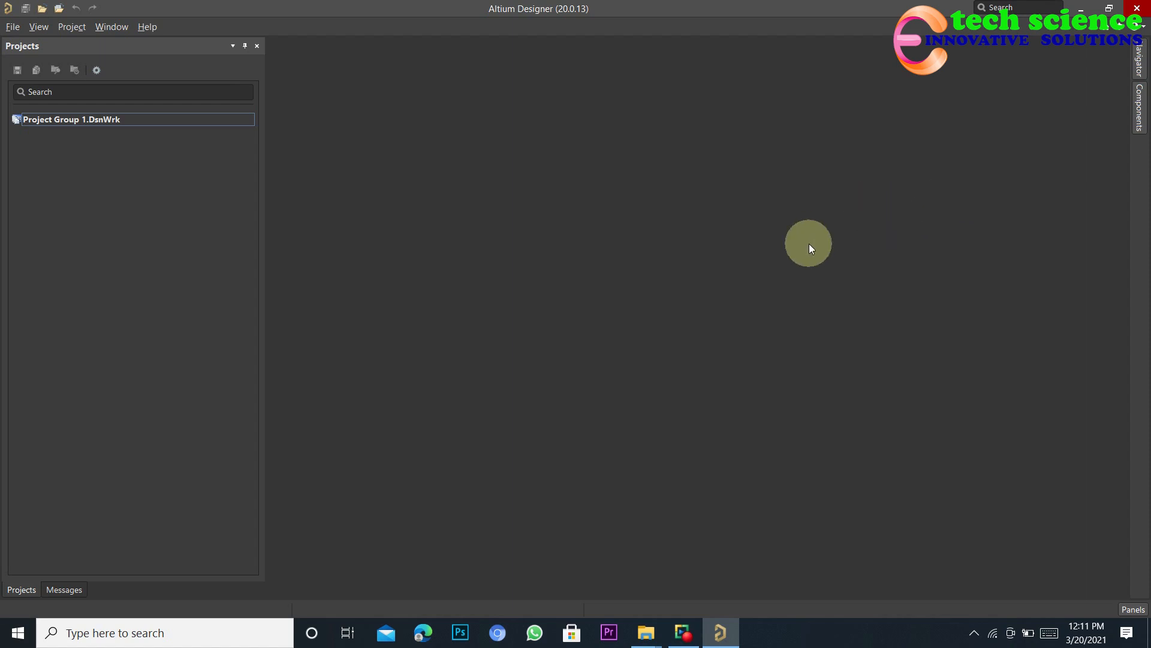
Open the Create Project dialog through File > New > Project, showing the default PCB_Project.
{"action": "left_click", "coordinate": [13, 26]}
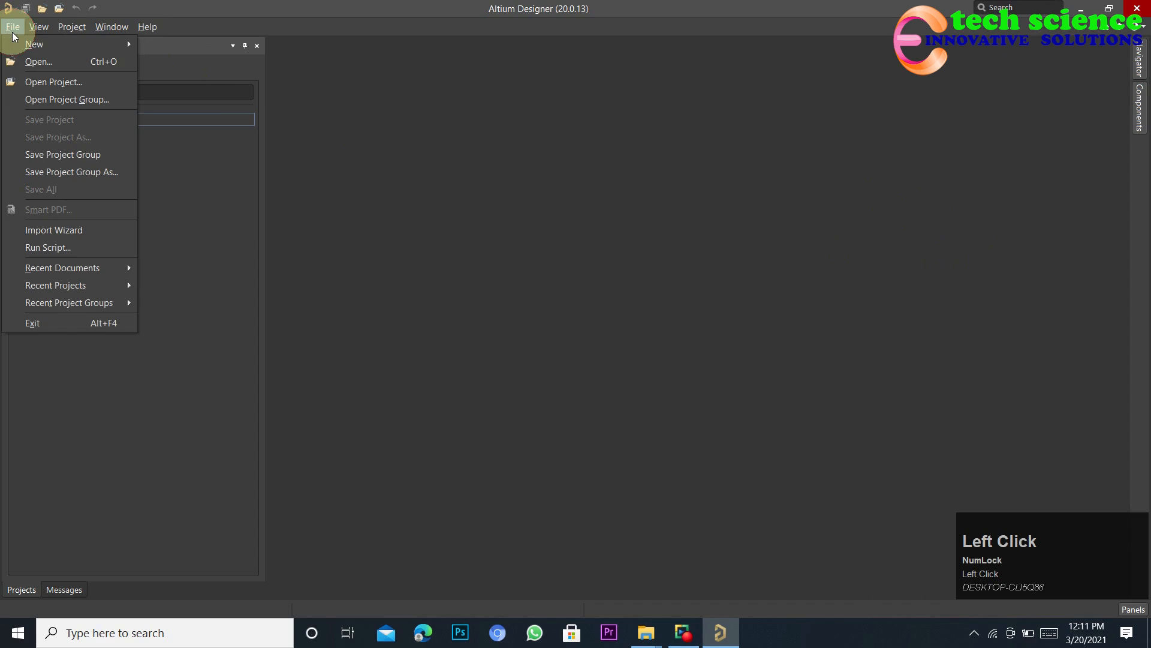
{"action": "left_click", "coordinate": [23, 47]}
{"action": "mouse_move", "coordinate": [28, 34]}
{"action": "left_click", "coordinate": [10, 42]}
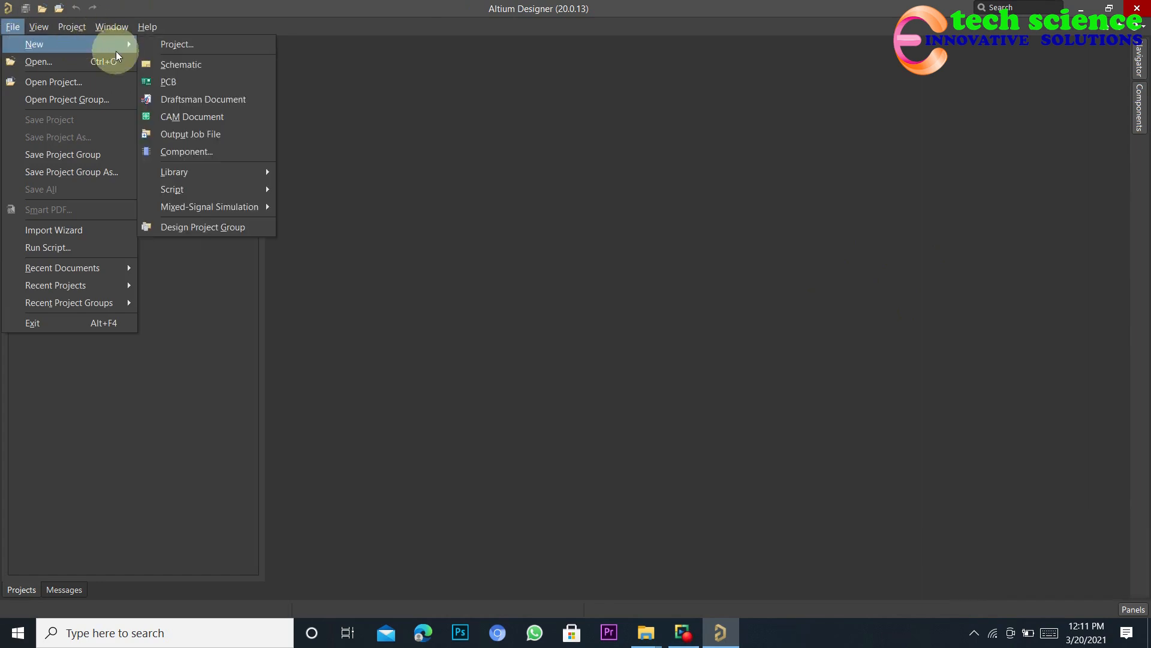
{"action": "left_click", "coordinate": [163, 49]}
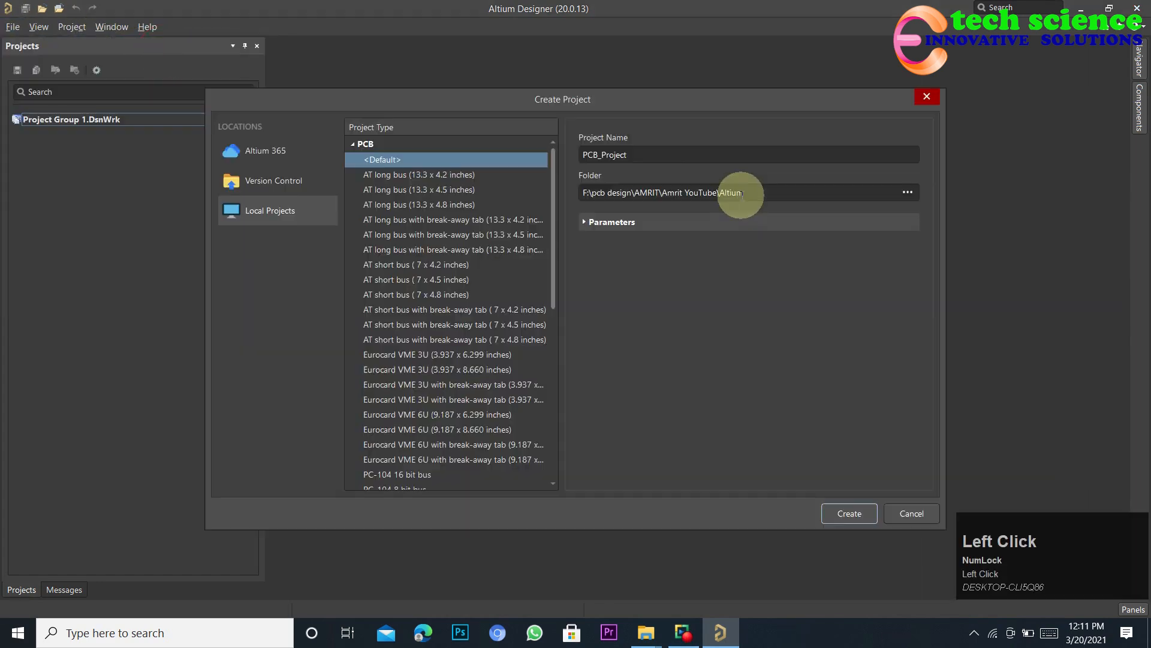
Set the project location to the Altium\Project folder on drive E.
{"action": "left_click", "coordinate": [651, 155]}
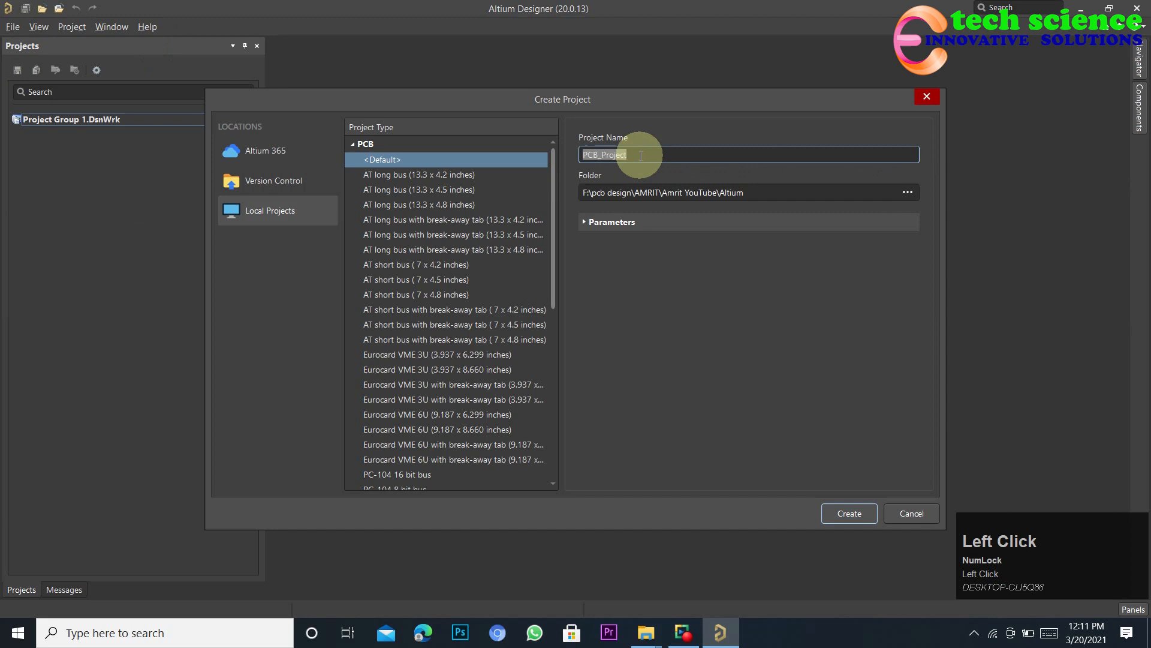
{"action": "left_click", "coordinate": [908, 192]}
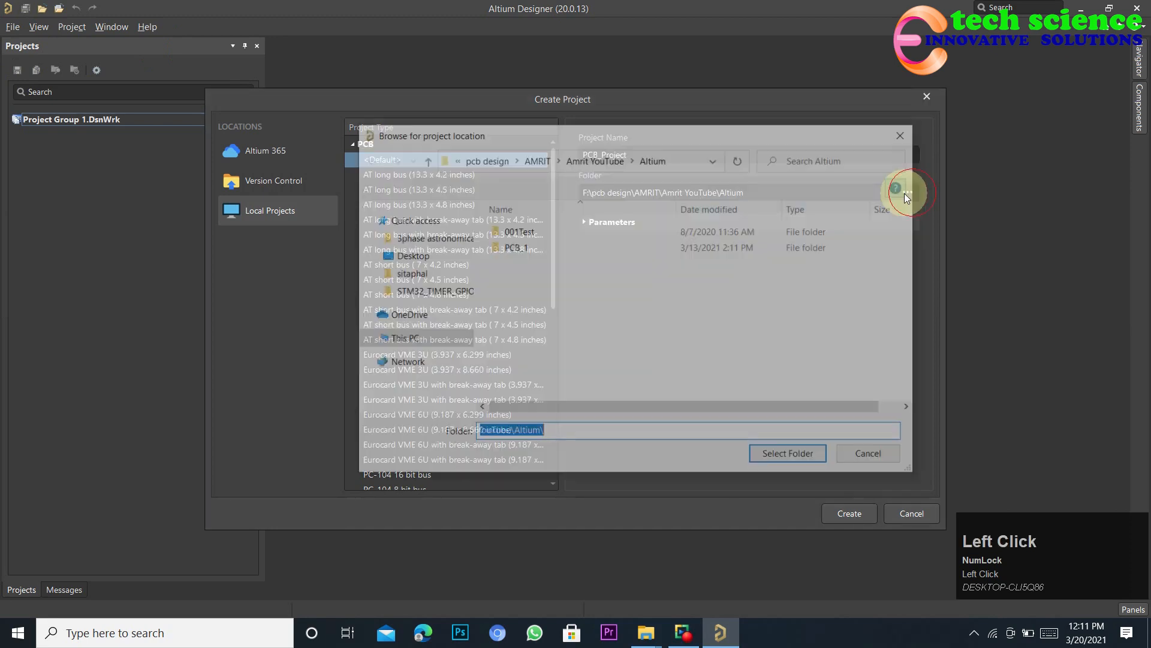
{"action": "left_click", "coordinate": [389, 339]}
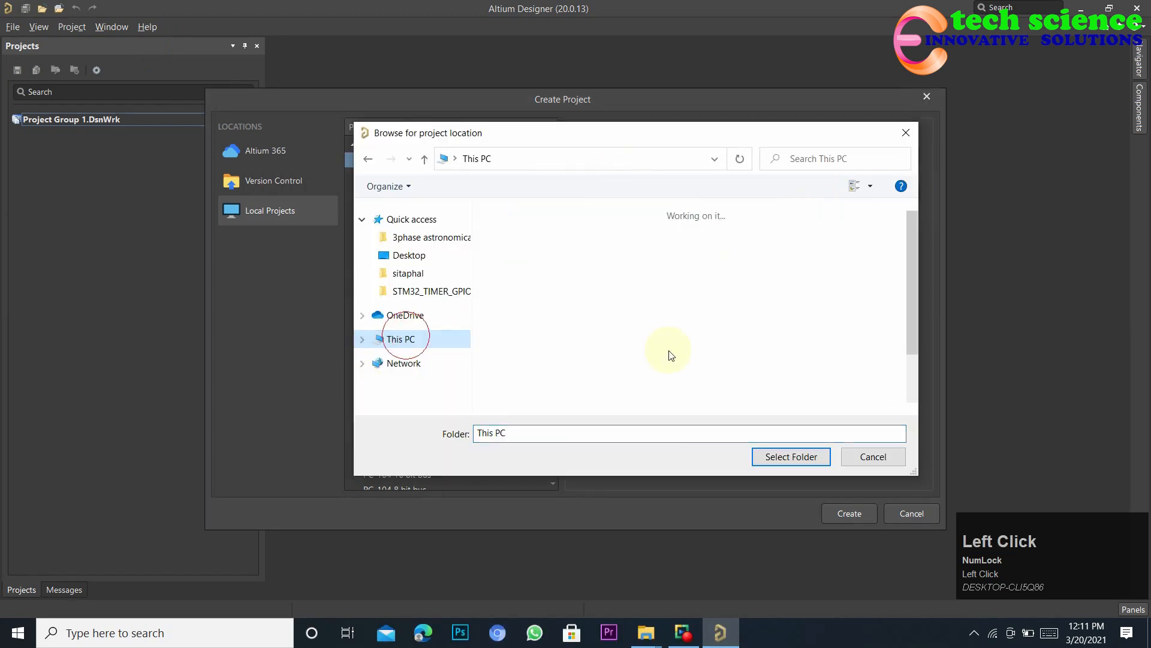
{"action": "scroll", "coordinate": [670, 353], "scroll_direction": "down", "scroll_amount": 3}
{"action": "double_click", "coordinate": [600, 393]}
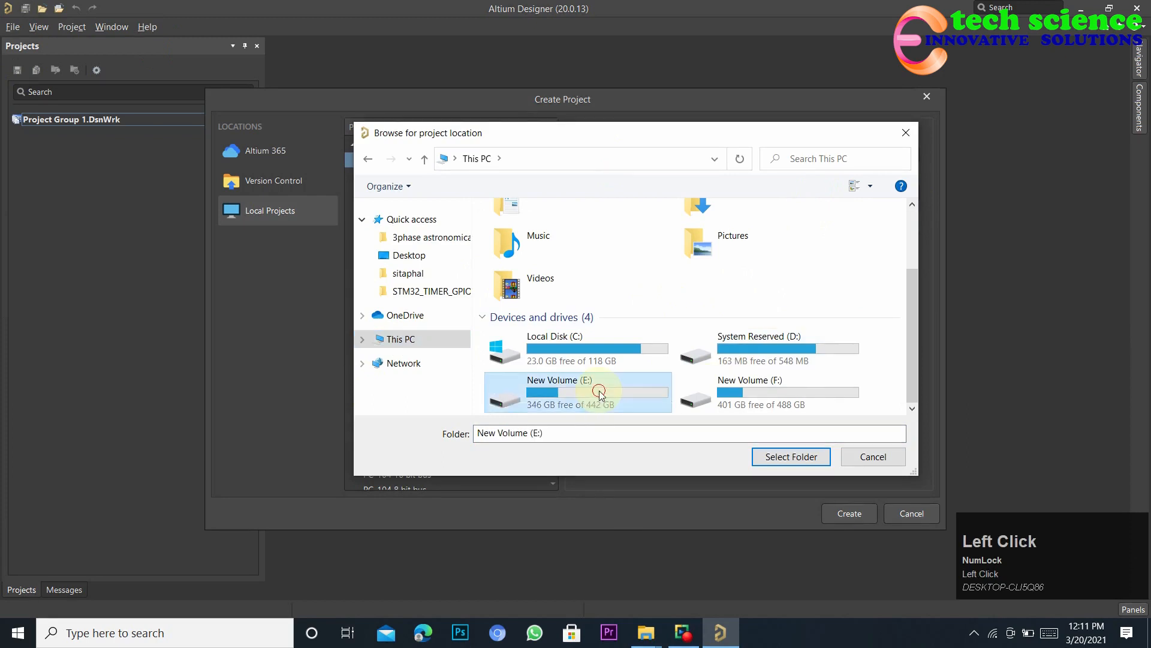
{"action": "left_click", "coordinate": [521, 246]}
{"action": "double_click", "coordinate": [520, 245]}
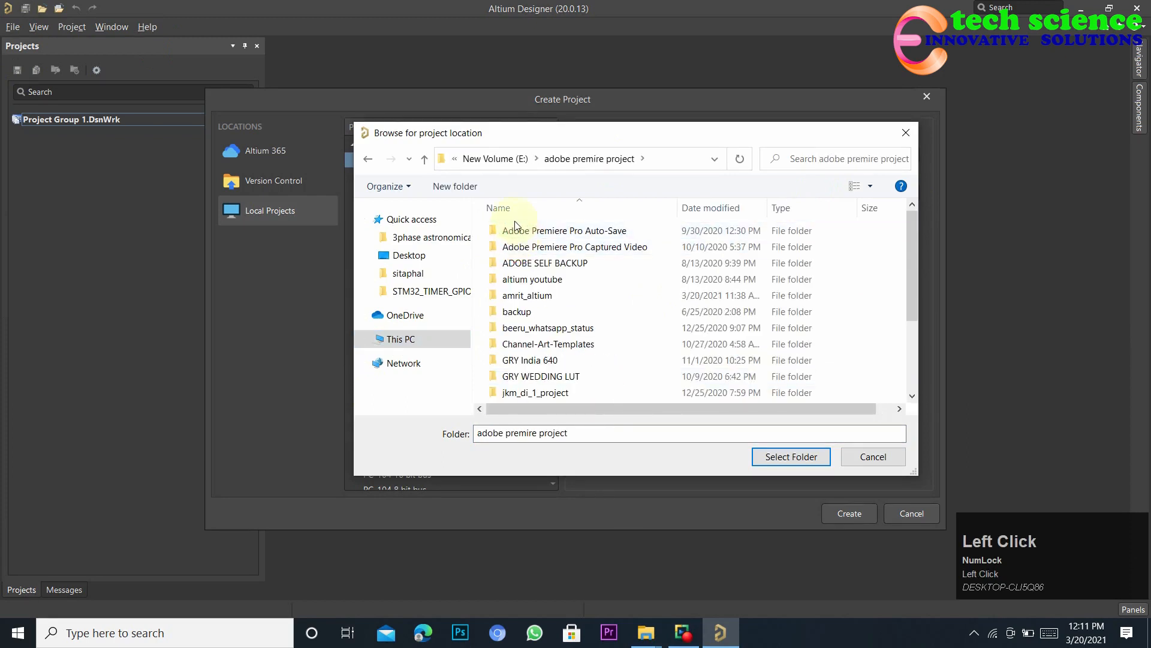
{"action": "left_click", "coordinate": [570, 296]}
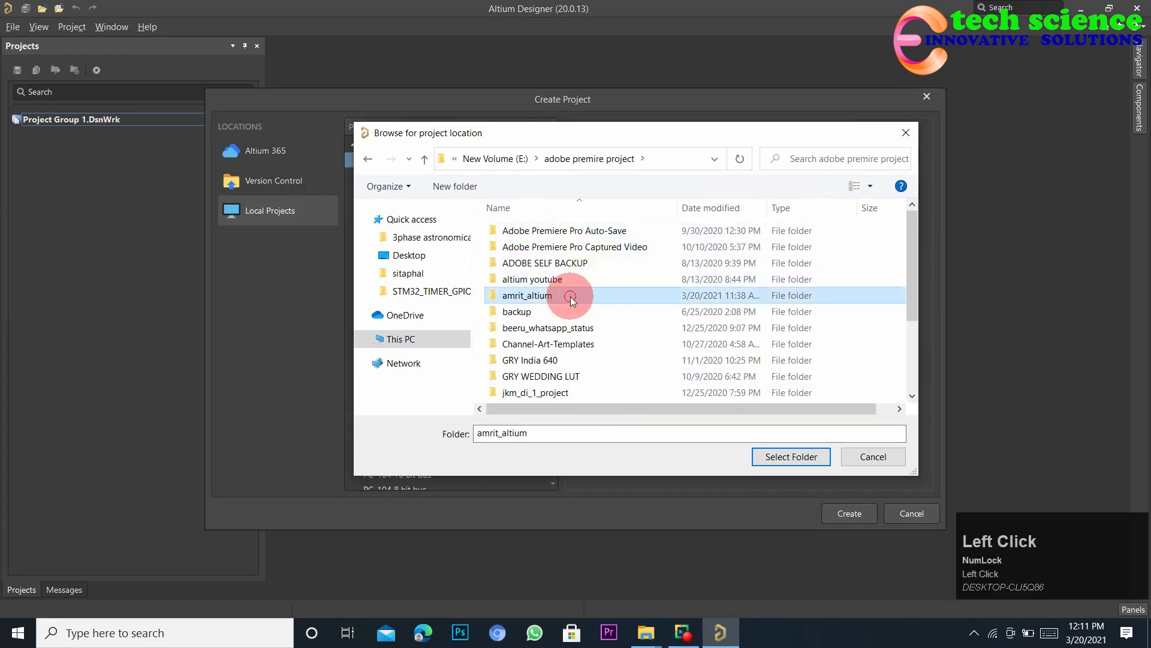
{"action": "double_click", "coordinate": [571, 296]}
{"action": "double_click", "coordinate": [540, 231]}
{"action": "double_click", "coordinate": [540, 231]}
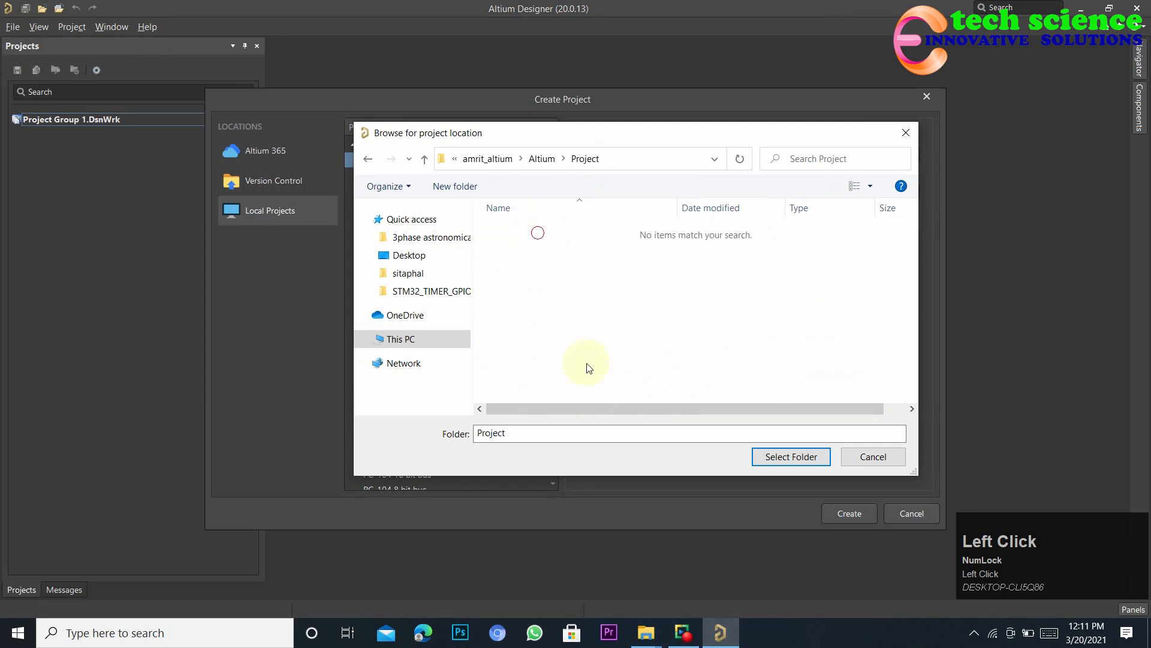
{"action": "left_click", "coordinate": [801, 455]}
Name the project '5V Regulator' and create it.
{"action": "double_click", "coordinate": [652, 155]}
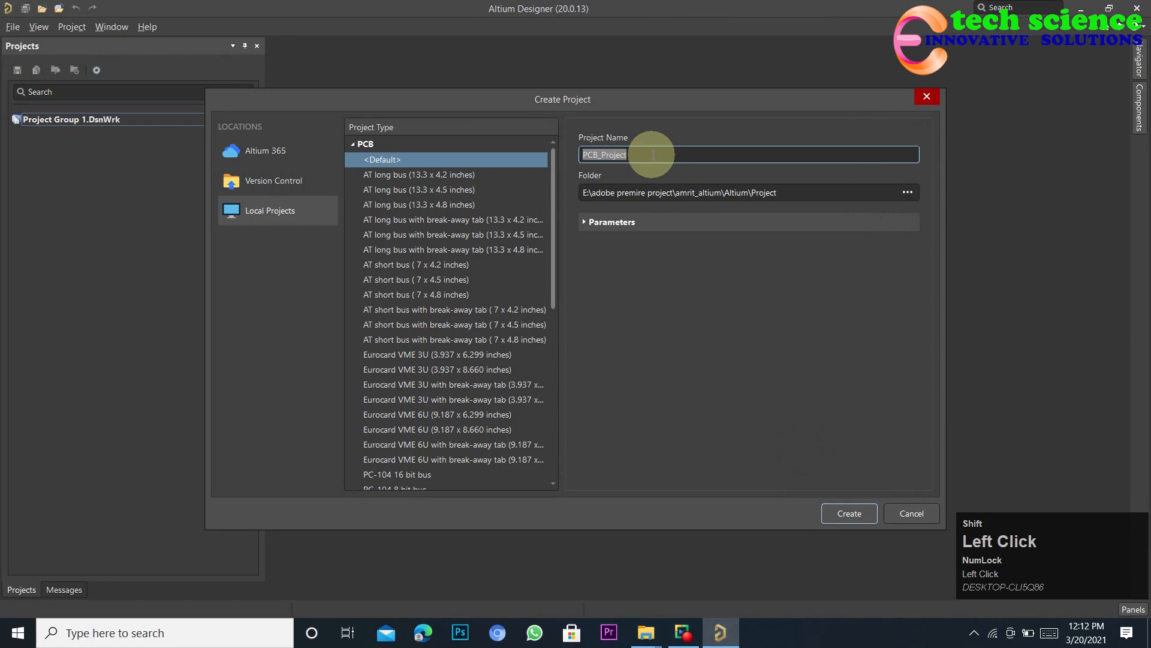
{"action": "type", "text": "%5V"}
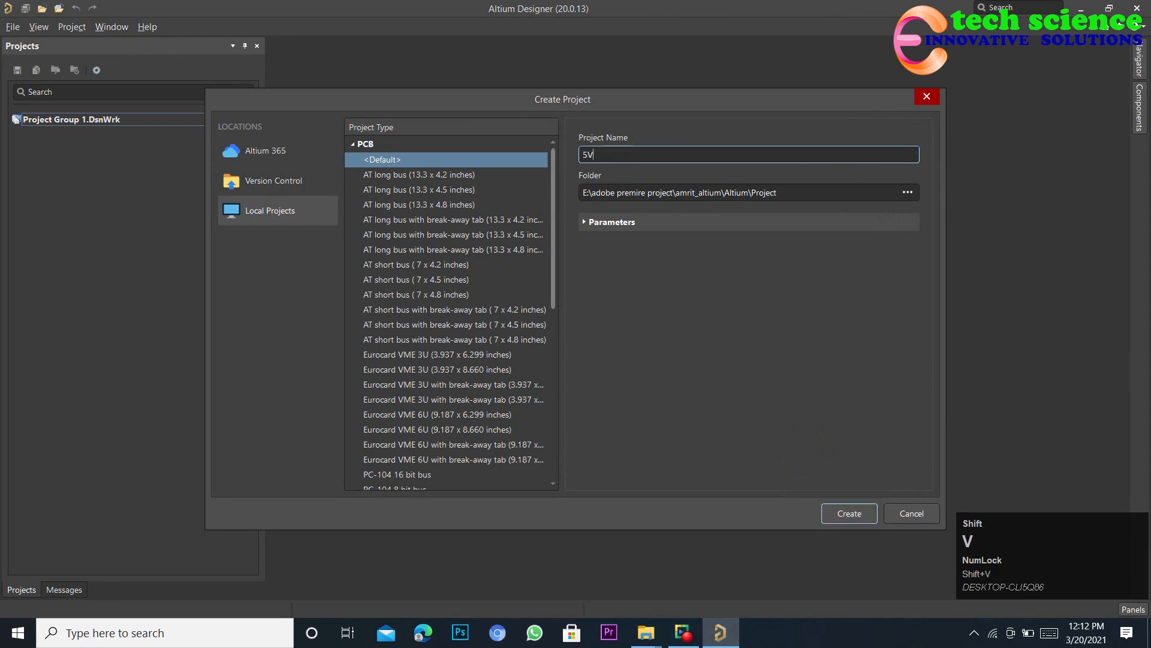
{"action": "type", "text": " Regu"}
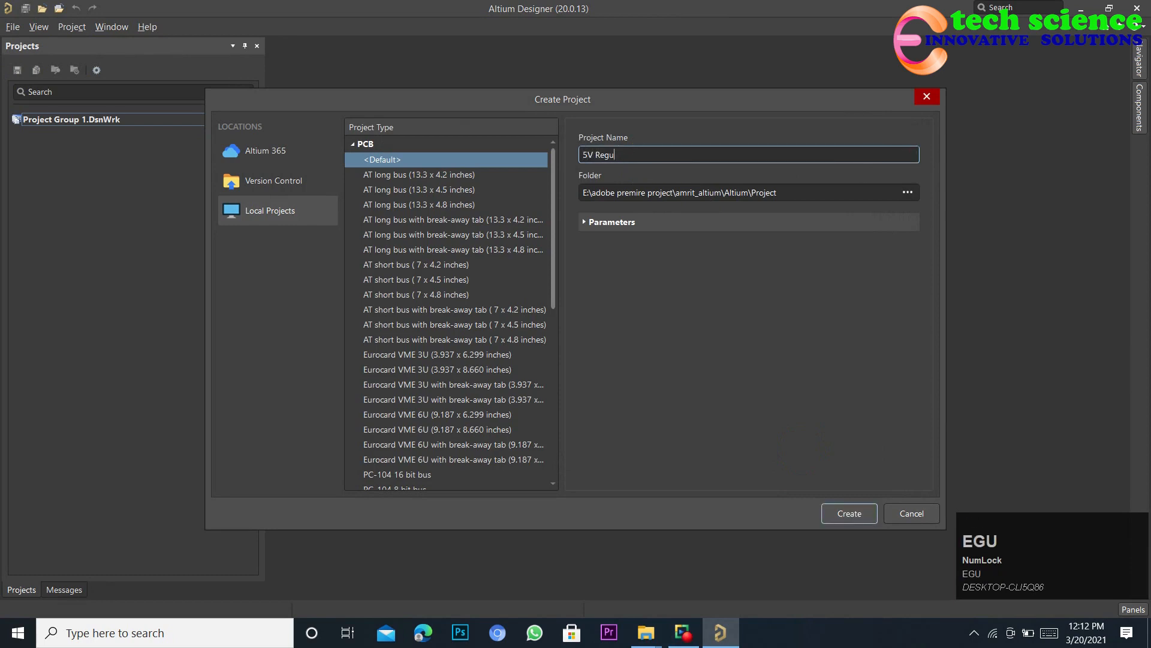
{"action": "type", "text": "lator"}
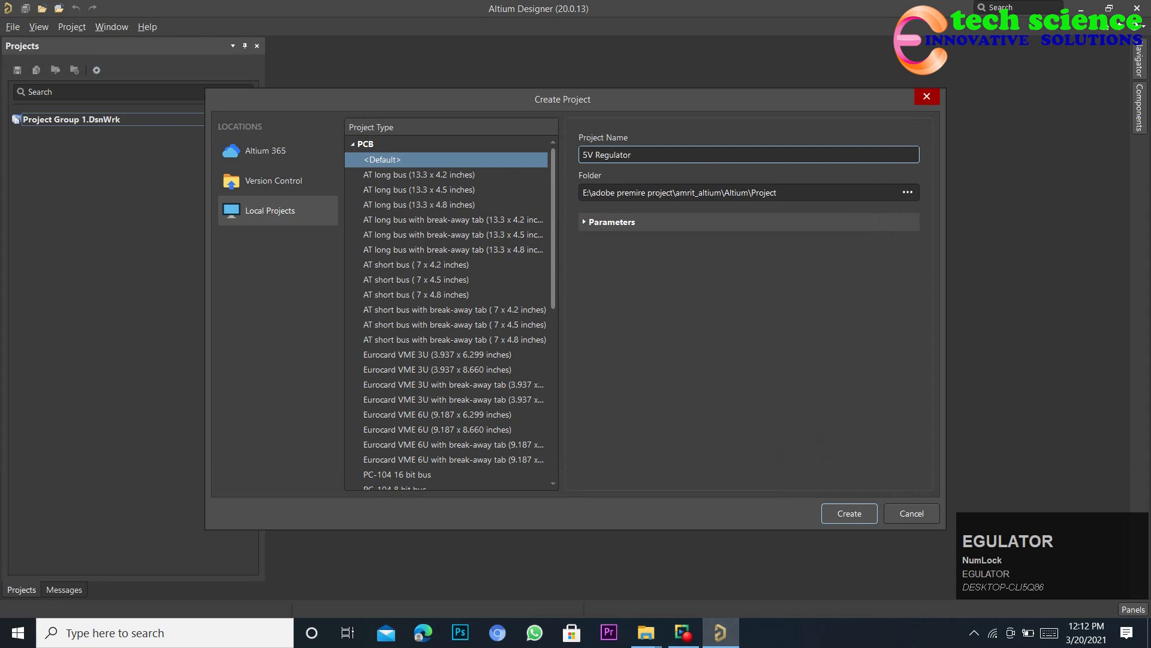
{"action": "left_click", "coordinate": [868, 513]}
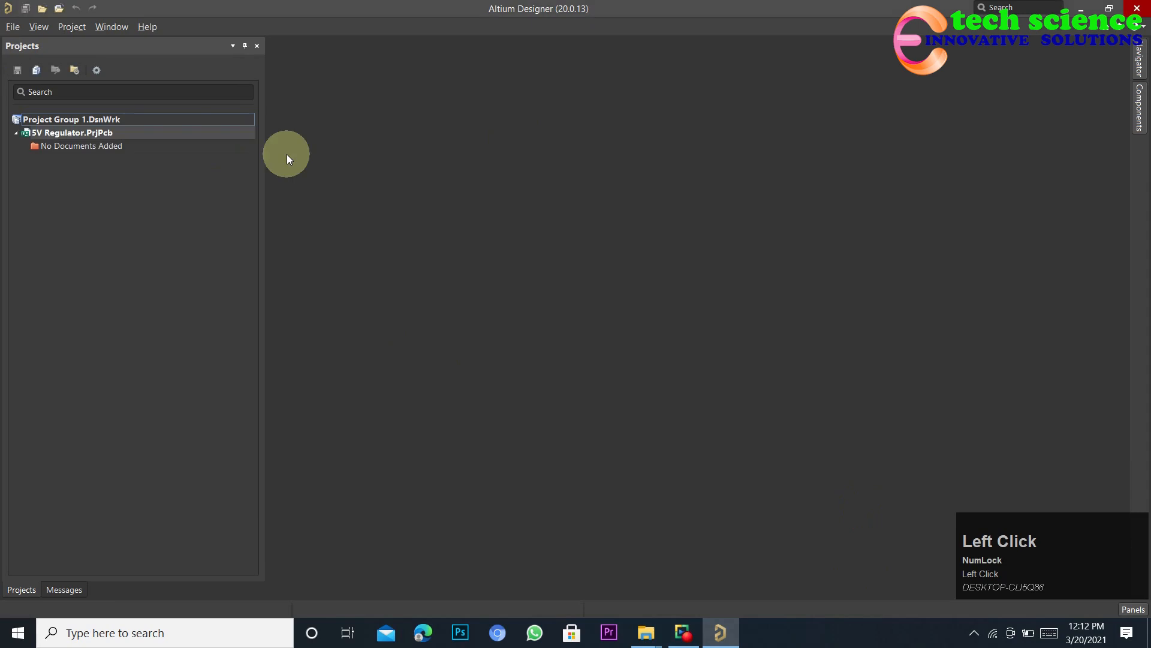
Add a new schematic sheet, Sheet1.SchDoc, to the 5V Regulator project.
{"action": "right_click", "coordinate": [46, 135]}
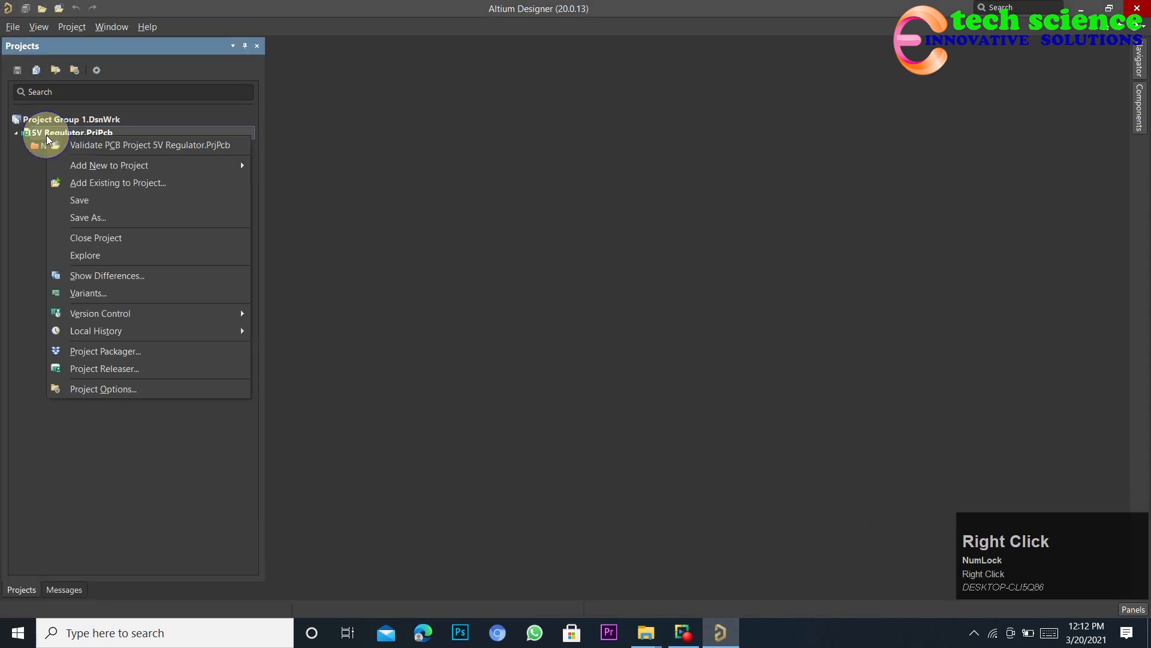
{"action": "mouse_move", "coordinate": [68, 164]}
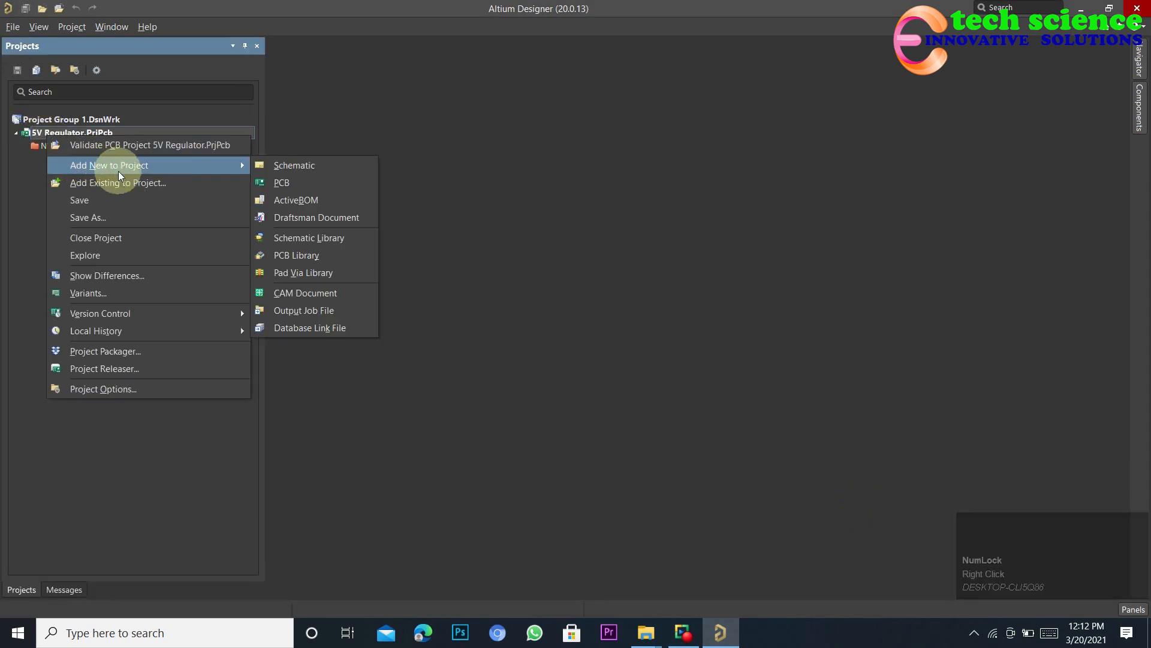
{"action": "left_click", "coordinate": [263, 167]}
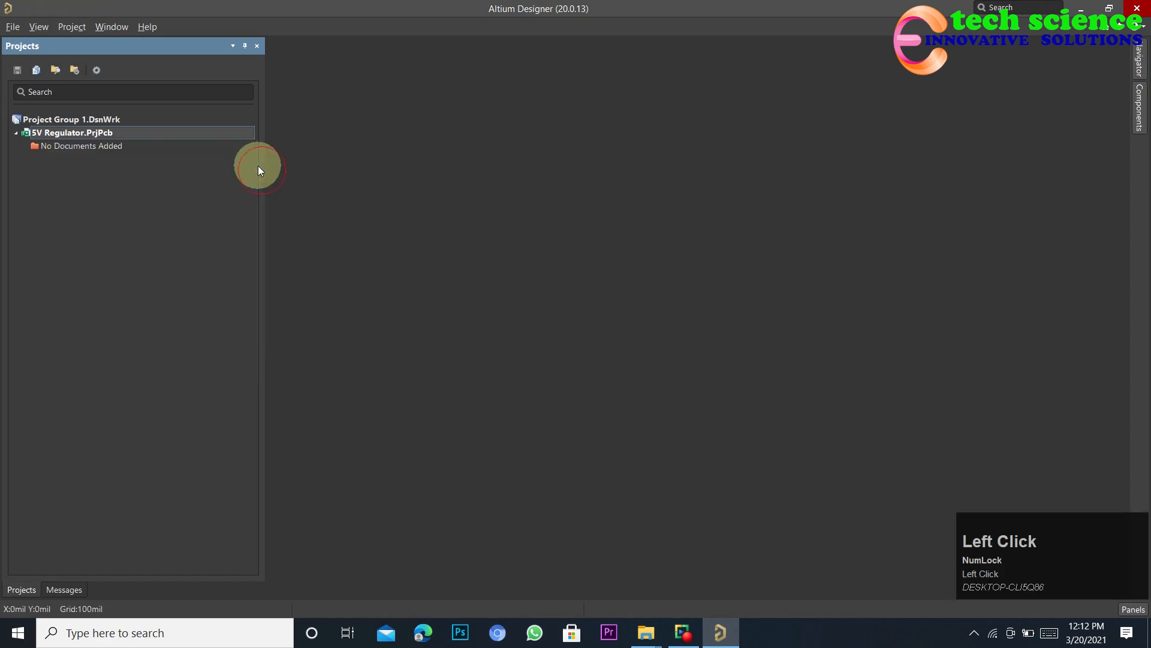
Add a new PCB document, PCB1.PcbDoc, to the project.
{"action": "right_click", "coordinate": [84, 135]}
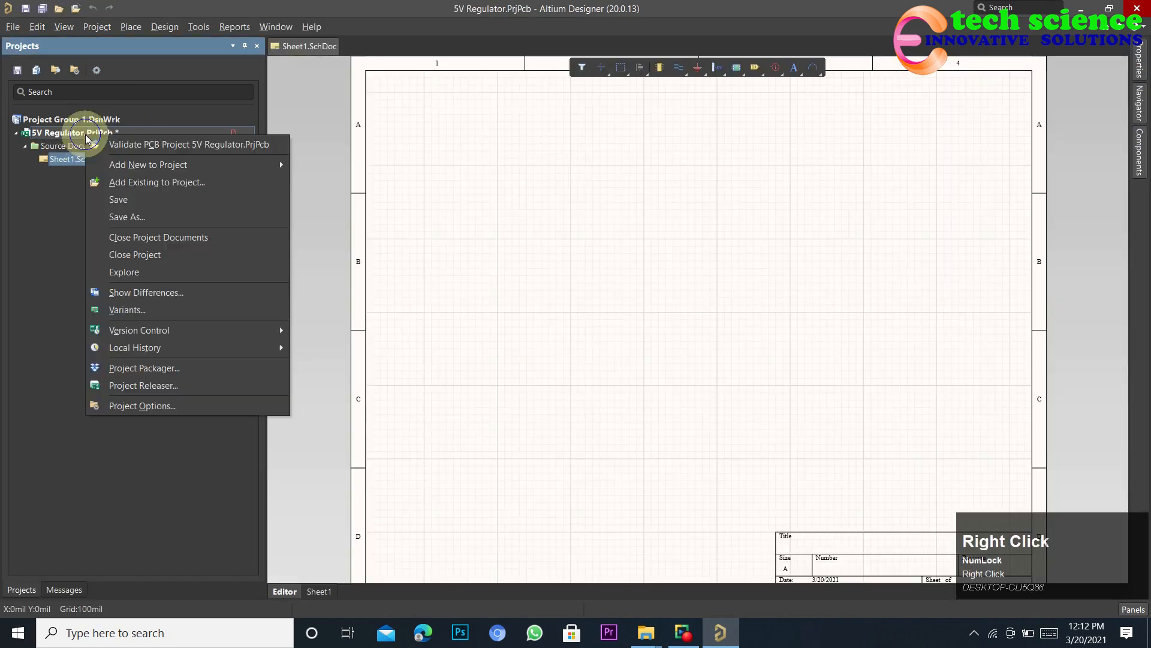
{"action": "mouse_move", "coordinate": [136, 164]}
{"action": "left_click", "coordinate": [330, 180]}
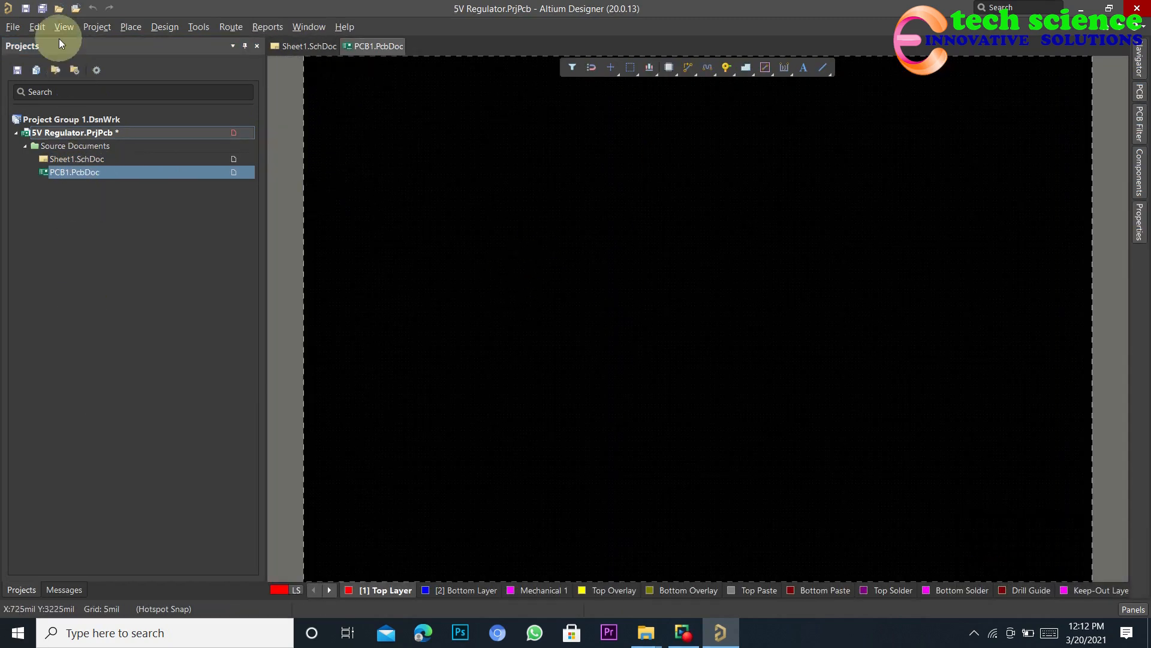
Save the new PCB document as 5V Regulator.PcbDoc.
{"action": "left_click", "coordinate": [42, 8]}
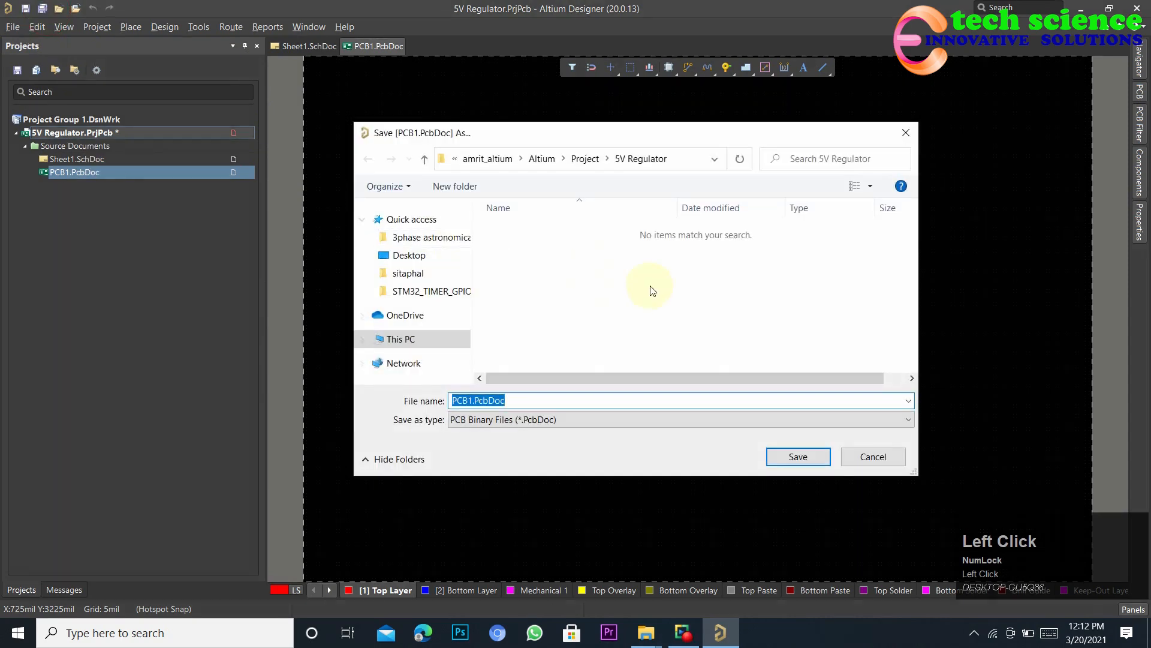
{"action": "type", "text": "%v"}
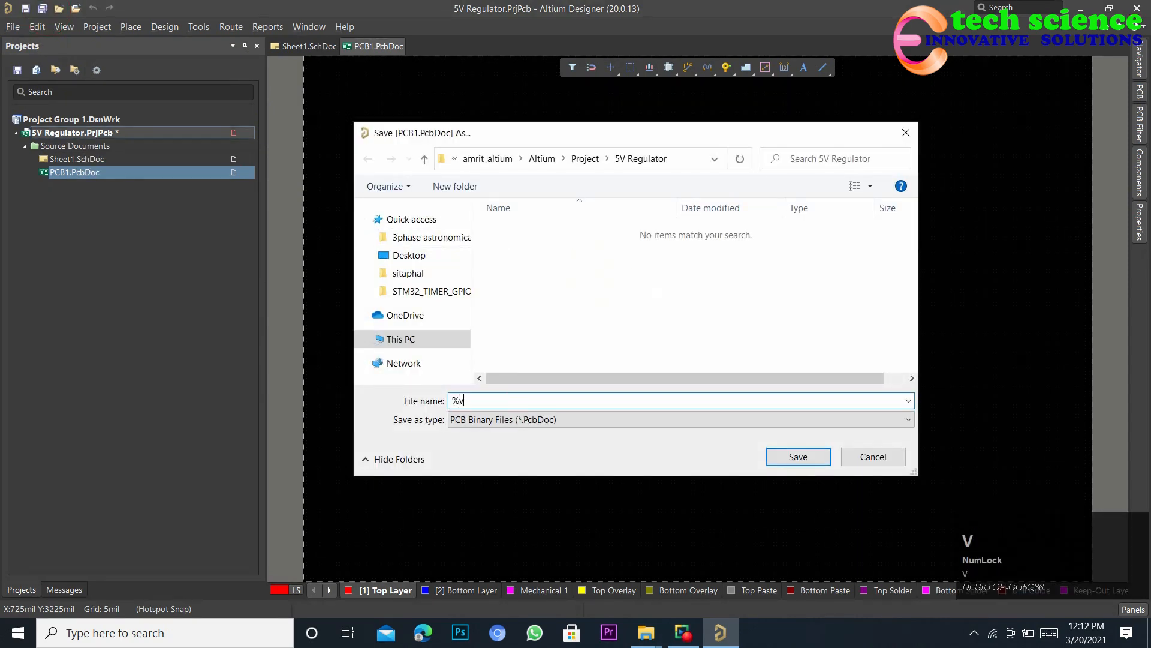
{"action": "type", "text": "5"}
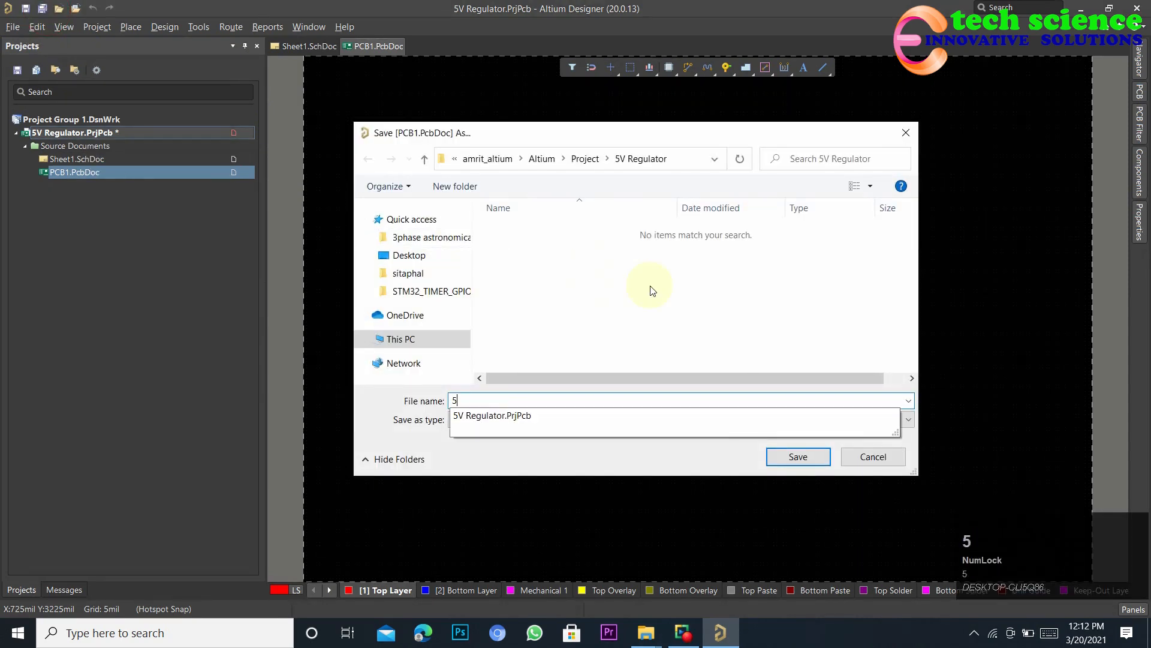
{"action": "key", "text": "Down"}
{"action": "key", "text": "BackSpace"}
{"action": "key", "text": "BackSpace"}
{"action": "key", "text": "Return"}
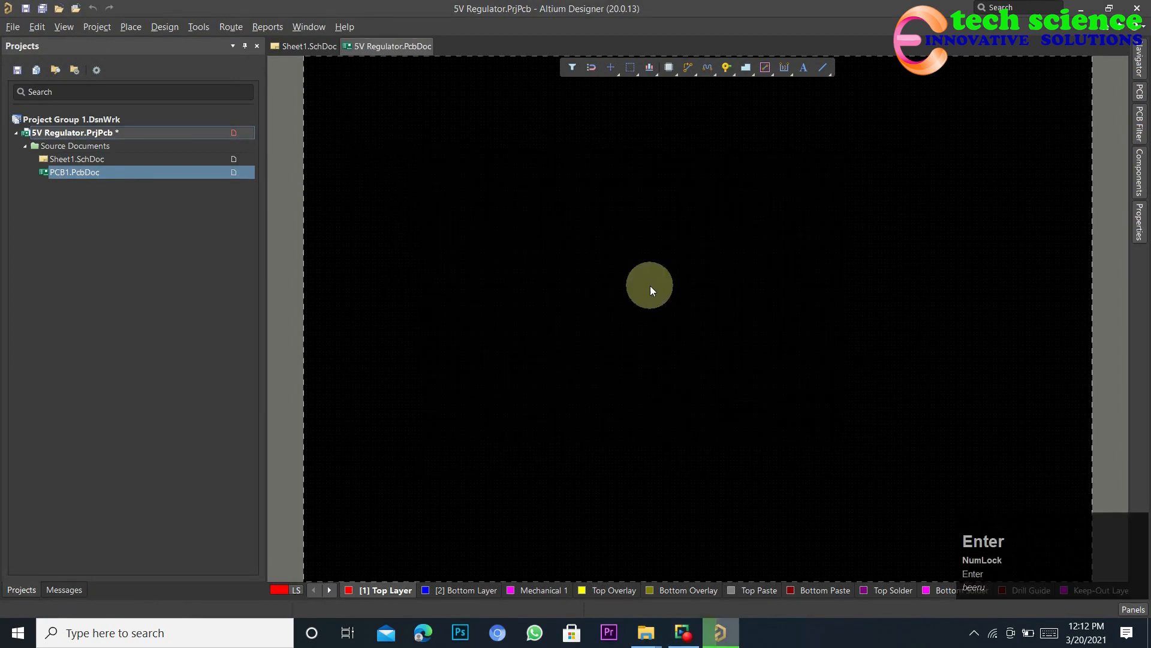
Save the schematic as 5V Regulator.SchDoc and open it for editing.
{"action": "type", "text": "5"}
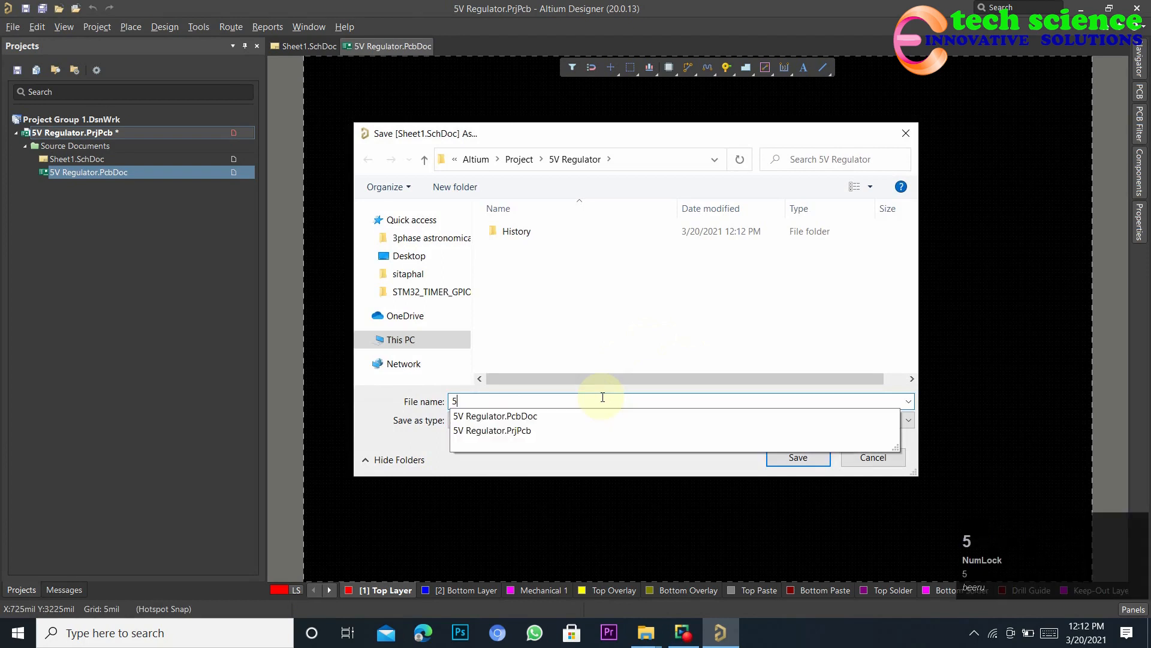
{"action": "key", "text": "Down"}
{"action": "key", "text": "BackSpace"}
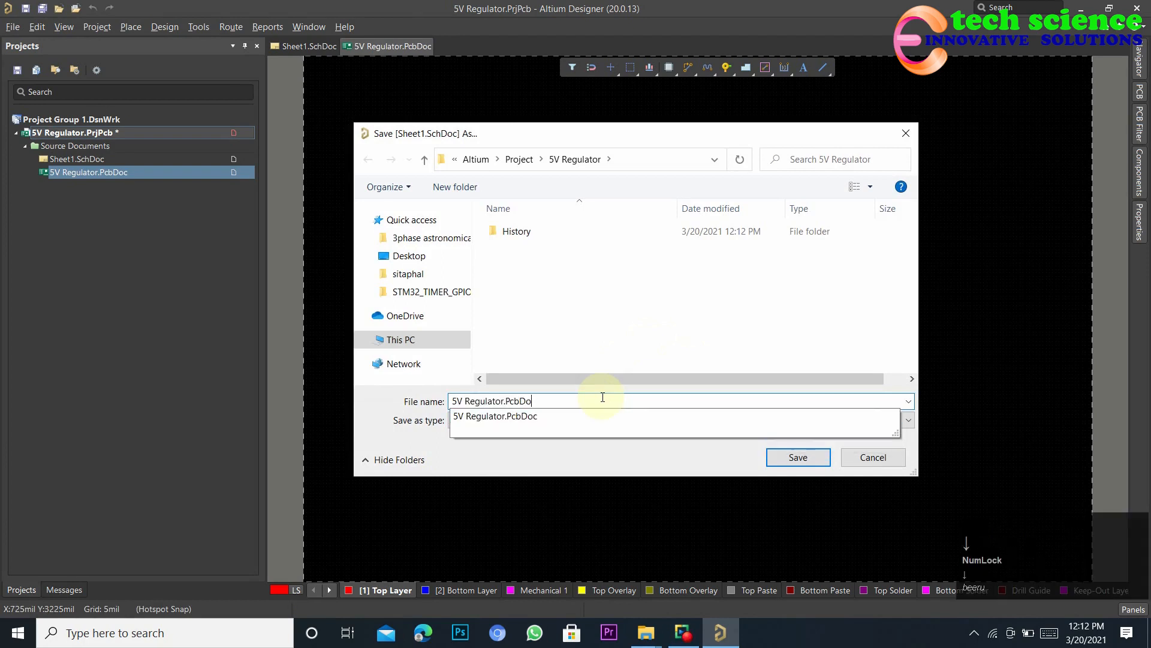
{"action": "key", "text": "BackSpace"}
{"action": "key", "text": "BackSpace"}
{"action": "key", "text": "BackSpace"}
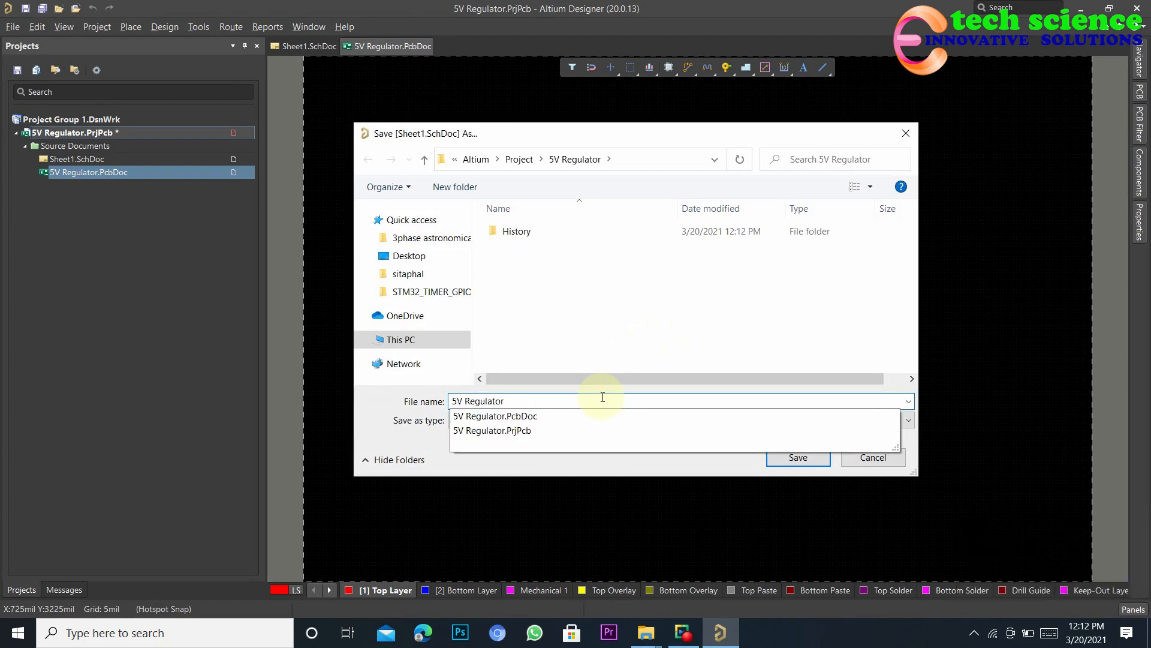
{"action": "key", "text": "Return"}
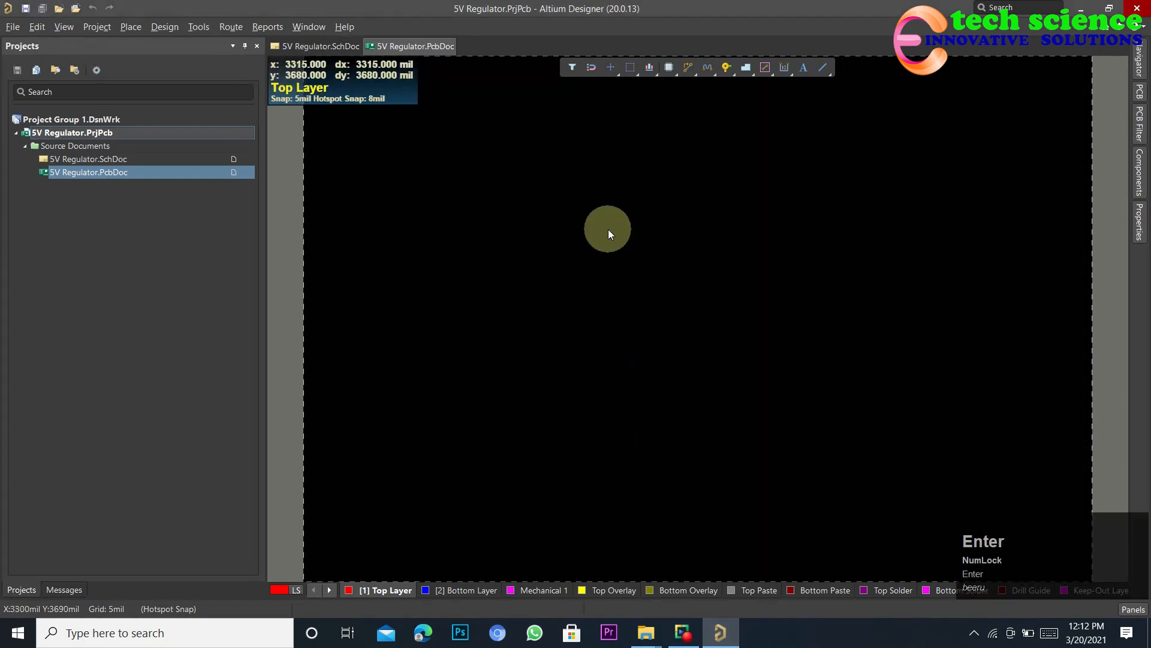
{"action": "left_click", "coordinate": [86, 157]}
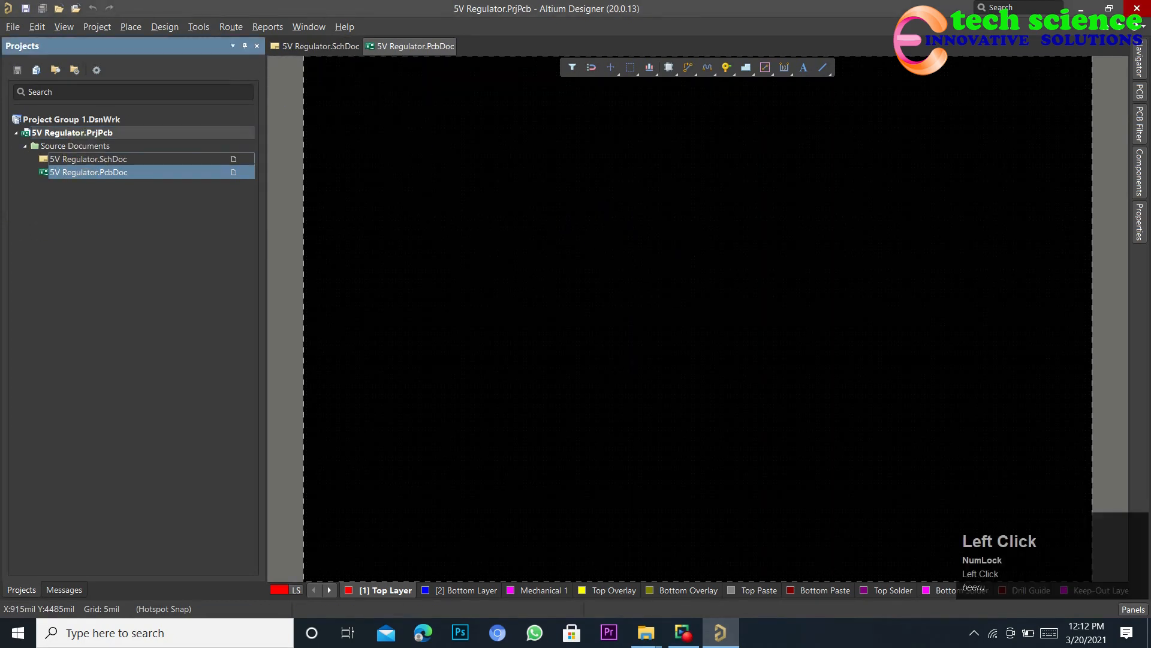
{"action": "double_click", "coordinate": [87, 159]}
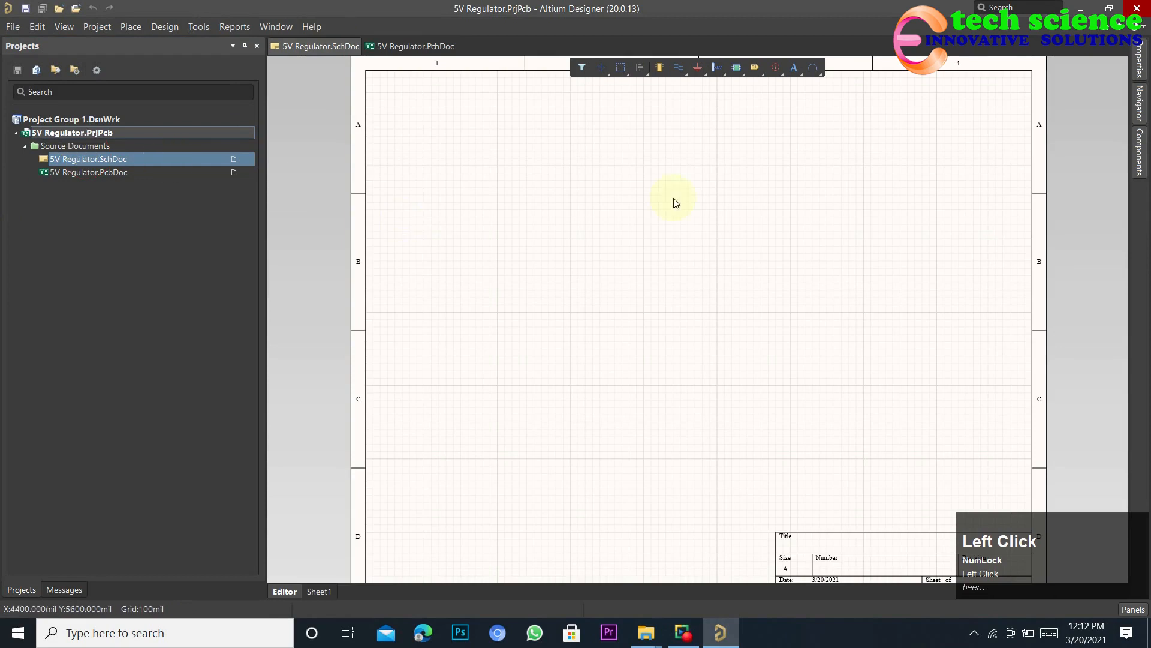
Place an L7805CV regulator (U?) near the sheet's centre and reopen the Components panel.
{"action": "right_click_drag", "start_coordinate": [665, 247], "coordinate": [643, 268]}
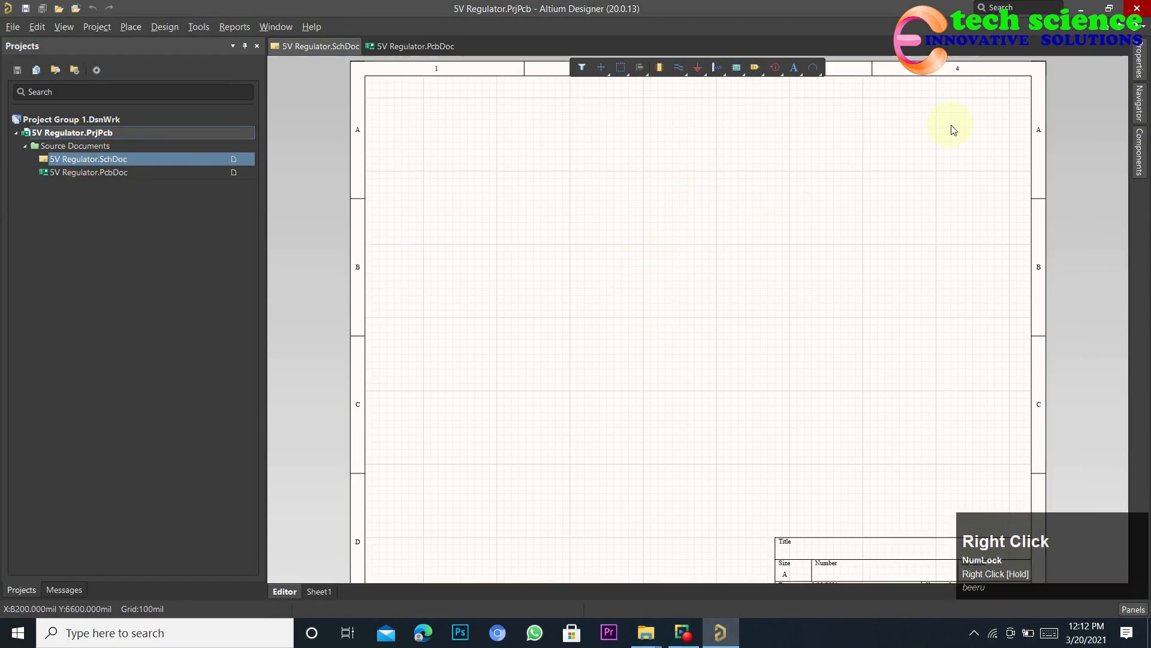
{"action": "left_click", "coordinate": [1137, 154]}
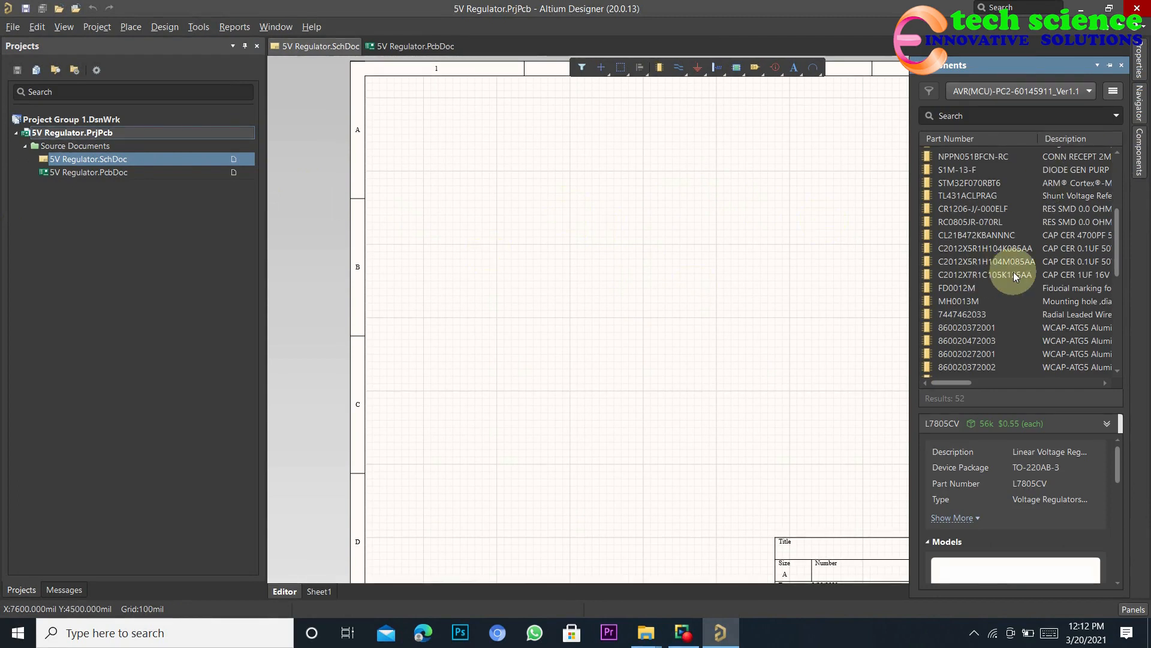
{"action": "scroll", "coordinate": [1013, 272], "scroll_direction": "down", "scroll_amount": 8}
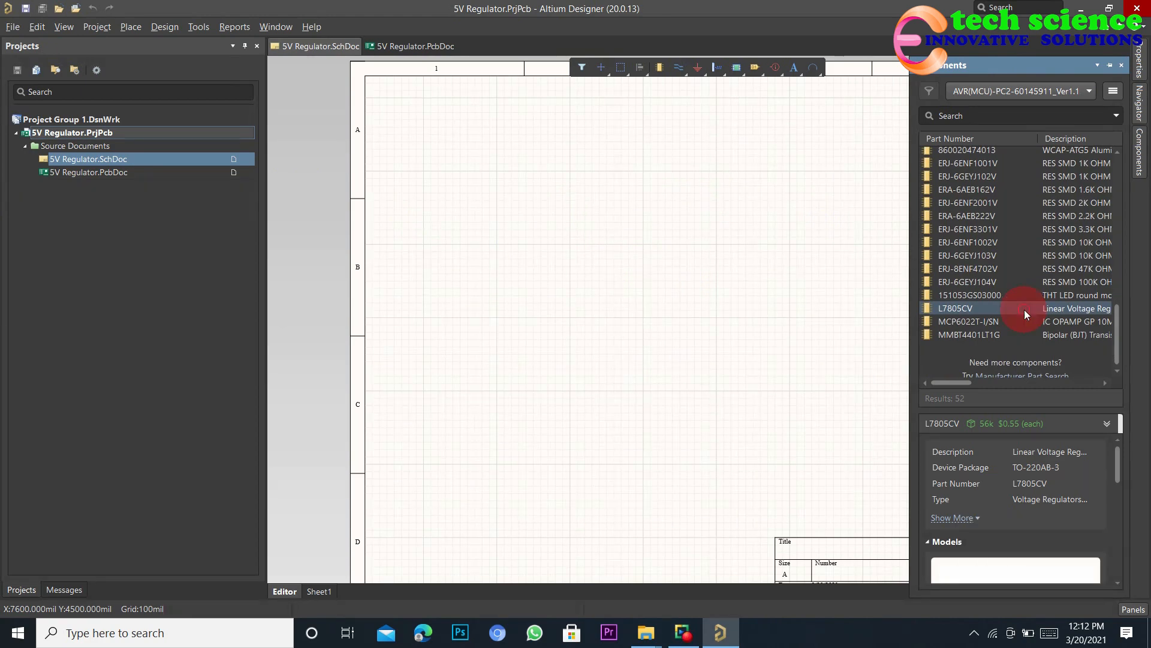
{"action": "left_click_drag", "start_coordinate": [1024, 310], "coordinate": [815, 287]}
{"action": "left_click", "coordinate": [908, 267]}
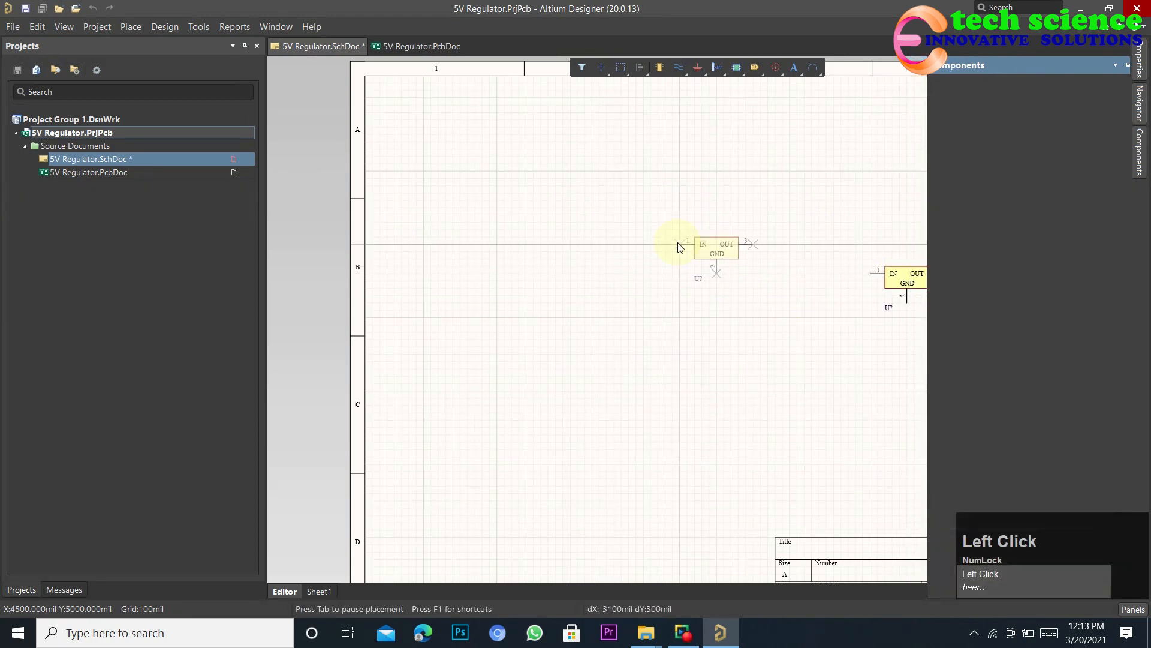
{"action": "right_click", "coordinate": [679, 244]}
{"action": "left_click_drag", "start_coordinate": [900, 273], "coordinate": [678, 252]}
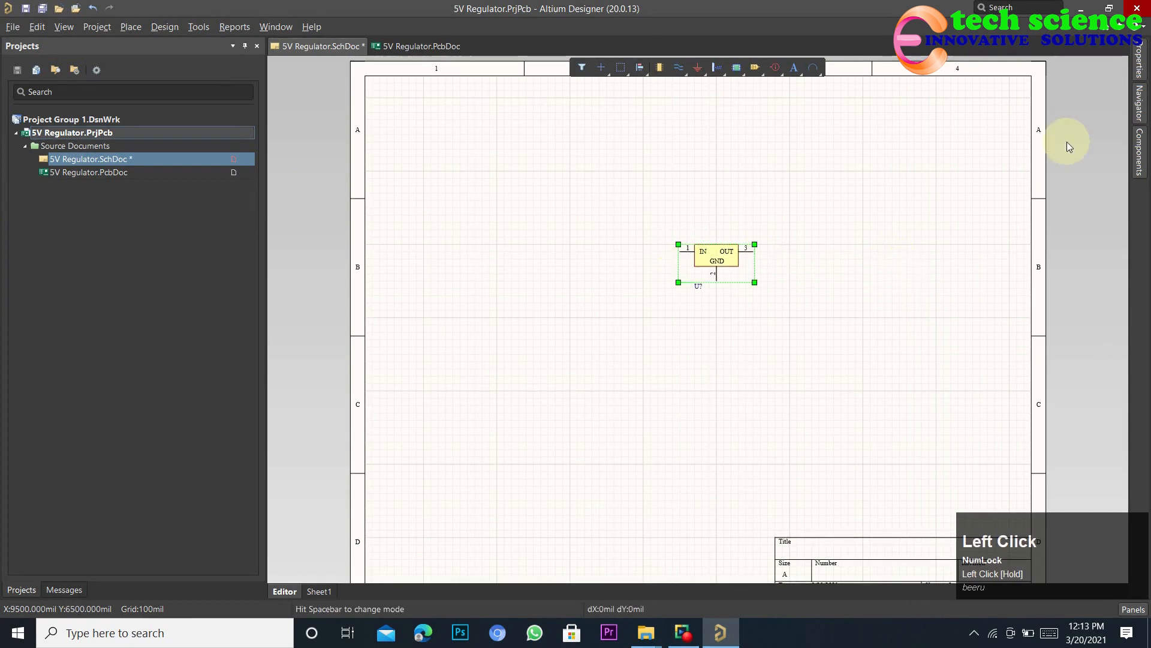
{"action": "left_click", "coordinate": [1133, 168]}
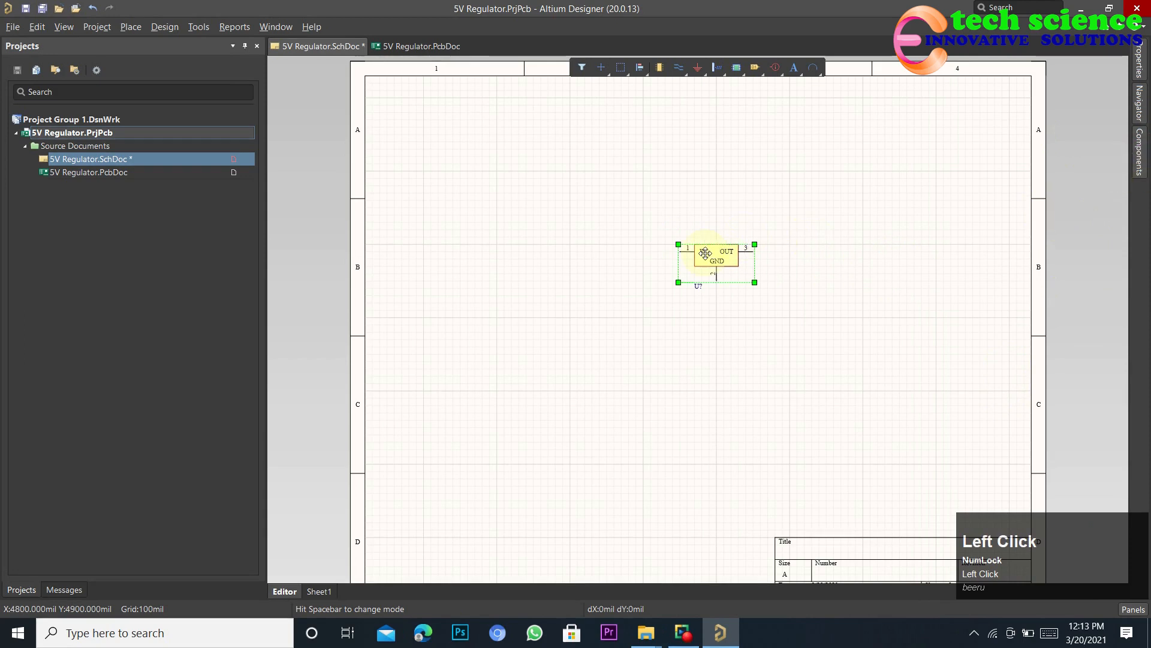
{"action": "left_click", "coordinate": [1138, 159]}
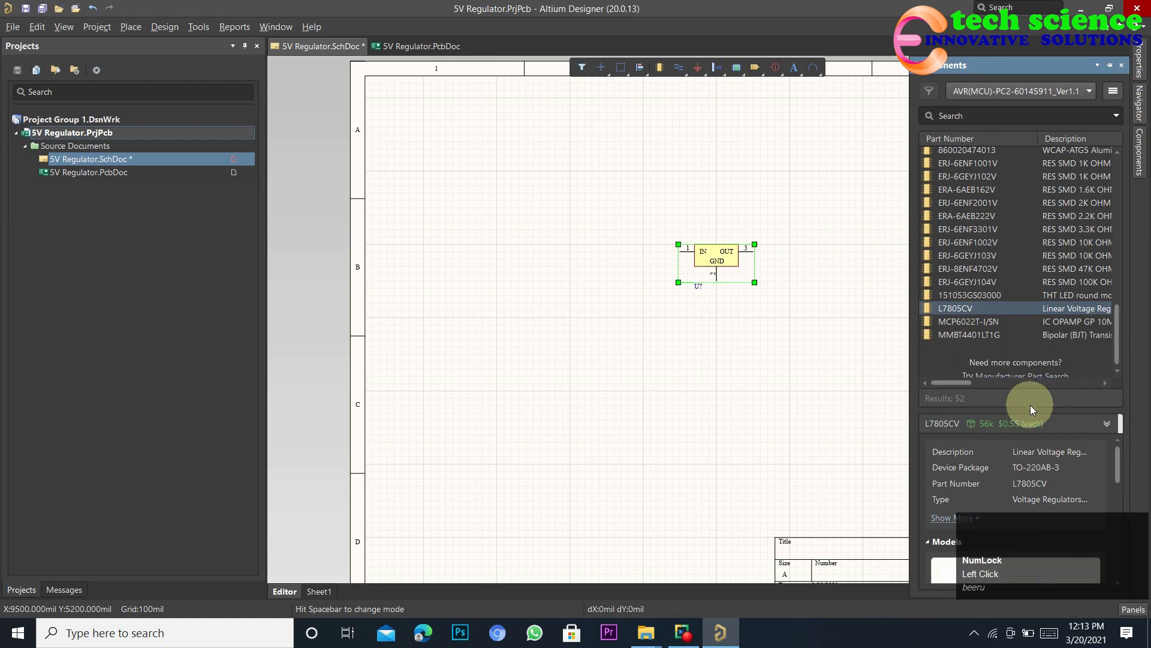
Enlarge the Components panel to preview the L7805CV's TO-220AB-3 footprint and show full descriptions.
{"action": "left_click_drag", "start_coordinate": [1023, 412], "coordinate": [989, 275]}
{"action": "scroll", "coordinate": [1031, 448], "scroll_direction": "down", "scroll_amount": 1}
{"action": "scroll", "coordinate": [1031, 448], "scroll_direction": "down", "scroll_amount": 5}
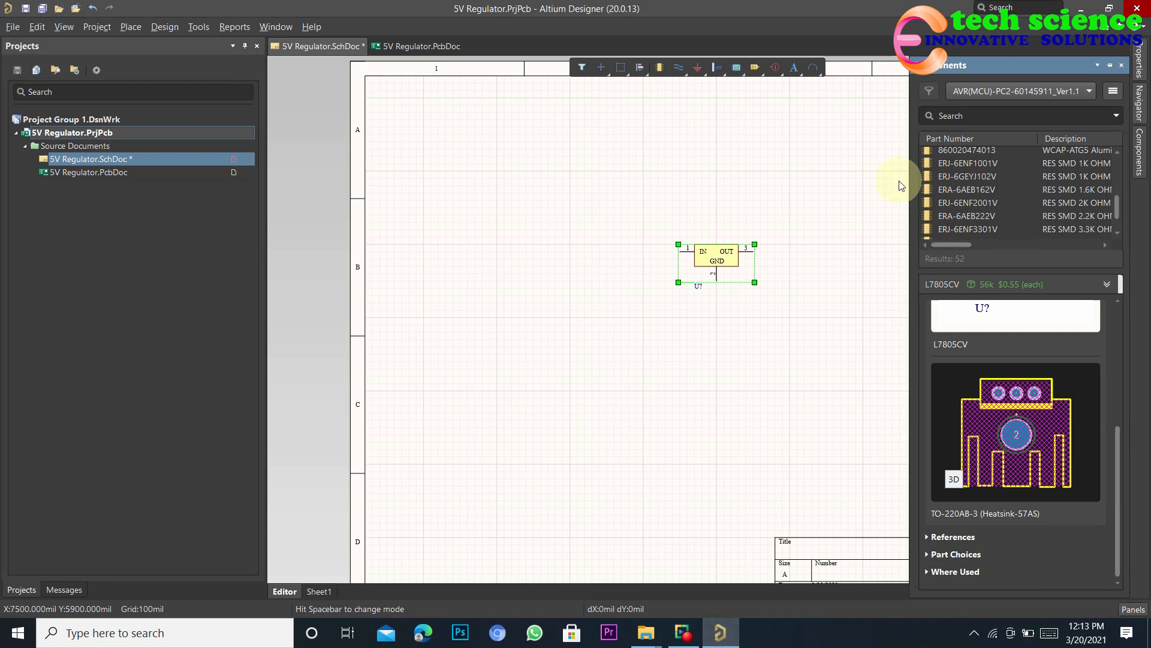
{"action": "left_click_drag", "start_coordinate": [1058, 272], "coordinate": [1028, 429]}
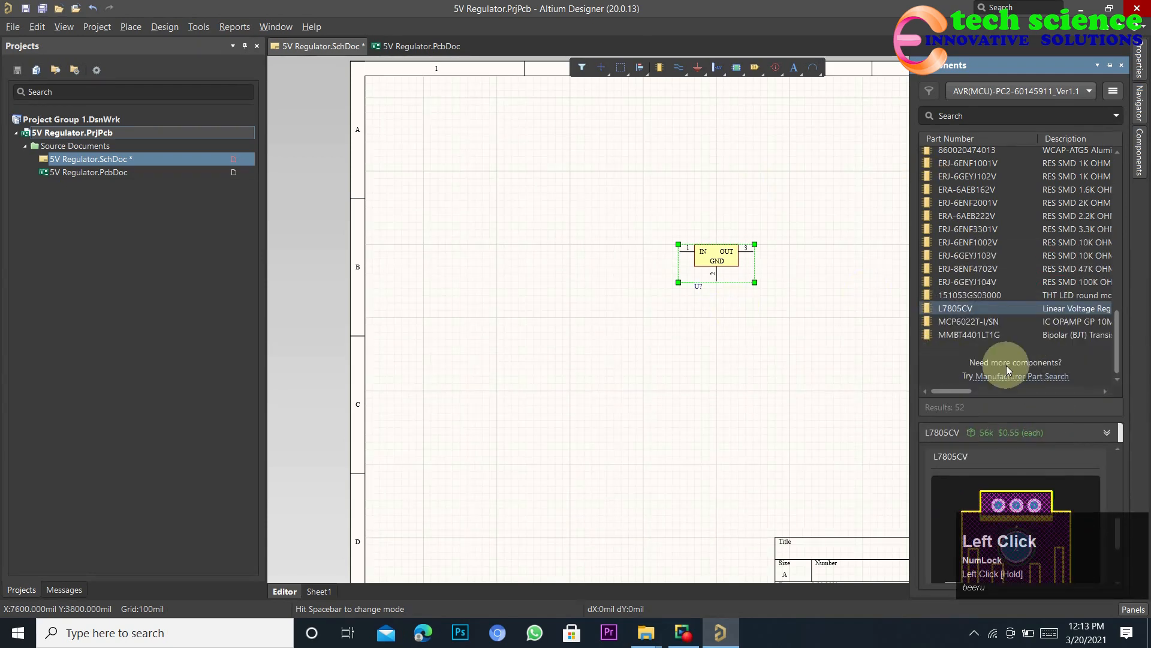
{"action": "scroll", "coordinate": [1009, 303], "scroll_direction": "up", "scroll_amount": 10}
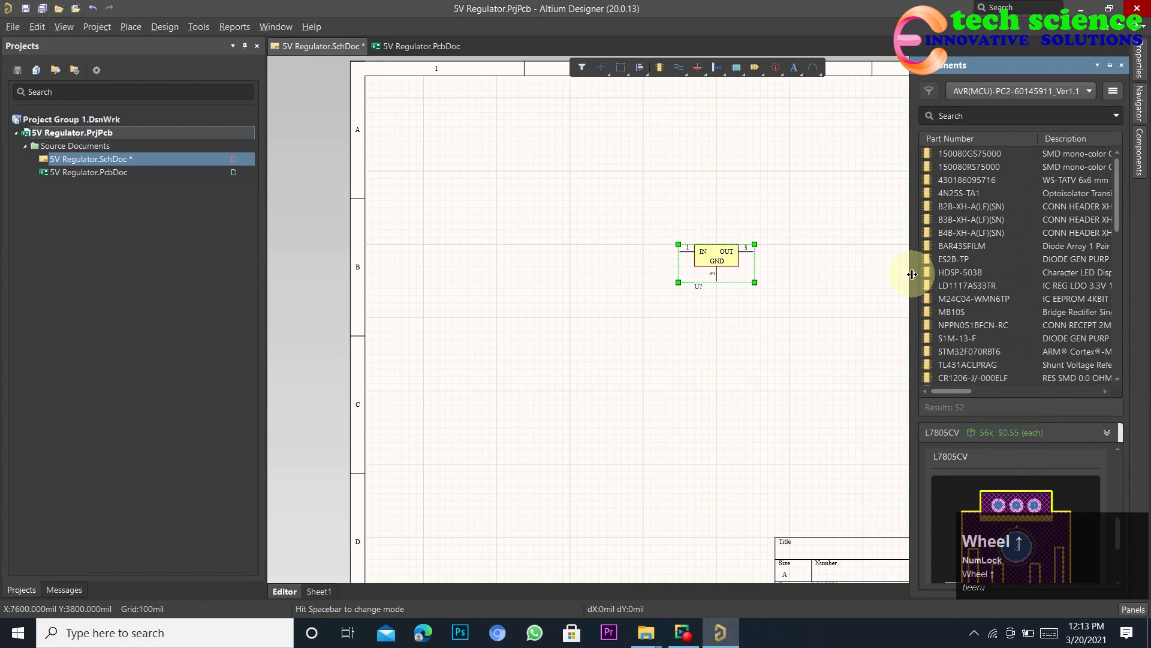
{"action": "left_click_drag", "start_coordinate": [911, 277], "coordinate": [839, 309]}
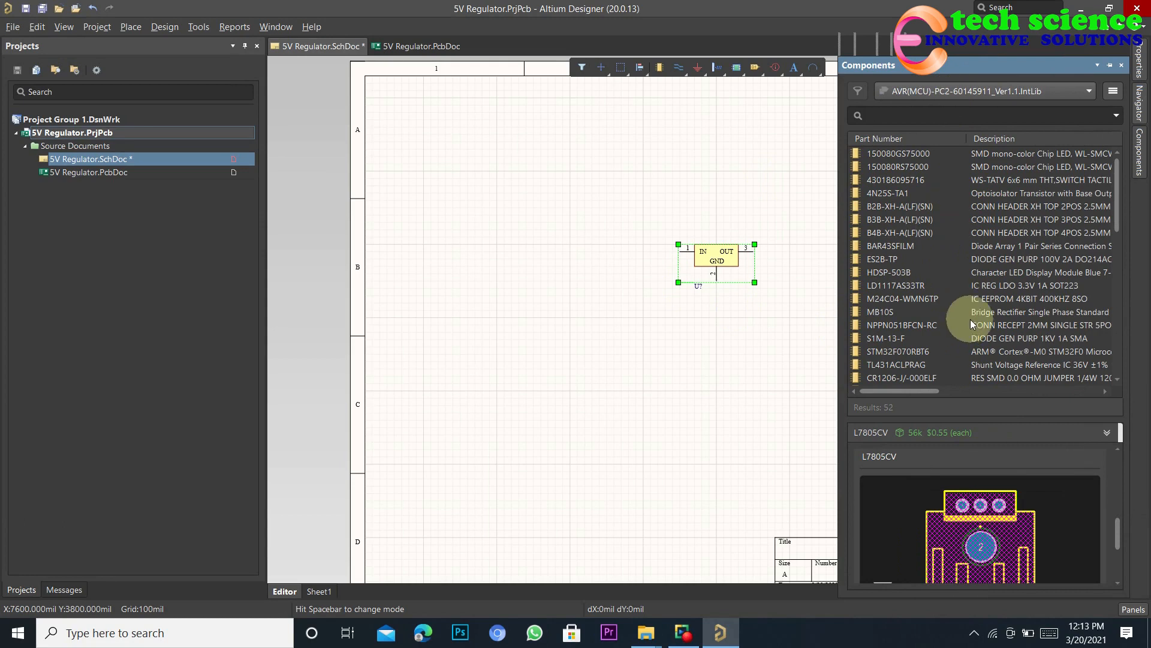
Switch the component library to Miscellaneous Devices.IntLib.
{"action": "left_click", "coordinate": [1013, 90]}
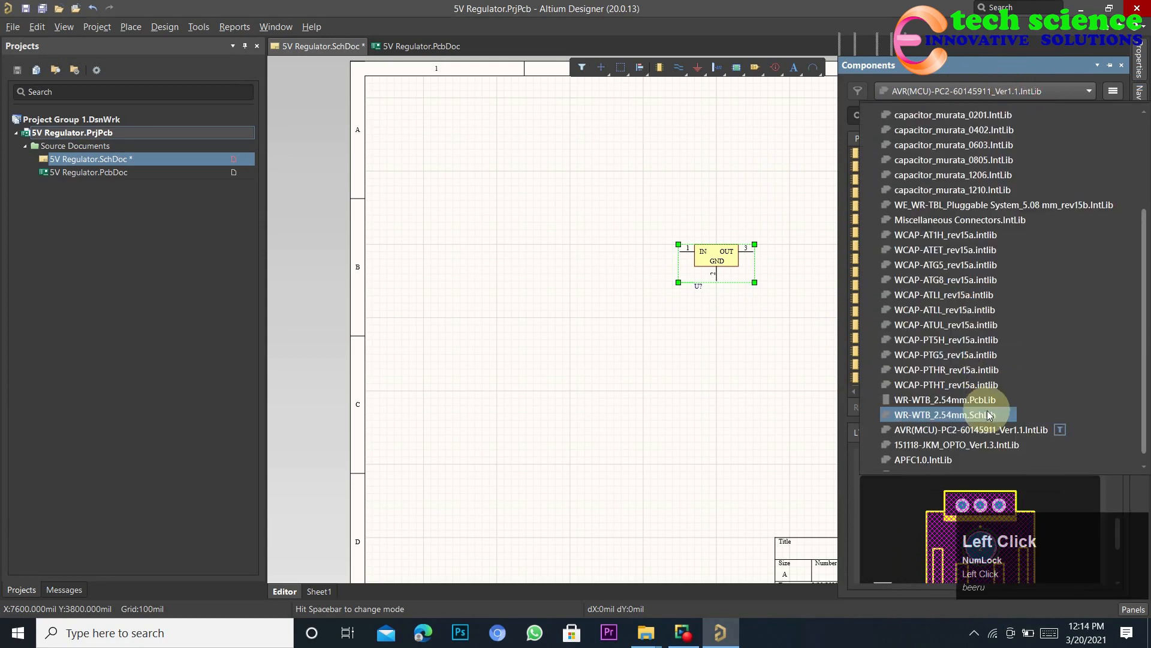
{"action": "scroll", "coordinate": [966, 311], "scroll_direction": "up", "scroll_amount": 3}
{"action": "left_click", "coordinate": [995, 114]}
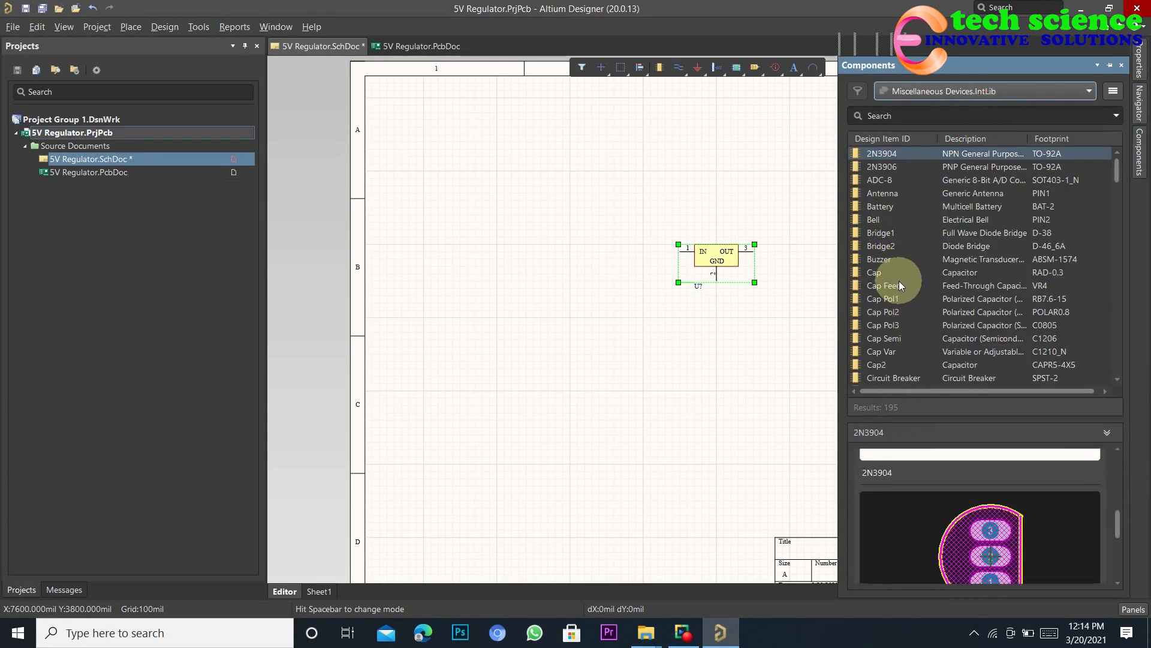
Scroll down through the 195 Miscellaneous Devices parts and back to the top.
{"action": "scroll", "coordinate": [899, 292], "scroll_direction": "down", "scroll_amount": 4}
{"action": "scroll", "coordinate": [905, 309], "scroll_direction": "down", "scroll_amount": 2}
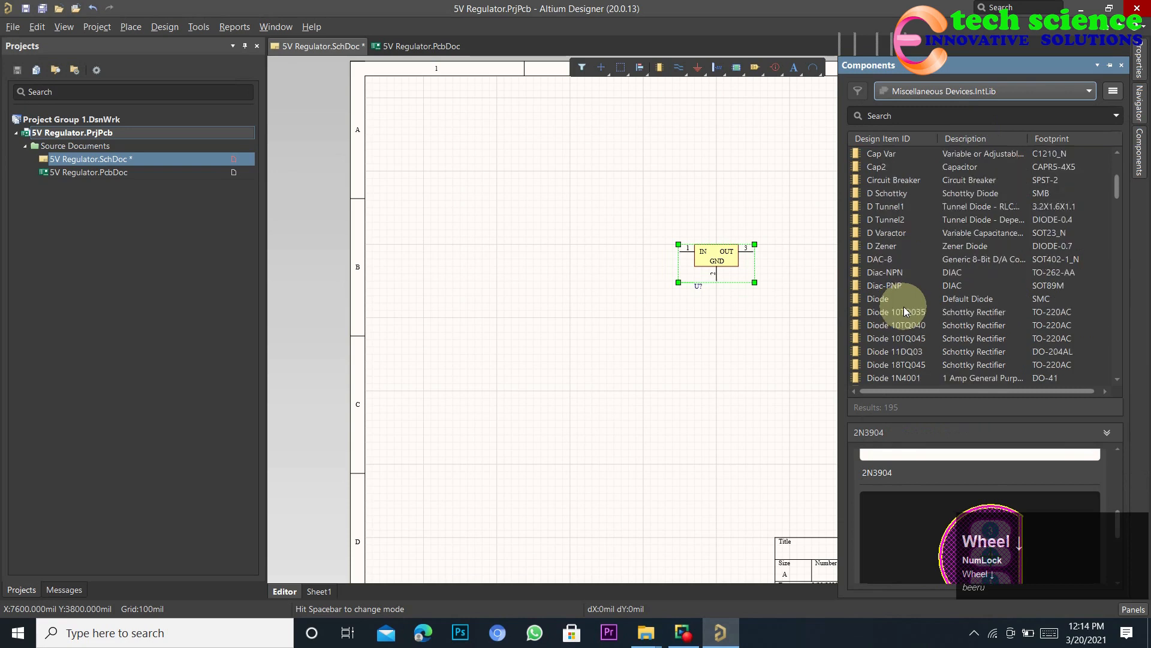
{"action": "scroll", "coordinate": [921, 282], "scroll_direction": "down", "scroll_amount": 12}
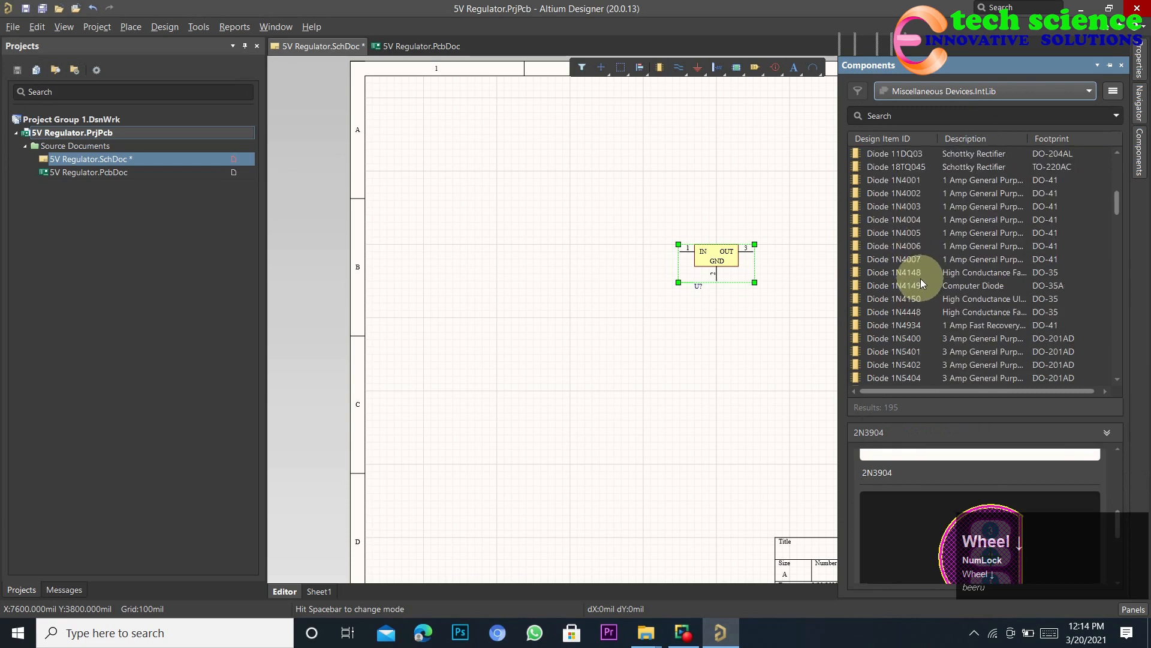
{"action": "scroll", "coordinate": [921, 292], "scroll_direction": "down", "scroll_amount": 13}
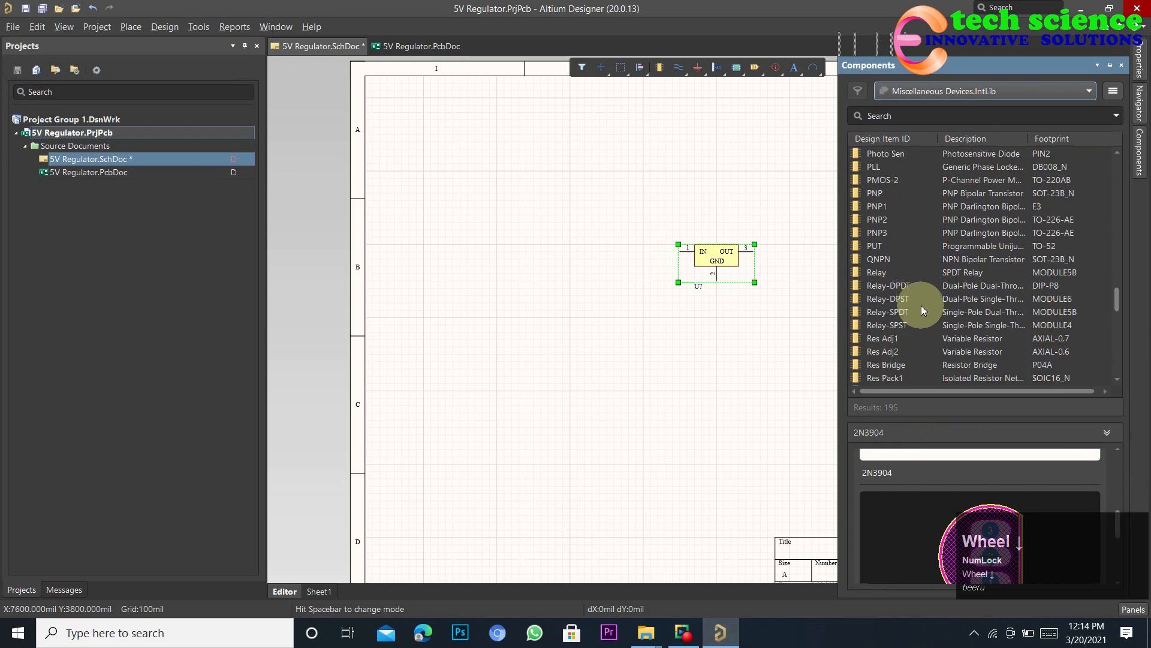
{"action": "scroll", "coordinate": [920, 312], "scroll_direction": "down", "scroll_amount": 12}
{"action": "scroll", "coordinate": [918, 365], "scroll_direction": "down", "scroll_amount": 10}
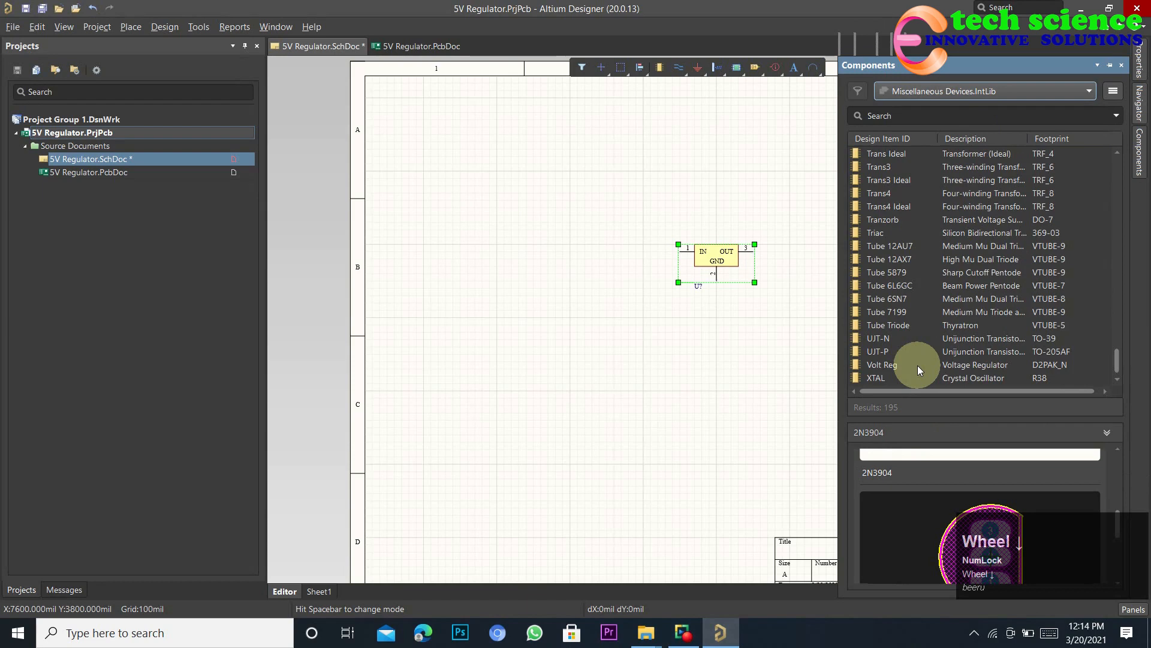
{"action": "scroll", "coordinate": [917, 365], "scroll_direction": "down", "scroll_amount": 1}
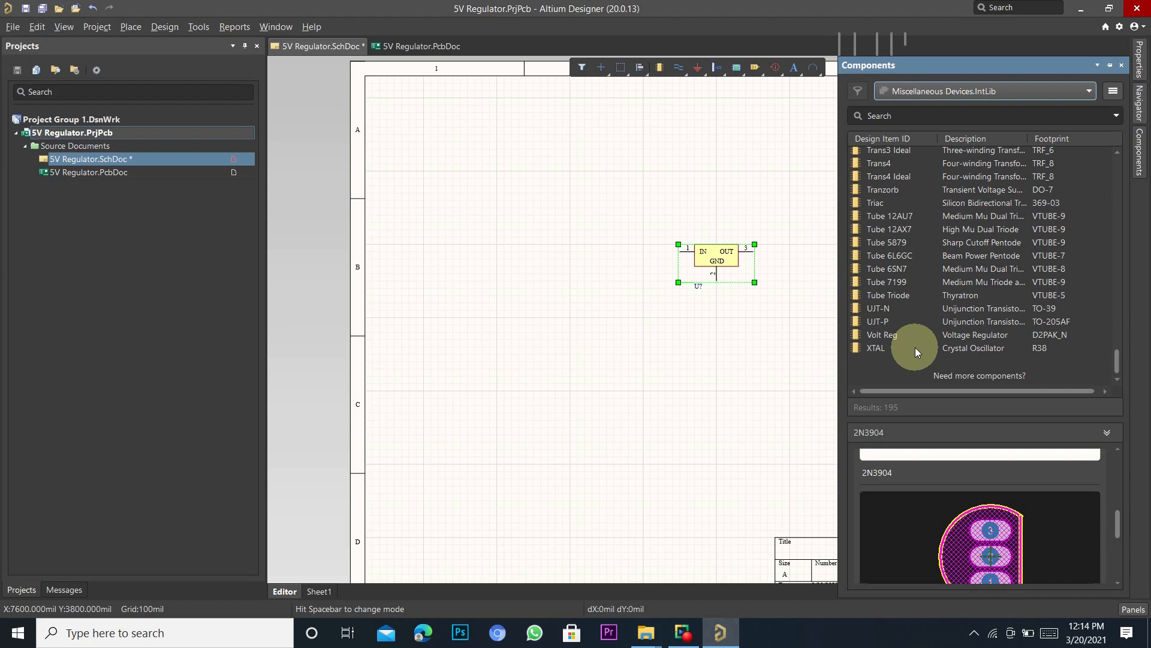
{"action": "scroll", "coordinate": [917, 347], "scroll_direction": "up", "scroll_amount": 15}
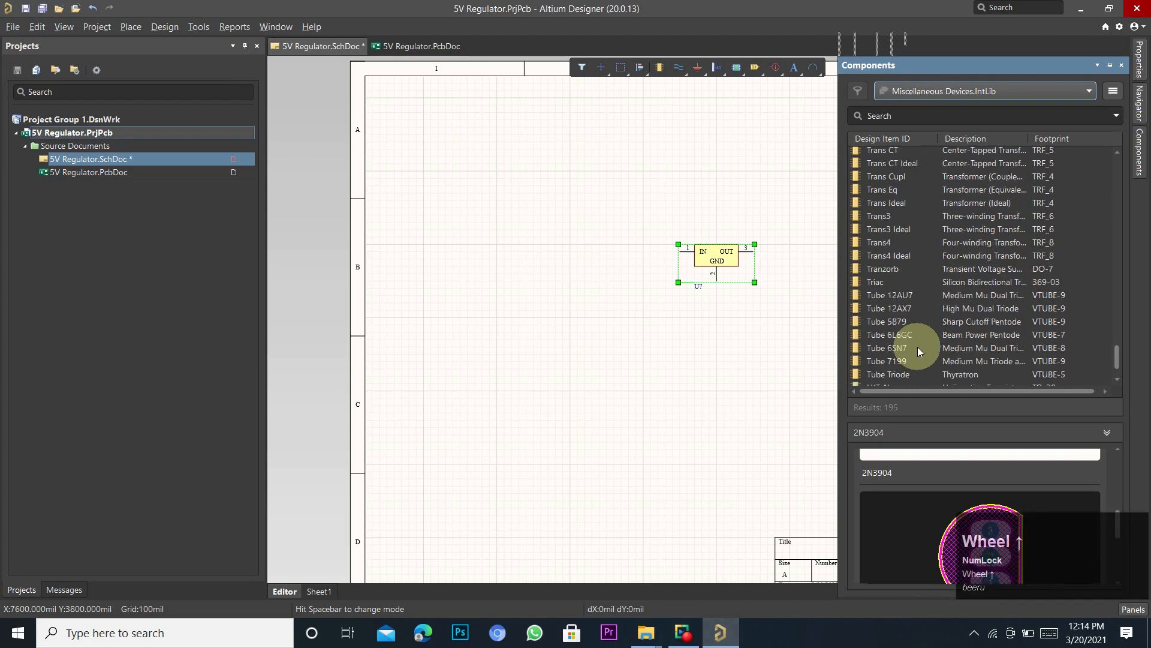
{"action": "scroll", "coordinate": [917, 347], "scroll_direction": "up", "scroll_amount": 4}
{"action": "scroll", "coordinate": [919, 349], "scroll_direction": "up", "scroll_amount": 4}
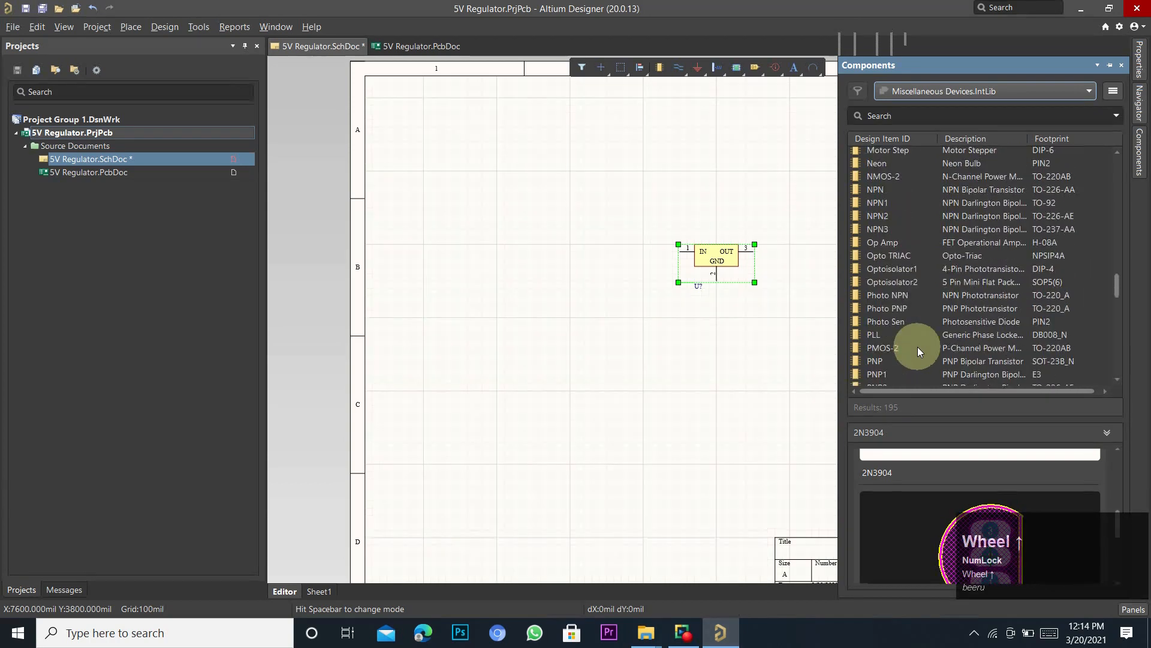
{"action": "scroll", "coordinate": [918, 347], "scroll_direction": "up", "scroll_amount": 8}
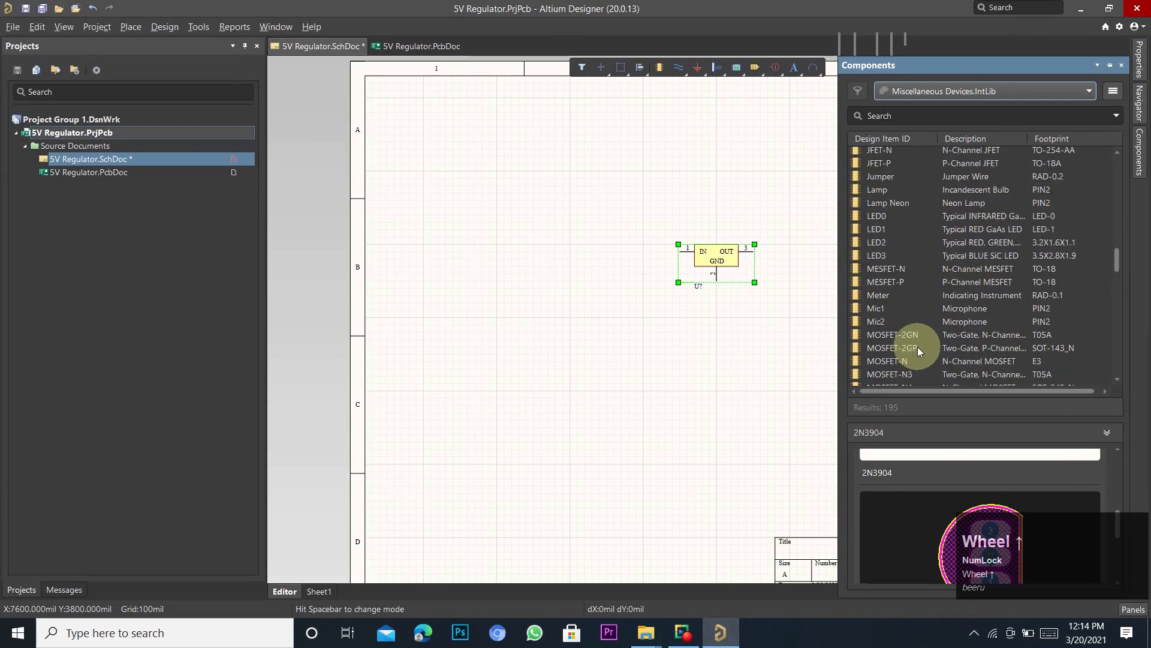
{"action": "scroll", "coordinate": [918, 347], "scroll_direction": "up", "scroll_amount": 6}
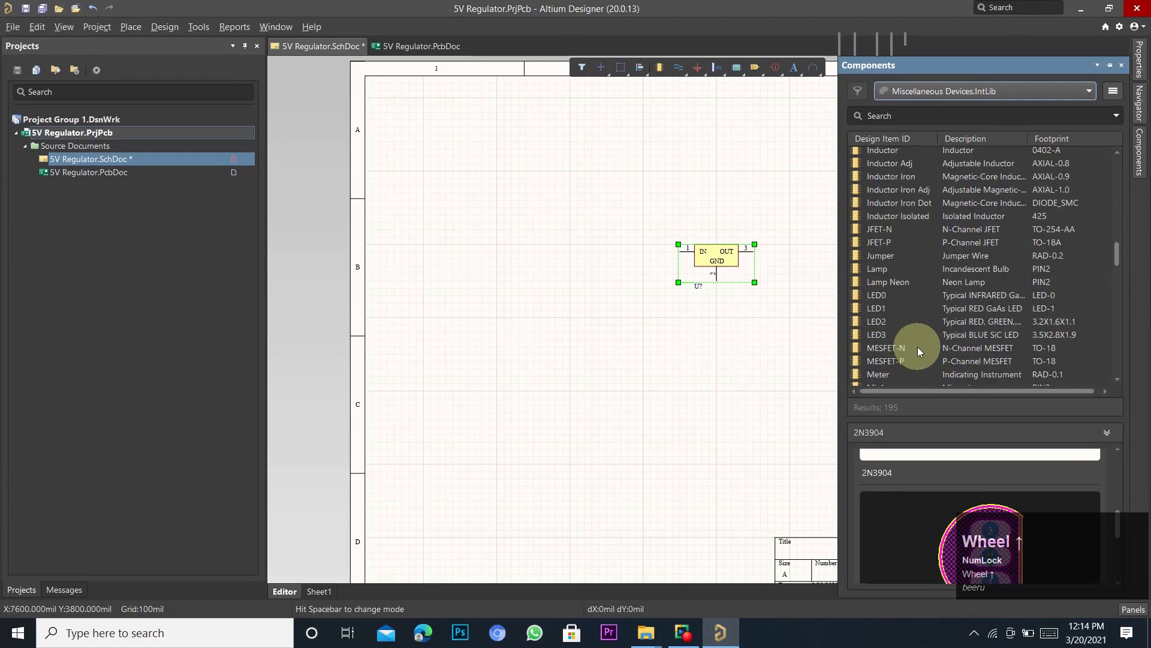
{"action": "scroll", "coordinate": [917, 347], "scroll_direction": "up", "scroll_amount": 10}
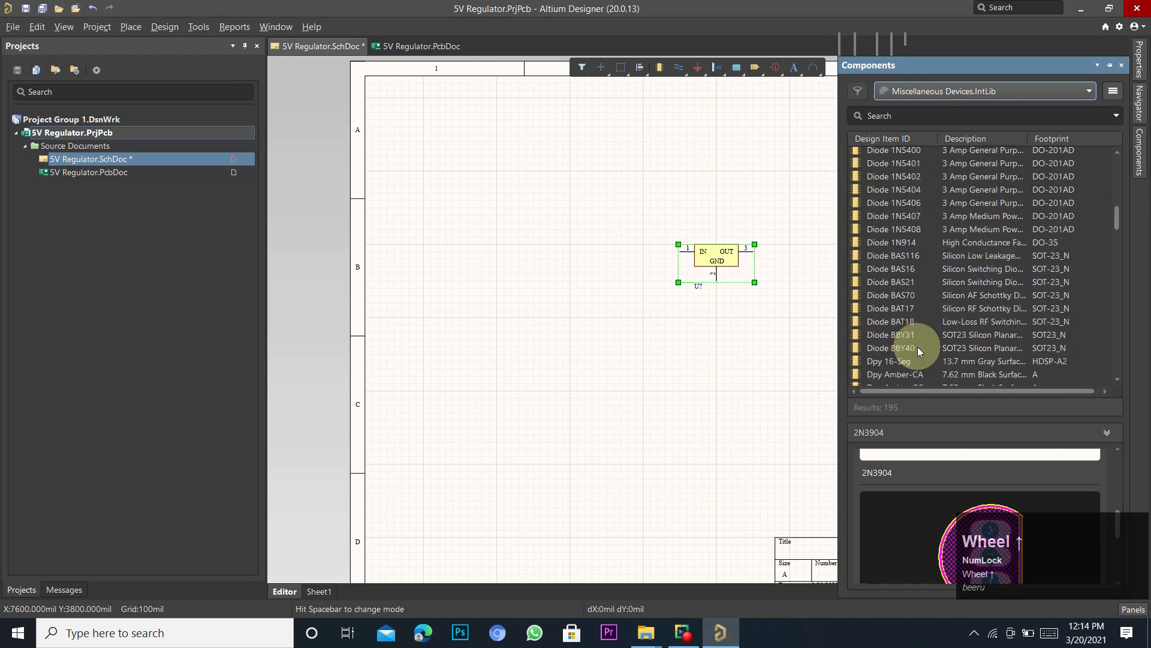
{"action": "scroll", "coordinate": [918, 351], "scroll_direction": "up", "scroll_amount": 4}
{"action": "scroll", "coordinate": [919, 351], "scroll_direction": "up", "scroll_amount": 3}
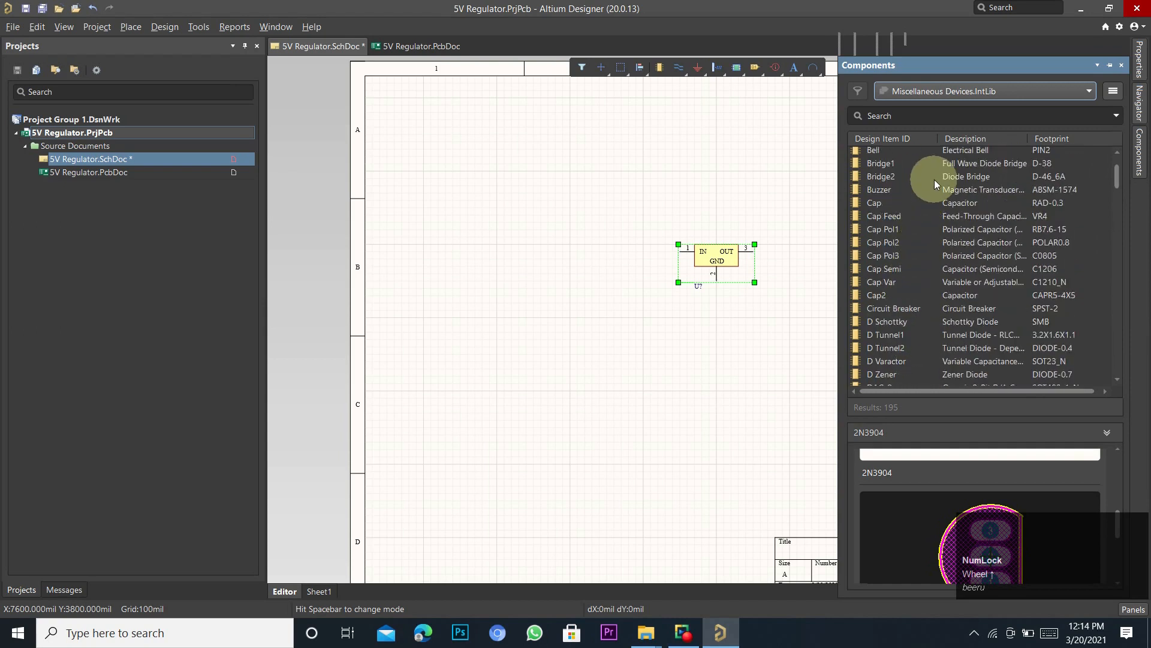
{"action": "scroll", "coordinate": [933, 240], "scroll_direction": "up", "scroll_amount": 2}
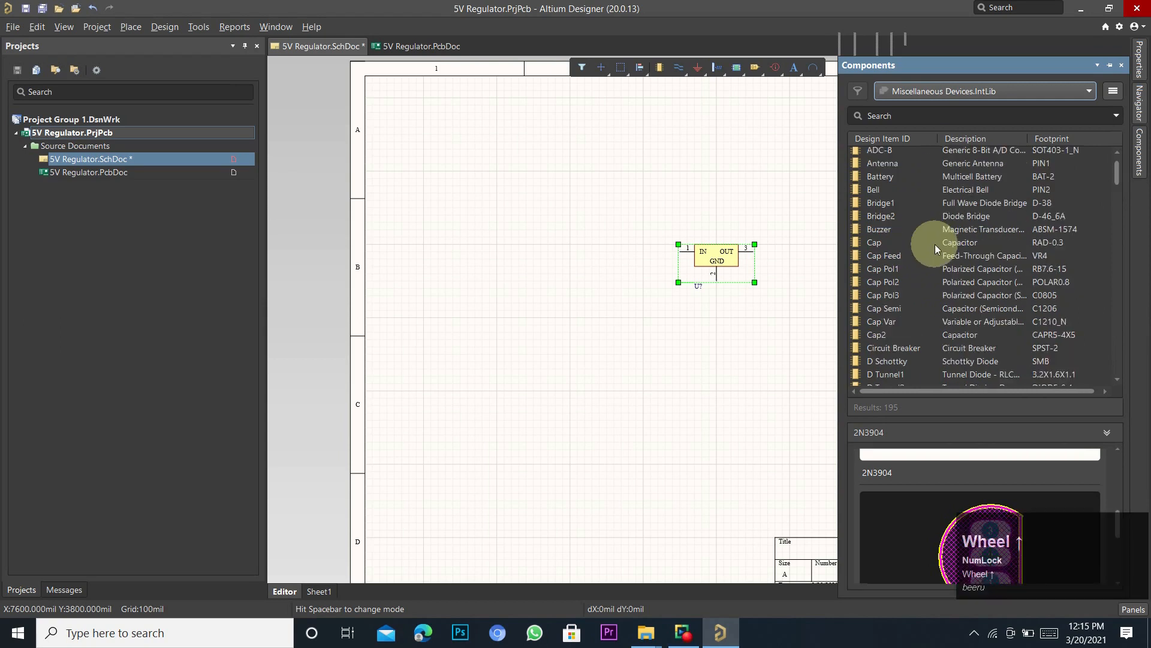
Switch to the Miscellaneous Connectors.IntLib library and enlarge the footprint preview.
{"action": "left_click", "coordinate": [951, 92]}
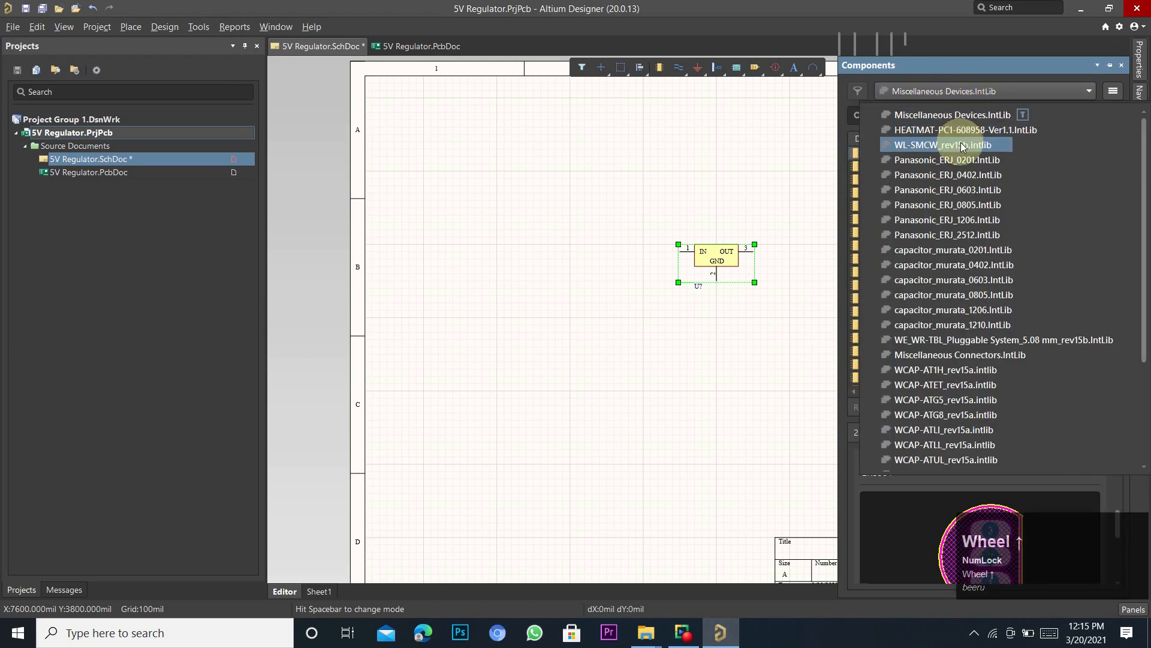
{"action": "scroll", "coordinate": [960, 150], "scroll_direction": "down", "scroll_amount": 3}
{"action": "scroll", "coordinate": [943, 267], "scroll_direction": "up", "scroll_amount": 3}
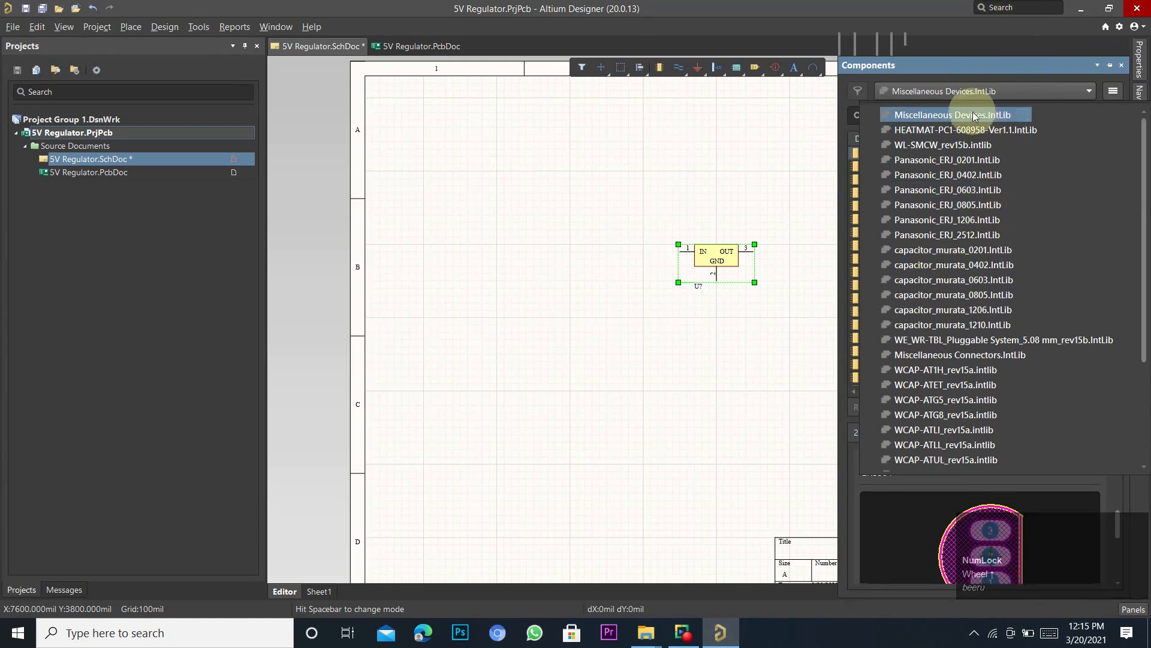
{"action": "left_click", "coordinate": [1017, 356]}
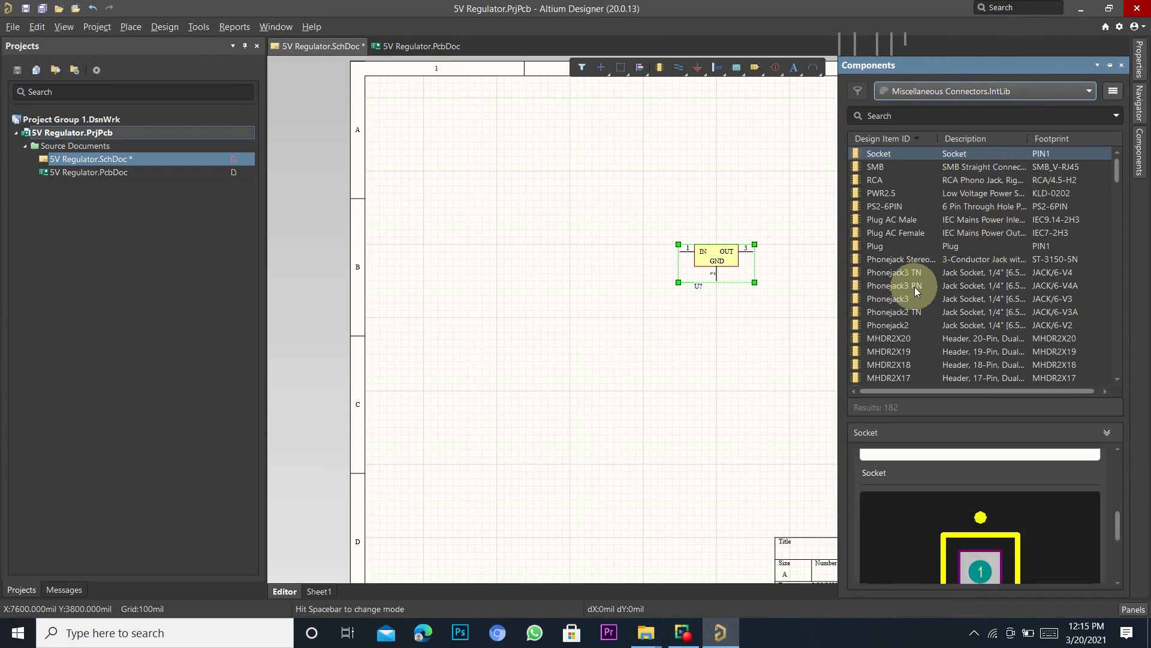
{"action": "left_click_drag", "start_coordinate": [1003, 417], "coordinate": [1014, 318]}
Compare the SMB and Header 24 footprints, then drag the Header 2 (HDR1X2) connector onto the sheet.
{"action": "left_click", "coordinate": [885, 173]}
{"action": "scroll", "coordinate": [898, 182], "scroll_direction": "down", "scroll_amount": 10}
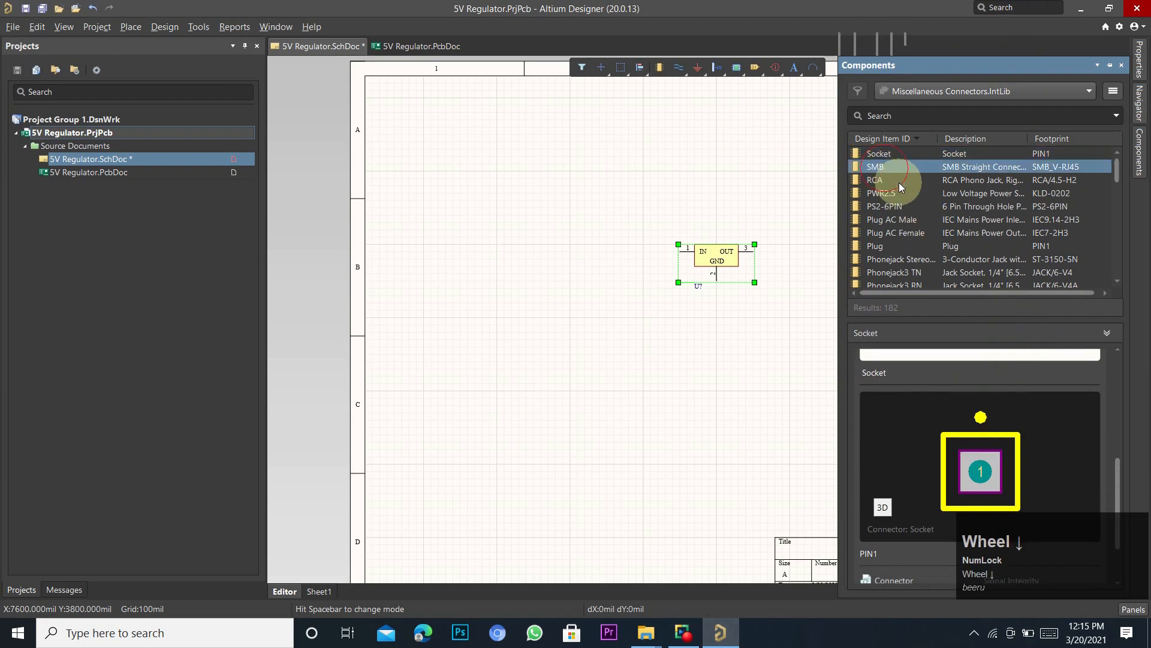
{"action": "scroll", "coordinate": [916, 214], "scroll_direction": "down", "scroll_amount": 8}
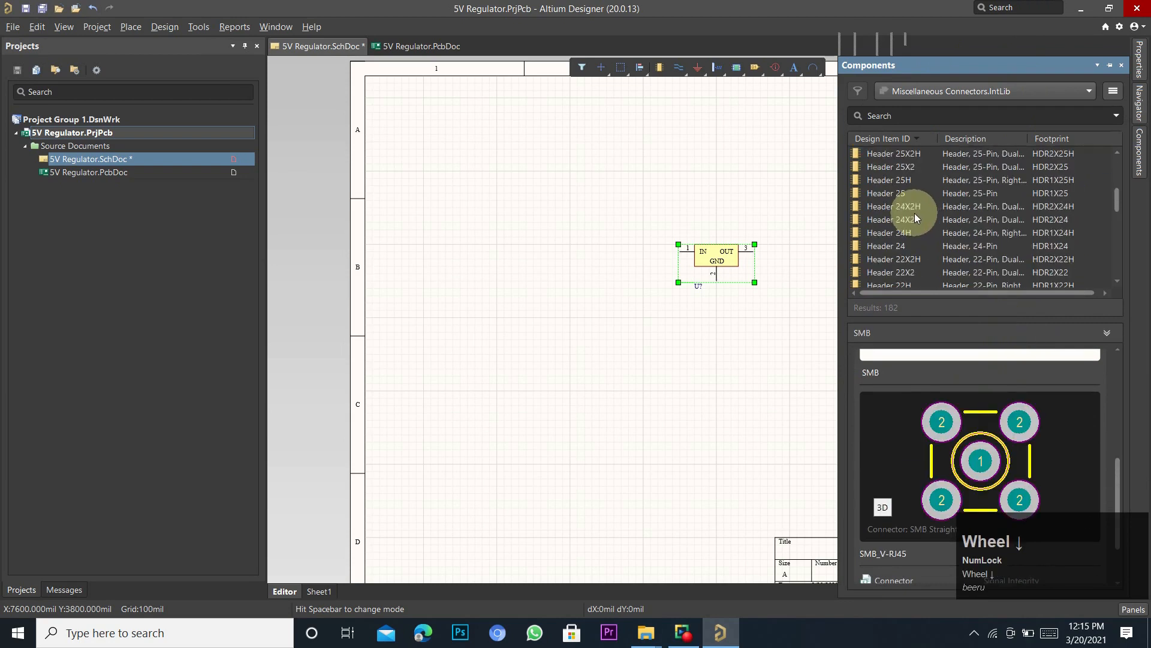
{"action": "left_click", "coordinate": [899, 247]}
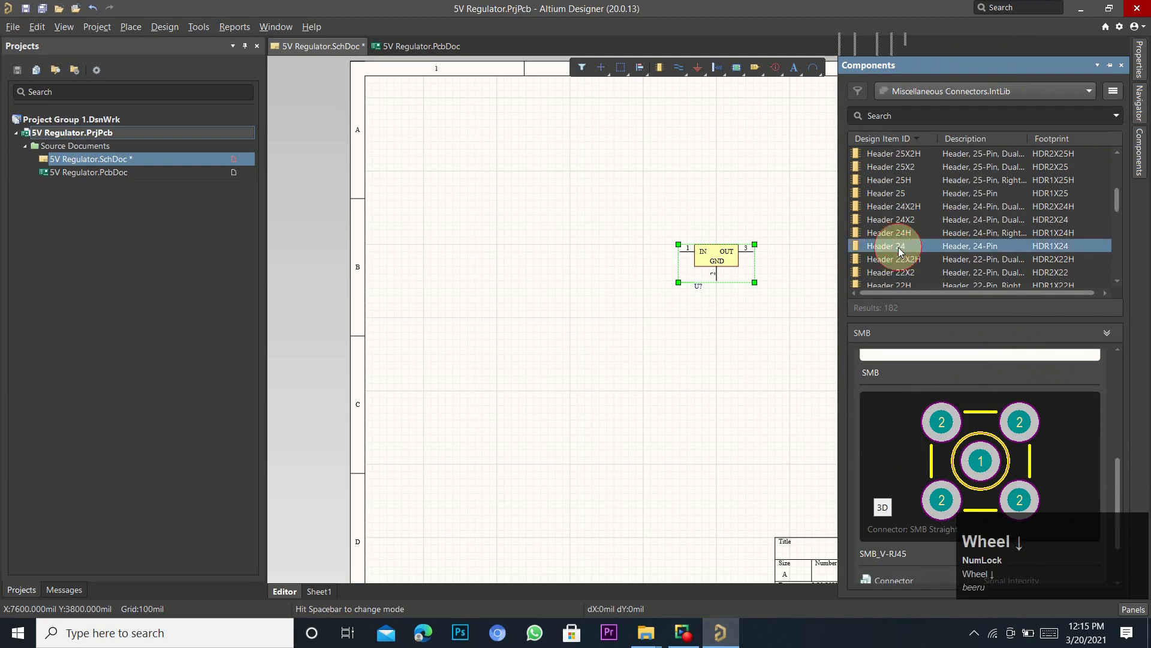
{"action": "scroll", "coordinate": [909, 259], "scroll_direction": "down", "scroll_amount": 6}
{"action": "scroll", "coordinate": [913, 262], "scroll_direction": "down", "scroll_amount": 1}
{"action": "scroll", "coordinate": [913, 261], "scroll_direction": "down", "scroll_amount": 12}
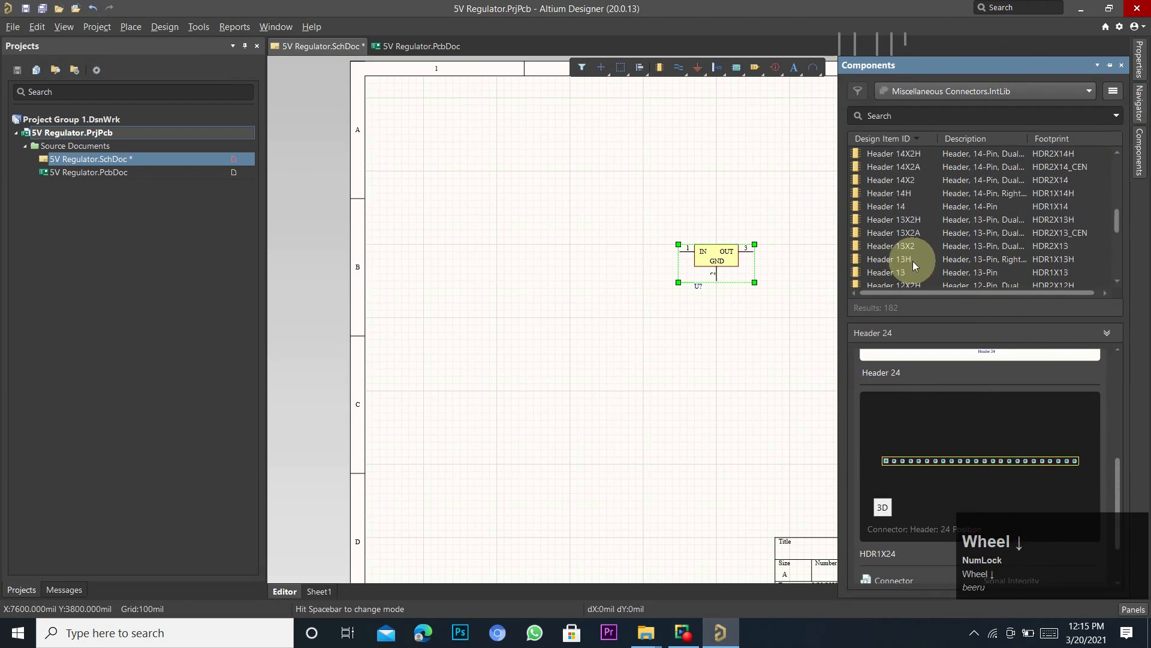
{"action": "scroll", "coordinate": [913, 261], "scroll_direction": "down", "scroll_amount": 3}
{"action": "left_click", "coordinate": [905, 193]}
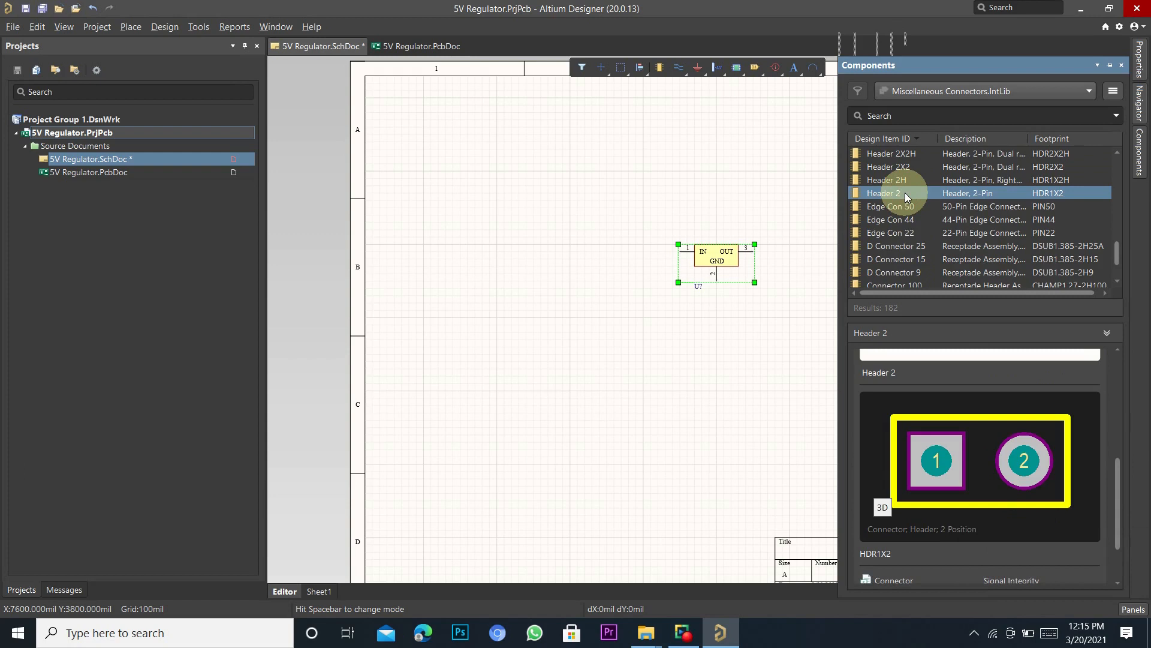
{"action": "left_click_drag", "start_coordinate": [904, 192], "coordinate": [504, 275]}
Mirror the Header 2 connector in its properties so its pins face right.
{"action": "right_click", "coordinate": [489, 278]}
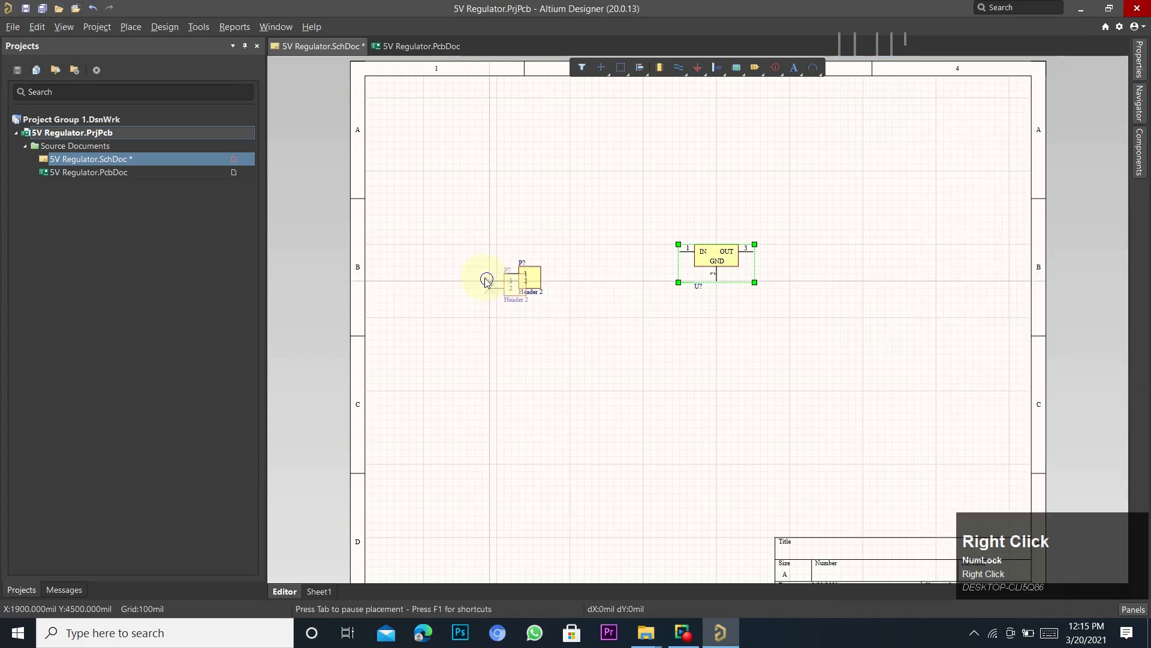
{"action": "left_click", "coordinate": [529, 284]}
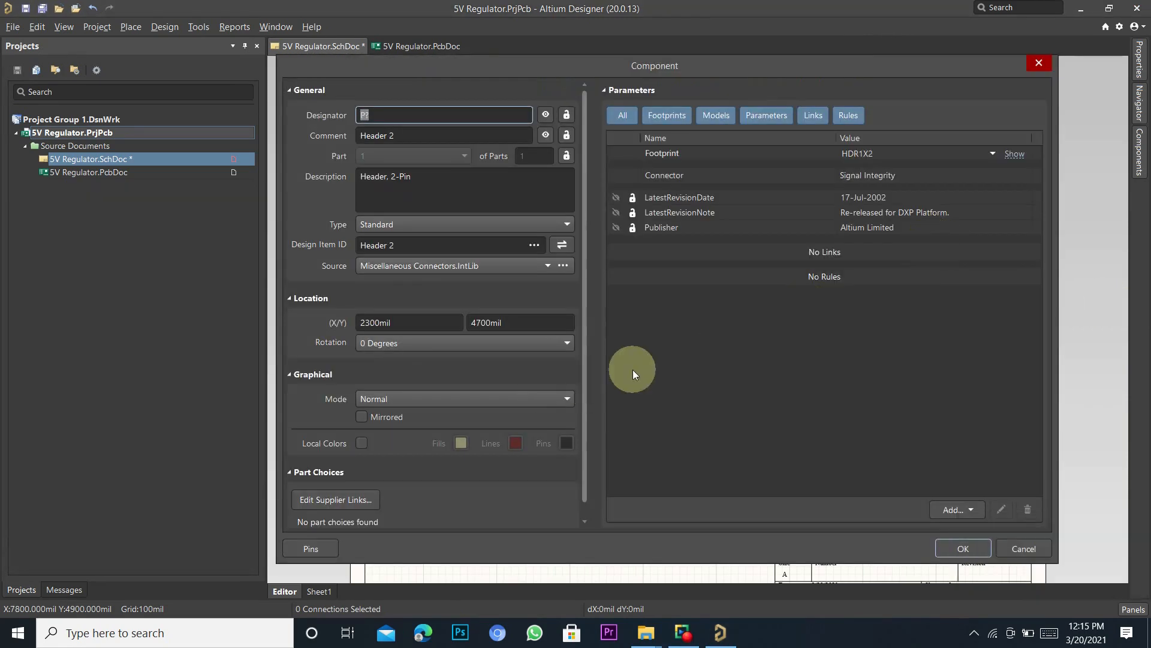
{"action": "scroll", "coordinate": [369, 437], "scroll_direction": "down", "scroll_amount": 1}
{"action": "left_click", "coordinate": [359, 404]}
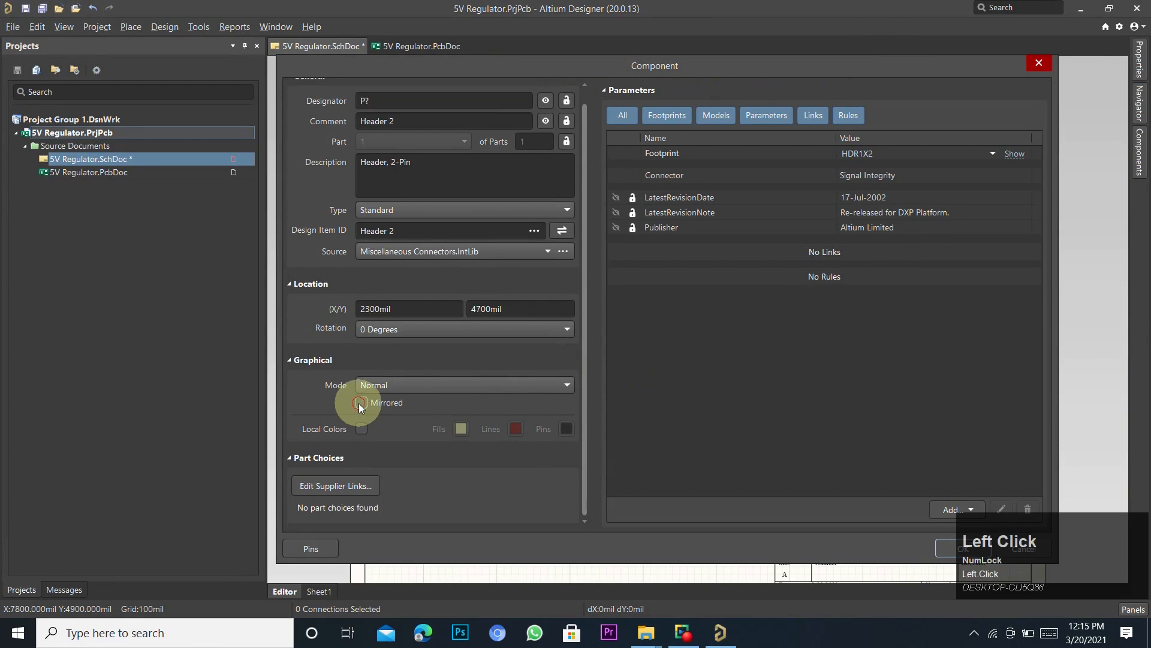
{"action": "left_click", "coordinate": [941, 549]}
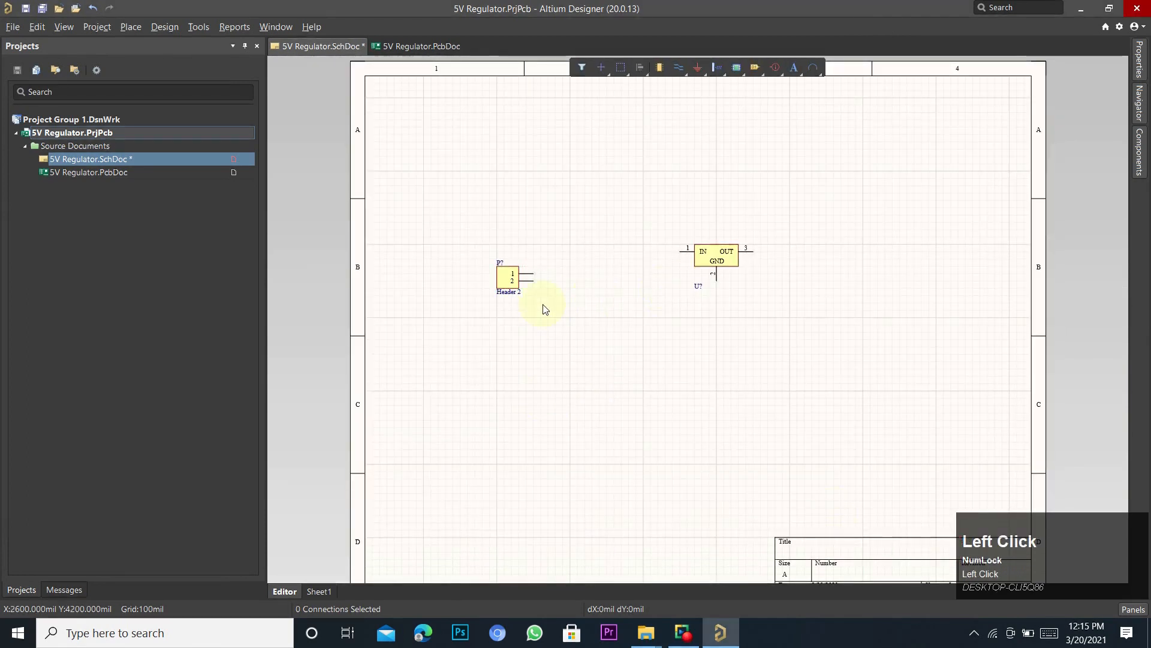
Move the whole Header 2 part further left on the sheet.
{"action": "left_click", "coordinate": [509, 287]}
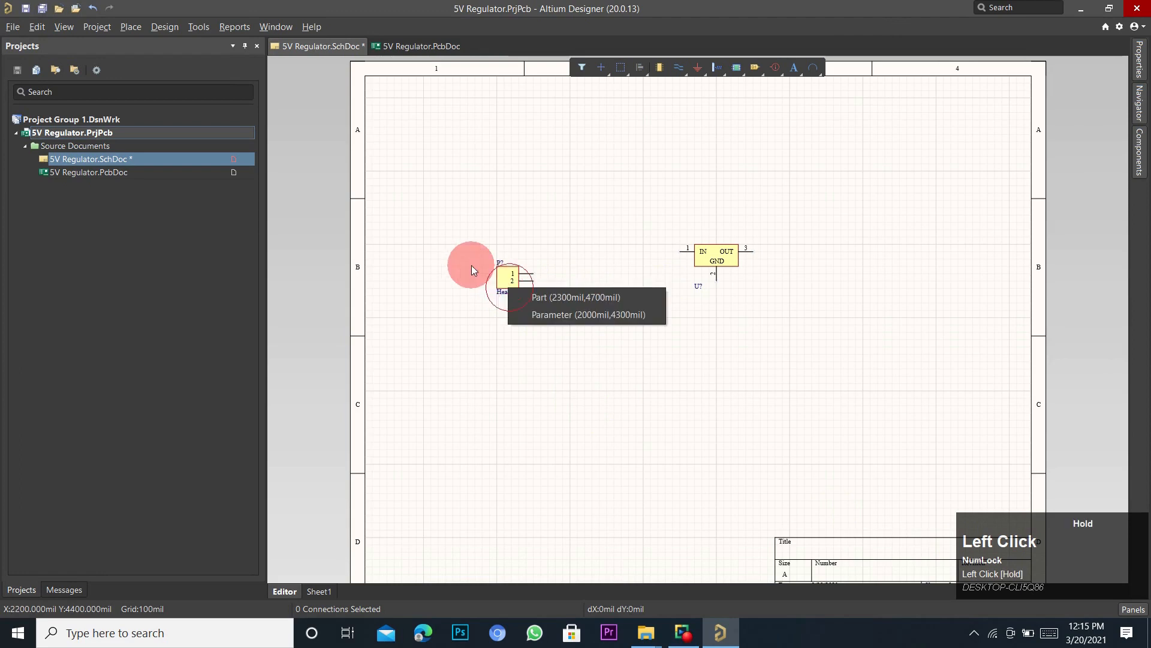
{"action": "left_click", "coordinate": [526, 297]}
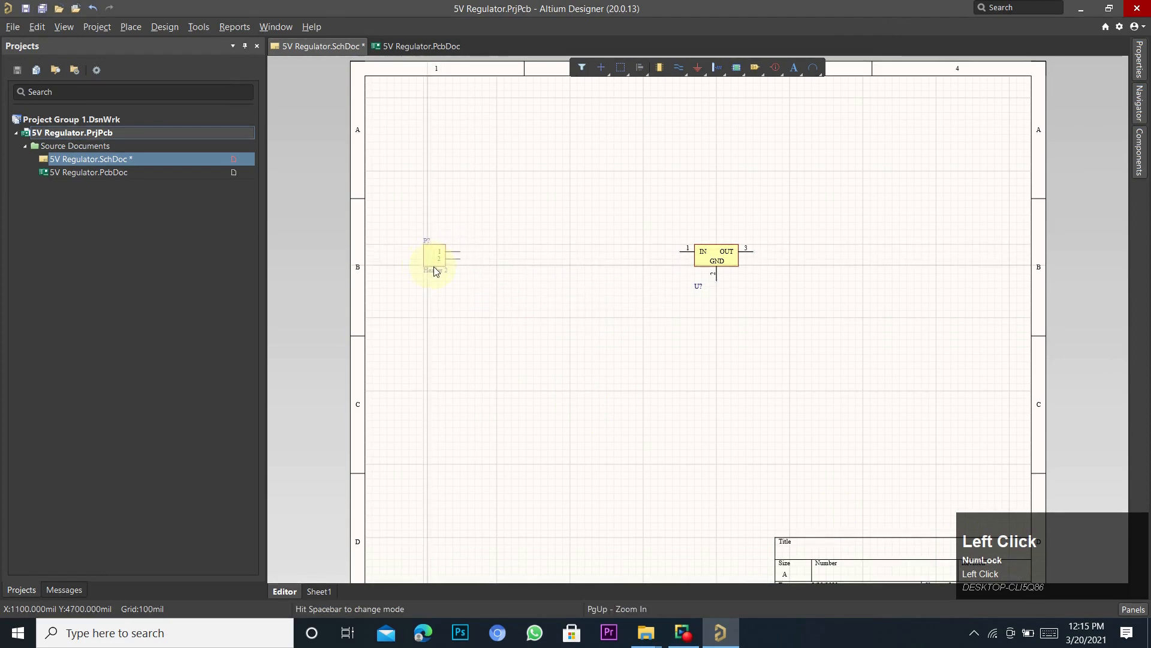
{"action": "left_click", "coordinate": [434, 267]}
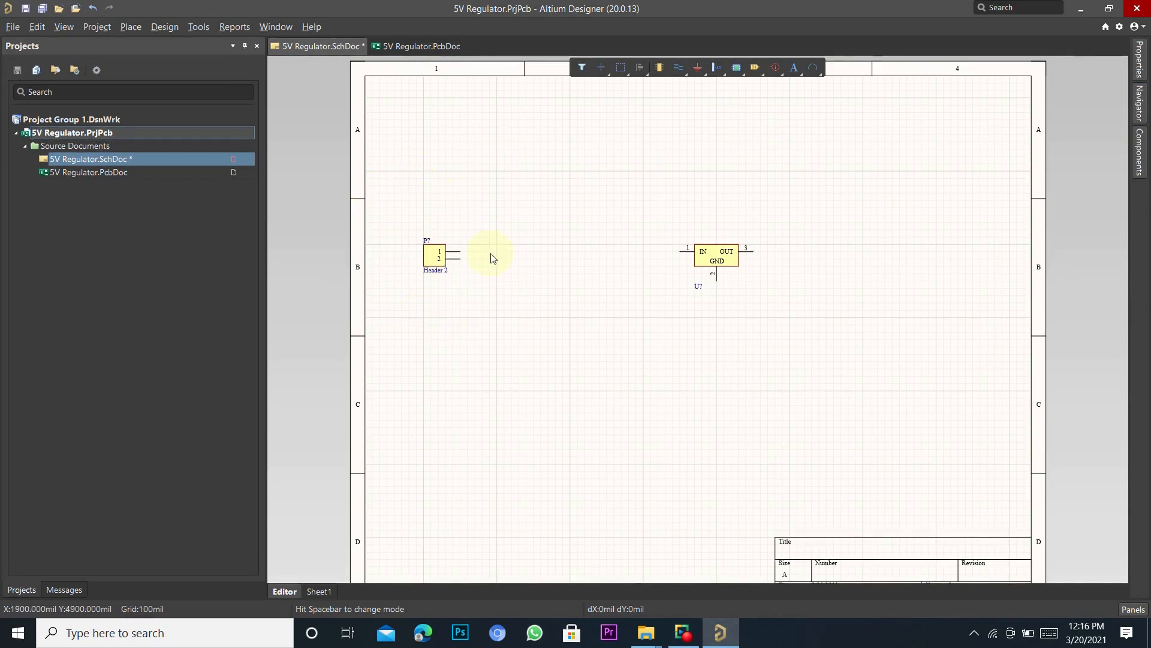
Switch the Components panel library to AVR(MCU)-PC2-60145911_Ver1.1.IntLib.
{"action": "left_click", "coordinate": [1139, 153]}
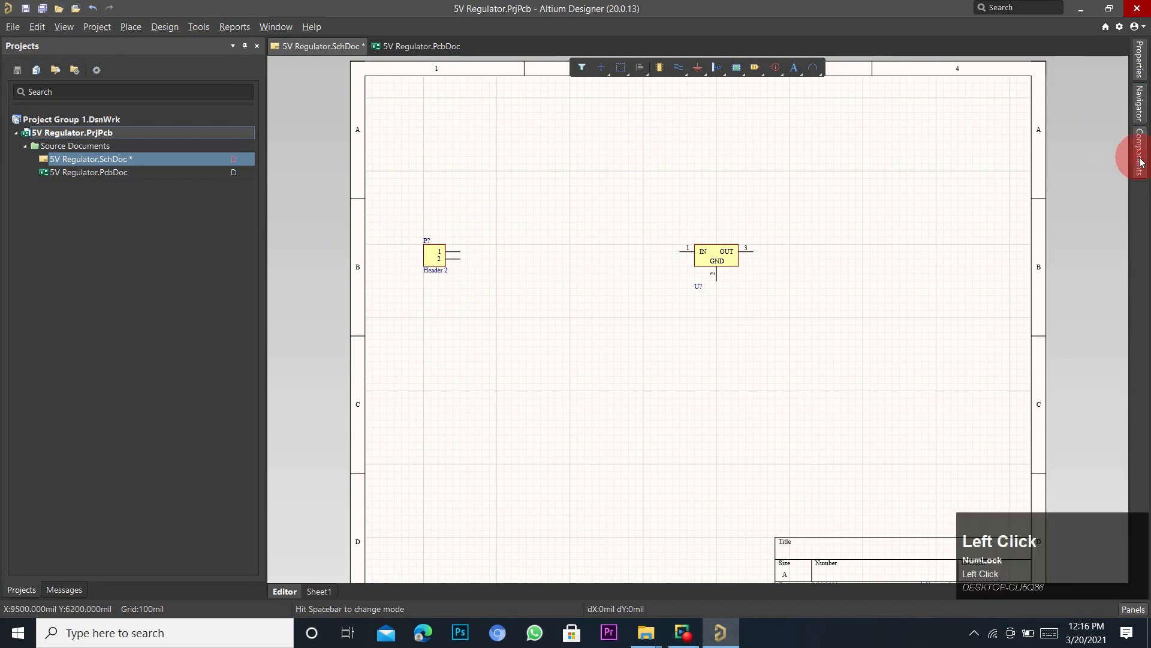
{"action": "left_click", "coordinate": [981, 91]}
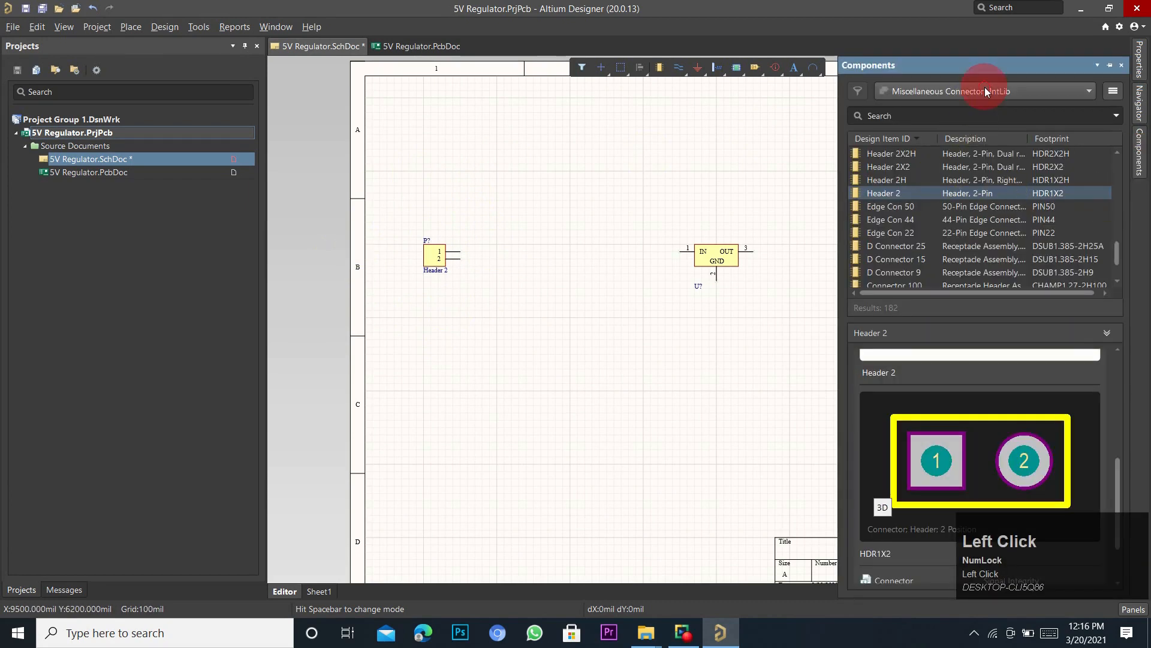
{"action": "scroll", "coordinate": [967, 236], "scroll_direction": "down", "scroll_amount": 1}
{"action": "scroll", "coordinate": [984, 236], "scroll_direction": "down", "scroll_amount": 3}
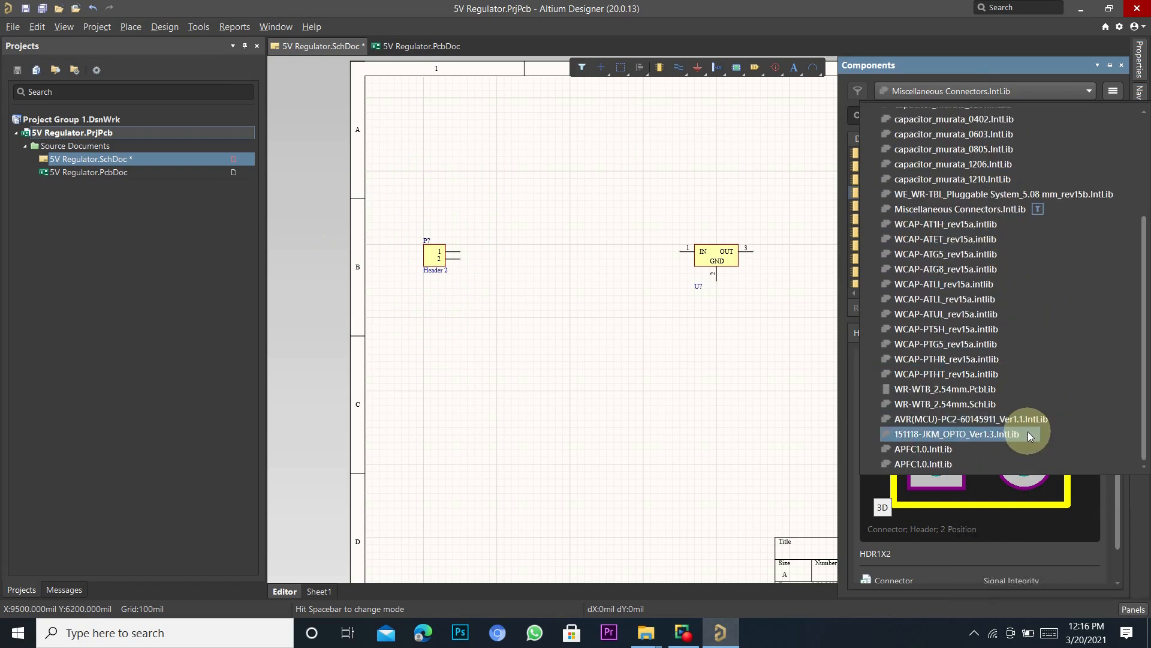
{"action": "scroll", "coordinate": [1027, 431], "scroll_direction": "up", "scroll_amount": 3}
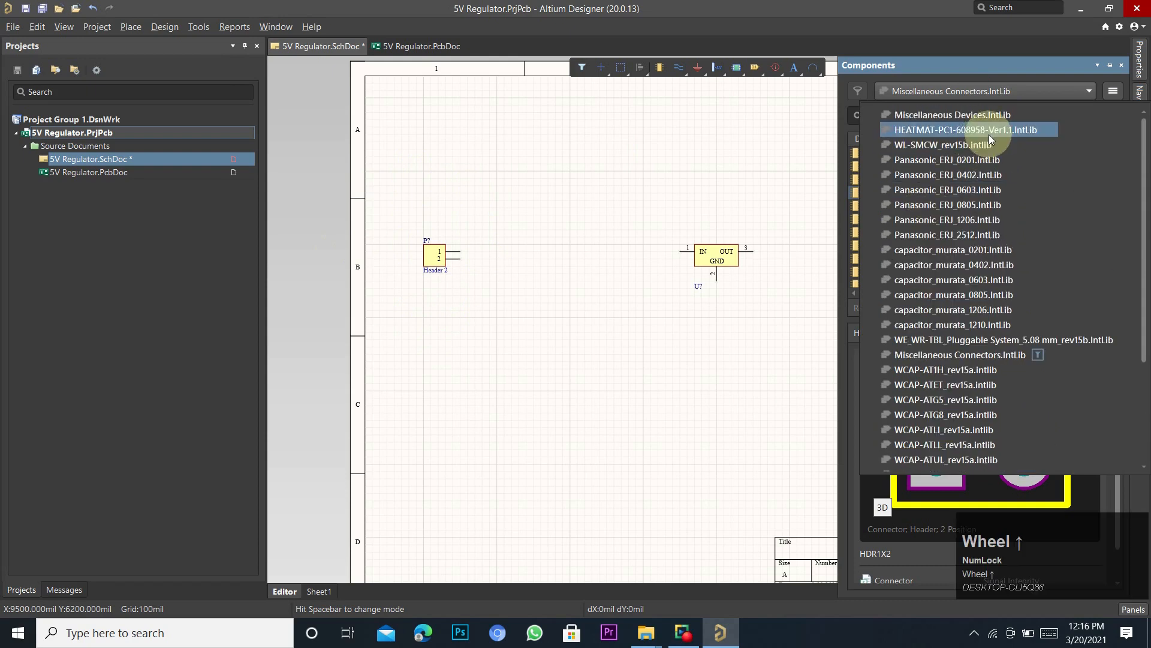
{"action": "scroll", "coordinate": [970, 278], "scroll_direction": "down", "scroll_amount": 2}
{"action": "scroll", "coordinate": [1017, 270], "scroll_direction": "down", "scroll_amount": 1}
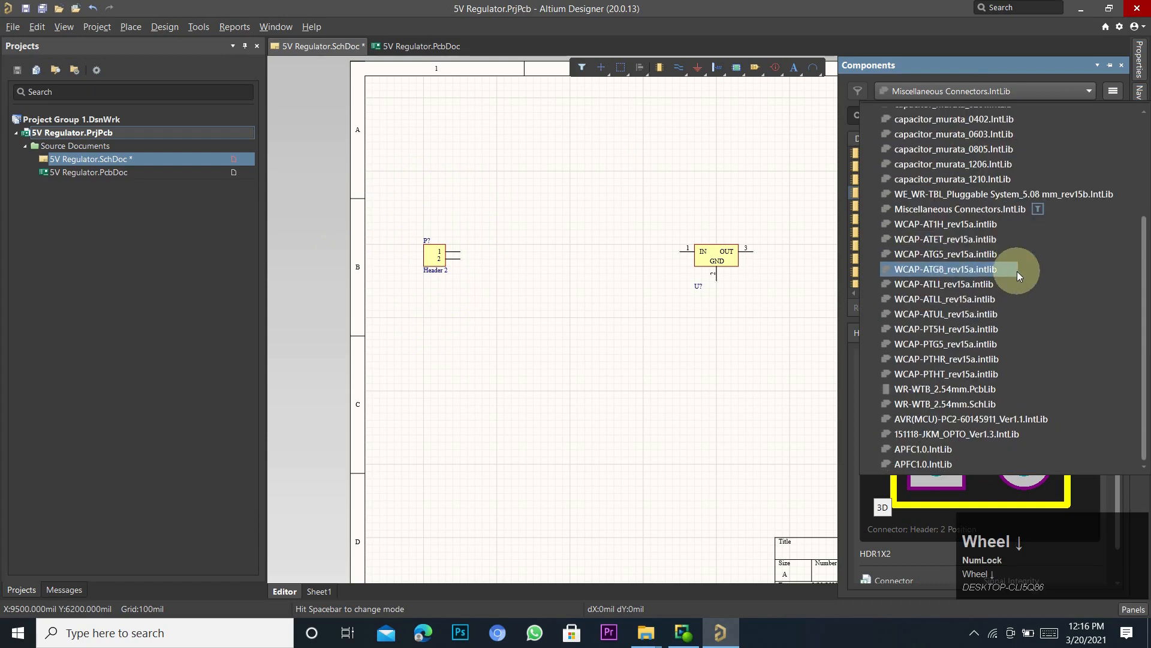
{"action": "left_click", "coordinate": [1028, 418]}
Select the MB10S bridge rectifier among the library's 52 parts.
{"action": "scroll", "coordinate": [912, 211], "scroll_direction": "down", "scroll_amount": 2}
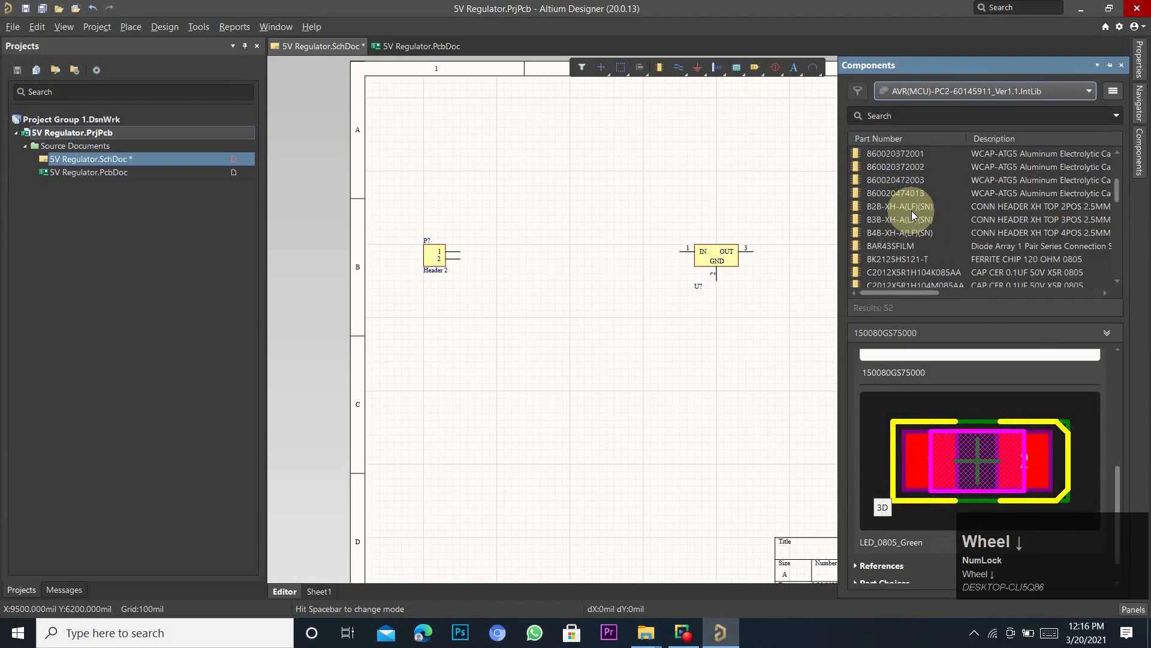
{"action": "scroll", "coordinate": [912, 245], "scroll_direction": "down", "scroll_amount": 5}
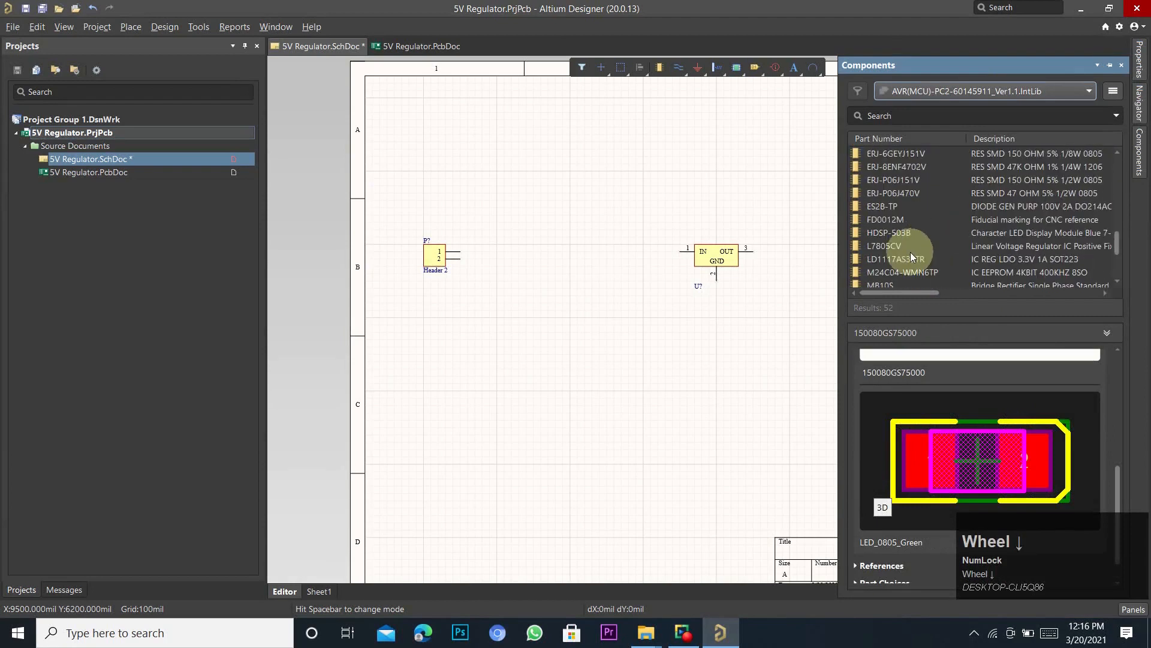
{"action": "scroll", "coordinate": [923, 240], "scroll_direction": "down", "scroll_amount": 2}
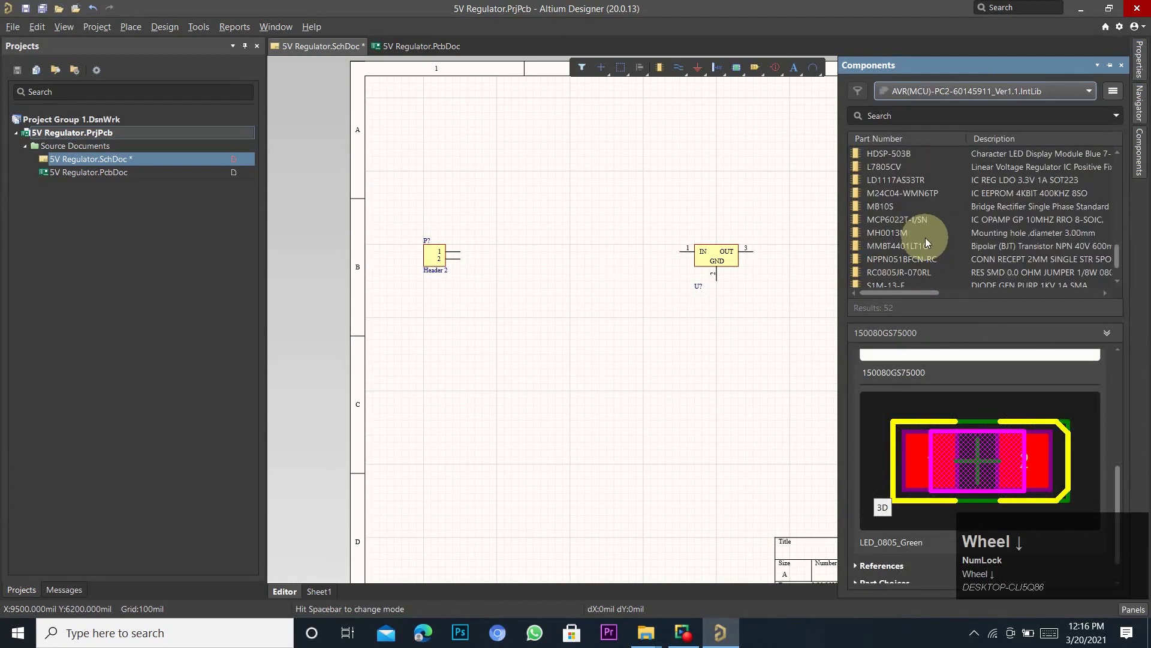
{"action": "left_click", "coordinate": [890, 210]}
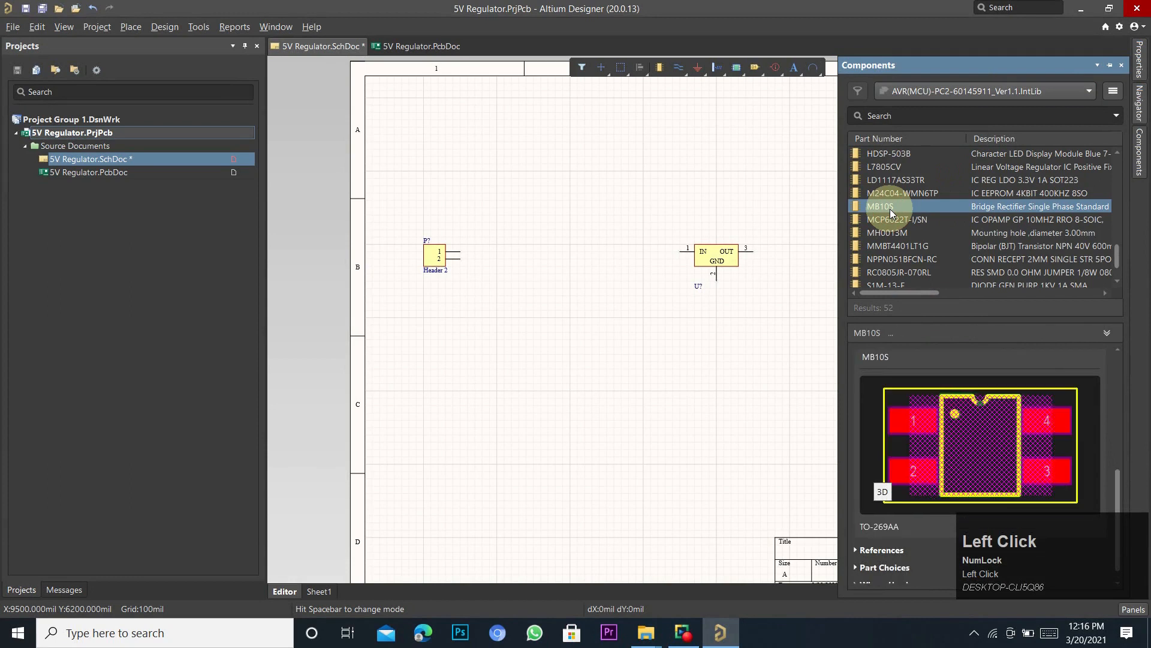
{"action": "right_click", "coordinate": [890, 209]}
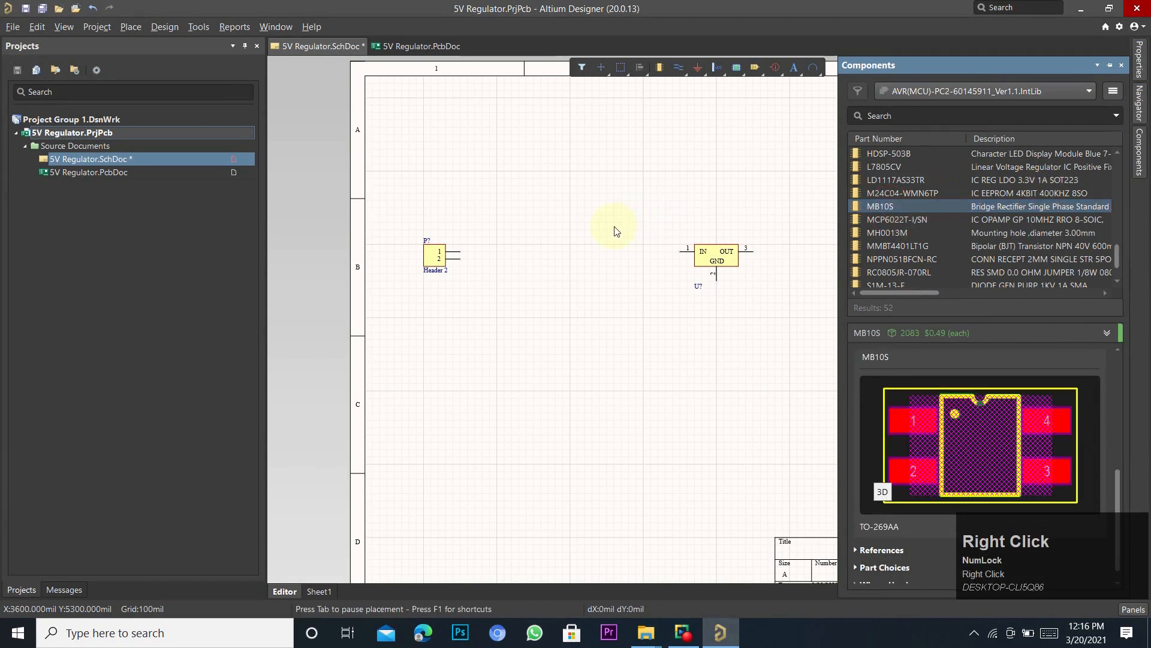
Place the MB10S bridge rectifier BR? just right of the Header 2 connector.
{"action": "left_click", "coordinate": [1136, 159]}
{"action": "left_click_drag", "start_coordinate": [915, 210], "coordinate": [513, 271]}
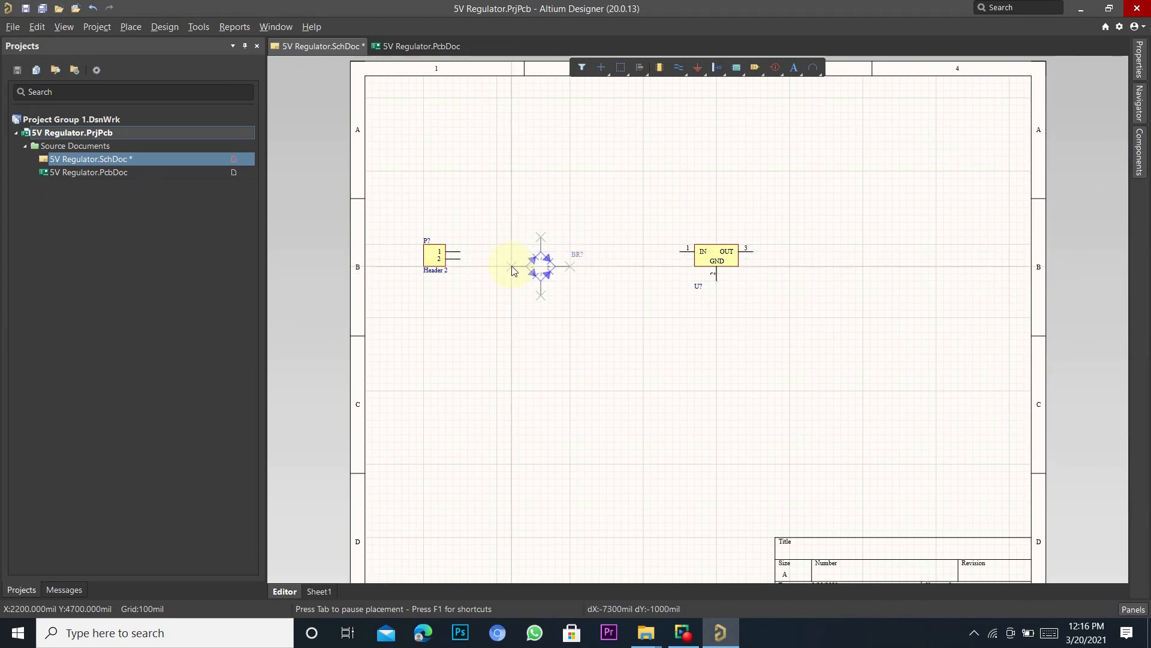
{"action": "key", "text": "g"}
{"action": "key", "text": "g"}
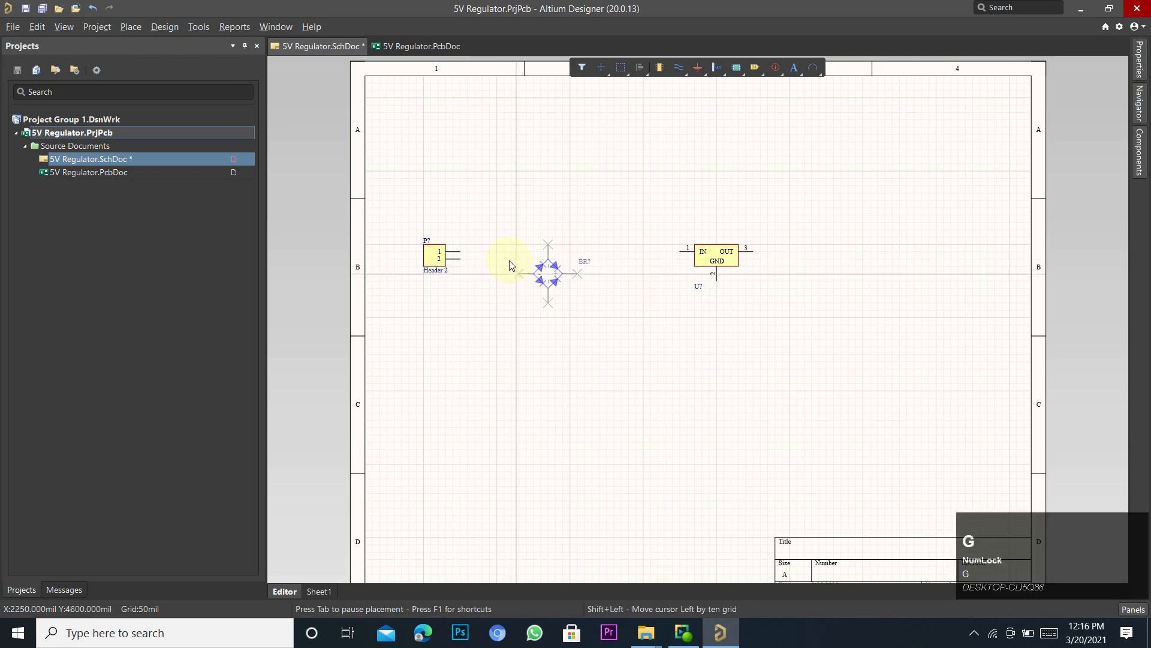
{"action": "key", "text": "g"}
{"action": "key", "text": "g"}
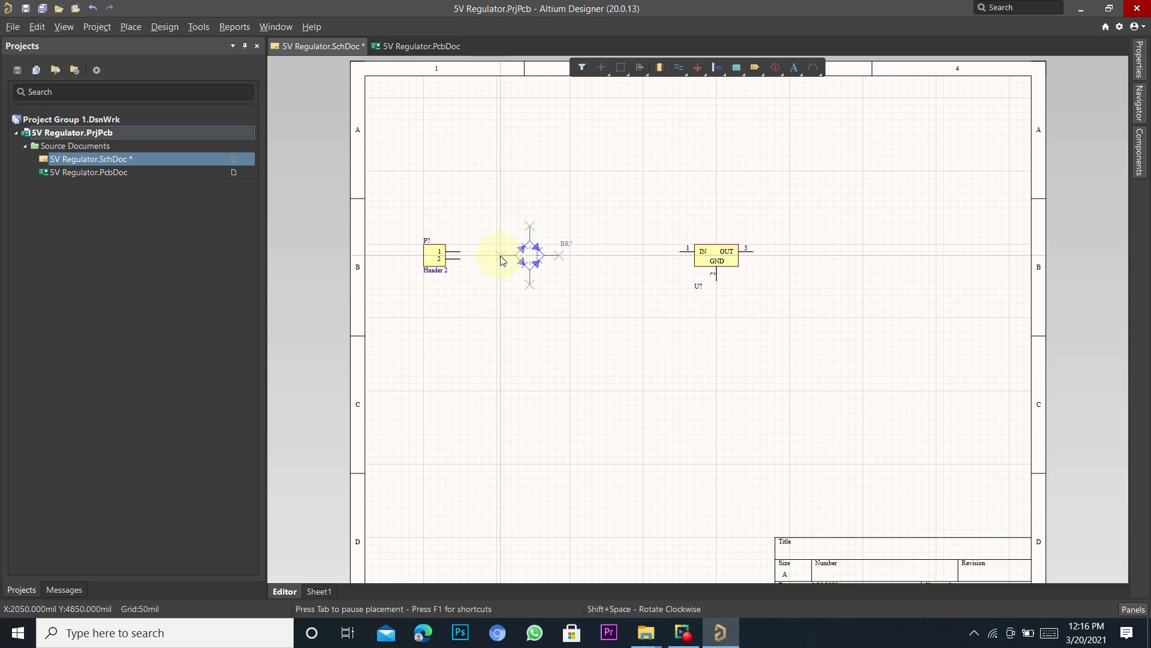
{"action": "left_click", "coordinate": [502, 259]}
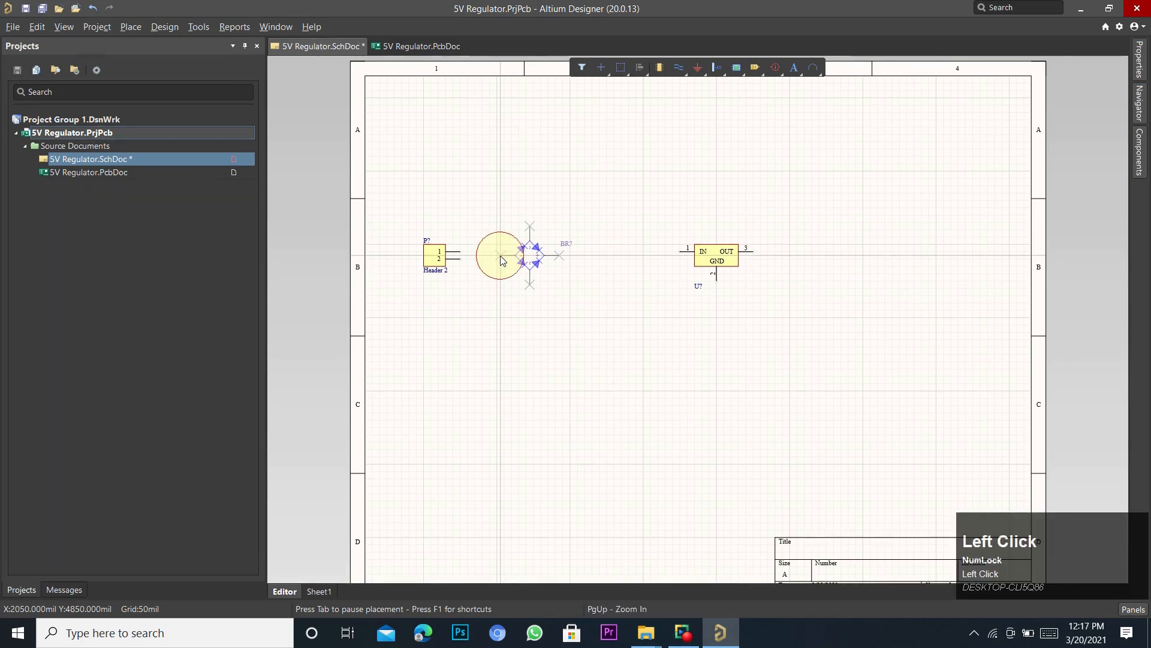
{"action": "right_click", "coordinate": [559, 350]}
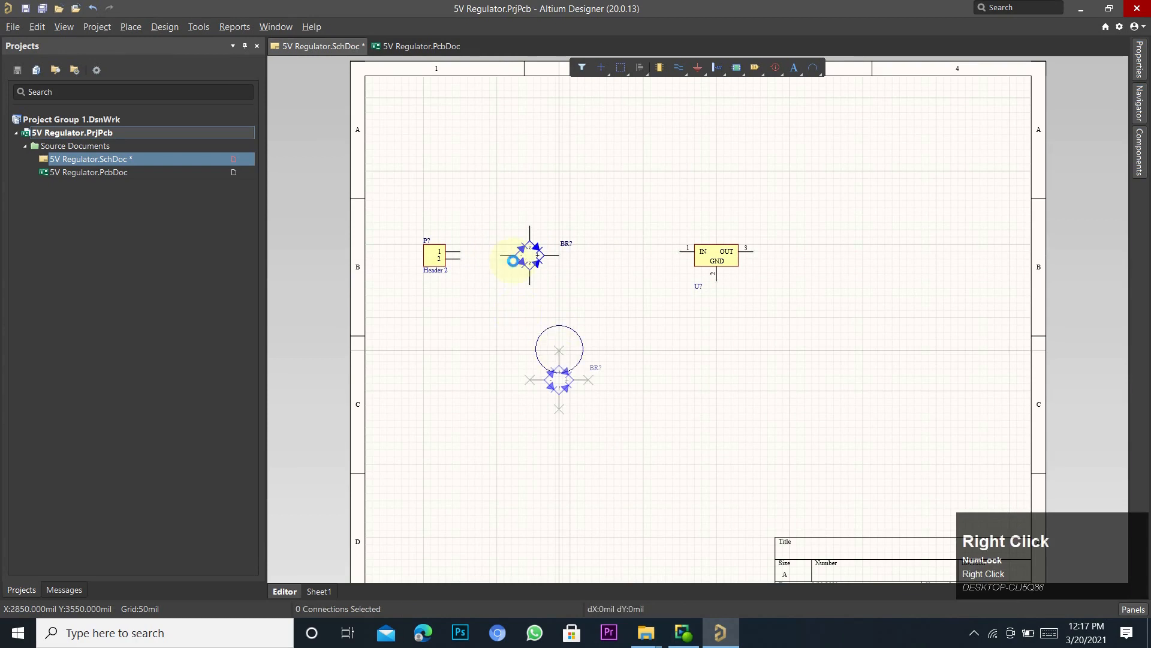
{"action": "left_click", "coordinate": [685, 68]}
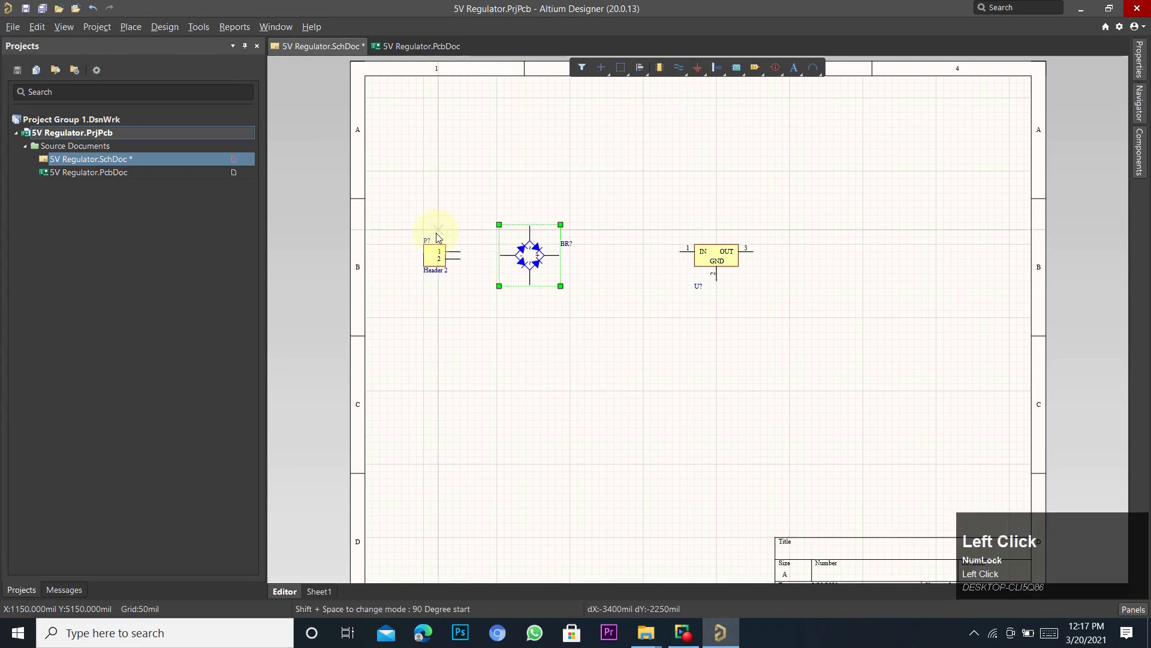
Wire Header 2 pin 1 to the bridge's top terminal and pin 2 to its bottom terminal.
{"action": "scroll", "coordinate": [484, 251], "scroll_direction": "up", "scroll_amount": 3, "text": "ctrl"}
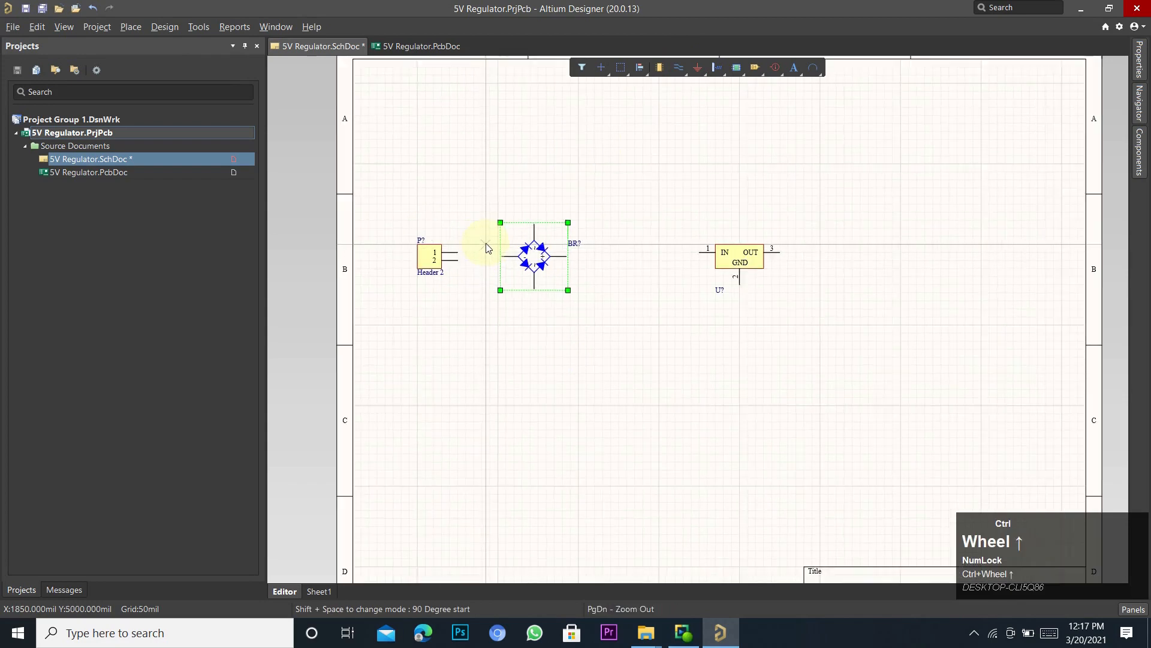
{"action": "left_click", "coordinate": [467, 264]}
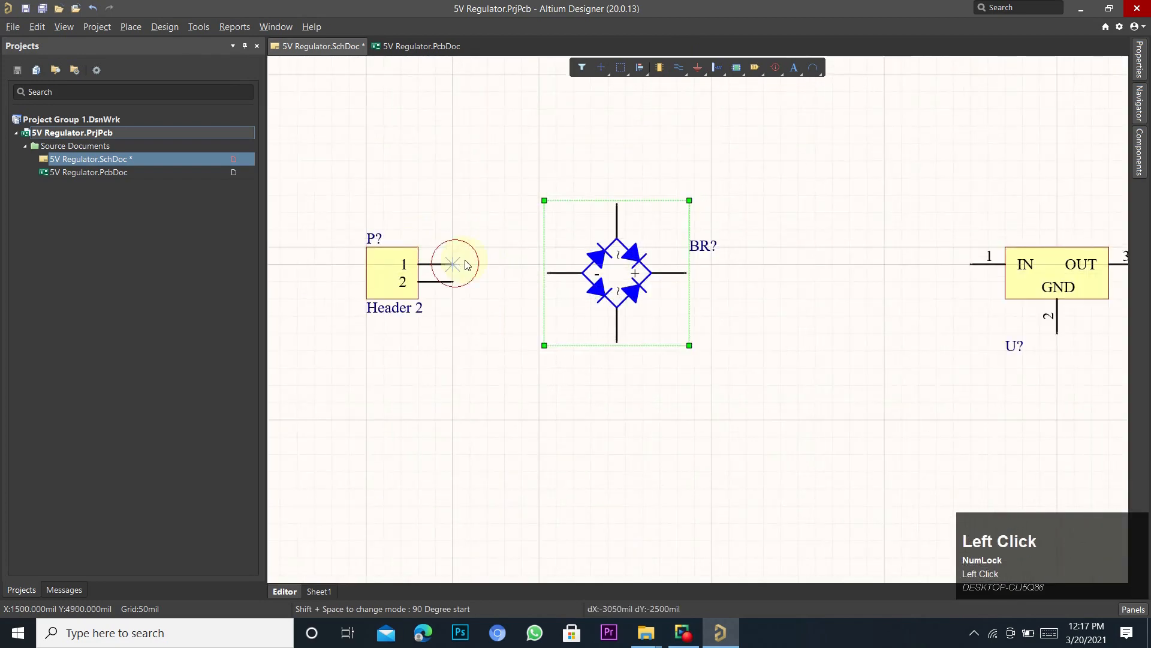
{"action": "key", "text": "space"}
{"action": "key", "text": "space"}
{"action": "key", "text": "space"}
{"action": "key", "text": "space"}
{"action": "key", "text": "space"}
{"action": "key", "text": "space"}
{"action": "key", "text": "space"}
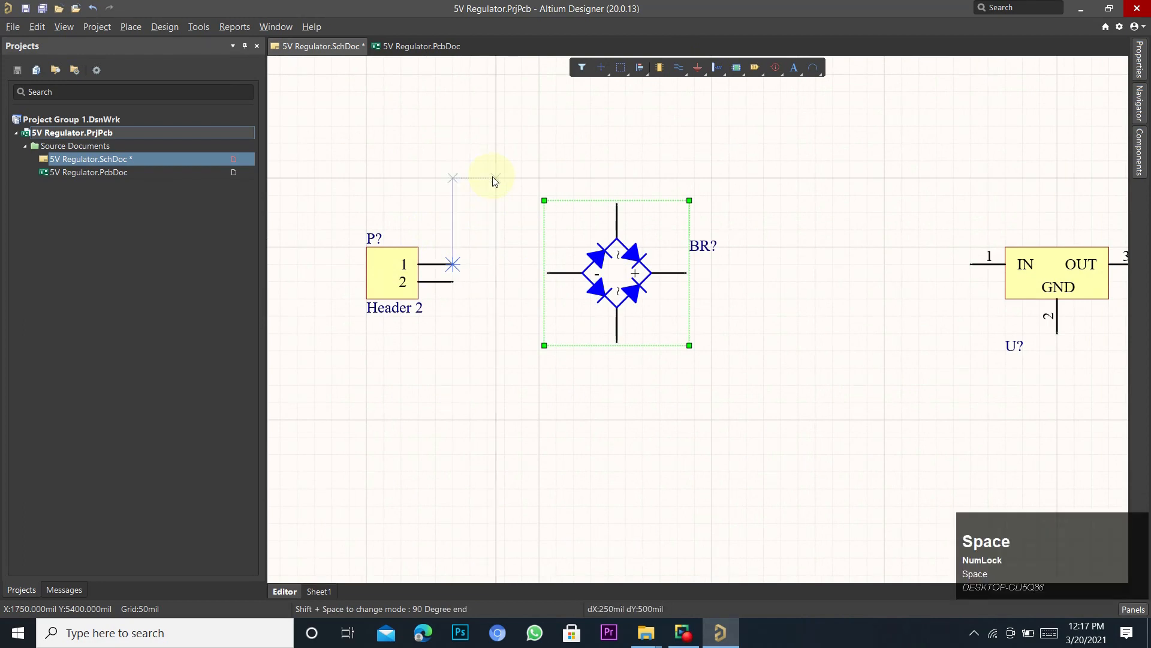
{"action": "left_click", "coordinate": [504, 178]}
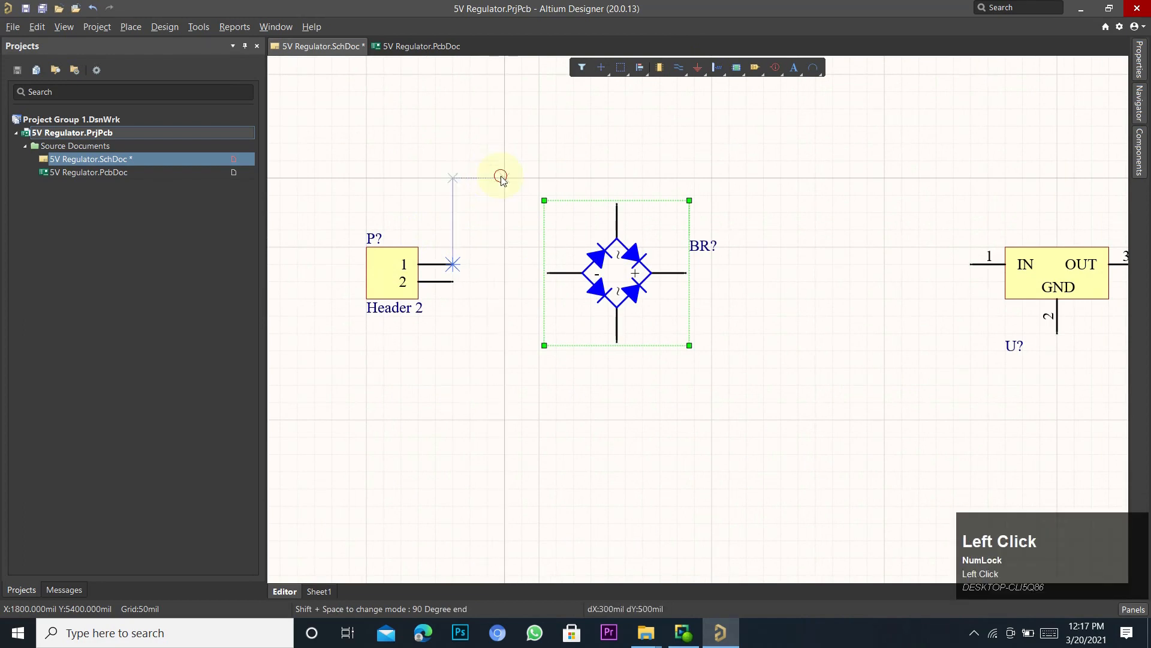
{"action": "left_click", "coordinate": [614, 203]}
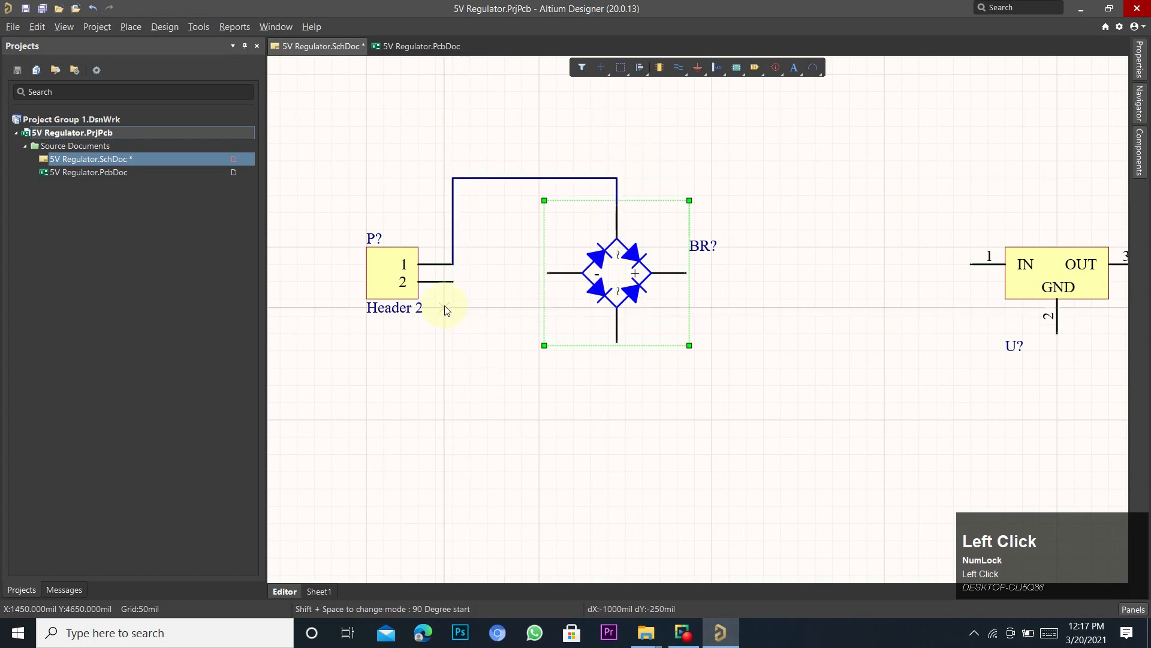
{"action": "key", "text": "space"}
{"action": "left_click", "coordinate": [486, 360]}
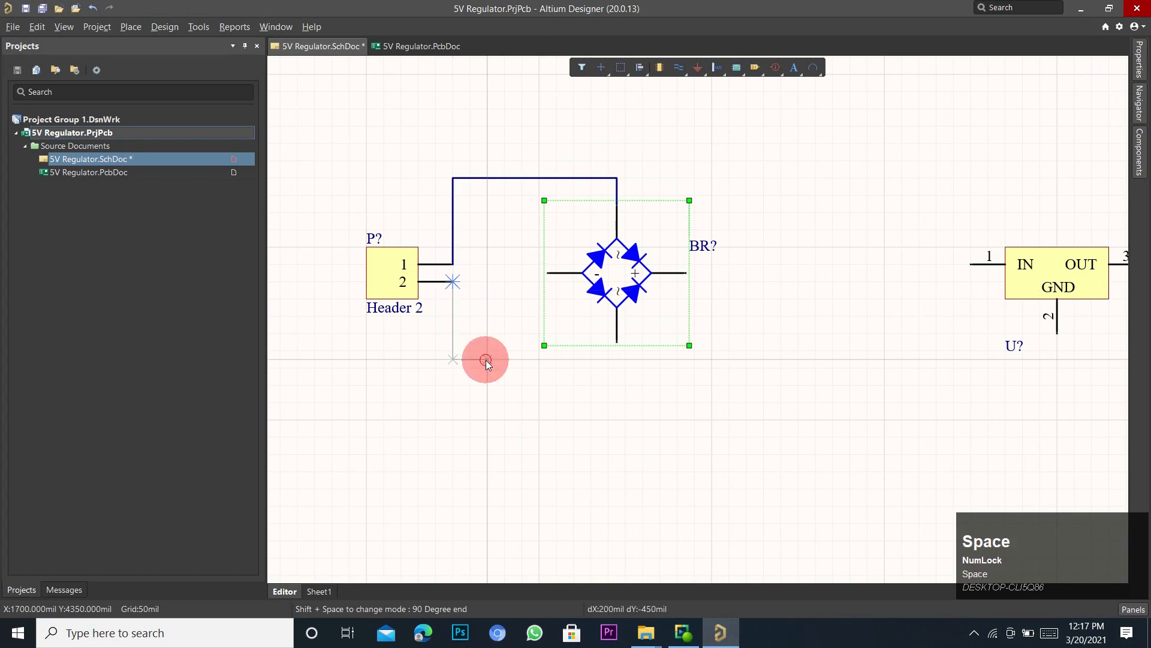
{"action": "left_click", "coordinate": [618, 345]}
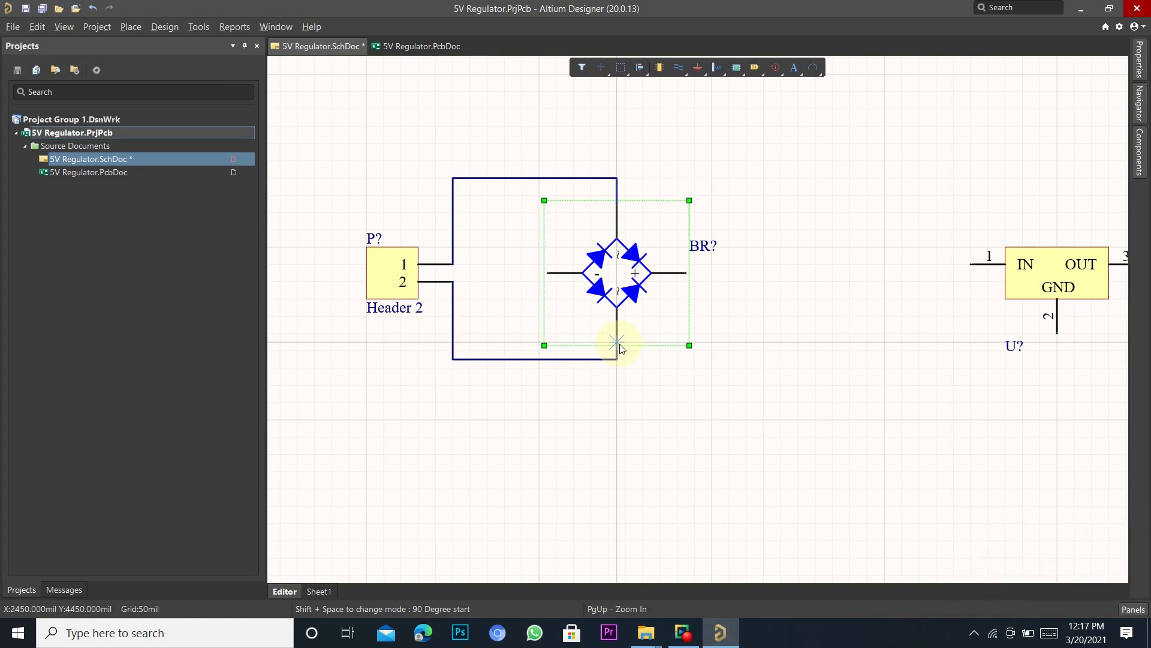
{"action": "right_click", "coordinate": [618, 343]}
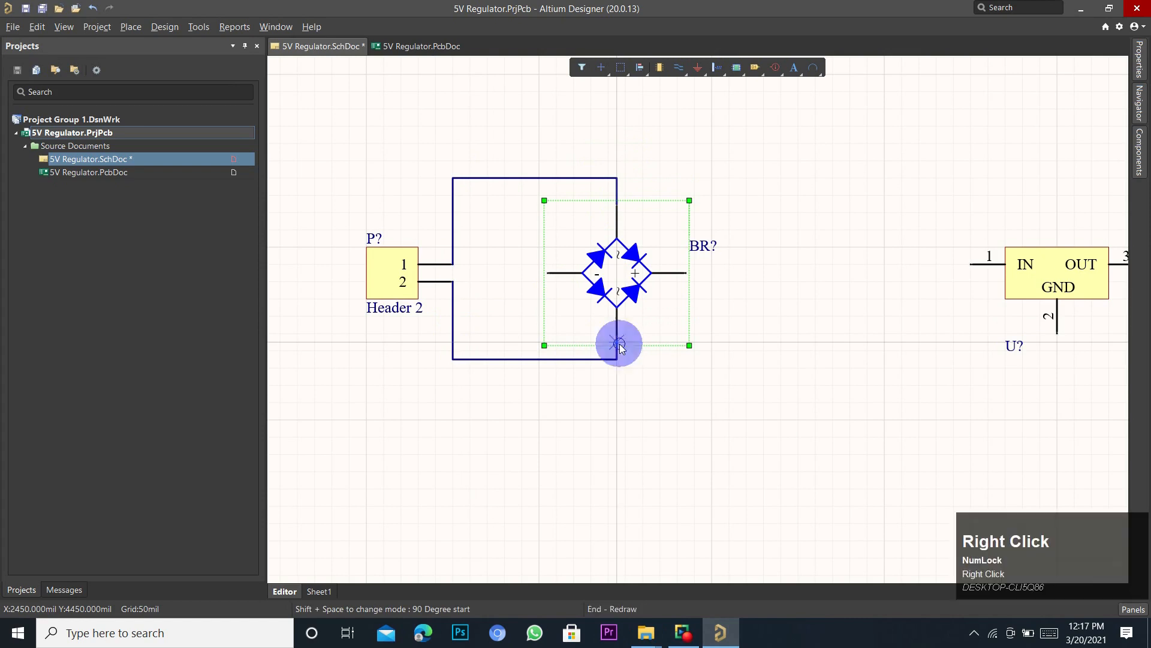
{"action": "left_click", "coordinate": [698, 634]}
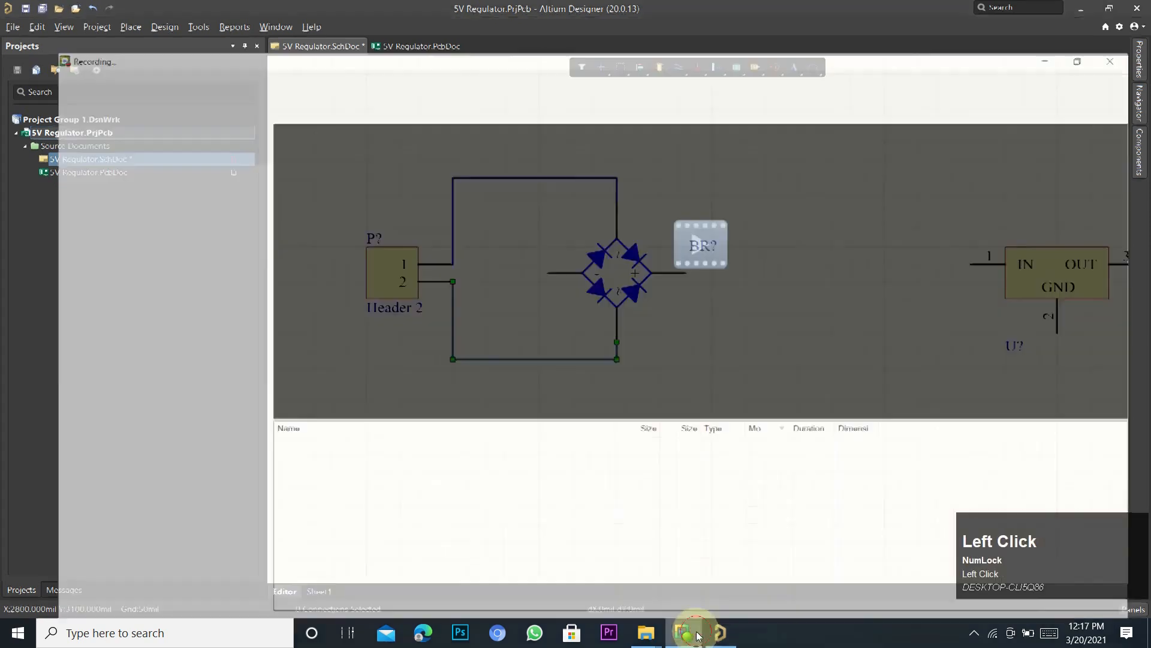
{"action": "left_click", "coordinate": [15, 55]}
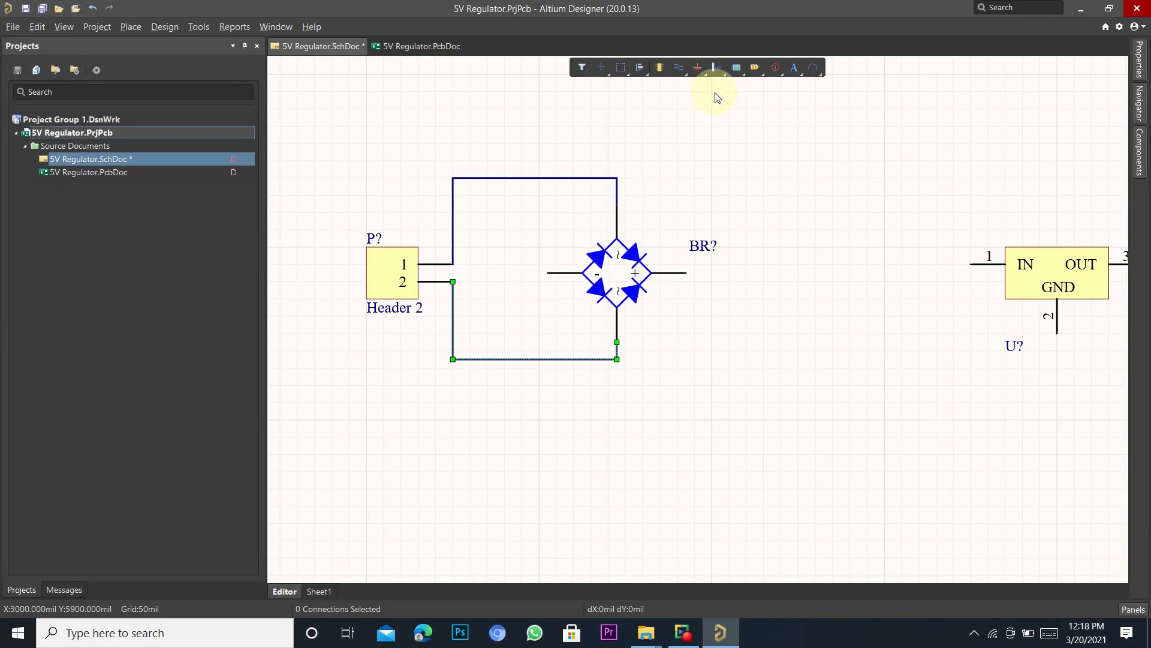
Attach a GND power port to the MB10S bridge's negative terminal wire.
{"action": "left_click", "coordinate": [698, 67]}
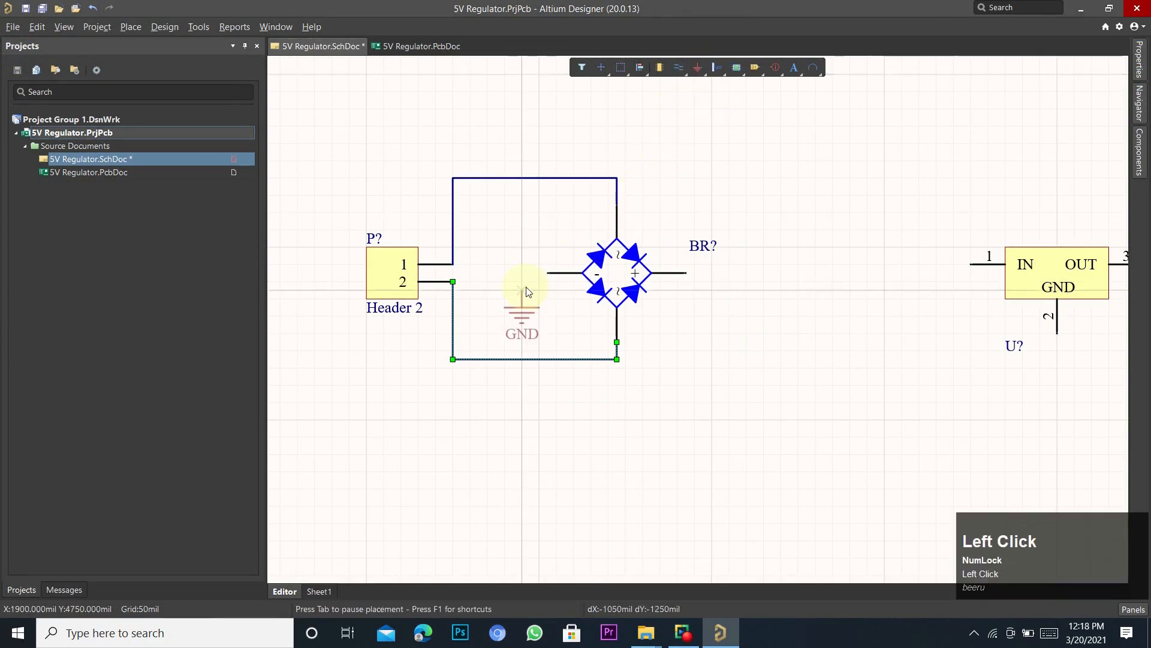
{"action": "left_click", "coordinate": [547, 273]}
{"action": "right_click", "coordinate": [727, 150]}
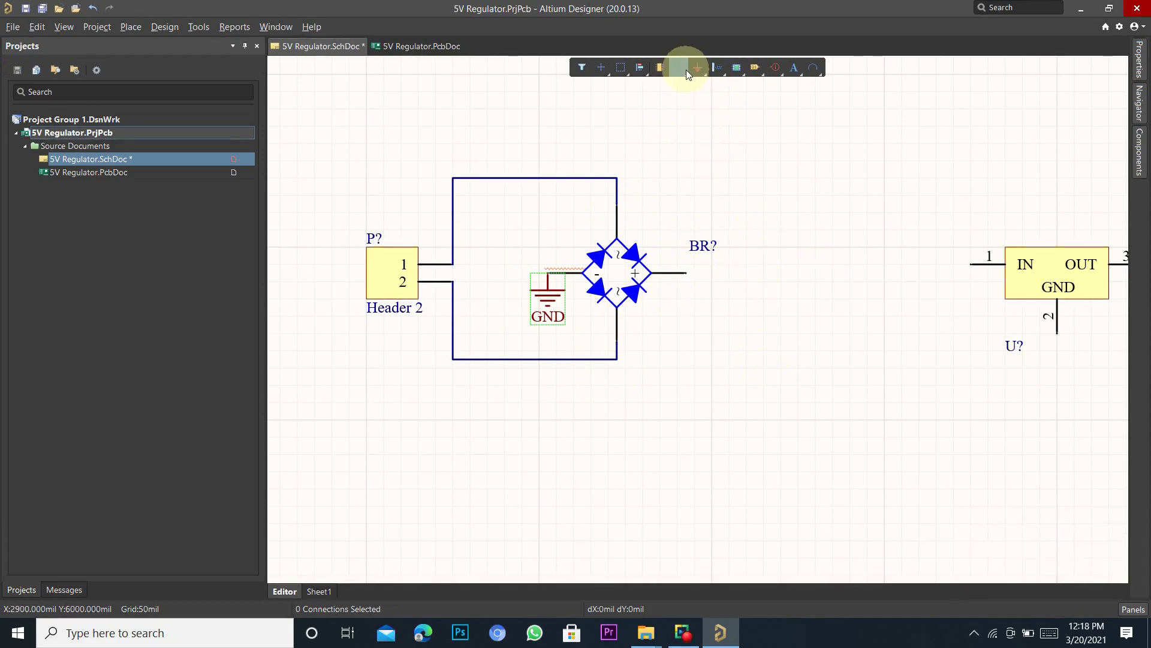
{"action": "right_click_drag", "start_coordinate": [804, 331], "coordinate": [732, 317]}
{"action": "right_click_drag", "start_coordinate": [761, 262], "coordinate": [709, 280]}
{"action": "left_click", "coordinate": [704, 280]}
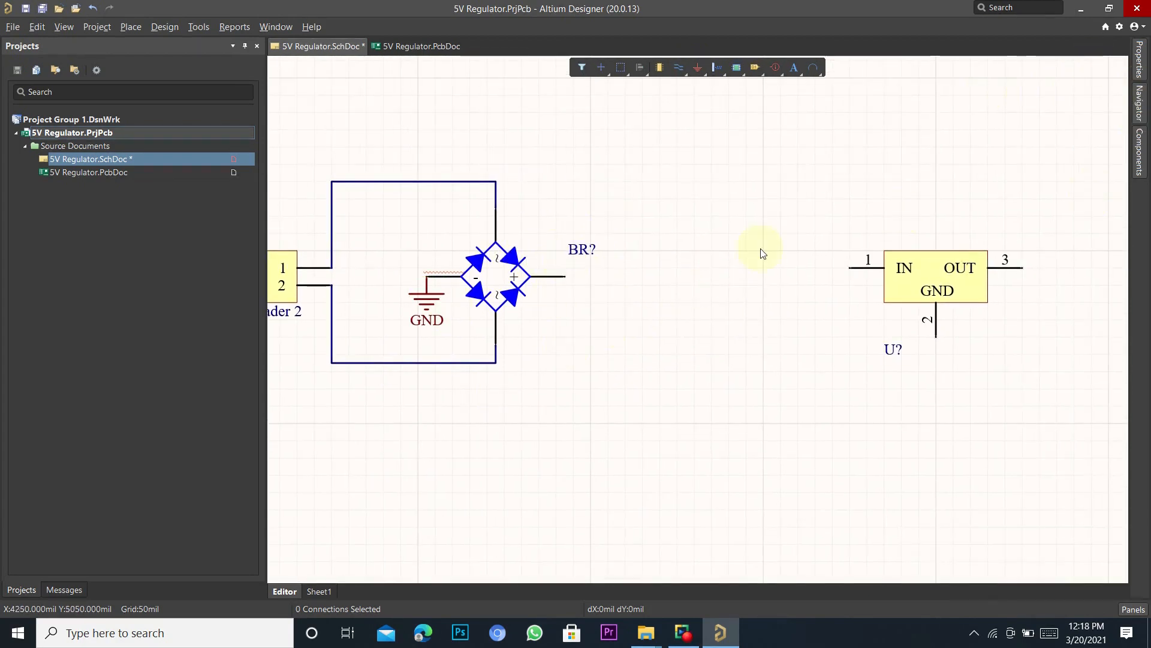
{"action": "left_click", "coordinate": [1142, 159]}
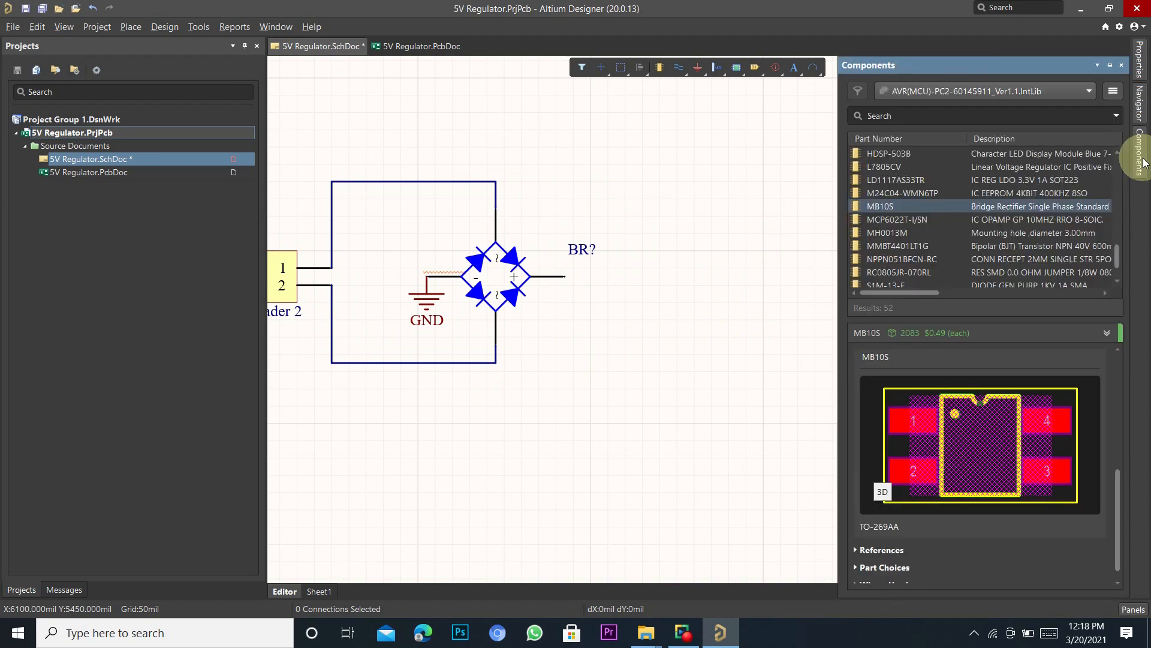
{"action": "left_click_drag", "start_coordinate": [840, 240], "coordinate": [800, 258]}
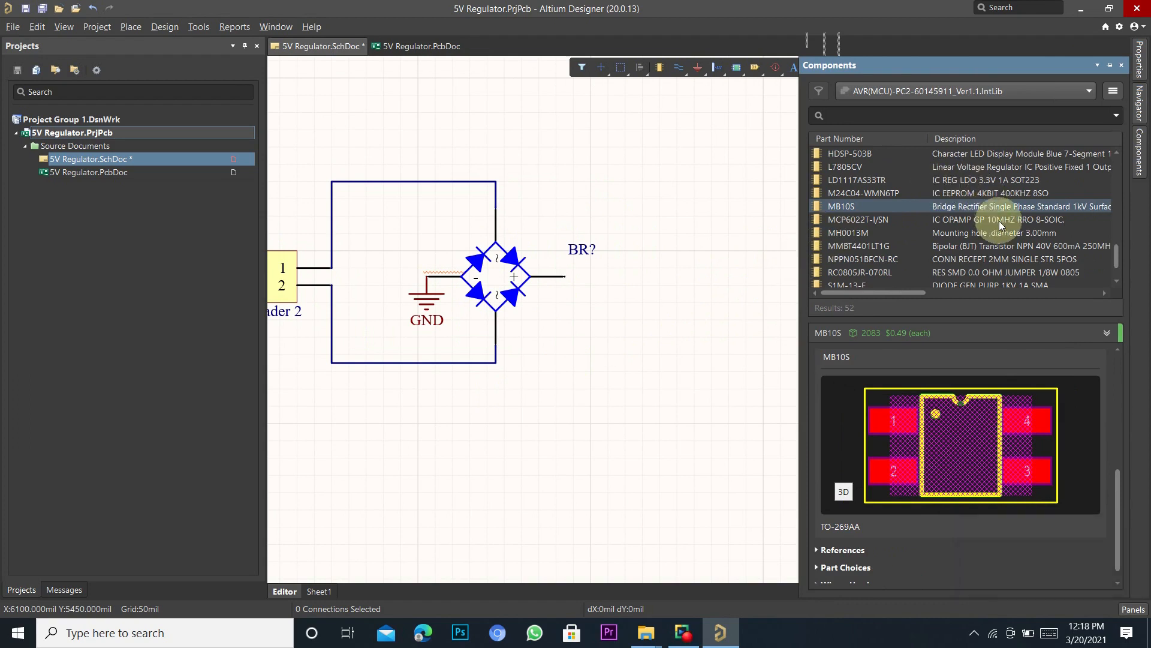
{"action": "scroll", "coordinate": [1003, 228], "scroll_direction": "down", "scroll_amount": 1}
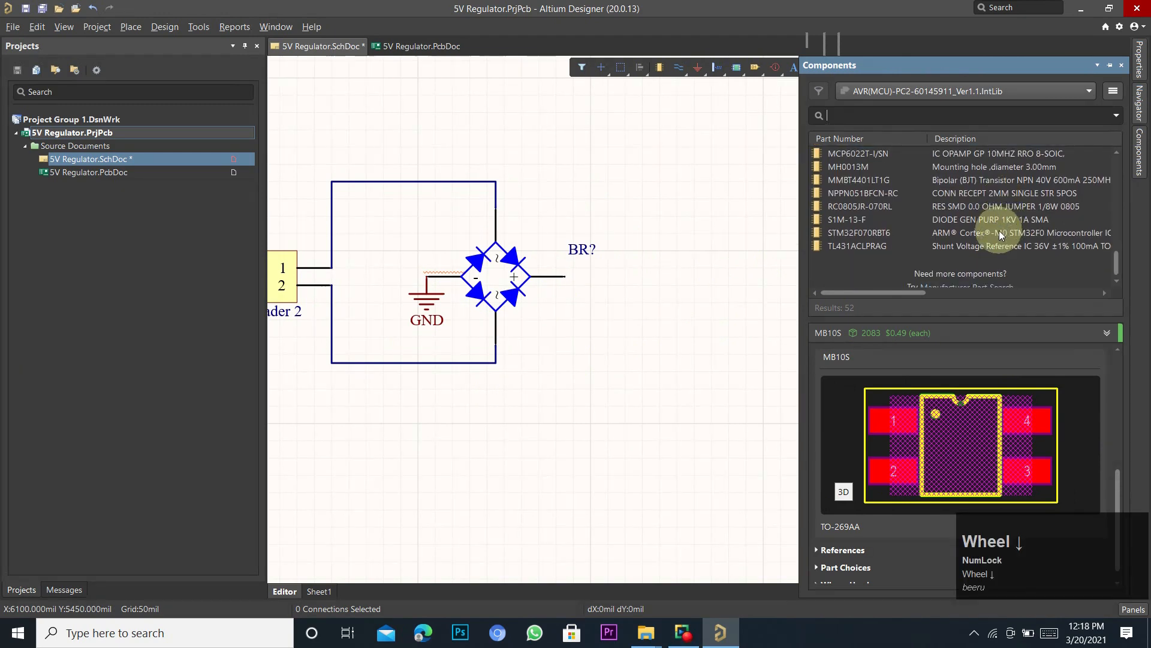
{"action": "scroll", "coordinate": [1000, 236], "scroll_direction": "up", "scroll_amount": 5}
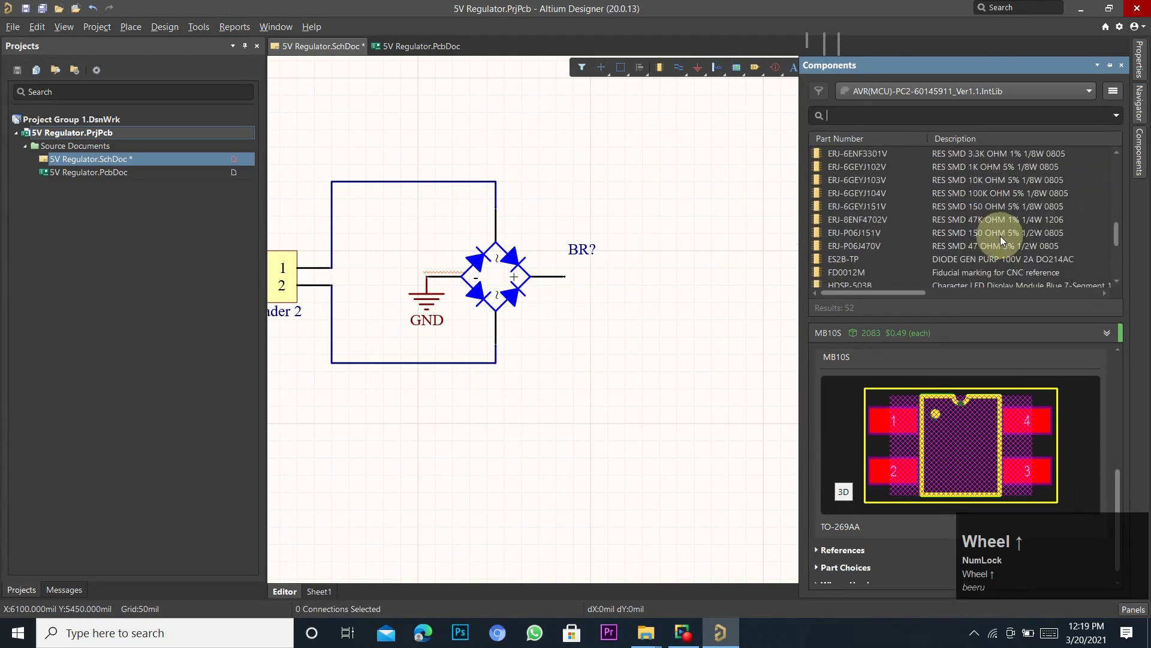
{"action": "scroll", "coordinate": [1002, 236], "scroll_direction": "up", "scroll_amount": 4}
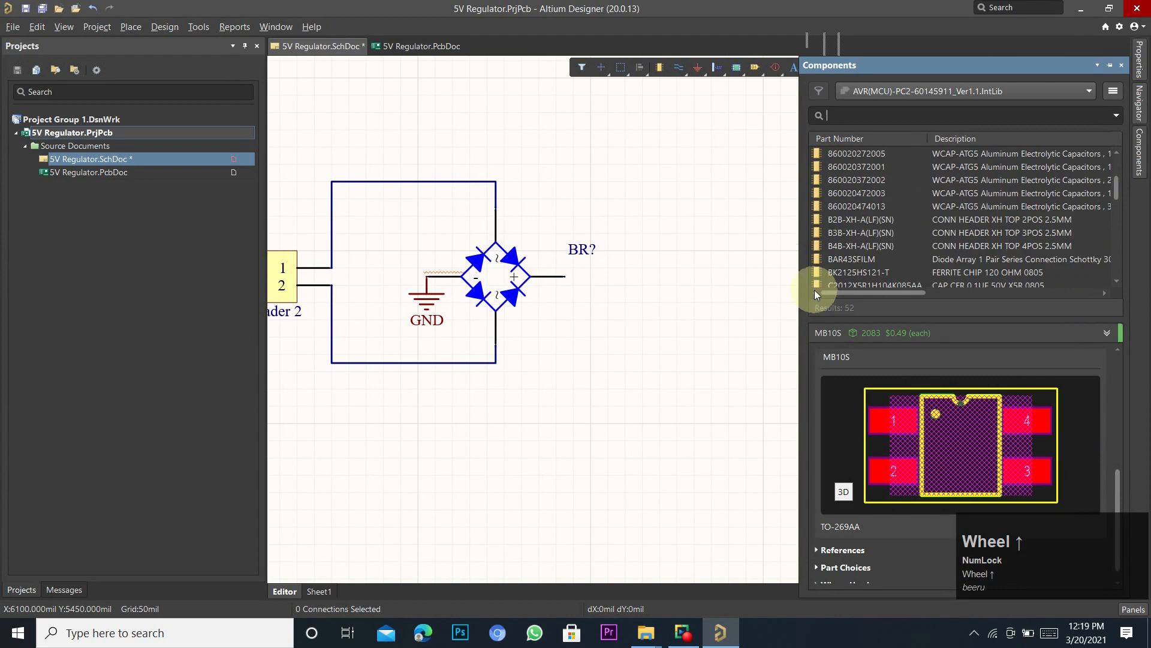
{"action": "left_click_drag", "start_coordinate": [799, 285], "coordinate": [720, 319]}
{"action": "scroll", "coordinate": [1074, 215], "scroll_direction": "up", "scroll_amount": 3}
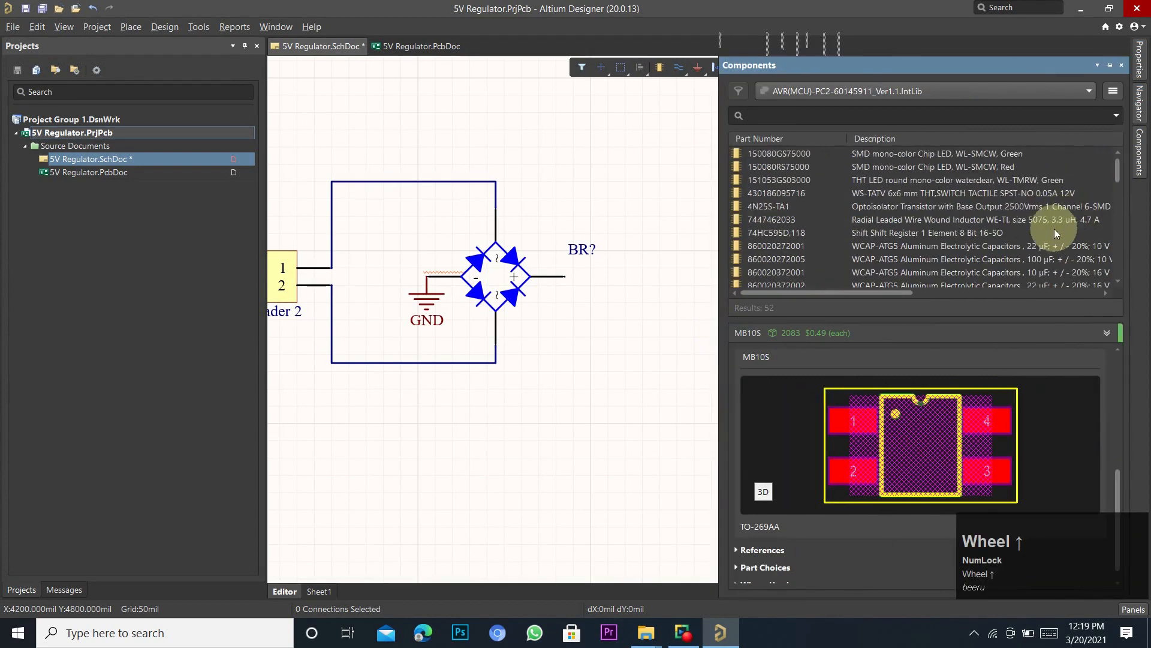
{"action": "scroll", "coordinate": [1034, 261], "scroll_direction": "down", "scroll_amount": 2}
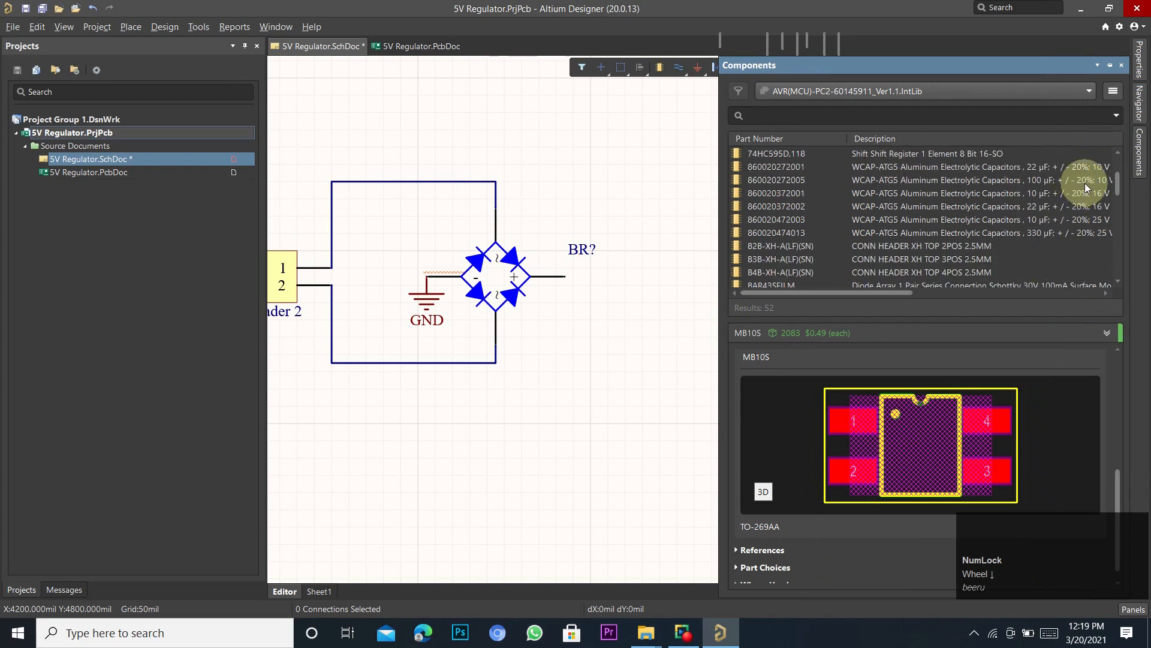
{"action": "left_click", "coordinate": [1077, 234]}
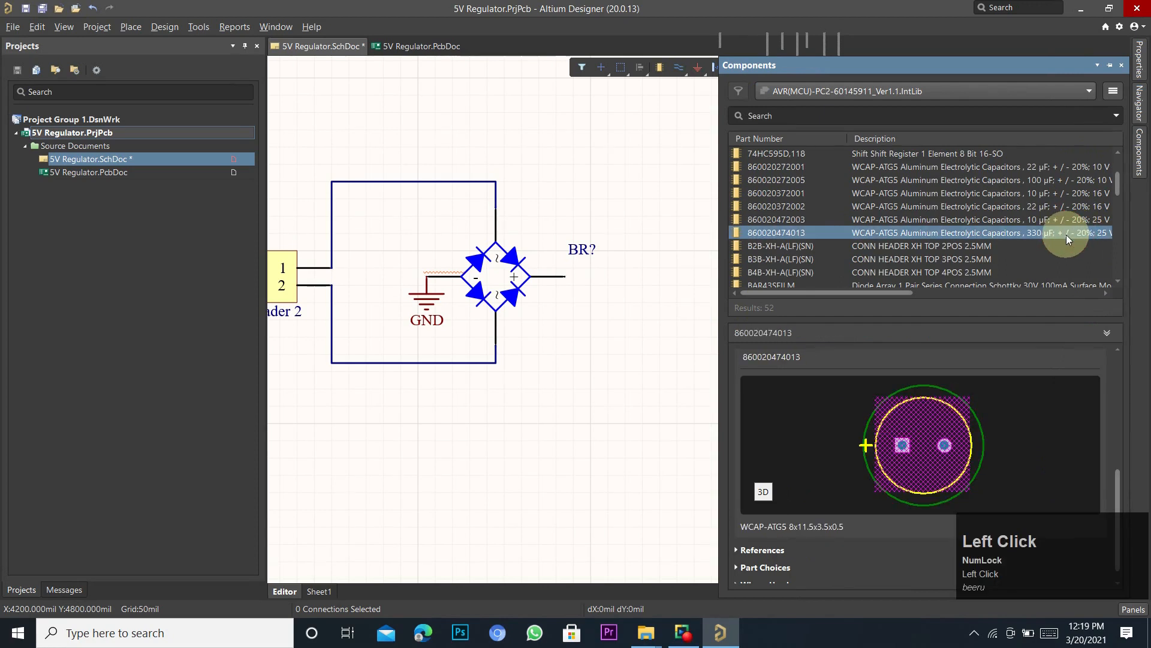
{"action": "double_click", "coordinate": [1066, 235]}
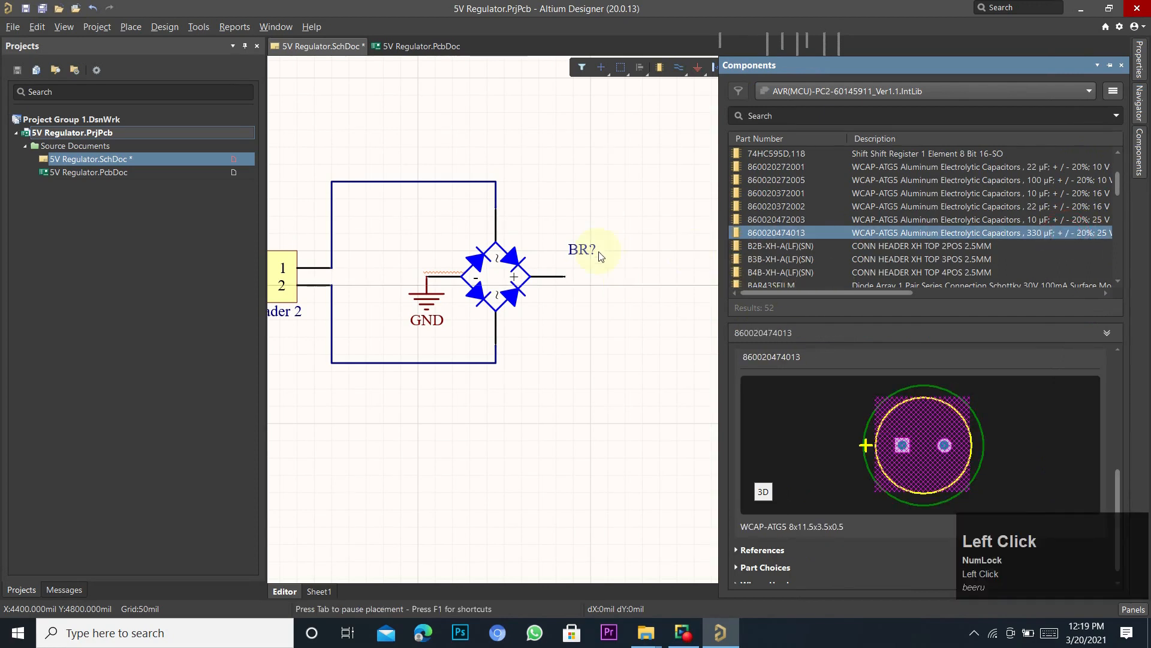
Rotate the 330uf,25v capacitor upright, plus on top, and place it right of the bridge.
{"action": "key", "text": "space"}
{"action": "key", "text": "space"}
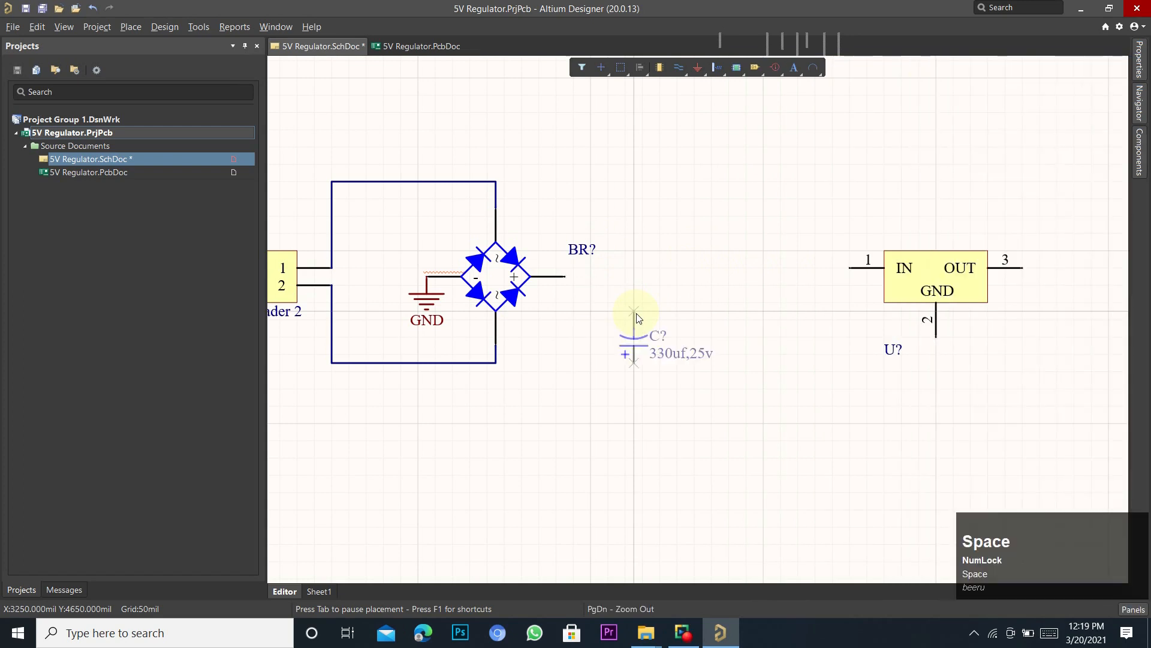
{"action": "key", "text": "space"}
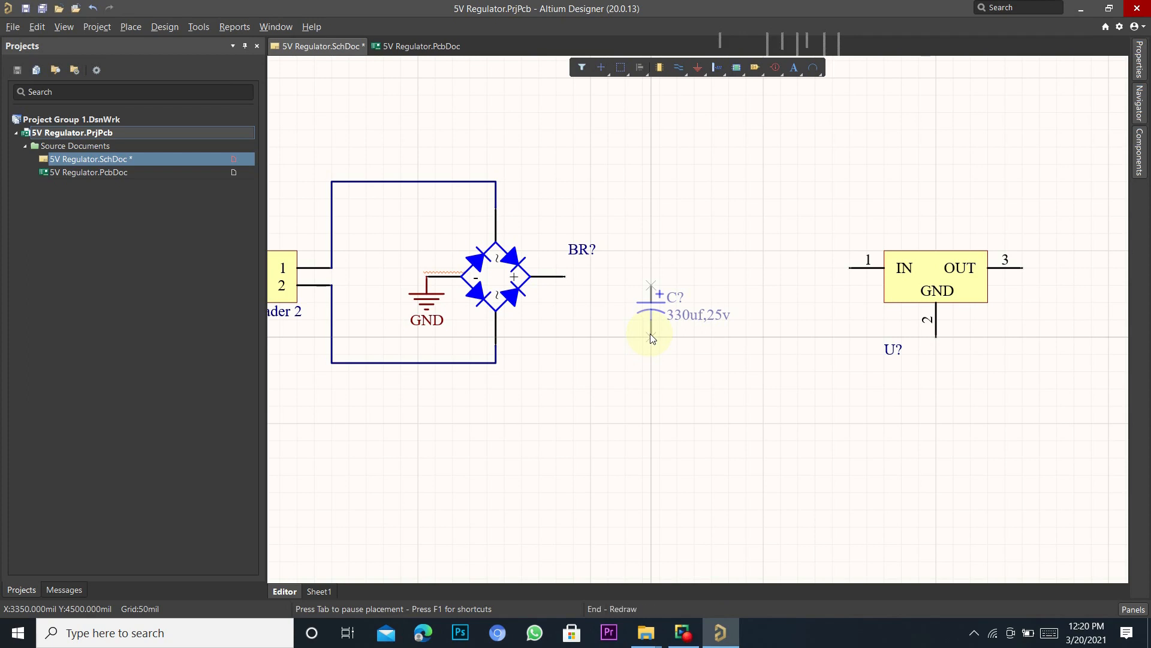
{"action": "left_click", "coordinate": [652, 338]}
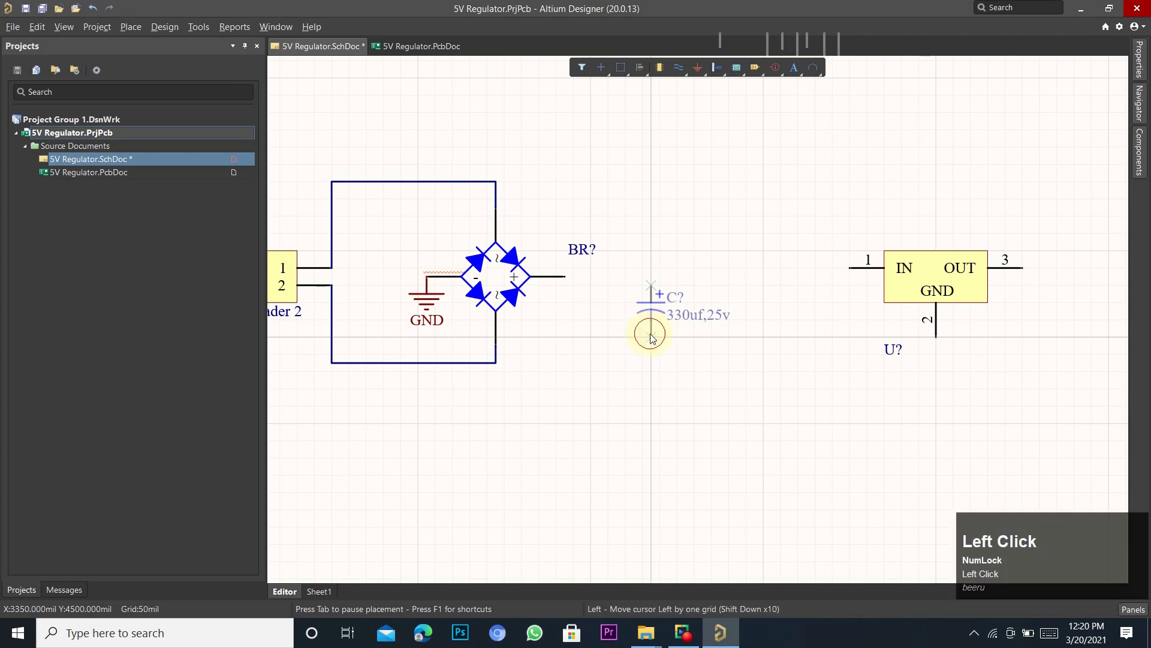
Place the 0.1uF ceramic capacitor C2012X5R1H104K085AA upright, left of the regulator.
{"action": "right_click", "coordinate": [600, 385]}
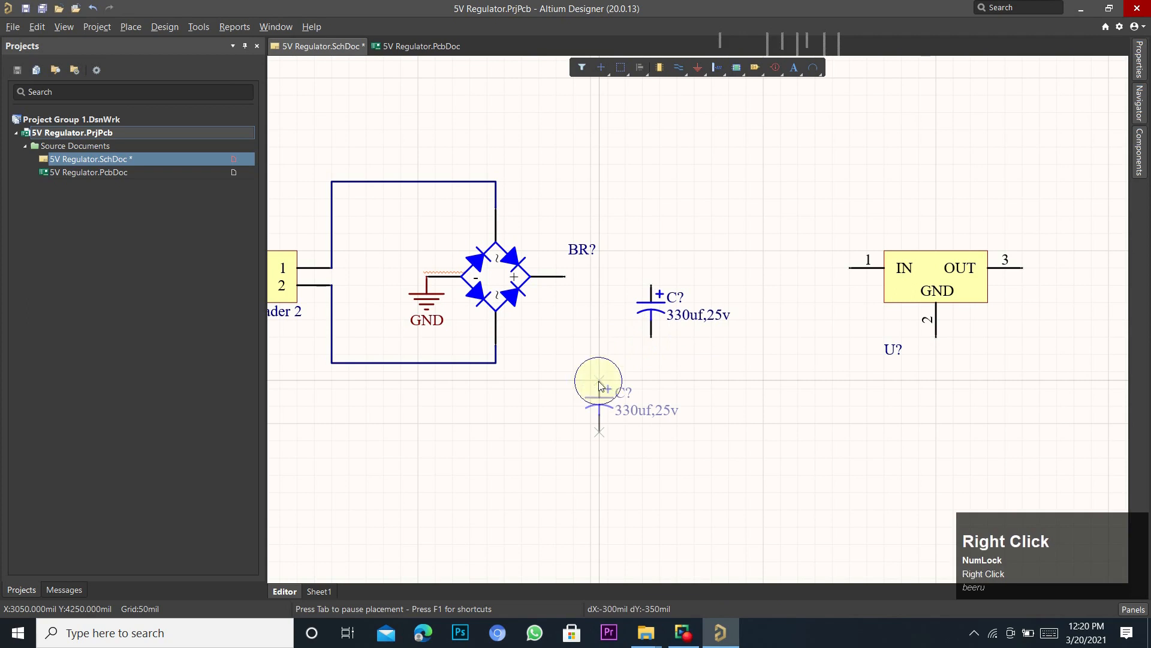
{"action": "left_click", "coordinate": [1139, 157]}
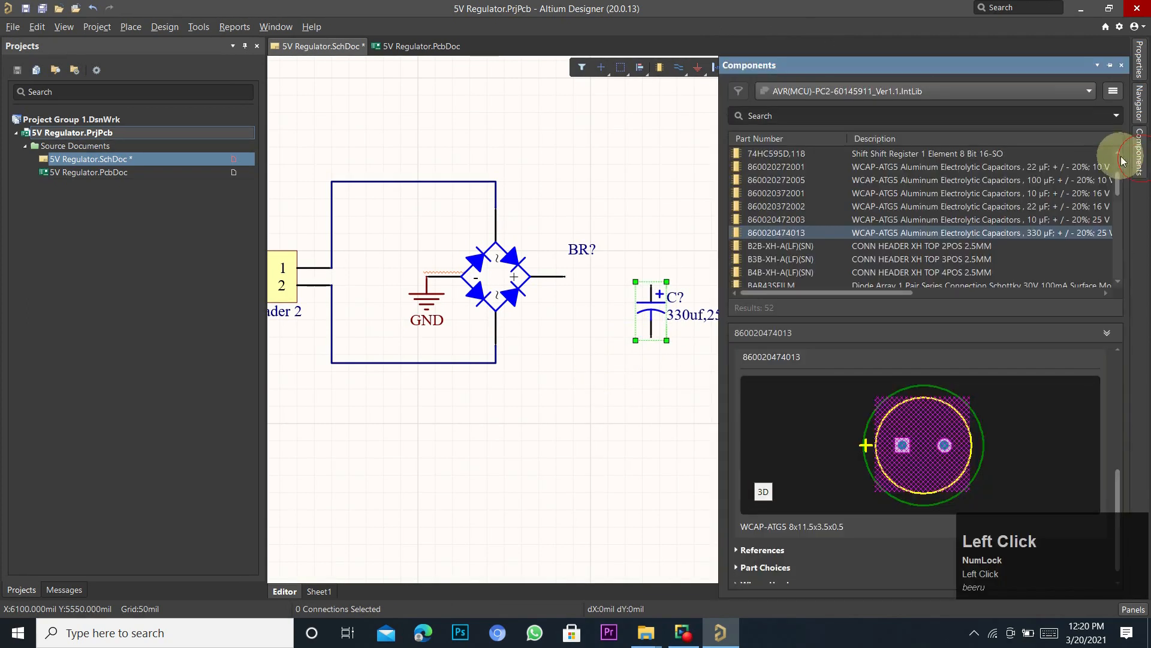
{"action": "scroll", "coordinate": [967, 247], "scroll_direction": "up", "scroll_amount": 2}
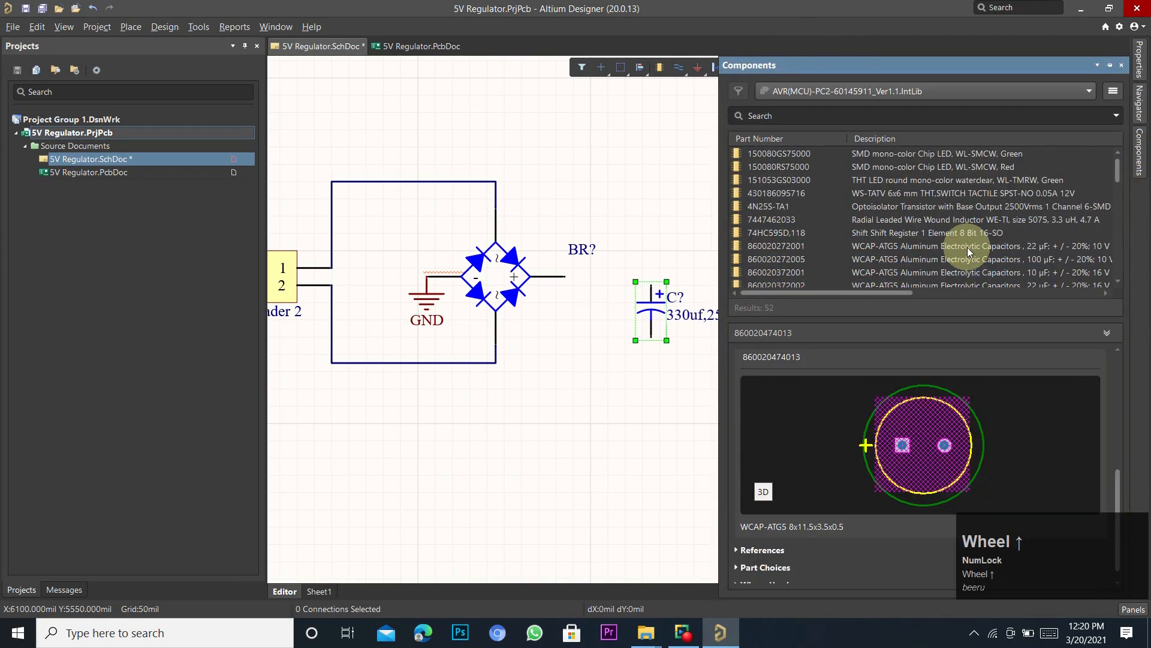
{"action": "scroll", "coordinate": [968, 246], "scroll_direction": "down", "scroll_amount": 2}
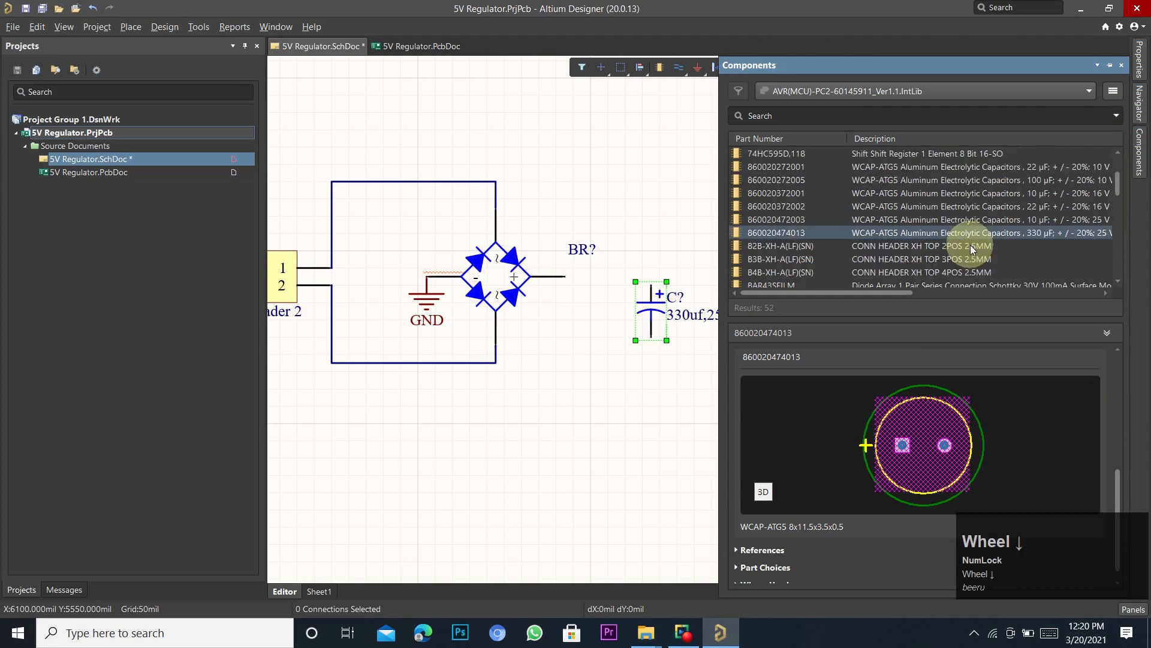
{"action": "scroll", "coordinate": [970, 244], "scroll_direction": "down", "scroll_amount": 2}
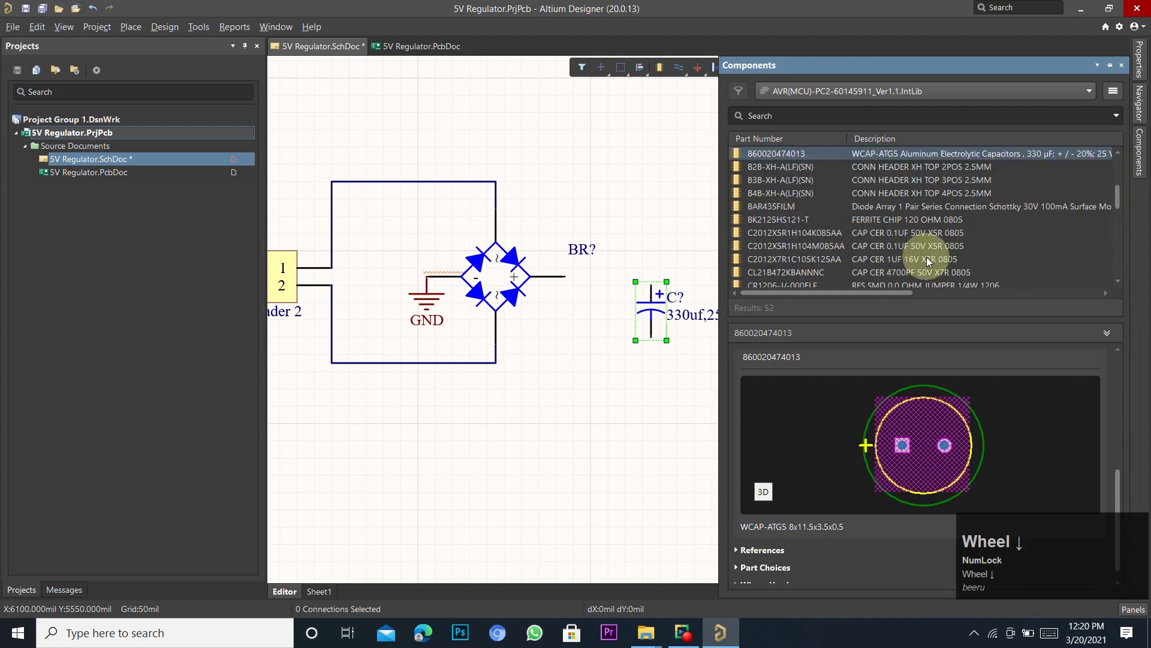
{"action": "left_click", "coordinate": [943, 234]}
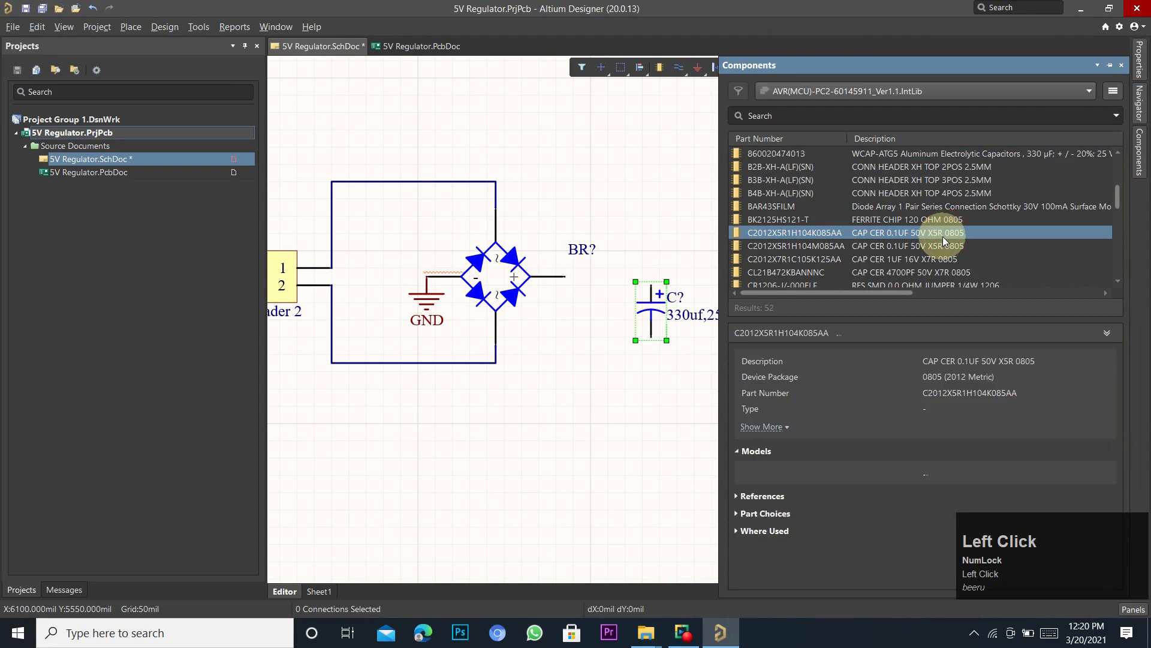
{"action": "double_click", "coordinate": [946, 232]}
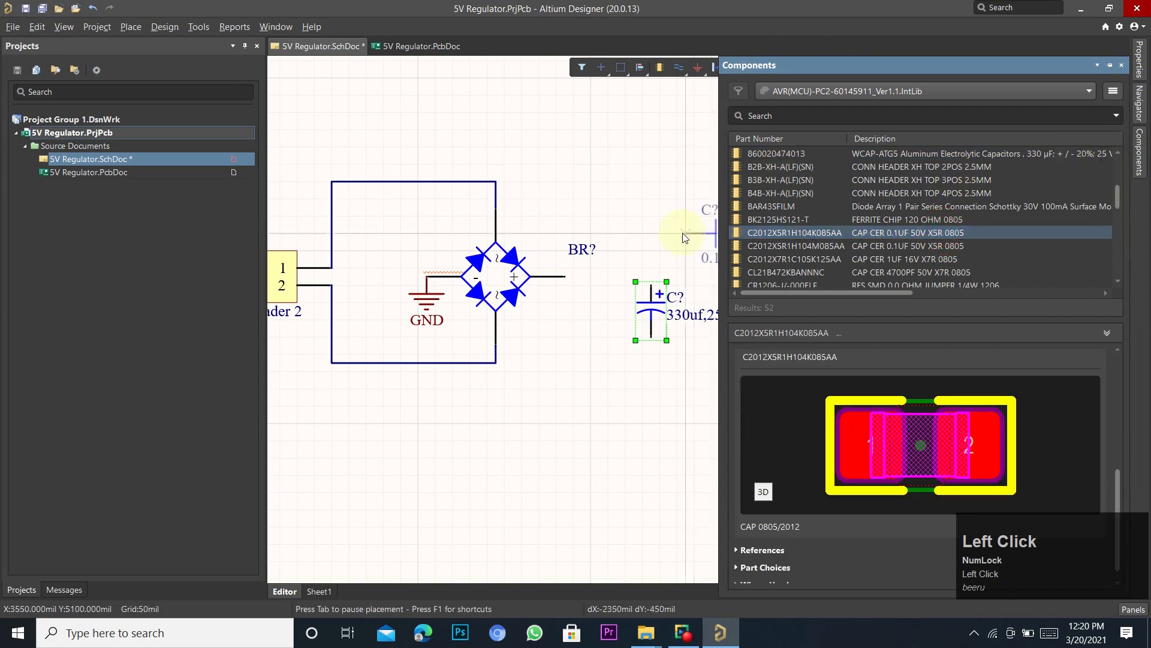
{"action": "key", "text": "space"}
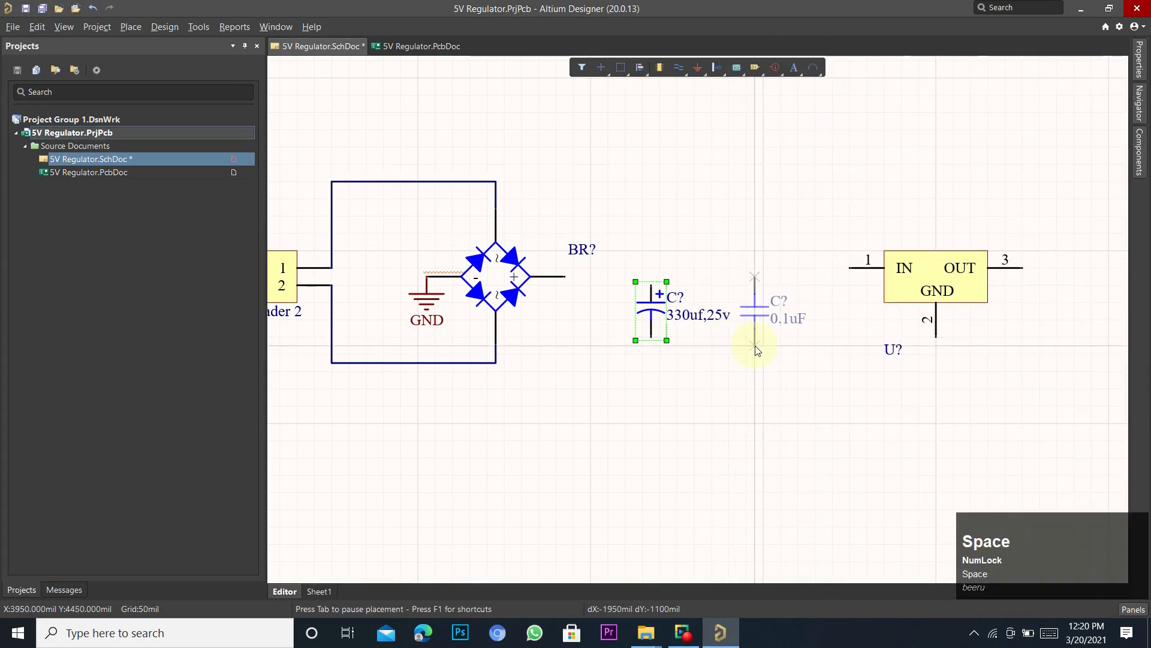
{"action": "left_click", "coordinate": [756, 357]}
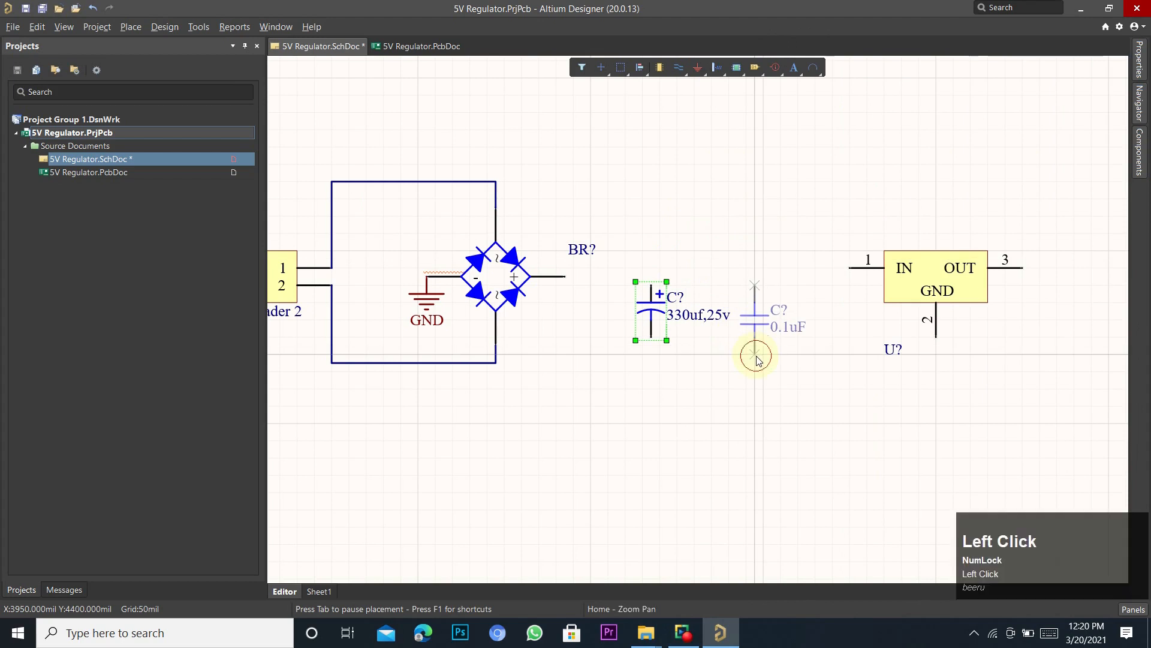
Run a wire from the bridge's positive output through both capacitor tops to the regulator's IN pin.
{"action": "right_click", "coordinate": [741, 415]}
{"action": "right_click_drag", "start_coordinate": [756, 192], "coordinate": [599, 191]}
{"action": "left_click", "coordinate": [597, 190]}
{"action": "left_click", "coordinate": [675, 68]}
{"action": "left_click", "coordinate": [492, 284]}
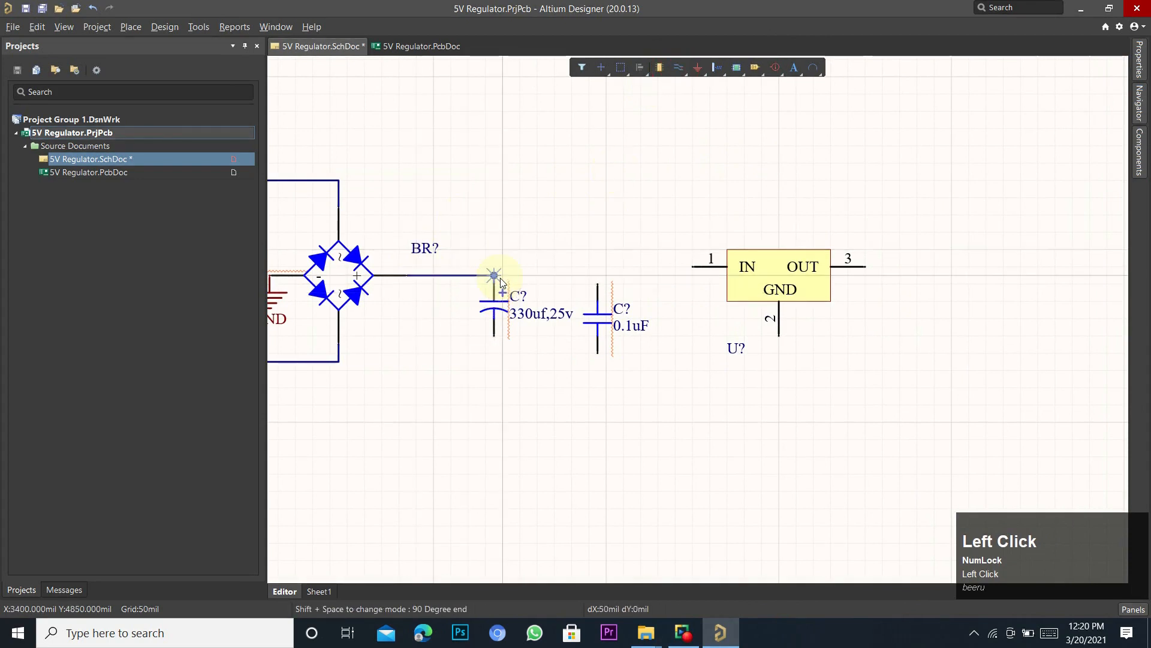
{"action": "left_click", "coordinate": [597, 277]}
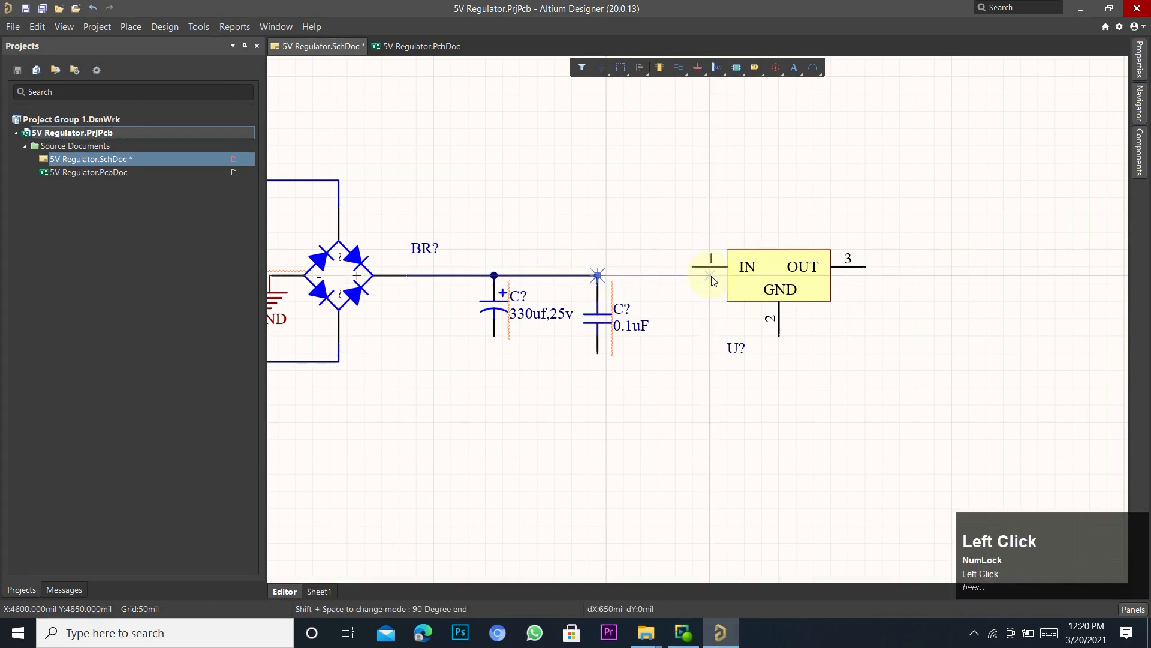
{"action": "right_click", "coordinate": [695, 277]}
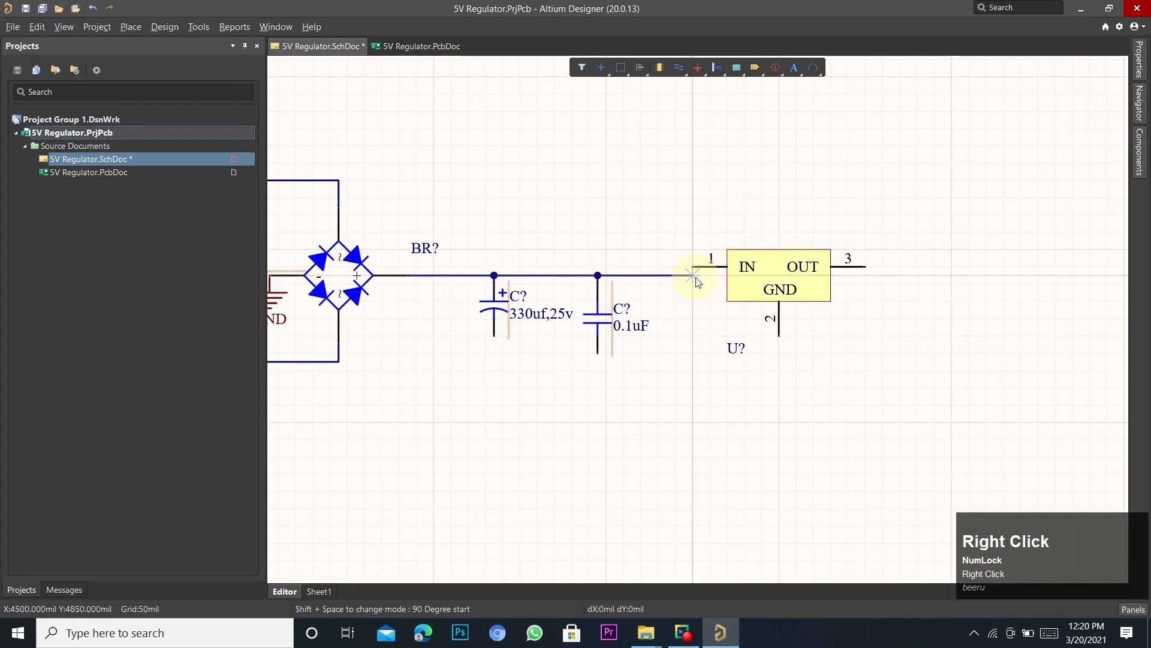
{"action": "right_click", "coordinate": [716, 342]}
{"action": "right_click", "coordinate": [715, 342]}
Move the regulator so its IN pin 1 sits on the wire.
{"action": "left_click_drag", "start_coordinate": [768, 267], "coordinate": [726, 282]}
{"action": "left_click_drag", "start_coordinate": [780, 250], "coordinate": [786, 345], "text": "ctrl"}
{"action": "left_click", "coordinate": [843, 183]}
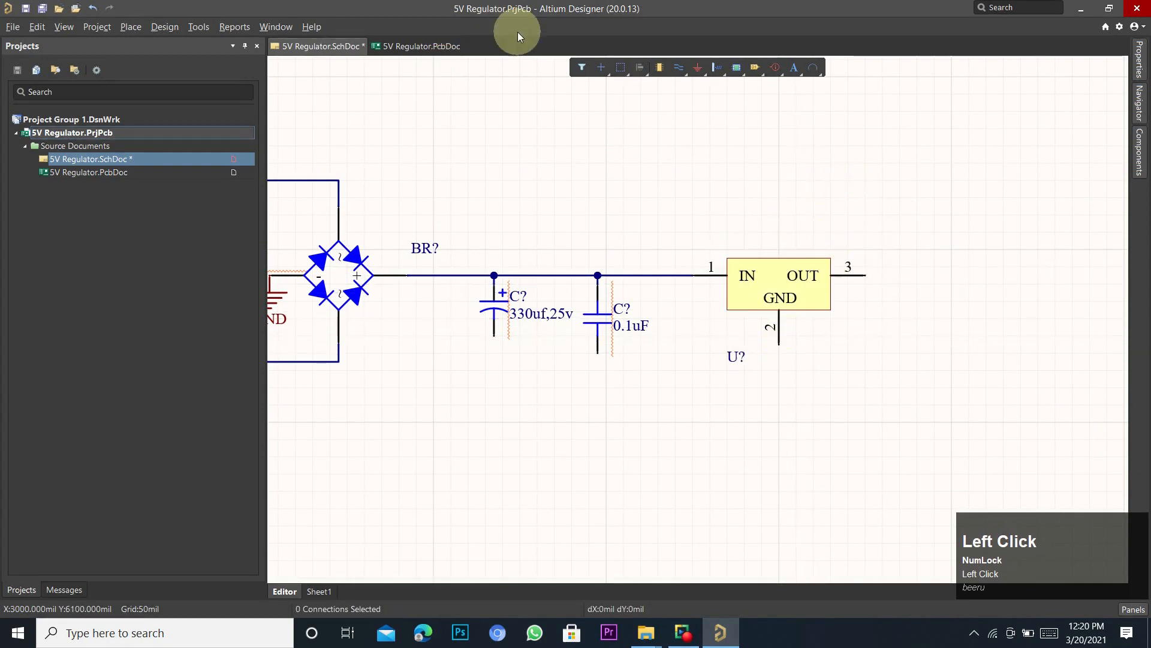
Place GND symbols under the 330uF and 0.1uF capacitors and at regulator pin 2.
{"action": "left_click", "coordinate": [697, 68]}
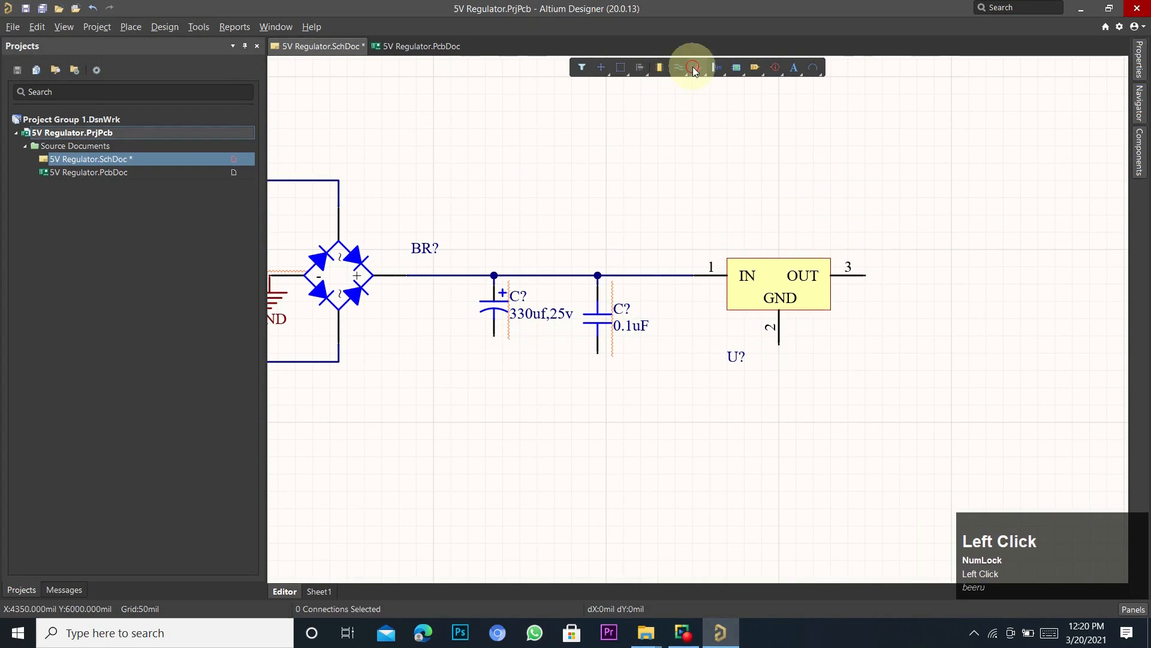
{"action": "left_click", "coordinate": [493, 340]}
{"action": "left_click", "coordinate": [600, 353]}
{"action": "left_click", "coordinate": [773, 348]}
{"action": "right_click", "coordinate": [772, 180]}
{"action": "right_click_drag", "start_coordinate": [903, 183], "coordinate": [861, 216]}
{"action": "right_click_drag", "start_coordinate": [545, 231], "coordinate": [515, 302]}
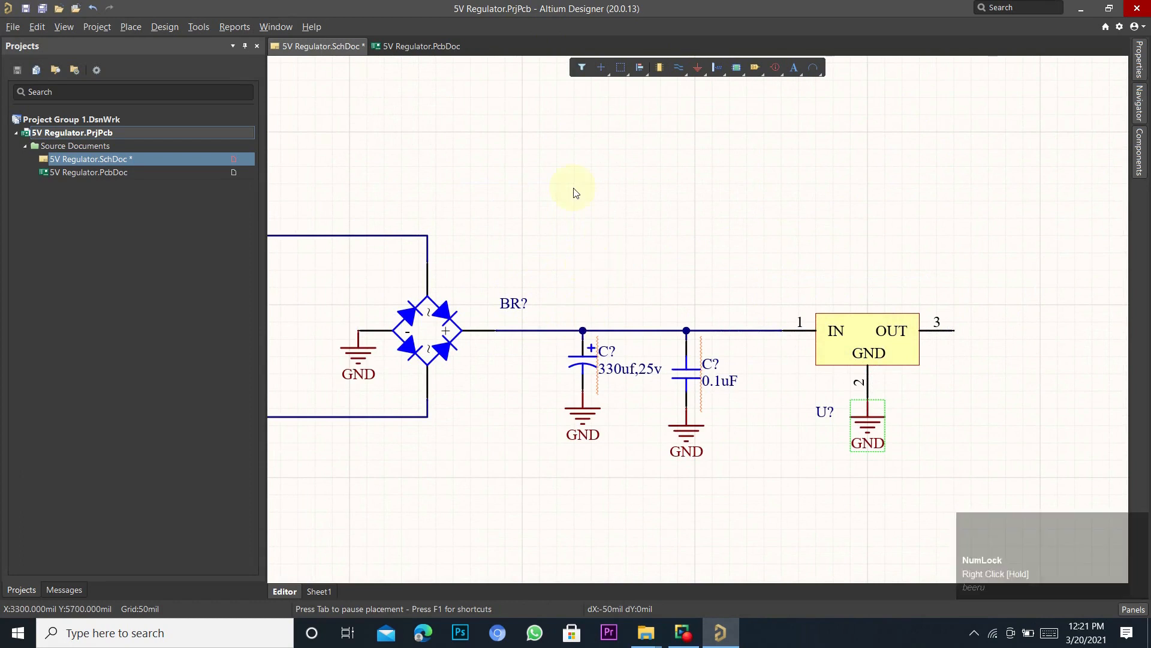
Place a +12 power port renamed +VBUS on the 330uf capacitor's top node.
{"action": "right_click", "coordinate": [698, 68]}
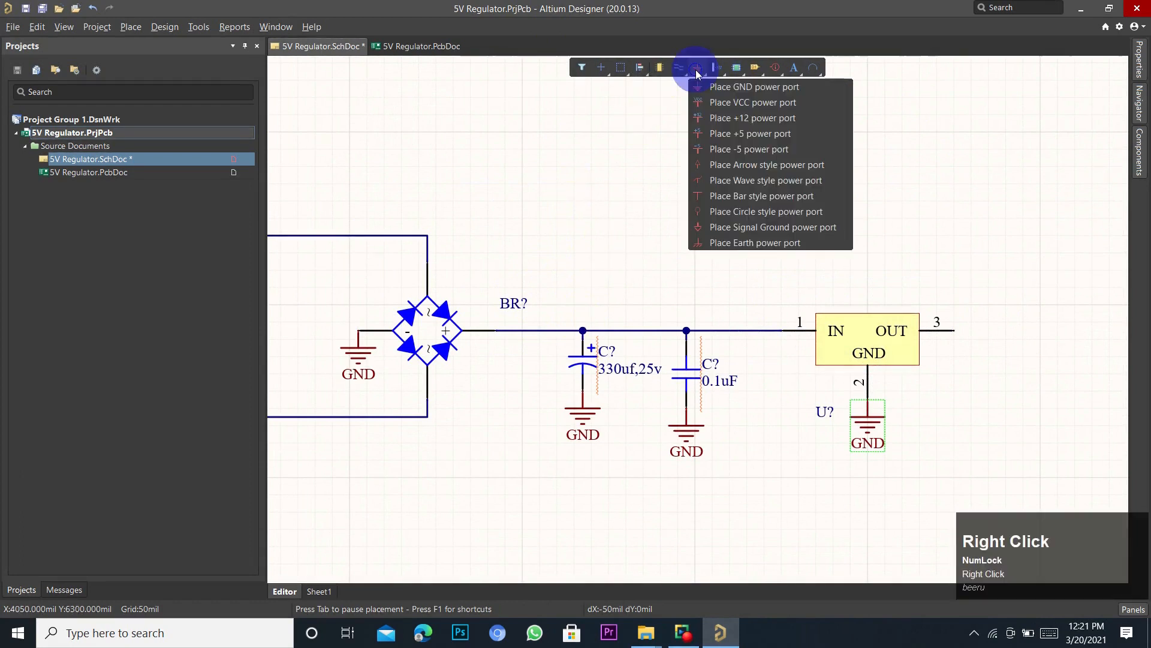
{"action": "left_click", "coordinate": [707, 118]}
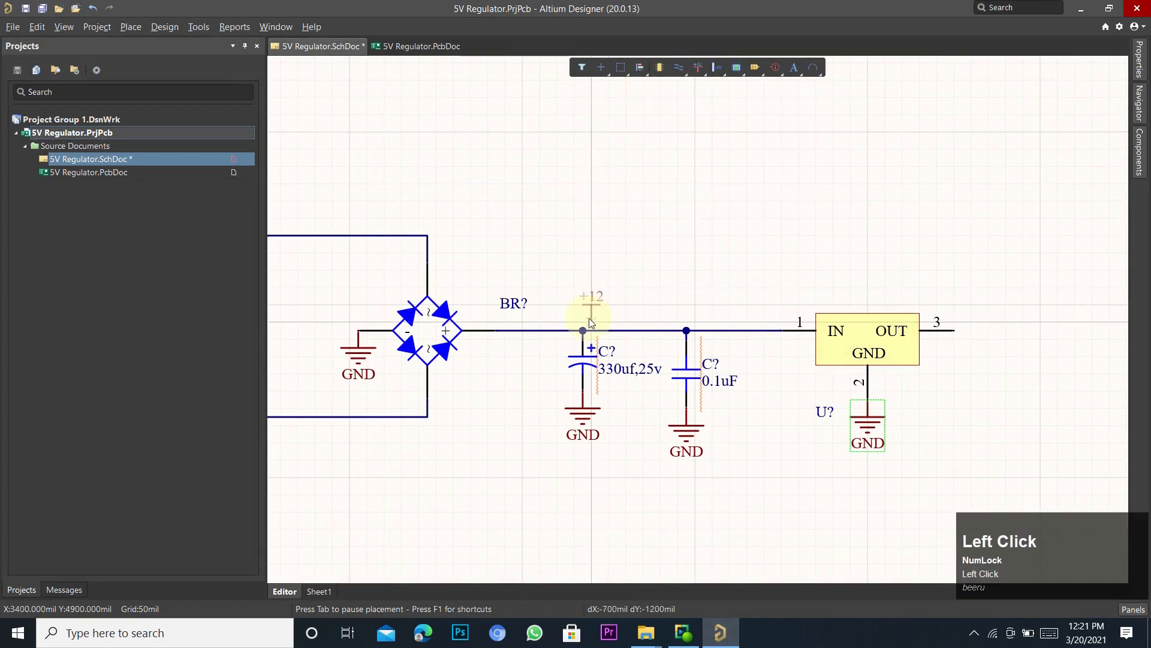
{"action": "key", "text": "Tab"}
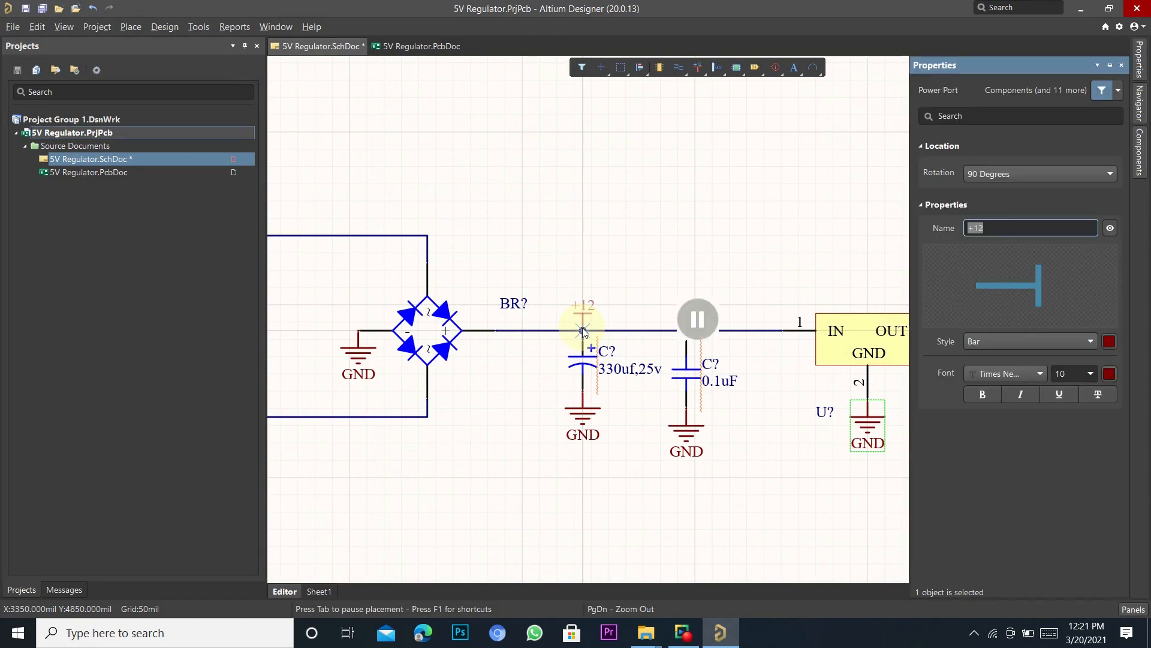
{"action": "type", "text": "="}
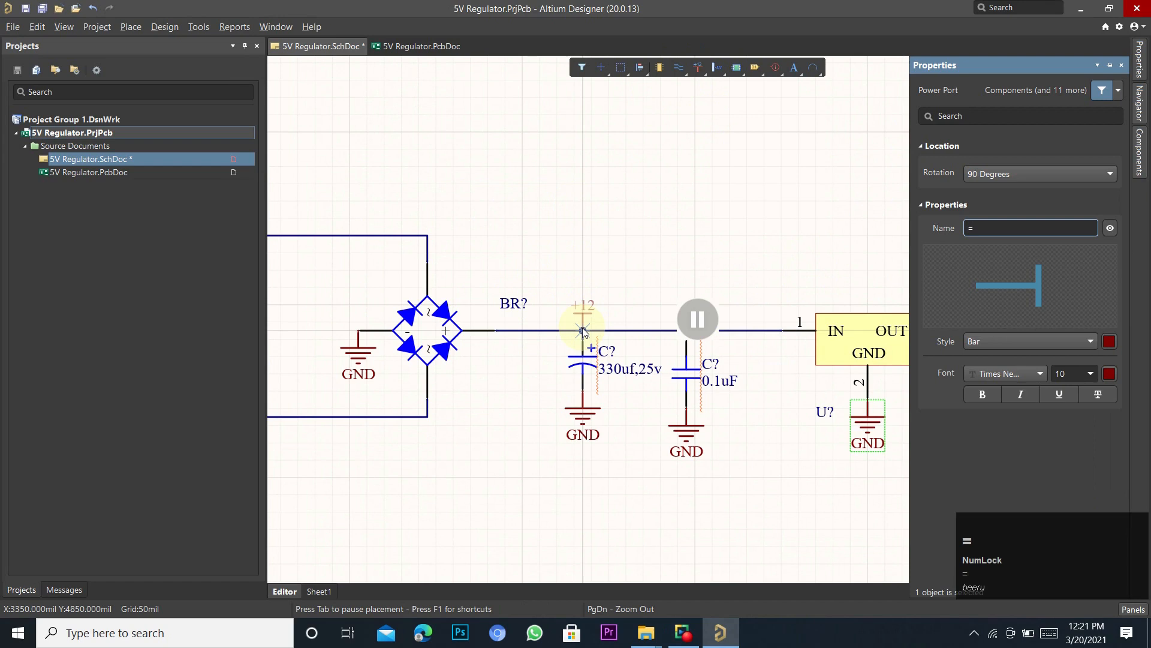
{"action": "type", "text": "+VBUS"}
{"action": "key", "text": "Return"}
{"action": "left_click", "coordinate": [583, 331]}
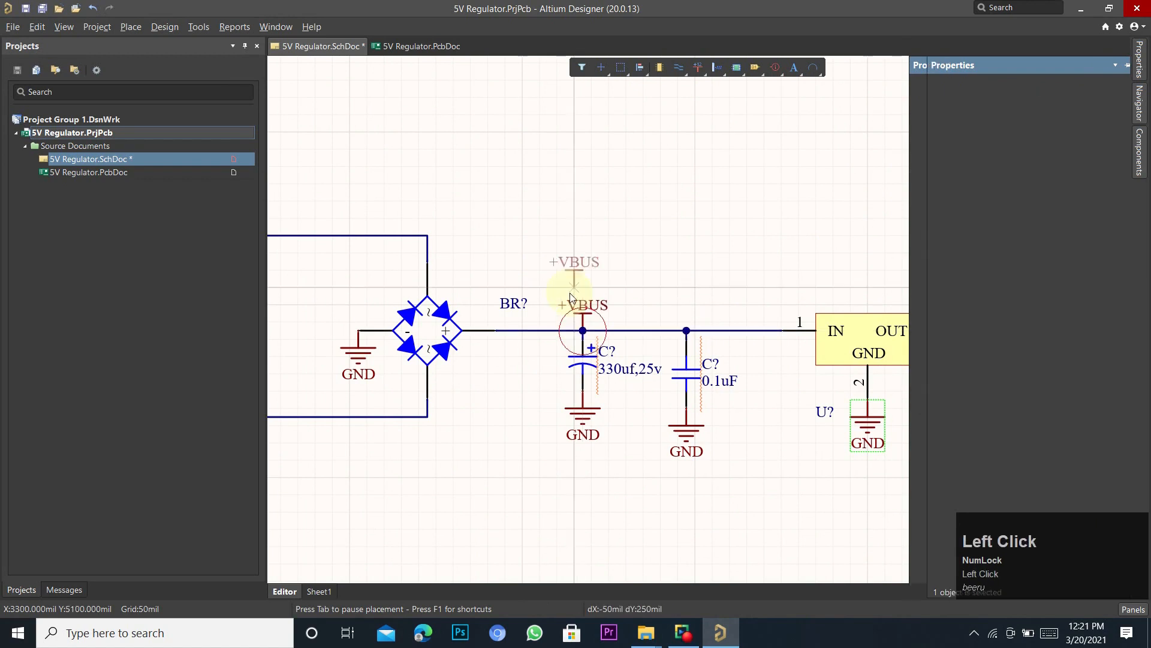
{"action": "right_click", "coordinate": [637, 226]}
{"action": "right_click_drag", "start_coordinate": [748, 204], "coordinate": [600, 216]}
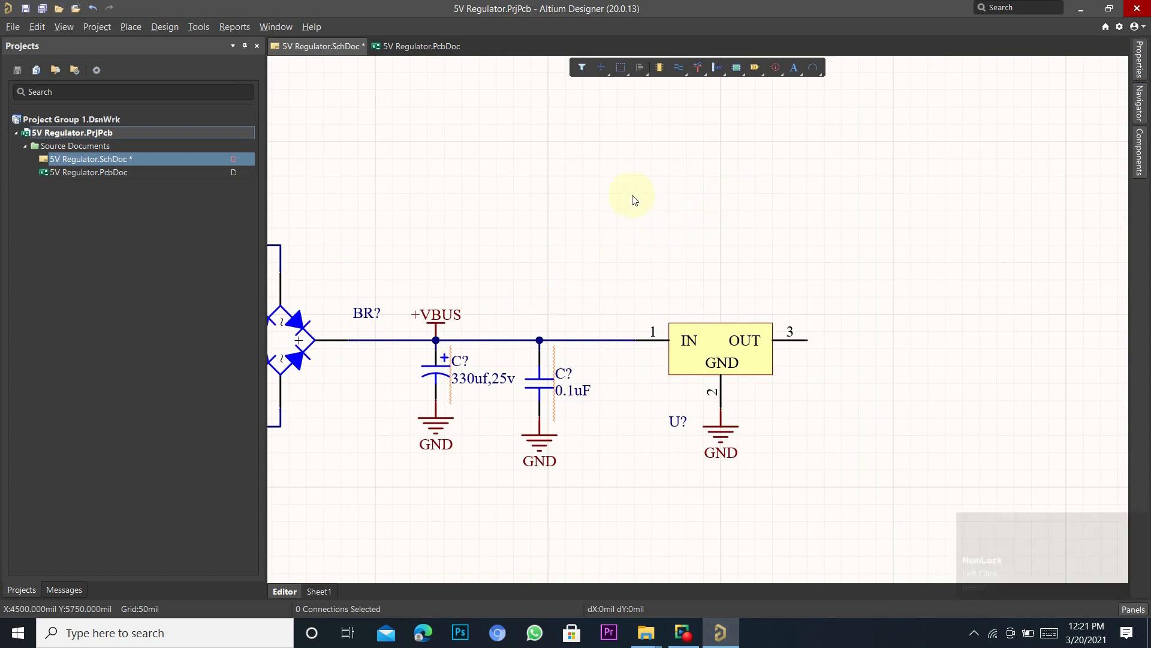
Place a vertical C2012X5R1H104K085AA 0.1uF capacitor in the space right of the regulator.
{"action": "right_click", "coordinate": [678, 67]}
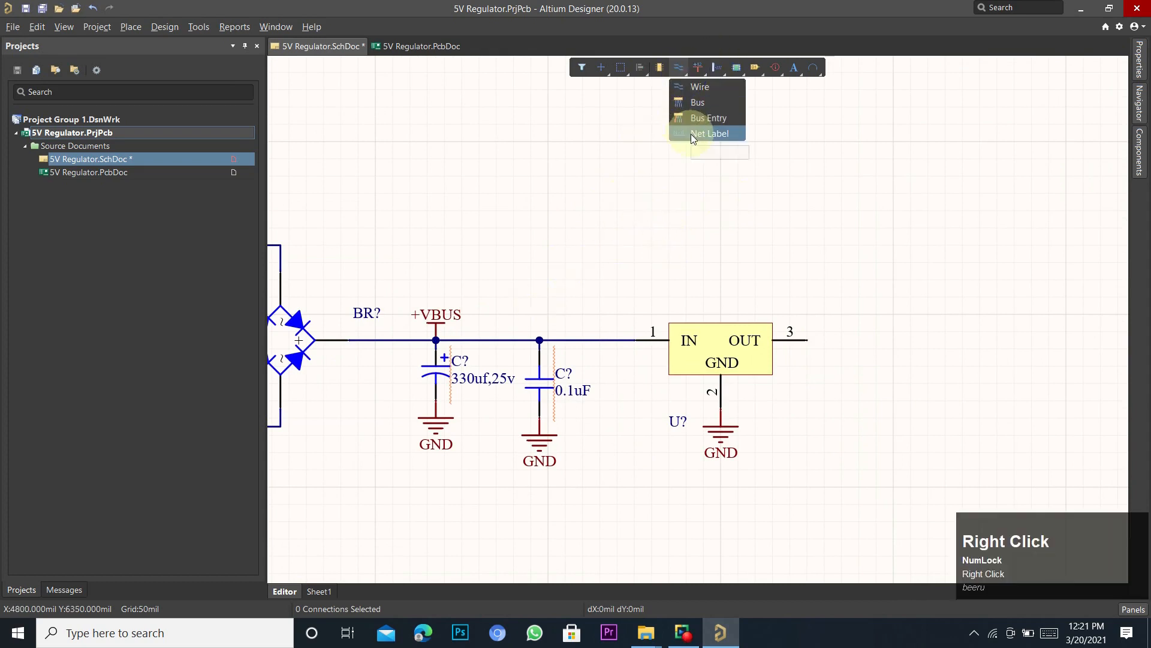
{"action": "left_click", "coordinate": [843, 111]}
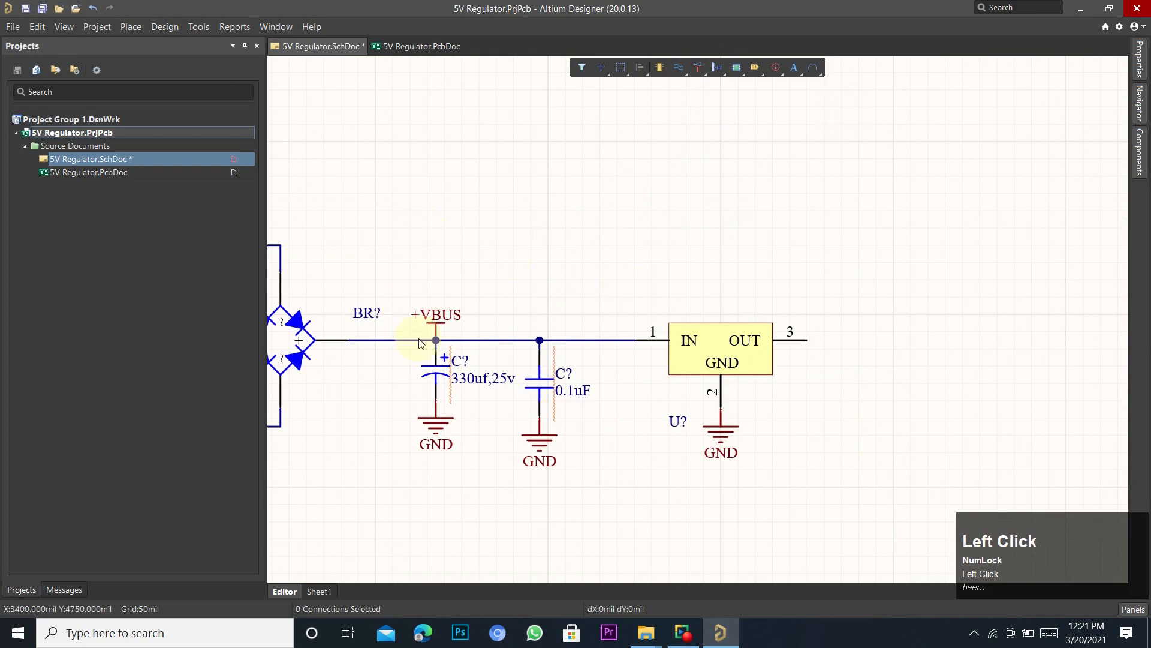
{"action": "right_click_drag", "start_coordinate": [816, 277], "coordinate": [684, 277]}
{"action": "right_click_drag", "start_coordinate": [822, 250], "coordinate": [699, 268]}
{"action": "right_click_drag", "start_coordinate": [575, 384], "coordinate": [738, 342]}
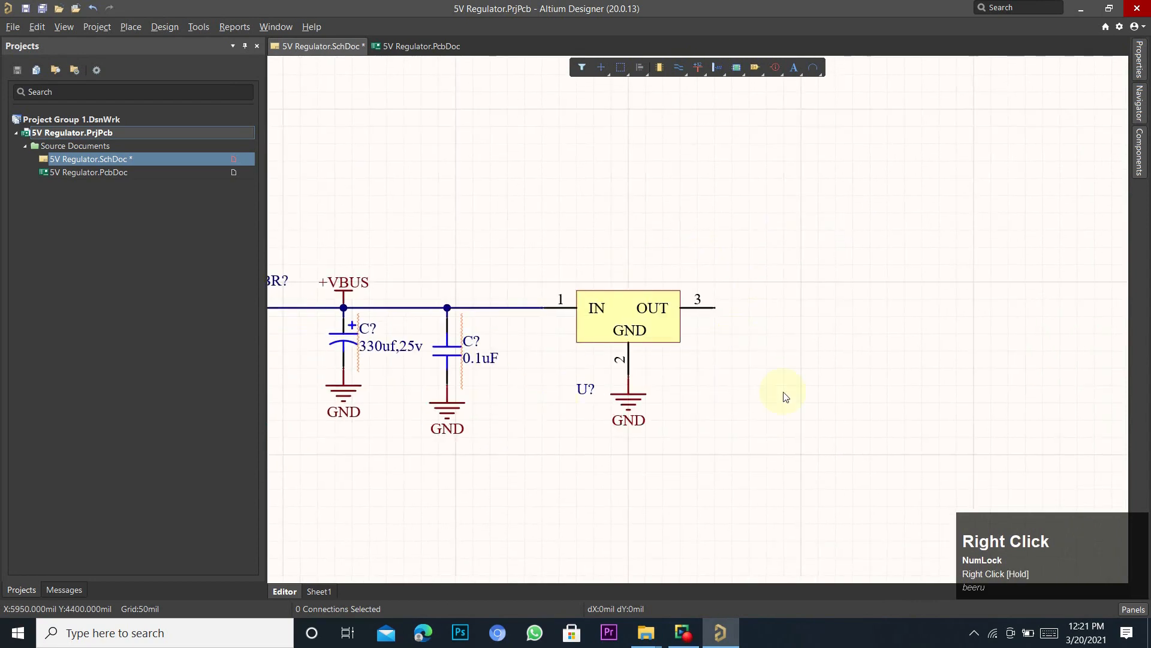
{"action": "right_click_drag", "start_coordinate": [855, 258], "coordinate": [702, 327]}
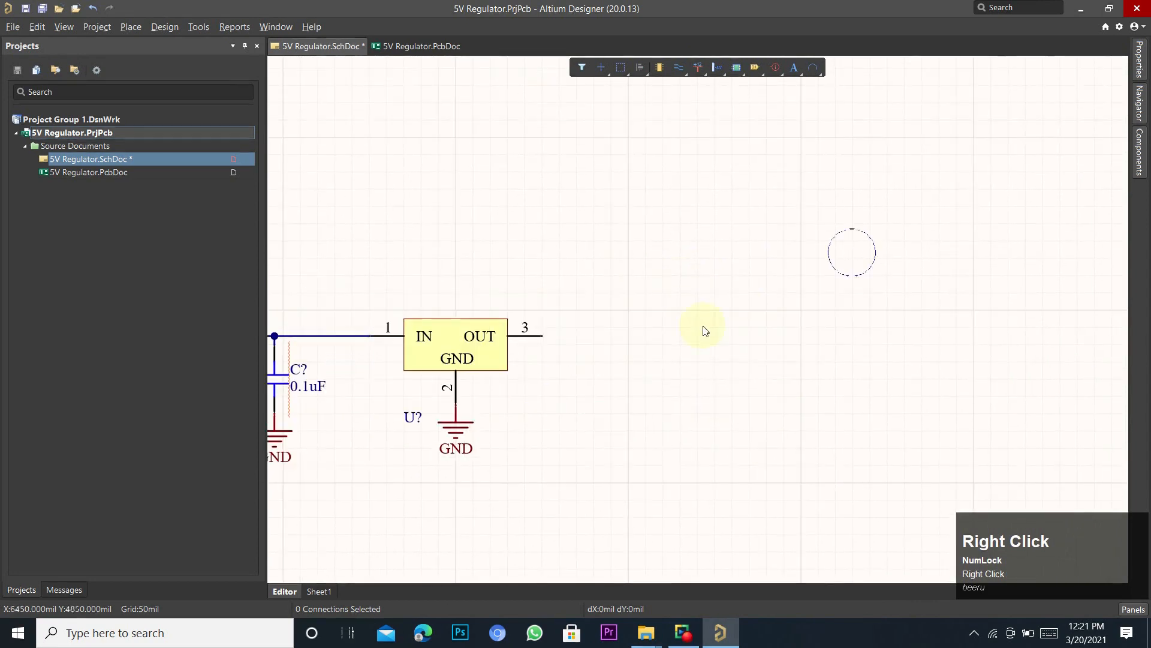
{"action": "left_click", "coordinate": [1140, 151]}
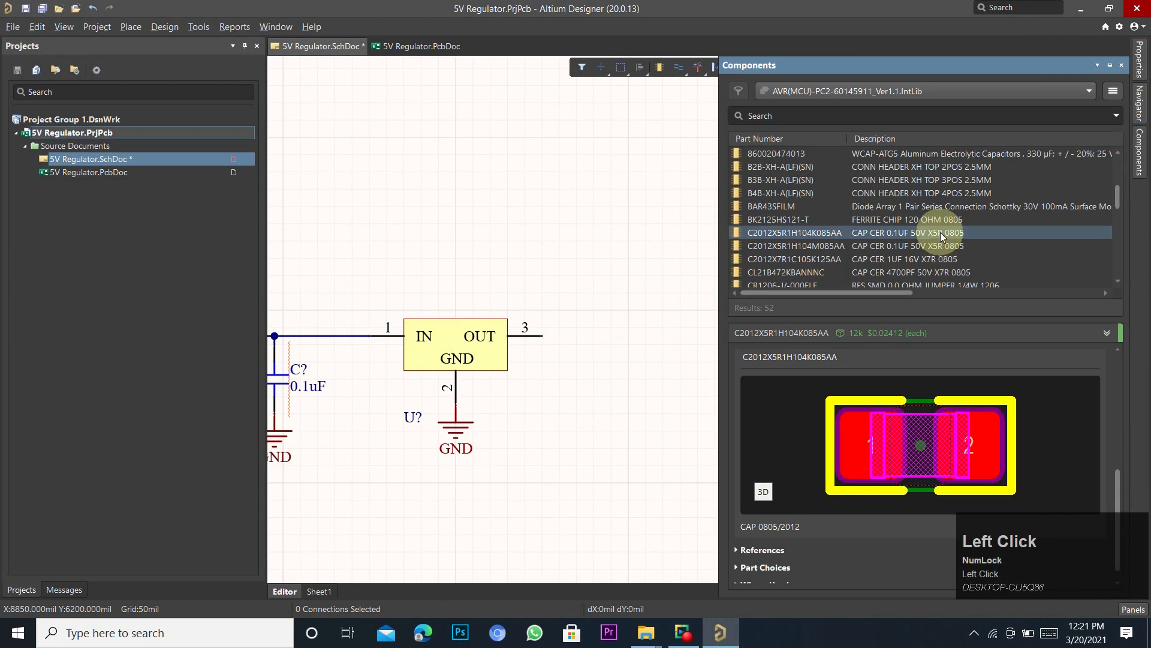
{"action": "left_click_drag", "start_coordinate": [940, 232], "coordinate": [1071, 108]}
{"action": "right_click_drag", "start_coordinate": [654, 272], "coordinate": [545, 218]}
{"action": "key", "text": "space"}
{"action": "left_click", "coordinate": [634, 354]}
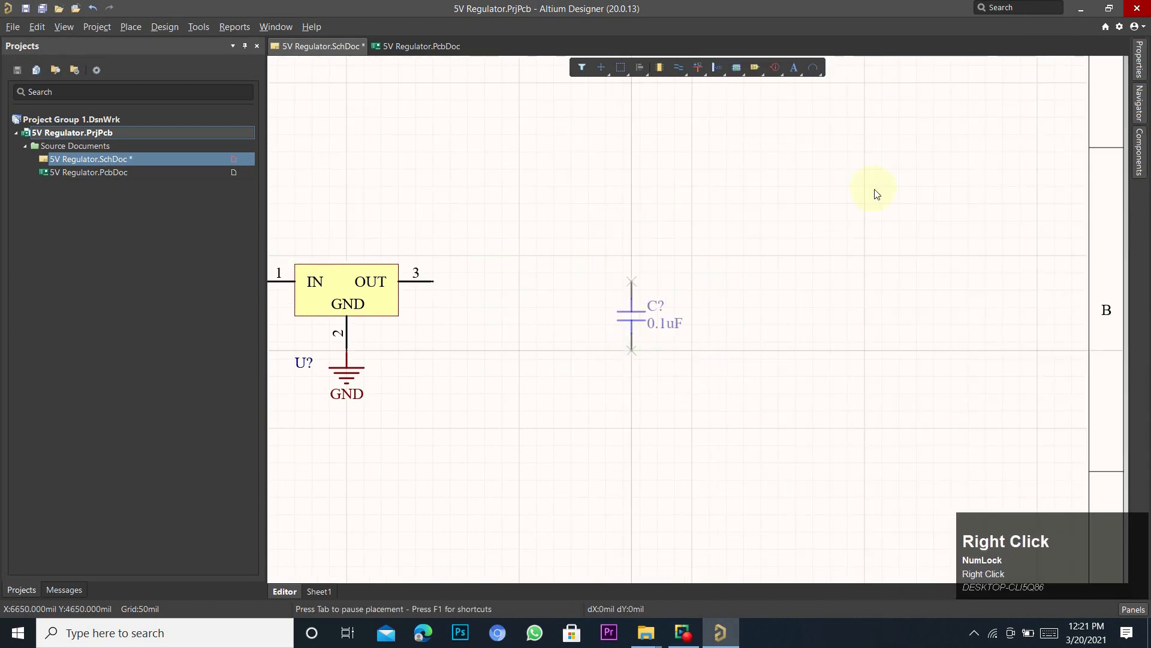
{"action": "left_click", "coordinate": [1143, 159]}
{"action": "scroll", "coordinate": [966, 225], "scroll_direction": "down", "scroll_amount": 5}
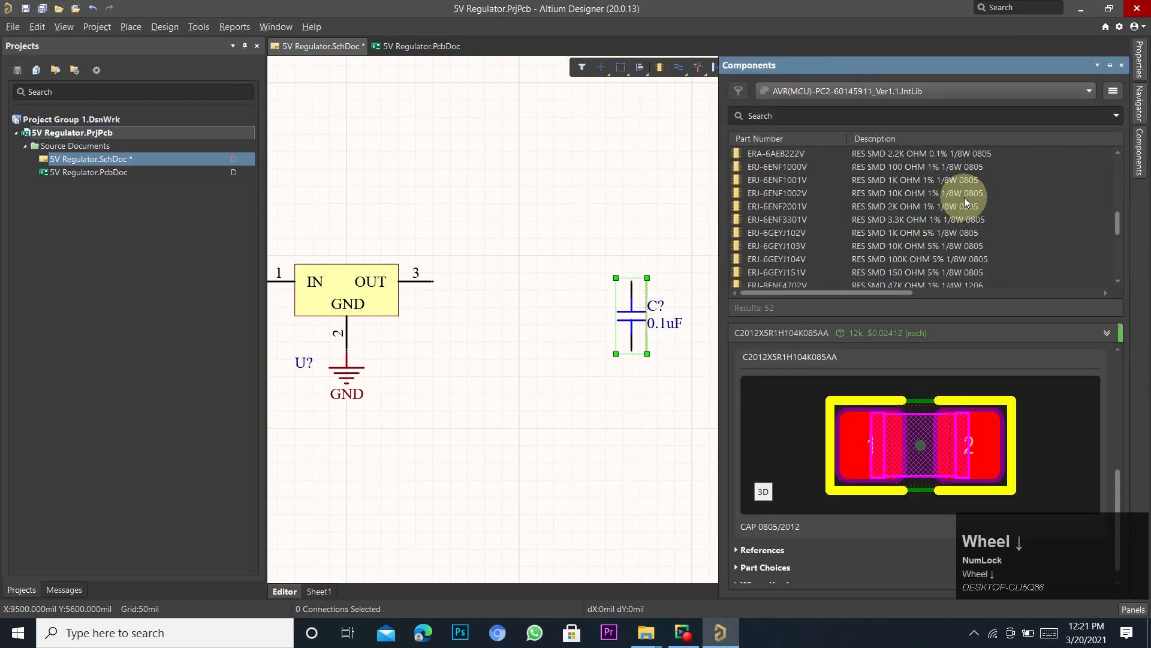
{"action": "scroll", "coordinate": [980, 225], "scroll_direction": "down", "scroll_amount": 2}
{"action": "scroll", "coordinate": [984, 240], "scroll_direction": "up", "scroll_amount": 4}
{"action": "scroll", "coordinate": [985, 245], "scroll_direction": "up", "scroll_amount": 7}
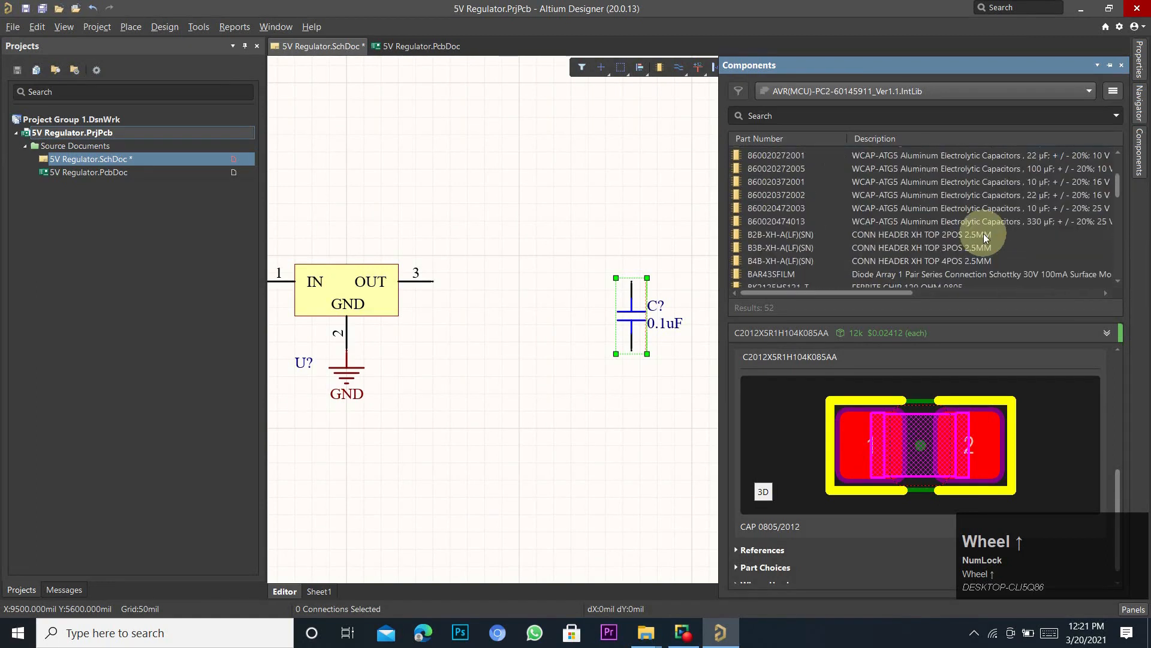
{"action": "double_click", "coordinate": [1071, 168]}
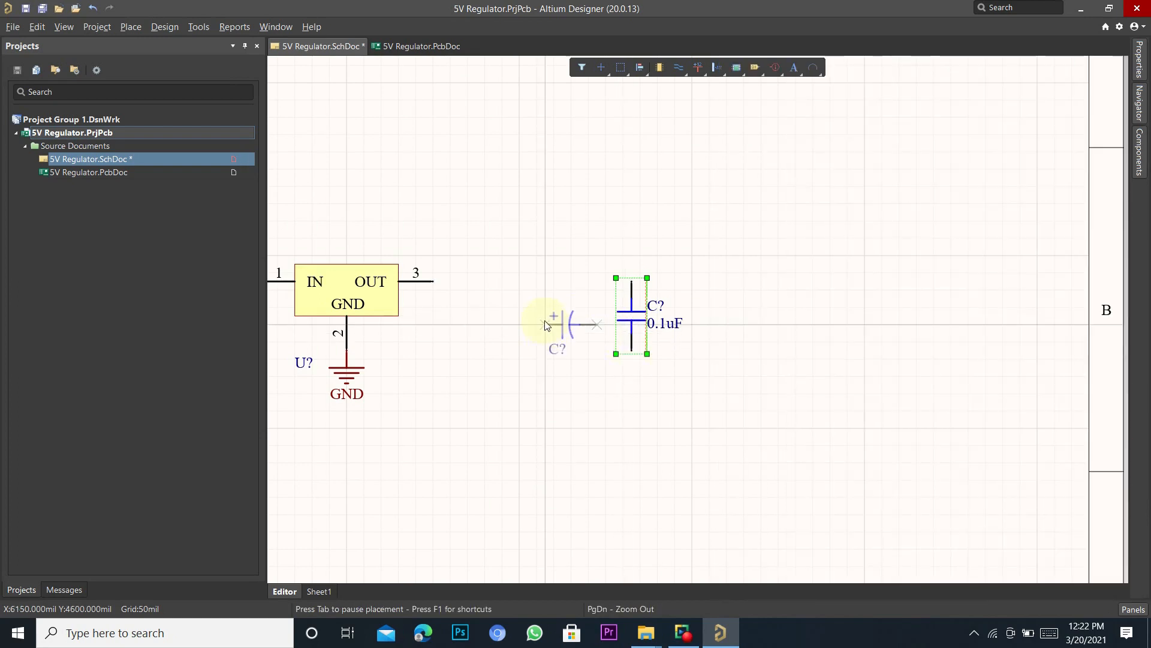
{"action": "key", "text": "Home"}
{"action": "key", "text": "Left"}
{"action": "key", "text": "Right"}
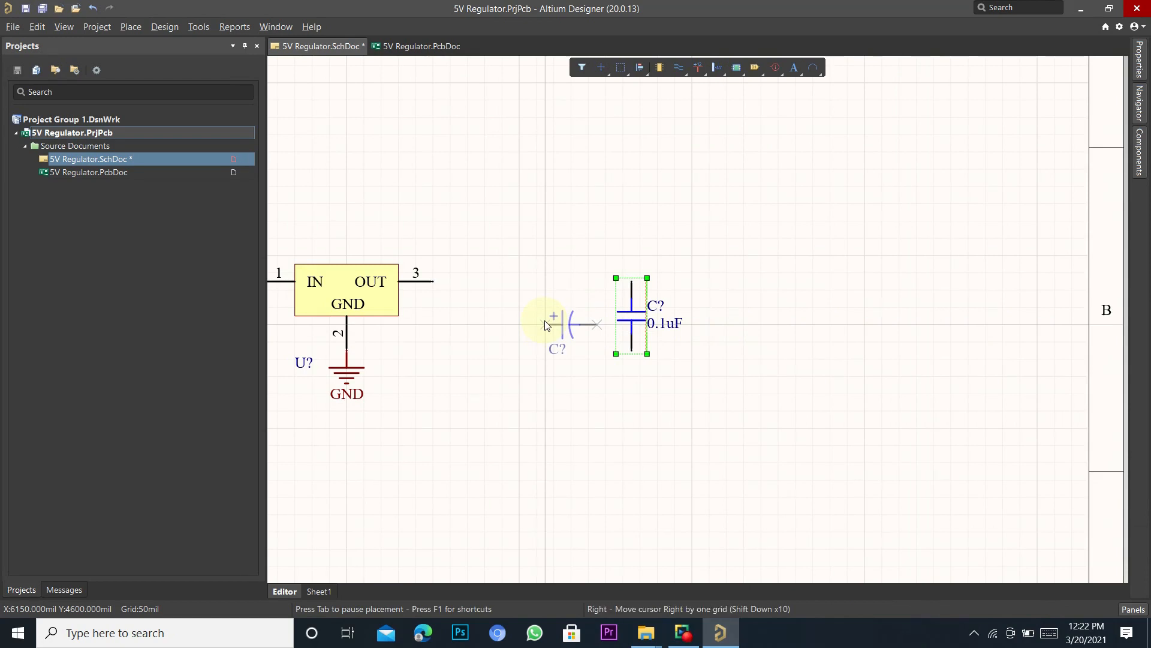
{"action": "key", "text": "space"}
{"action": "key", "text": "space"}
{"action": "key", "text": "space"}
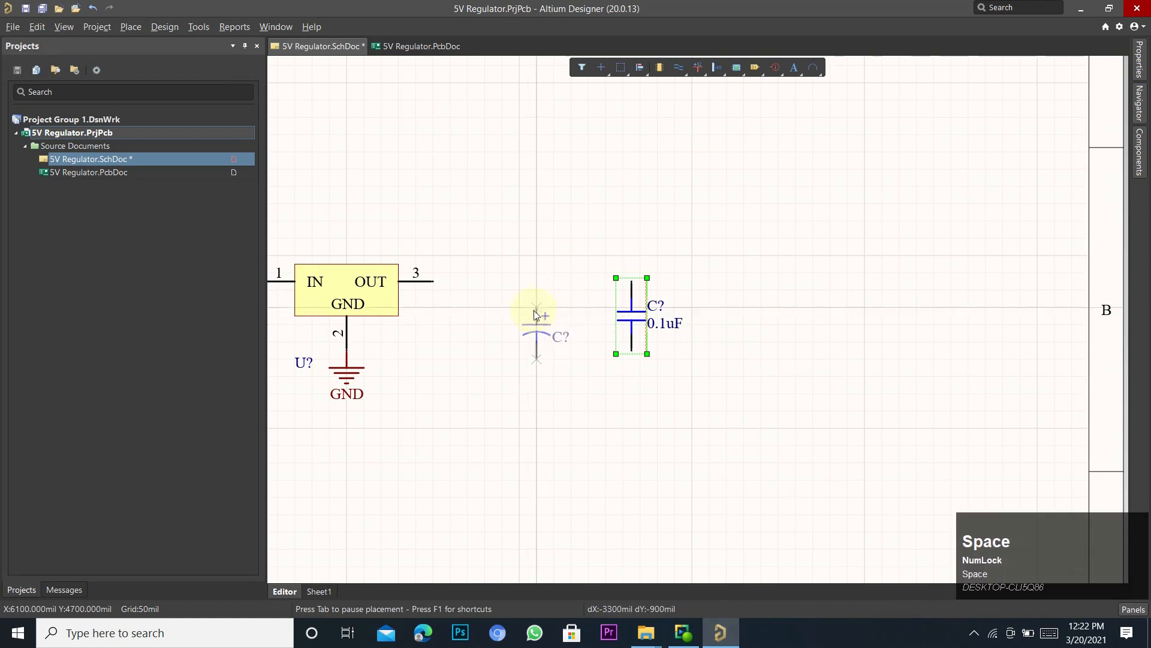
{"action": "left_click", "coordinate": [474, 291]}
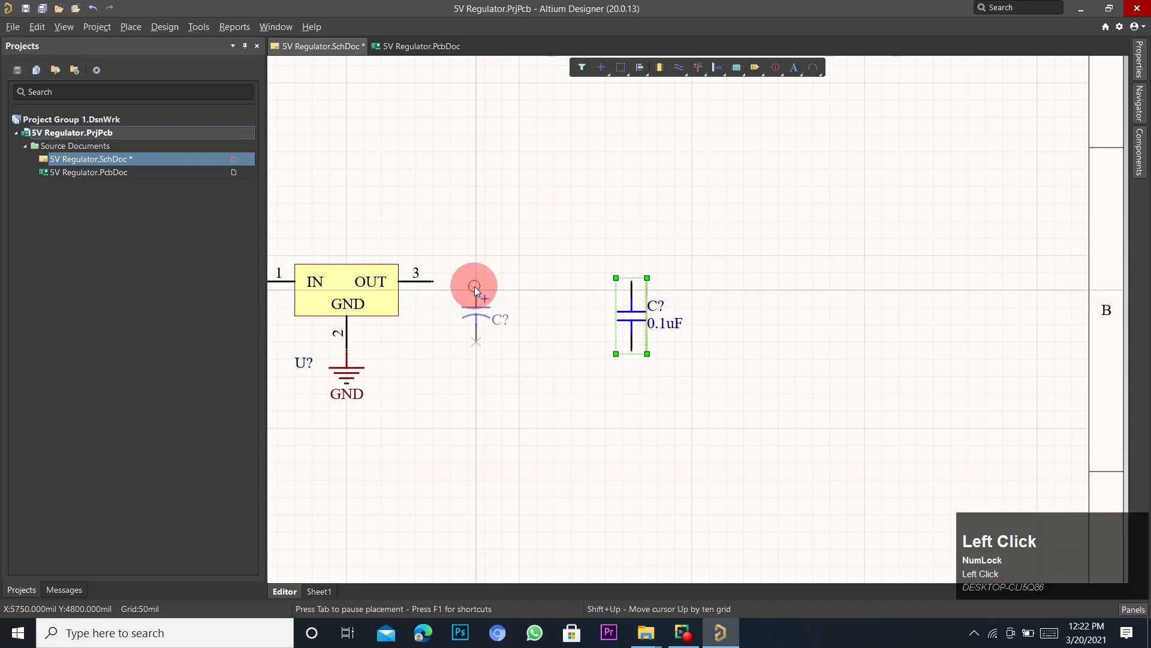
{"action": "right_click", "coordinate": [542, 295]}
Move the 0.1uF capacitor closer to the electrolytic and begin a wire at regulator pin 3.
{"action": "left_click_drag", "start_coordinate": [632, 348], "coordinate": [547, 353]}
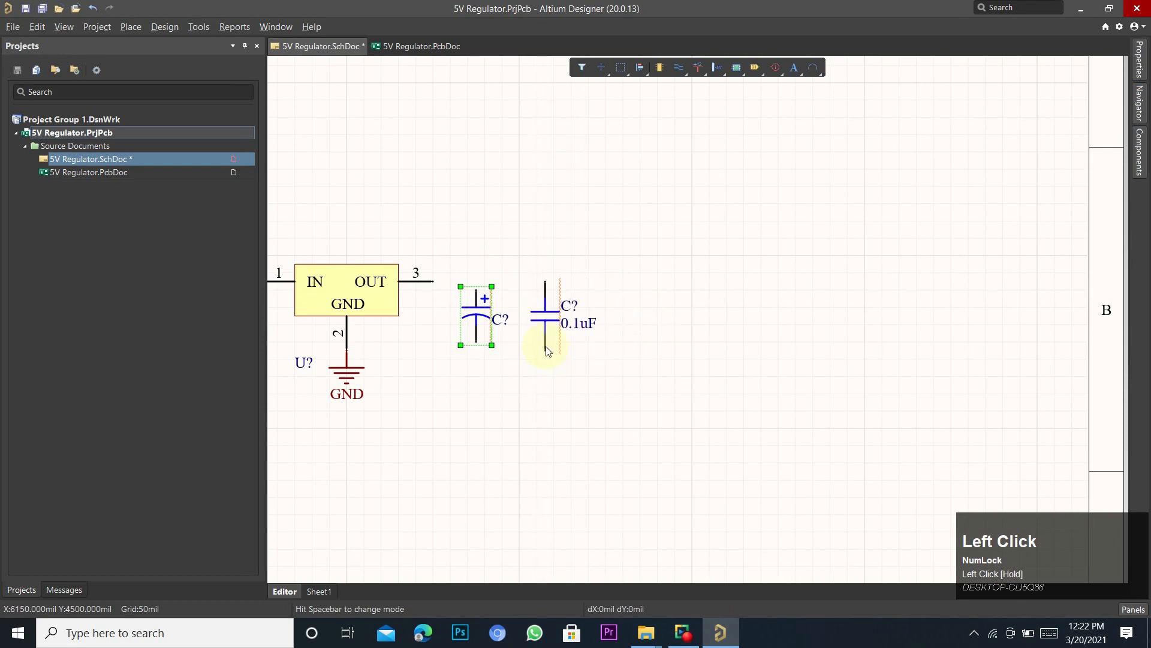
{"action": "right_click_drag", "start_coordinate": [615, 308], "coordinate": [758, 321]}
{"action": "left_click", "coordinate": [643, 90]}
{"action": "left_click", "coordinate": [576, 295]}
Run the output wire from the electrolytic capacitor's top to the 0.1uF capacitor's top.
{"action": "left_click", "coordinate": [621, 305]}
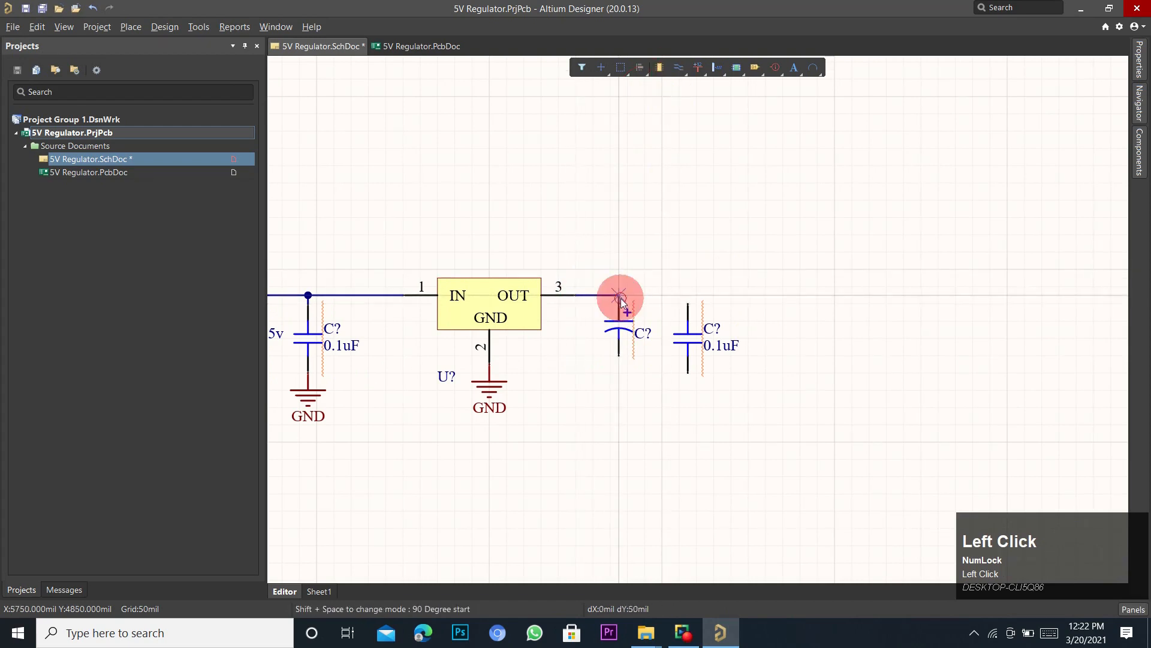
{"action": "key", "text": "space"}
{"action": "left_click", "coordinate": [688, 304]}
{"action": "right_click", "coordinate": [637, 346]}
Place GND power ports on the electrolytic and 0.1uF output capacitors.
{"action": "right_click", "coordinate": [695, 66]}
{"action": "left_click", "coordinate": [717, 86]}
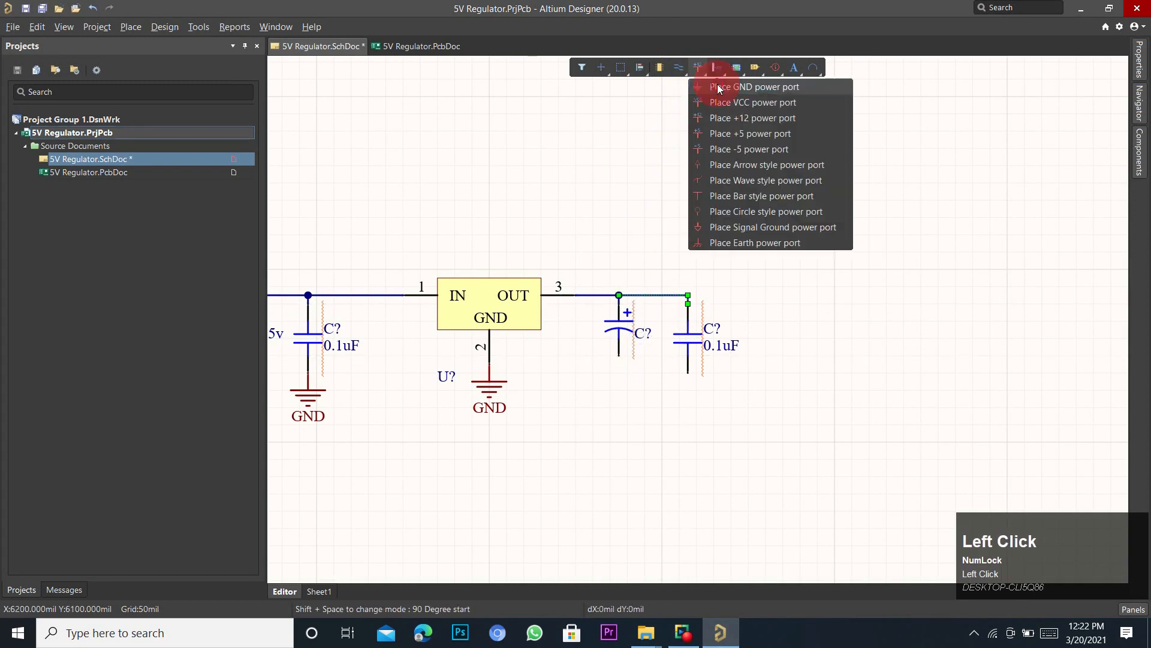
{"action": "left_click", "coordinate": [657, 396]}
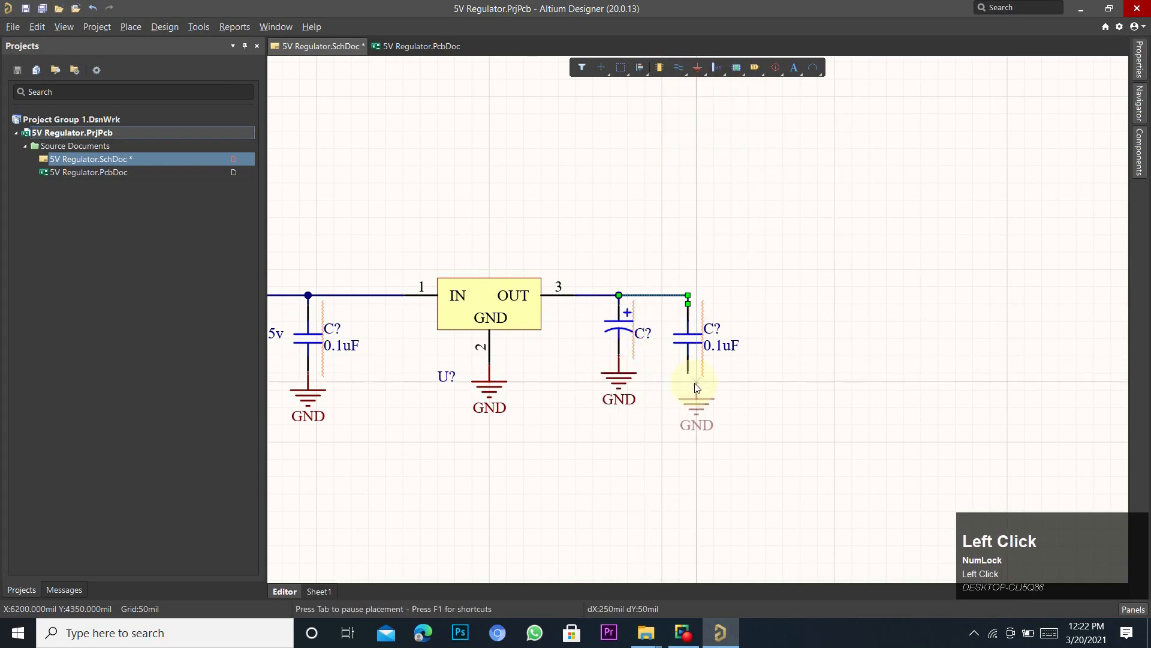
{"action": "left_click", "coordinate": [689, 396]}
{"action": "right_click", "coordinate": [760, 254]}
{"action": "left_click", "coordinate": [680, 177]}
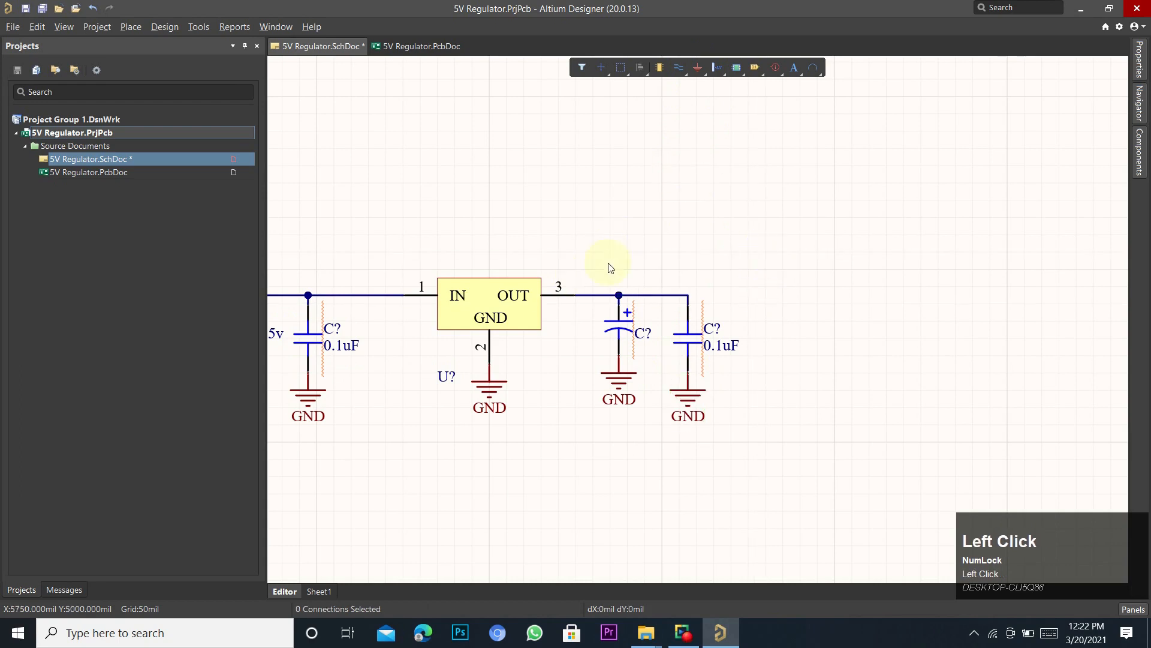
Place a VCC power port renamed +5V on the output node.
{"action": "right_click", "coordinate": [699, 68]}
{"action": "left_click", "coordinate": [732, 103]}
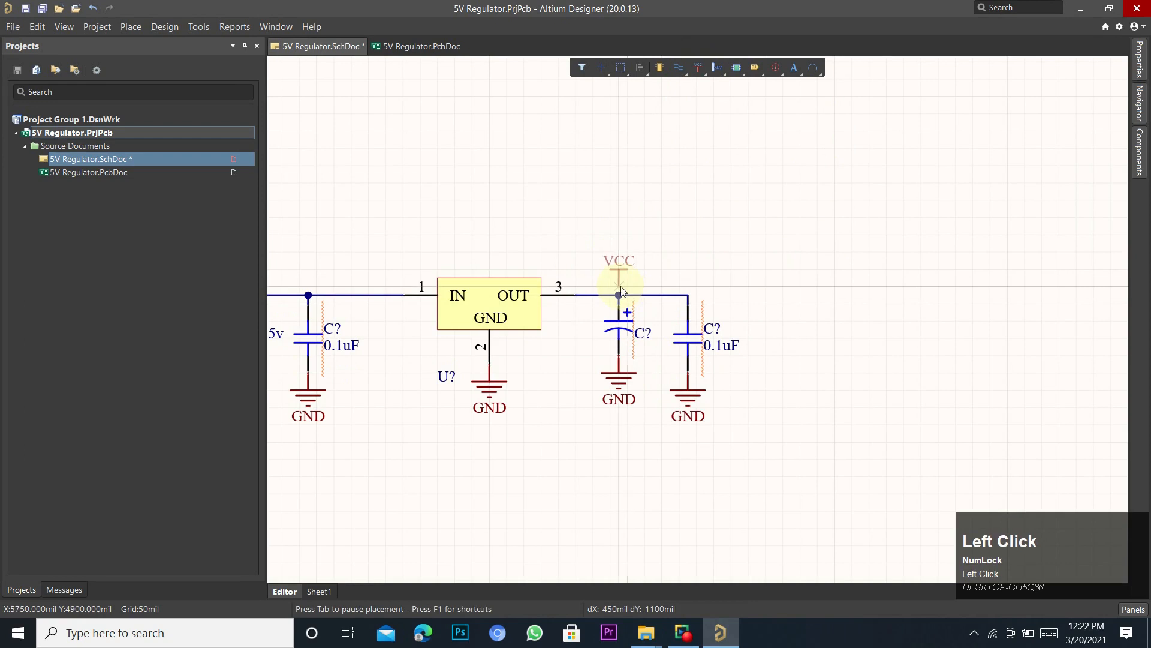
{"action": "key", "text": "Tab"}
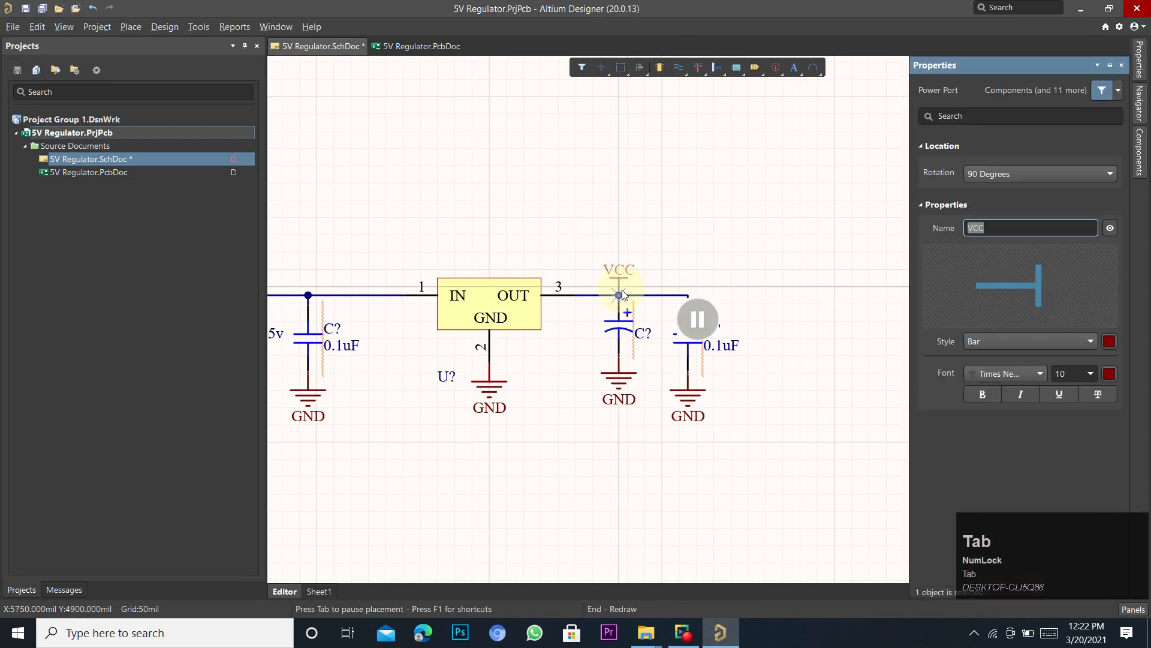
{"action": "type", "text": "+5V"}
{"action": "key", "text": "Return"}
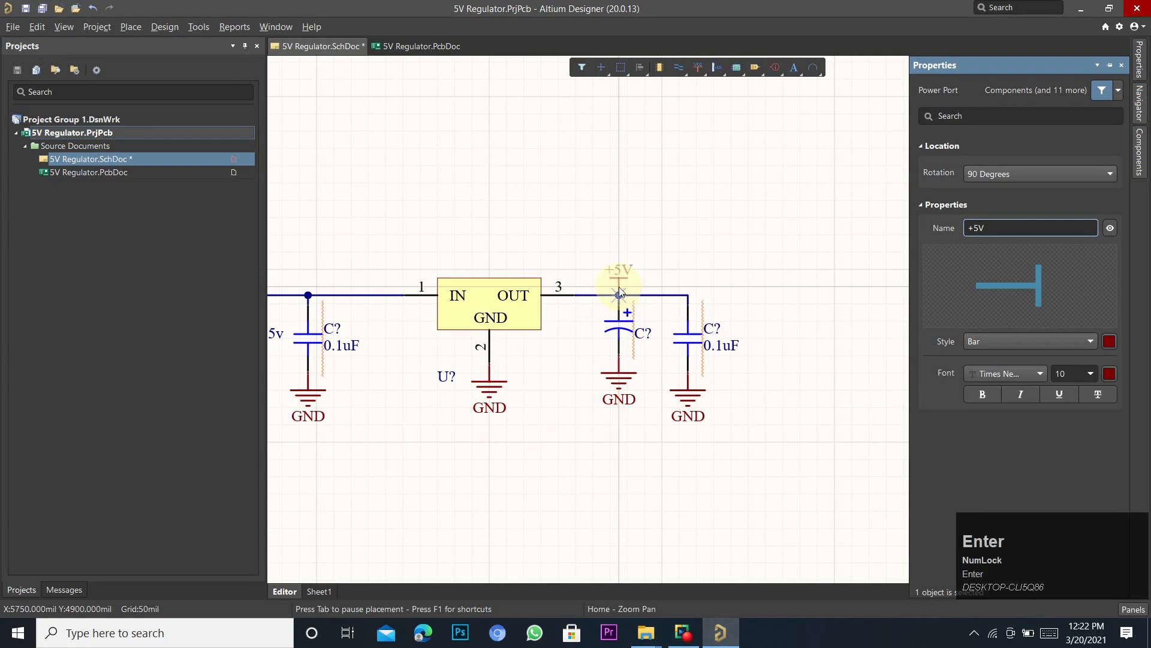
{"action": "left_click", "coordinate": [620, 293]}
{"action": "right_click", "coordinate": [766, 257]}
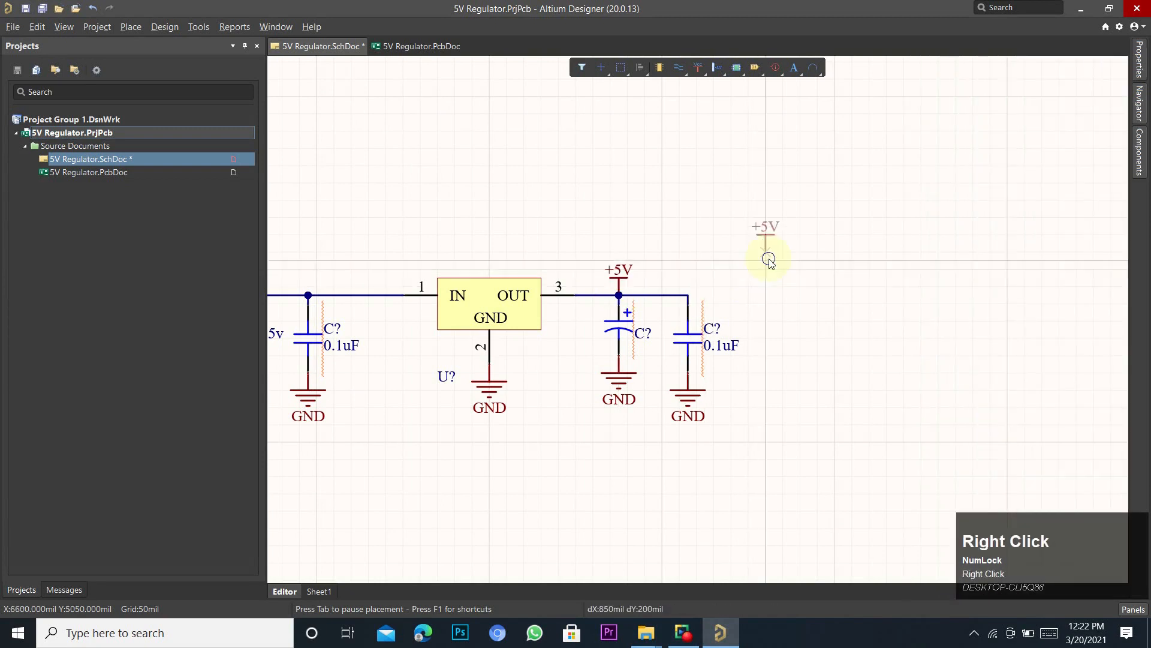
Place a B2B-XH-A(LF)(SN) two-pin connector J? to the right of the output capacitors.
{"action": "right_click_drag", "start_coordinate": [898, 310], "coordinate": [740, 316]}
{"action": "left_click", "coordinate": [740, 316]}
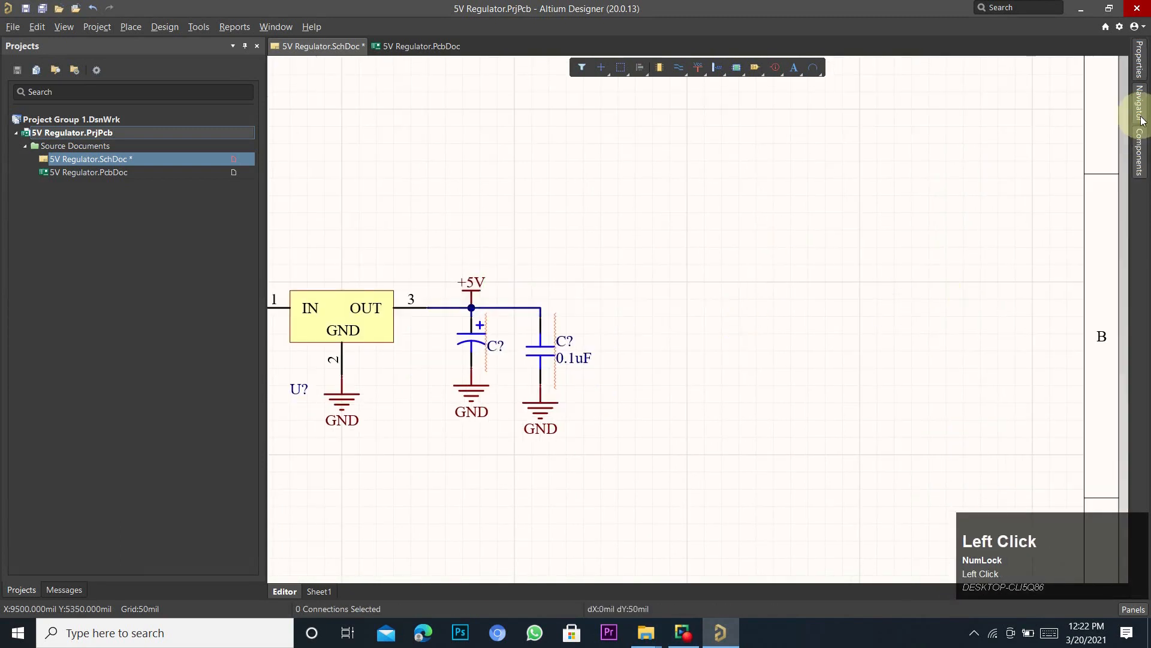
{"action": "left_click", "coordinate": [1147, 158]}
{"action": "scroll", "coordinate": [846, 257], "scroll_direction": "up", "scroll_amount": 2}
{"action": "scroll", "coordinate": [840, 257], "scroll_direction": "down", "scroll_amount": 3}
{"action": "left_click", "coordinate": [777, 208]}
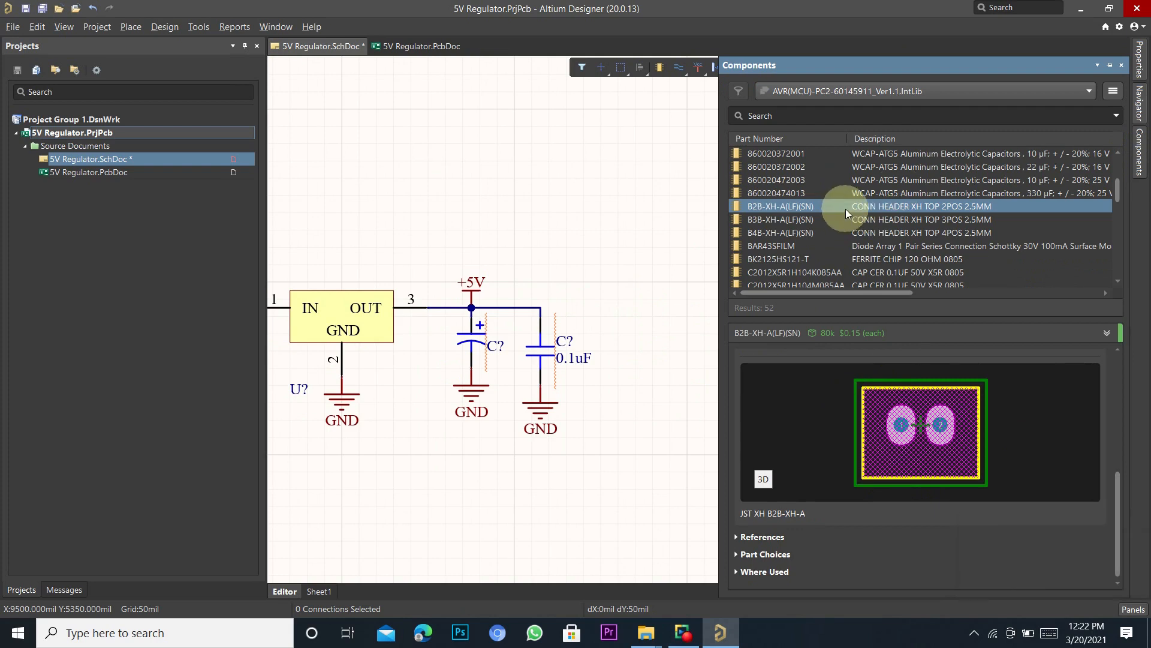
{"action": "left_click_drag", "start_coordinate": [847, 208], "coordinate": [619, 325]}
{"action": "left_click", "coordinate": [619, 326]}
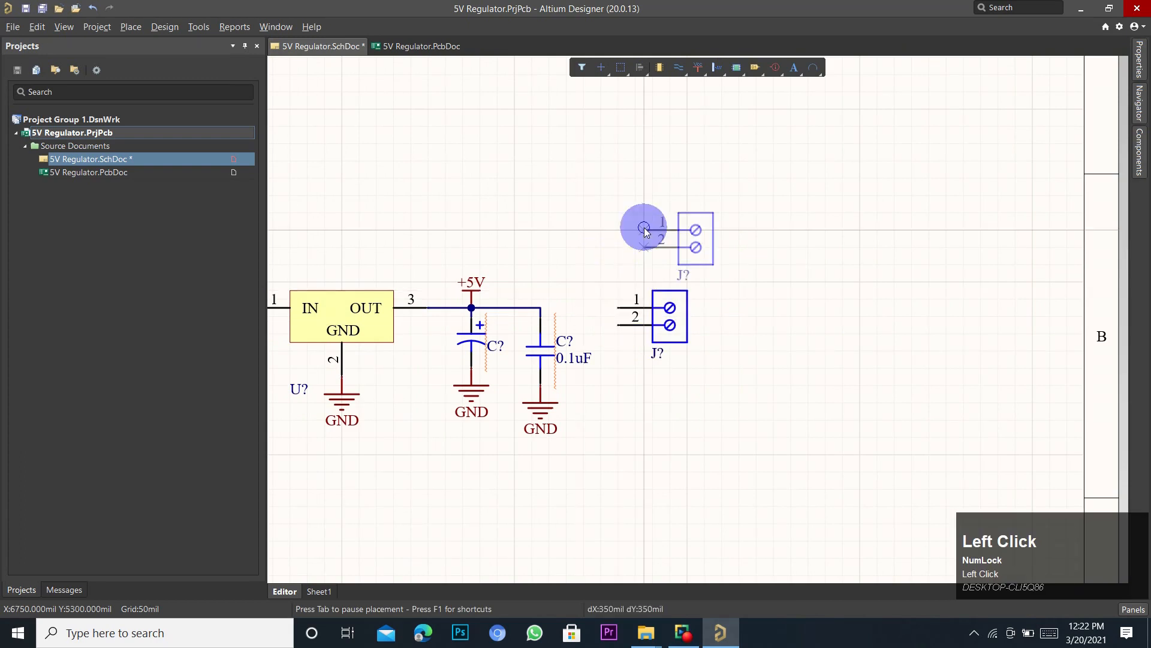
{"action": "right_click", "coordinate": [634, 282]}
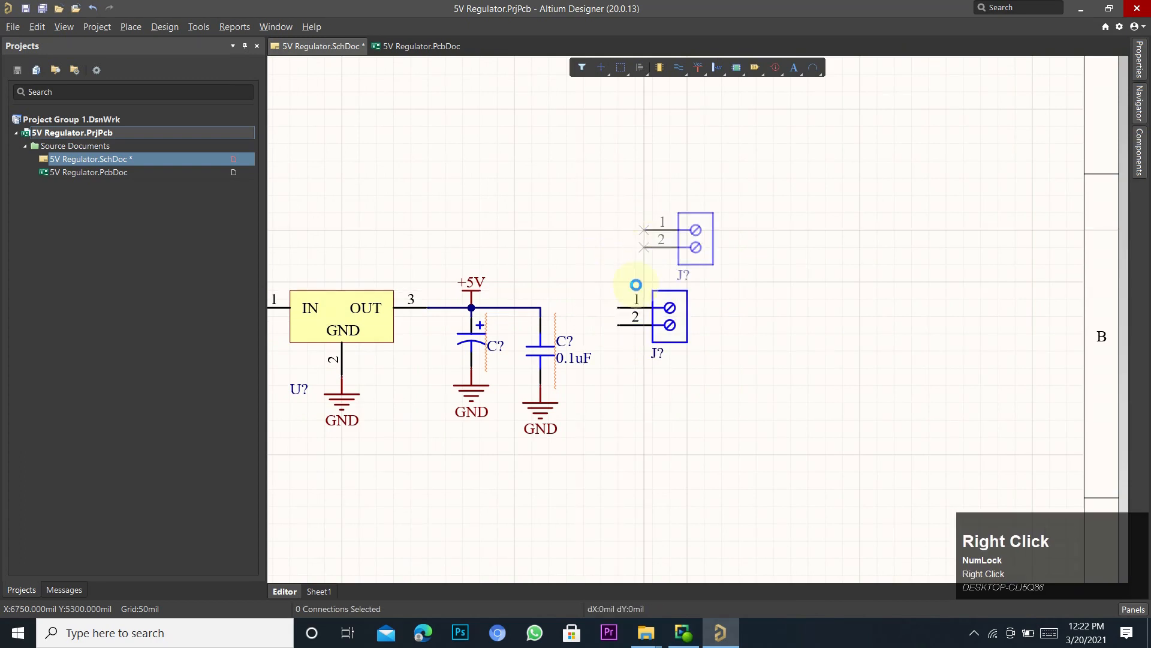
Wire the 0.1uF capacitor node to connector J? pin 1.
{"action": "left_click", "coordinate": [678, 71]}
{"action": "left_click", "coordinate": [542, 310]}
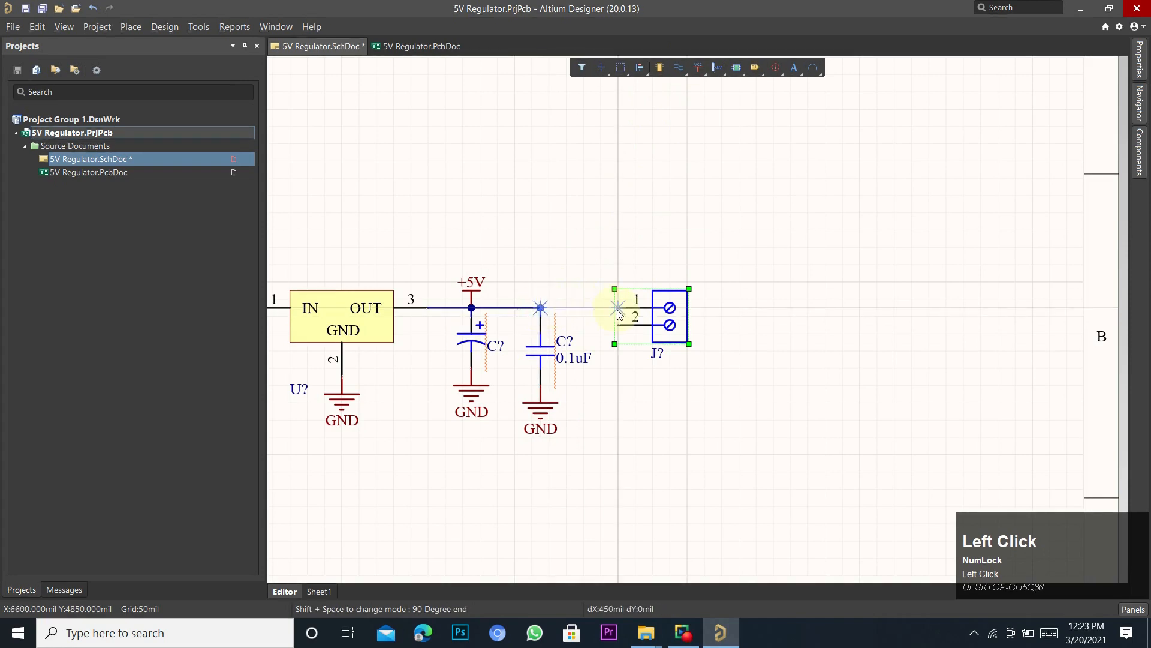
{"action": "right_click", "coordinate": [633, 228]}
{"action": "right_click", "coordinate": [694, 66]}
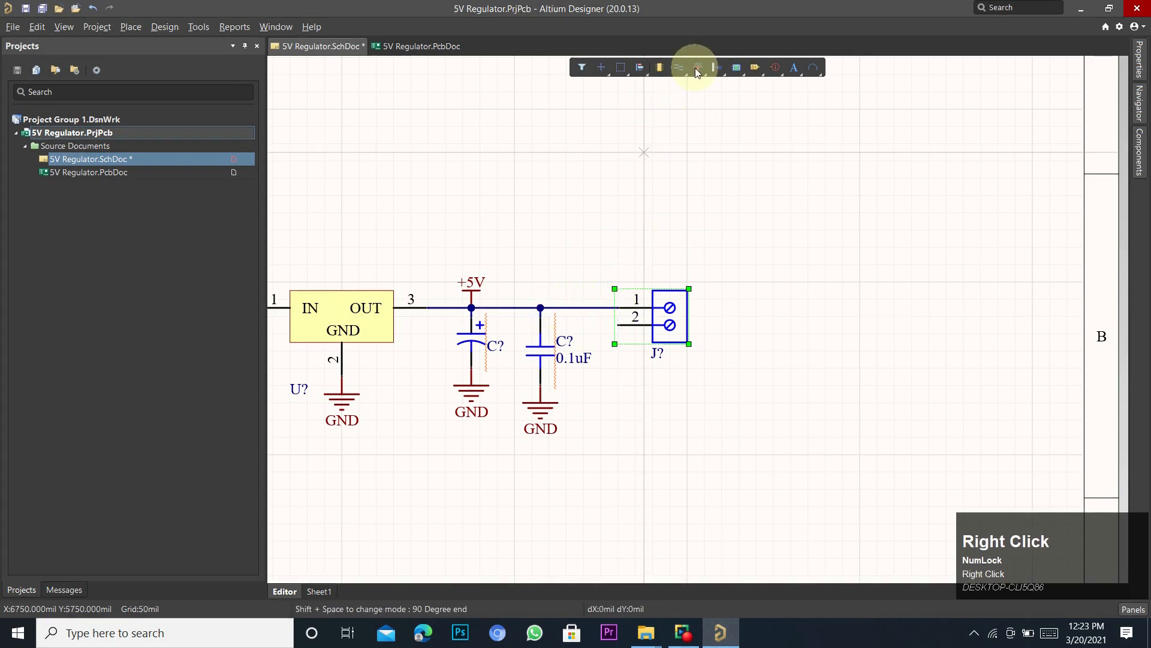
Ground J? pin 2 with a GND power port and zoom out over the sheet.
{"action": "left_click", "coordinate": [691, 89]}
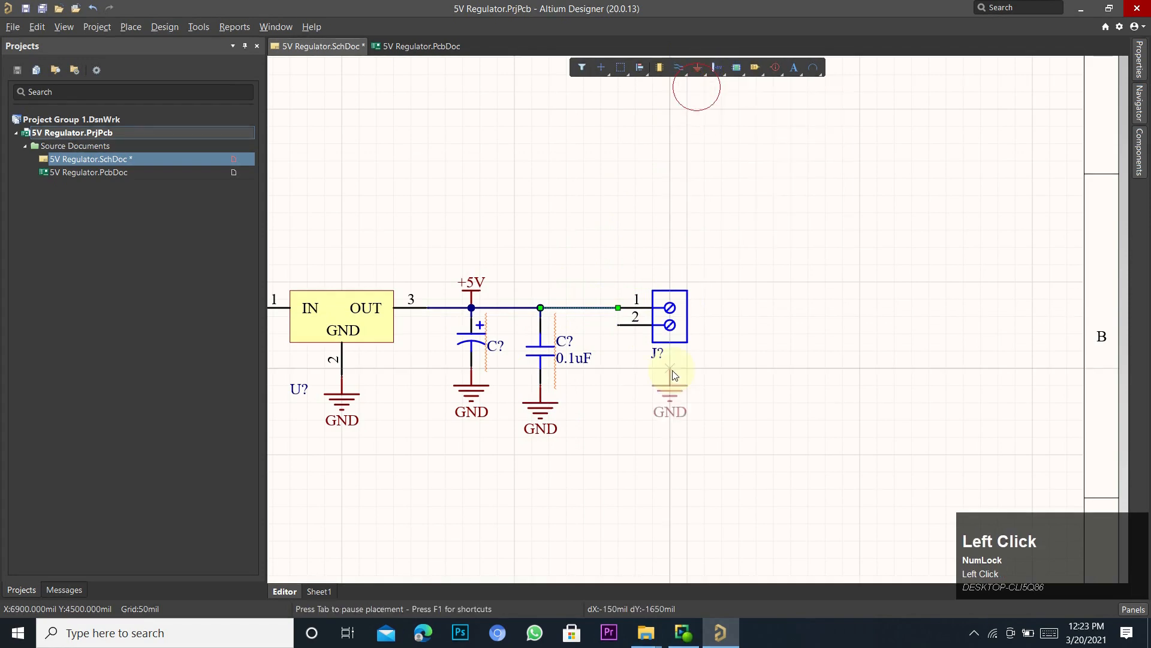
{"action": "left_click", "coordinate": [623, 328]}
{"action": "right_click", "coordinate": [792, 283]}
{"action": "right_click_drag", "start_coordinate": [578, 468], "coordinate": [875, 118]}
{"action": "scroll", "coordinate": [775, 407], "scroll_direction": "down", "scroll_amount": 2, "text": "ctrl"}
{"action": "scroll", "coordinate": [773, 406], "scroll_direction": "down", "scroll_amount": 2, "text": "ctrl"}
{"action": "left_click", "coordinate": [912, 128]}
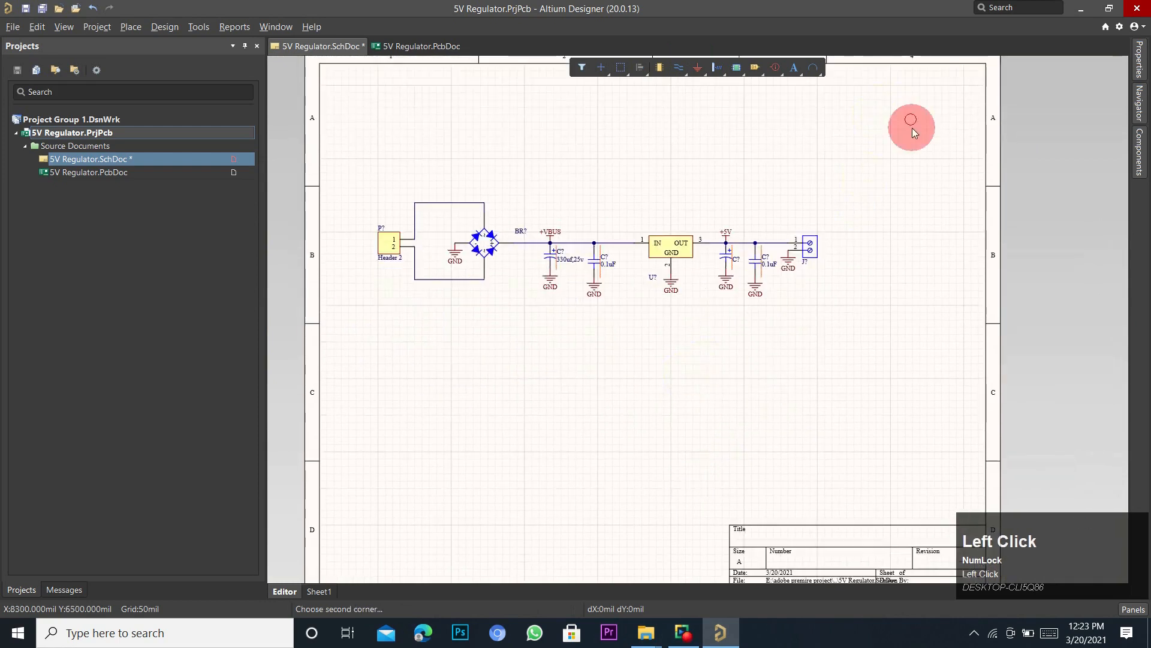
Move the box-selected circuit right and down onto the sheet.
{"action": "left_click", "coordinate": [370, 397]}
{"action": "left_click_drag", "start_coordinate": [684, 248], "coordinate": [741, 300]}
{"action": "left_click", "coordinate": [727, 414]}
{"action": "right_click_drag", "start_coordinate": [754, 203], "coordinate": [746, 255]}
{"action": "left_click", "coordinate": [746, 250]}
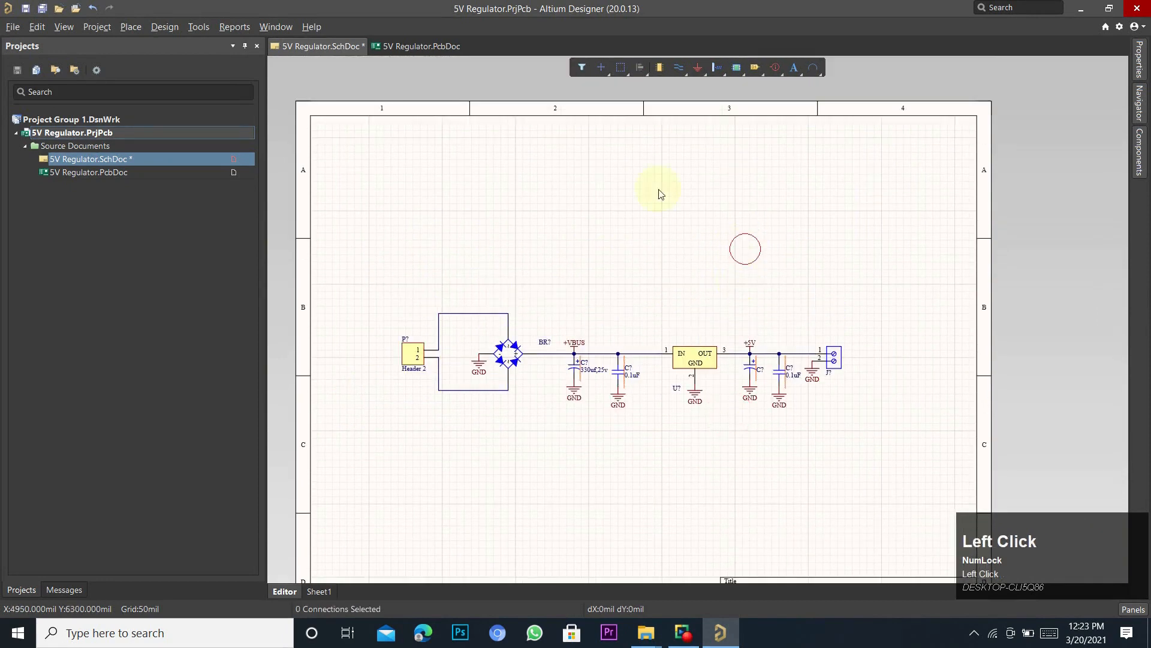
Set up a text string reading '5V regulator', size 72, bold, centre-justified.
{"action": "left_click", "coordinate": [795, 72]}
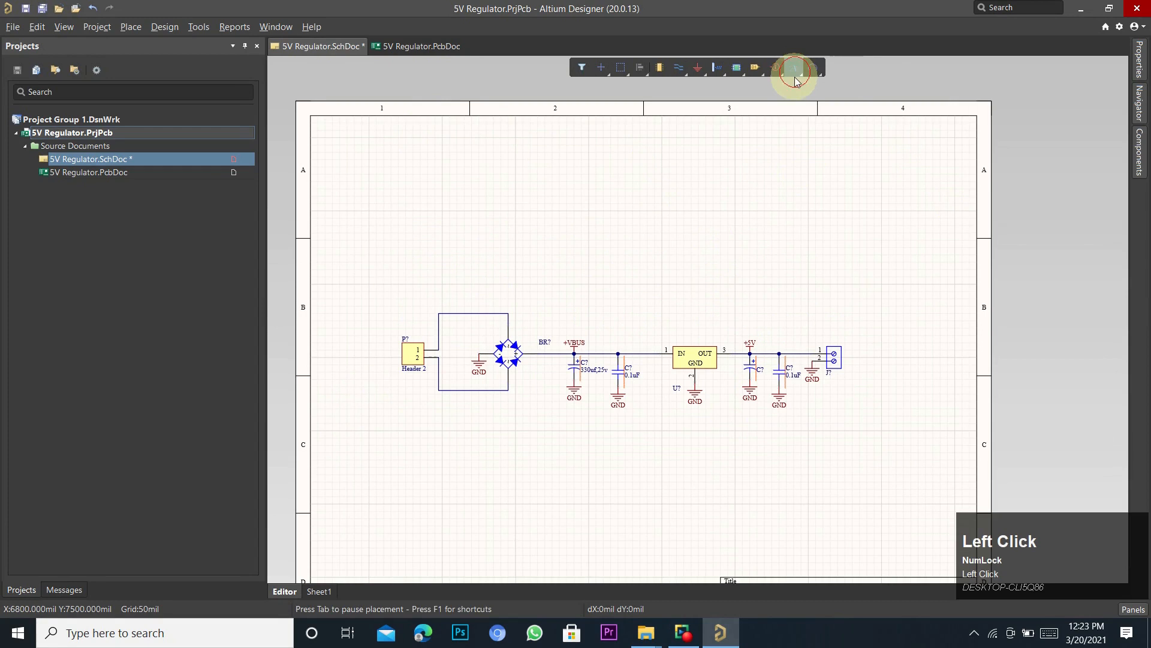
{"action": "key", "text": "Tab"}
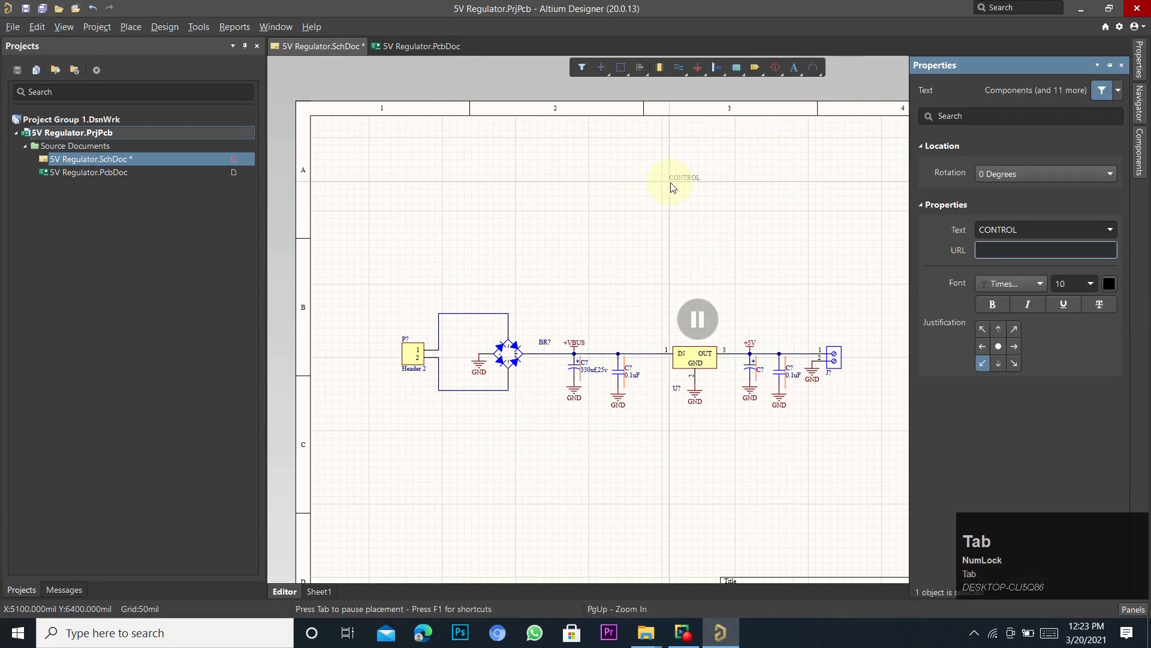
{"action": "left_click", "coordinate": [1043, 233]}
{"action": "type", "text": "5V "}
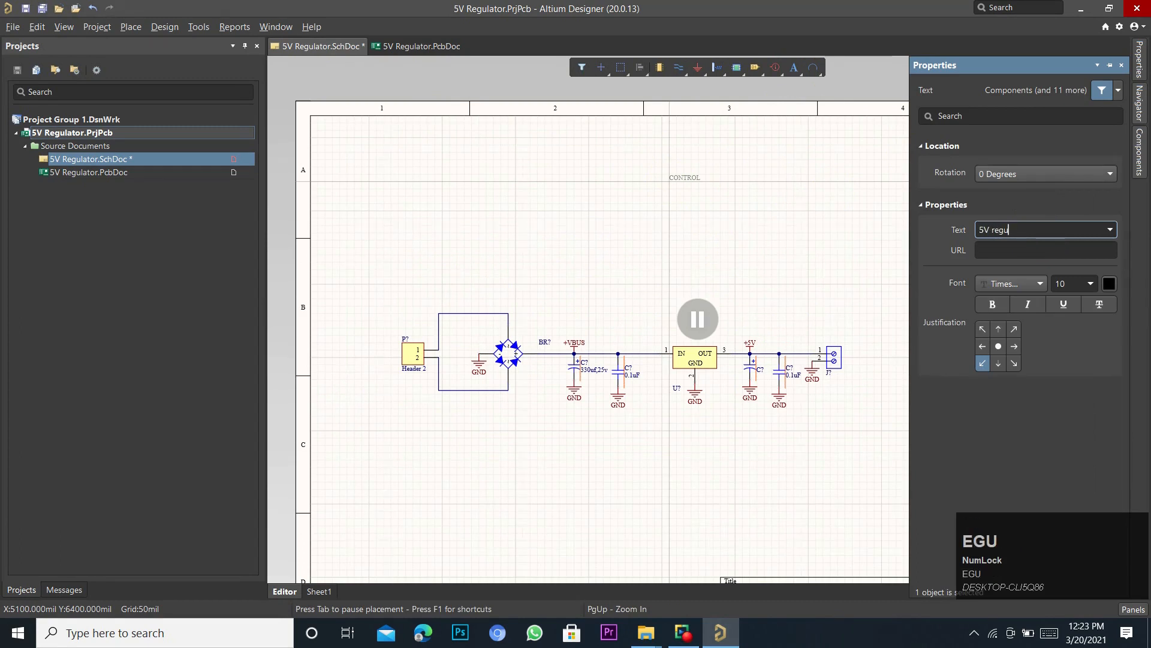
{"action": "type", "text": "regulator"}
{"action": "left_click", "coordinate": [1081, 282]}
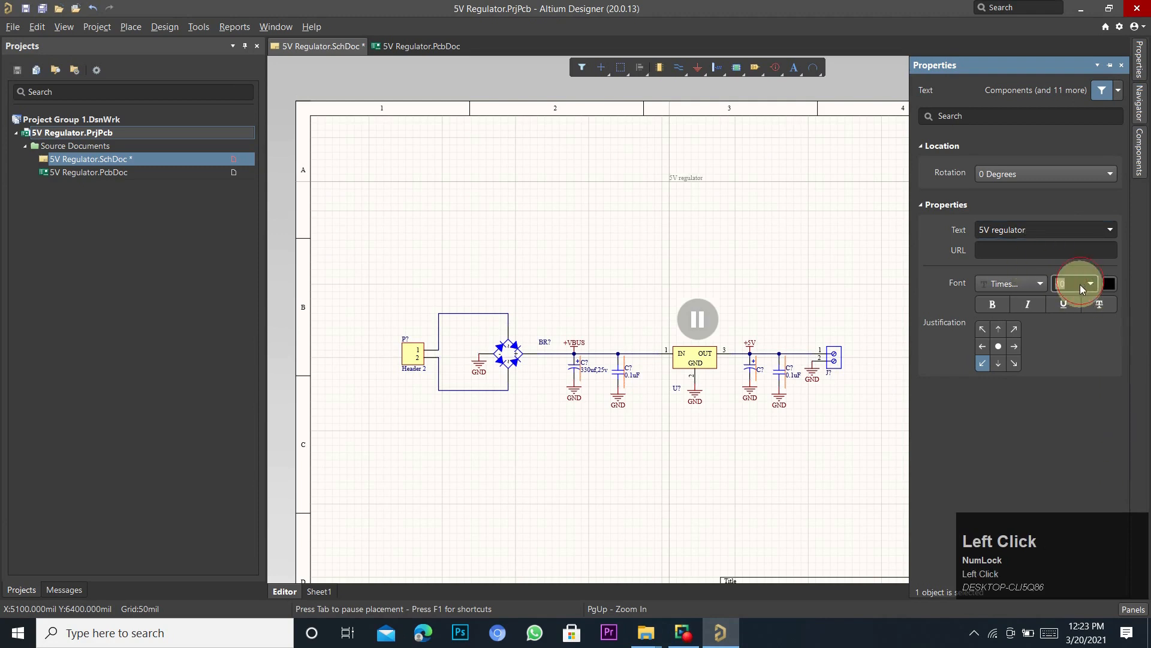
{"action": "left_click", "coordinate": [1089, 285]}
{"action": "left_click", "coordinate": [1074, 495]}
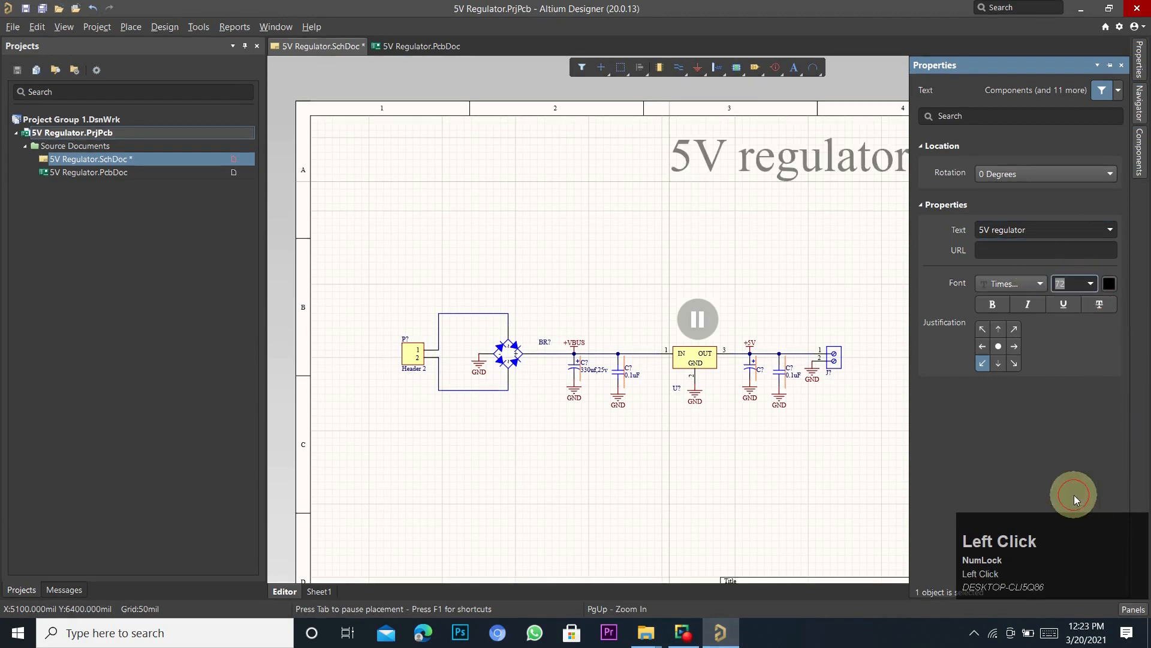
{"action": "left_click", "coordinate": [992, 305]}
{"action": "left_click", "coordinate": [1070, 304]}
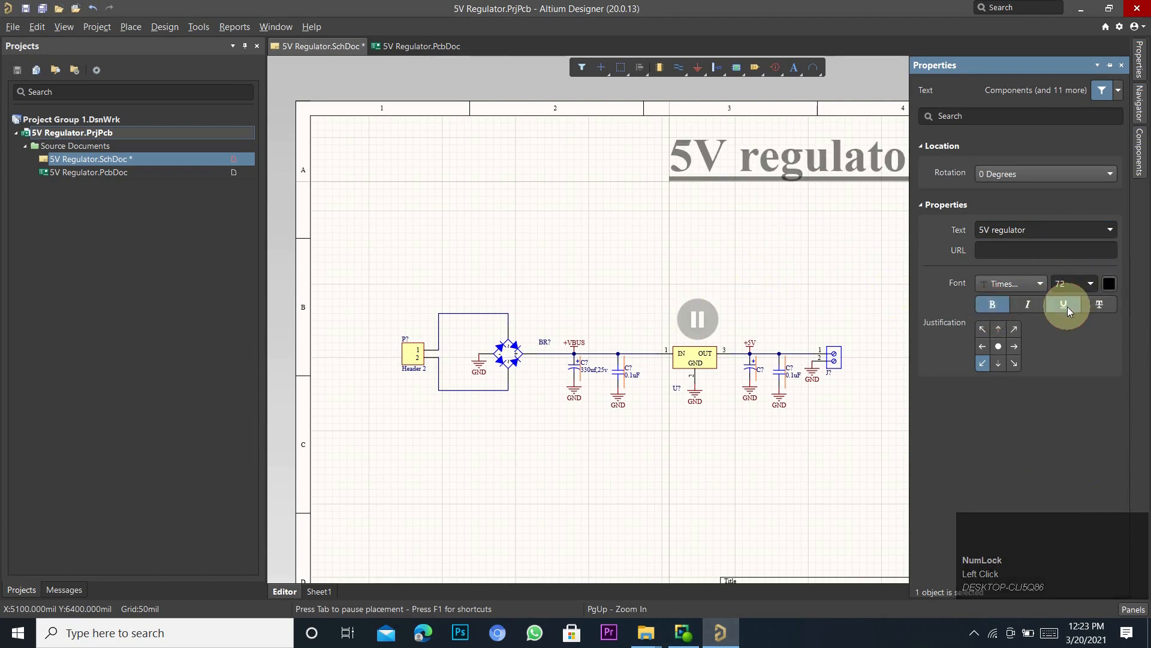
{"action": "left_click", "coordinate": [1067, 307]}
{"action": "left_click", "coordinate": [999, 347]}
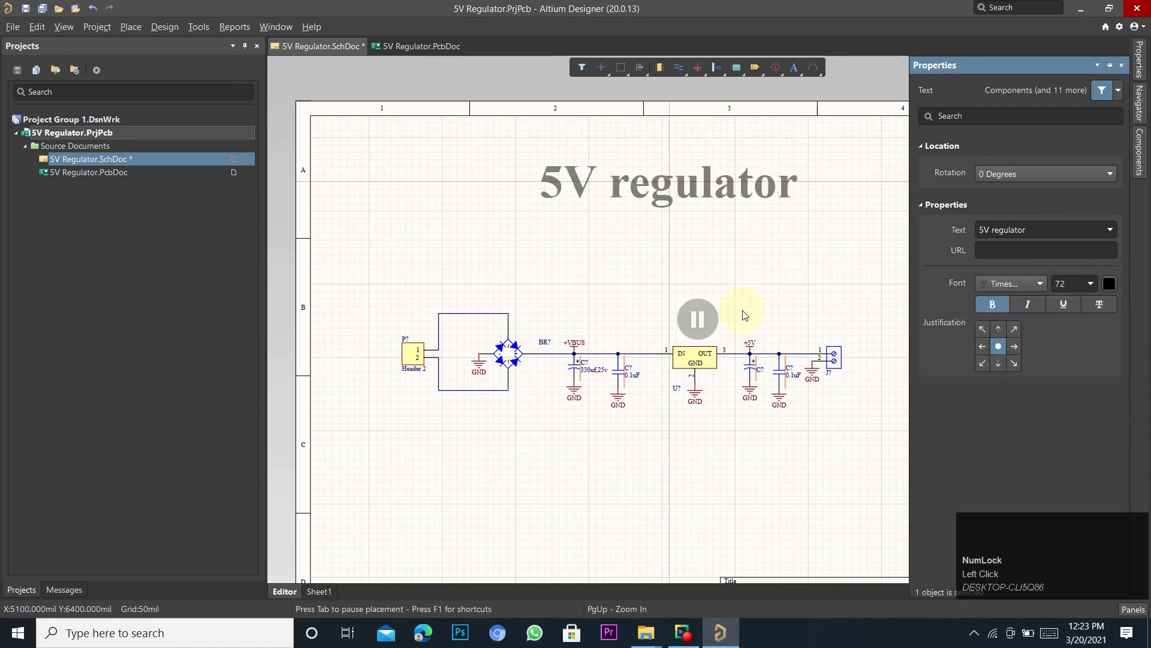
Place the '5V regulator' title centred above the circuit and save the schematic.
{"action": "left_click", "coordinate": [698, 319]}
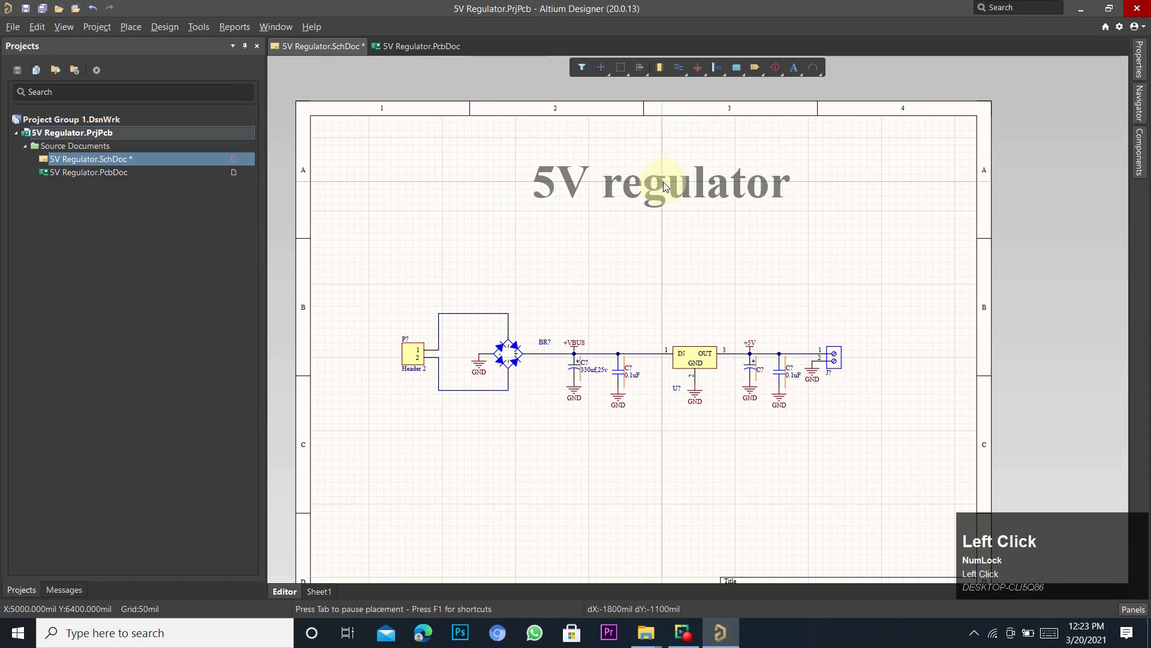
{"action": "left_click", "coordinate": [663, 182]}
{"action": "right_click", "coordinate": [828, 275]}
{"action": "left_click", "coordinate": [798, 244]}
{"action": "mouse_move", "coordinate": [845, 237]}
{"action": "right_mouse_down"}
{"action": "mouse_move", "coordinate": [798, 244]}
{"action": "mouse_move", "coordinate": [807, 257]}
{"action": "mouse_move", "coordinate": [780, 235]}
{"action": "right_mouse_up"}
{"action": "scroll", "coordinate": [817, 236], "scroll_direction": "down", "scroll_amount": 2, "text": "ctrl"}
{"action": "left_click_drag", "start_coordinate": [670, 176], "coordinate": [671, 184]}
{"action": "right_click_drag", "start_coordinate": [776, 196], "coordinate": [748, 242]}
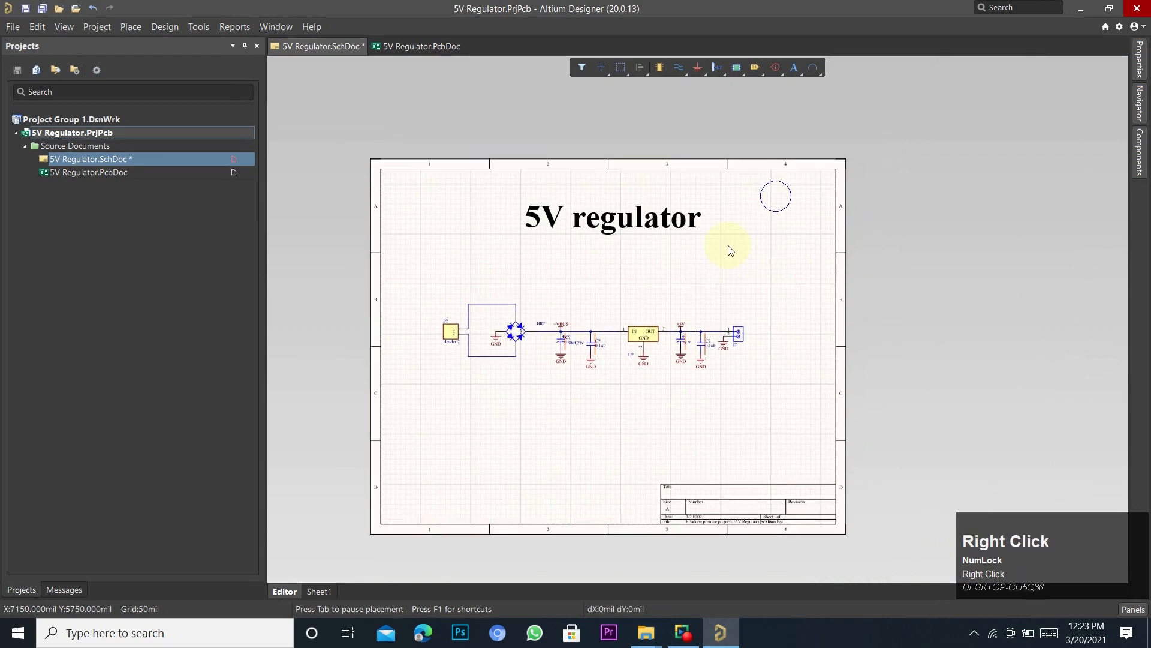
{"action": "left_click", "coordinate": [42, 9]}
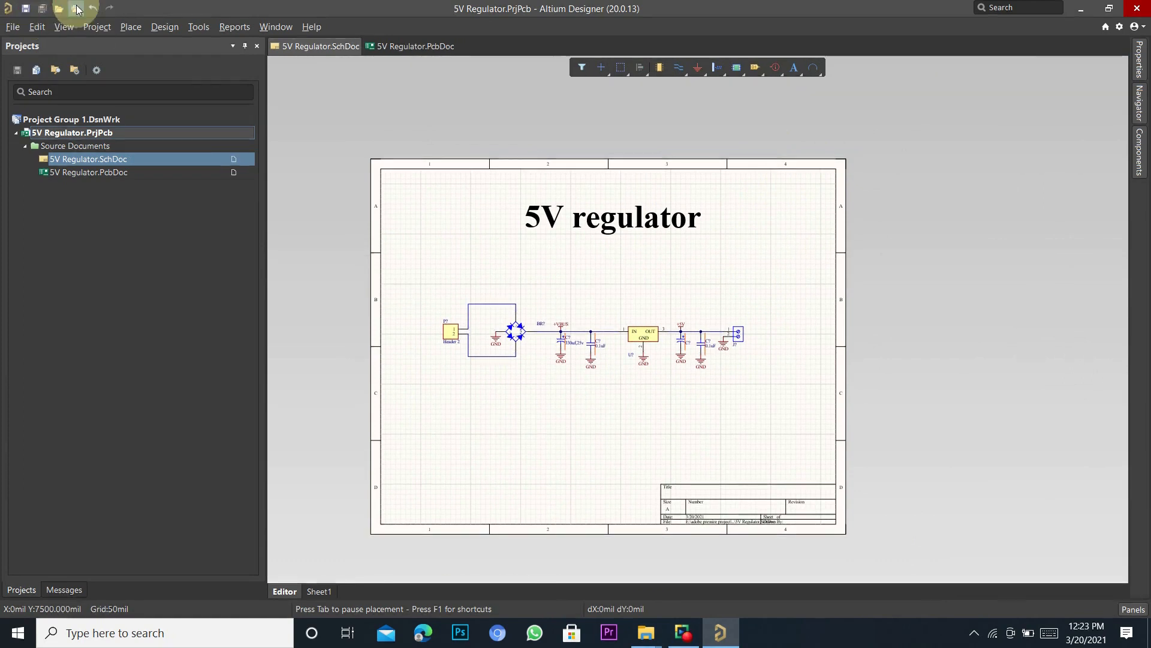
Run Annotate Schematics, update the changes list, and validate and execute the ECO.
{"action": "left_click", "coordinate": [196, 27]}
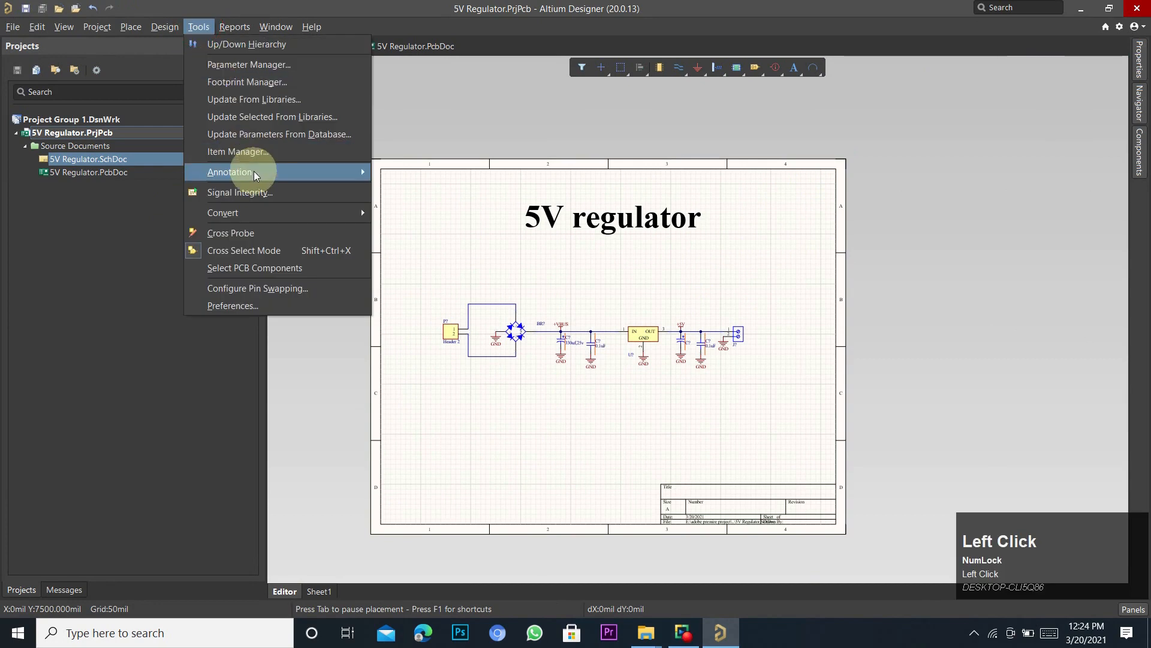
{"action": "mouse_move", "coordinate": [342, 172]}
{"action": "left_click", "coordinate": [407, 172]}
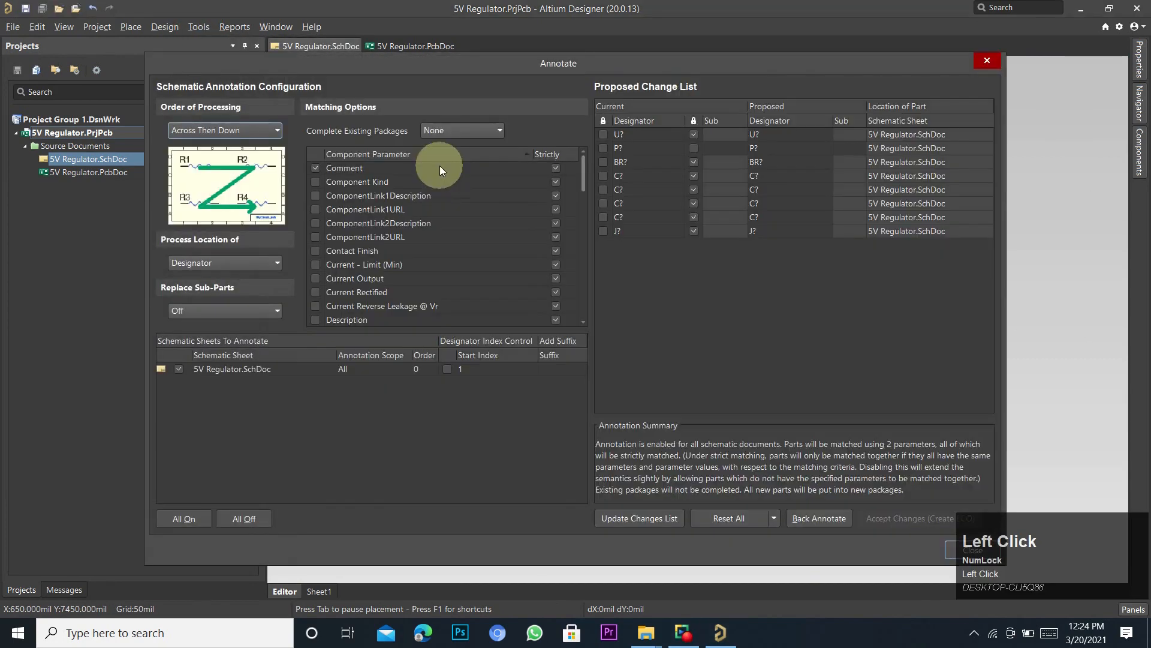
{"action": "left_click", "coordinate": [647, 523]}
{"action": "left_click", "coordinate": [676, 355]}
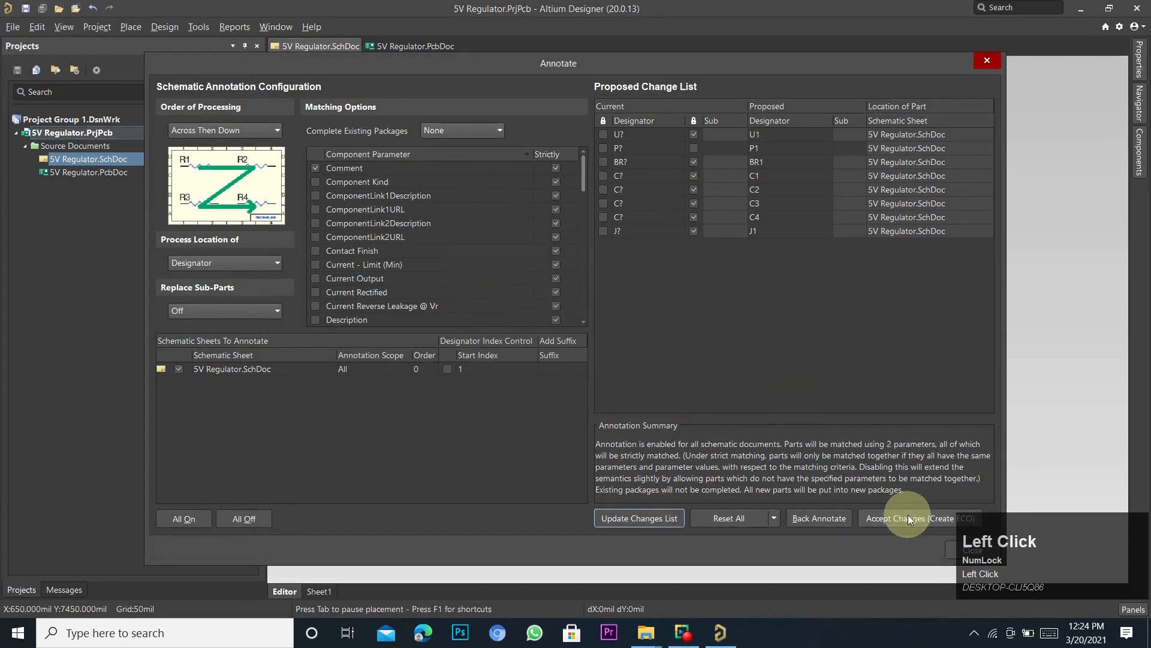
{"action": "left_click", "coordinate": [911, 519]}
{"action": "left_click", "coordinate": [207, 500]}
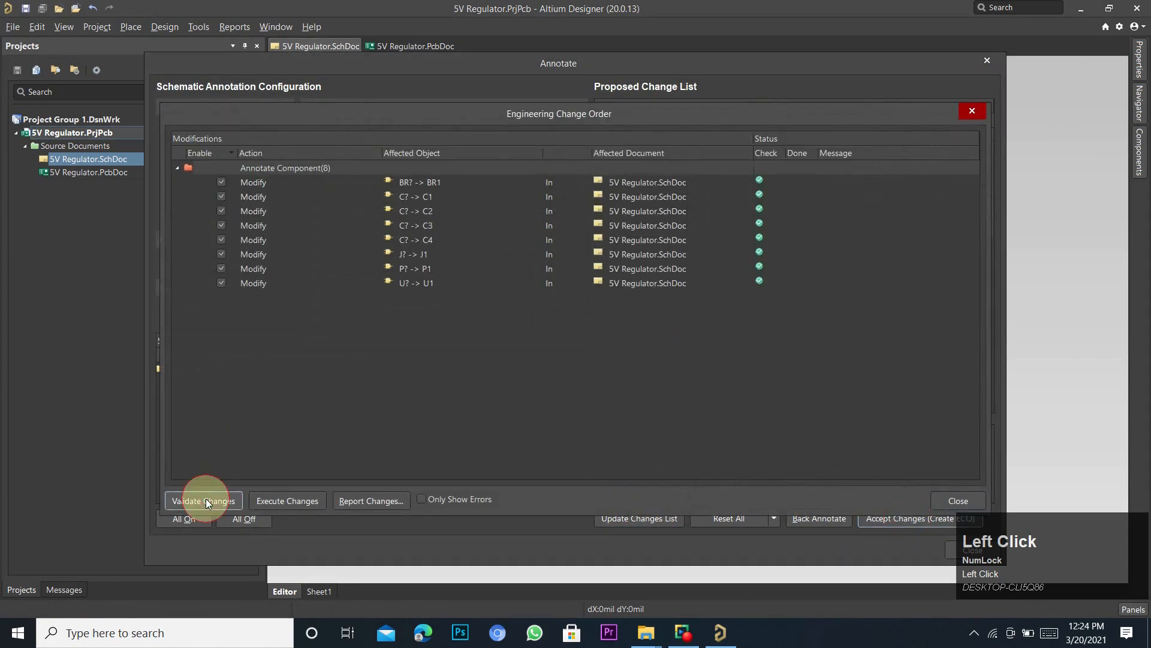
{"action": "left_click", "coordinate": [282, 501]}
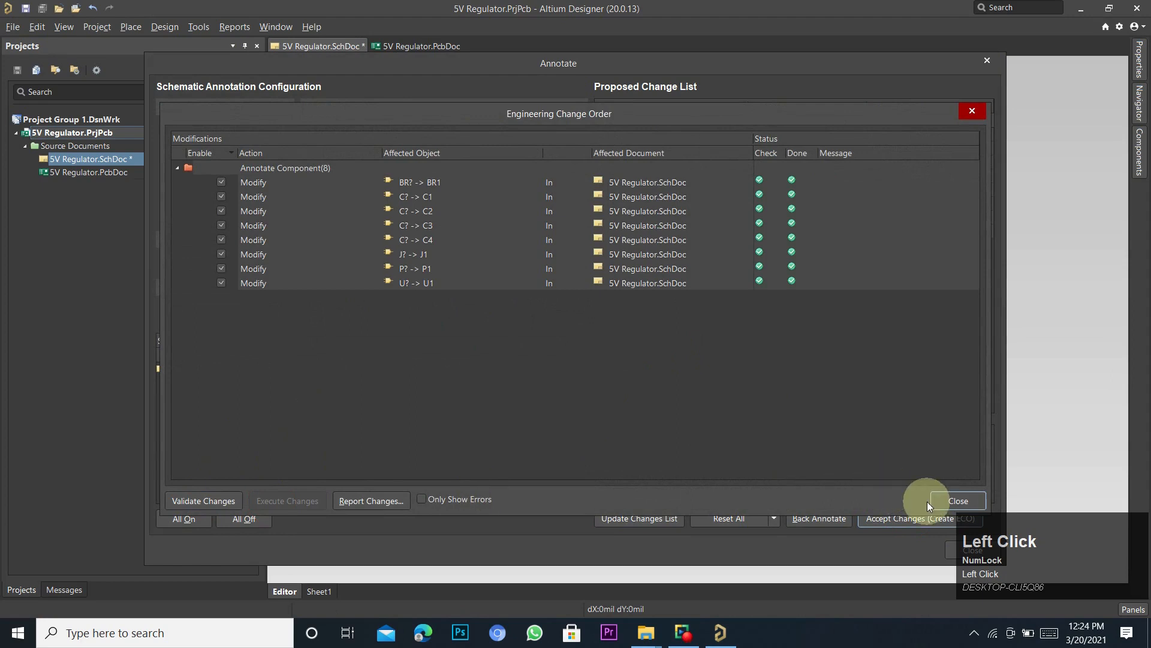
{"action": "left_click", "coordinate": [930, 500]}
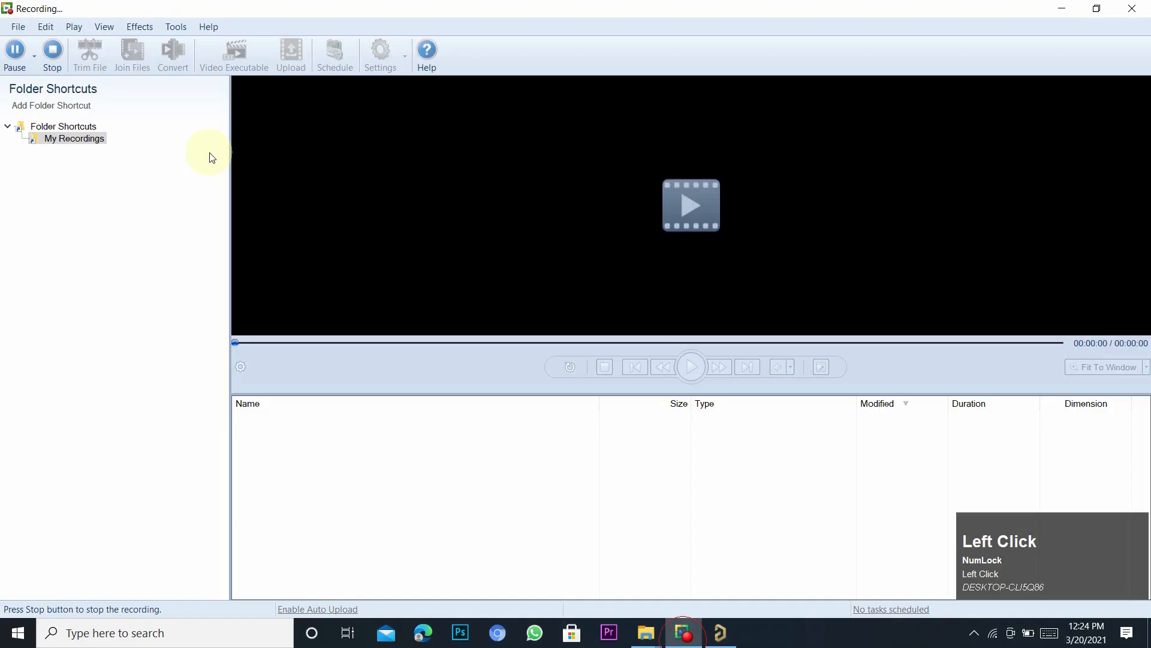
Accept the annotation again, dismiss the no-changes notice, close Annotate and save.
{"action": "left_click", "coordinate": [683, 633]}
{"action": "left_click", "coordinate": [15, 51]}
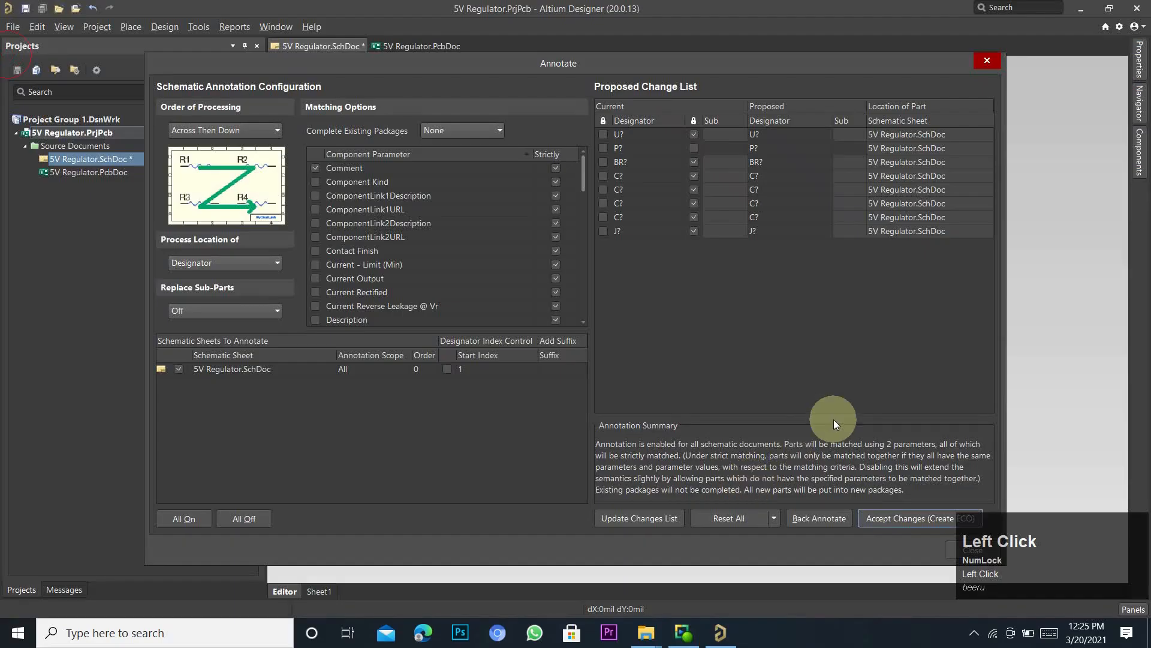
{"action": "left_click", "coordinate": [899, 521]}
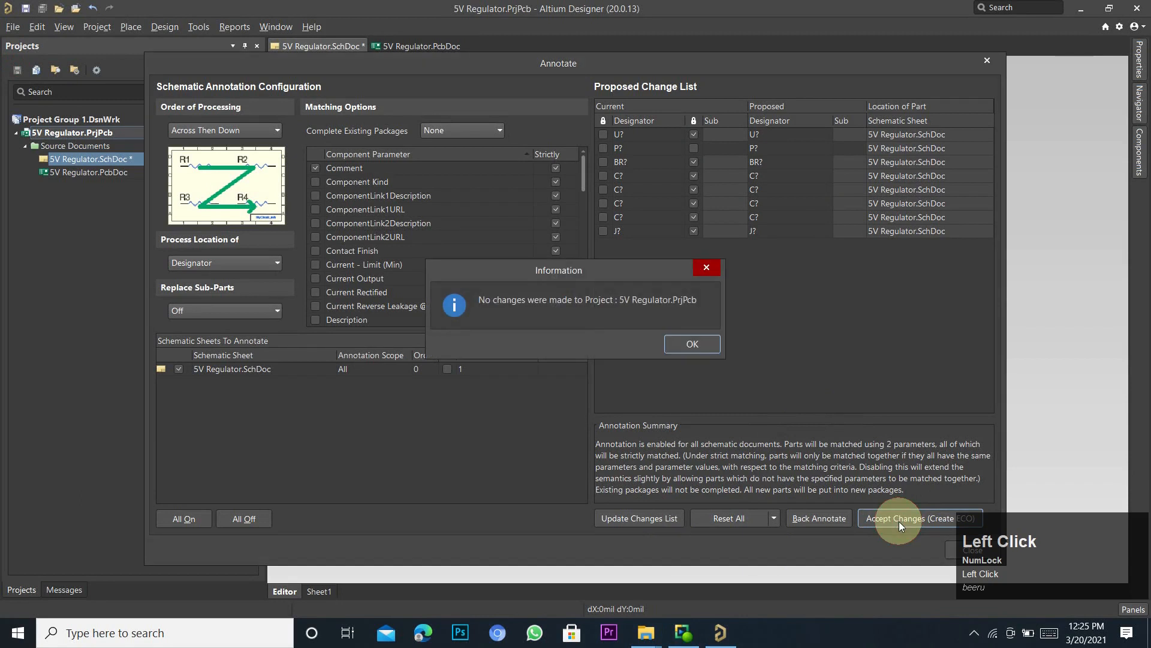
{"action": "left_click", "coordinate": [681, 350]}
{"action": "left_click", "coordinate": [952, 549]}
{"action": "left_click", "coordinate": [39, 7]}
Update 5V Regulator.PcbDoc from the schematic, validating and executing the nets and P1 footprint.
{"action": "left_click", "coordinate": [171, 30]}
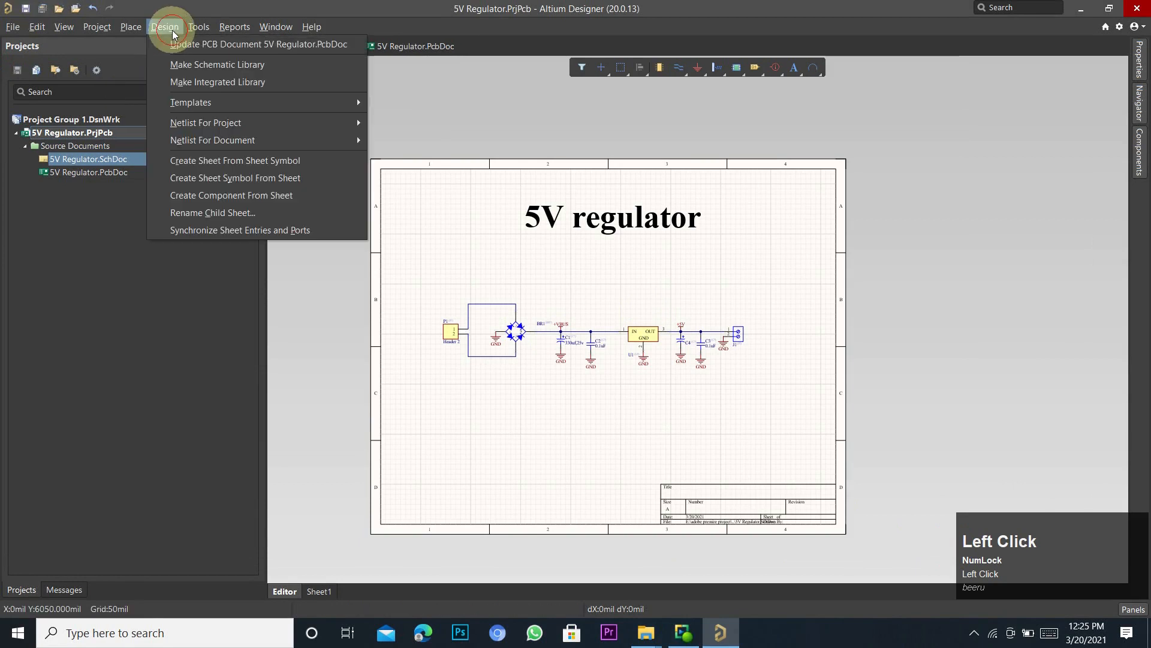
{"action": "left_click", "coordinate": [174, 41]}
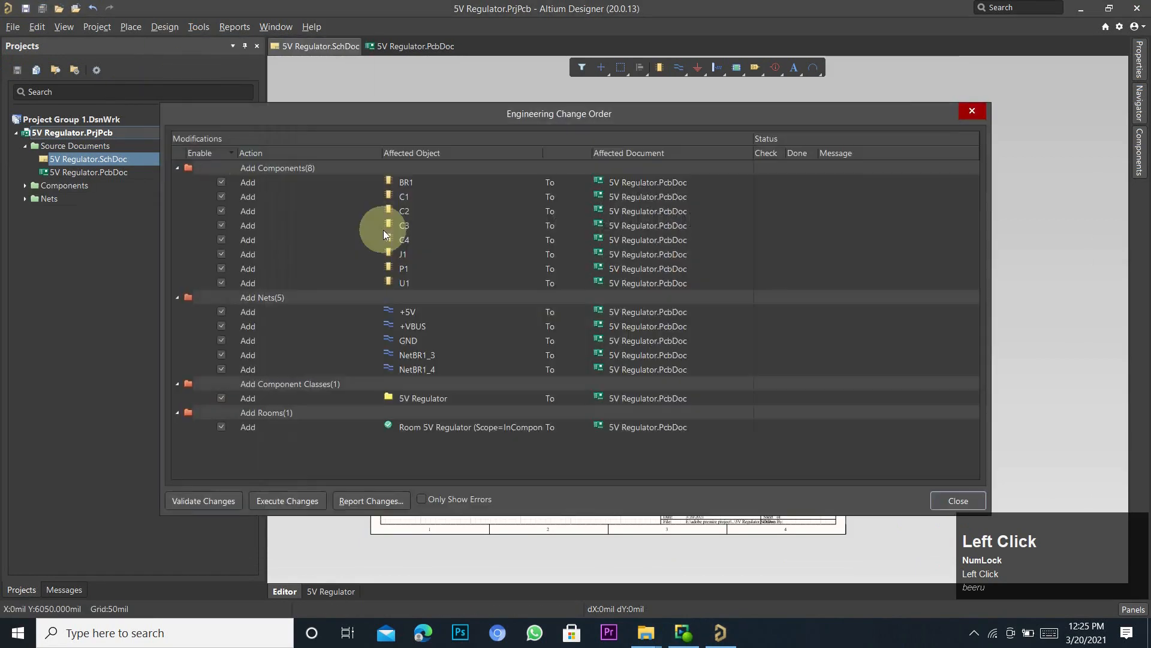
{"action": "left_click", "coordinate": [218, 500]}
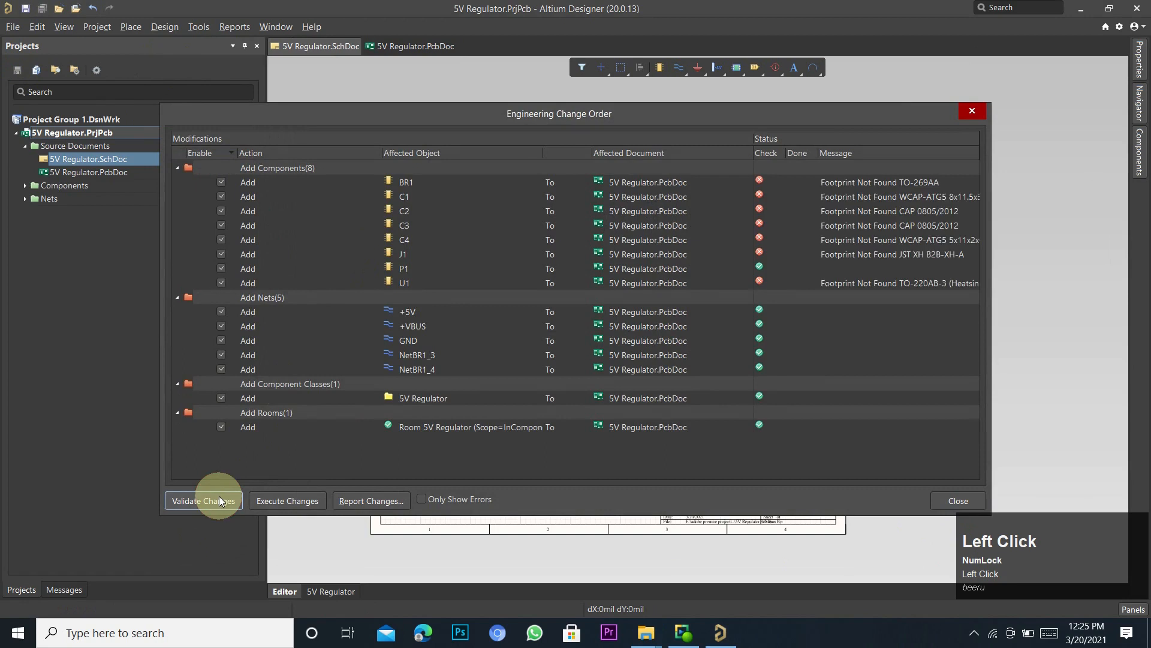
{"action": "left_click_drag", "start_coordinate": [991, 205], "coordinate": [1059, 204]}
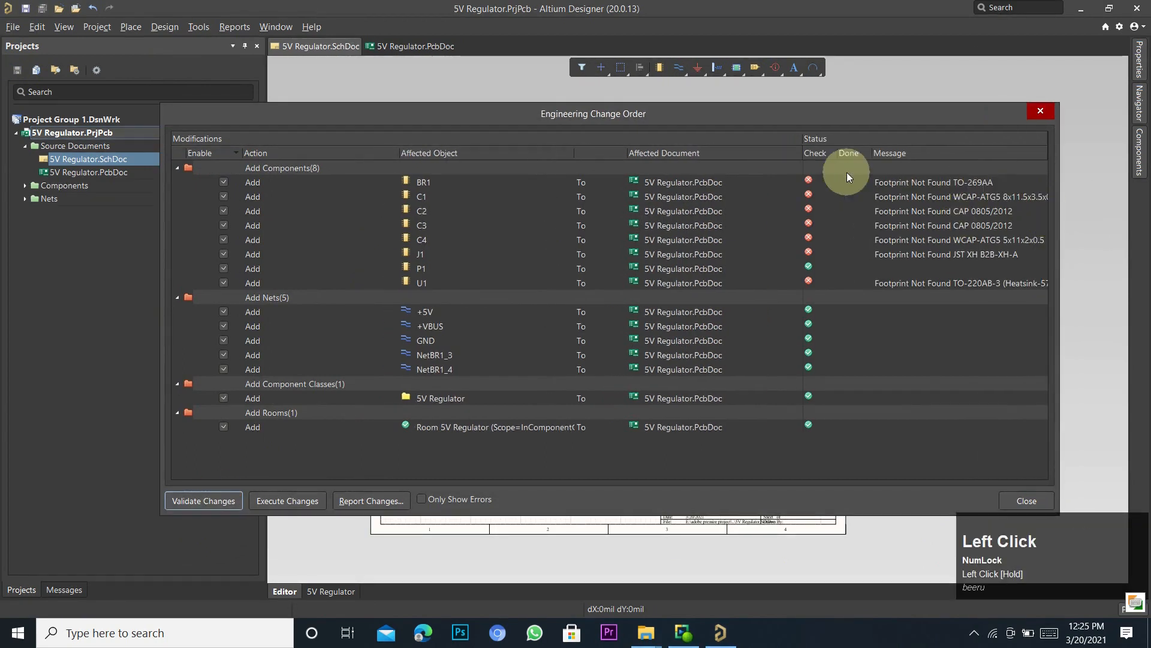
{"action": "left_click_drag", "start_coordinate": [804, 157], "coordinate": [761, 163]}
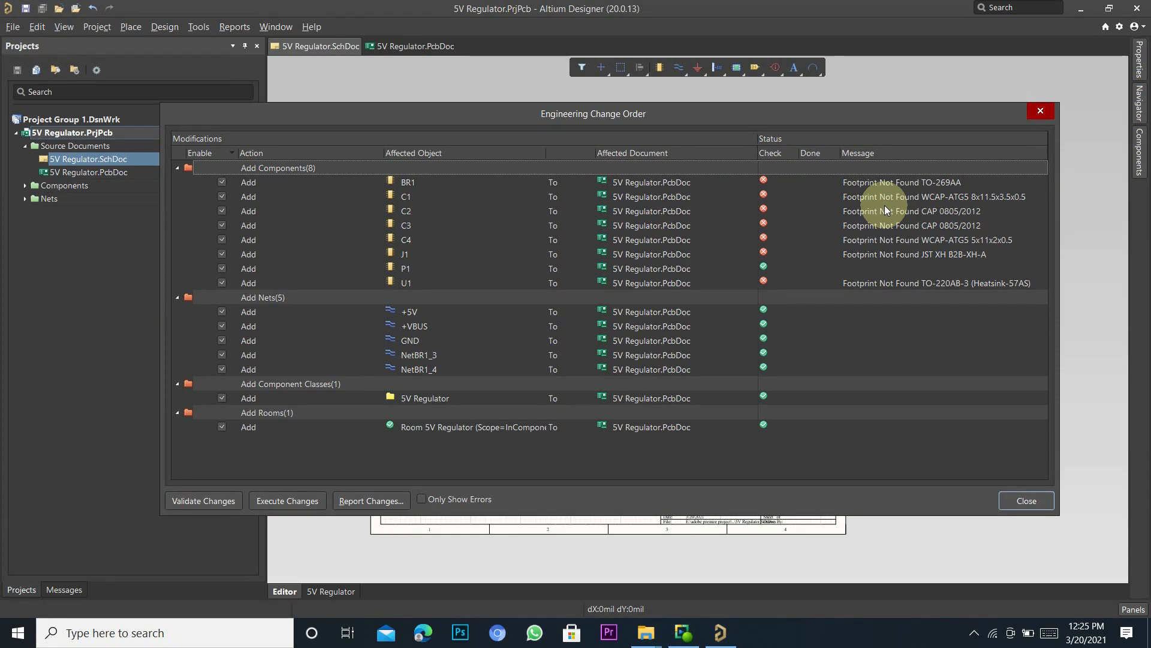
{"action": "left_click", "coordinate": [272, 499]}
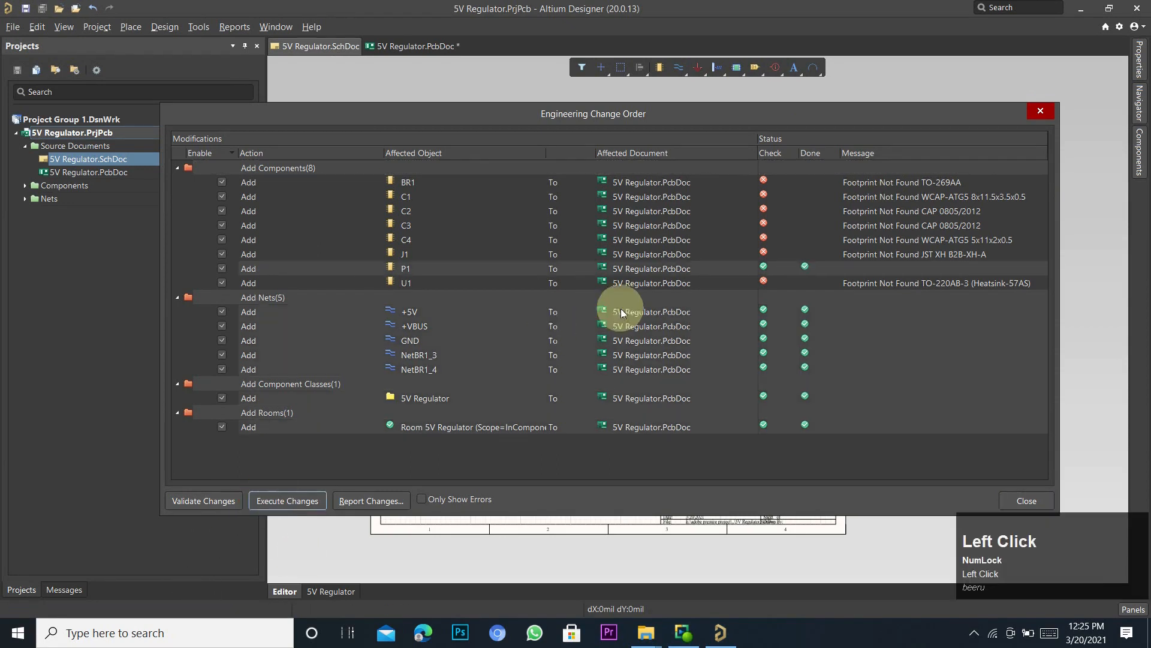
{"action": "left_click", "coordinate": [1018, 503]}
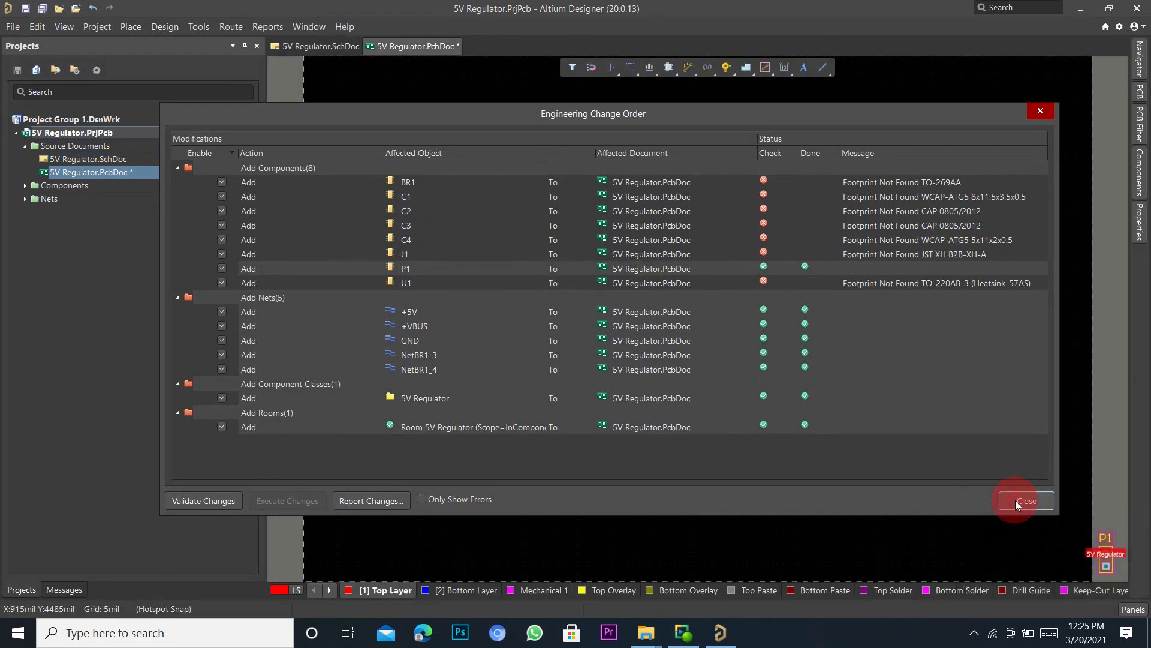
{"action": "right_click_drag", "start_coordinate": [943, 429], "coordinate": [712, 376]}
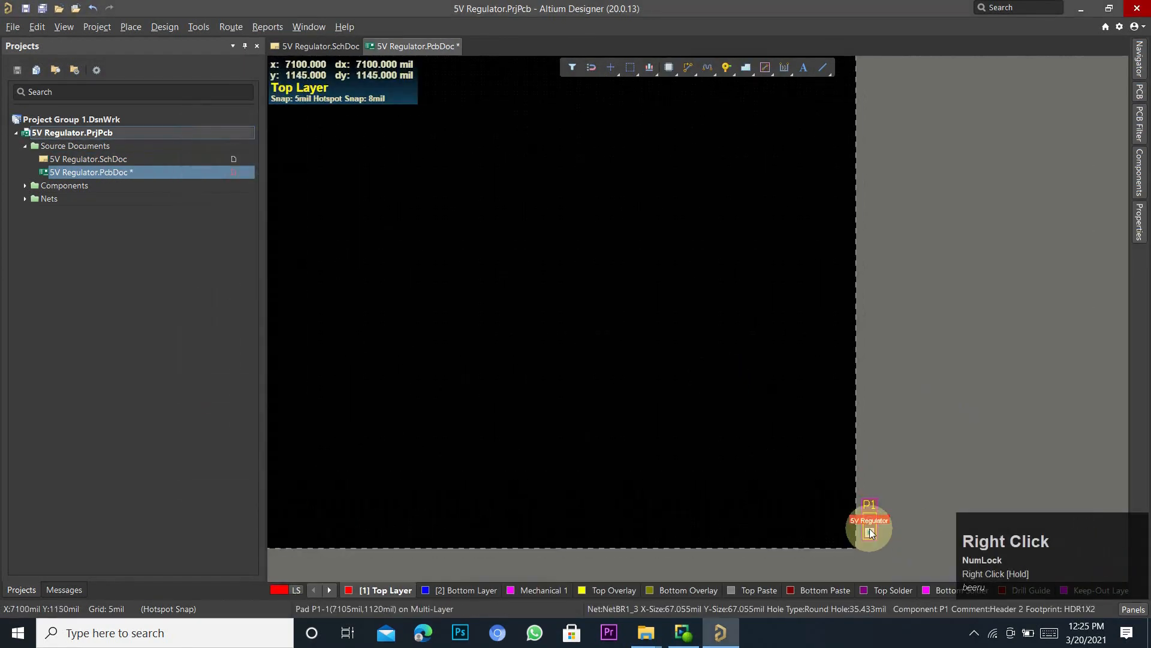
Undo the P1 placement on the PCB and save the PCB document.
{"action": "left_click", "coordinate": [951, 277]}
{"action": "key", "text": "ctrl+z"}
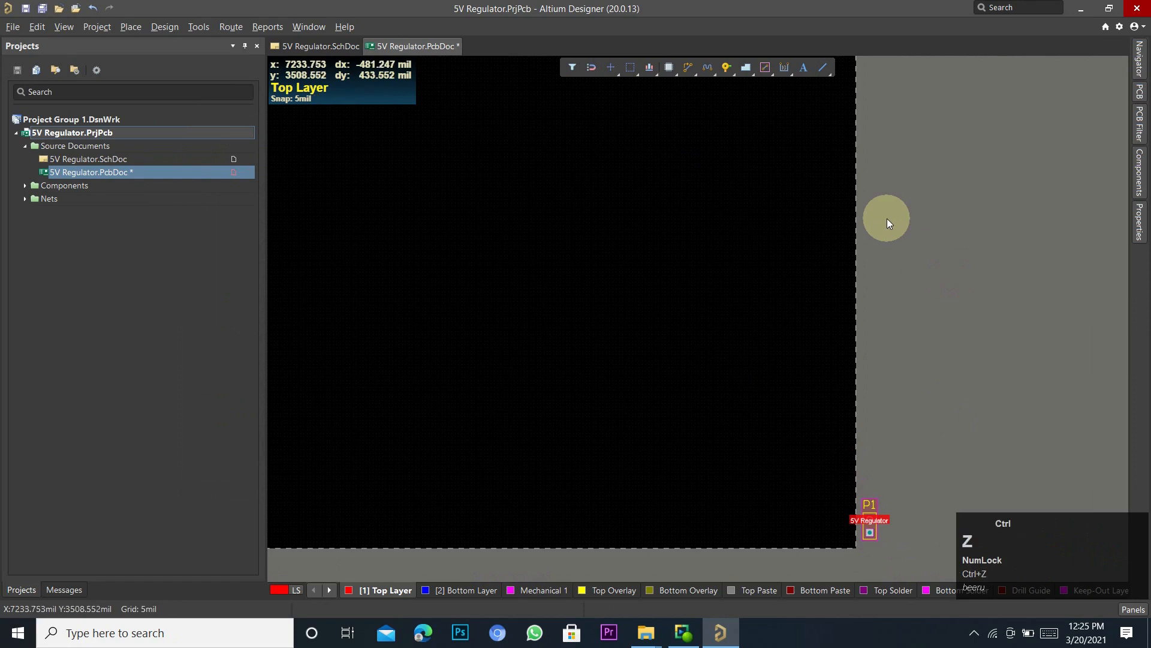
{"action": "left_click", "coordinate": [896, 258]}
{"action": "right_click_drag", "start_coordinate": [725, 270], "coordinate": [793, 351]}
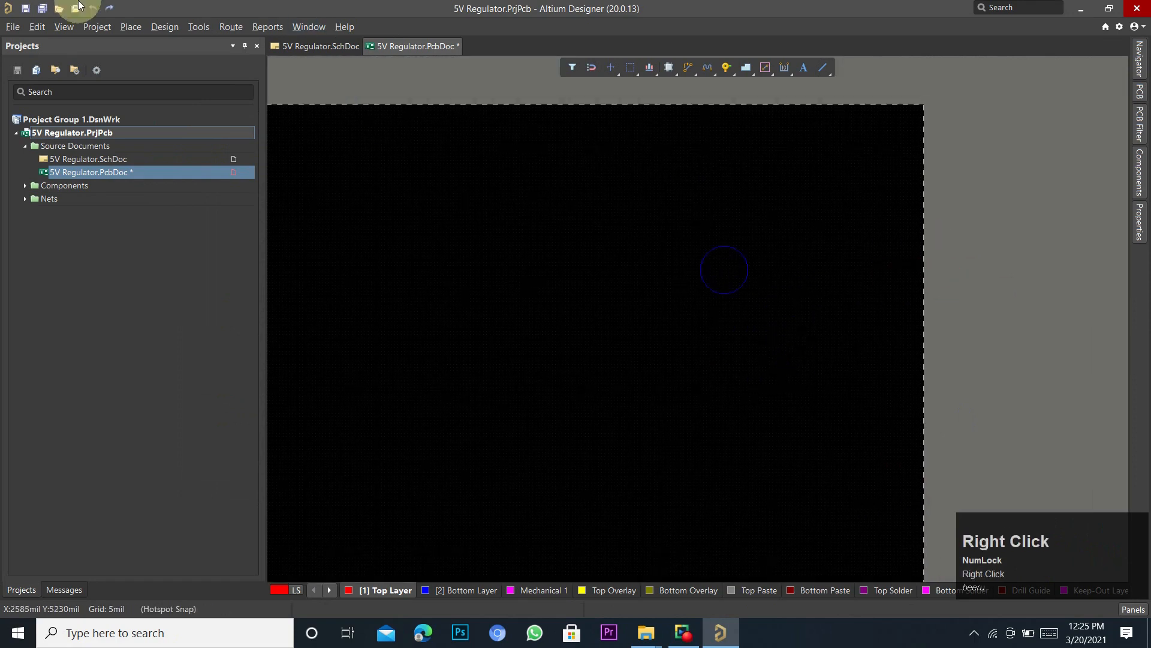
{"action": "left_click", "coordinate": [25, 8]}
Back on the schematic, show the AVR(MCU)-PC2-60145911_Ver1.1.IntLib parts in the Components panel.
{"action": "left_click", "coordinate": [117, 162]}
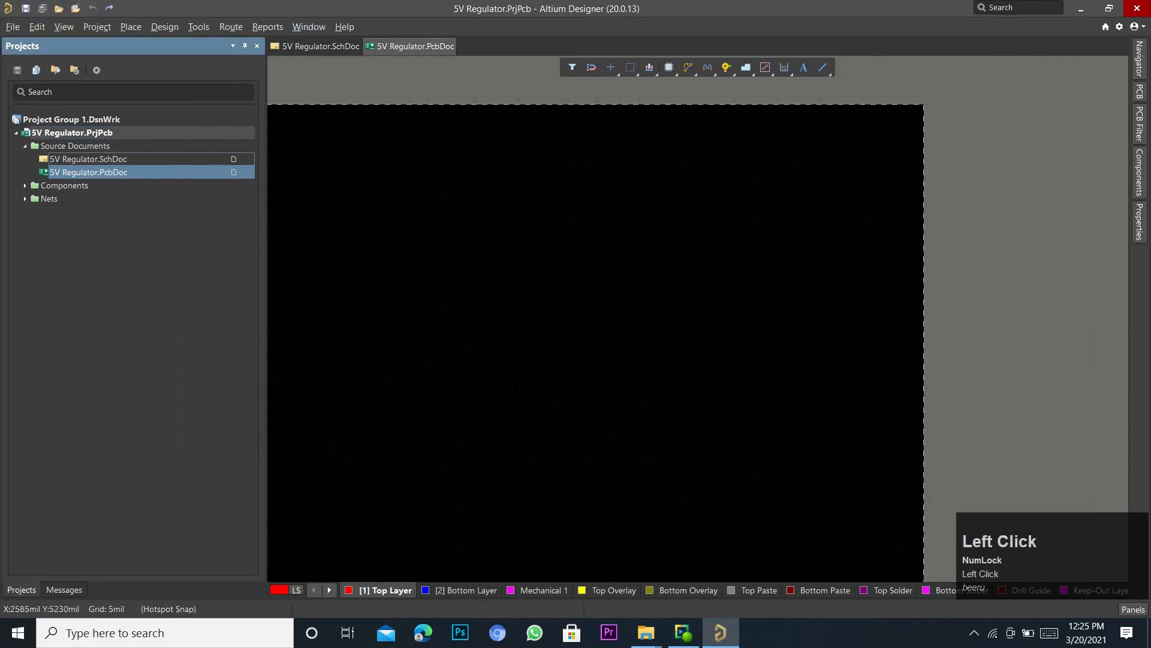
{"action": "right_click_drag", "start_coordinate": [535, 286], "coordinate": [559, 249]}
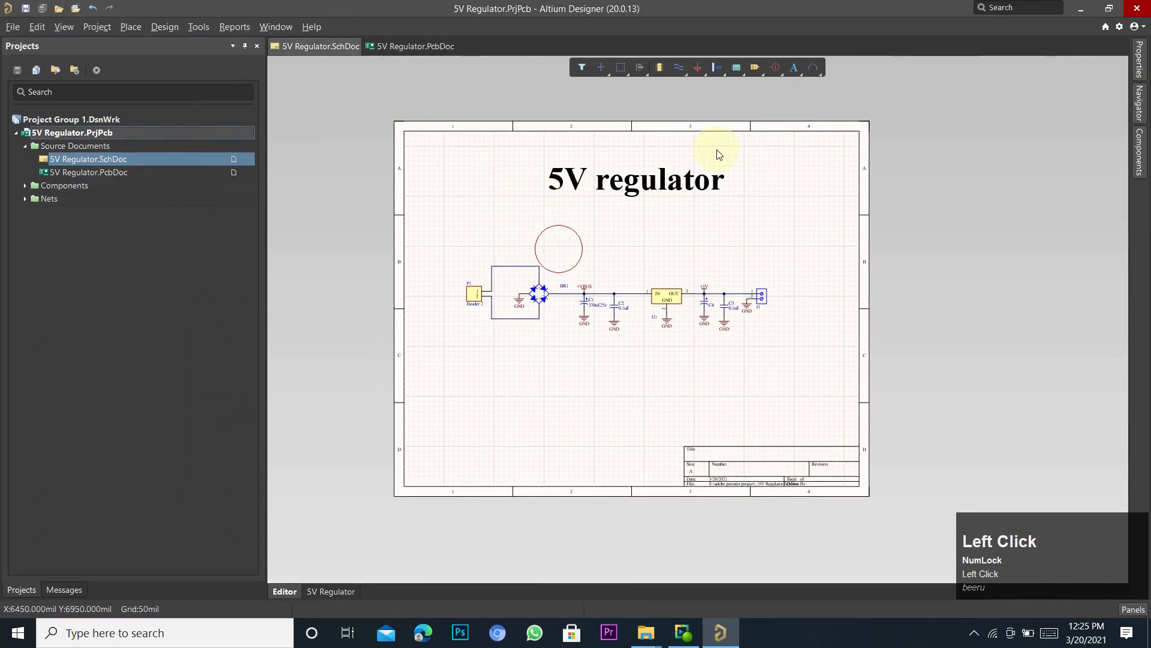
{"action": "left_click", "coordinate": [1139, 153]}
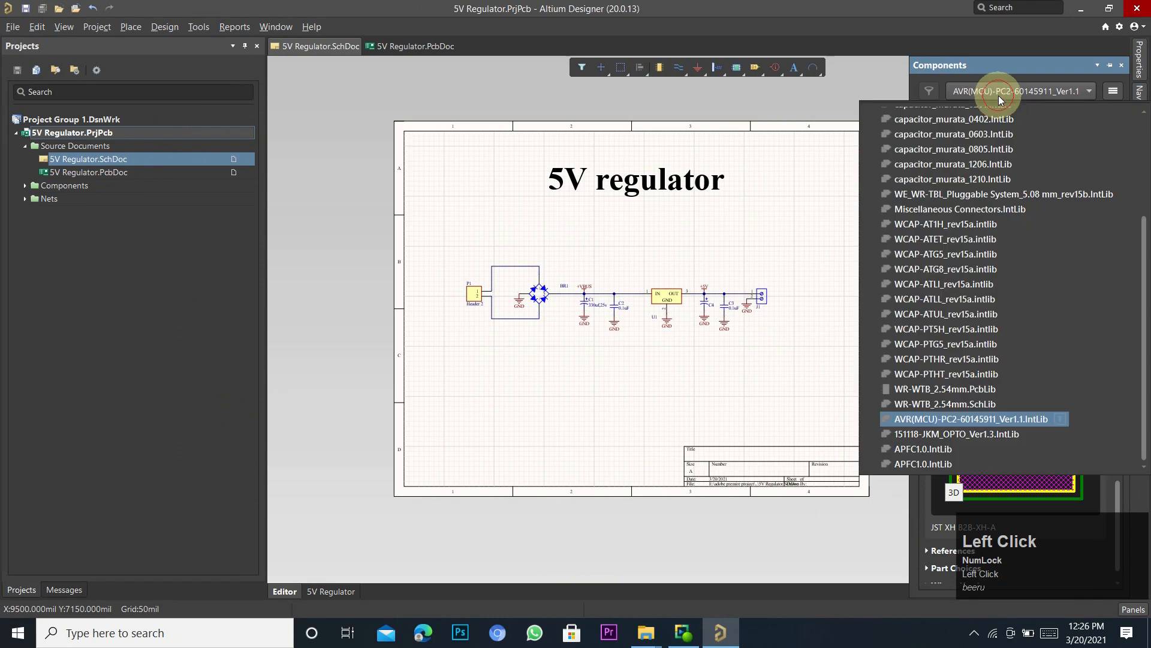
{"action": "left_click", "coordinate": [998, 95]}
{"action": "scroll", "coordinate": [966, 143], "scroll_direction": "up", "scroll_amount": 1}
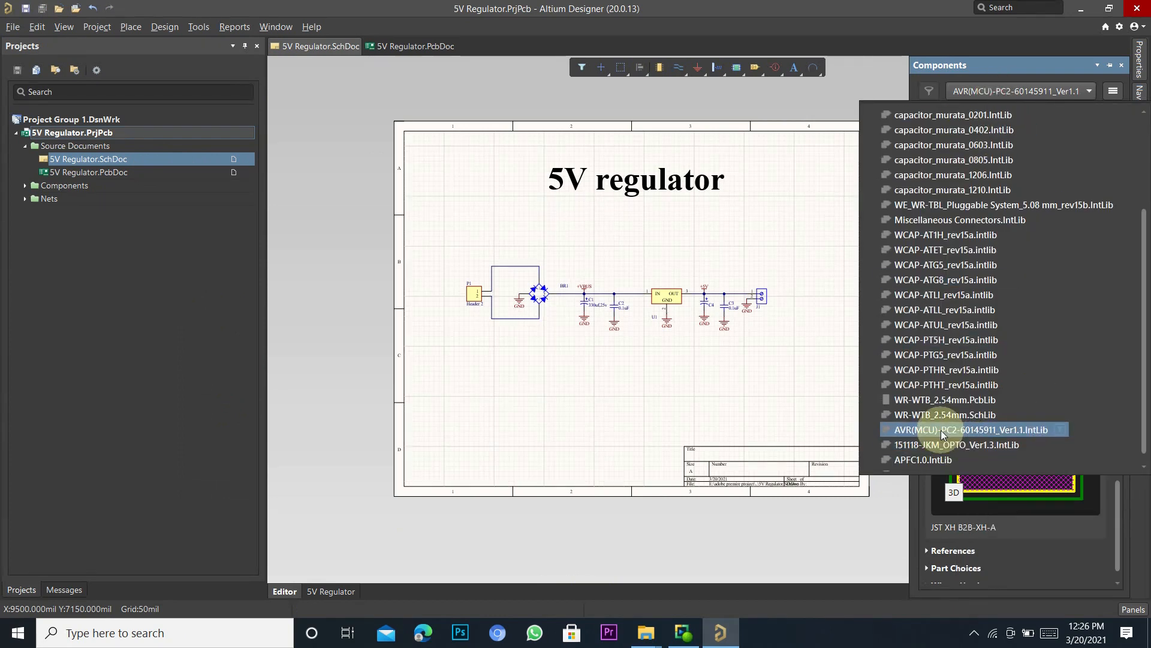
{"action": "left_click", "coordinate": [621, 379]}
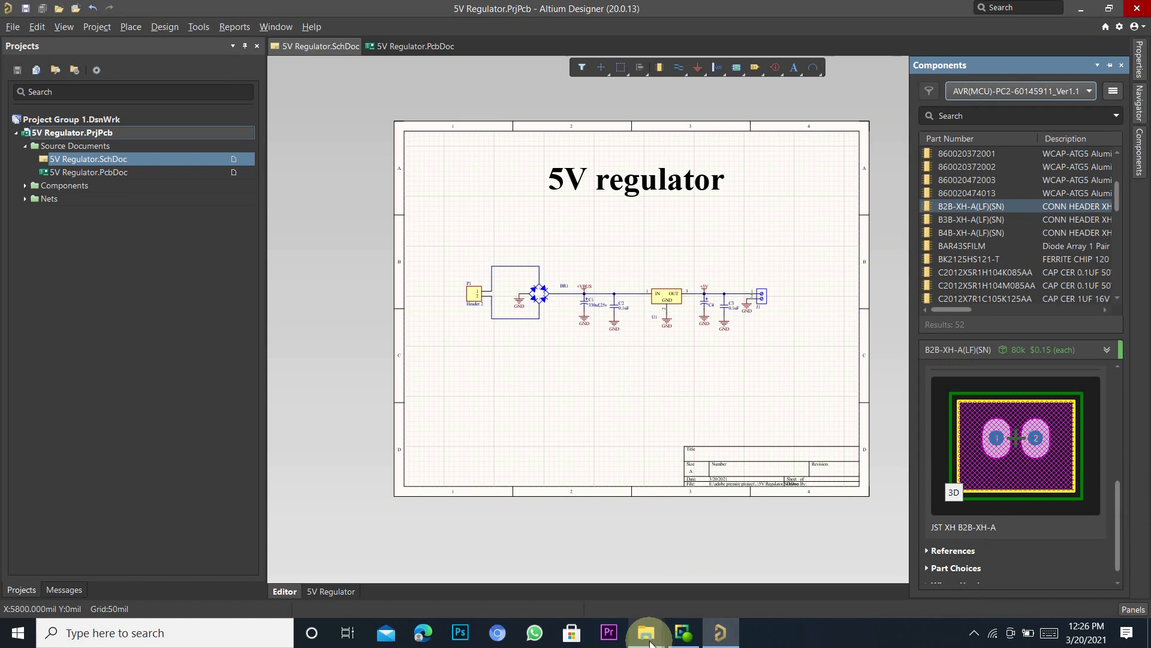
{"action": "left_click", "coordinate": [651, 642]}
Copy the LIBRARY folder from the AVR(MCU)-PC2-60145911_Ver1.2 project folder.
{"action": "left_click", "coordinate": [666, 571]}
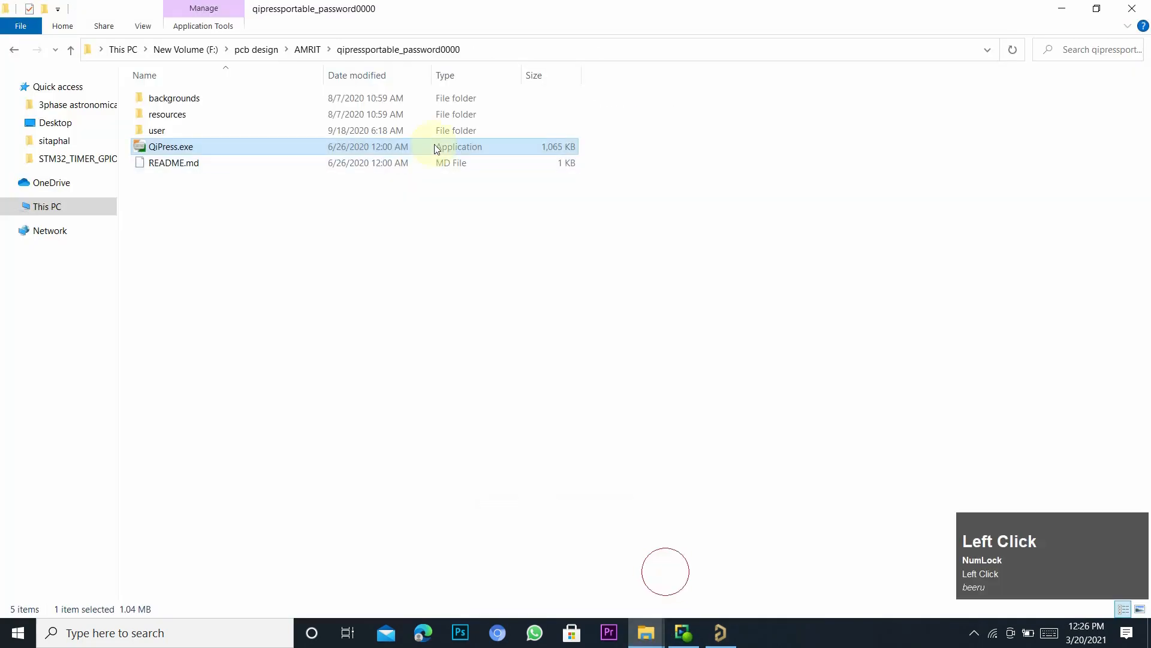
{"action": "left_click", "coordinate": [302, 50]}
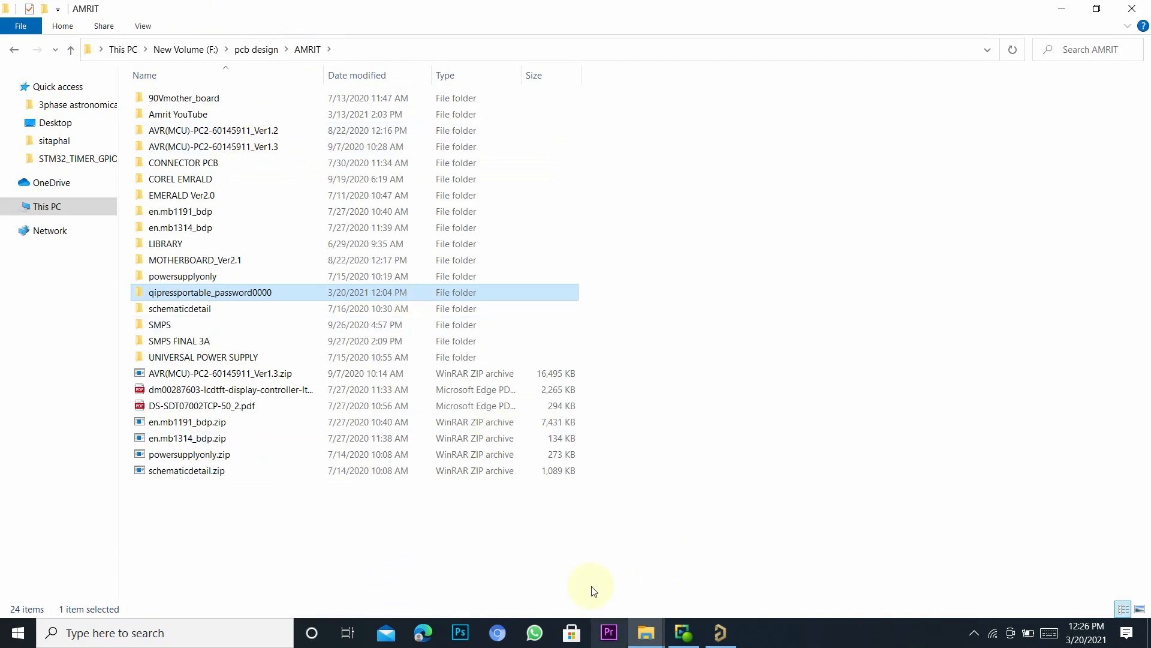
{"action": "double_click", "coordinate": [255, 133]}
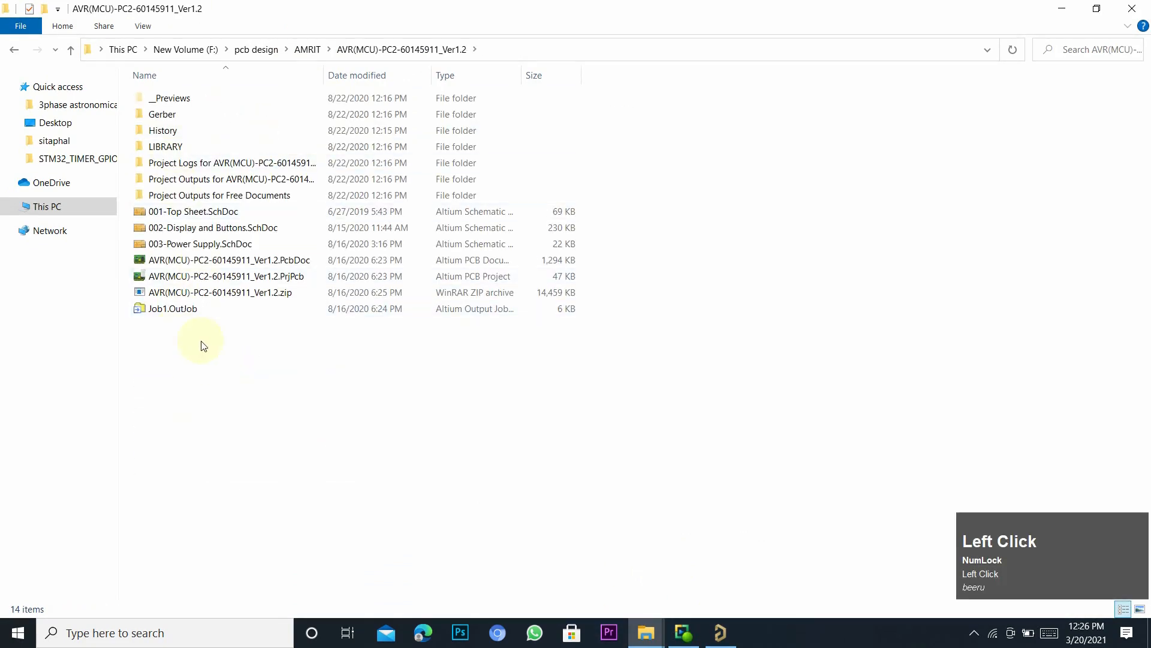
{"action": "left_click", "coordinate": [182, 148]}
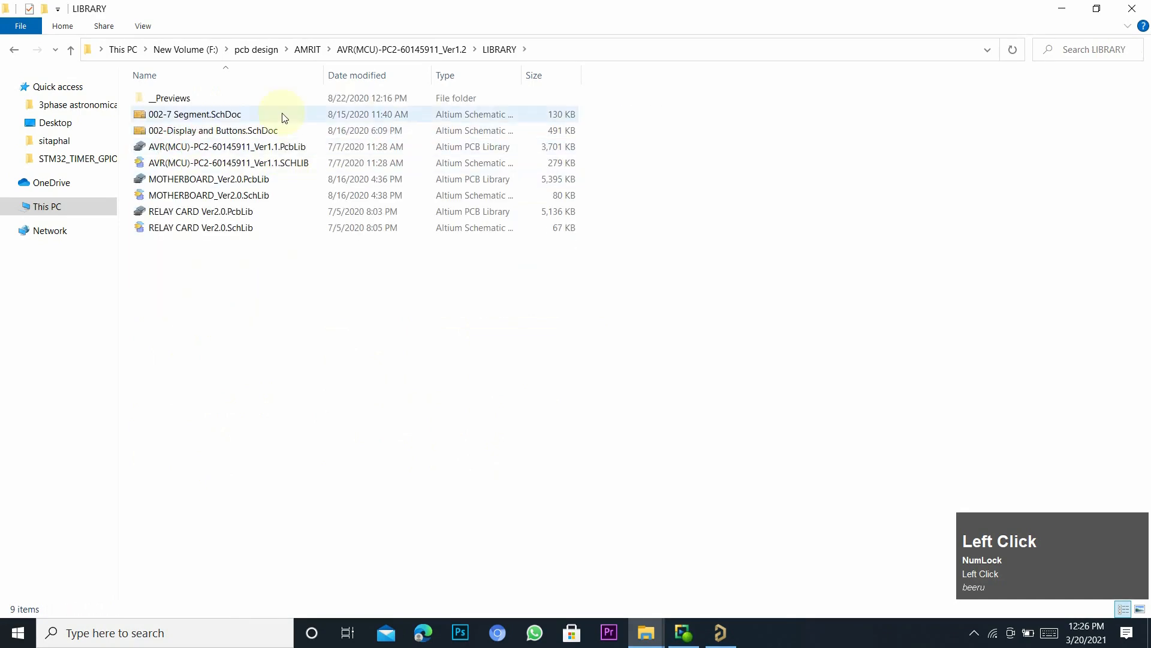
{"action": "left_click", "coordinate": [69, 51]}
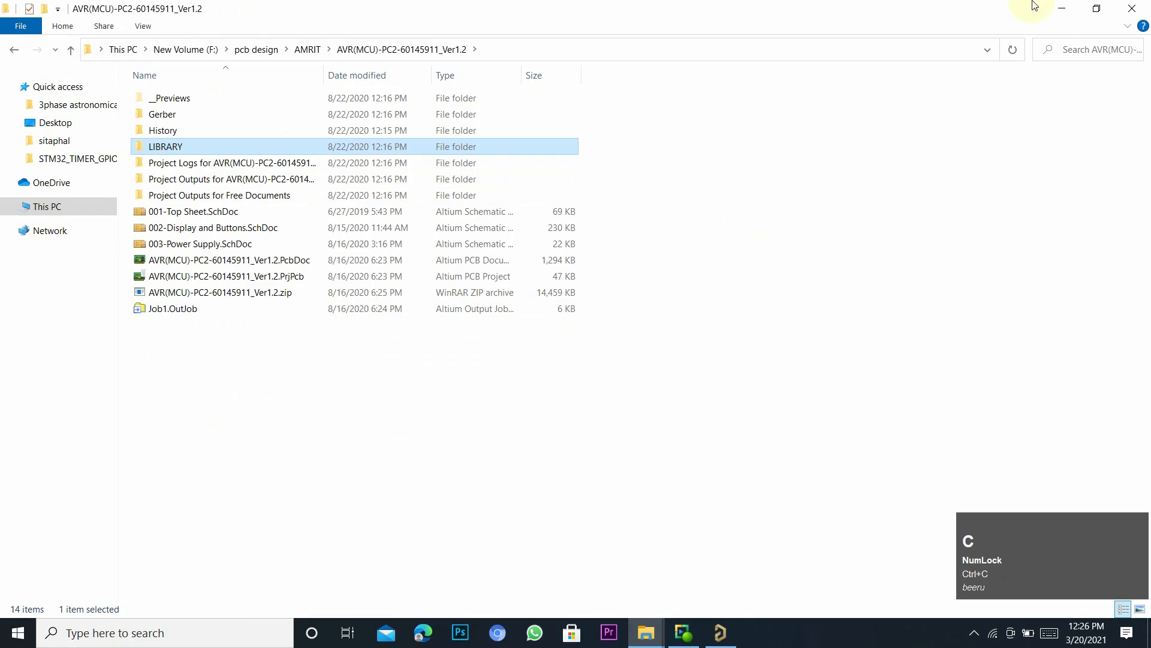
{"action": "left_click", "coordinate": [1133, 8]}
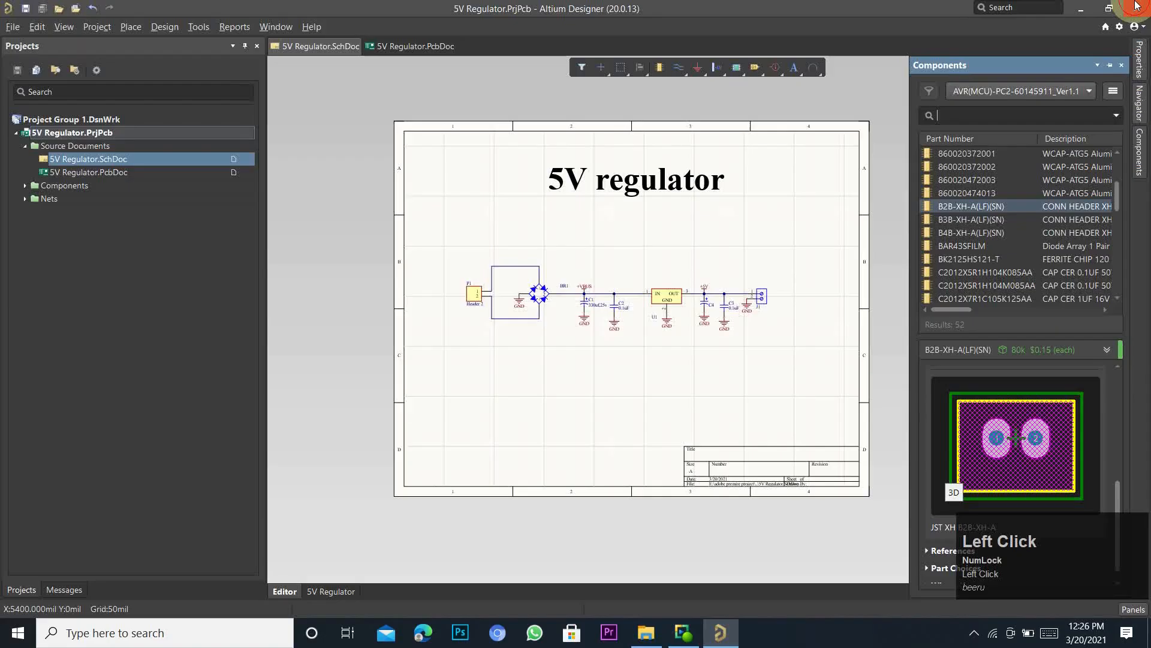
Paste it into the Altium\Project\5V Regulator folder and return to Altium.
{"action": "left_click", "coordinate": [645, 633]}
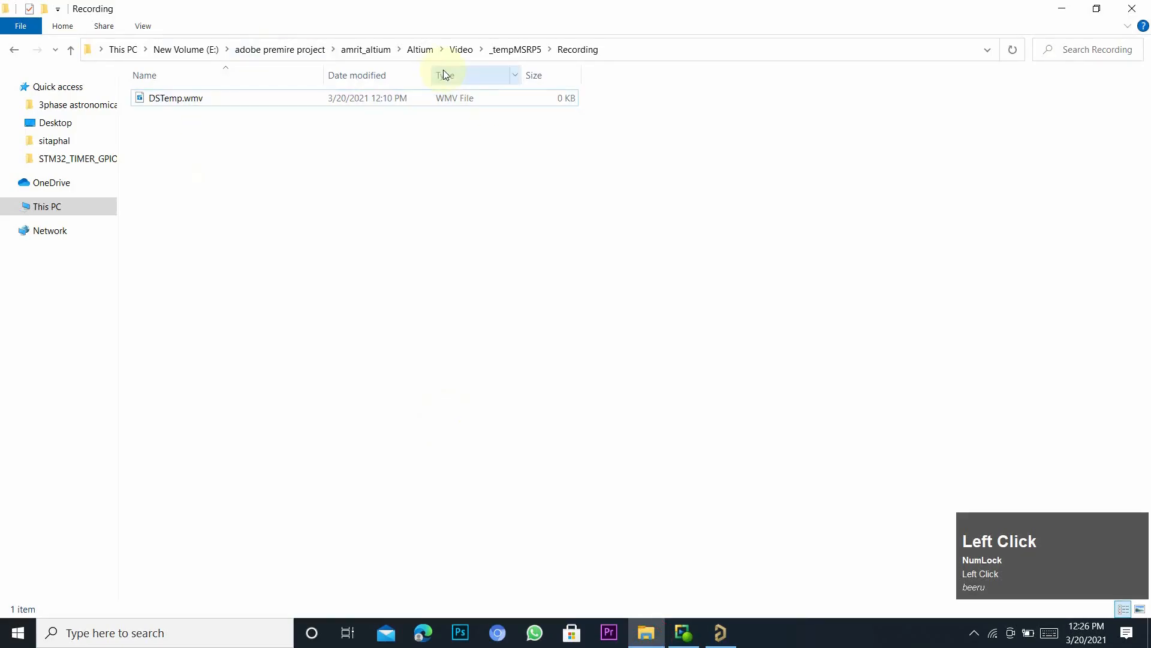
{"action": "left_click", "coordinate": [427, 54]}
{"action": "double_click", "coordinate": [161, 97]}
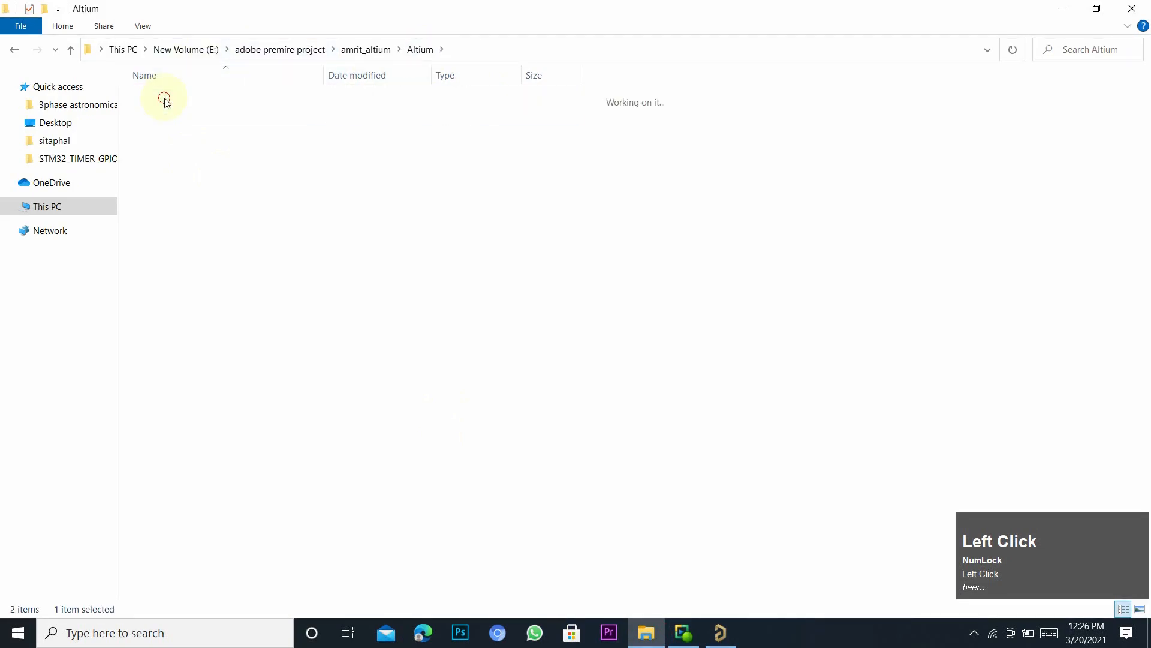
{"action": "double_click", "coordinate": [190, 99]}
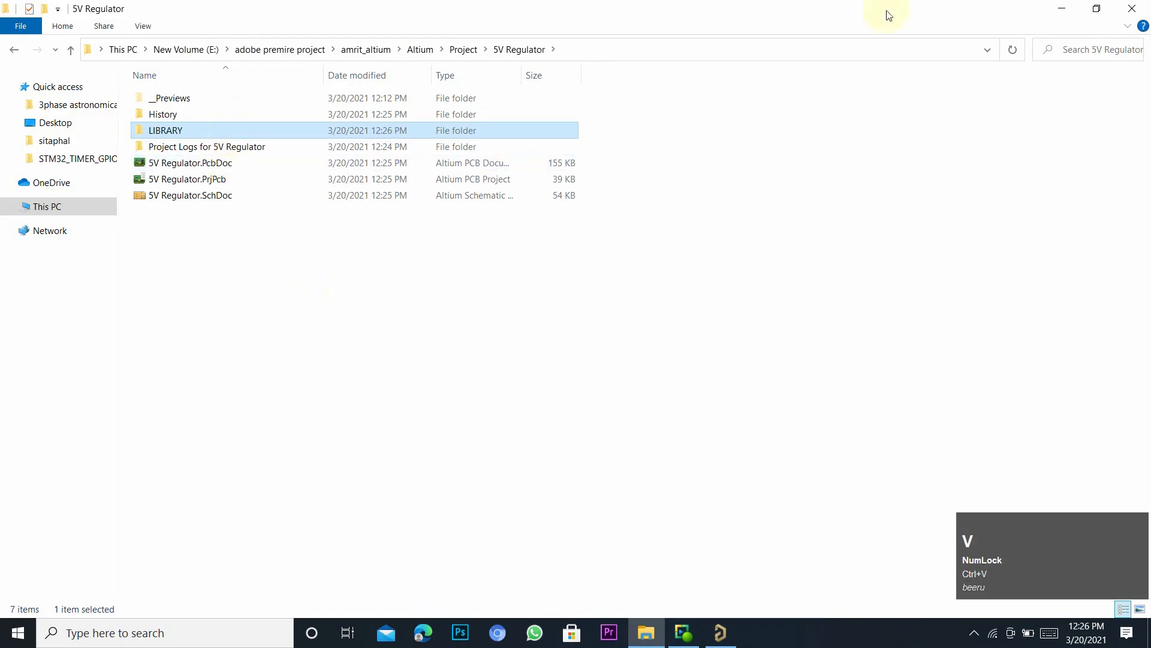
{"action": "left_click", "coordinate": [1060, 7]}
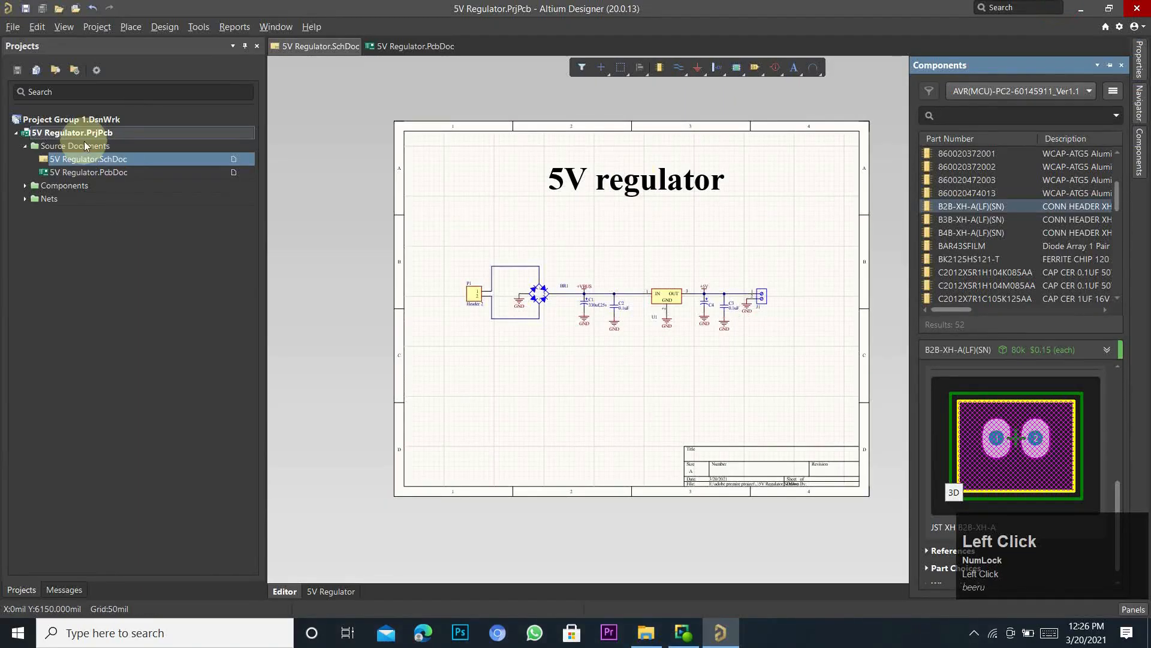
Add the AVR schematic and PCB library files from LIBRARY to 5V Regulator.PrjPcb.
{"action": "right_click", "coordinate": [88, 134]}
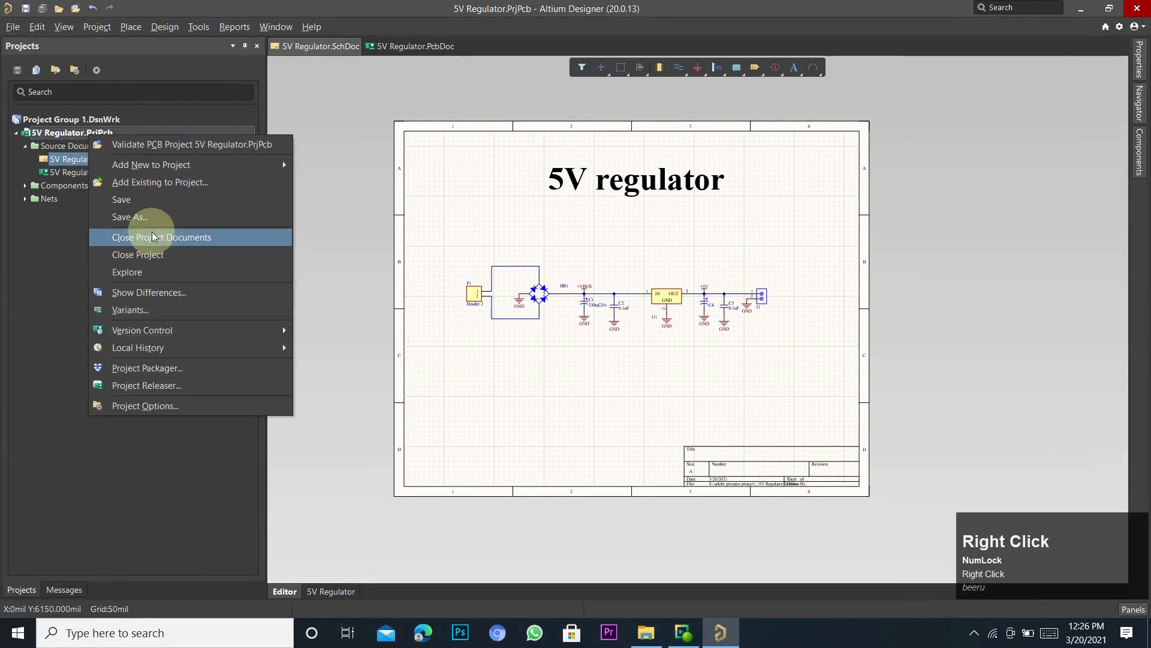
{"action": "left_click", "coordinate": [161, 183]}
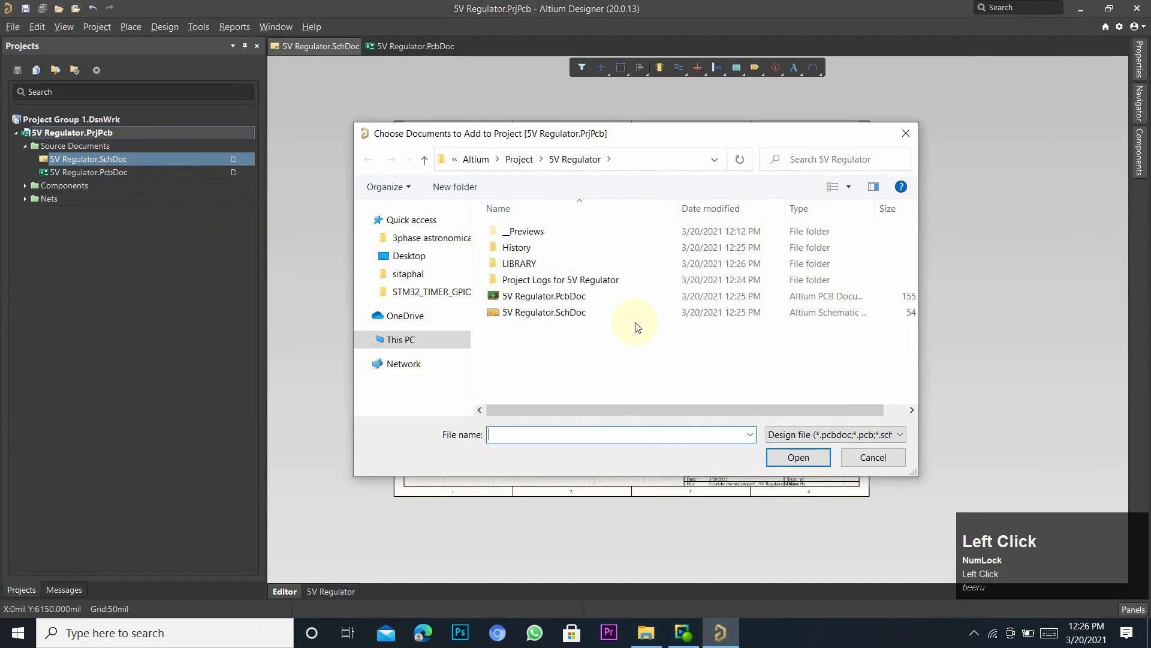
{"action": "double_click", "coordinate": [519, 264]}
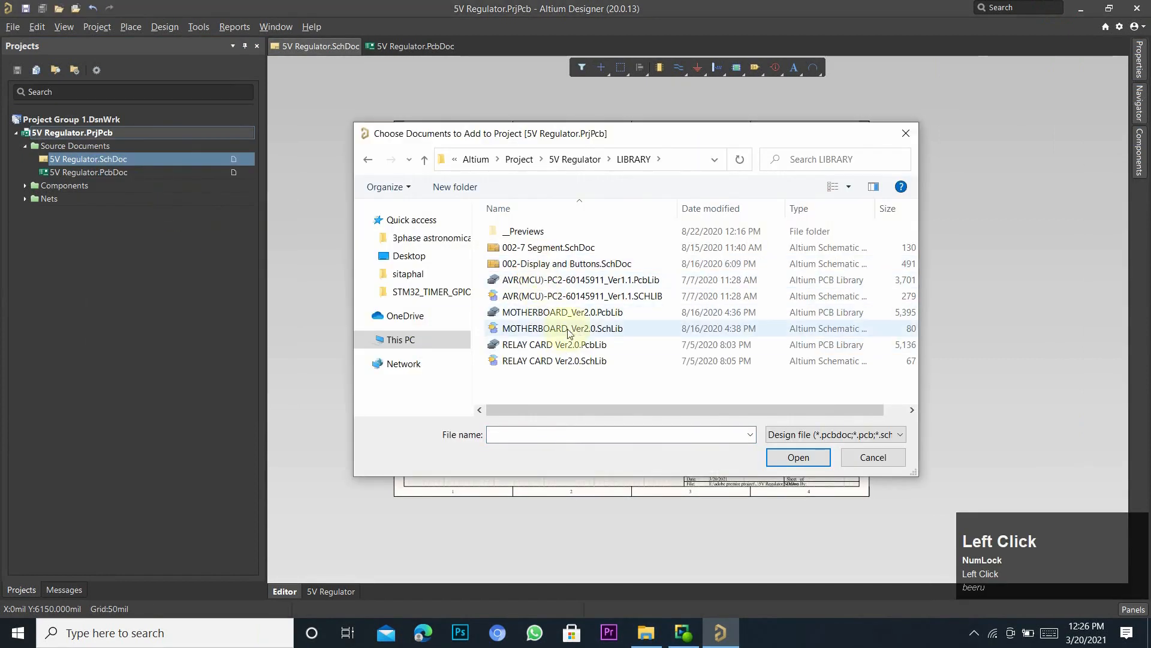
{"action": "left_click", "coordinate": [591, 296]}
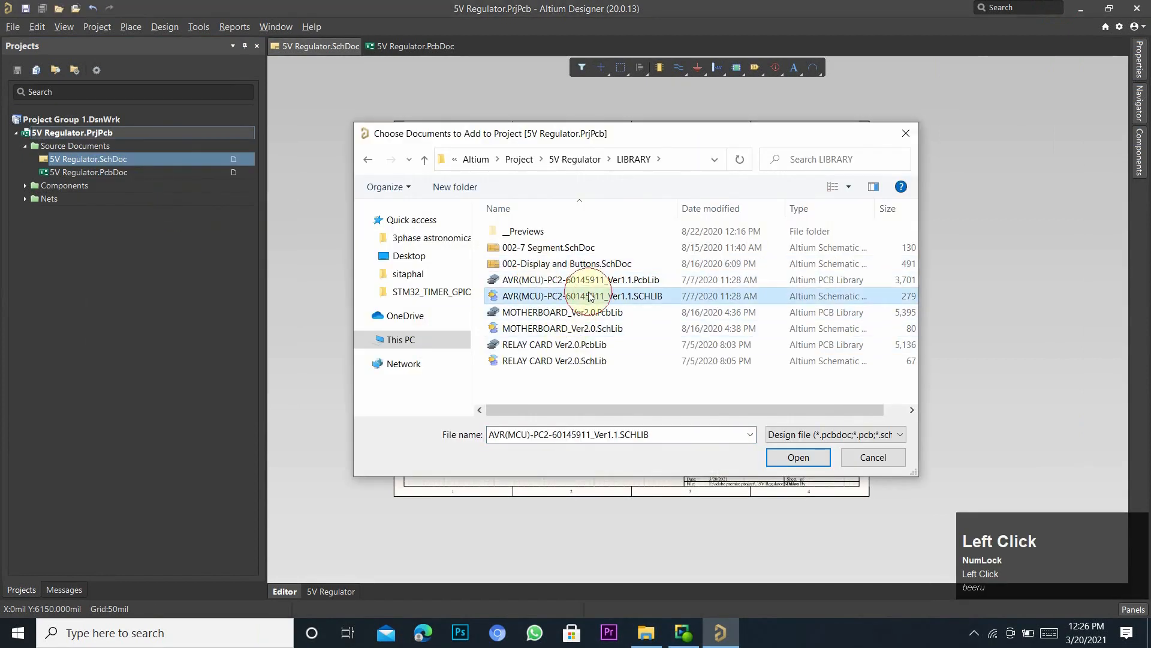
{"action": "left_click", "coordinate": [617, 280], "text": "shift"}
{"action": "left_click", "coordinate": [799, 457]}
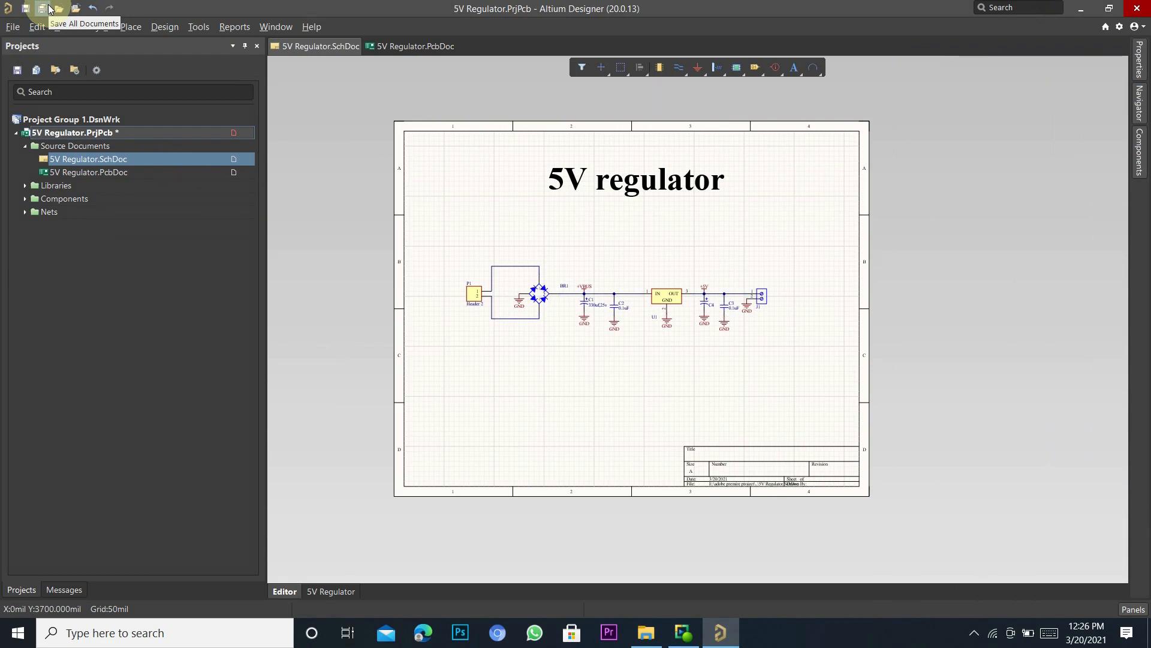
Save all documents, then validate Update PCB Document and close it over missing-footprint errors.
{"action": "left_click", "coordinate": [48, 8]}
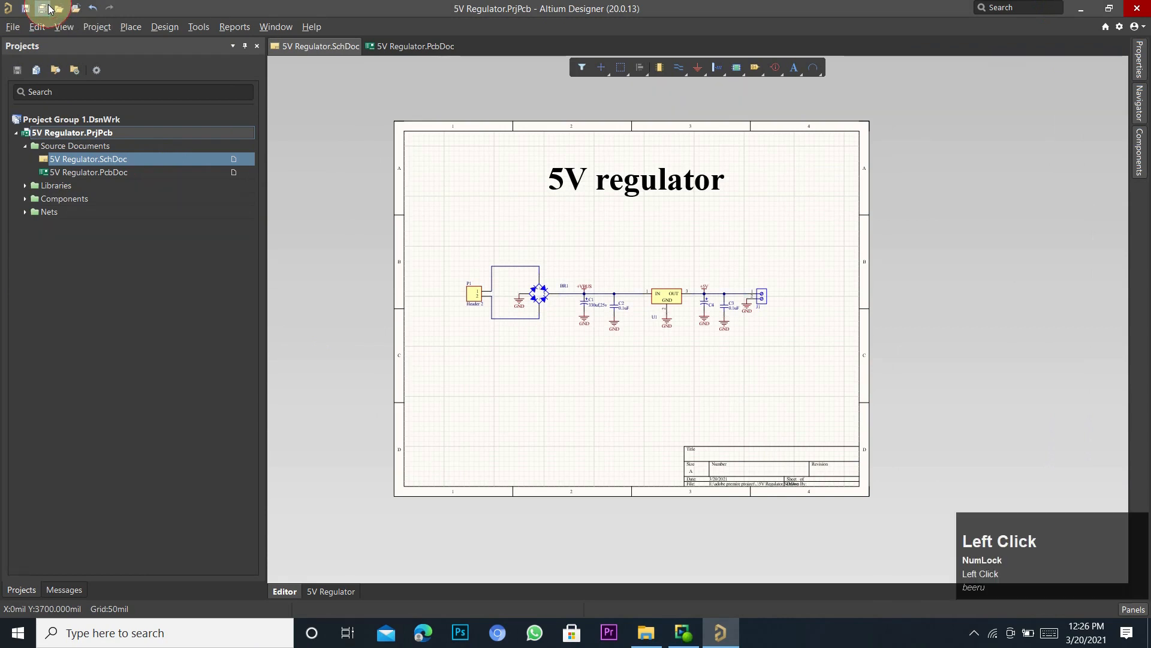
{"action": "left_click", "coordinate": [182, 28]}
{"action": "left_click", "coordinate": [207, 44]}
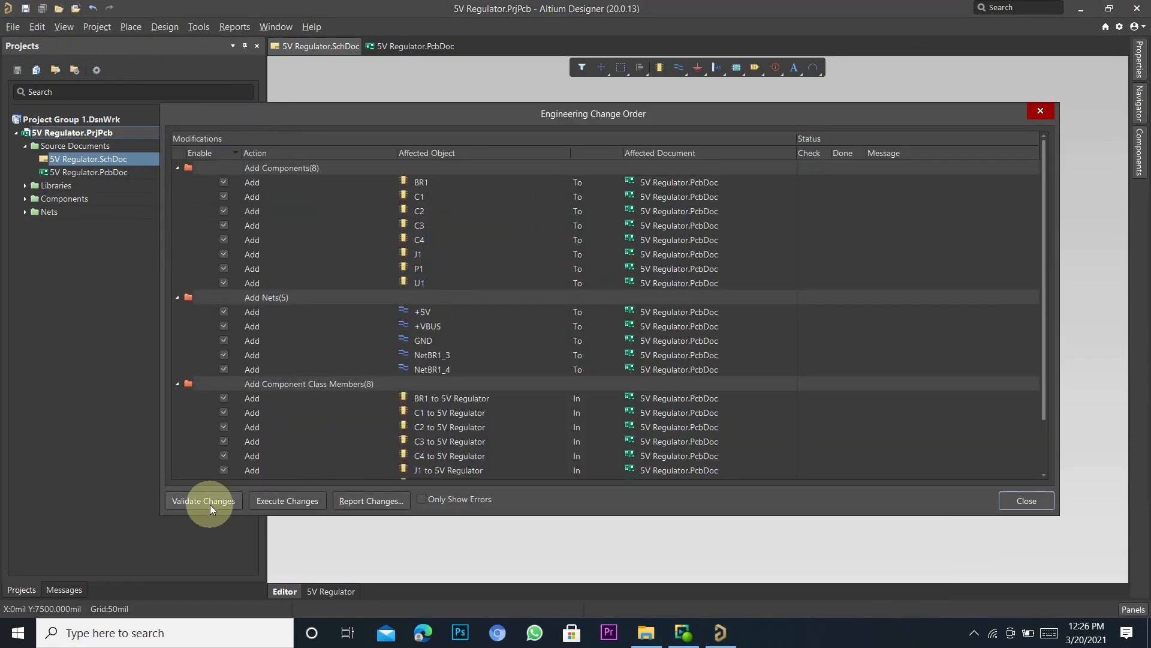
{"action": "left_click", "coordinate": [211, 500]}
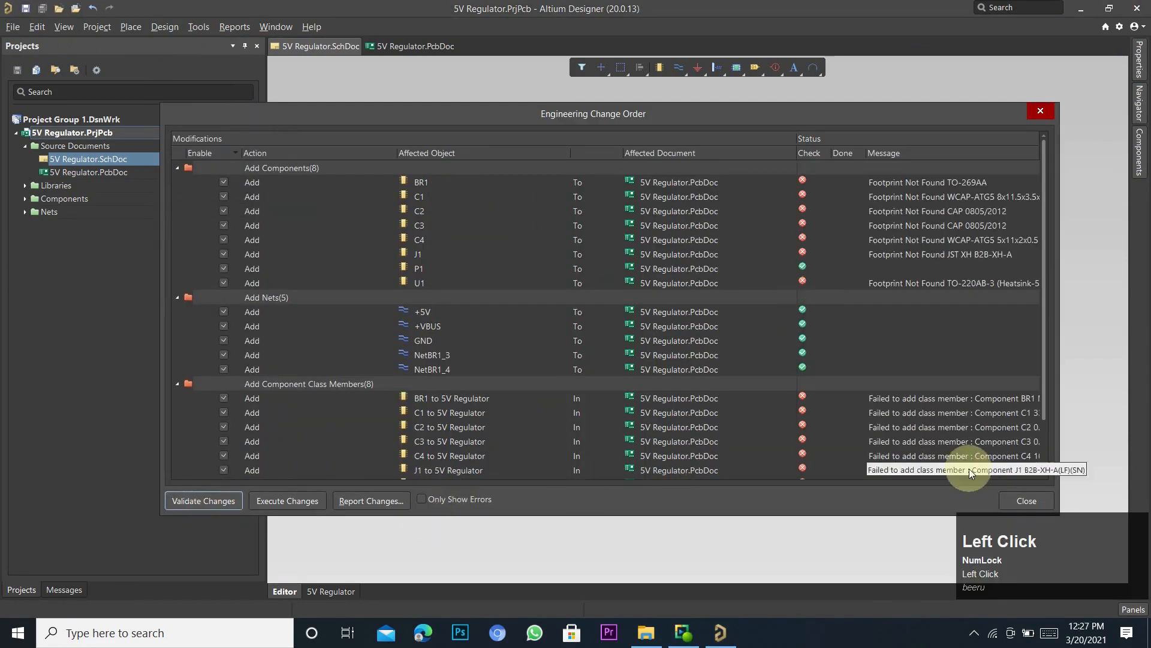
{"action": "left_click", "coordinate": [1022, 501]}
{"action": "right_click_drag", "start_coordinate": [839, 227], "coordinate": [784, 239]}
Place an MB10S bridge rectifier from the AVR(MCU)-PC2-60145911_Ver1.1 schematic library below the circuit.
{"action": "left_click", "coordinate": [1139, 153]}
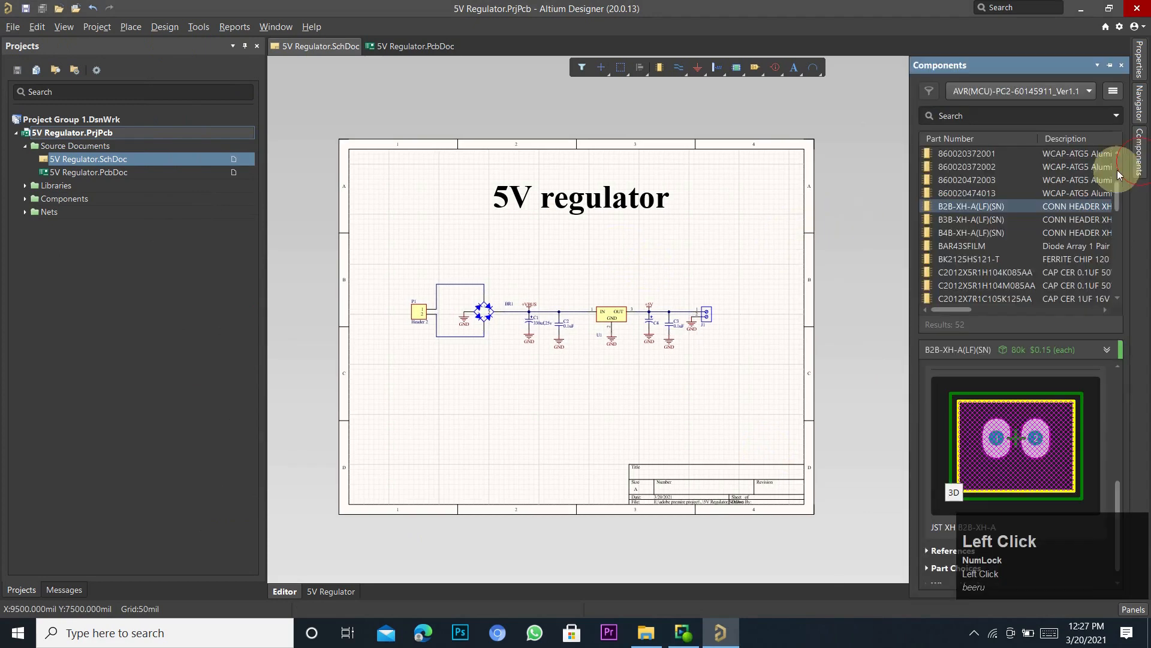
{"action": "left_click", "coordinate": [998, 95]}
{"action": "scroll", "coordinate": [1001, 257], "scroll_direction": "down", "scroll_amount": 2}
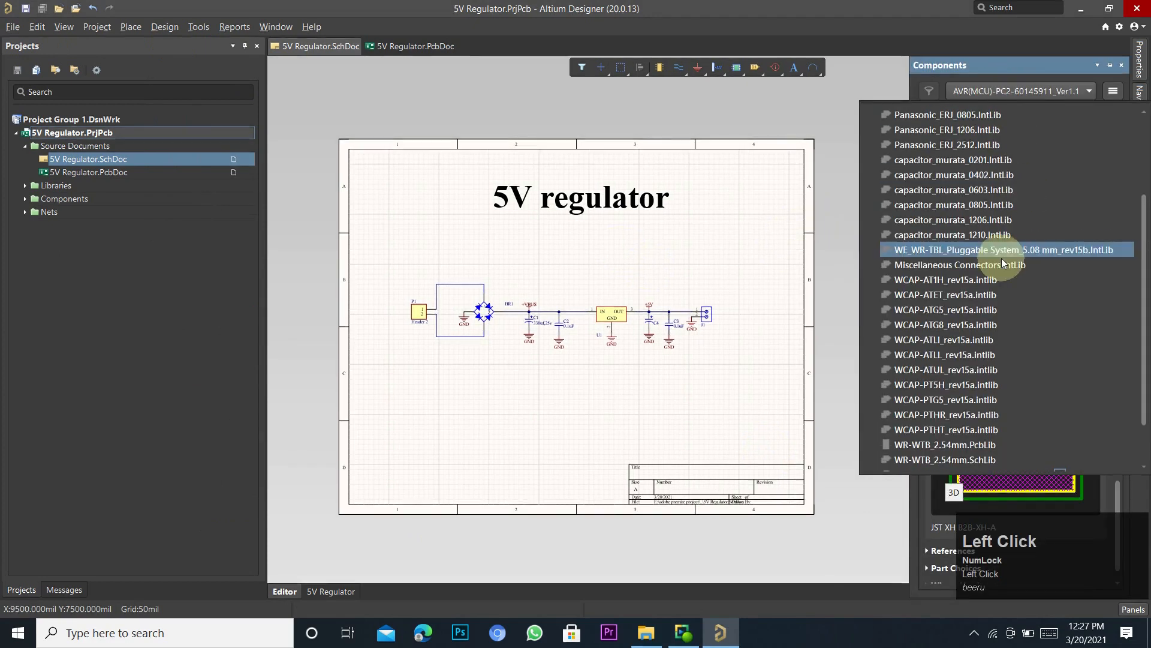
{"action": "scroll", "coordinate": [990, 353], "scroll_direction": "up", "scroll_amount": 4}
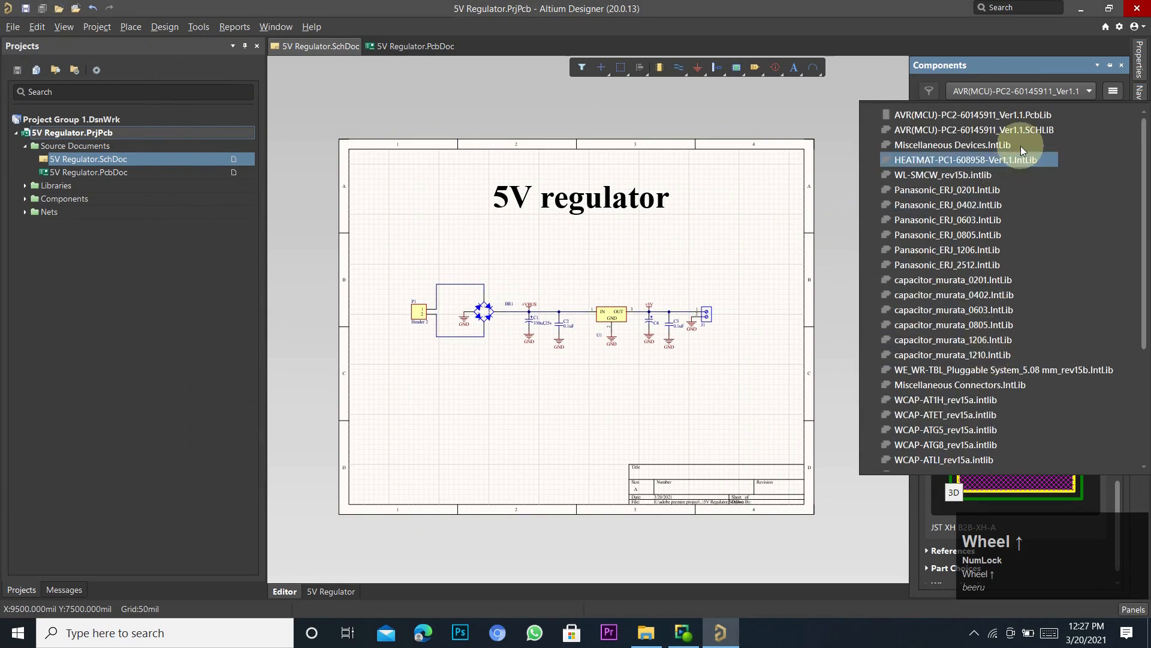
{"action": "left_click", "coordinate": [1020, 129]}
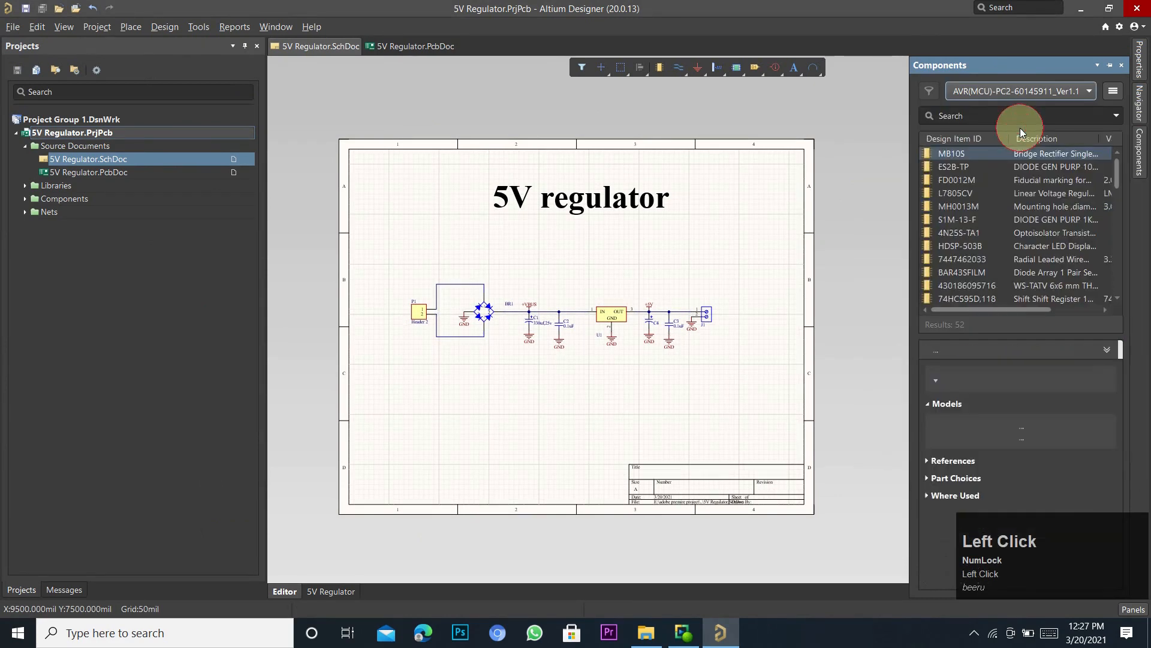
{"action": "left_click_drag", "start_coordinate": [912, 228], "coordinate": [784, 252]}
{"action": "left_click_drag", "start_coordinate": [848, 152], "coordinate": [470, 366]}
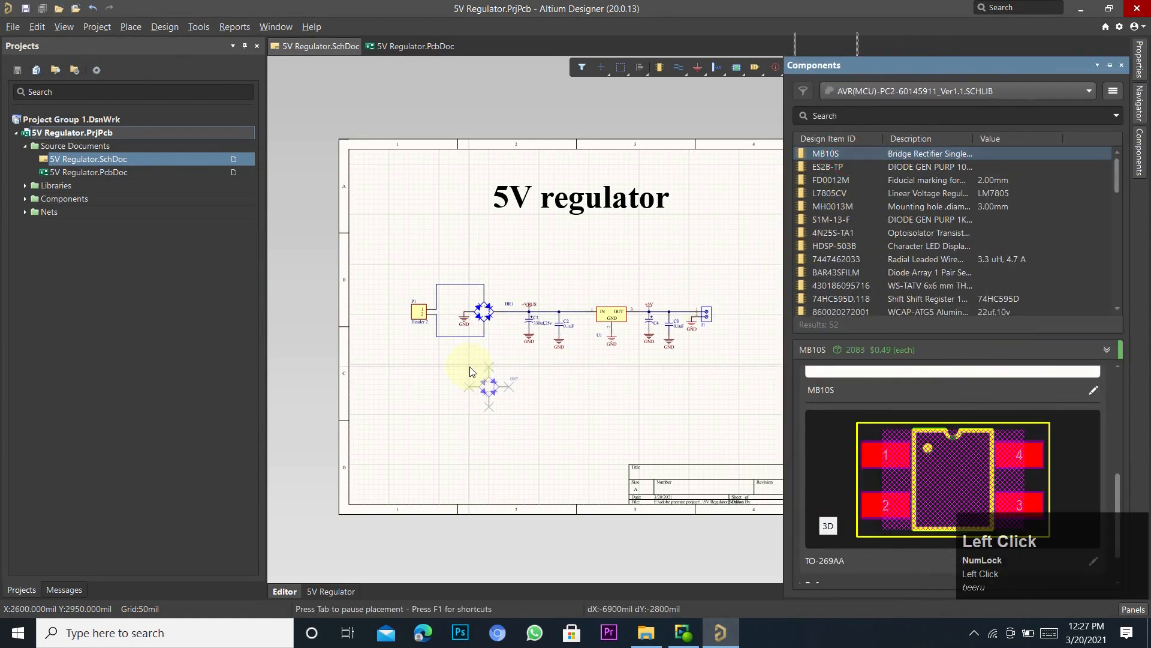
{"action": "scroll", "coordinate": [469, 366], "scroll_direction": "up", "scroll_amount": 4, "text": "ctrl"}
{"action": "right_click", "coordinate": [463, 360]}
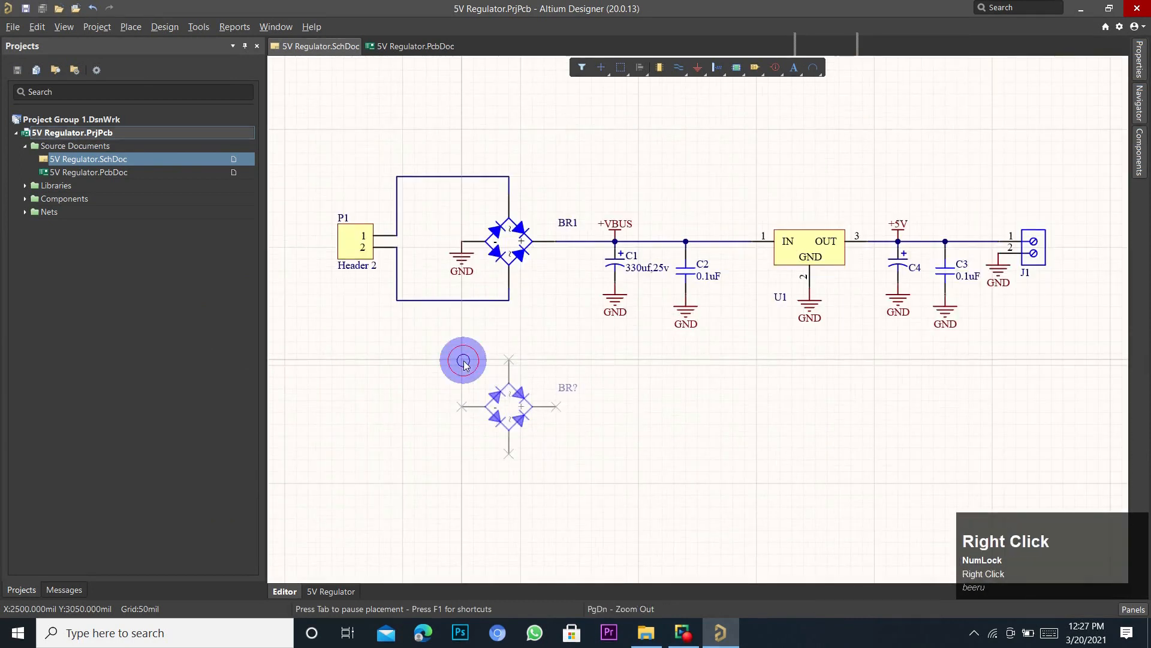
{"action": "left_click", "coordinate": [509, 359]}
Delete the old BR1, move the new BR? into its wired position, and save.
{"action": "left_click", "coordinate": [507, 246]}
{"action": "key", "text": "Delete"}
{"action": "left_click_drag", "start_coordinate": [511, 451], "coordinate": [511, 297], "text": "ctrl"}
{"action": "left_click", "coordinate": [540, 367]}
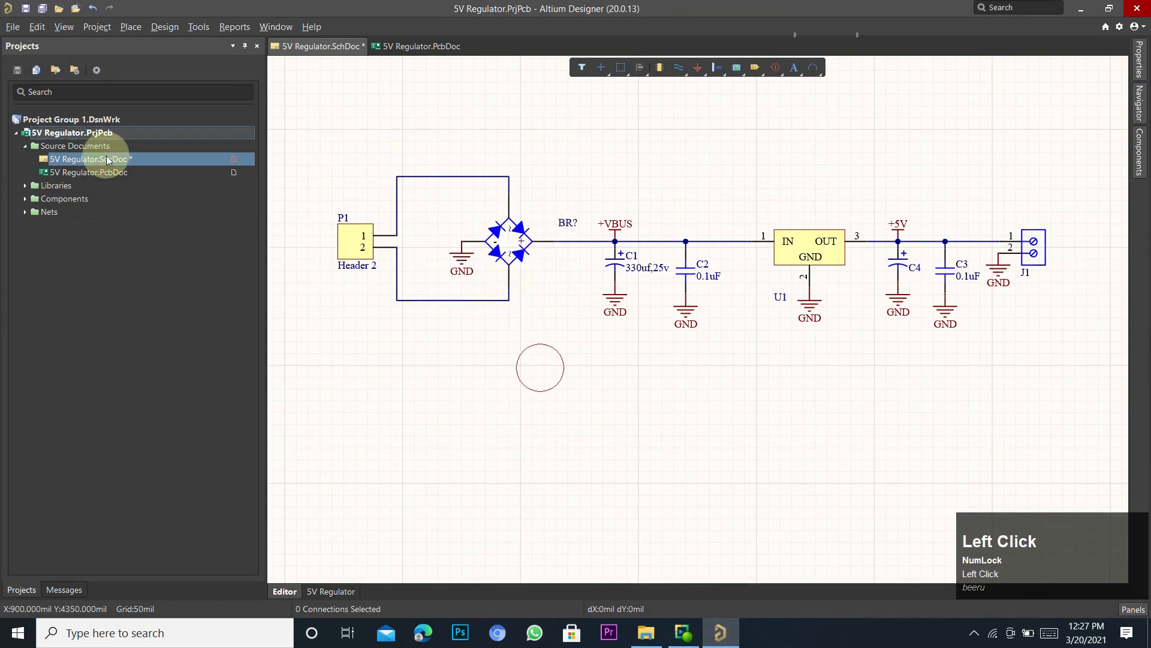
{"action": "left_click", "coordinate": [34, 6]}
Re-validate the PCB update: rectifier BR? now passes, other parts still lack footprints.
{"action": "left_click", "coordinate": [160, 25]}
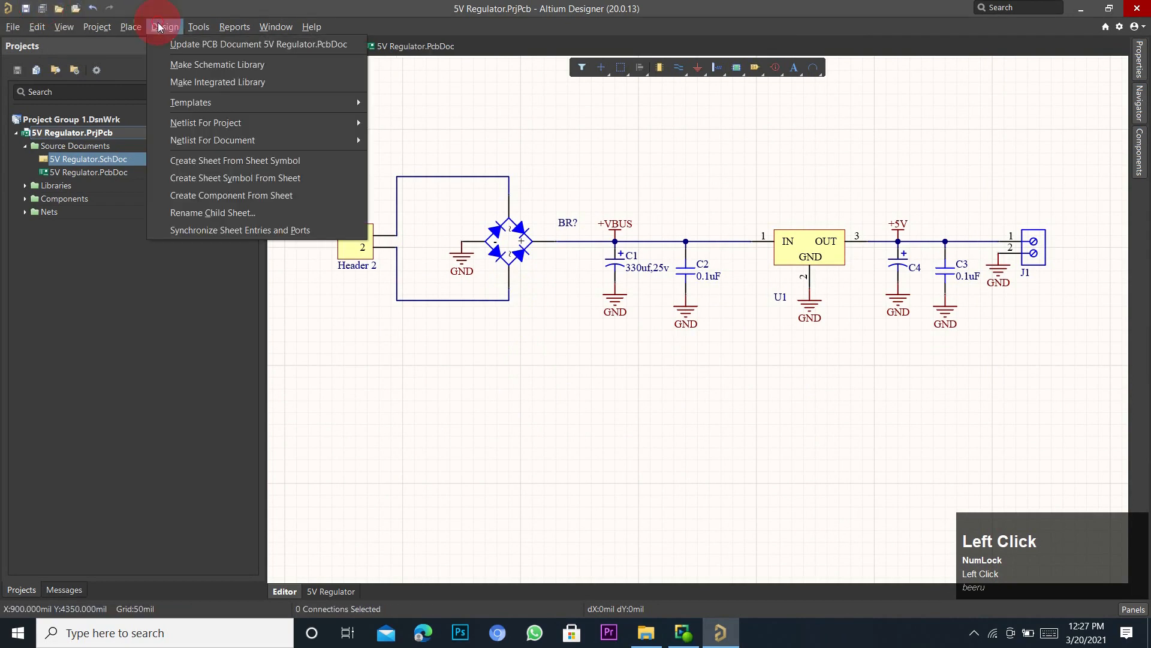
{"action": "left_click", "coordinate": [173, 45]}
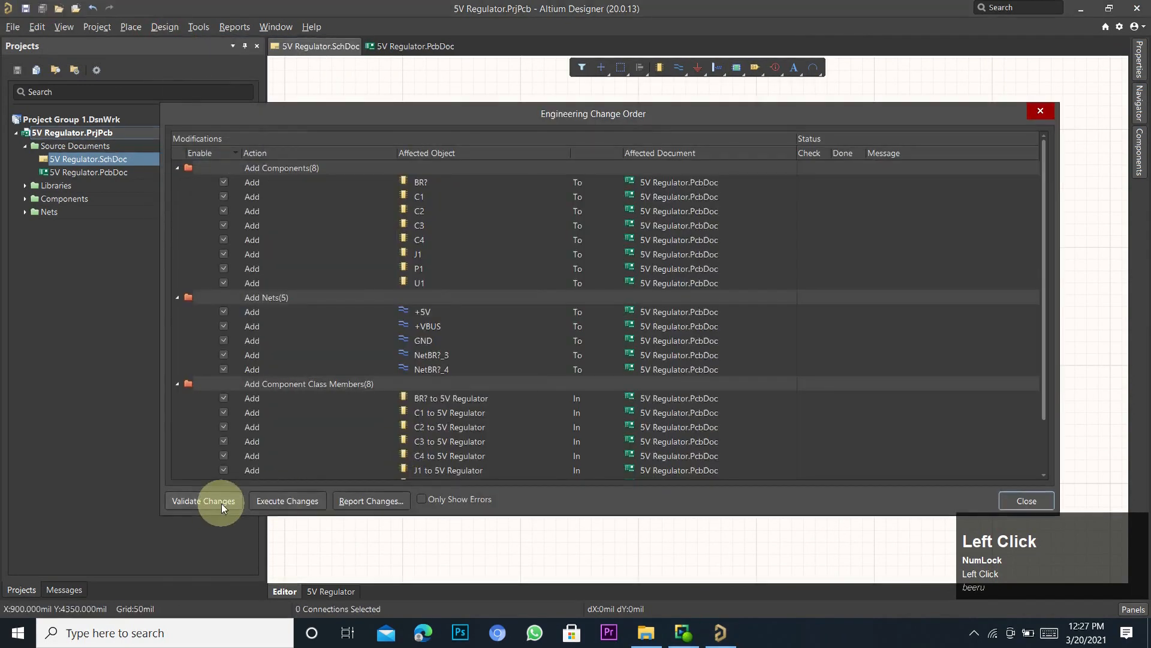
{"action": "left_click", "coordinate": [214, 504]}
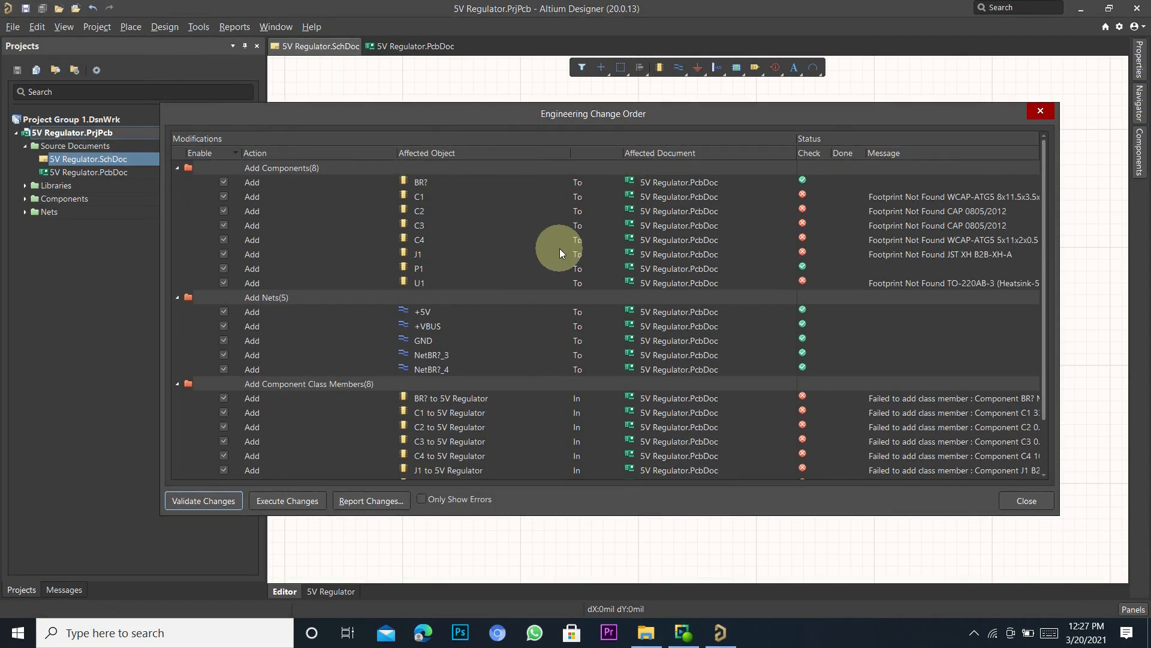
{"action": "left_click", "coordinate": [1039, 110]}
{"action": "right_click_drag", "start_coordinate": [720, 142], "coordinate": [610, 239]}
{"action": "left_click", "coordinate": [611, 238]}
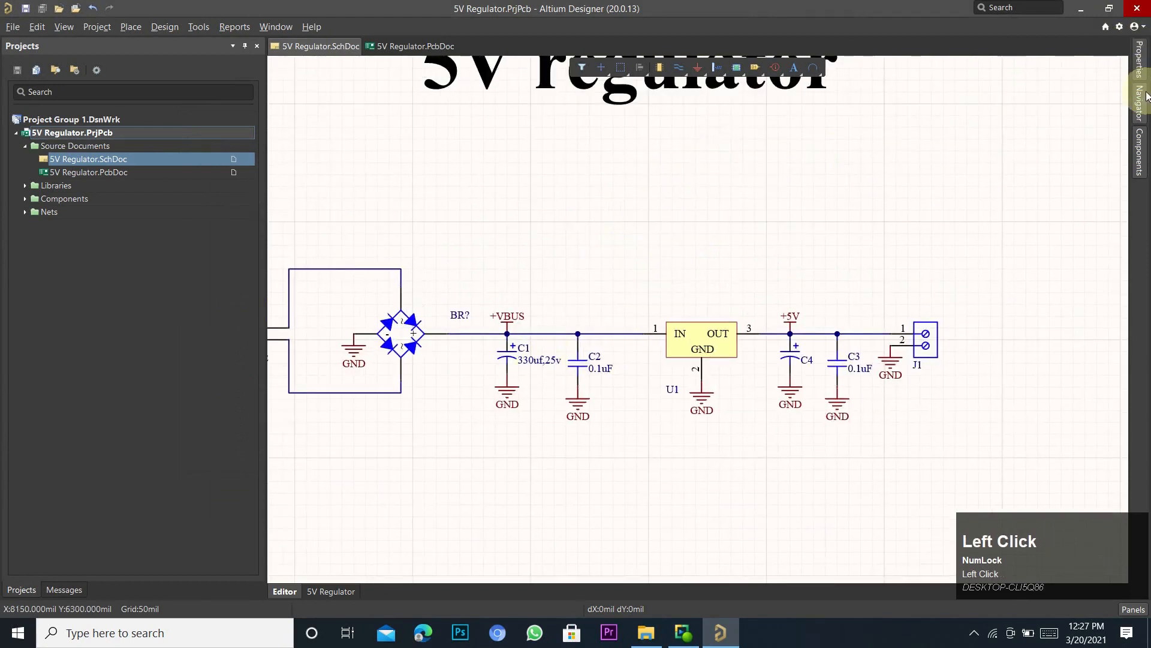
Replace old regulator U1 with the library L7805CV, moved into U1's old spot.
{"action": "left_click", "coordinate": [1139, 150]}
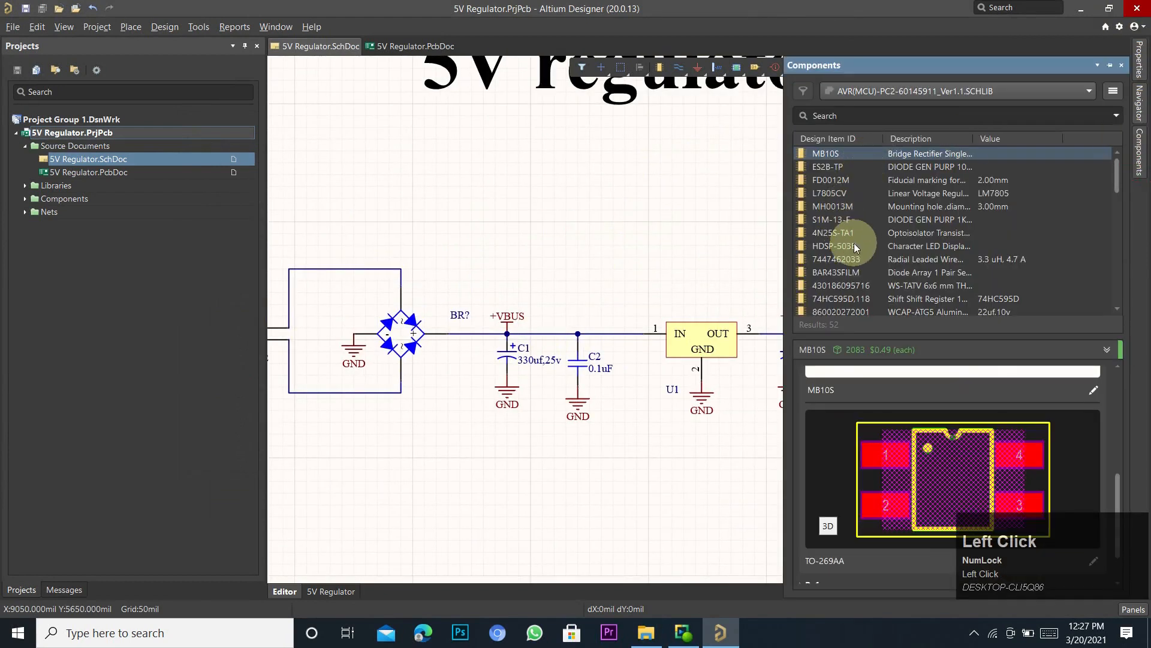
{"action": "left_click", "coordinate": [852, 195]}
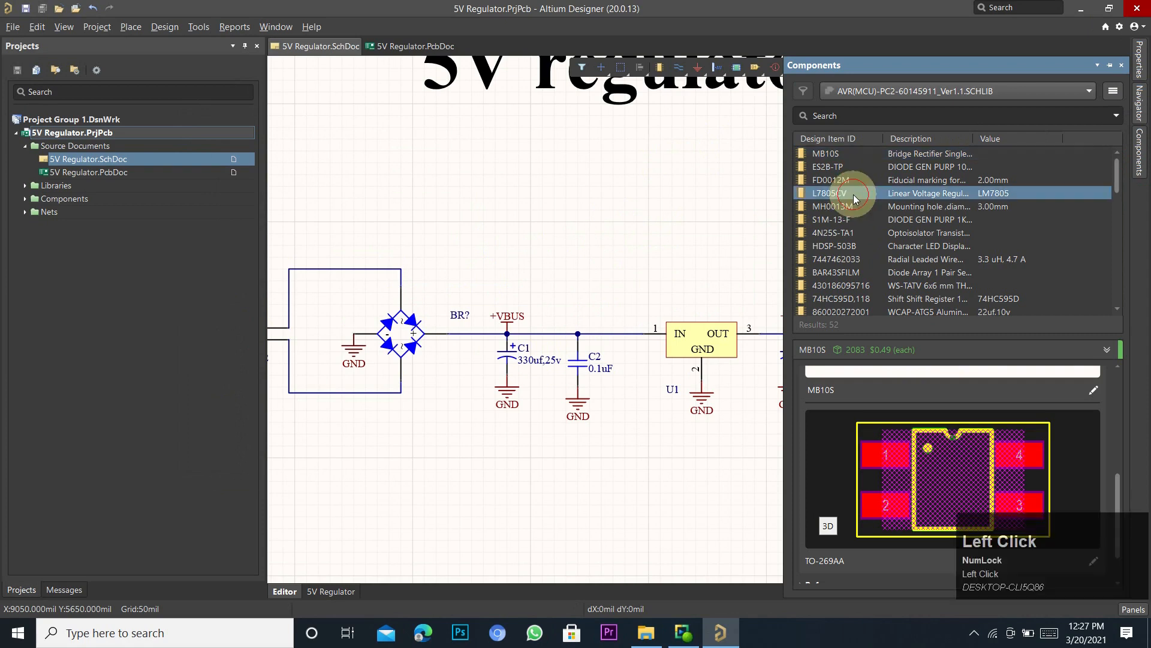
{"action": "left_click_drag", "start_coordinate": [854, 195], "coordinate": [644, 250]}
{"action": "left_click", "coordinate": [630, 234]}
{"action": "right_click", "coordinate": [630, 234]}
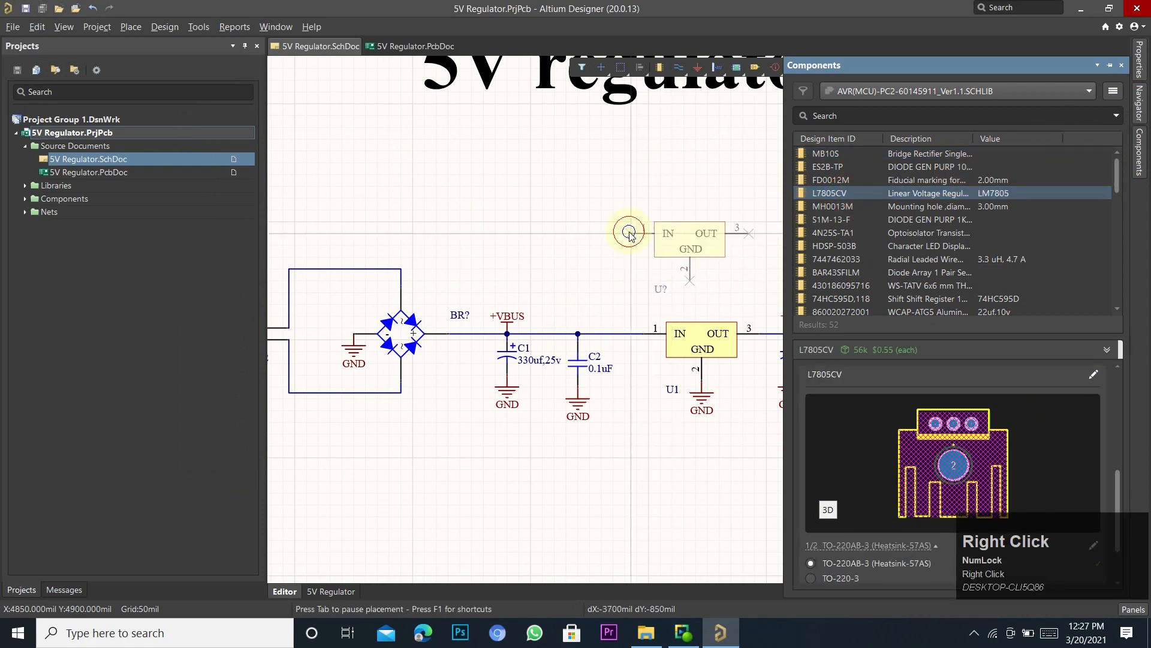
{"action": "left_click", "coordinate": [697, 346]}
{"action": "left_click", "coordinate": [697, 346]}
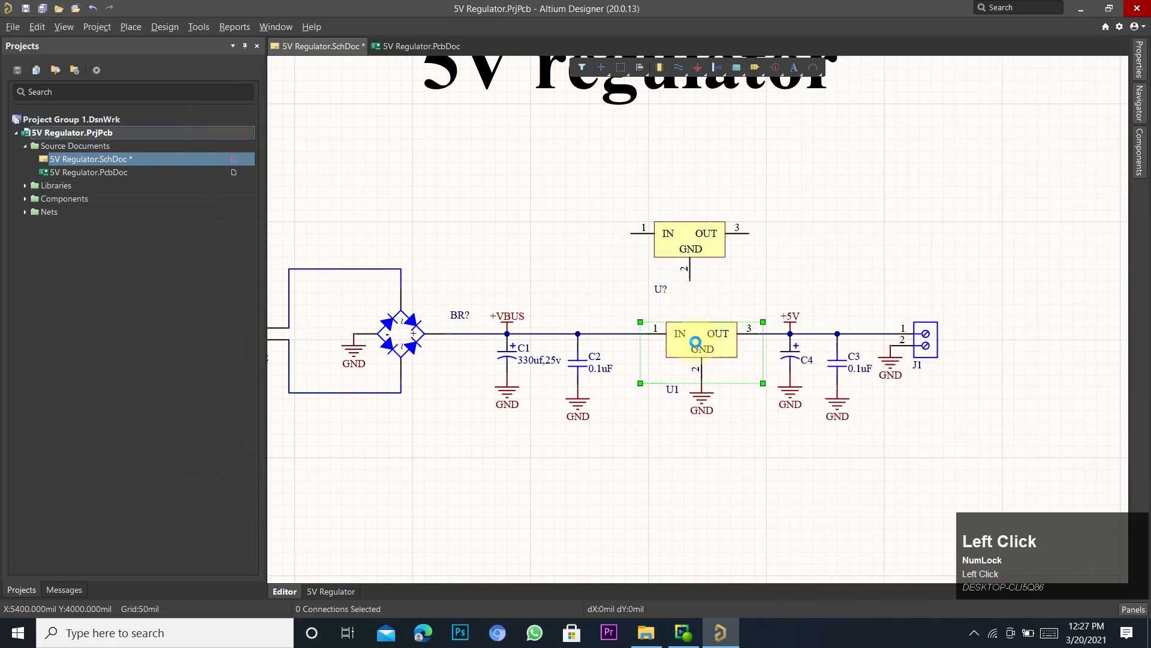
{"action": "key", "text": "Delete"}
{"action": "left_click_drag", "start_coordinate": [689, 231], "coordinate": [706, 384], "text": "ctrl"}
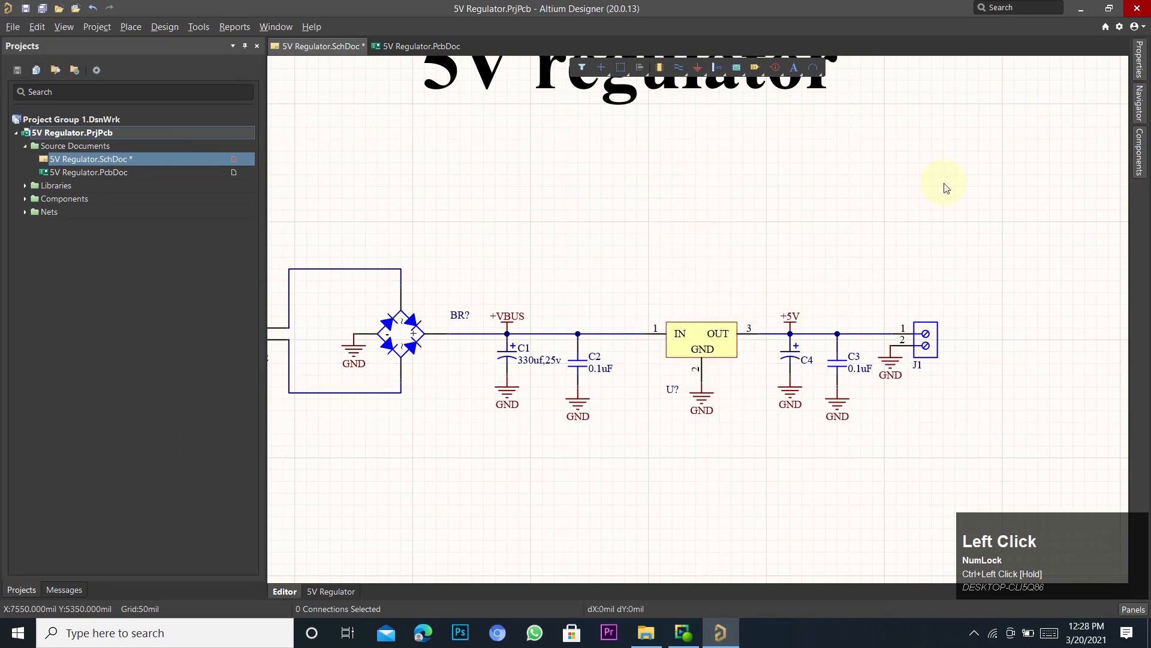
Place the library B2B-XH-A(LF)(SN) 2-pin header on the schematic.
{"action": "left_click", "coordinate": [1139, 151]}
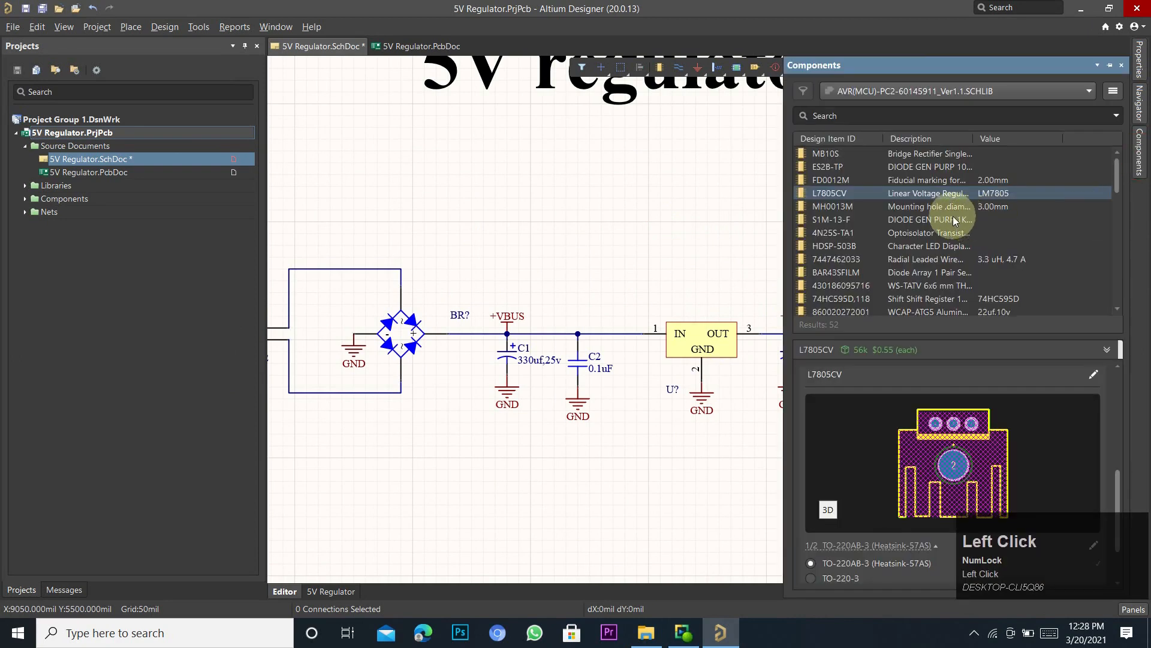
{"action": "scroll", "coordinate": [856, 257], "scroll_direction": "down", "scroll_amount": 7}
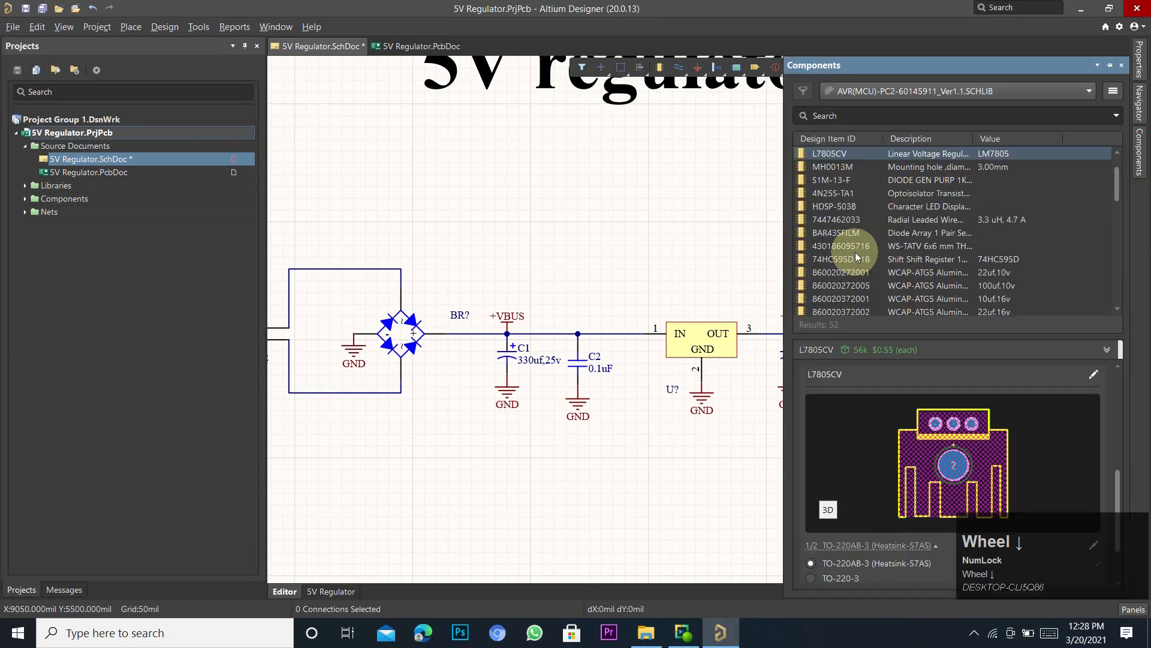
{"action": "scroll", "coordinate": [870, 234], "scroll_direction": "up", "scroll_amount": 2}
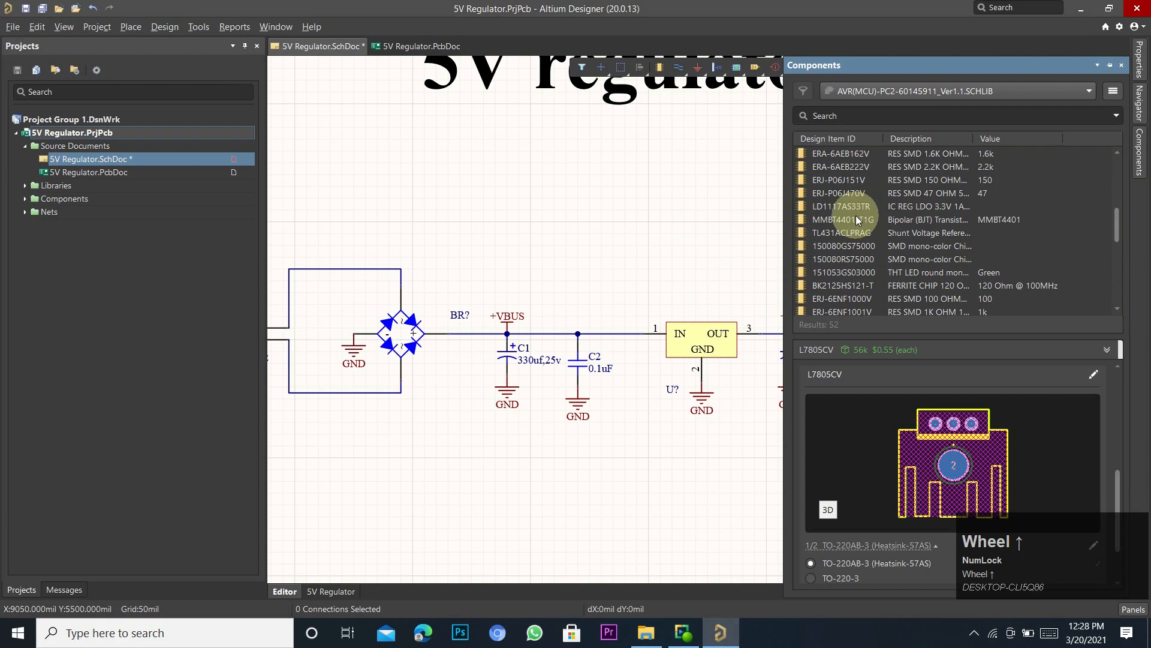
{"action": "scroll", "coordinate": [858, 234], "scroll_direction": "down", "scroll_amount": 5}
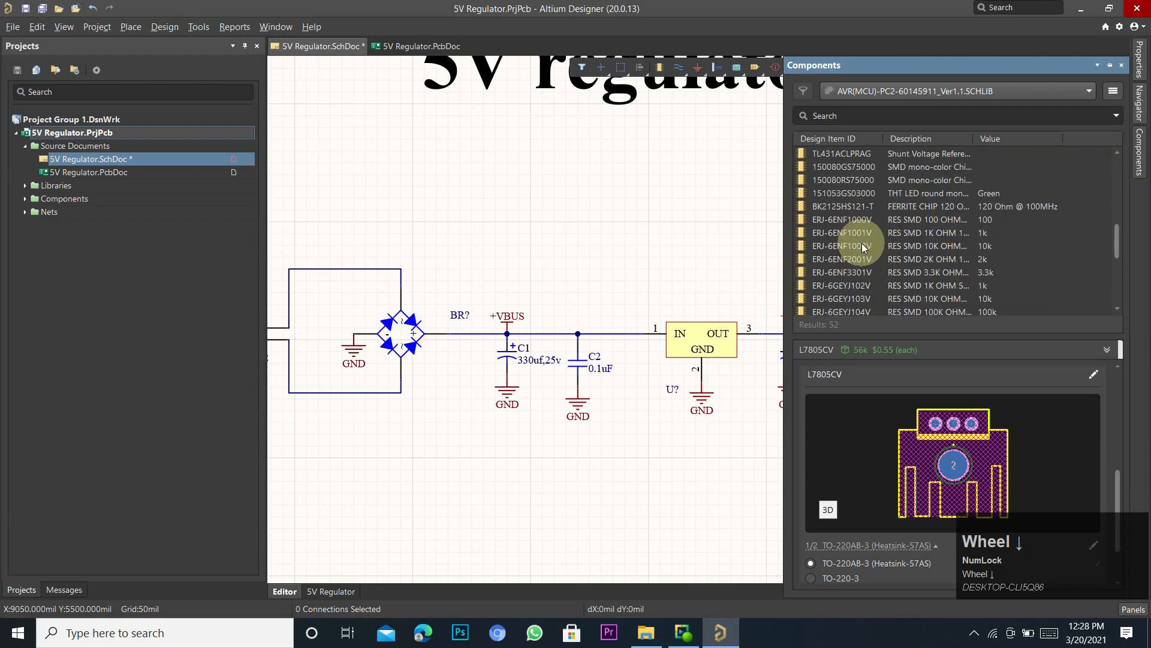
{"action": "double_click", "coordinate": [868, 233]}
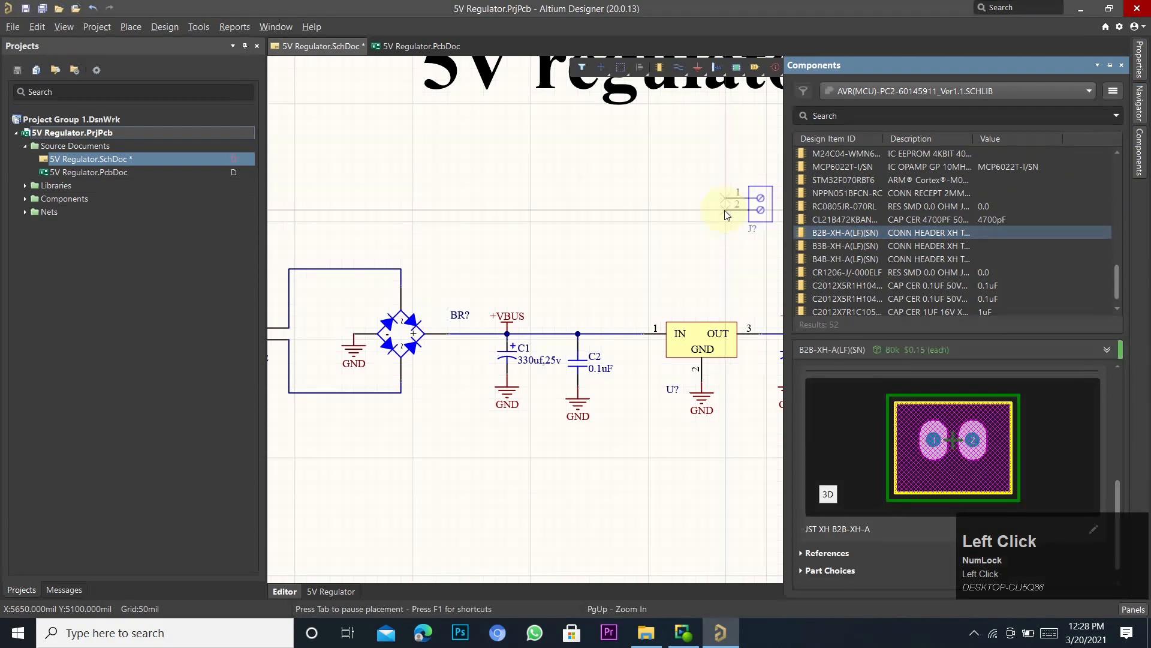
{"action": "right_click", "coordinate": [725, 210]}
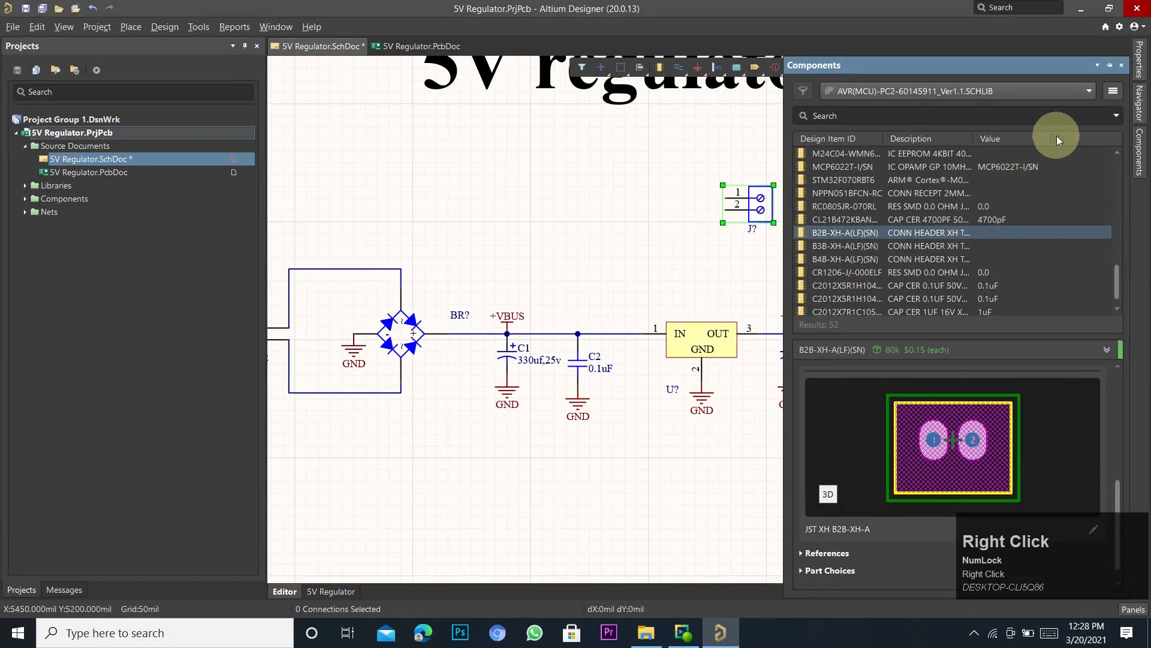
Place a 0.1uF ceramic capacitor and a 330uf,25v electrolytic capacitor from the library.
{"action": "double_click", "coordinate": [976, 143]}
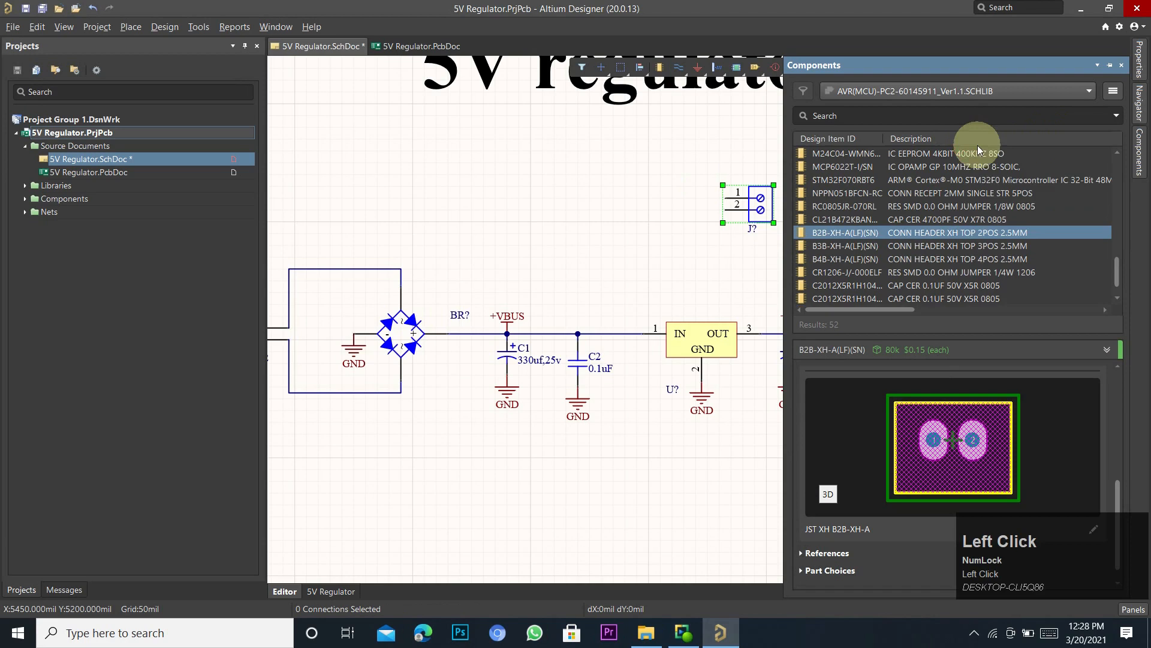
{"action": "scroll", "coordinate": [1025, 219], "scroll_direction": "down", "scroll_amount": 2}
{"action": "left_click_drag", "start_coordinate": [978, 240], "coordinate": [561, 256]}
{"action": "right_click", "coordinate": [560, 210]}
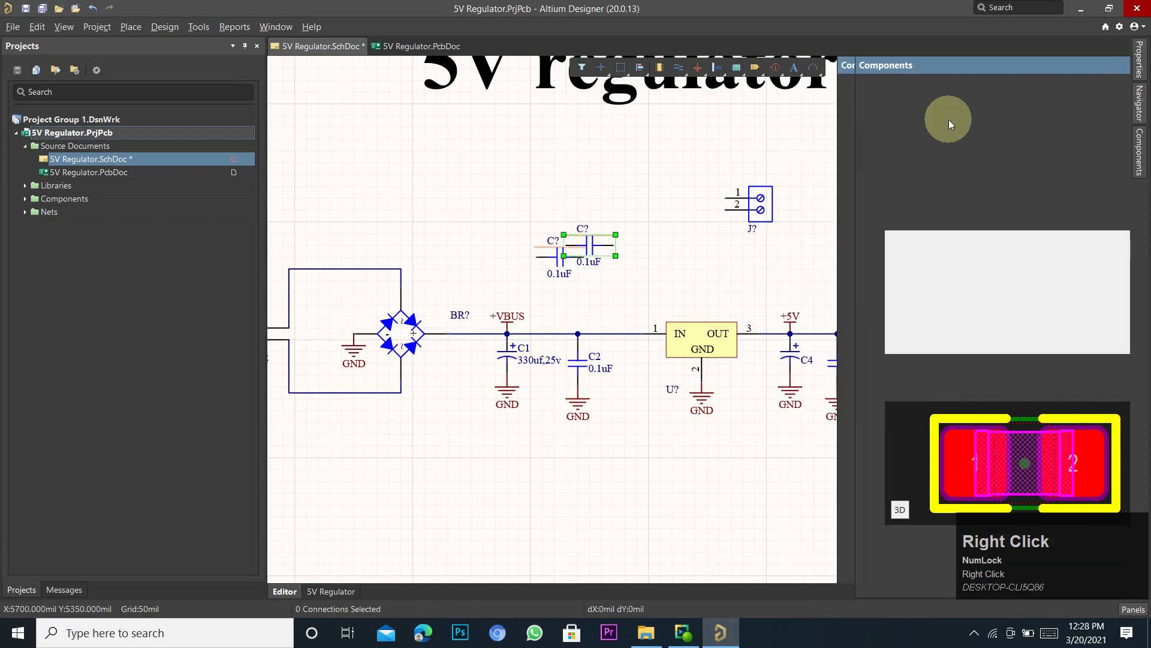
{"action": "left_click", "coordinate": [1146, 157]}
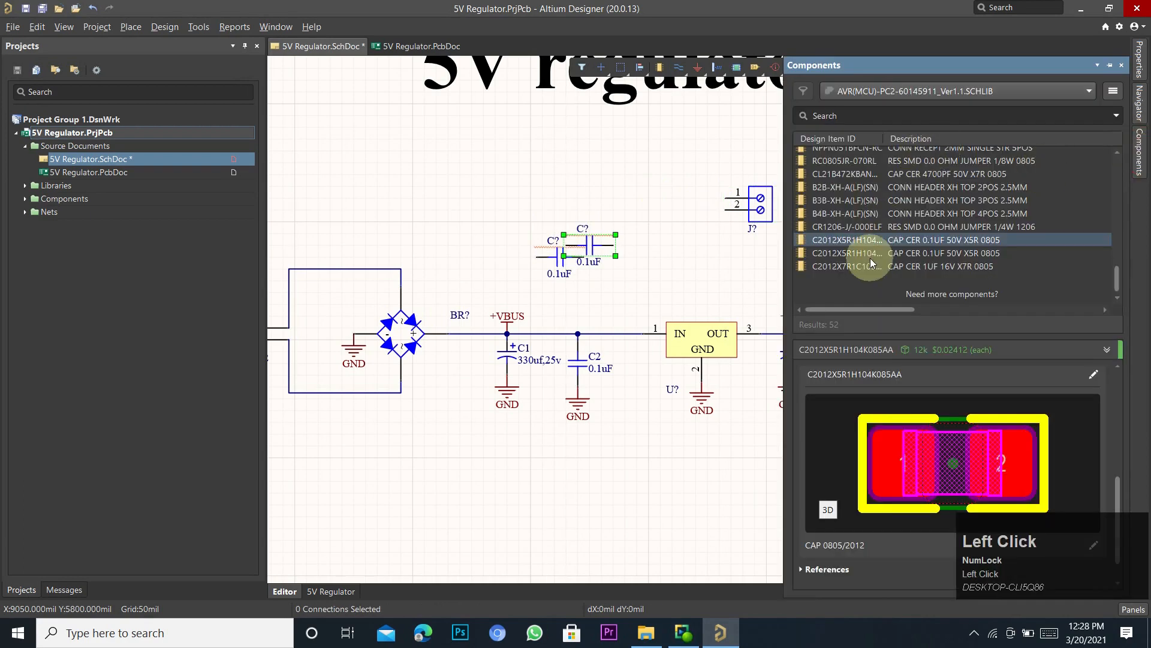
{"action": "scroll", "coordinate": [973, 280], "scroll_direction": "up", "scroll_amount": 1}
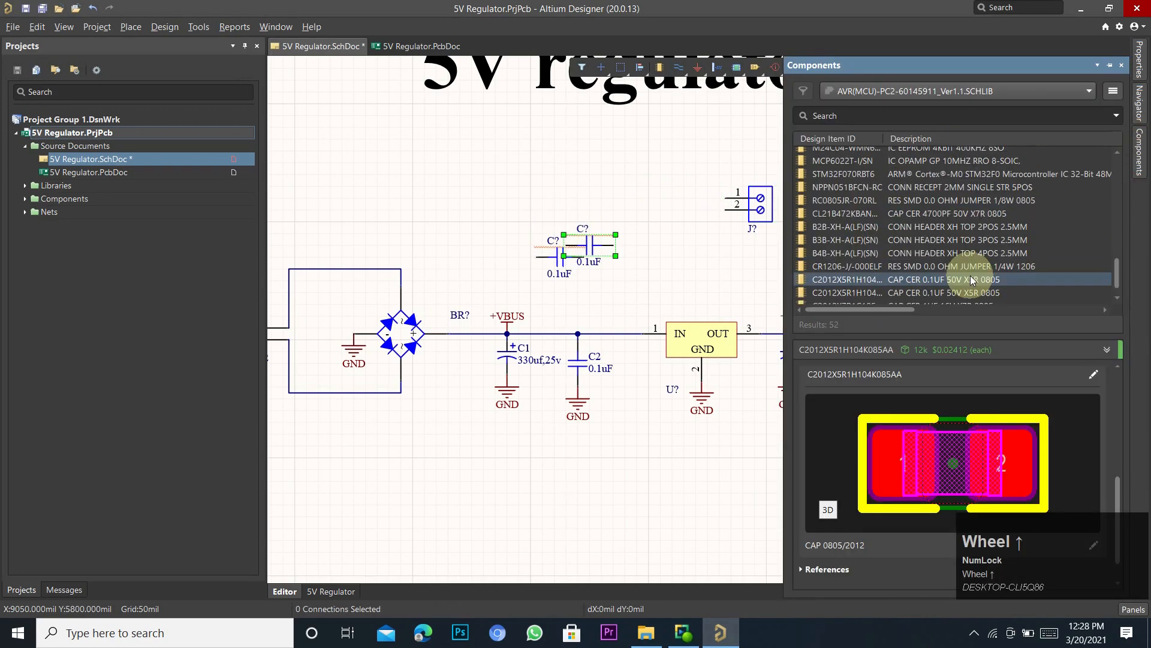
{"action": "scroll", "coordinate": [972, 280], "scroll_direction": "up", "scroll_amount": 4}
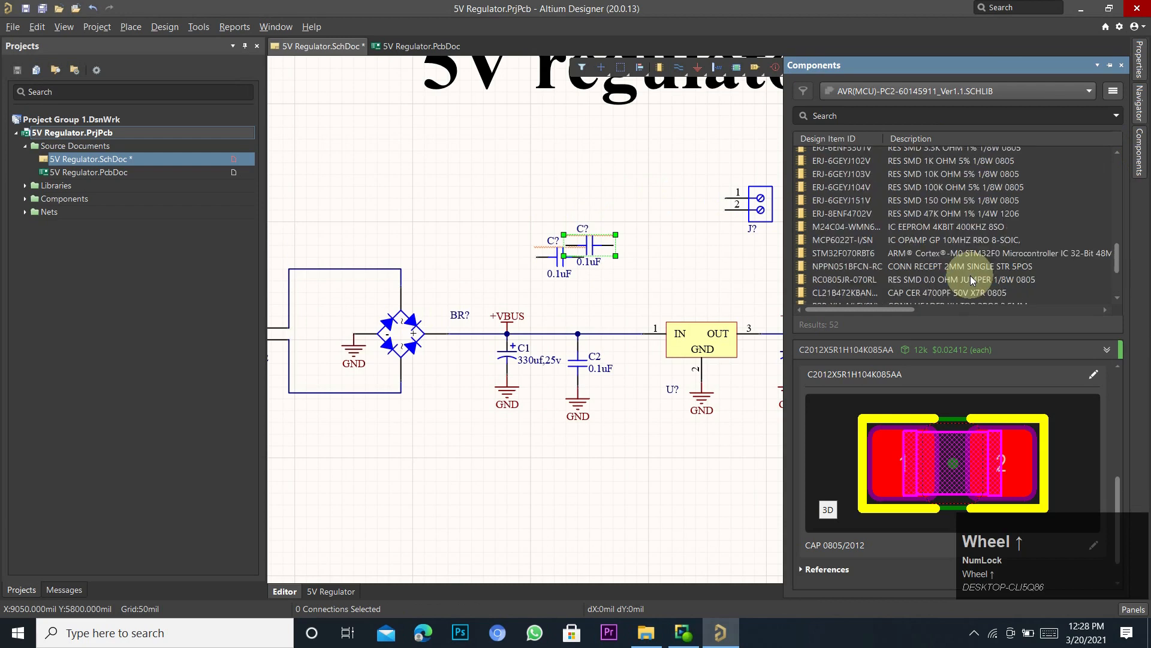
{"action": "scroll", "coordinate": [991, 266], "scroll_direction": "up", "scroll_amount": 2}
{"action": "scroll", "coordinate": [991, 266], "scroll_direction": "up", "scroll_amount": 1}
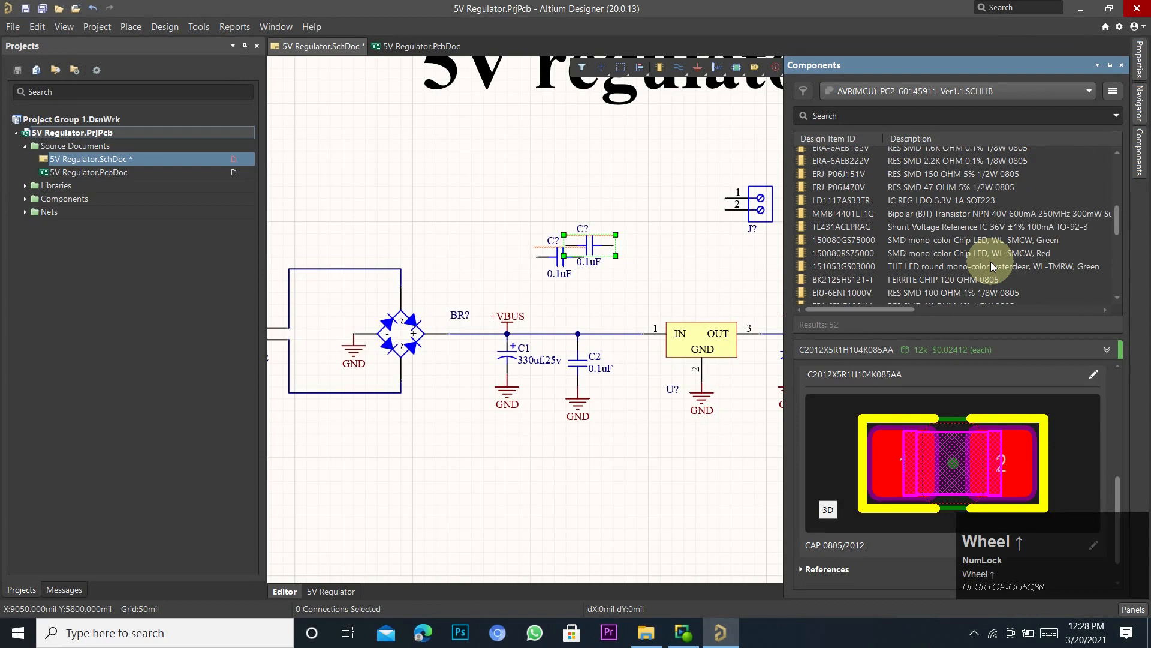
{"action": "scroll", "coordinate": [990, 265], "scroll_direction": "up", "scroll_amount": 3}
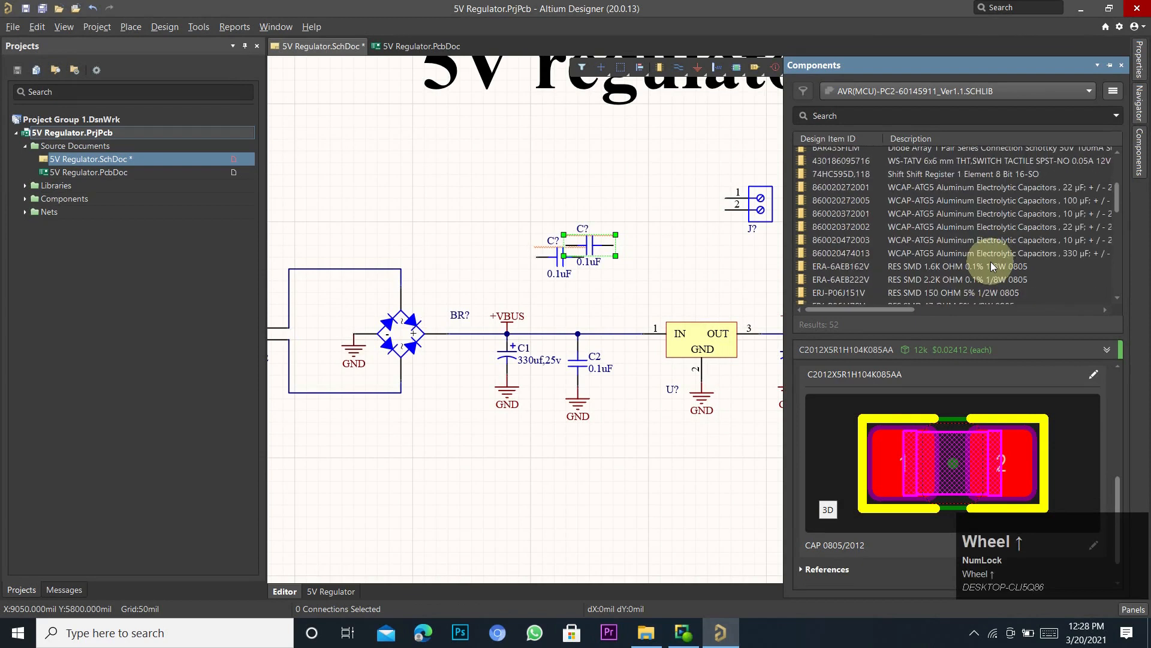
{"action": "left_click_drag", "start_coordinate": [1075, 253], "coordinate": [494, 195]}
{"action": "right_click", "coordinate": [494, 195]}
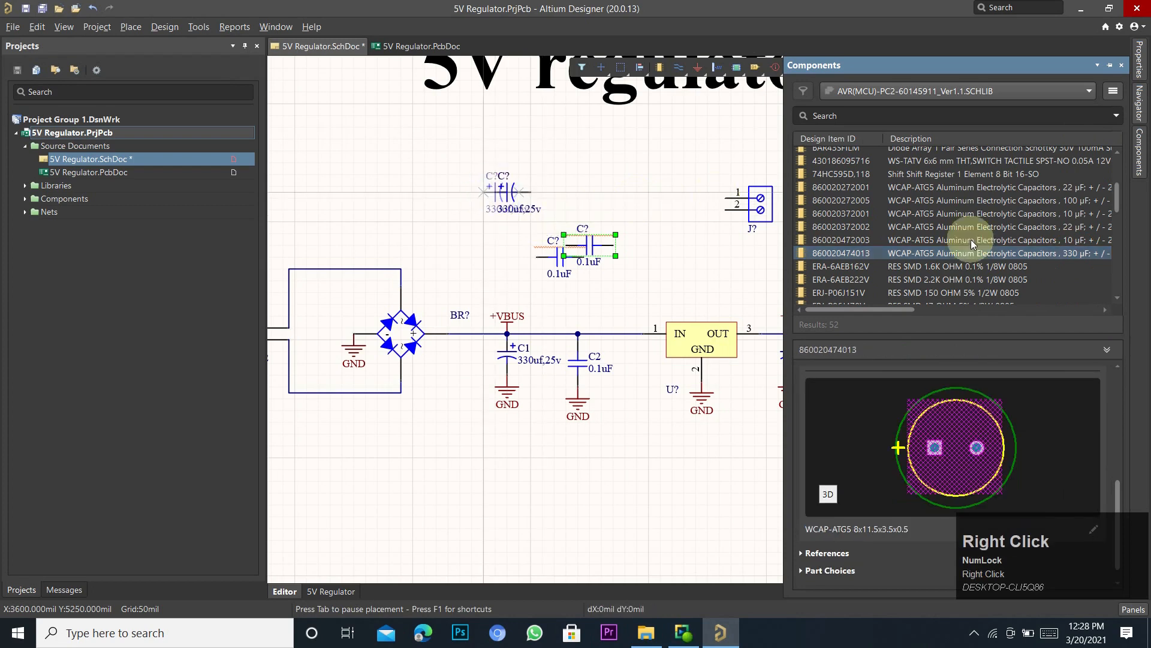
Place an upright 100uf,10v capacitor with its value comment shown on the sheet.
{"action": "left_click_drag", "start_coordinate": [1090, 204], "coordinate": [406, 185]}
{"action": "key", "text": "Tab"}
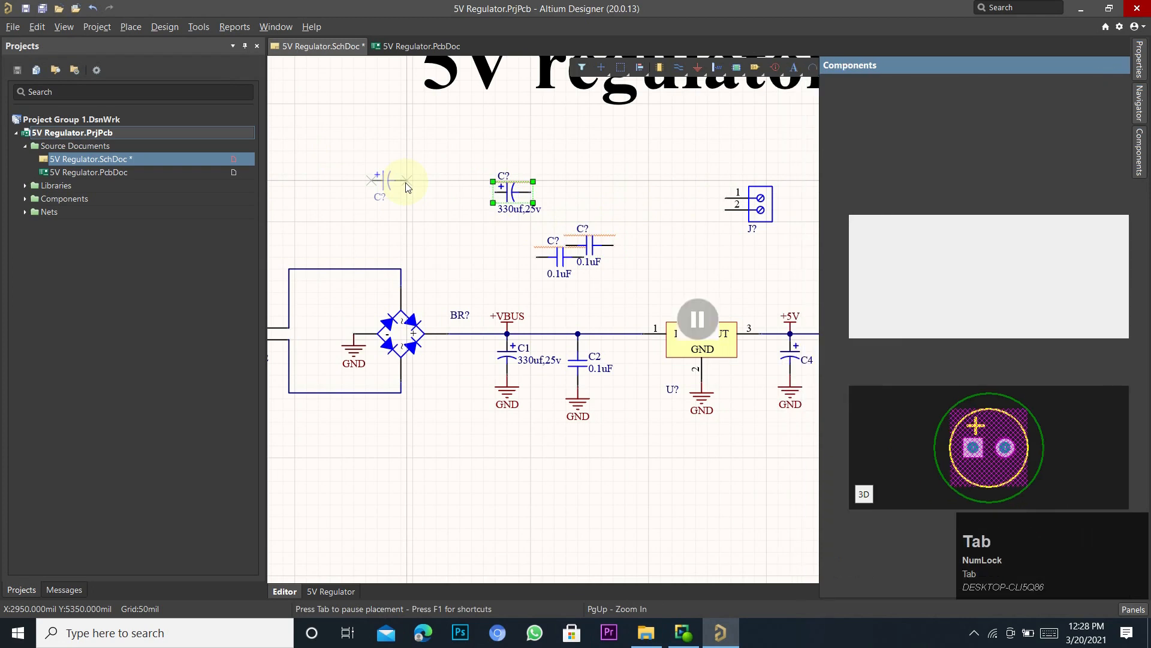
{"action": "left_click", "coordinate": [1079, 209]}
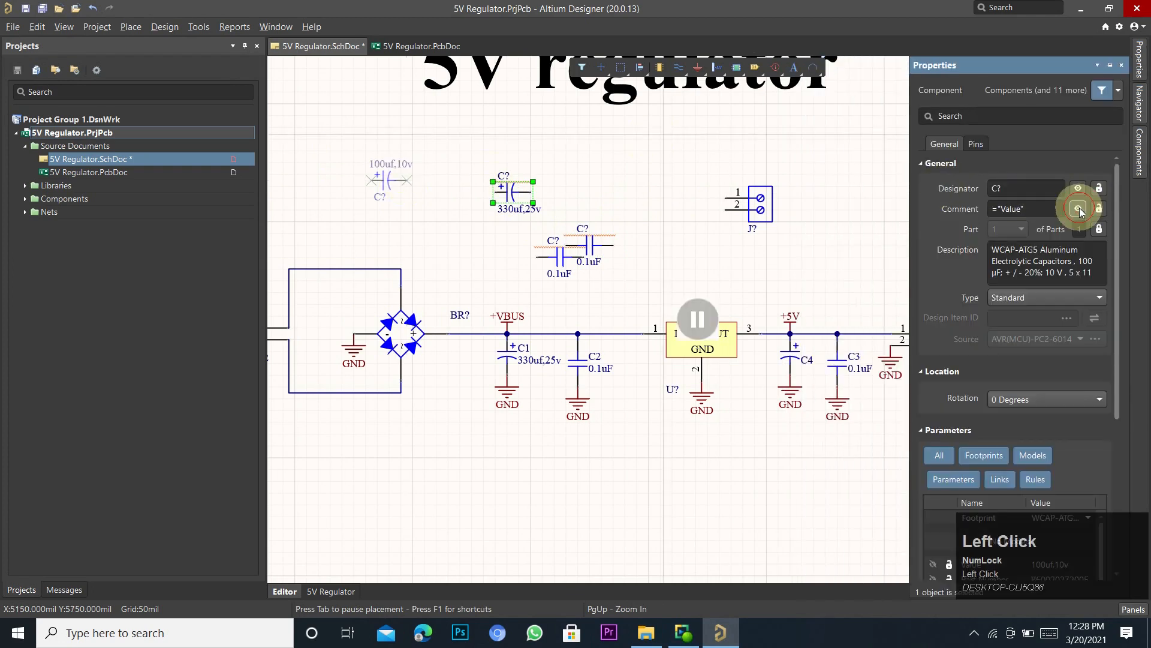
{"action": "key", "text": "space"}
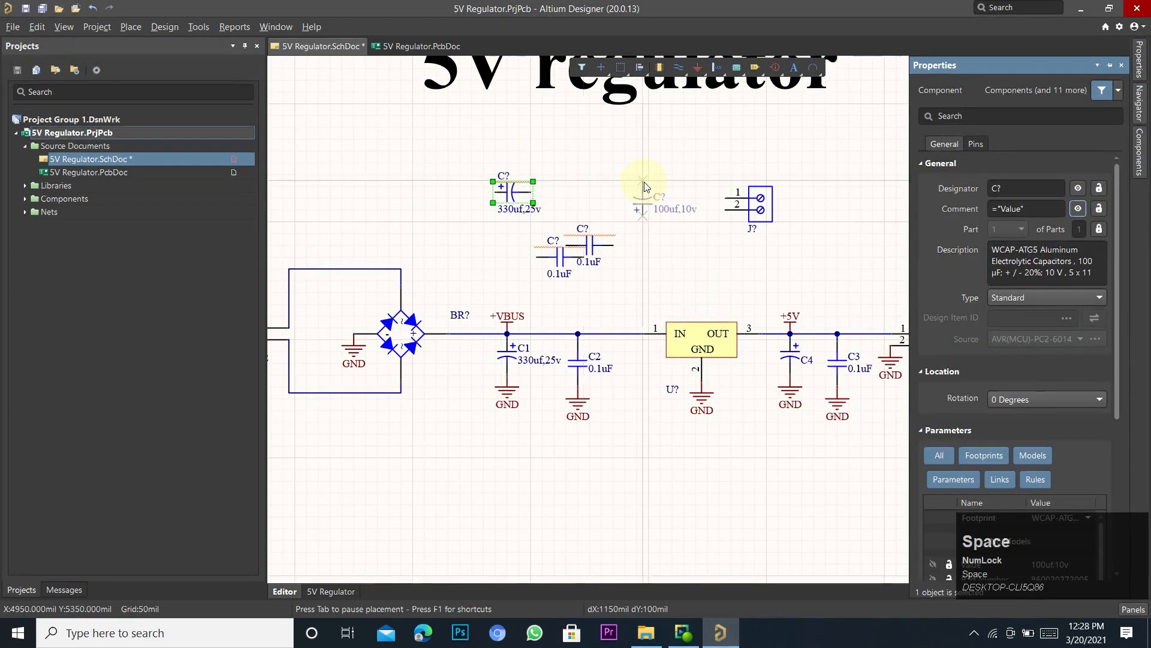
{"action": "left_click", "coordinate": [649, 186]}
{"action": "right_click", "coordinate": [649, 209]}
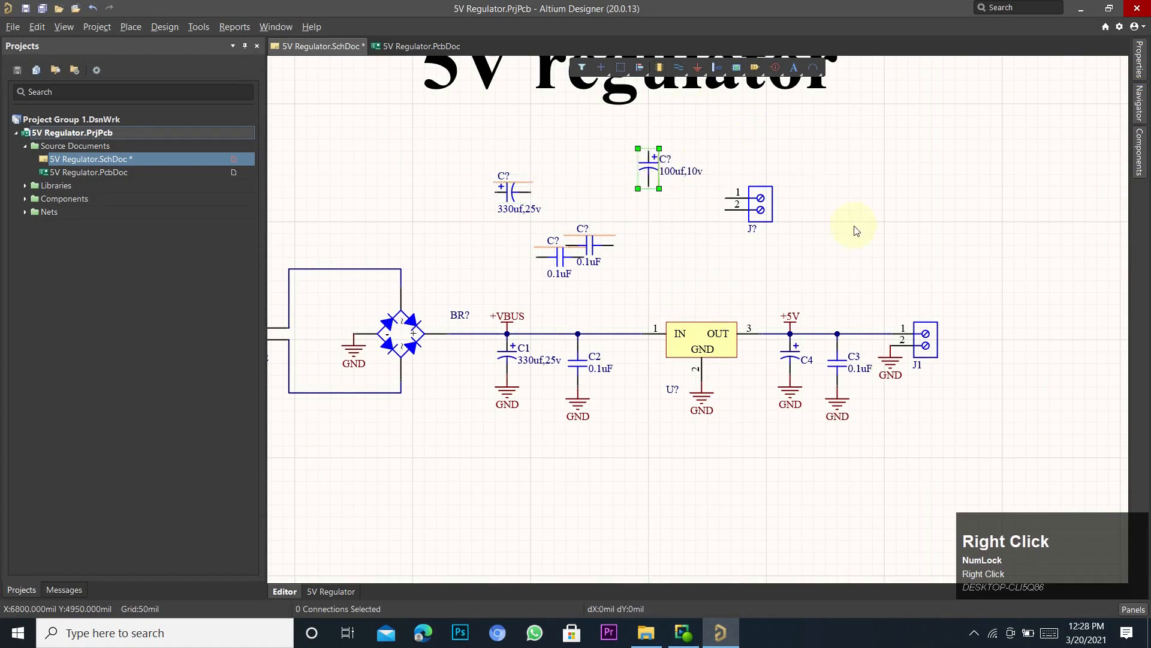
Select old parts C4, C3, J1 and C1, and move the new header into J1's position.
{"action": "left_click", "coordinate": [799, 358]}
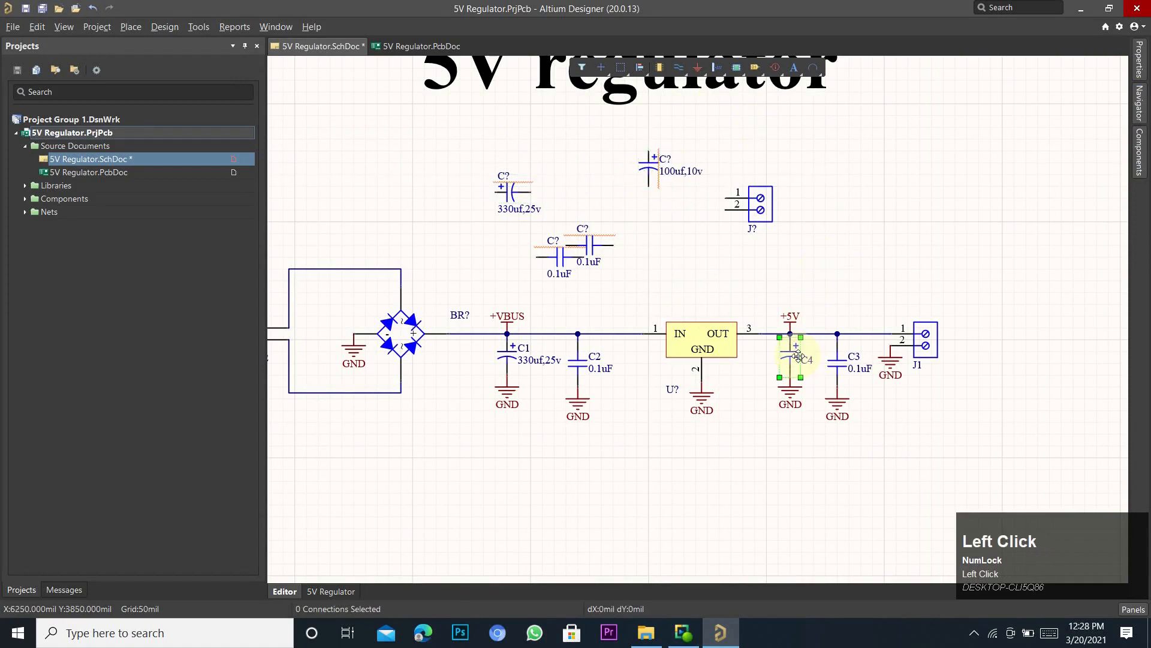
{"action": "left_click", "coordinate": [836, 363]}
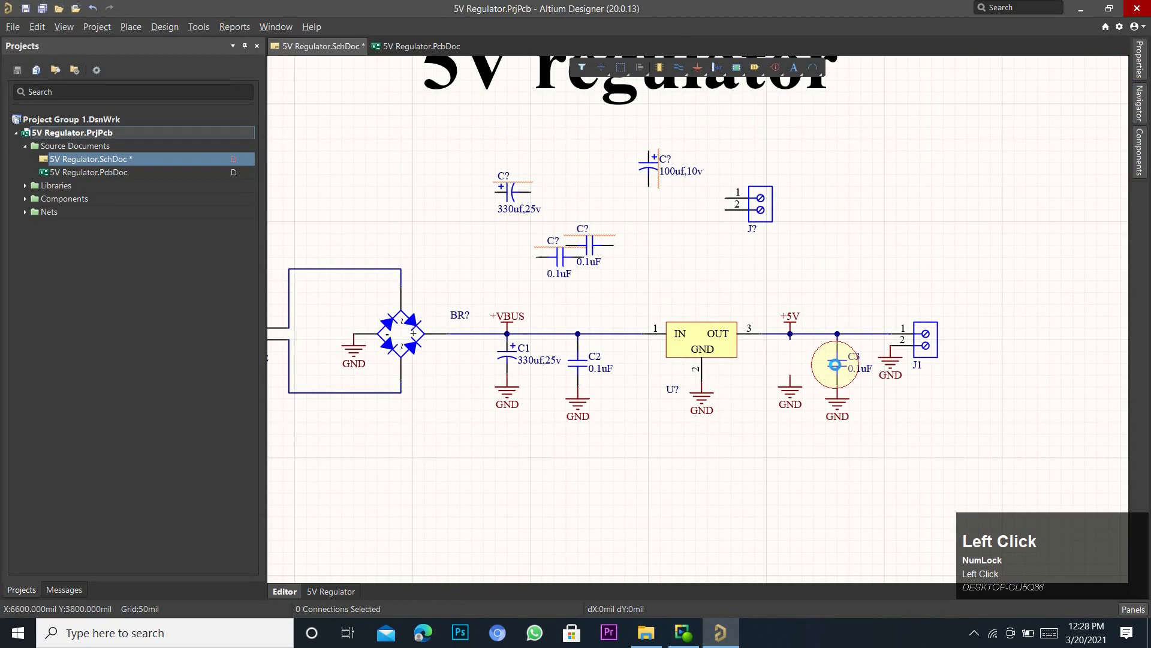
{"action": "left_click", "coordinate": [934, 328]}
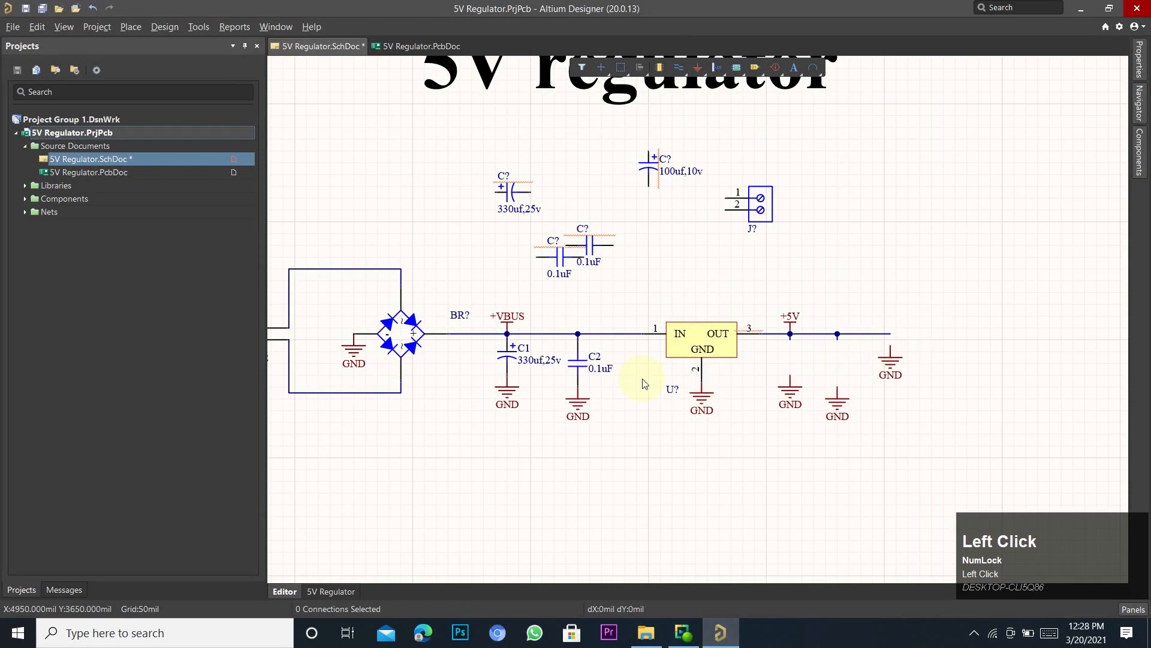
{"action": "left_click", "coordinate": [513, 358]}
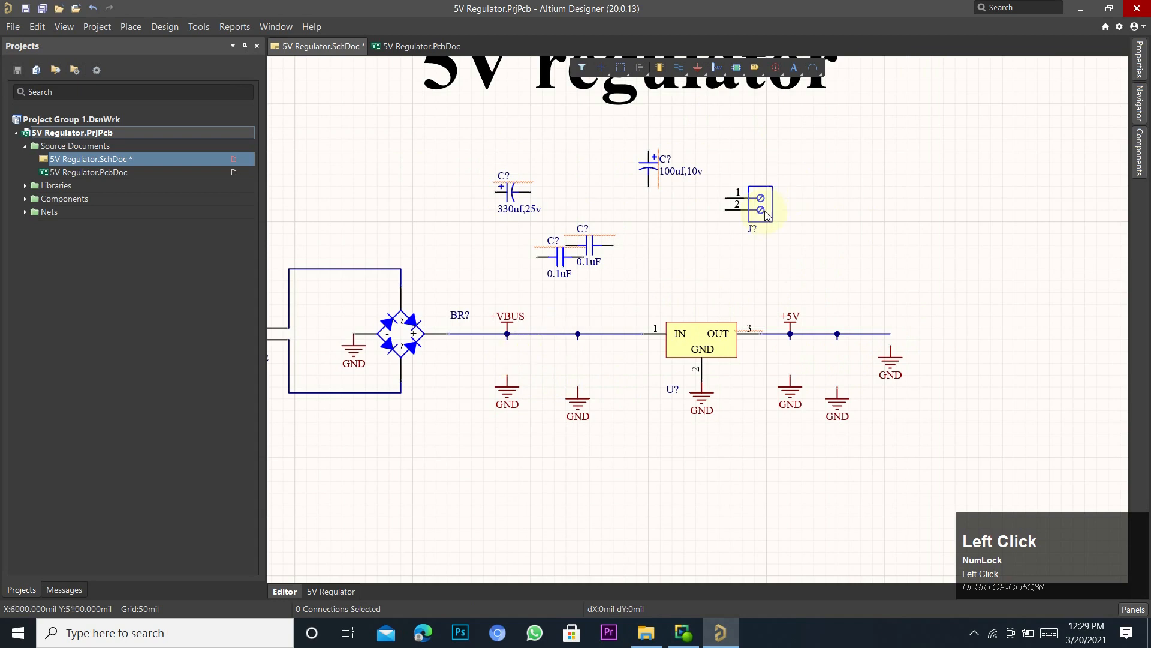
{"action": "left_click_drag", "start_coordinate": [766, 214], "coordinate": [887, 336], "text": "ctrl"}
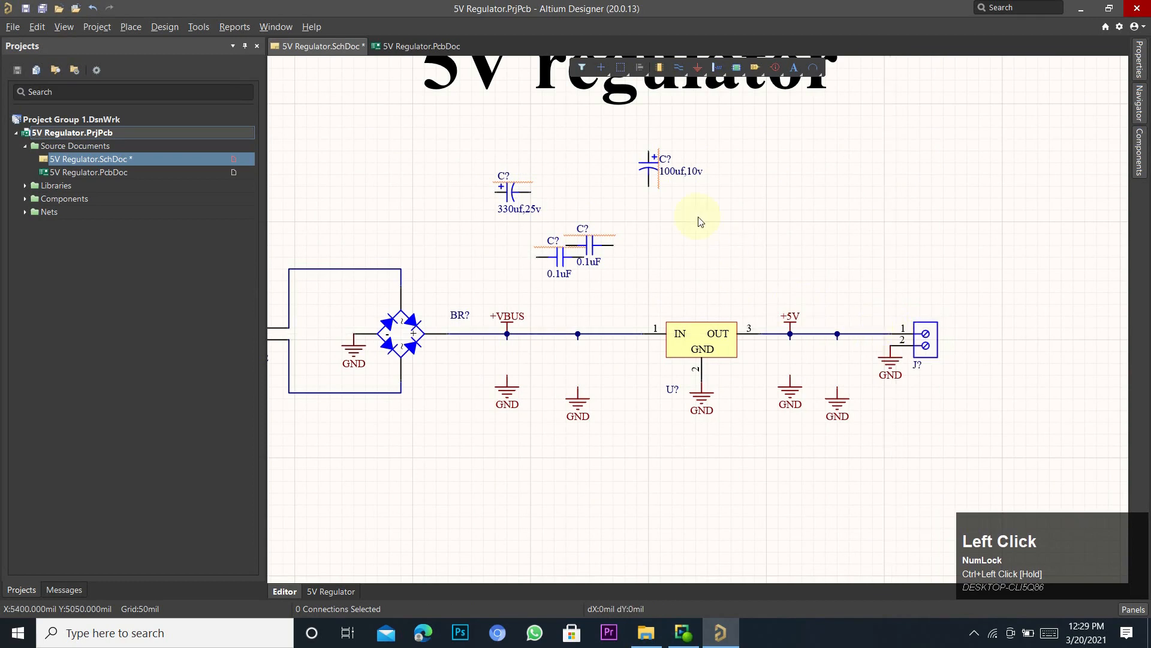
Stand the 100uf and 0.1uF capacitors upright on the +5V wire and move the +5V port onto the junction.
{"action": "left_click_drag", "start_coordinate": [648, 170], "coordinate": [790, 333], "text": "ctrl"}
{"action": "key", "text": "space"}
{"action": "left_click_drag", "start_coordinate": [614, 248], "coordinate": [839, 338], "text": "ctrl"}
{"action": "key", "text": "space"}
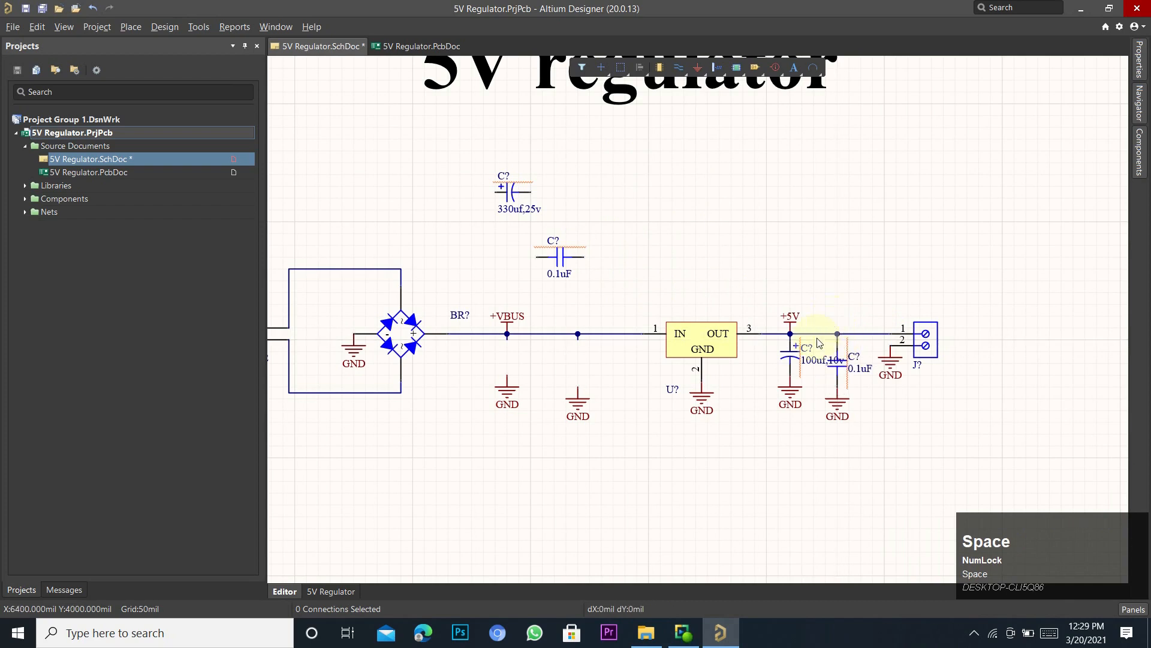
{"action": "scroll", "coordinate": [819, 342], "scroll_direction": "up", "scroll_amount": 3, "text": "ctrl"}
{"action": "left_click_drag", "start_coordinate": [777, 358], "coordinate": [725, 325]}
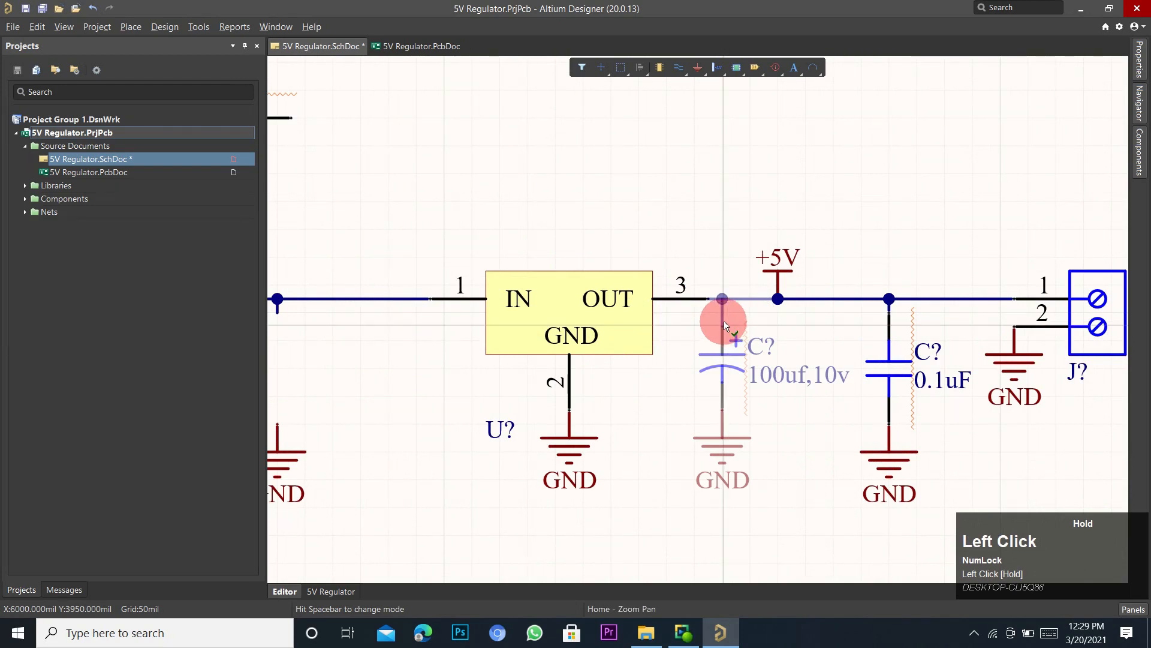
{"action": "left_click_drag", "start_coordinate": [725, 325], "coordinate": [725, 325]}
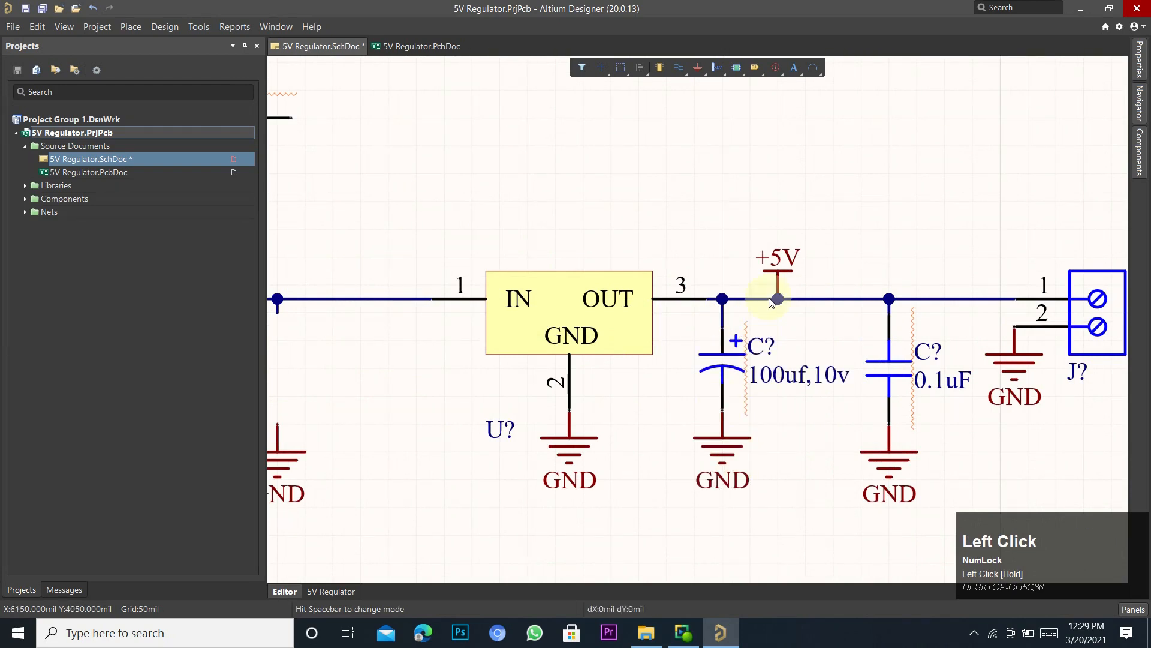
{"action": "left_click_drag", "start_coordinate": [781, 270], "coordinate": [723, 299]}
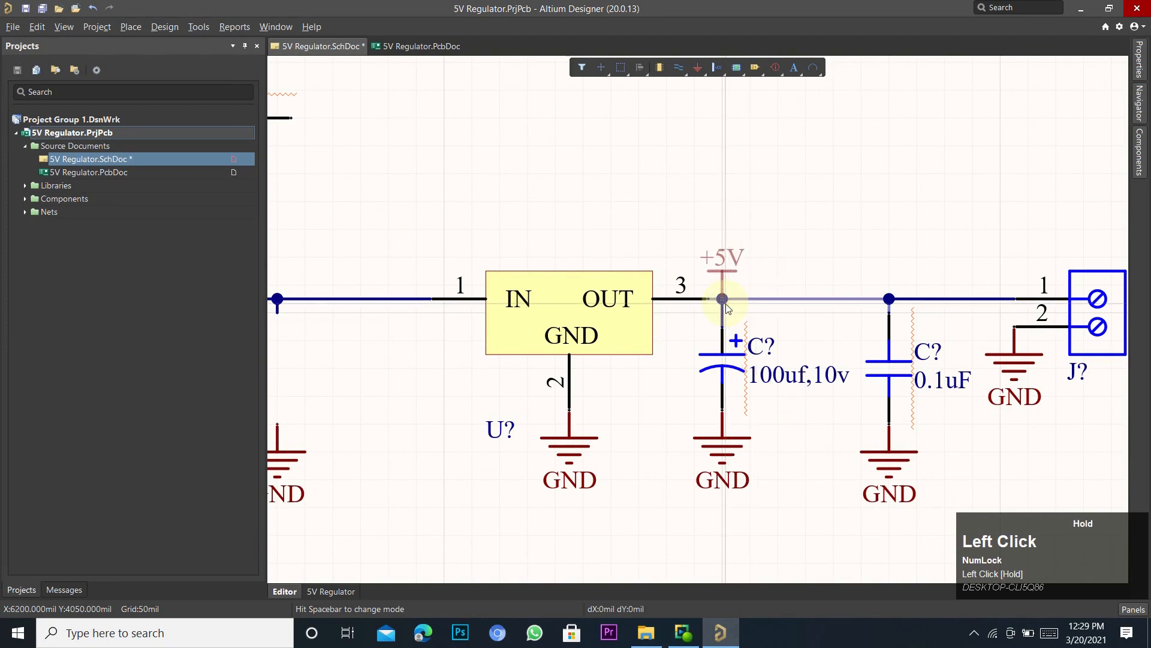
Stand the 0.1uF capacitor upright on the VBUS wire and rotate the 330uF capacitor upright.
{"action": "right_click_drag", "start_coordinate": [770, 420], "coordinate": [834, 429]}
{"action": "scroll", "coordinate": [784, 285], "scroll_direction": "down", "scroll_amount": 4, "text": "ctrl"}
{"action": "right_click_drag", "start_coordinate": [650, 228], "coordinate": [714, 245]}
{"action": "scroll", "coordinate": [713, 246], "scroll_direction": "up", "scroll_amount": 1, "text": "ctrl"}
{"action": "left_click_drag", "start_coordinate": [617, 223], "coordinate": [638, 396]}
{"action": "key", "text": "space"}
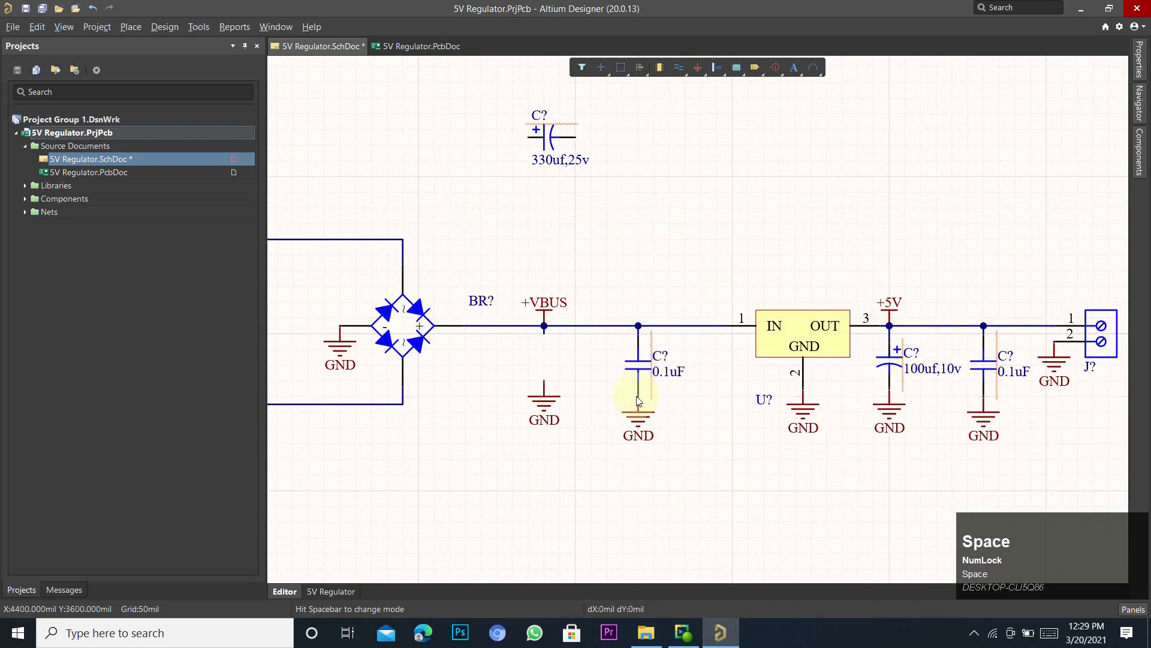
{"action": "left_click_drag", "start_coordinate": [549, 137], "coordinate": [550, 341], "text": "ctrl"}
{"action": "key", "text": "space"}
Move each GND symbol below its capacitor, the regulator, connector J? and the rectifier loop.
{"action": "right_click_drag", "start_coordinate": [630, 235], "coordinate": [595, 241]}
{"action": "left_click_drag", "start_coordinate": [500, 332], "coordinate": [507, 316]}
{"action": "left_click_drag", "start_coordinate": [515, 315], "coordinate": [507, 341]}
{"action": "left_click_drag", "start_coordinate": [600, 315], "coordinate": [602, 345]}
{"action": "left_click_drag", "start_coordinate": [767, 329], "coordinate": [768, 345]}
{"action": "left_click_drag", "start_coordinate": [853, 328], "coordinate": [852, 343]}
{"action": "left_click_drag", "start_coordinate": [948, 329], "coordinate": [949, 343]}
{"action": "left_click_drag", "start_coordinate": [1019, 282], "coordinate": [1016, 366]}
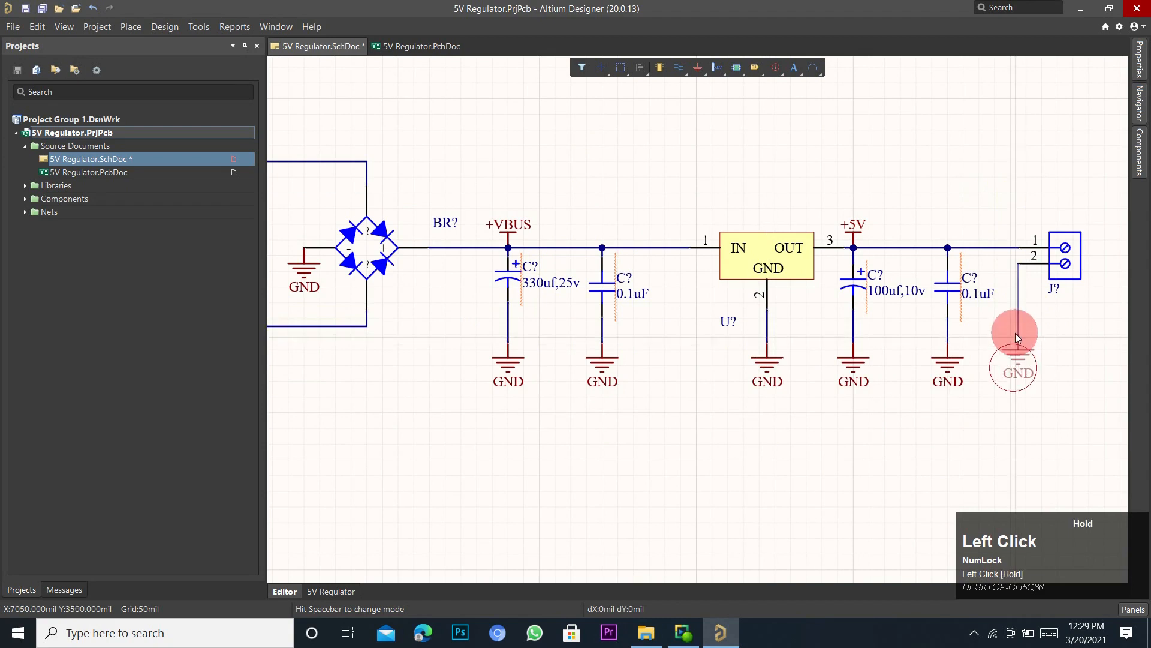
{"action": "left_click", "coordinate": [896, 198]}
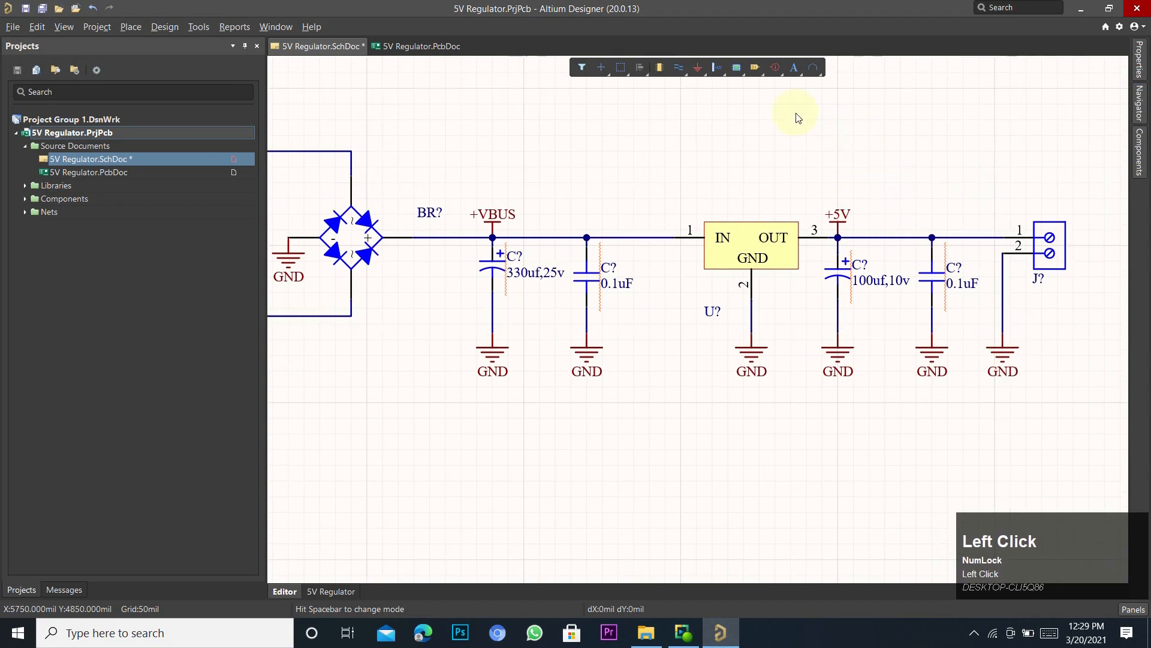
{"action": "scroll", "coordinate": [779, 162], "scroll_direction": "down", "scroll_amount": 2, "text": "ctrl"}
{"action": "right_click_drag", "start_coordinate": [723, 346], "coordinate": [701, 368]}
{"action": "left_click_drag", "start_coordinate": [414, 256], "coordinate": [423, 295]}
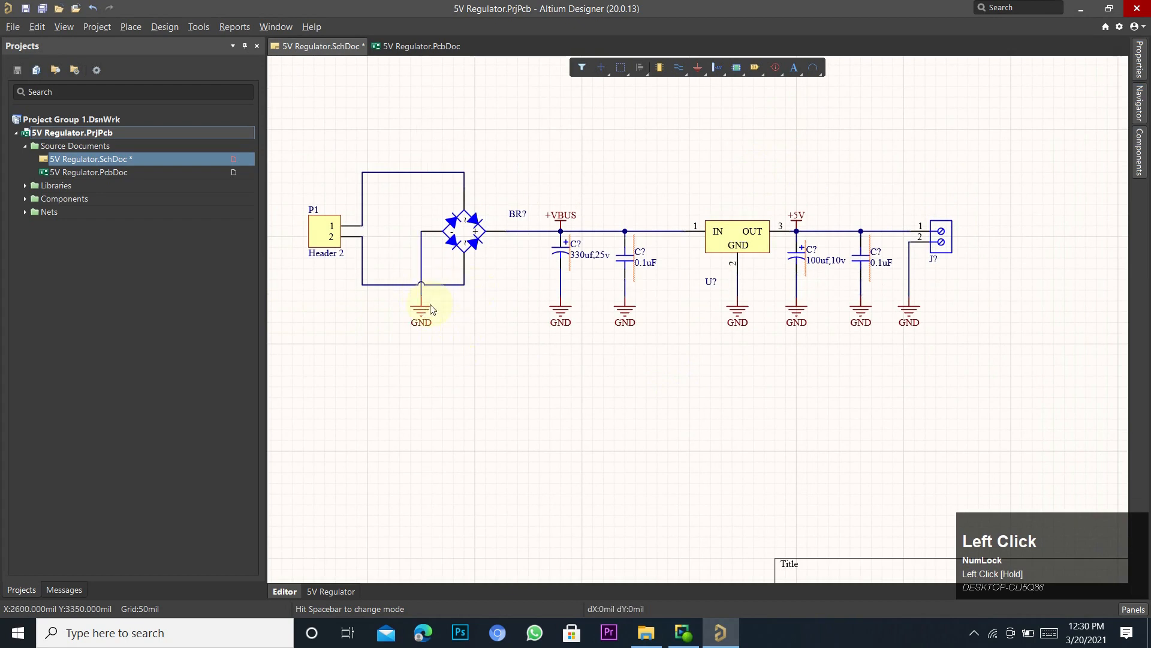
Save the tidied schematic.
{"action": "right_click_drag", "start_coordinate": [542, 345], "coordinate": [533, 355]}
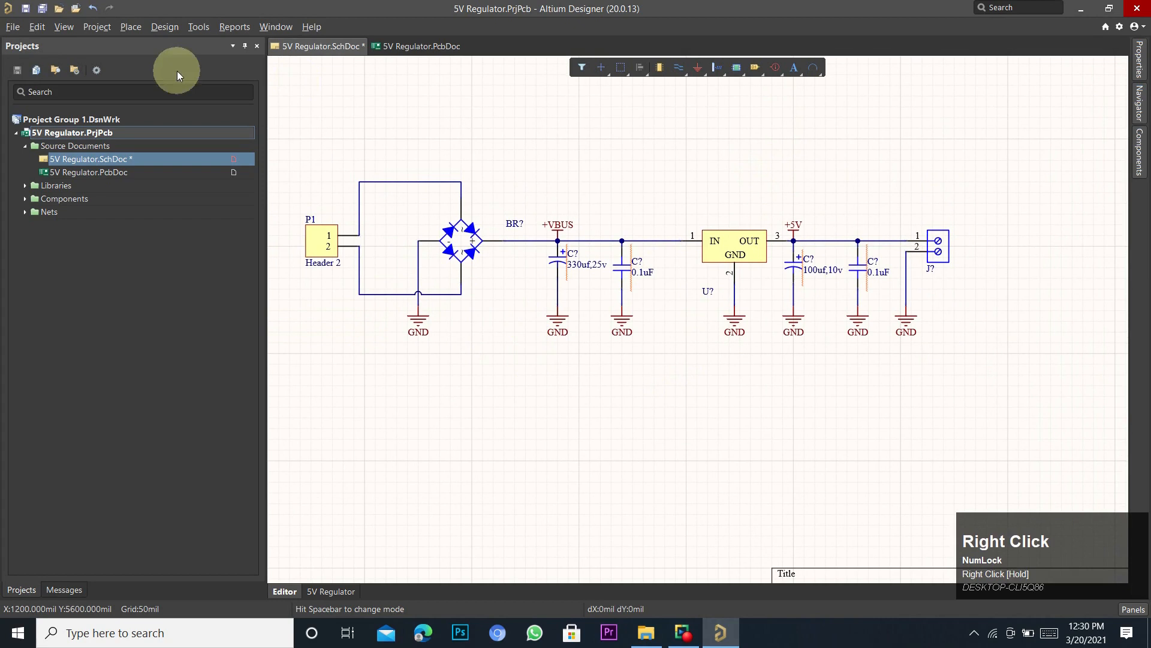
{"action": "left_click", "coordinate": [42, 8]}
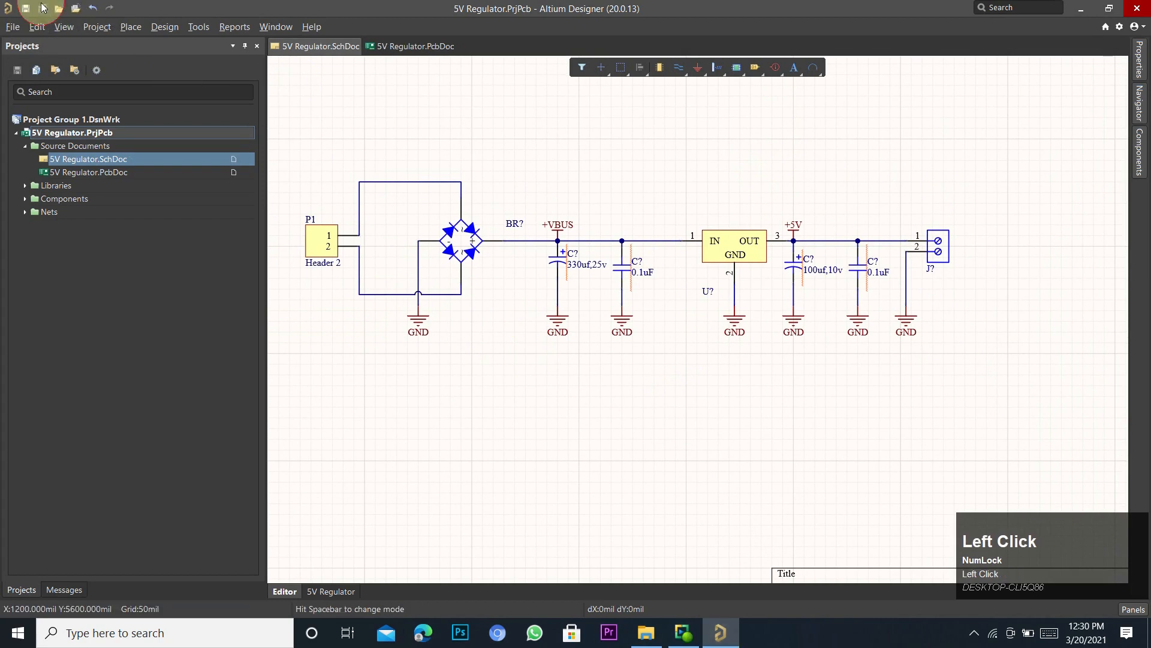
{"action": "left_click", "coordinate": [164, 26]}
{"action": "left_click", "coordinate": [670, 160]}
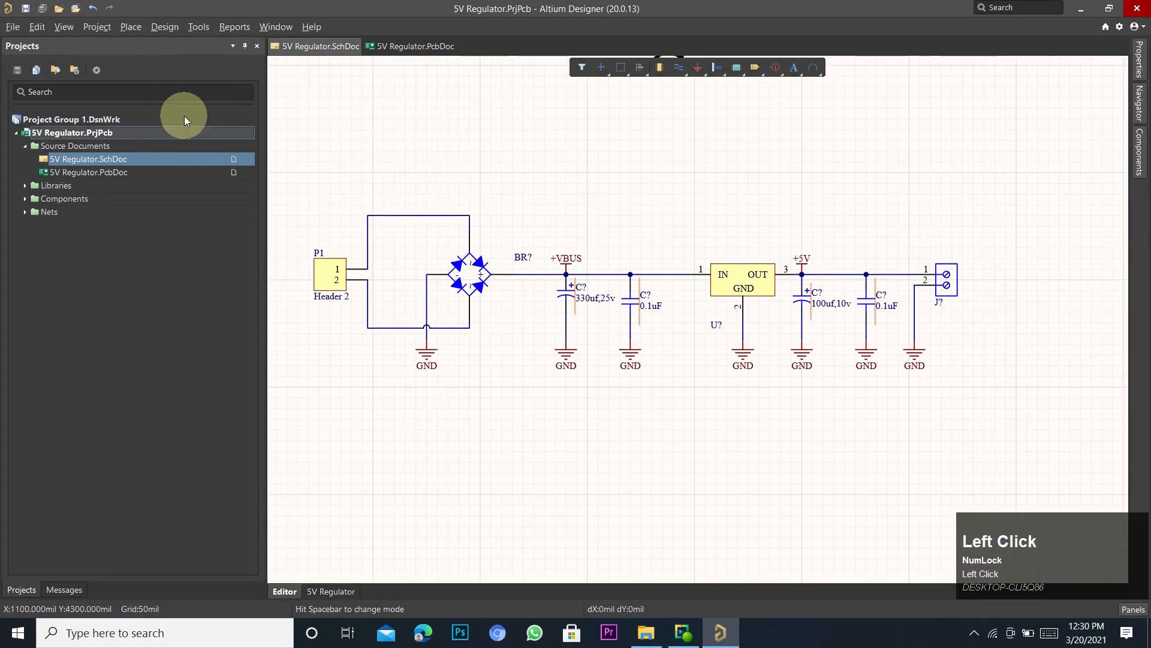
In Annotate Schematics, reset all designators and update the changes list with new numbering.
{"action": "left_click", "coordinate": [198, 26]}
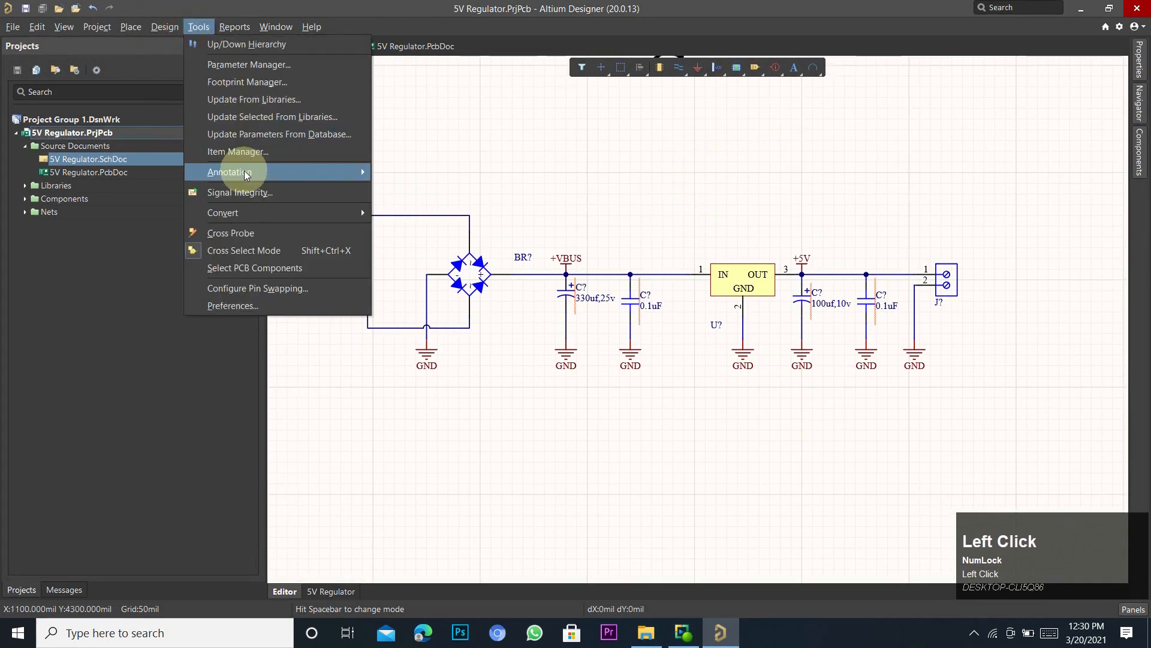
{"action": "mouse_move", "coordinate": [317, 173]}
{"action": "left_click", "coordinate": [402, 172]}
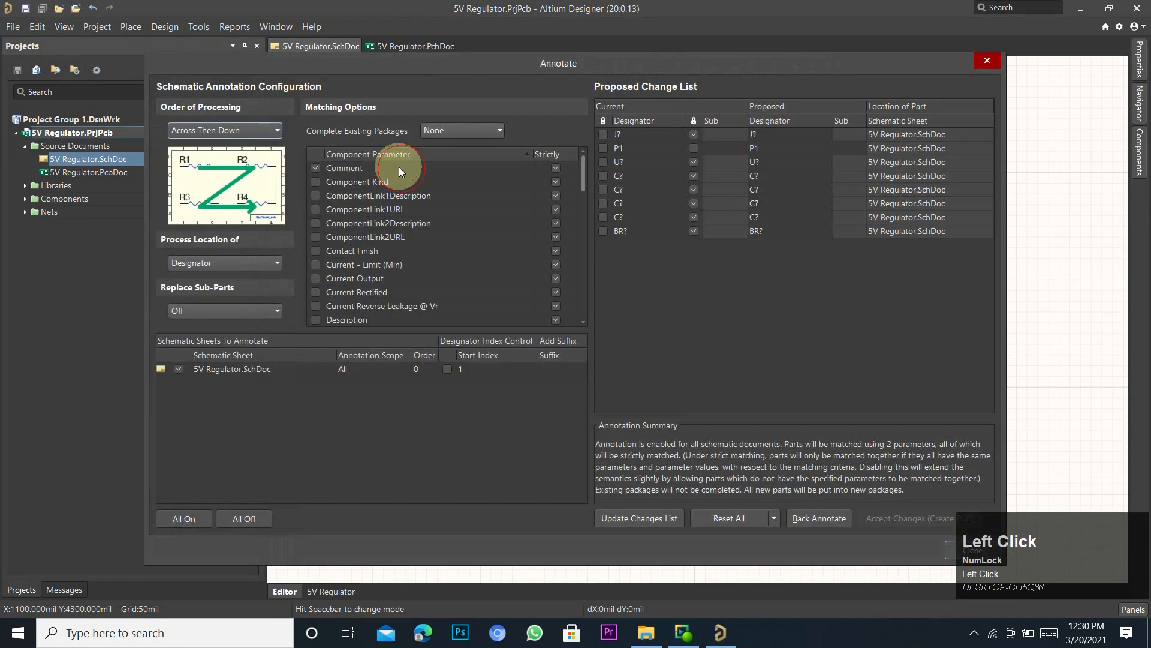
{"action": "left_click", "coordinate": [725, 517]}
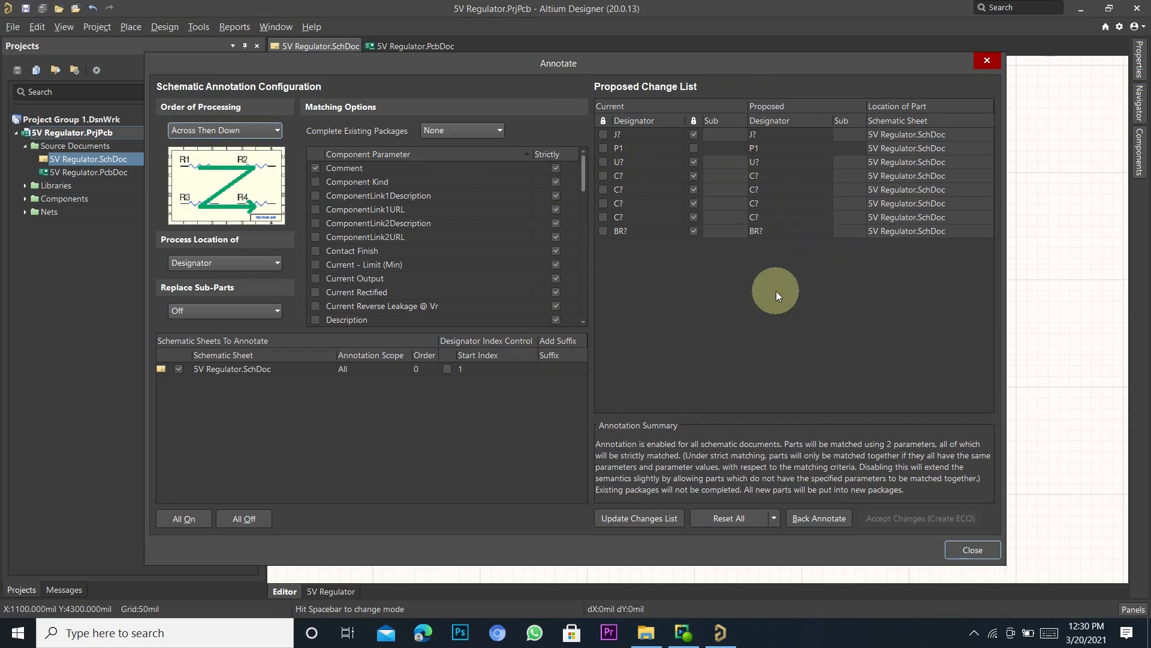
{"action": "left_click", "coordinate": [744, 517]}
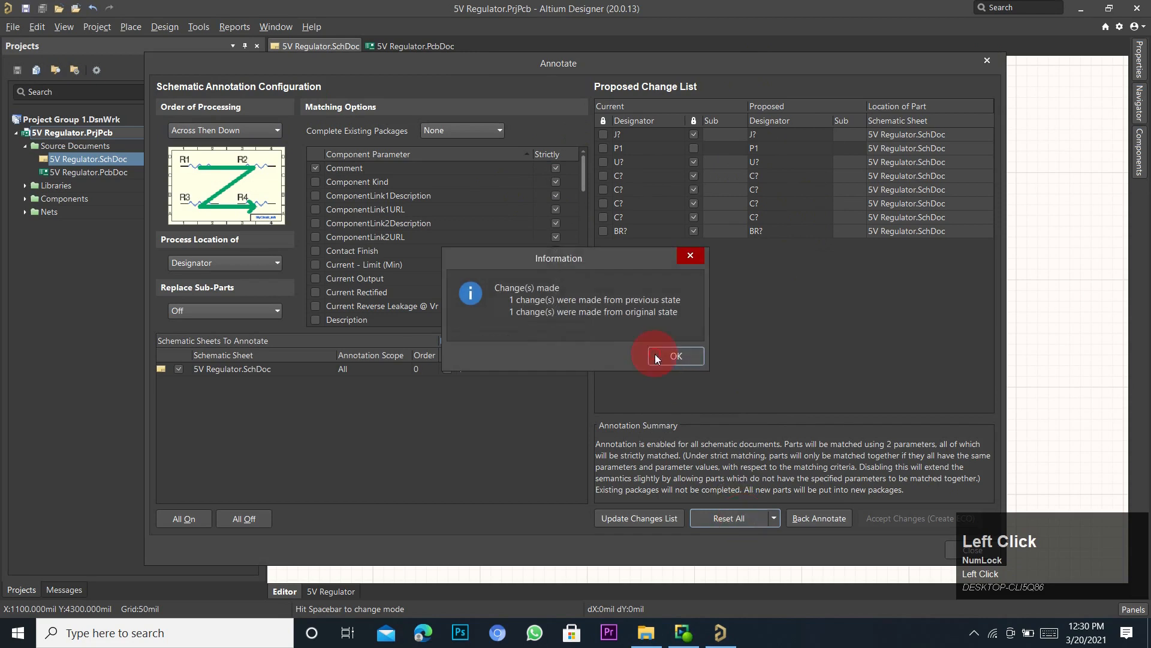
{"action": "left_click", "coordinate": [656, 358]}
{"action": "left_click", "coordinate": [653, 517]}
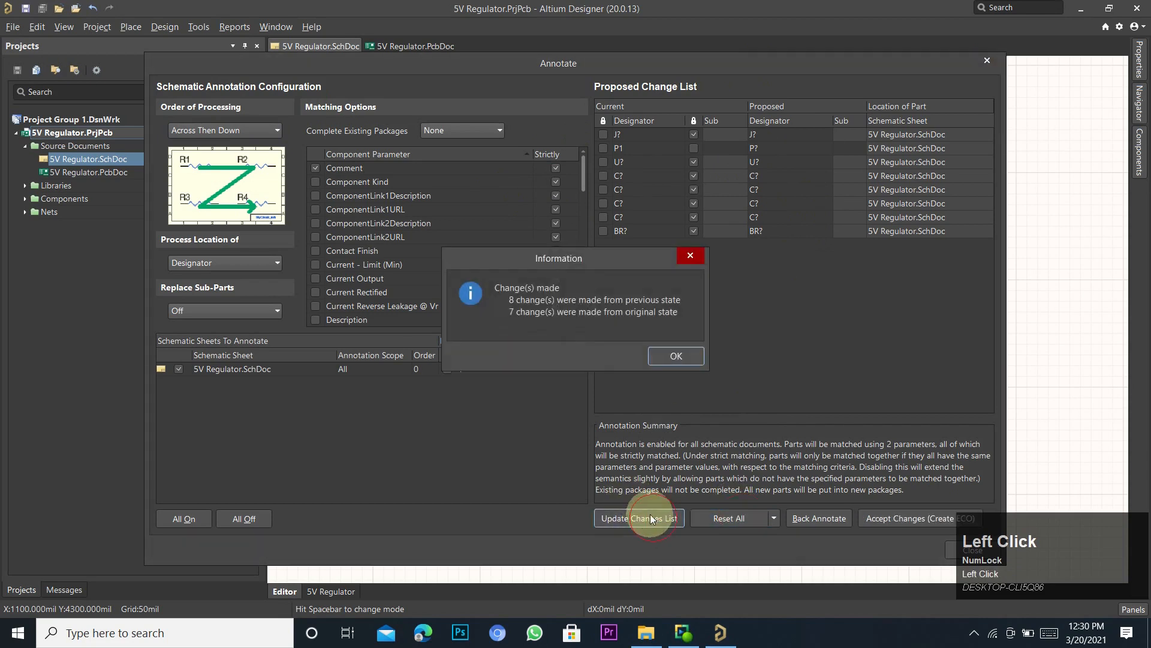
{"action": "left_click", "coordinate": [681, 354]}
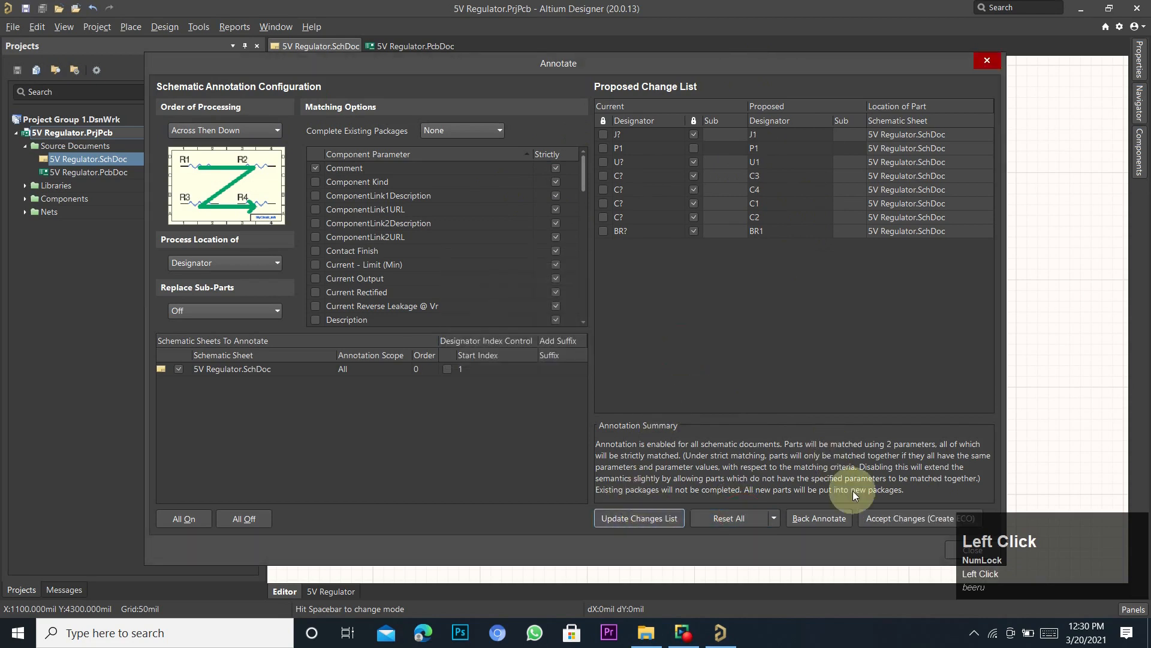
Accept, validate and execute the annotation (BR1, C1–C4, J1, U1), then save the schematic.
{"action": "left_click", "coordinate": [880, 522]}
{"action": "left_click", "coordinate": [222, 504]}
{"action": "left_click", "coordinate": [288, 502]}
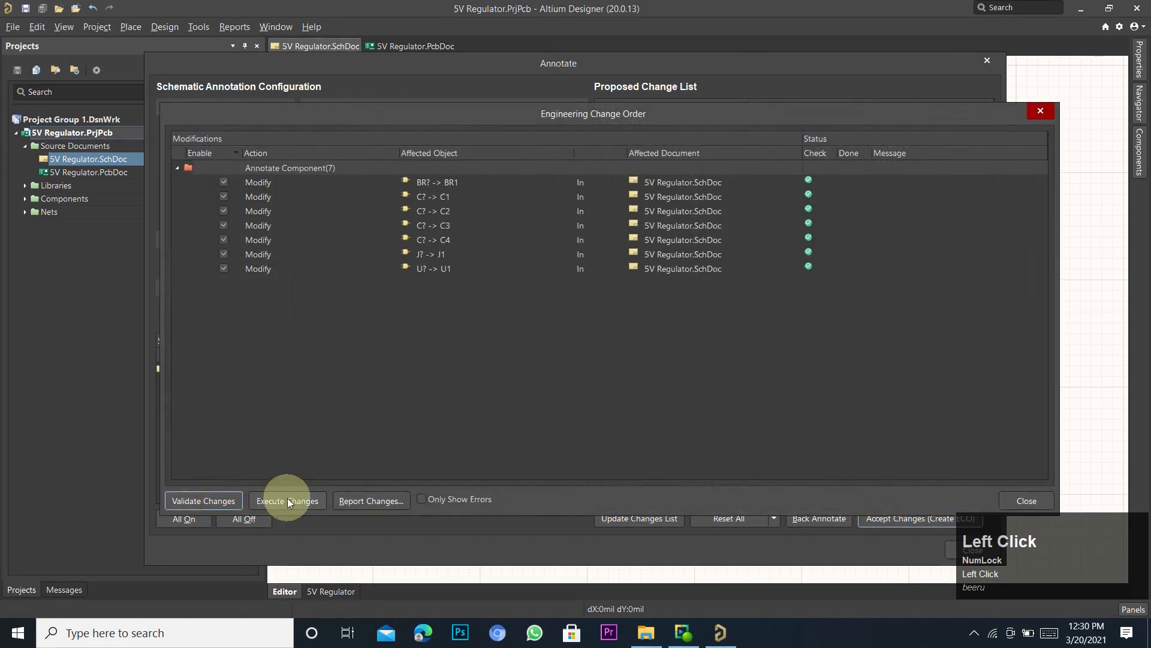
{"action": "left_click", "coordinate": [1036, 501]}
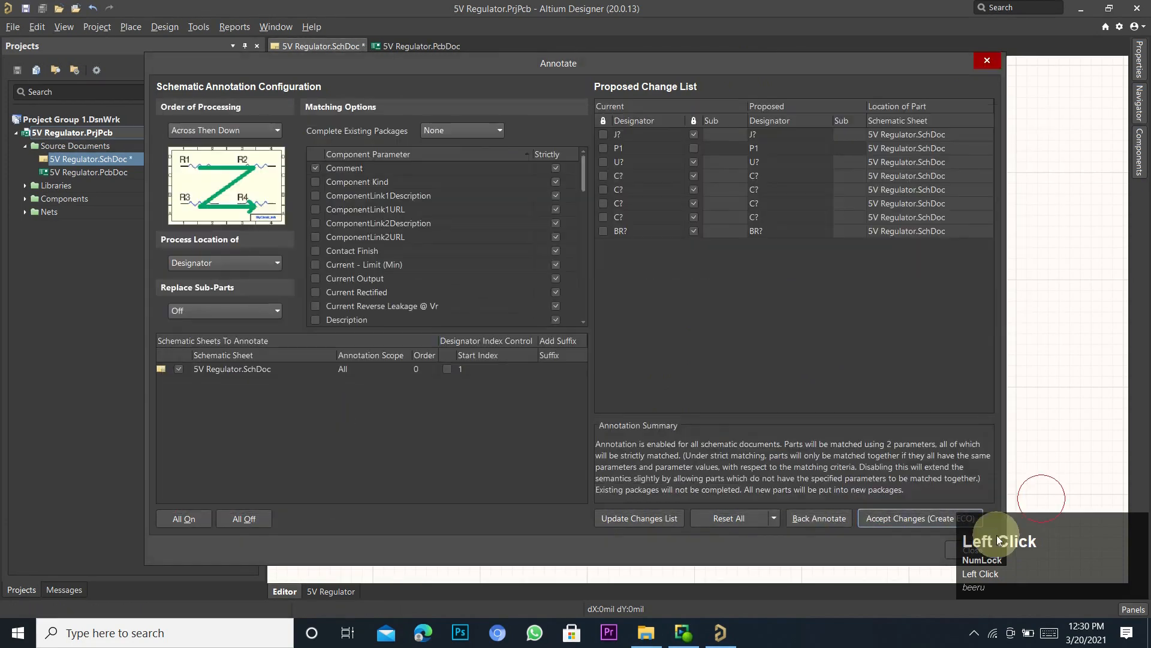
{"action": "left_click", "coordinate": [949, 553]}
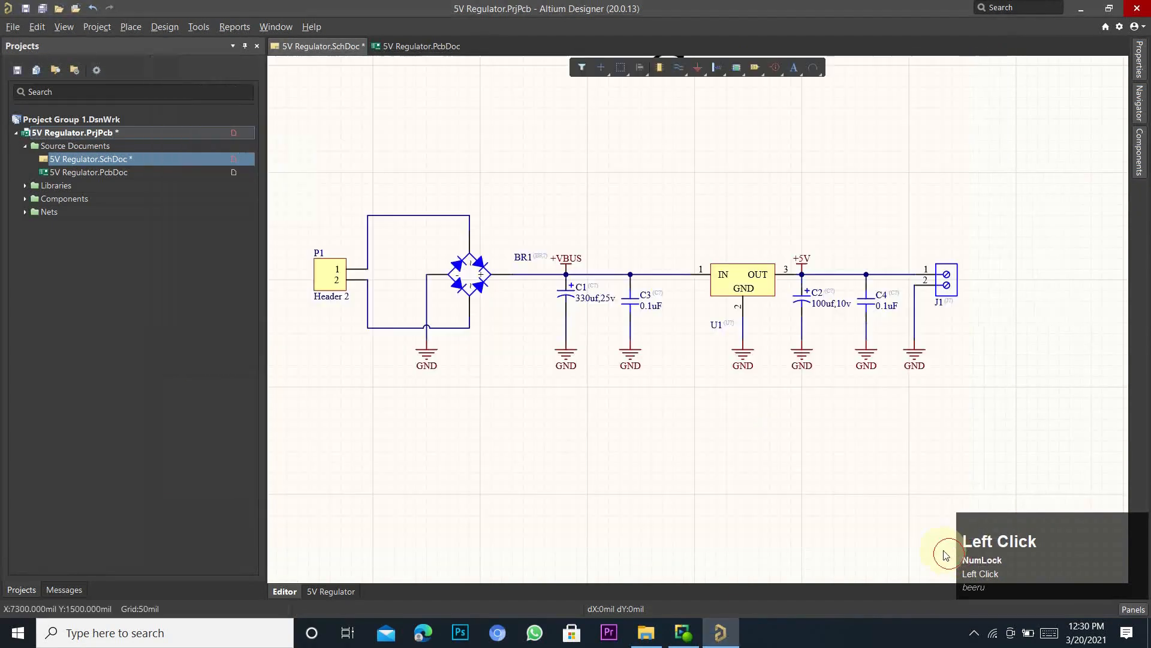
{"action": "left_click", "coordinate": [60, 8]}
Validate and execute the ECO adding eight components, five nets and the room to 5V Regulator.PcbDoc.
{"action": "left_click", "coordinate": [166, 27]}
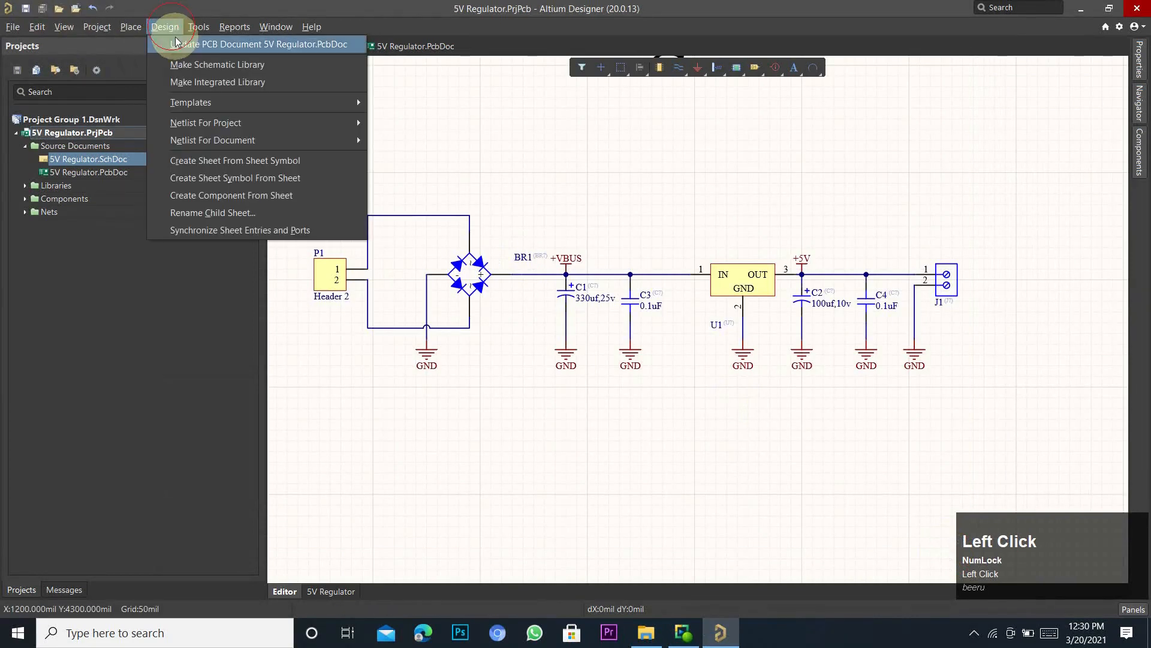
{"action": "left_click", "coordinate": [176, 43]}
{"action": "left_click", "coordinate": [197, 507]}
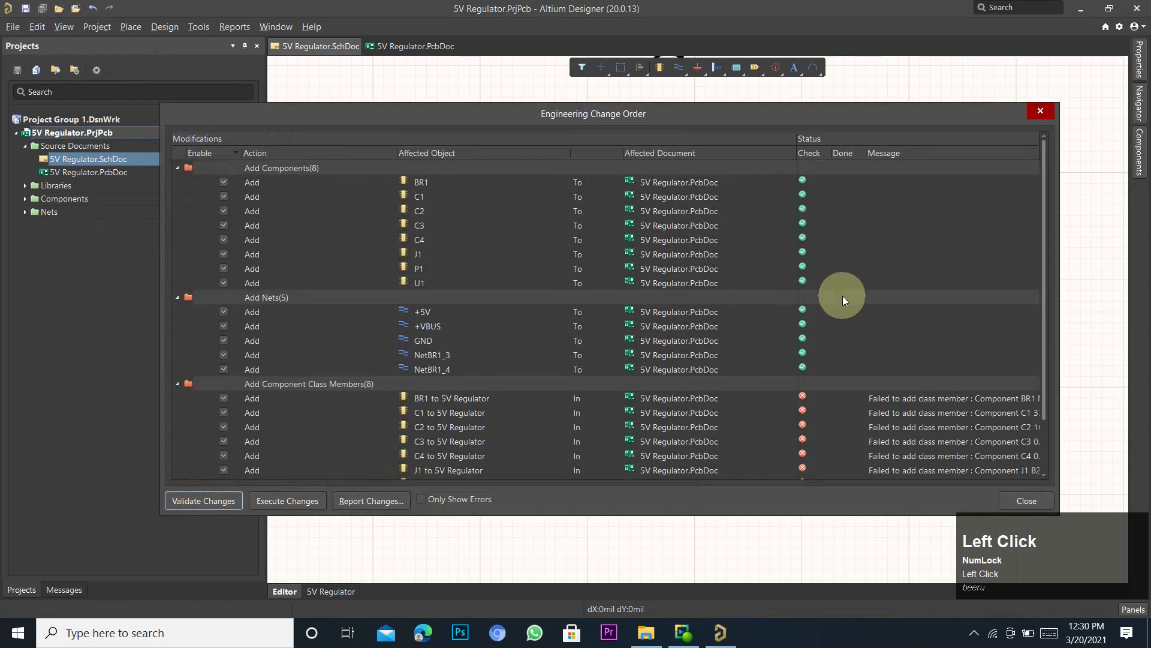
{"action": "scroll", "coordinate": [600, 384], "scroll_direction": "down", "scroll_amount": 2}
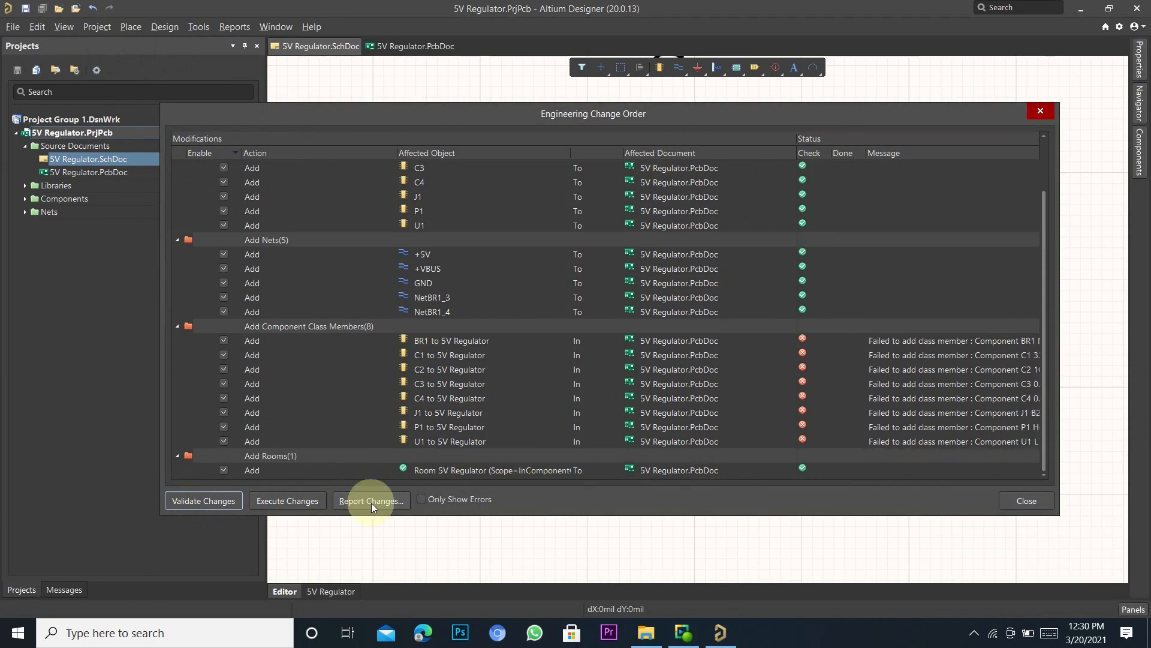
{"action": "left_click", "coordinate": [309, 507]}
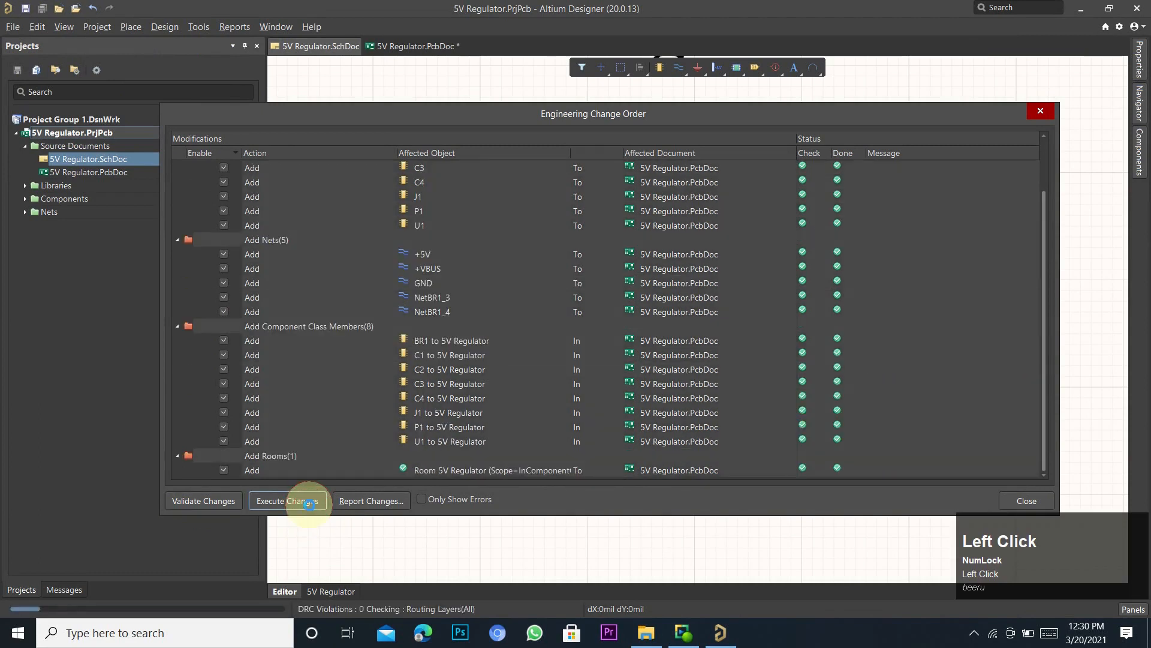
{"action": "scroll", "coordinate": [861, 295], "scroll_direction": "up", "scroll_amount": 2}
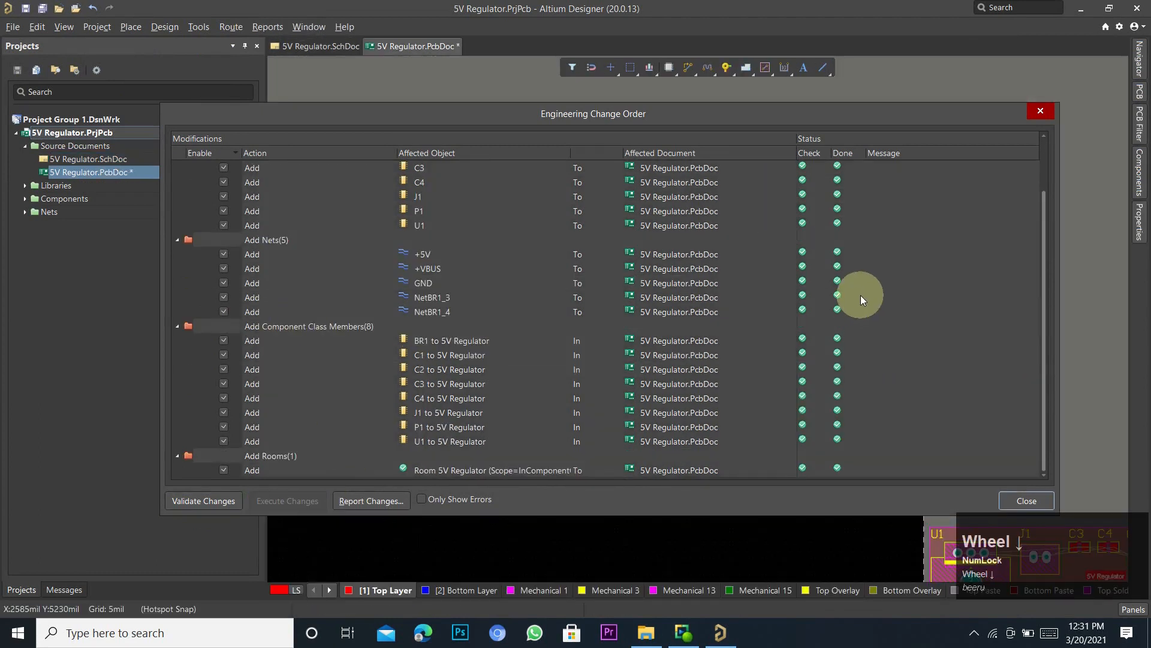
{"action": "scroll", "coordinate": [809, 395], "scroll_direction": "down", "scroll_amount": 2}
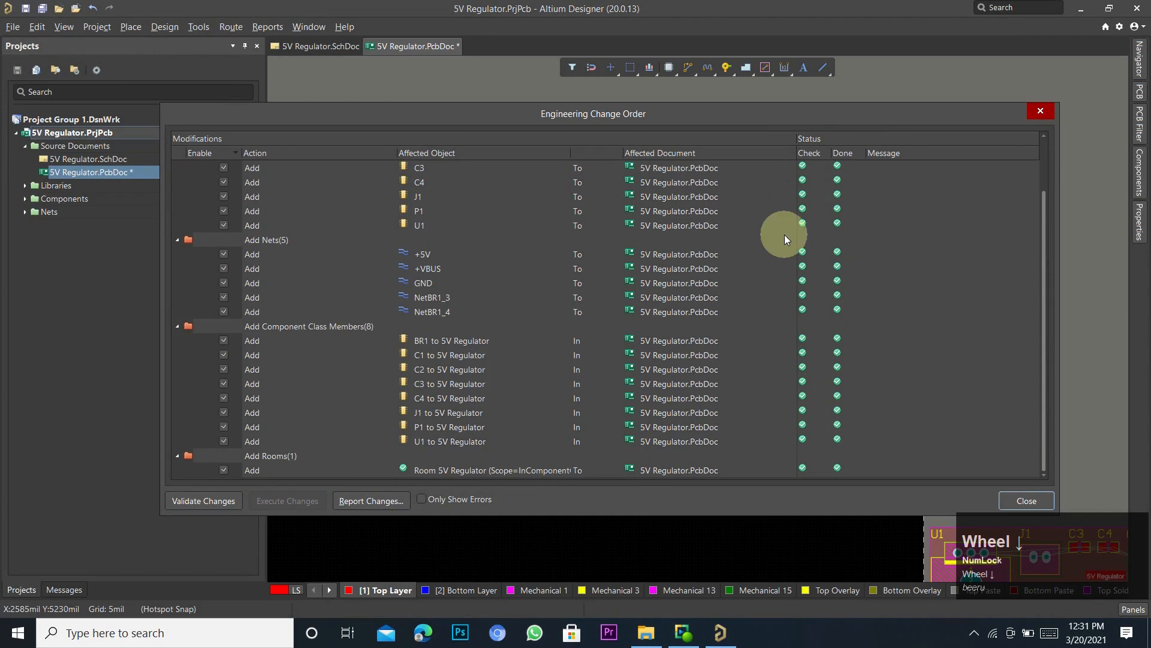
{"action": "scroll", "coordinate": [785, 235], "scroll_direction": "up", "scroll_amount": 2}
Drag the 5V Regulator room with its components onto the black board area.
{"action": "left_click", "coordinate": [1033, 501]}
{"action": "right_click_drag", "start_coordinate": [606, 245], "coordinate": [508, 90]}
{"action": "left_click_drag", "start_coordinate": [958, 457], "coordinate": [441, 176]}
{"action": "left_click_drag", "start_coordinate": [572, 240], "coordinate": [582, 286]}
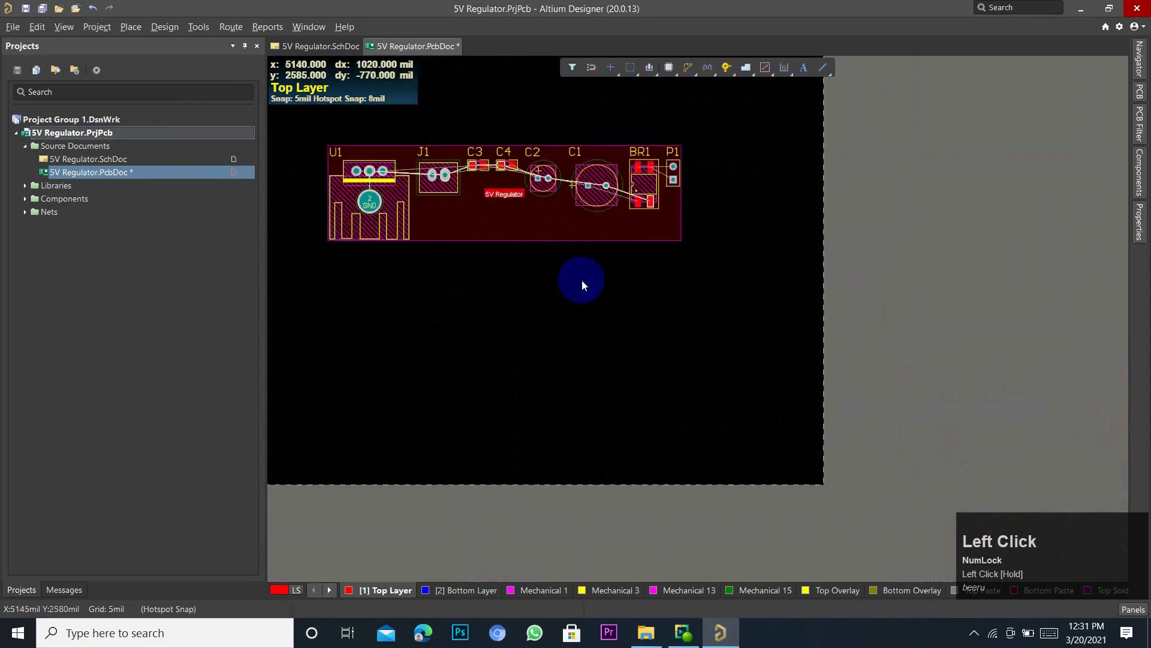
{"action": "right_click_drag", "start_coordinate": [583, 280], "coordinate": [726, 374]}
{"action": "left_click", "coordinate": [726, 374]}
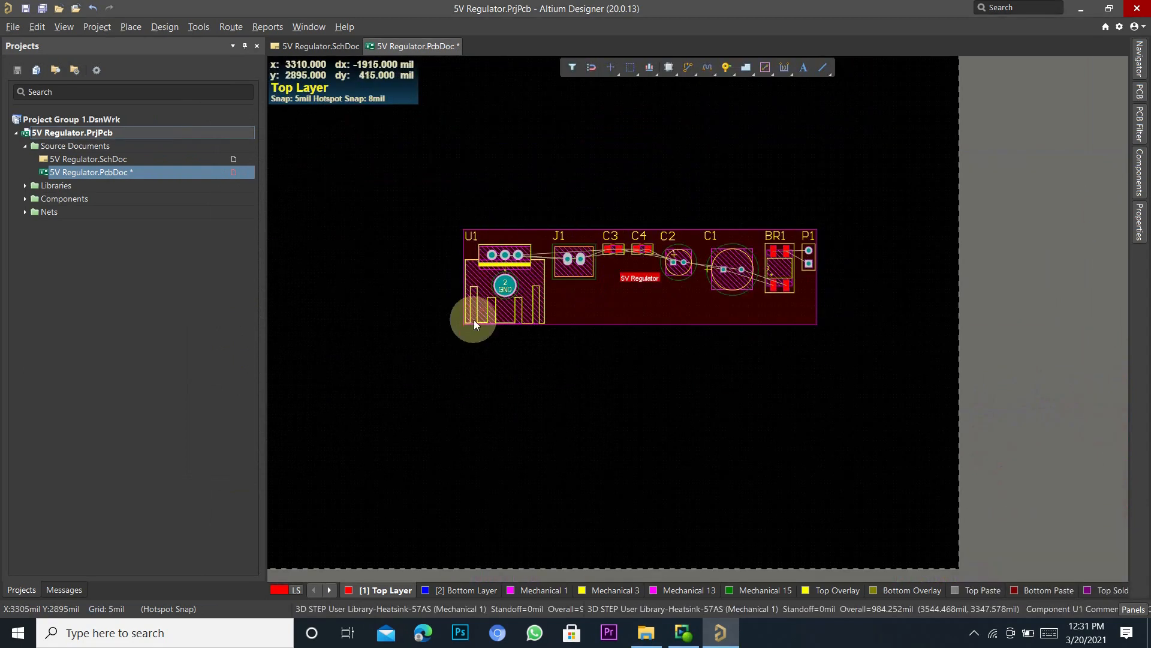
Reposition the grouped footprints as one block within the board.
{"action": "right_click_drag", "start_coordinate": [632, 339], "coordinate": [634, 393]}
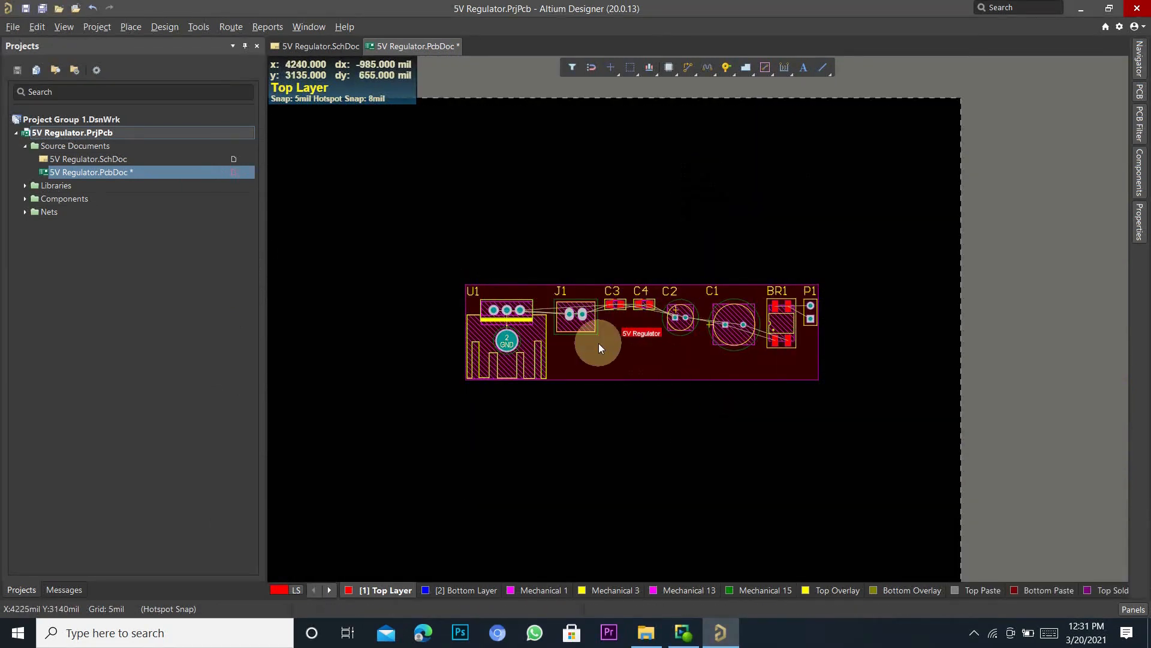
{"action": "scroll", "coordinate": [622, 391], "scroll_direction": "up", "scroll_amount": 3}
{"action": "left_click_drag", "start_coordinate": [607, 365], "coordinate": [599, 312]}
{"action": "left_click_drag", "start_coordinate": [614, 397], "coordinate": [640, 303]}
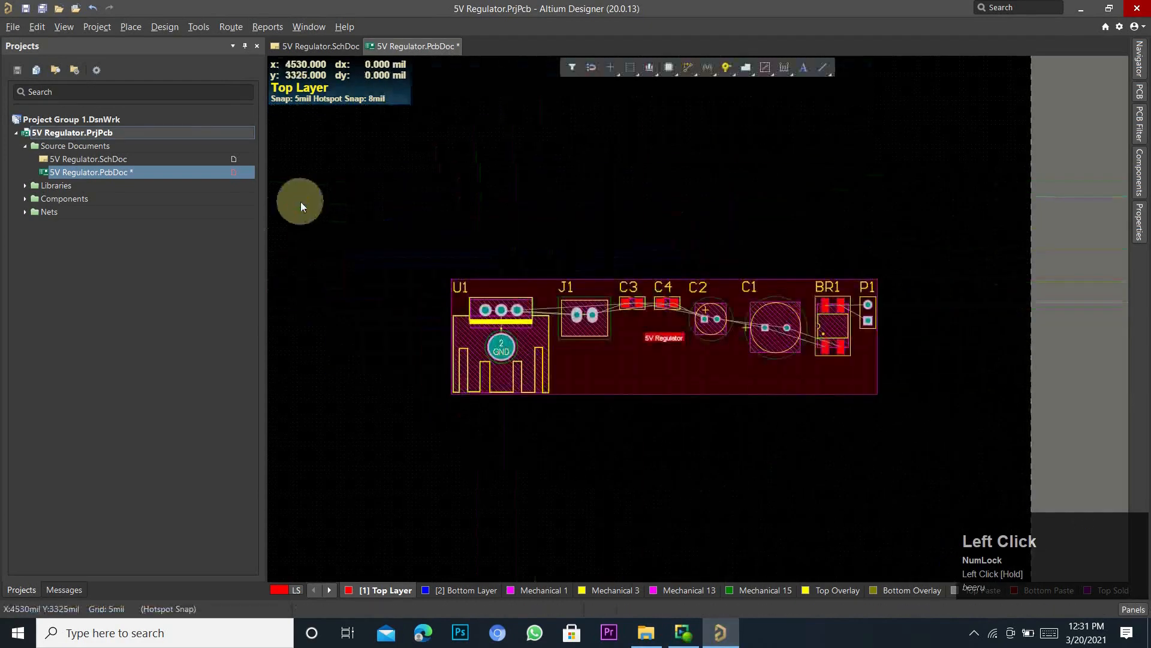
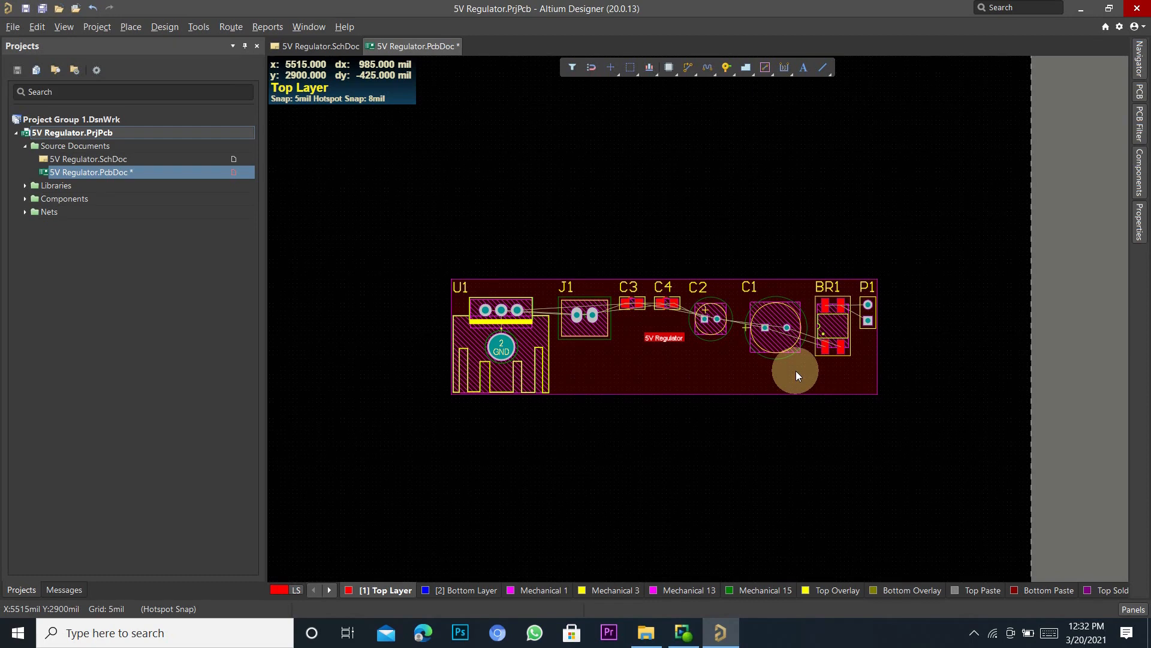
Delete the 5V Regulator room so only its footprints remain on the board.
{"action": "right_click", "coordinate": [686, 522]}
{"action": "left_click", "coordinate": [638, 390]}
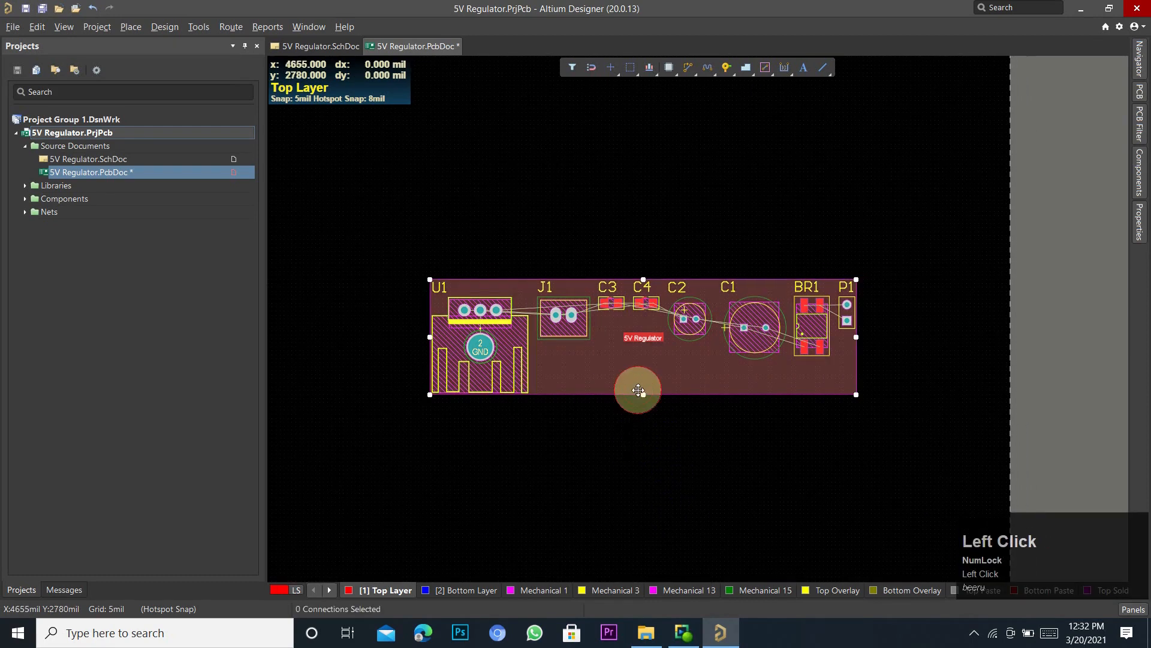
{"action": "key", "text": "Delete"}
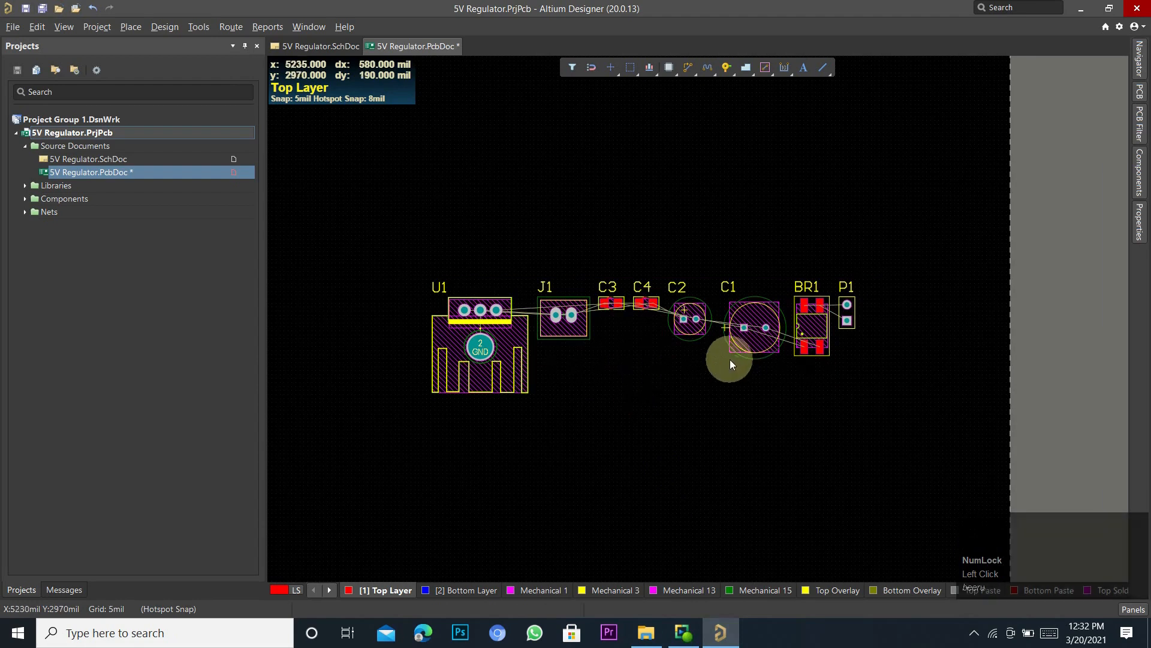
{"action": "right_click_drag", "start_coordinate": [729, 359], "coordinate": [771, 382]}
Start the row by placing P1, then BR1 beside it, and move U1 over to the right.
{"action": "left_click_drag", "start_coordinate": [894, 344], "coordinate": [431, 247]}
{"action": "key", "text": "space"}
{"action": "key", "text": "space"}
{"action": "left_click_drag", "start_coordinate": [855, 352], "coordinate": [476, 257]}
{"action": "key", "text": "space"}
{"action": "left_click_drag", "start_coordinate": [516, 375], "coordinate": [610, 226]}
{"action": "key", "text": "space"}
{"action": "key", "text": "space"}
{"action": "left_click_drag", "start_coordinate": [620, 217], "coordinate": [679, 212]}
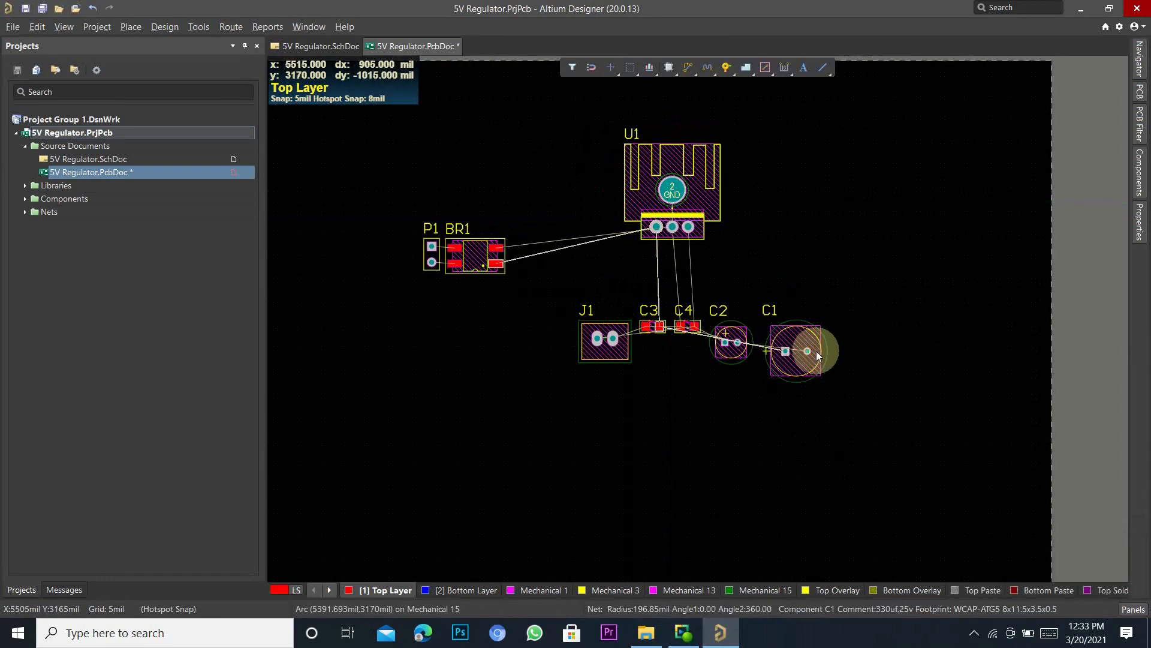
Rotate C1 and C3 and place them between BR1 and U1.
{"action": "left_click_drag", "start_coordinate": [789, 354], "coordinate": [545, 260]}
{"action": "key", "text": "space"}
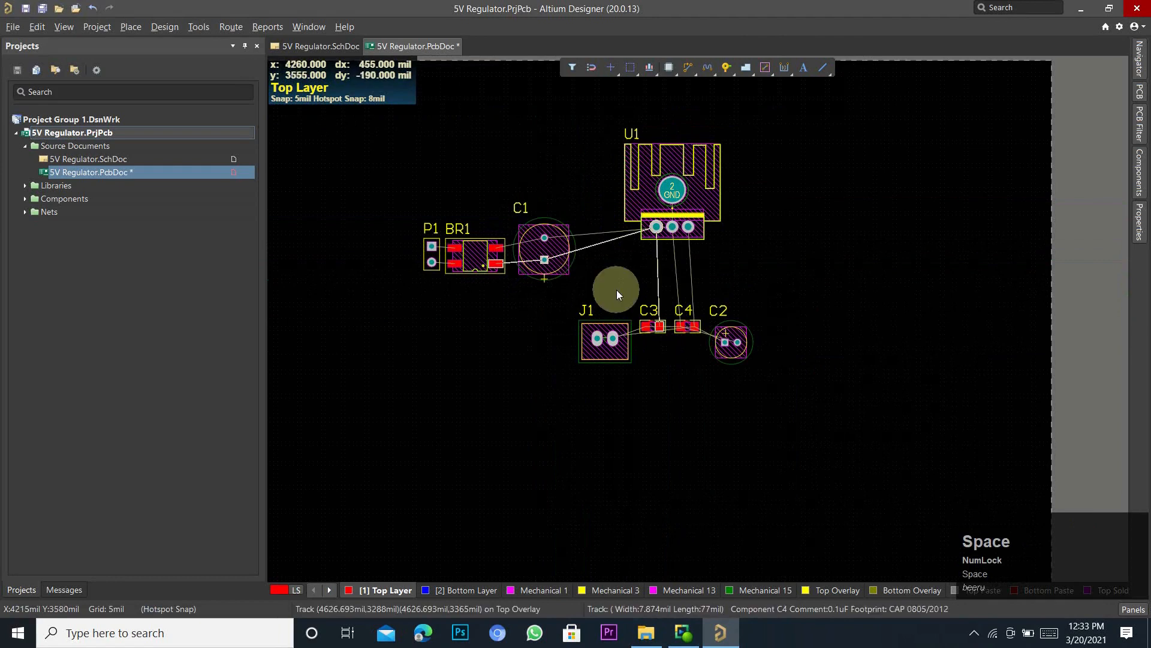
{"action": "left_click_drag", "start_coordinate": [660, 329], "coordinate": [650, 267]}
{"action": "key", "text": "space"}
Line up C2, C4 and J1 to the right of U1, rotating each upright.
{"action": "left_click_drag", "start_coordinate": [724, 347], "coordinate": [746, 262]}
{"action": "key", "text": "space"}
{"action": "left_click_drag", "start_coordinate": [688, 326], "coordinate": [786, 271]}
{"action": "key", "text": "space"}
{"action": "left_click_drag", "start_coordinate": [621, 346], "coordinate": [827, 272]}
{"action": "key", "text": "space"}
{"action": "key", "text": "space"}
{"action": "key", "text": "space"}
{"action": "left_click", "coordinate": [592, 371]}
{"action": "right_click_drag", "start_coordinate": [637, 322], "coordinate": [702, 336]}
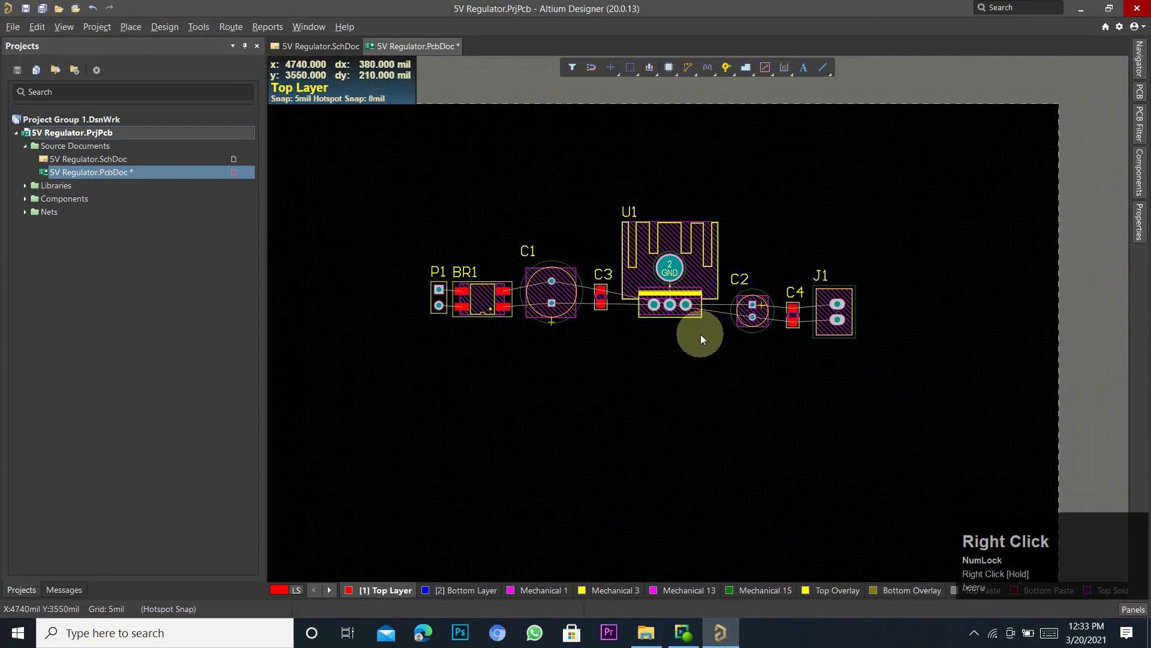
Turn U1 around, set it upright again, and move C3 up toward it.
{"action": "scroll", "coordinate": [685, 319], "scroll_direction": "up", "scroll_amount": 3, "text": "ctrl"}
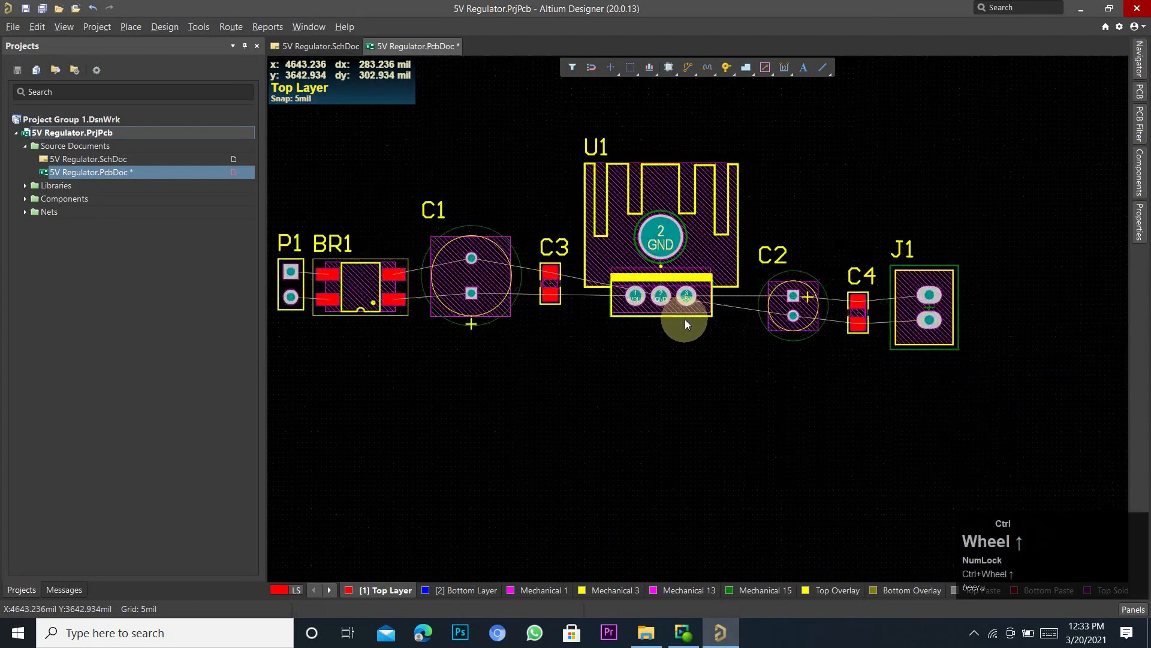
{"action": "scroll", "coordinate": [675, 311], "scroll_direction": "up", "scroll_amount": 2, "text": "ctrl"}
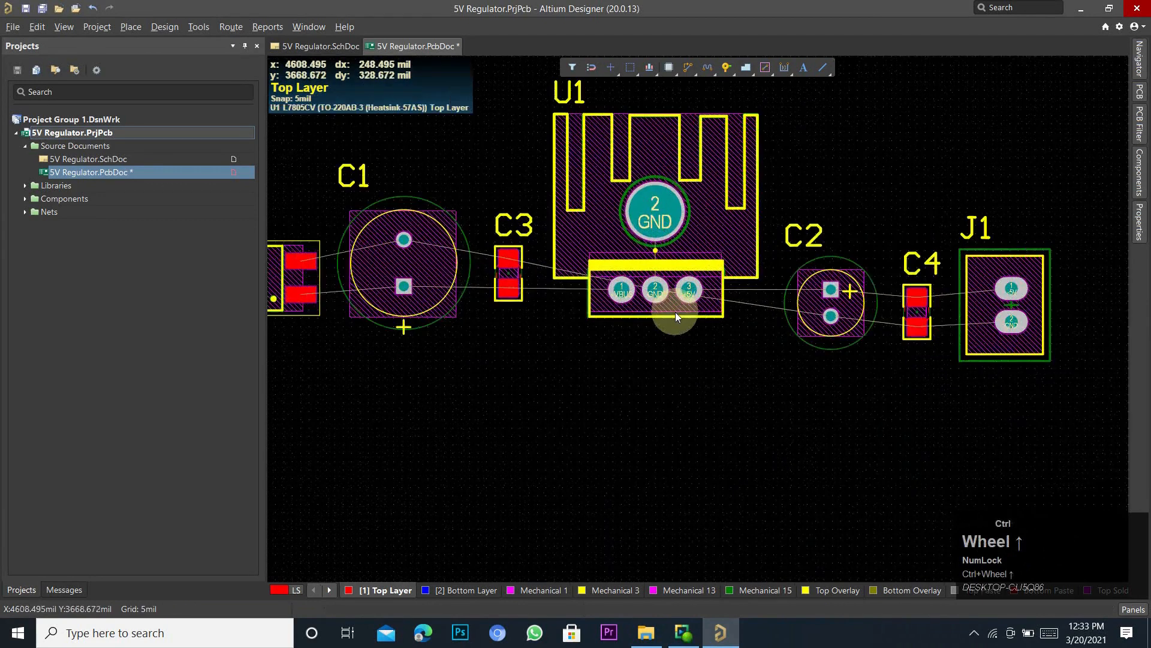
{"action": "left_click_drag", "start_coordinate": [661, 305], "coordinate": [736, 262]}
{"action": "key", "text": "space"}
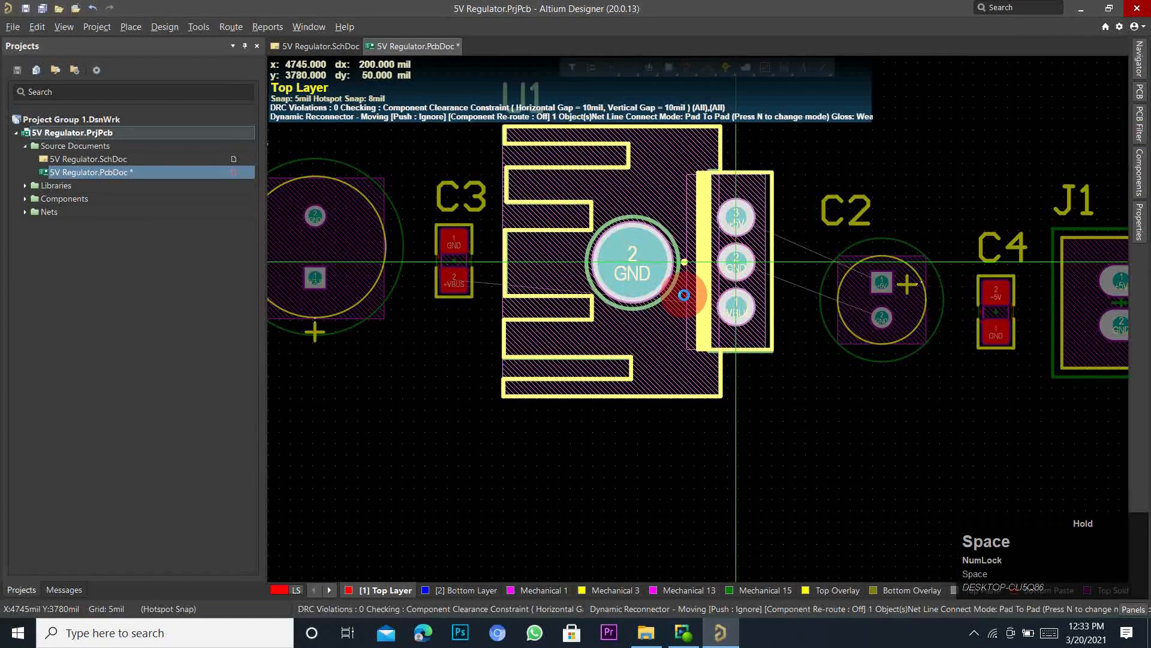
{"action": "key", "text": "space"}
{"action": "key", "text": "space"}
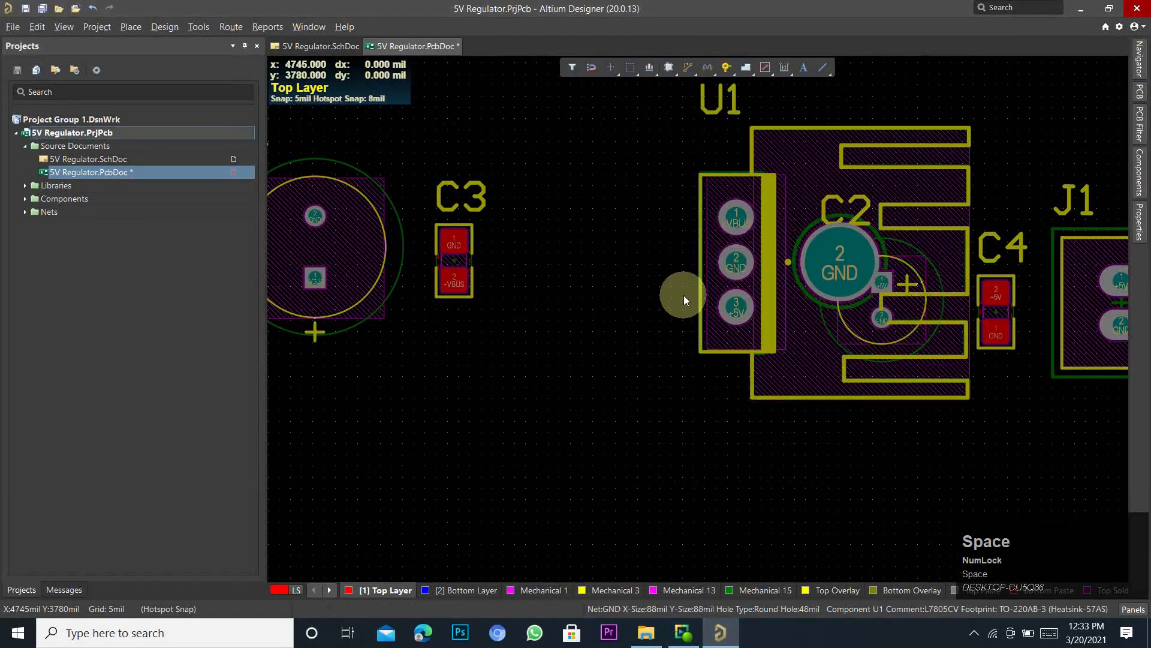
{"action": "left_click_drag", "start_coordinate": [733, 262], "coordinate": [640, 305]}
{"action": "key", "text": "space"}
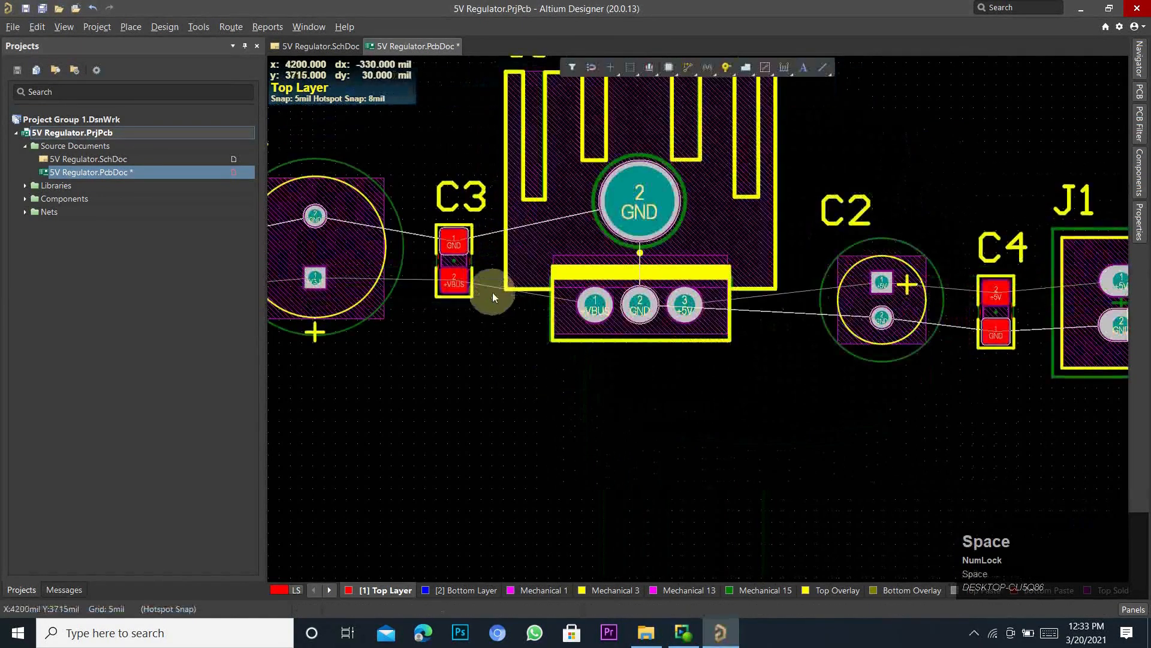
{"action": "mouse_move", "coordinate": [456, 287]}
{"action": "left_mouse_down"}
{"action": "mouse_move", "coordinate": [454, 265]}
{"action": "mouse_move", "coordinate": [474, 264]}
{"action": "mouse_move", "coordinate": [456, 265]}
{"action": "left_mouse_up"}
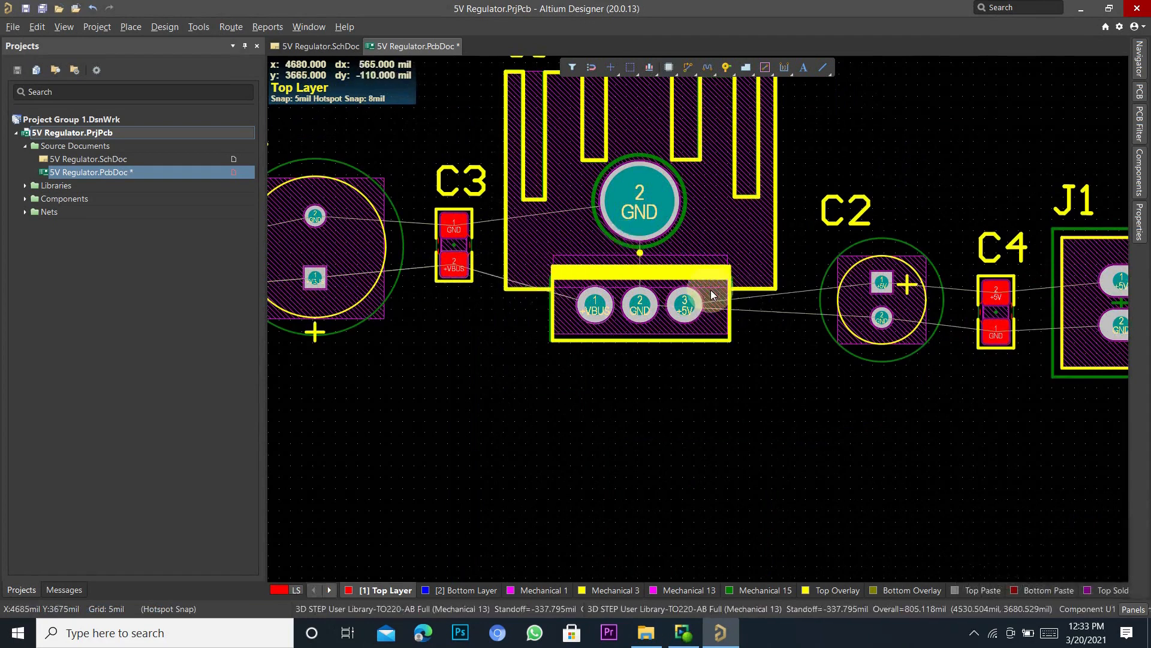
Pull C1, BR1 and P1 in closer toward C3.
{"action": "right_click_drag", "start_coordinate": [630, 191], "coordinate": [418, 349]}
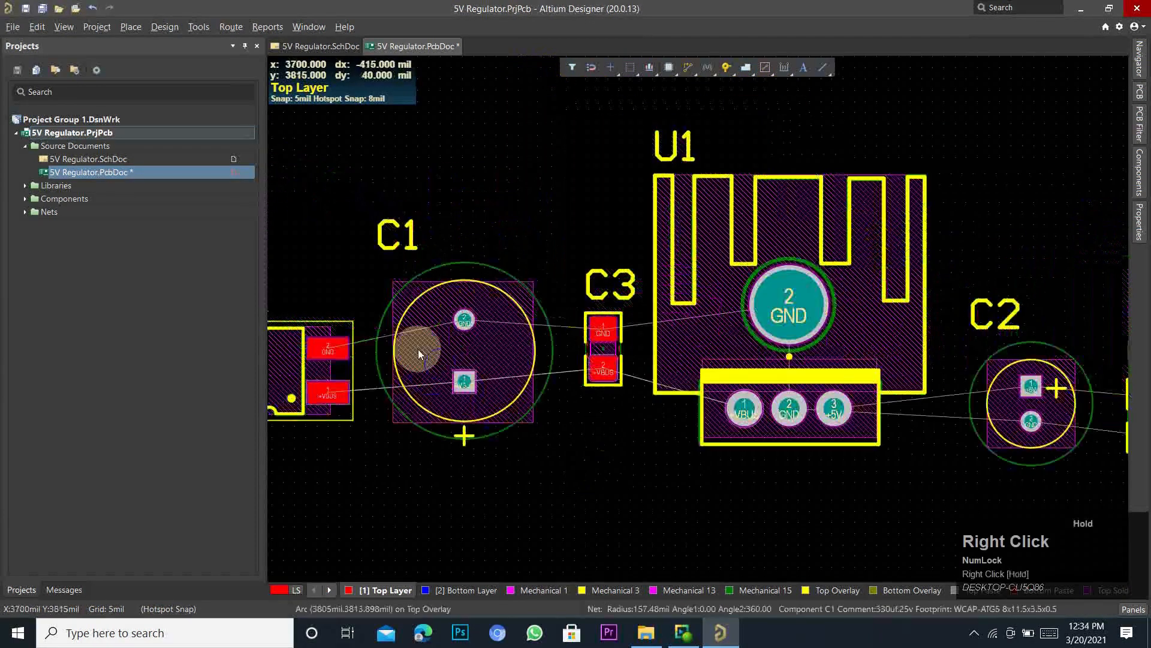
{"action": "left_click_drag", "start_coordinate": [463, 386], "coordinate": [488, 368]}
{"action": "right_click_drag", "start_coordinate": [270, 359], "coordinate": [412, 341]}
{"action": "left_click_drag", "start_coordinate": [411, 341], "coordinate": [444, 315]}
{"action": "right_click_drag", "start_coordinate": [871, 449], "coordinate": [808, 416]}
{"action": "right_click_drag", "start_coordinate": [467, 329], "coordinate": [801, 340]}
{"action": "left_click_drag", "start_coordinate": [563, 342], "coordinate": [602, 314]}
{"action": "right_click_drag", "start_coordinate": [1011, 382], "coordinate": [574, 346]}
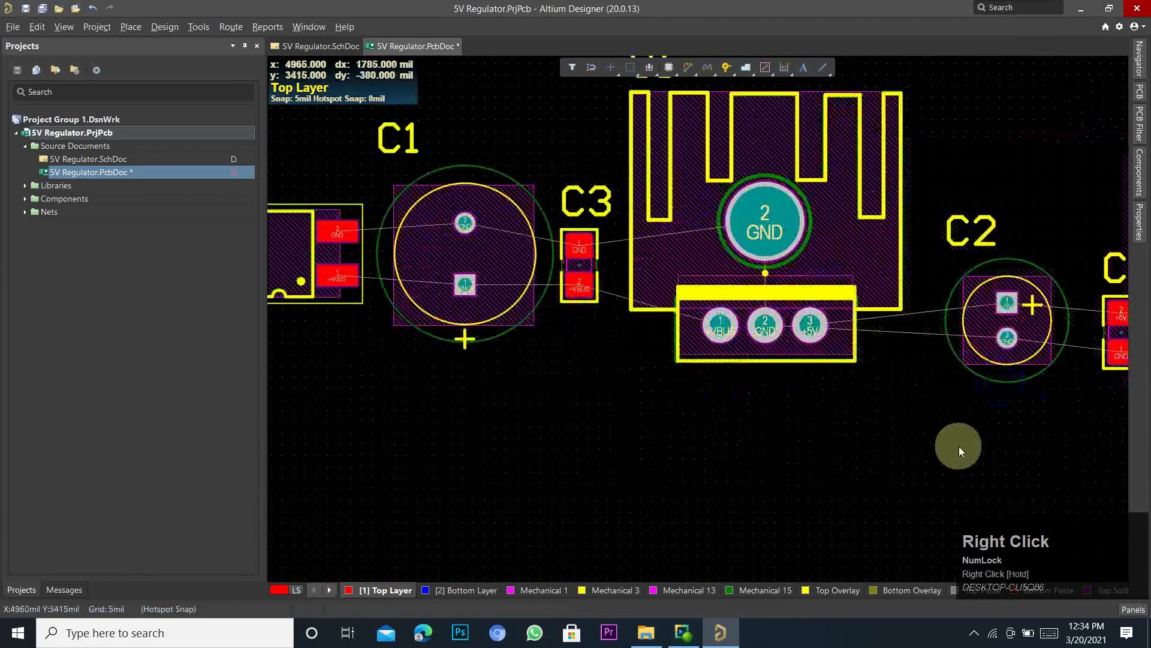
Rotate C2 and C4 by 180 degrees and place them in line beside U1.
{"action": "right_click_drag", "start_coordinate": [938, 440], "coordinate": [686, 472]}
{"action": "left_click_drag", "start_coordinate": [753, 344], "coordinate": [750, 311]}
{"action": "key", "text": "space"}
{"action": "key", "text": "space"}
{"action": "right_click_drag", "start_coordinate": [750, 312], "coordinate": [848, 322]}
{"action": "left_click_drag", "start_coordinate": [848, 321], "coordinate": [850, 343]}
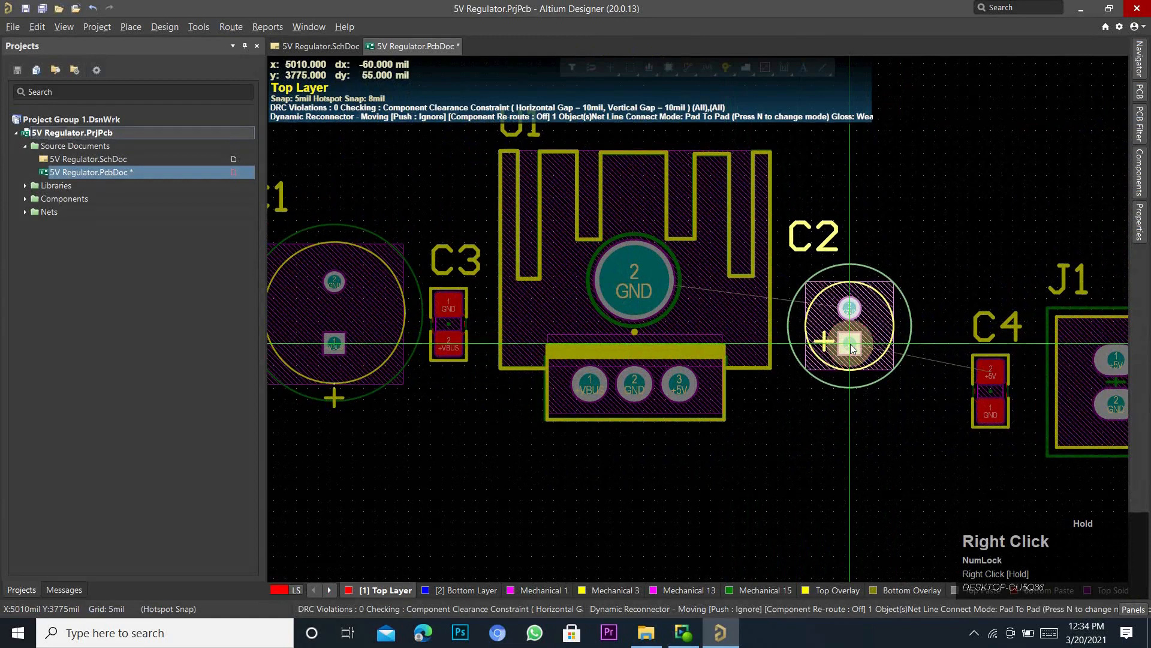
{"action": "right_click_drag", "start_coordinate": [958, 397], "coordinate": [840, 410]}
{"action": "left_click", "coordinate": [879, 390]}
{"action": "key", "text": "space"}
{"action": "key", "text": "space"}
{"action": "left_click_drag", "start_coordinate": [879, 390], "coordinate": [824, 358]}
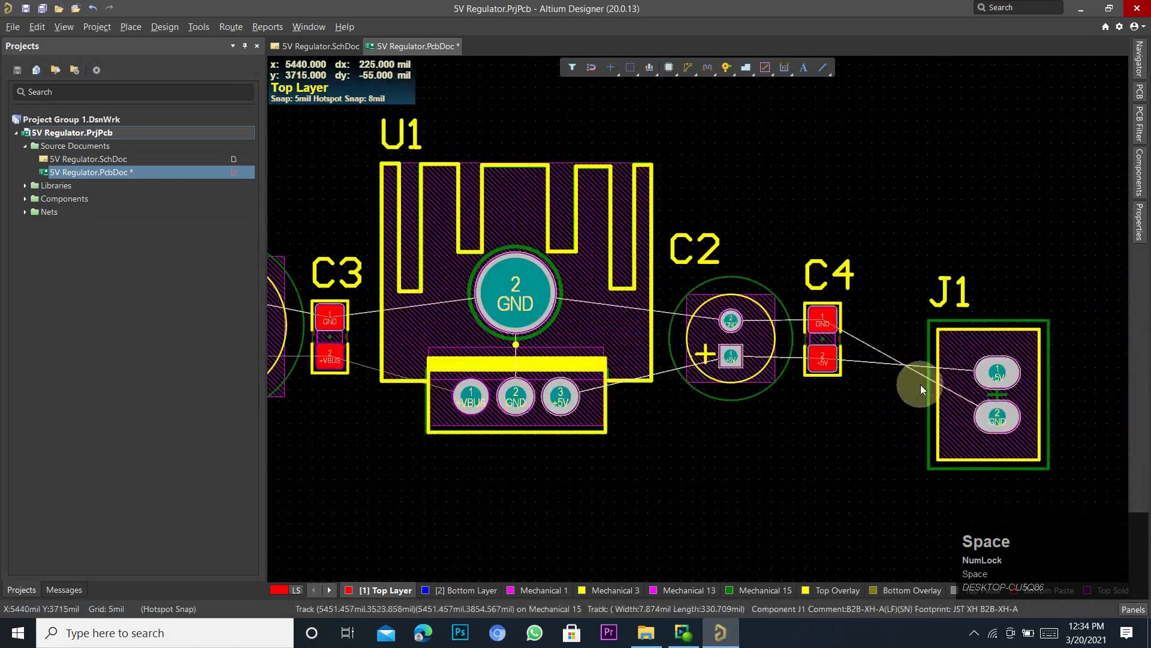
{"action": "right_click_drag", "start_coordinate": [817, 422], "coordinate": [1020, 439]}
Bring the whole row into view, then pick up C3 and carry it downward.
{"action": "right_click_drag", "start_coordinate": [586, 412], "coordinate": [720, 415]}
{"action": "right_click_drag", "start_coordinate": [766, 244], "coordinate": [521, 193]}
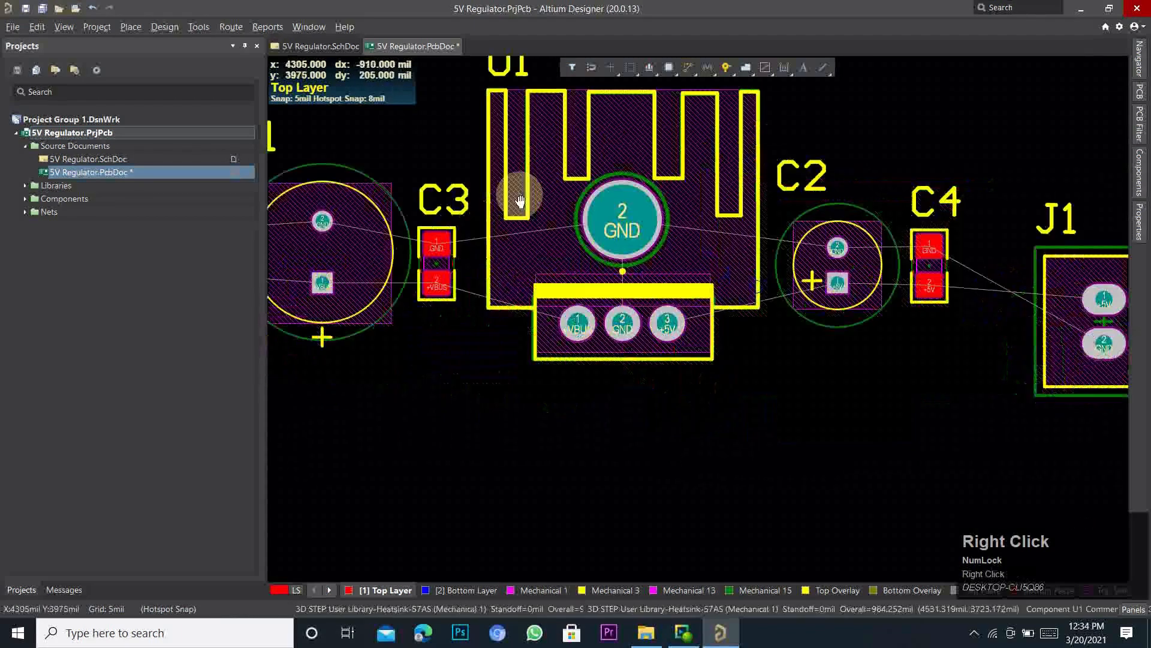
{"action": "scroll", "coordinate": [732, 258], "scroll_direction": "down", "scroll_amount": 2, "text": "ctrl"}
{"action": "scroll", "coordinate": [732, 257], "scroll_direction": "down", "scroll_amount": 1, "text": "ctrl"}
{"action": "right_click_drag", "start_coordinate": [754, 278], "coordinate": [743, 382]}
{"action": "scroll", "coordinate": [614, 350], "scroll_direction": "up", "scroll_amount": 5, "text": "ctrl"}
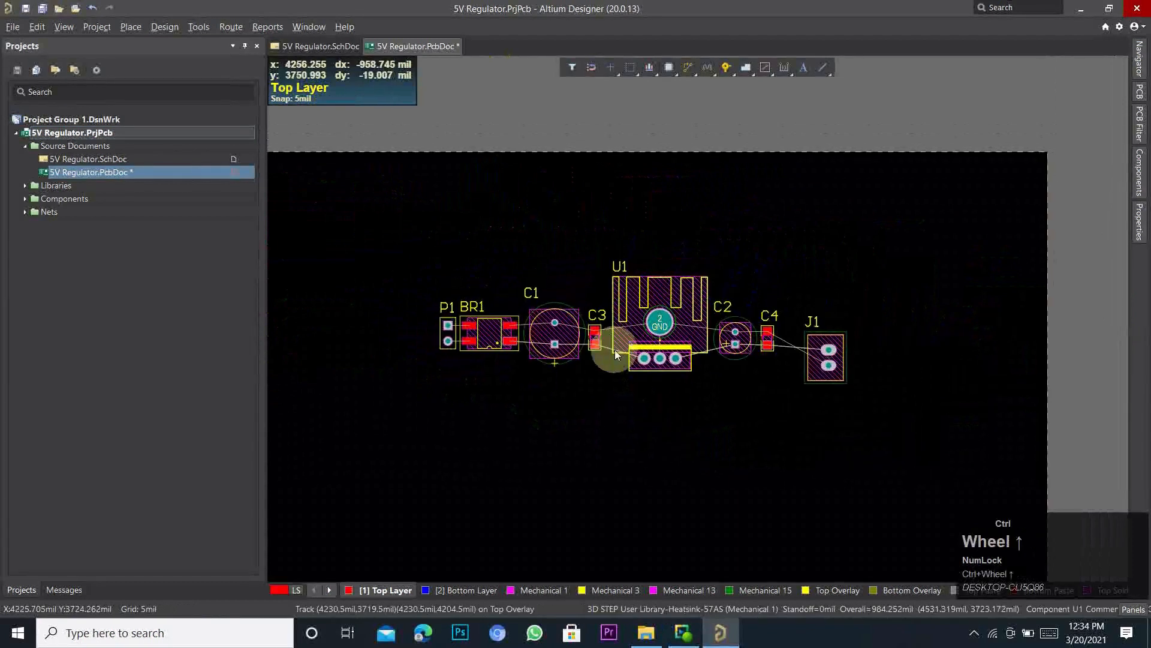
{"action": "scroll", "coordinate": [586, 325], "scroll_direction": "up", "scroll_amount": 1, "text": "ctrl"}
{"action": "right_click_drag", "start_coordinate": [595, 357], "coordinate": [611, 363]}
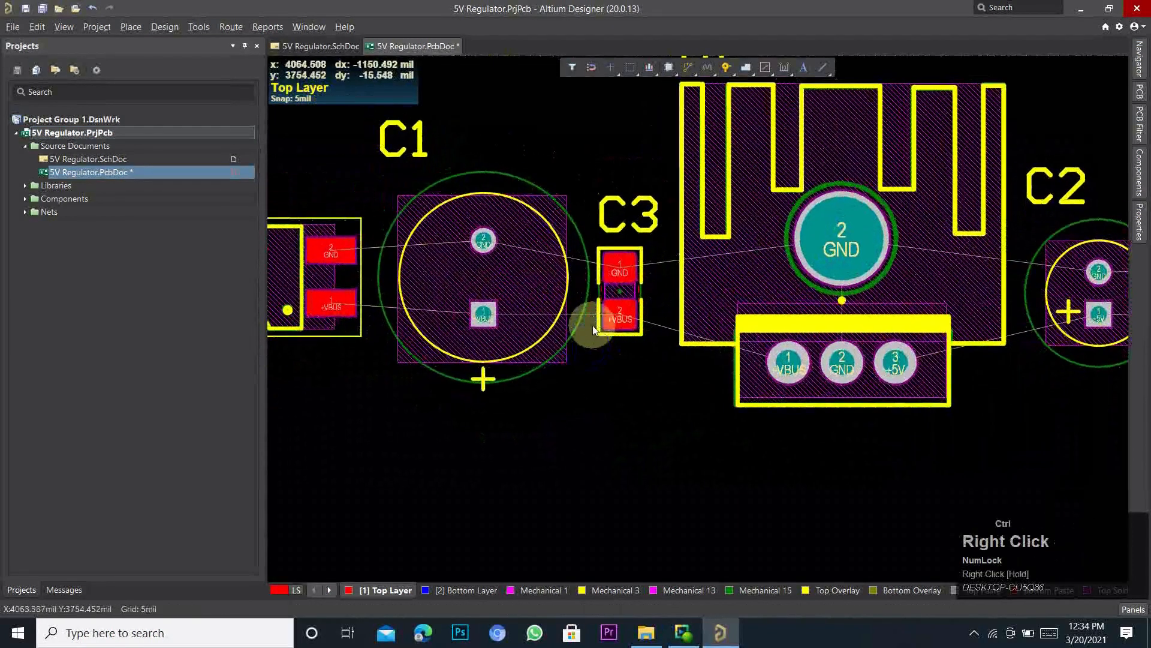
{"action": "scroll", "coordinate": [598, 323], "scroll_direction": "up", "scroll_amount": 1, "text": "ctrl"}
{"action": "left_click_drag", "start_coordinate": [625, 319], "coordinate": [649, 301]}
Flip C3 to the bottom layer and place it inside C1's footprint after moving C1.
{"action": "key", "text": "l"}
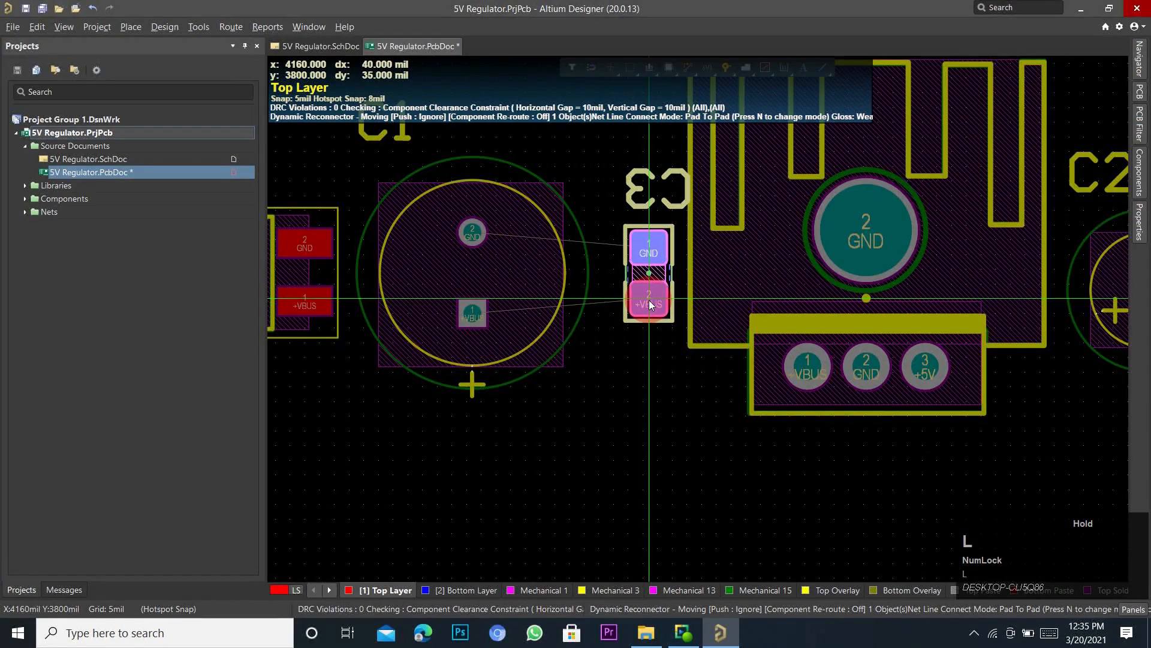
{"action": "left_click_drag", "start_coordinate": [649, 300], "coordinate": [595, 223]}
{"action": "right_click_drag", "start_coordinate": [595, 307], "coordinate": [560, 161]}
{"action": "left_click_drag", "start_coordinate": [436, 328], "coordinate": [531, 383]}
{"action": "right_click_drag", "start_coordinate": [548, 70], "coordinate": [557, 135]}
{"action": "left_click_drag", "start_coordinate": [557, 135], "coordinate": [590, 436]}
{"action": "right_click_drag", "start_coordinate": [578, 193], "coordinate": [591, 163]}
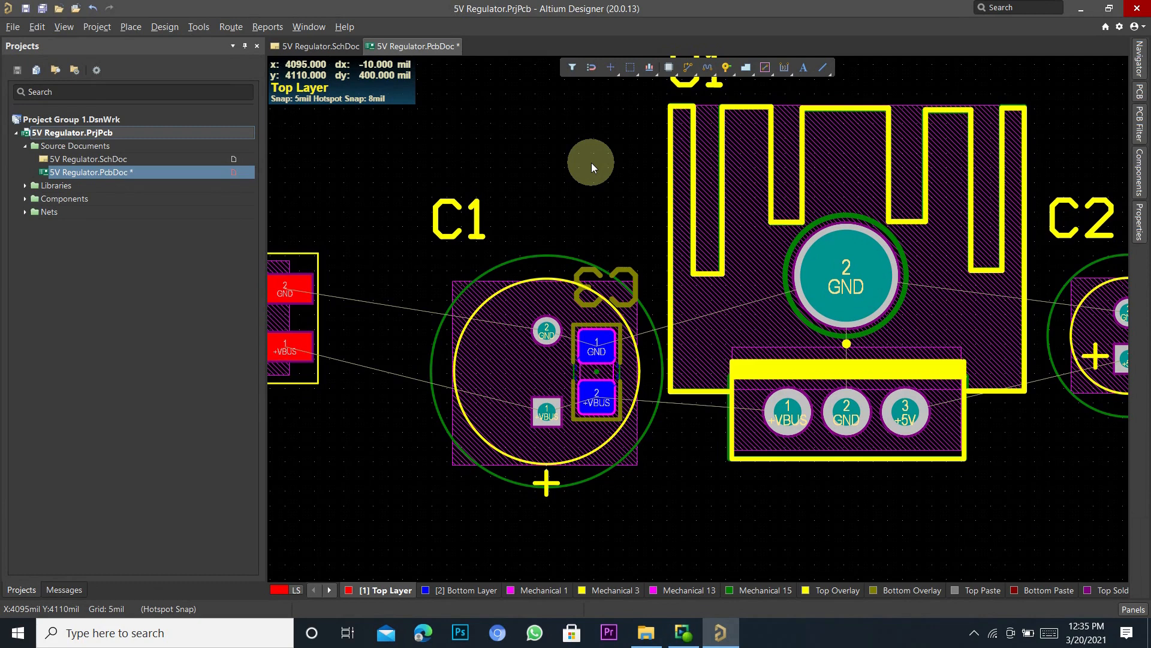
Move BR1 next to C1 on the top layer, rotated 180 degrees.
{"action": "right_click_drag", "start_coordinate": [576, 226], "coordinate": [645, 207]}
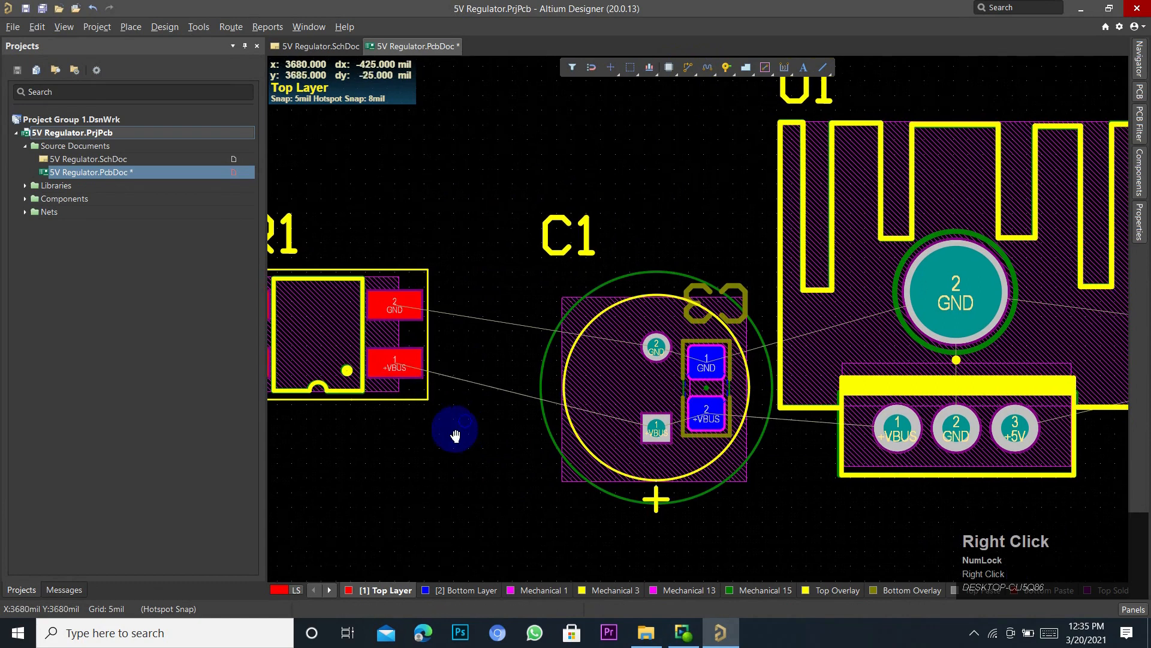
{"action": "scroll", "coordinate": [390, 374], "scroll_direction": "up", "scroll_amount": 3, "text": "ctrl"}
{"action": "left_click", "coordinate": [408, 383]}
{"action": "left_click_drag", "start_coordinate": [409, 383], "coordinate": [546, 454]}
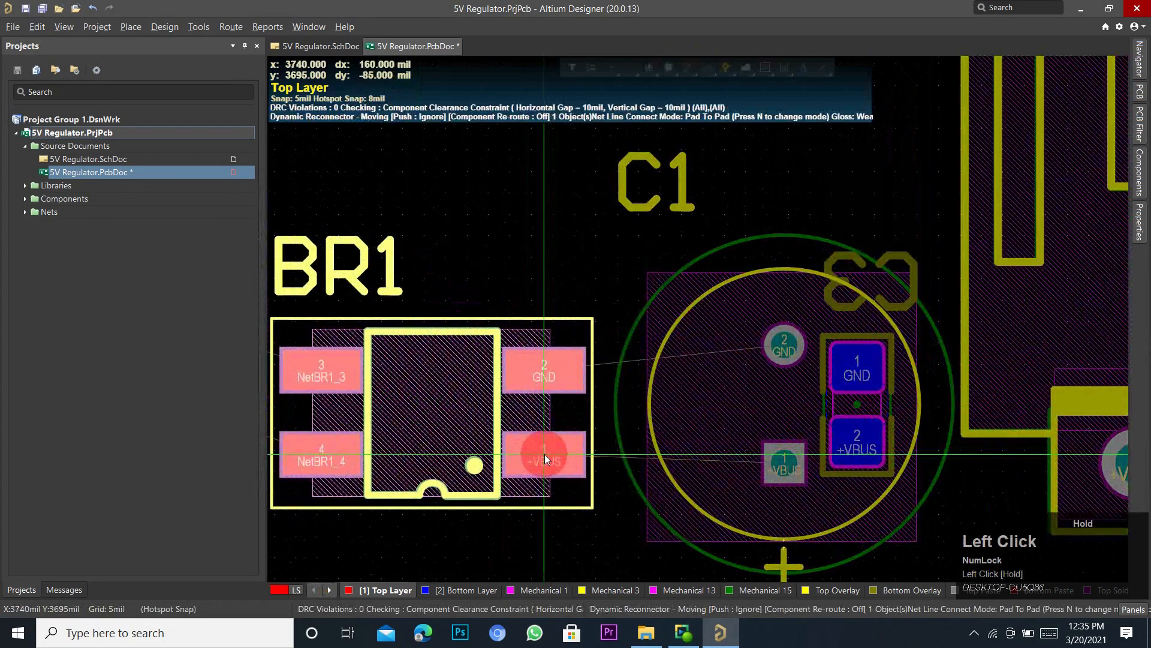
{"action": "key", "text": "l"}
{"action": "mouse_move", "coordinate": [544, 455]}
{"action": "left_mouse_down"}
{"action": "mouse_move", "coordinate": [481, 404]}
{"action": "mouse_move", "coordinate": [423, 448]}
{"action": "mouse_move", "coordinate": [362, 463]}
{"action": "mouse_move", "coordinate": [390, 452]}
{"action": "mouse_move", "coordinate": [512, 458]}
{"action": "mouse_move", "coordinate": [543, 440]}
{"action": "mouse_move", "coordinate": [548, 450]}
{"action": "left_mouse_up"}
{"action": "key", "text": "space"}
{"action": "key", "text": "space"}
{"action": "key", "text": "space"}
{"action": "key", "text": "space"}
{"action": "key", "text": "l"}
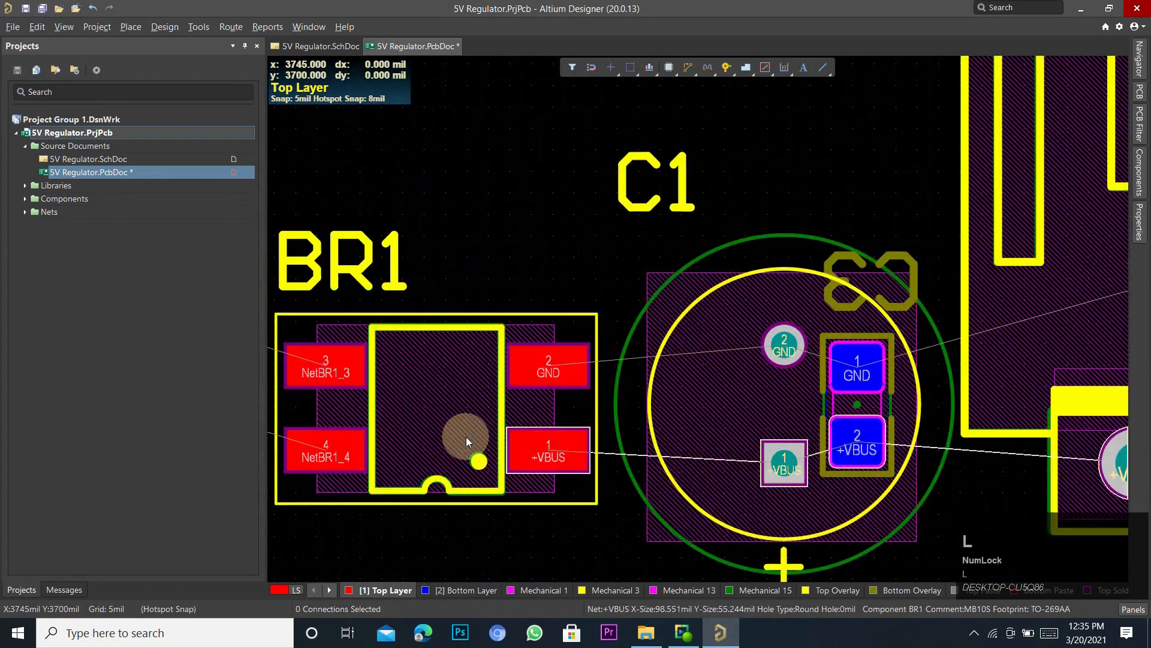
Move P1 right toward BR1, then pan along the row to J1.
{"action": "right_click_drag", "start_coordinate": [466, 436], "coordinate": [777, 414]}
{"action": "left_click_drag", "start_coordinate": [382, 362], "coordinate": [531, 430]}
{"action": "left_click", "coordinate": [682, 627]}
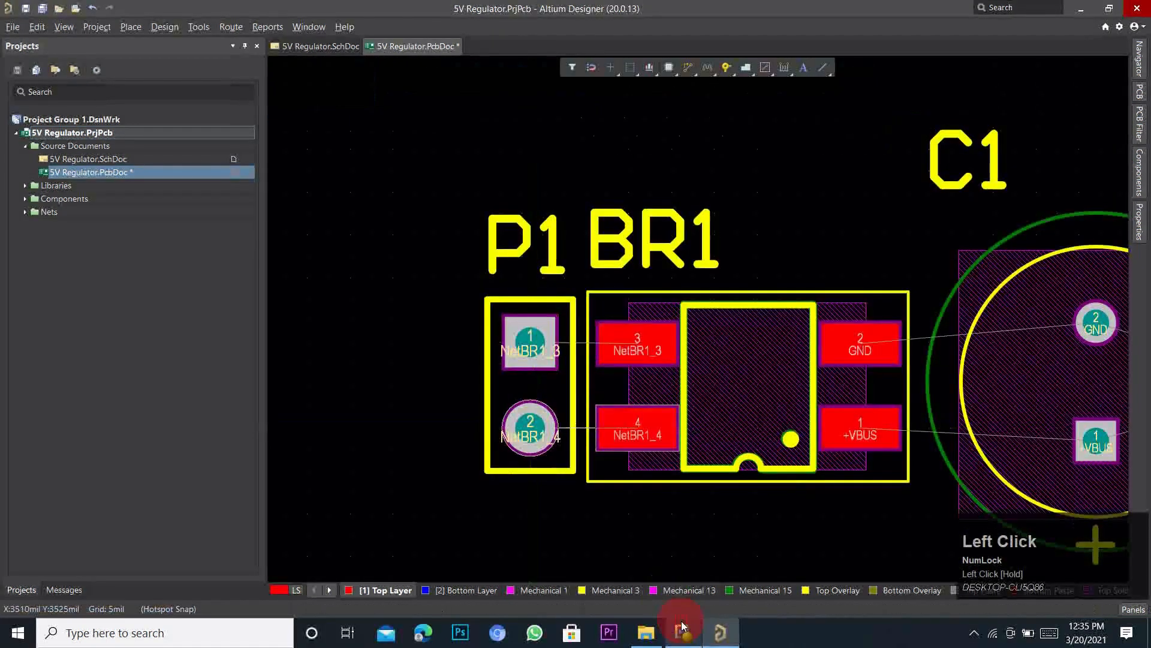
{"action": "left_click", "coordinate": [12, 57]}
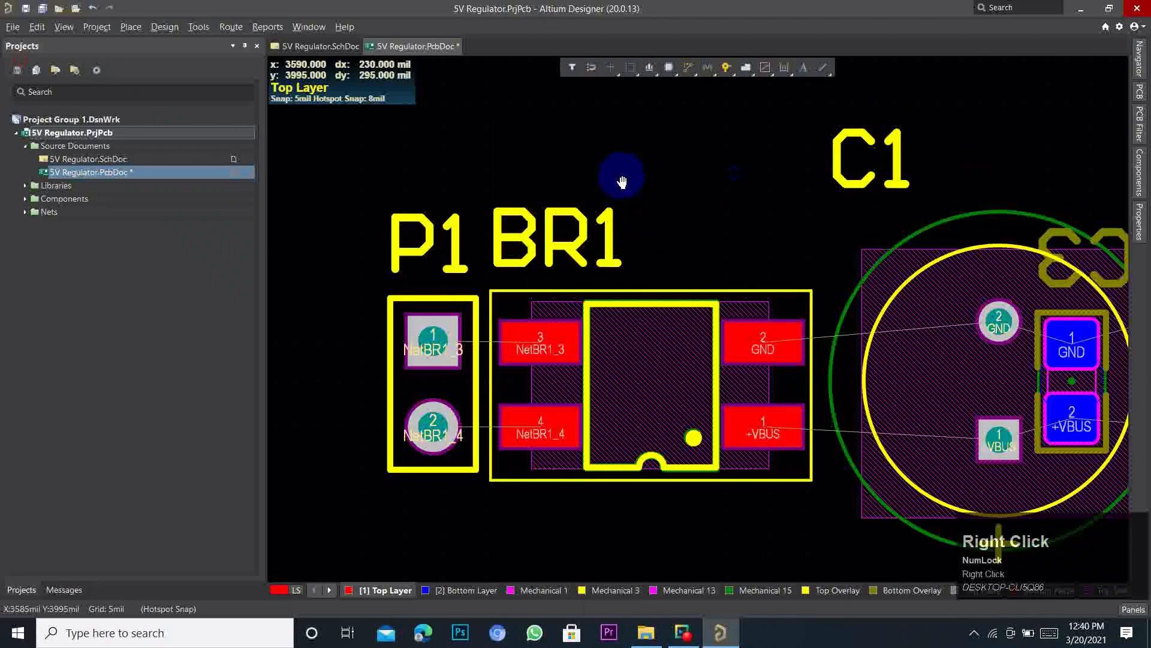
{"action": "right_click_drag", "start_coordinate": [617, 174], "coordinate": [575, 213]}
{"action": "right_click_drag", "start_coordinate": [734, 184], "coordinate": [547, 213]}
{"action": "scroll", "coordinate": [772, 174], "scroll_direction": "down", "scroll_amount": 3, "text": "ctrl"}
{"action": "right_click_drag", "start_coordinate": [907, 360], "coordinate": [783, 420]}
{"action": "scroll", "coordinate": [688, 316], "scroll_direction": "up", "scroll_amount": 4, "text": "ctrl"}
{"action": "scroll", "coordinate": [898, 380], "scroll_direction": "up", "scroll_amount": 3, "text": "ctrl"}
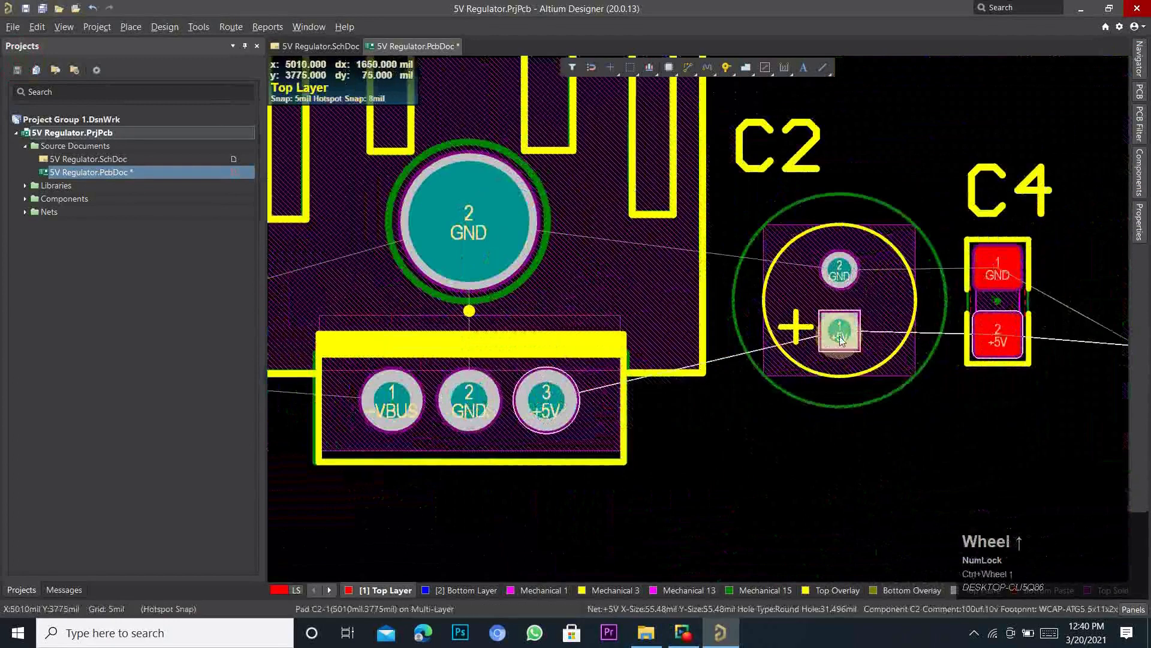
Shift C2 down-left and put C4 on the bottom layer inside C2's footprint.
{"action": "left_click_drag", "start_coordinate": [842, 340], "coordinate": [822, 404]}
{"action": "left_click_drag", "start_coordinate": [994, 347], "coordinate": [887, 406]}
{"action": "key", "text": "l"}
{"action": "right_click_drag", "start_coordinate": [984, 396], "coordinate": [818, 328]}
Bring J1 in beside C2, rotated 90 degrees upright.
{"action": "scroll", "coordinate": [818, 329], "scroll_direction": "down", "scroll_amount": 2, "text": "ctrl"}
{"action": "left_click_drag", "start_coordinate": [1011, 320], "coordinate": [853, 344]}
{"action": "key", "text": "space"}
{"action": "key", "text": "space"}
{"action": "left_click_drag", "start_coordinate": [857, 343], "coordinate": [855, 341]}
{"action": "scroll", "coordinate": [880, 348], "scroll_direction": "down", "scroll_amount": 5, "text": "ctrl"}
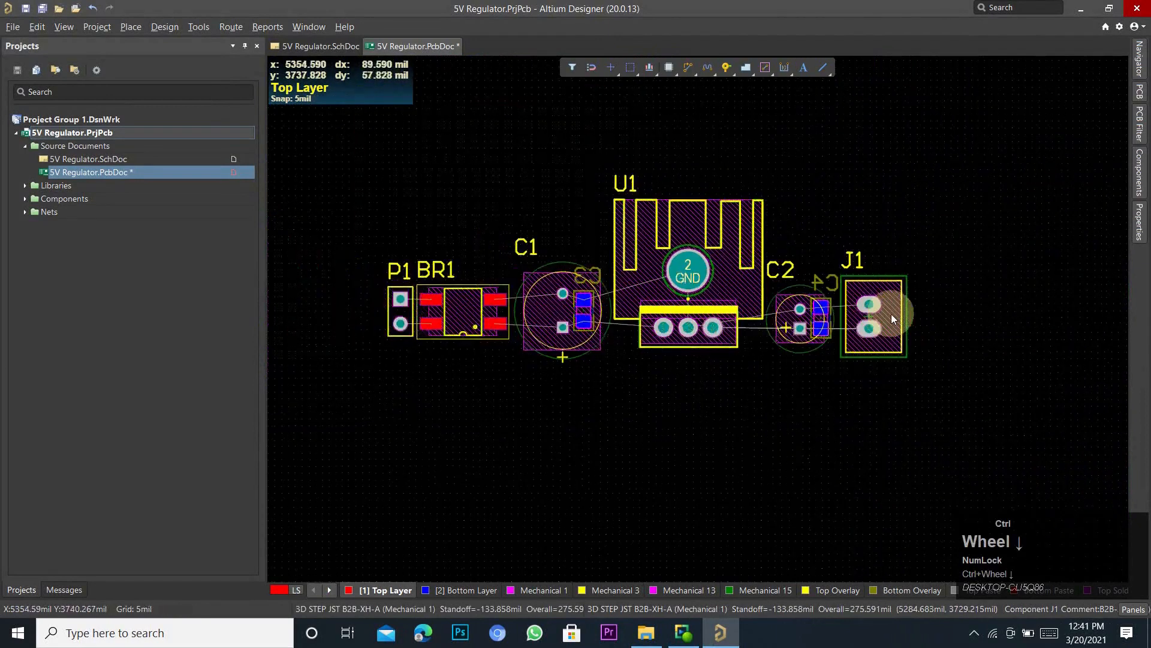
{"action": "right_click_drag", "start_coordinate": [932, 375], "coordinate": [733, 420]}
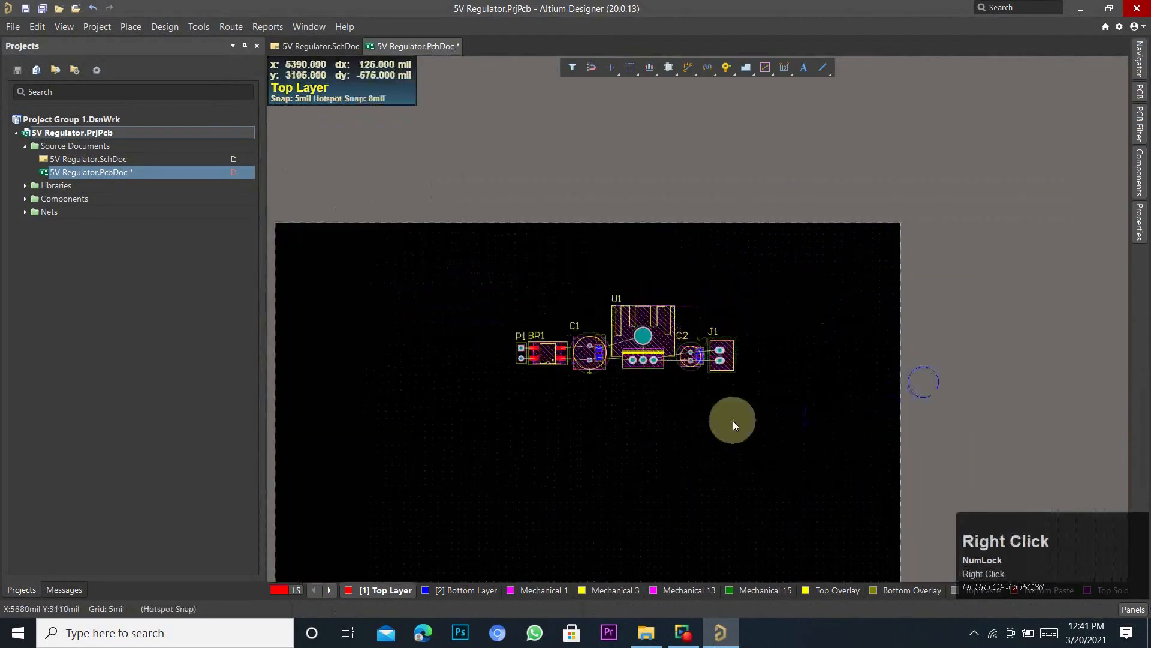
Save the PCB and make the Keep-Out Layer the active layer.
{"action": "left_click", "coordinate": [42, 8]}
{"action": "mouse_move", "coordinate": [700, 360]}
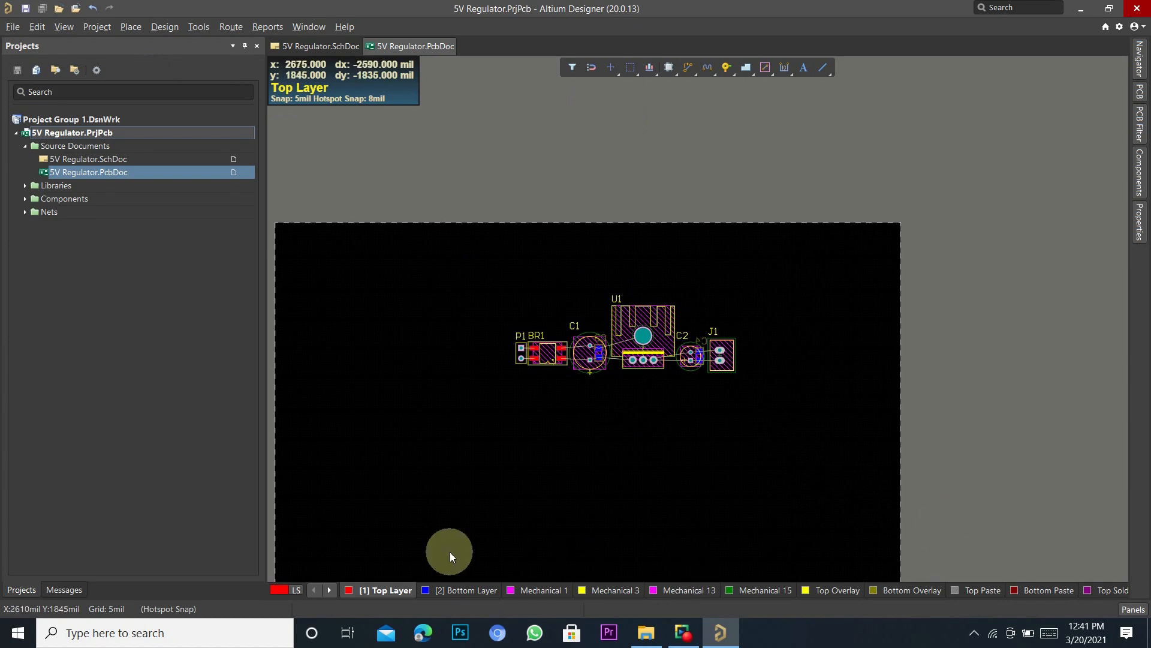
{"action": "left_click", "coordinate": [330, 590]}
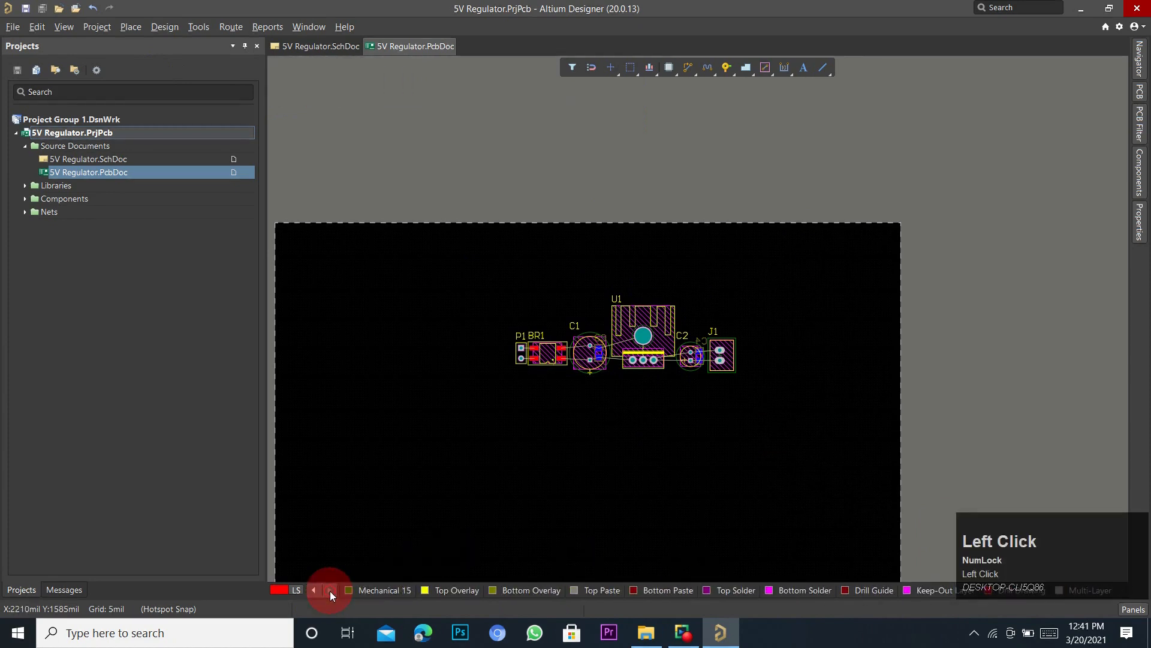
{"action": "left_click", "coordinate": [929, 593]}
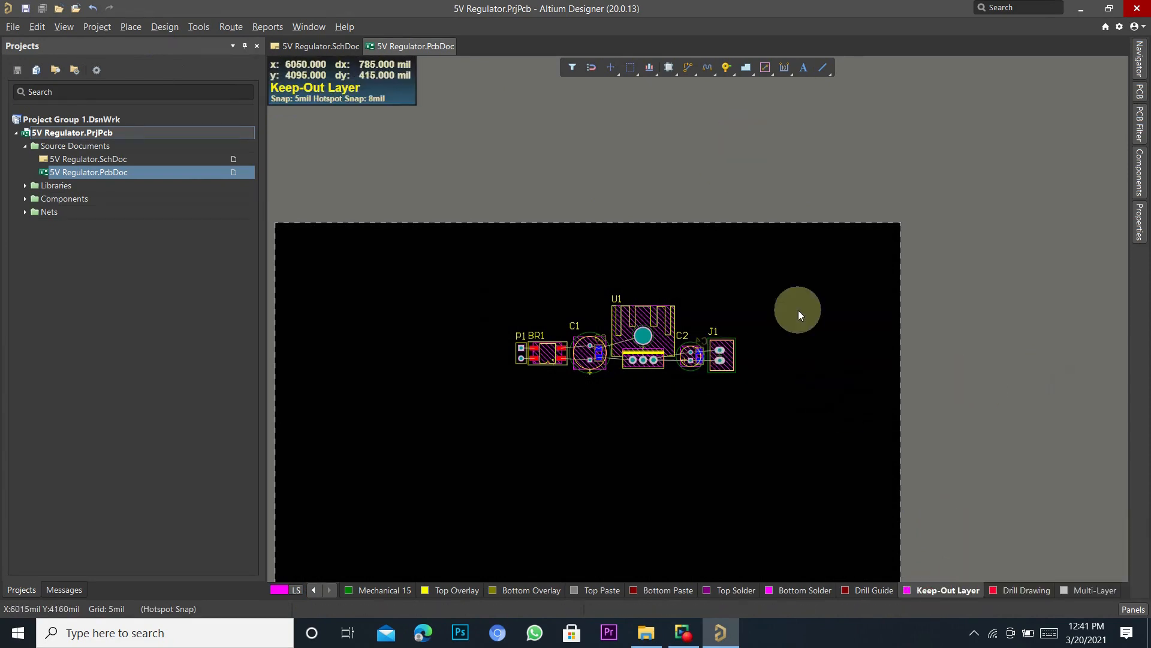
Draw a closed keep-out rectangle around all the parts with the Line tool.
{"action": "left_click", "coordinate": [821, 70]}
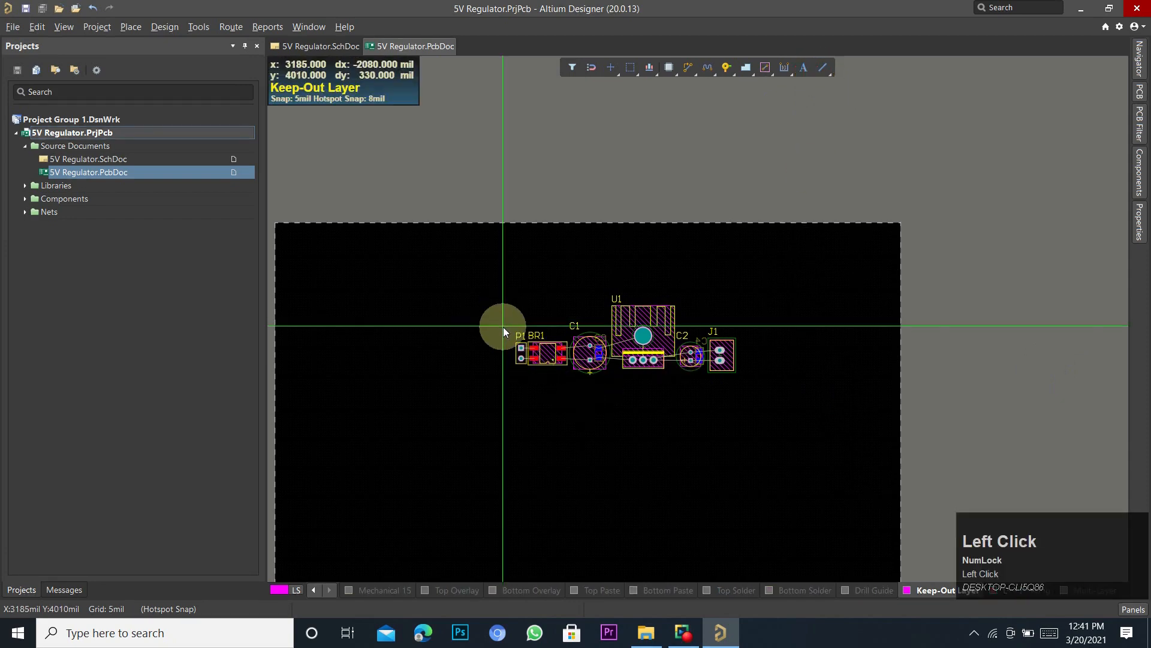
{"action": "scroll", "coordinate": [502, 327], "scroll_direction": "up", "scroll_amount": 3}
{"action": "key", "text": "Tab"}
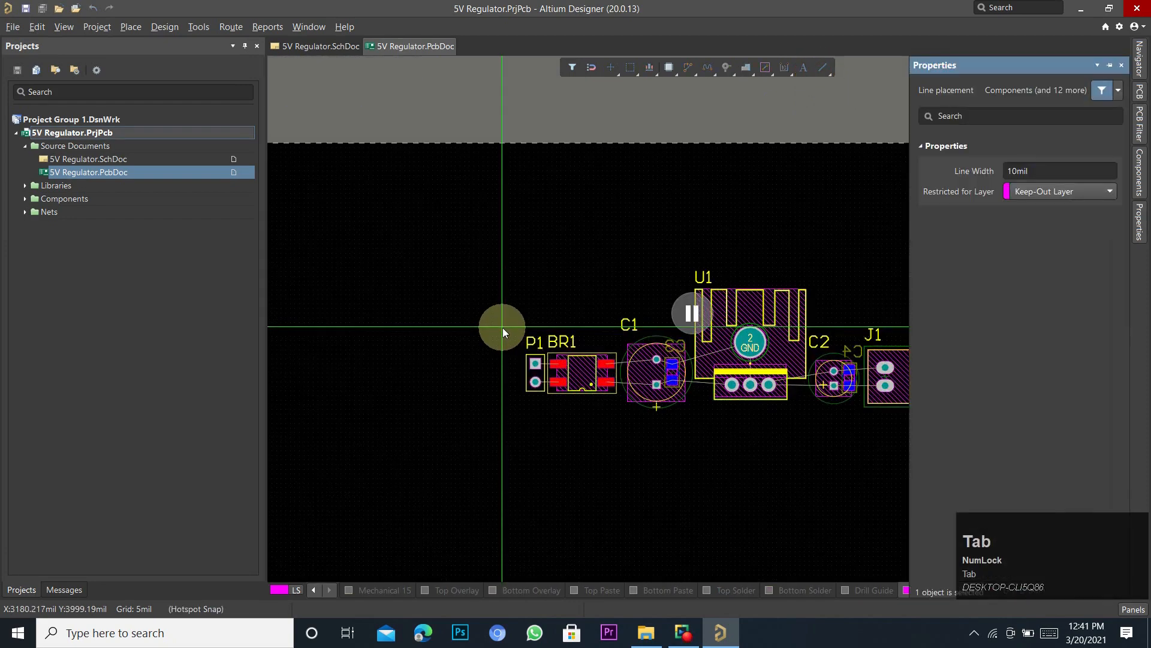
{"action": "left_click", "coordinate": [691, 313]}
{"action": "right_click_drag", "start_coordinate": [509, 408], "coordinate": [368, 353]}
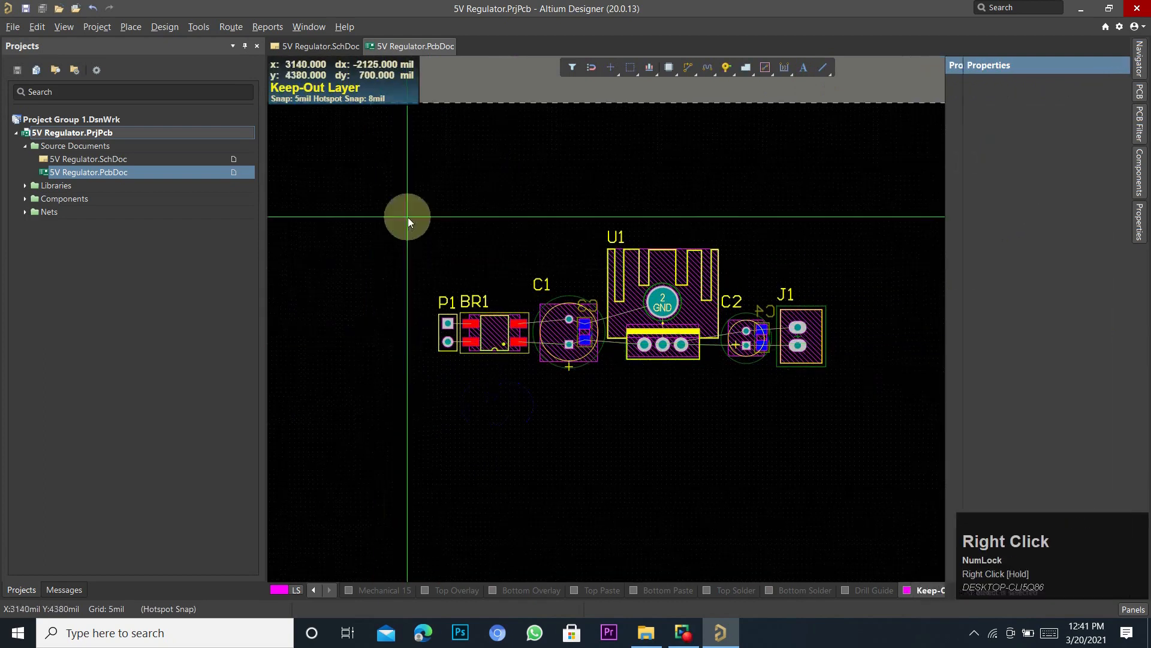
{"action": "left_click", "coordinate": [406, 217]}
{"action": "left_click", "coordinate": [868, 404]}
{"action": "scroll", "coordinate": [399, 214], "scroll_direction": "up", "scroll_amount": 3, "text": "ctrl"}
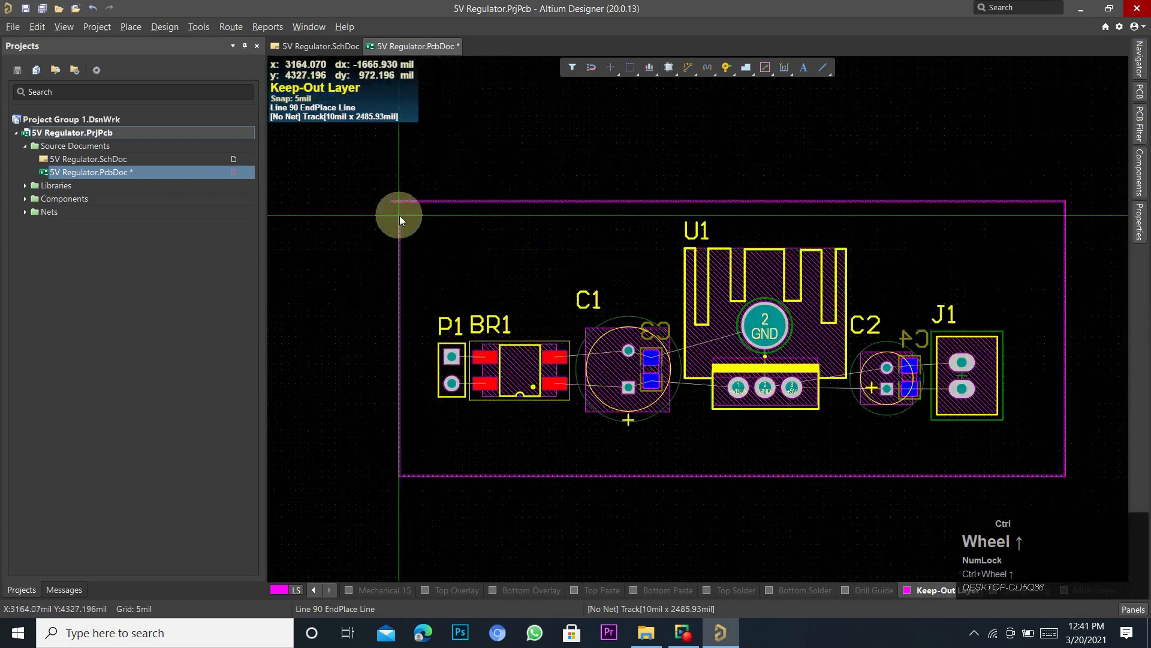
{"action": "left_click", "coordinate": [388, 197]}
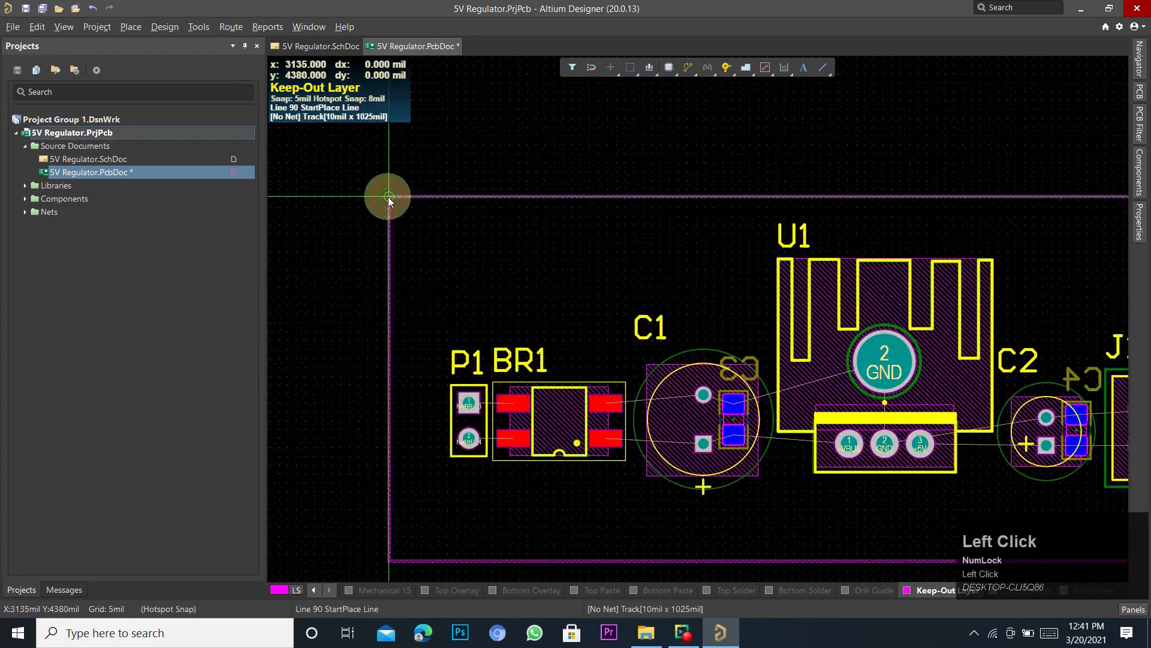
{"action": "right_click", "coordinate": [363, 240]}
{"action": "right_click", "coordinate": [368, 264]}
Pull the top, left and bottom keep-out edges in close to U1, P1 and the parts.
{"action": "right_click_drag", "start_coordinate": [625, 279], "coordinate": [472, 299]}
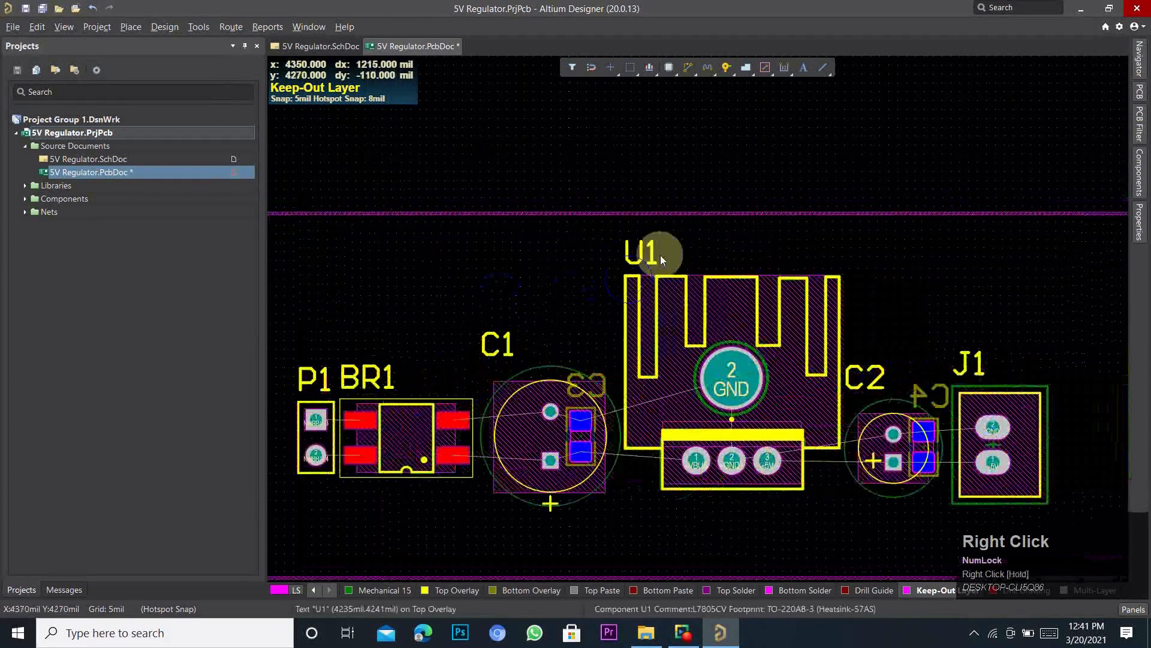
{"action": "scroll", "coordinate": [729, 211], "scroll_direction": "up", "scroll_amount": 4, "text": "ctrl"}
{"action": "left_click", "coordinate": [722, 229]}
{"action": "left_click_drag", "start_coordinate": [722, 229], "coordinate": [727, 316]}
{"action": "right_click_drag", "start_coordinate": [485, 407], "coordinate": [753, 342]}
{"action": "left_click_drag", "start_coordinate": [584, 444], "coordinate": [680, 450]}
{"action": "right_click_drag", "start_coordinate": [829, 530], "coordinate": [468, 350]}
{"action": "right_click_drag", "start_coordinate": [914, 433], "coordinate": [526, 458]}
{"action": "left_click_drag", "start_coordinate": [651, 524], "coordinate": [661, 410]}
Move the right keep-out edge in toward J1, then view the whole board and save.
{"action": "right_click_drag", "start_coordinate": [753, 479], "coordinate": [540, 496]}
{"action": "right_click_drag", "start_coordinate": [890, 444], "coordinate": [483, 499]}
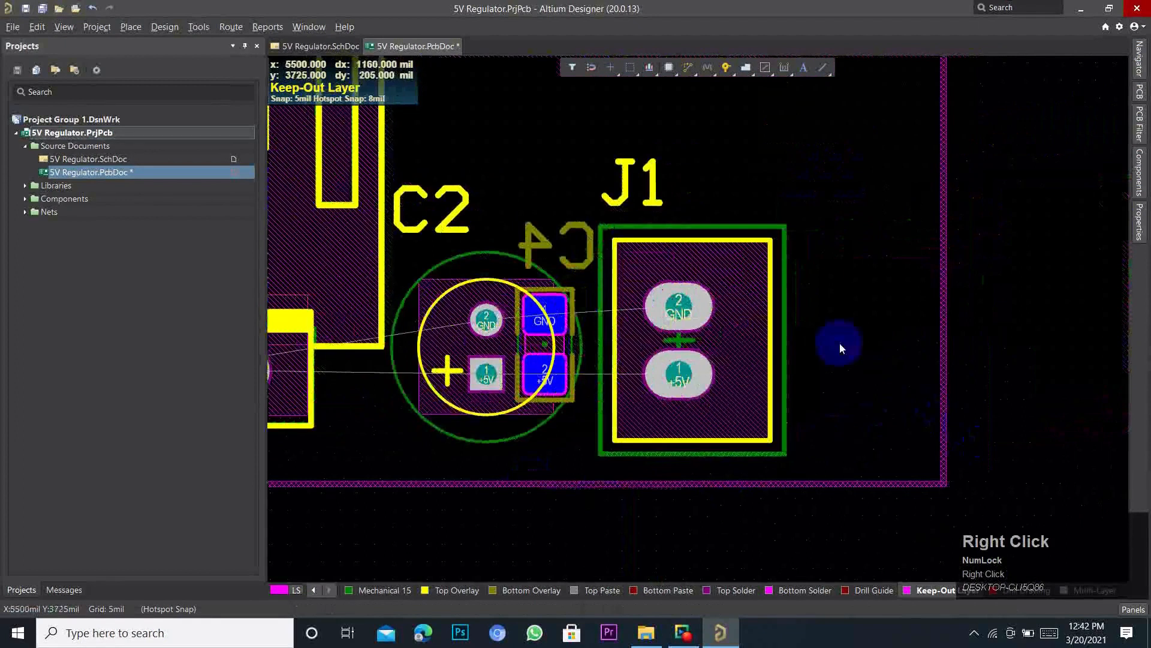
{"action": "right_click_drag", "start_coordinate": [840, 343], "coordinate": [831, 412]}
{"action": "left_click_drag", "start_coordinate": [934, 401], "coordinate": [793, 390]}
{"action": "right_click_drag", "start_coordinate": [793, 390], "coordinate": [972, 324]}
{"action": "scroll", "coordinate": [973, 322], "scroll_direction": "down", "scroll_amount": 3, "text": "ctrl"}
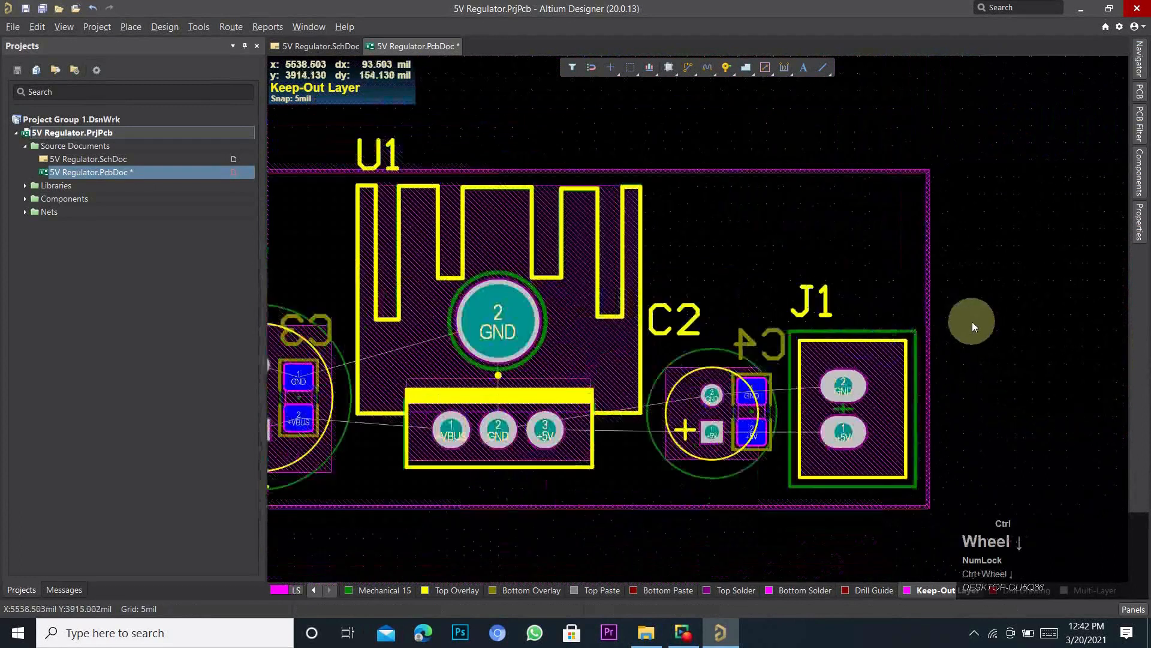
{"action": "scroll", "coordinate": [972, 322], "scroll_direction": "down", "scroll_amount": 2, "text": "ctrl"}
{"action": "scroll", "coordinate": [890, 325], "scroll_direction": "down", "scroll_amount": 2, "text": "ctrl"}
{"action": "right_click_drag", "start_coordinate": [736, 546], "coordinate": [700, 538]}
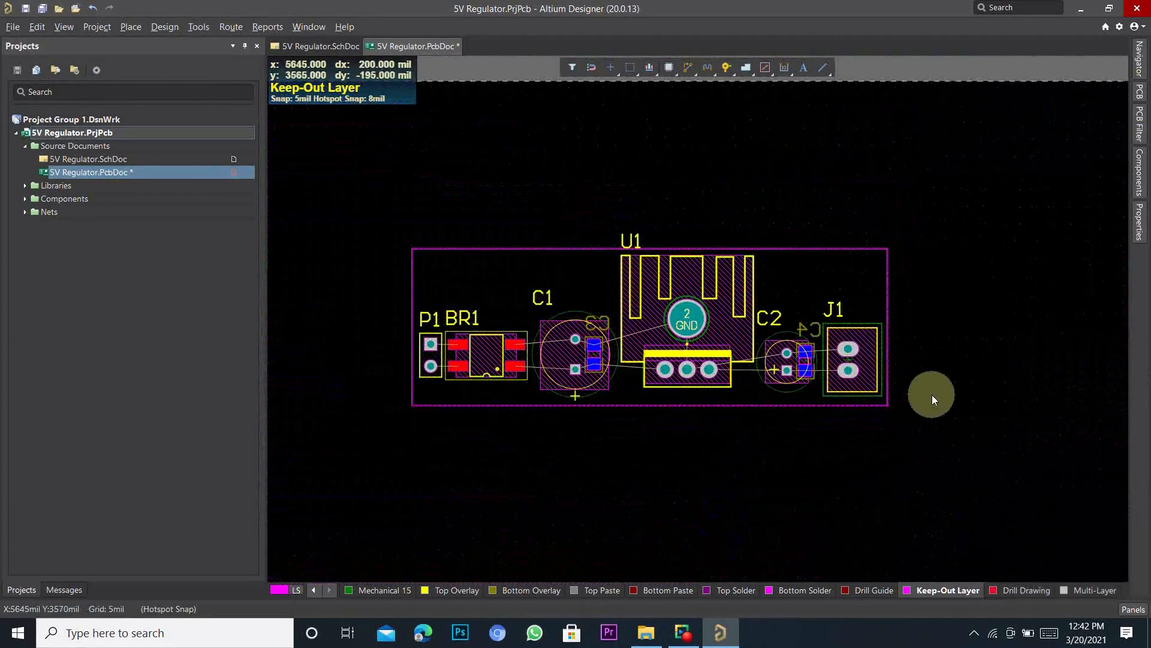
{"action": "left_click", "coordinate": [39, 7]}
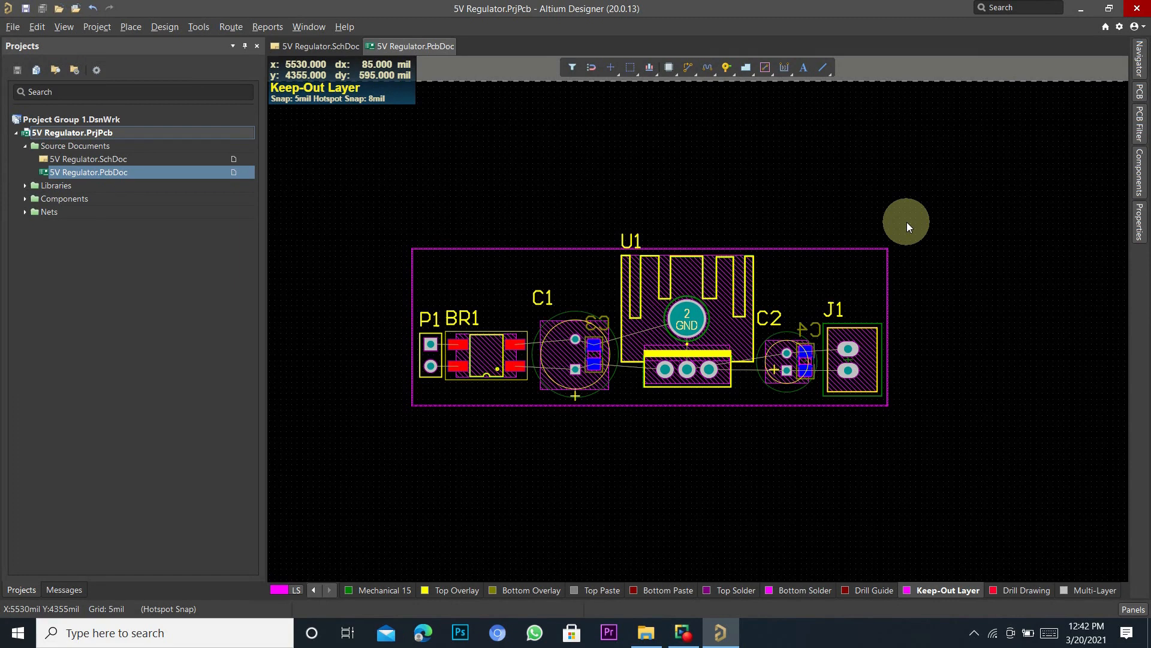
{"action": "right_click_drag", "start_coordinate": [905, 215], "coordinate": [854, 263]}
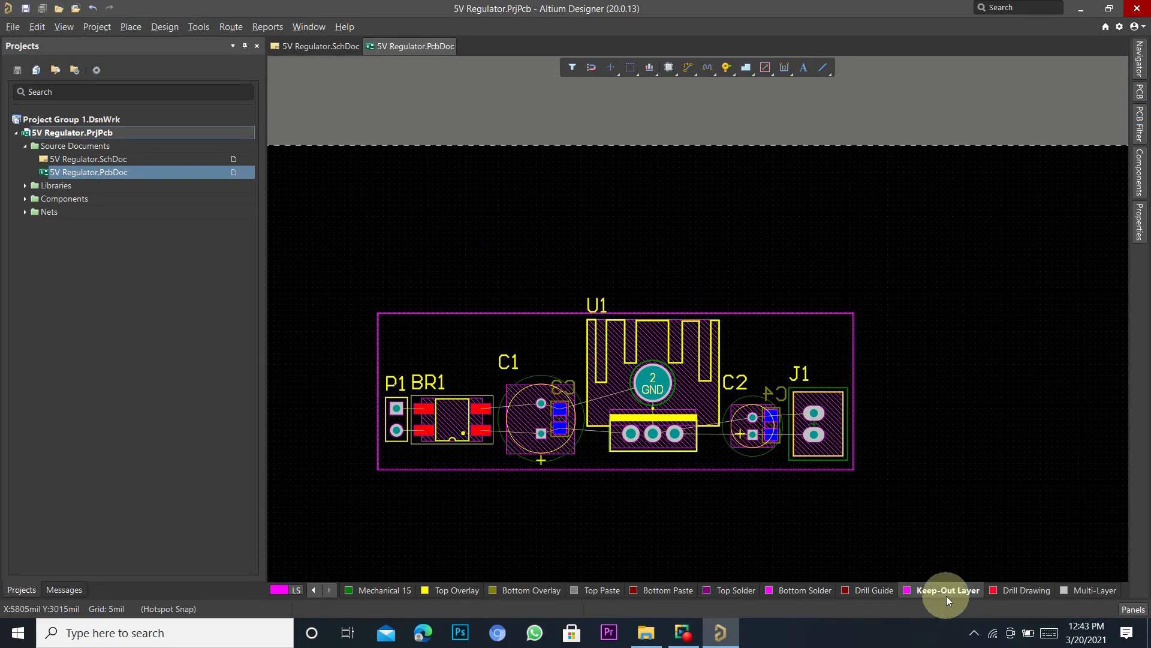
Switch the active layer from Keep-Out Layer to Drill Drawing using the bottom layer tabs.
{"action": "left_click", "coordinate": [1007, 590]}
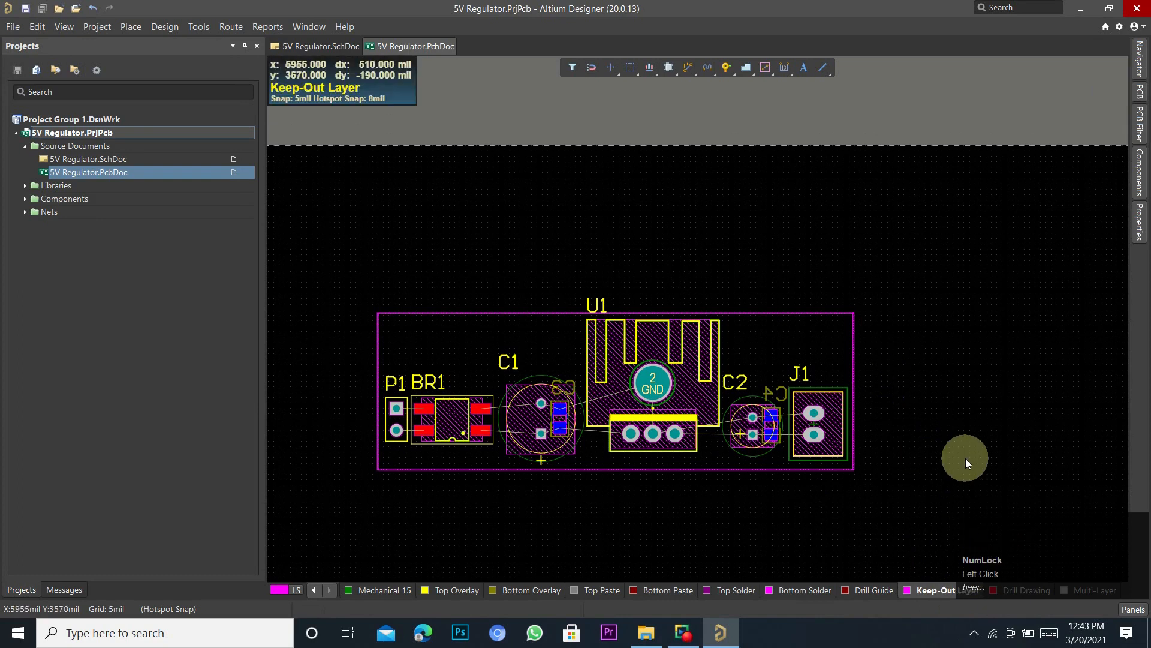
{"action": "left_click", "coordinate": [1009, 588]}
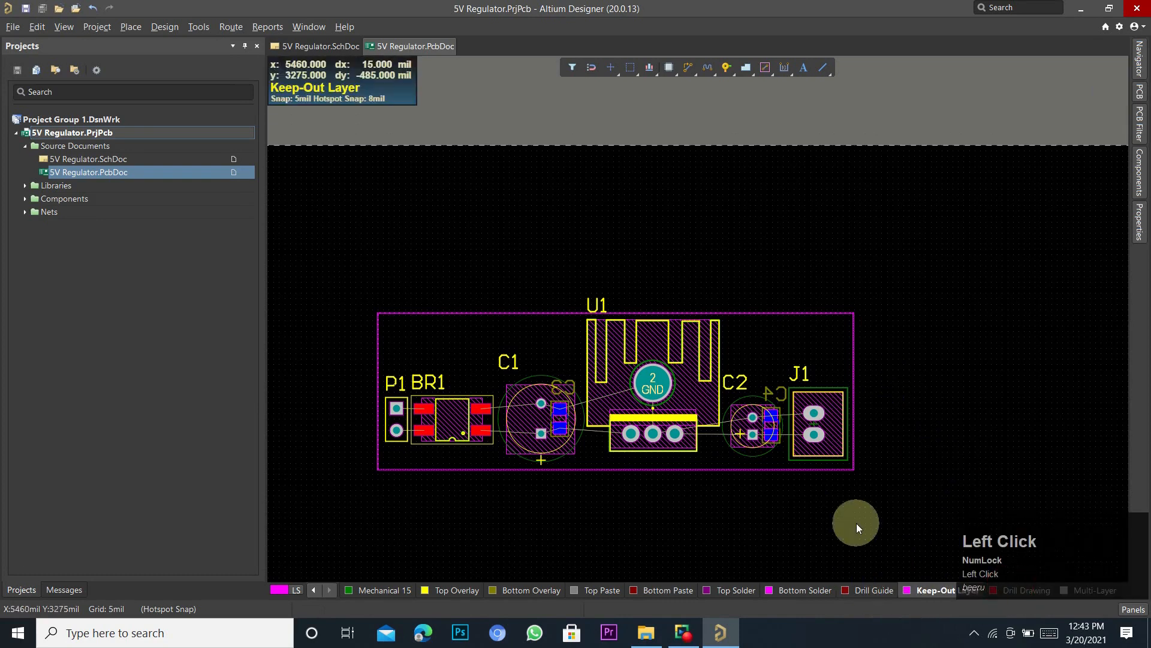
{"action": "left_click", "coordinate": [879, 594]}
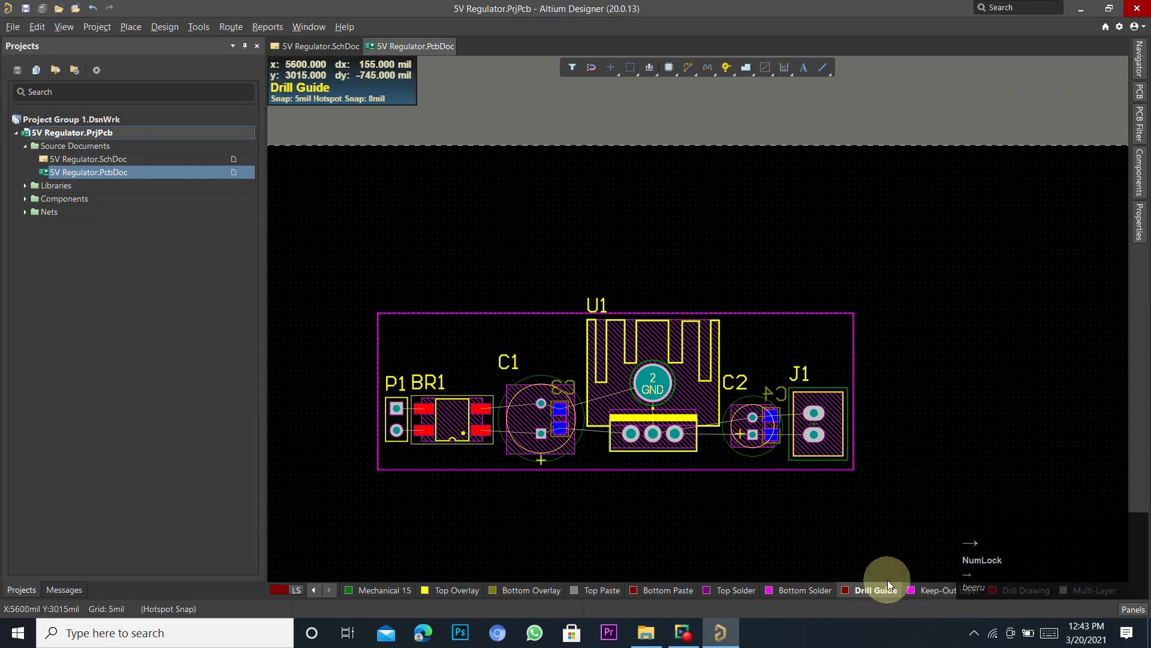
{"action": "left_click", "coordinate": [1027, 592]}
{"action": "left_click_drag", "start_coordinate": [1002, 569], "coordinate": [1006, 531]}
{"action": "left_click", "coordinate": [1019, 593]}
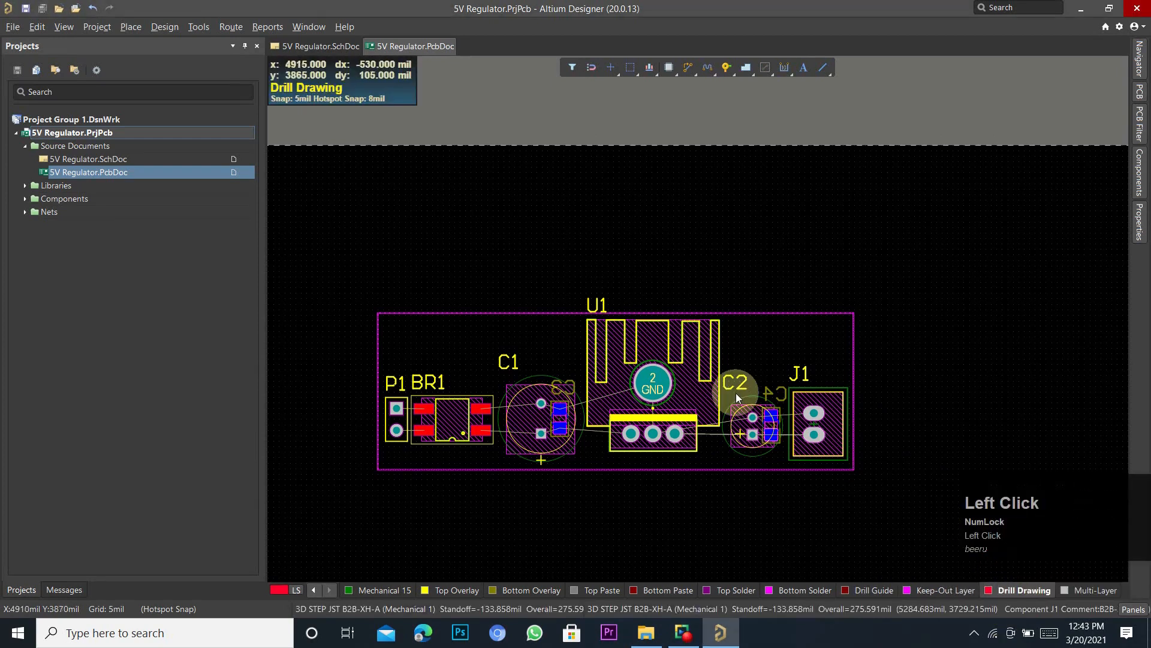
Draw a Drill Drawing line through the four corners of the keep-out outline, closing it at the start.
{"action": "left_click", "coordinate": [823, 68]}
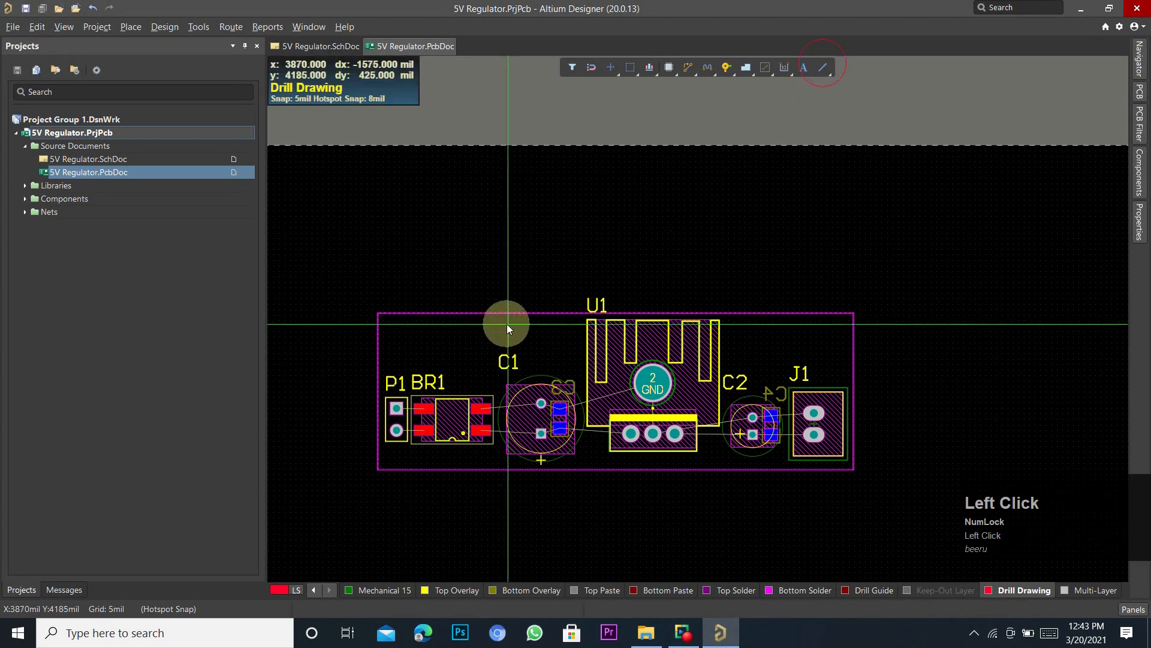
{"action": "scroll", "coordinate": [382, 351], "scroll_direction": "up", "scroll_amount": 5, "text": "ctrl"}
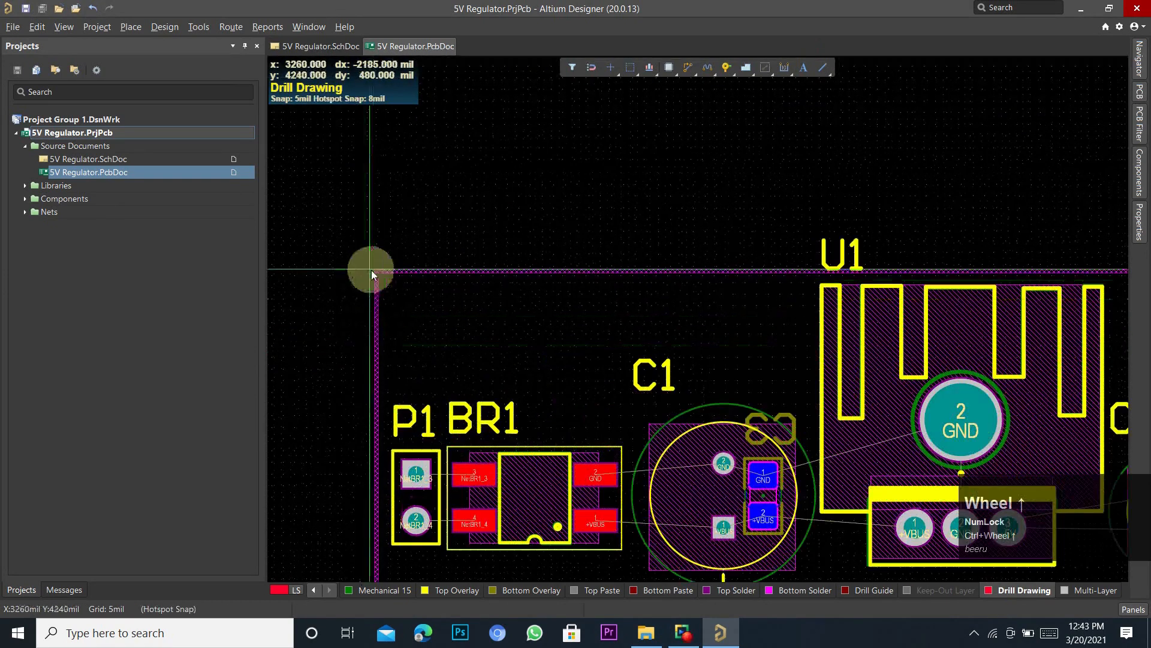
{"action": "left_click", "coordinate": [376, 269]}
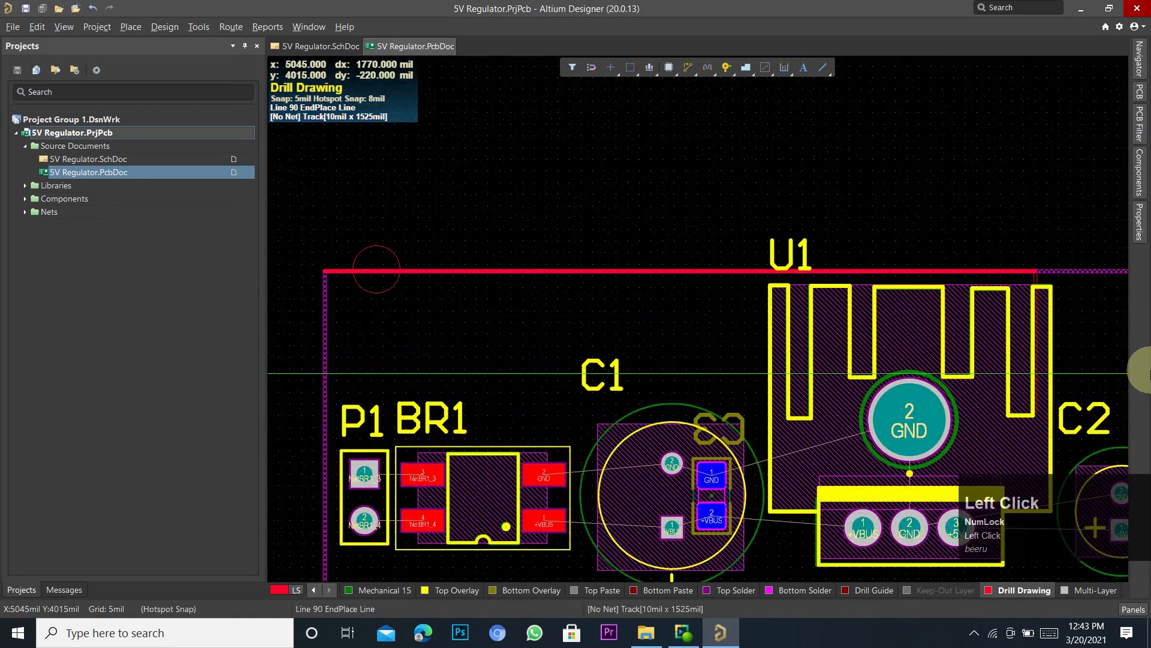
{"action": "left_click", "coordinate": [1142, 373]}
{"action": "scroll", "coordinate": [887, 355], "scroll_direction": "down", "scroll_amount": 5}
{"action": "left_click", "coordinate": [888, 315]}
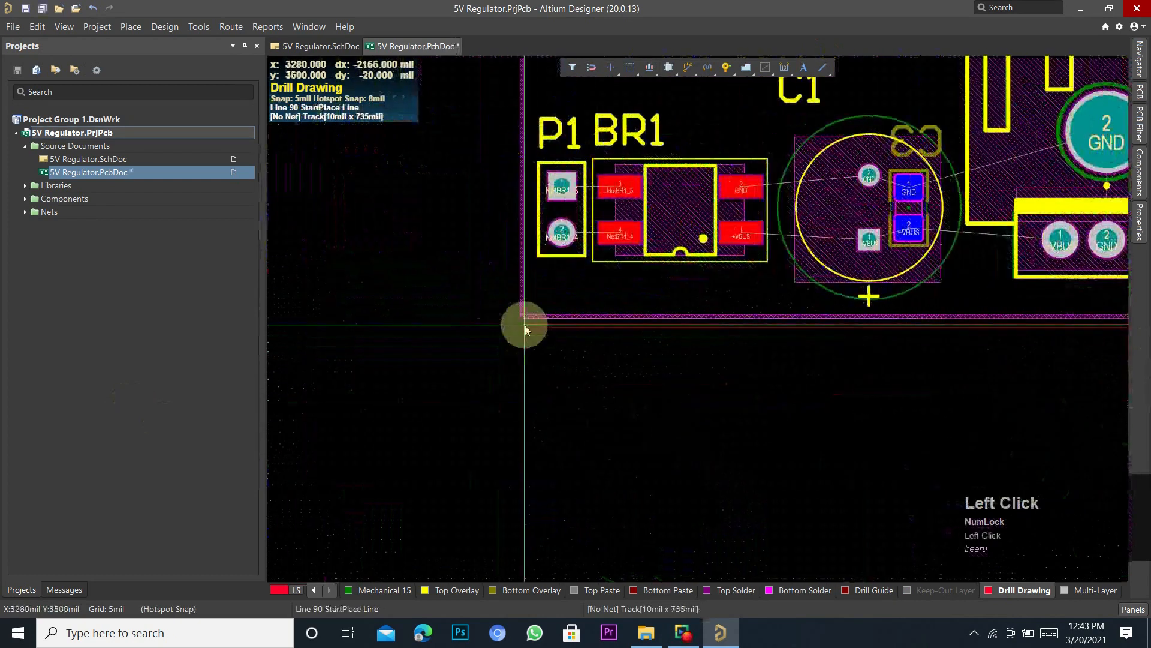
{"action": "left_click", "coordinate": [519, 314]}
{"action": "scroll", "coordinate": [339, 332], "scroll_direction": "up", "scroll_amount": 3}
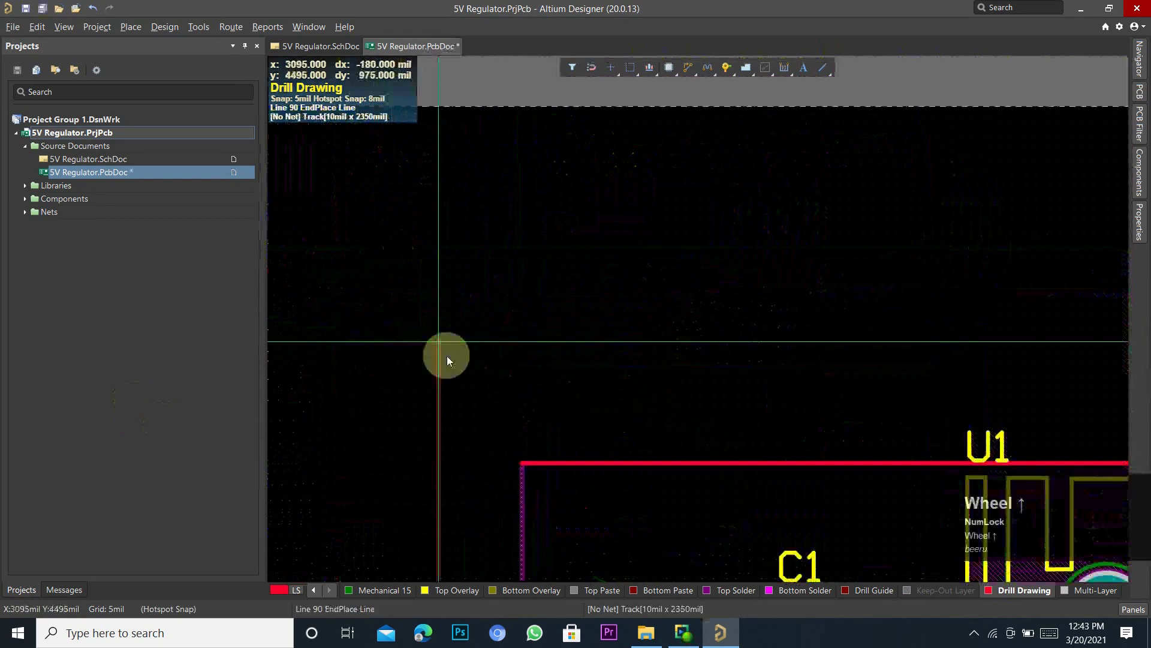
{"action": "left_click", "coordinate": [520, 463]}
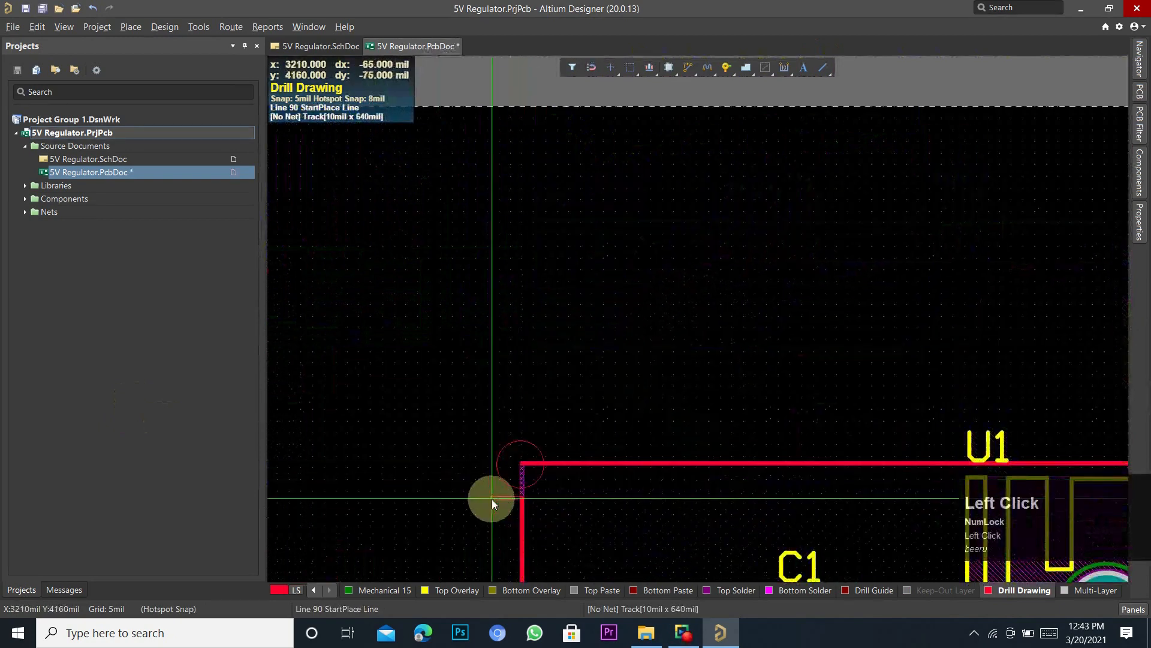
{"action": "right_click", "coordinate": [481, 442]}
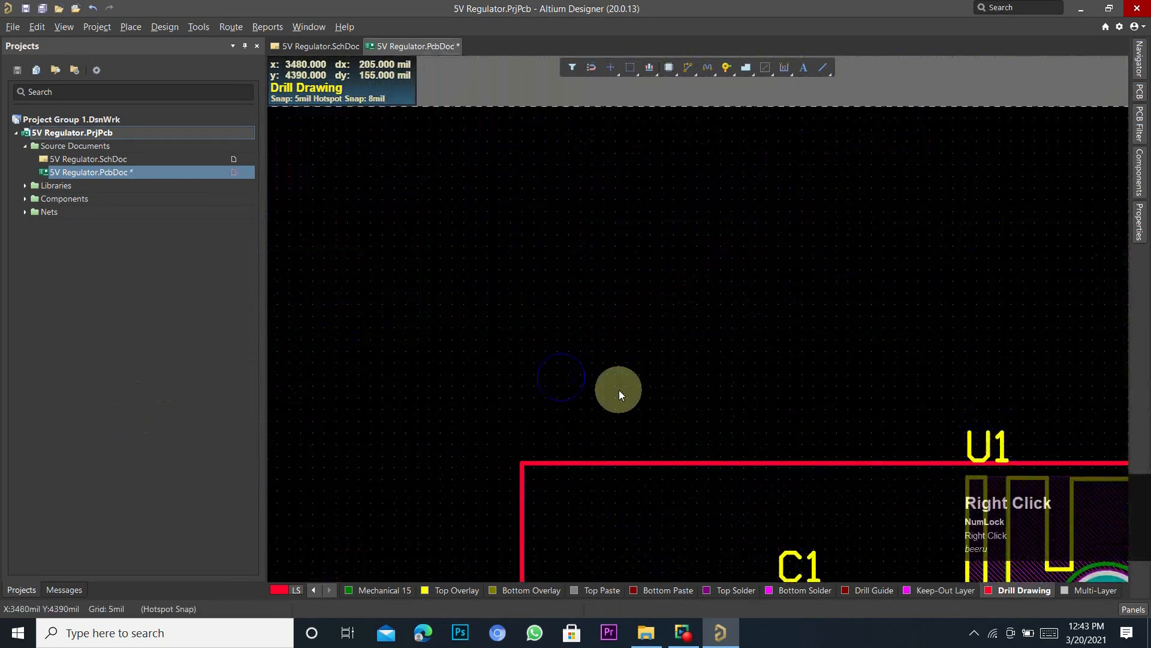
Select the whole connected drill outline from its top edge.
{"action": "scroll", "coordinate": [514, 270], "scroll_direction": "down", "scroll_amount": 5, "text": "ctrl"}
{"action": "left_click", "coordinate": [562, 336]}
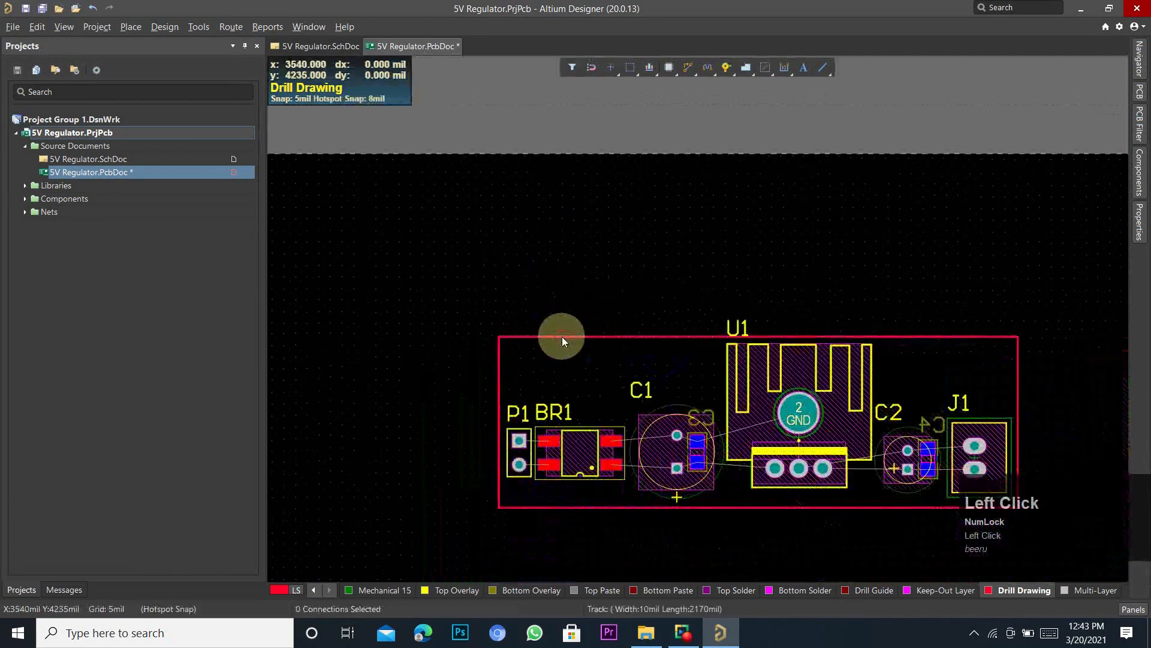
{"action": "key", "text": "Tab"}
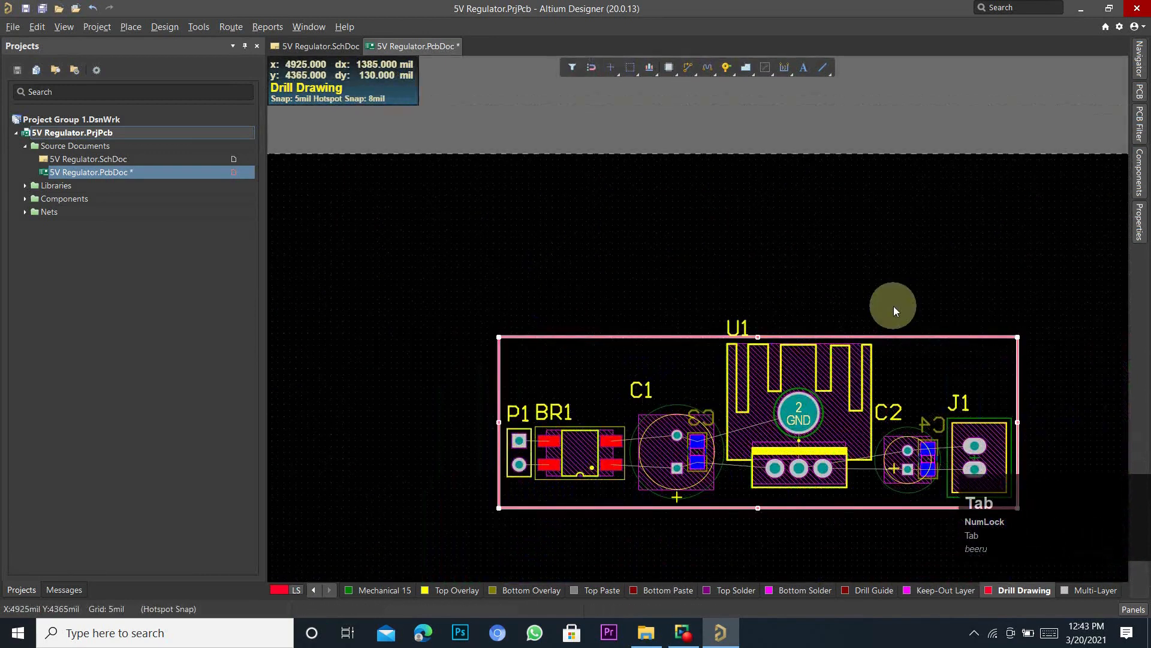
{"action": "left_click", "coordinate": [572, 338]}
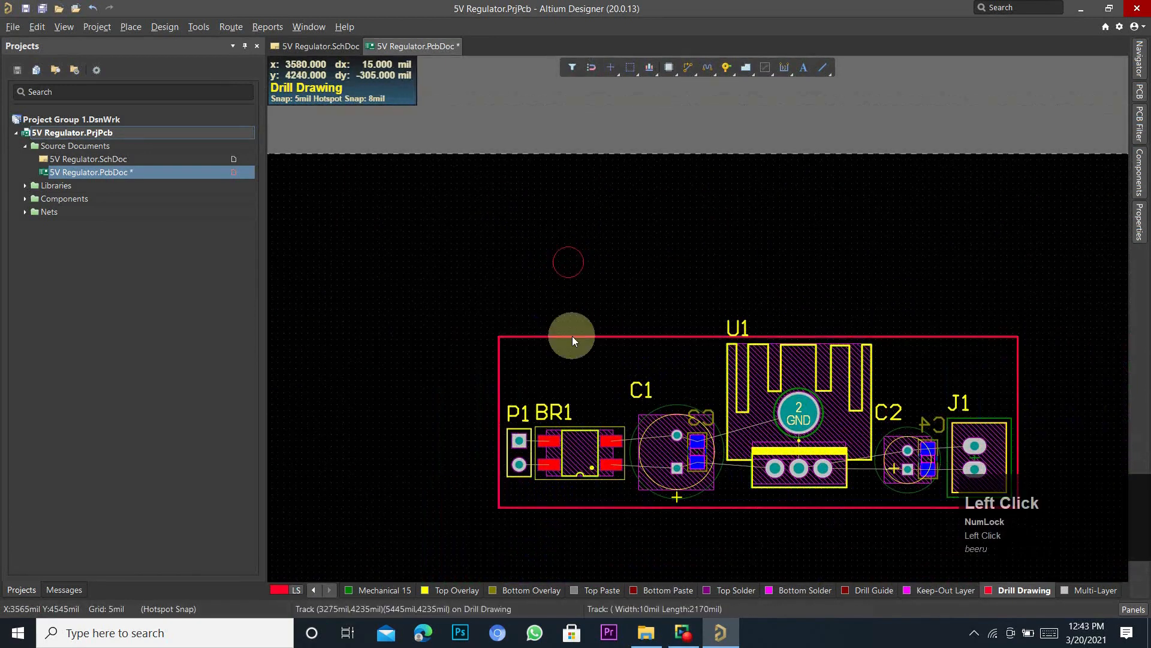
{"action": "left_click", "coordinate": [573, 336]}
{"action": "key", "text": "Tab"}
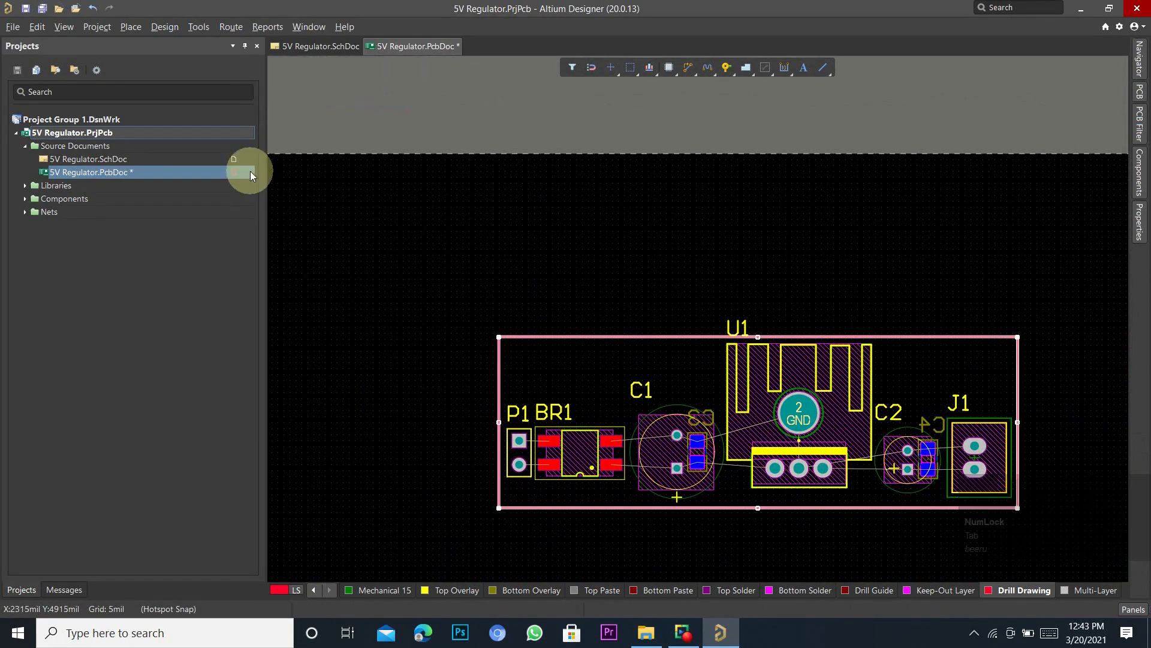
Redefine the board shape from the selected outline, then clear the selection.
{"action": "left_click", "coordinate": [163, 27]}
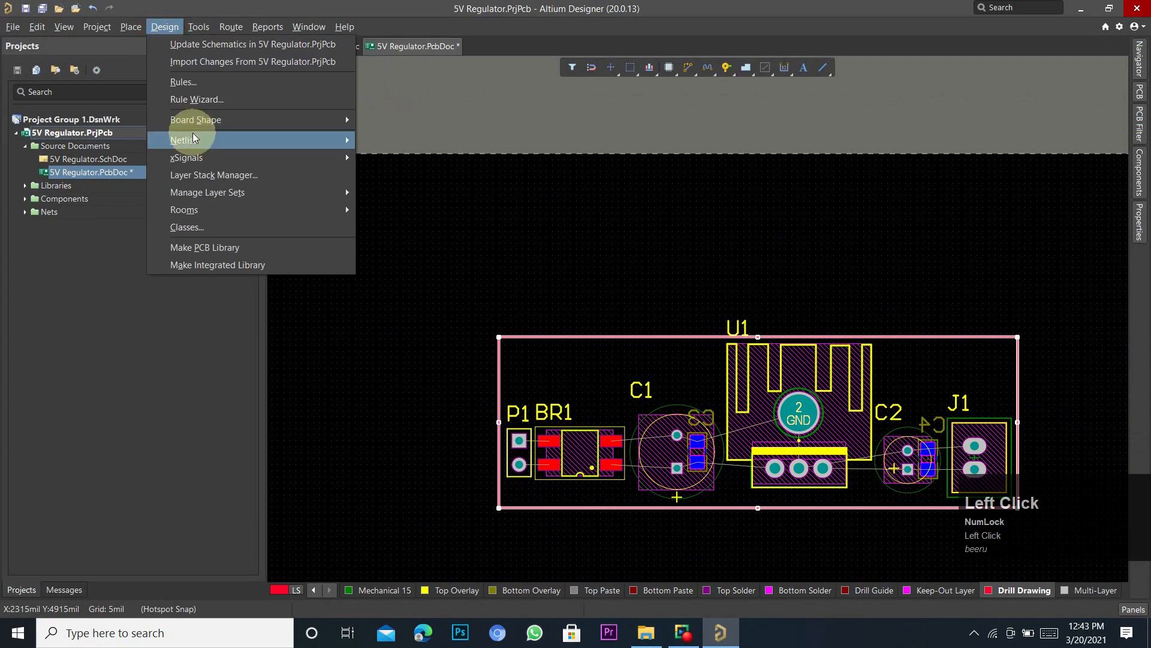
{"action": "mouse_move", "coordinate": [201, 120]}
{"action": "left_click", "coordinate": [396, 120]}
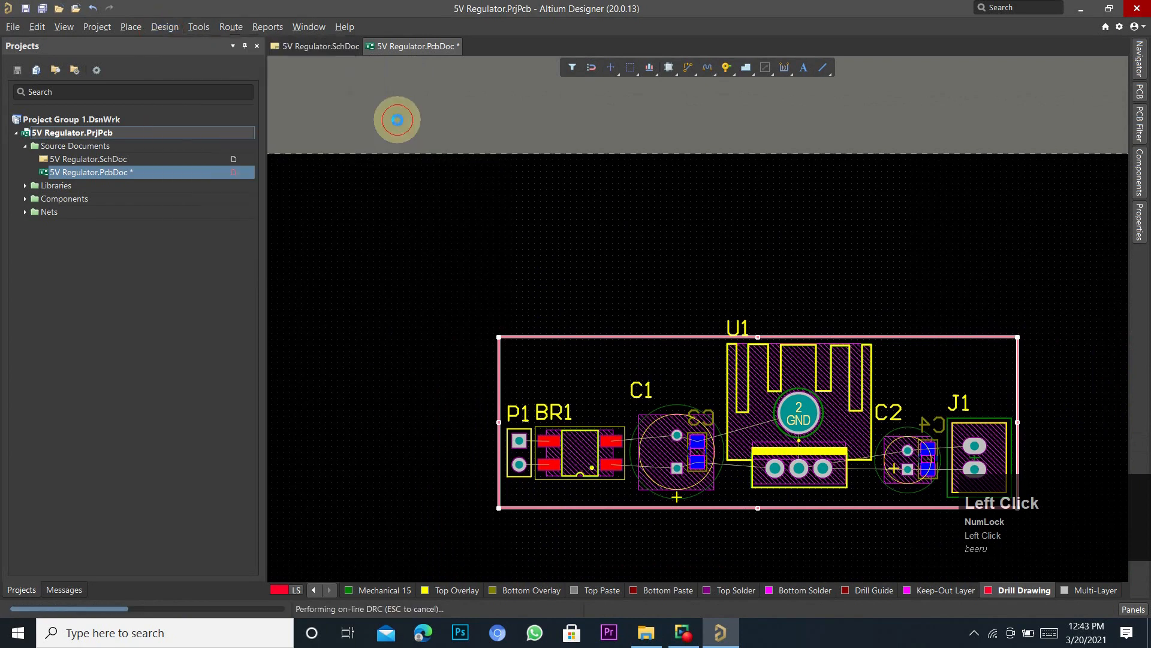
{"action": "right_click", "coordinate": [676, 256]}
{"action": "right_click_drag", "start_coordinate": [676, 257], "coordinate": [602, 184]}
{"action": "left_click", "coordinate": [603, 183]}
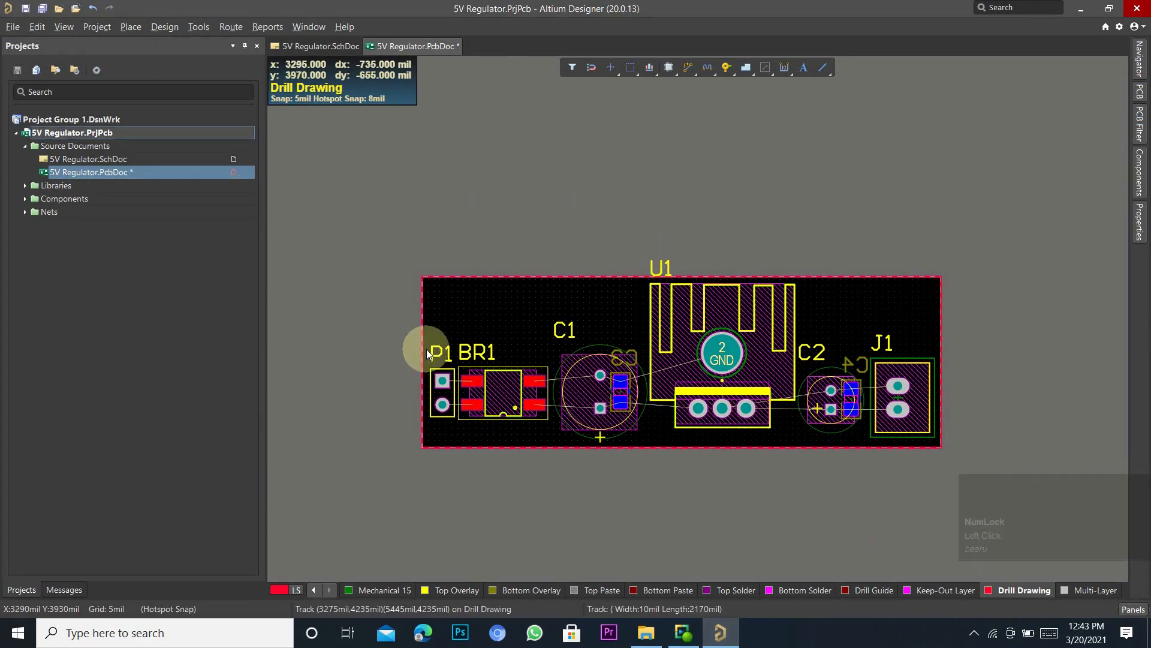
Save the 5V Regulator PCB document.
{"action": "left_click", "coordinate": [41, 9]}
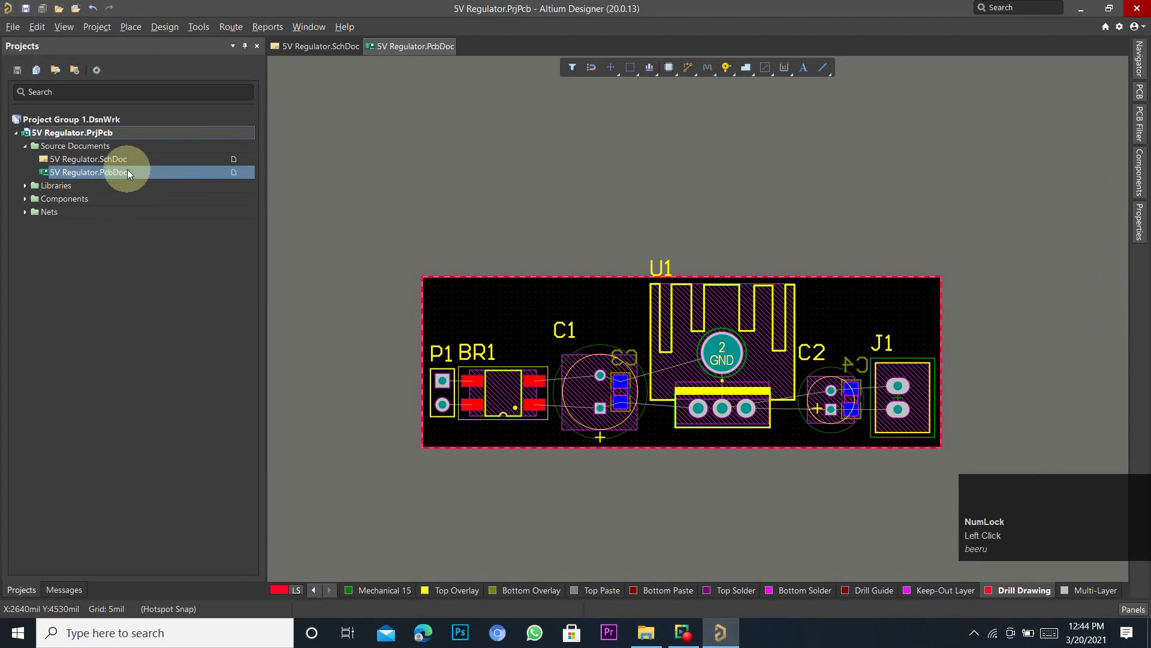
{"action": "right_click_drag", "start_coordinate": [587, 163], "coordinate": [501, 208]}
{"action": "left_click", "coordinate": [502, 205]}
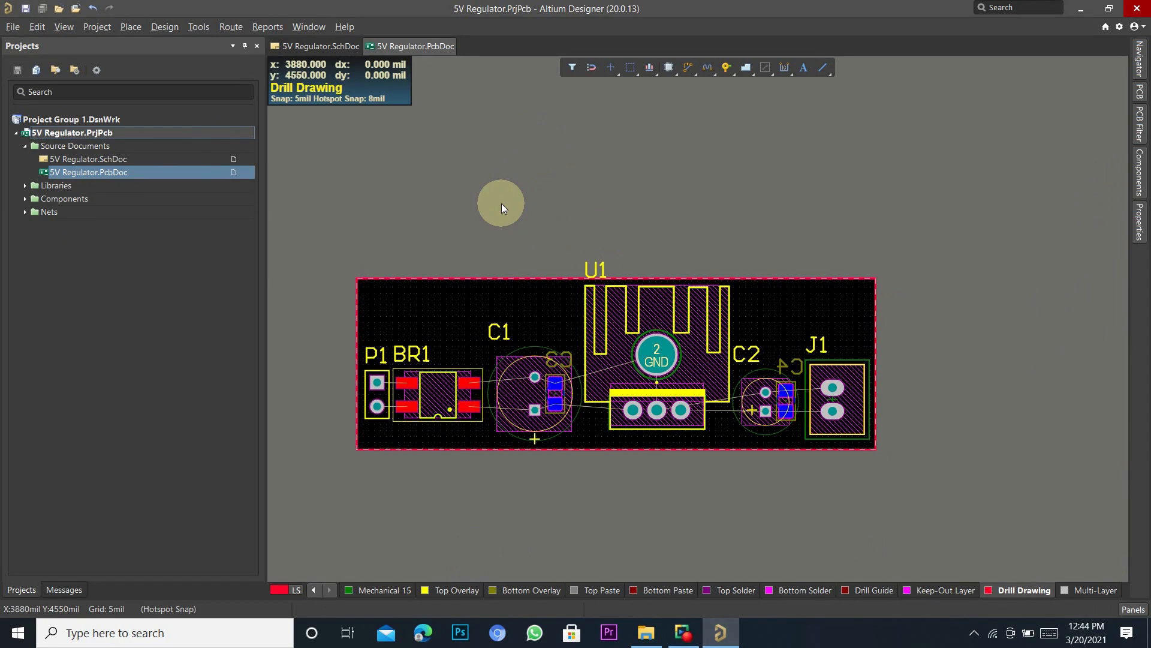
{"action": "right_click_drag", "start_coordinate": [621, 497], "coordinate": [915, 343]}
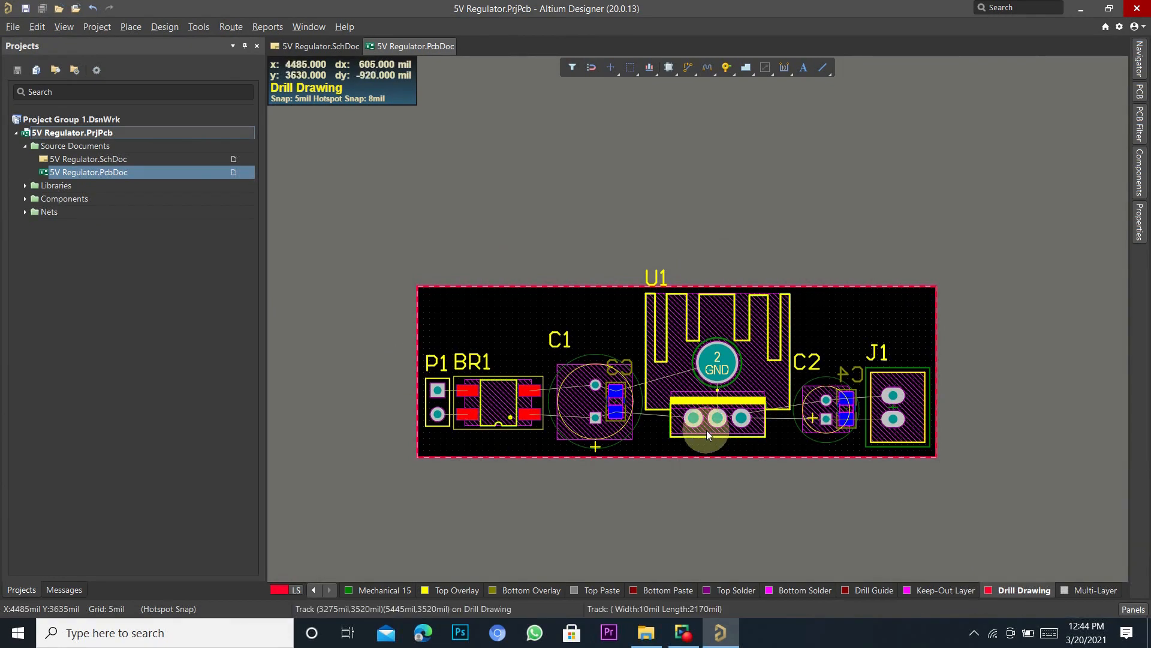
Show only the top copper layer in single-layer mode.
{"action": "left_click", "coordinate": [318, 589]}
{"action": "left_click", "coordinate": [321, 590]}
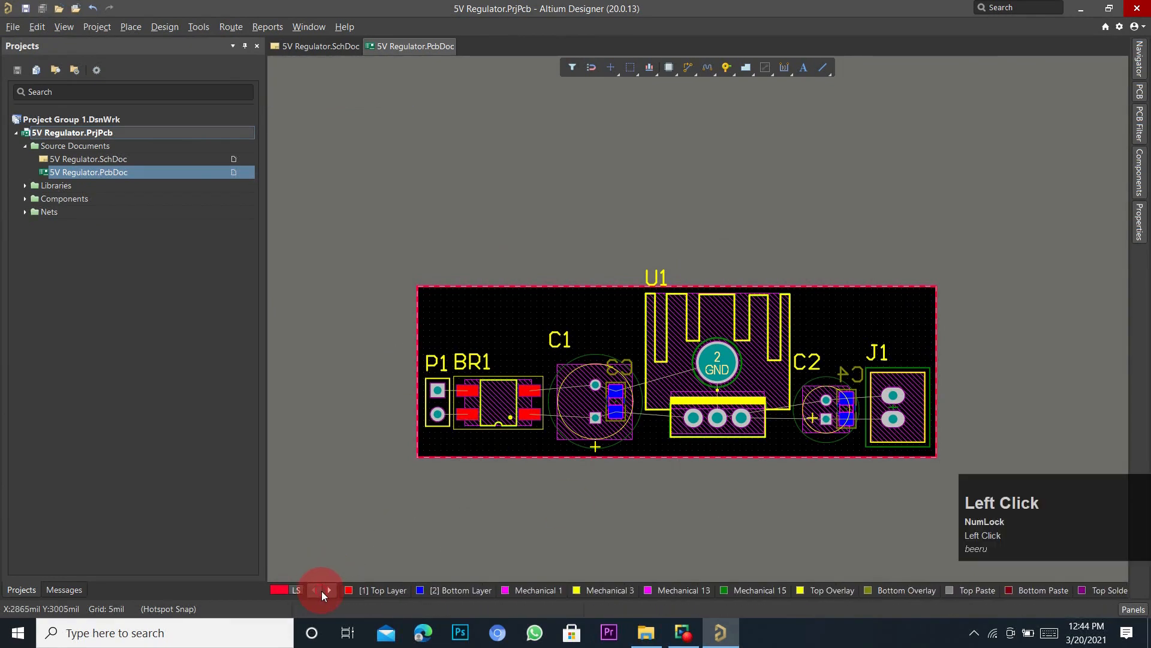
{"action": "right_click_drag", "start_coordinate": [565, 510], "coordinate": [518, 490]}
{"action": "left_click", "coordinate": [518, 491]}
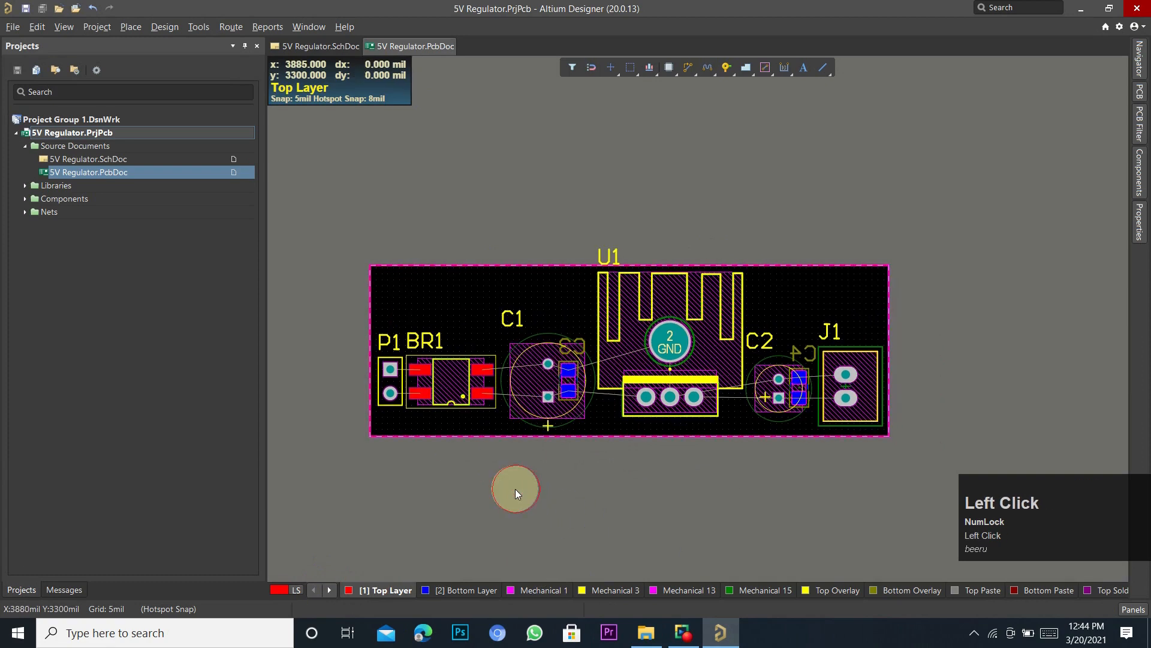
{"action": "key", "text": "shift+s"}
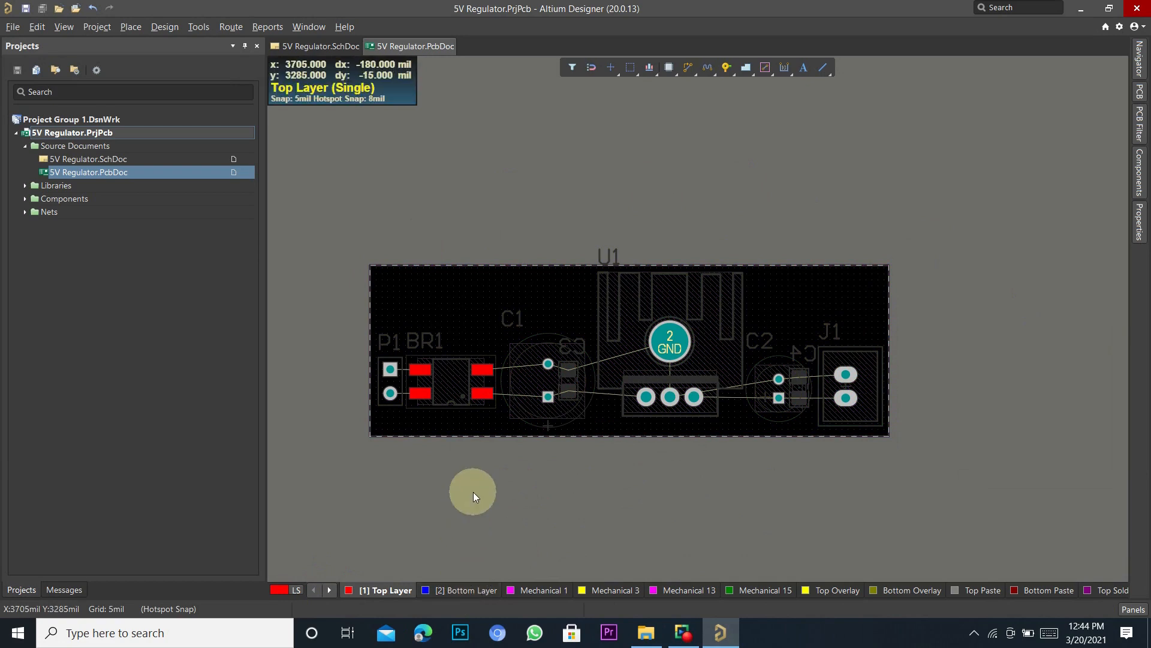
View the Bottom Layer alone, then return to Top Layer shown on its own.
{"action": "left_click", "coordinate": [439, 592]}
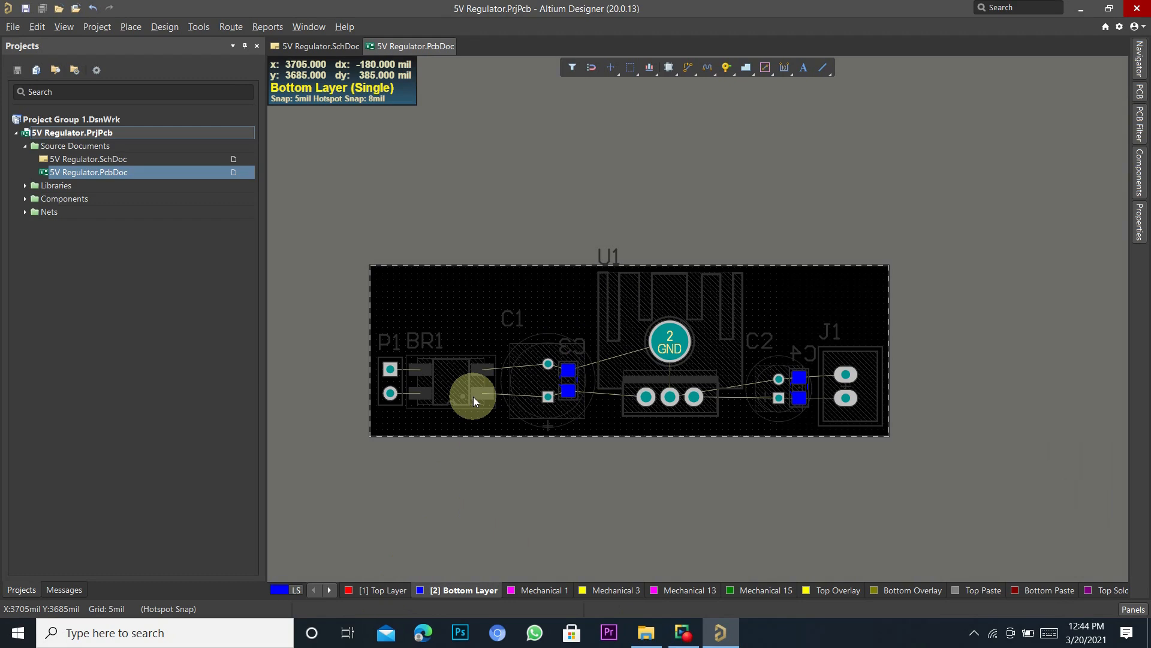
{"action": "key", "text": "shift"}
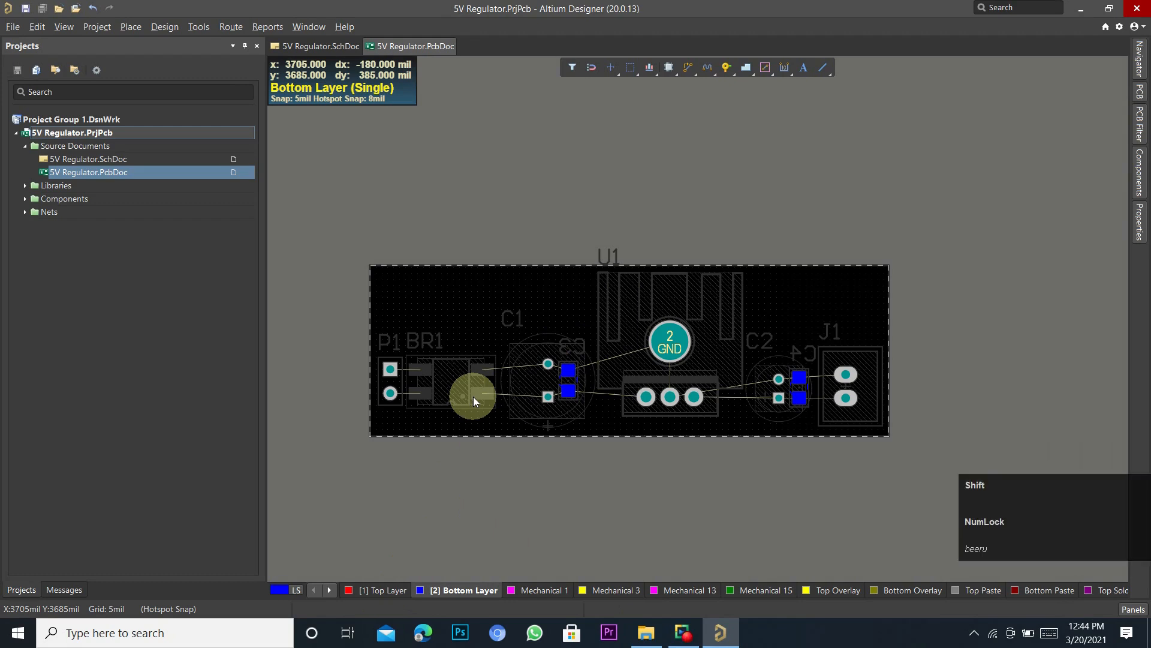
{"action": "key", "text": "shift+s"}
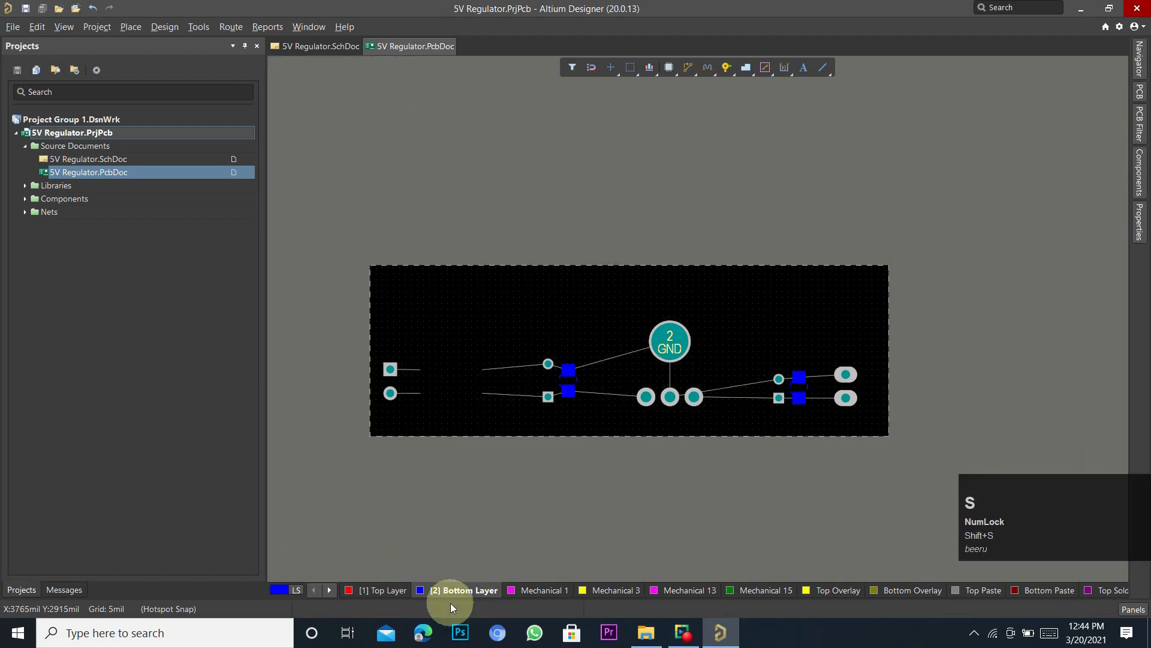
{"action": "left_click", "coordinate": [388, 590]}
{"action": "key", "text": "shift+s"}
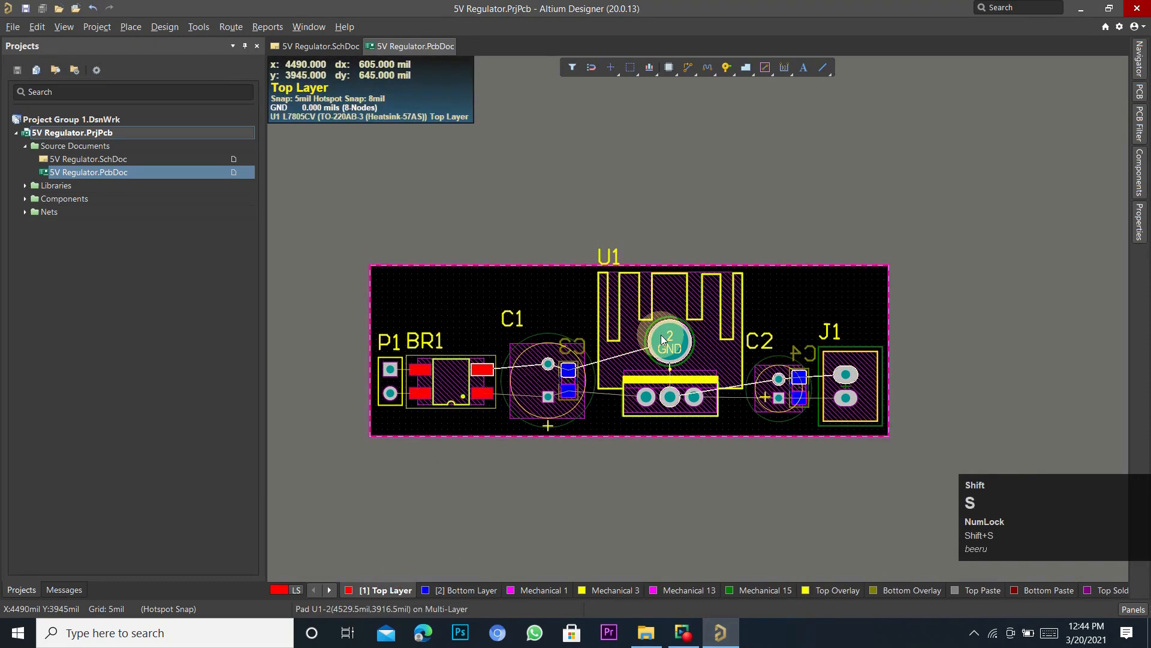
{"action": "key", "text": "shift+s"}
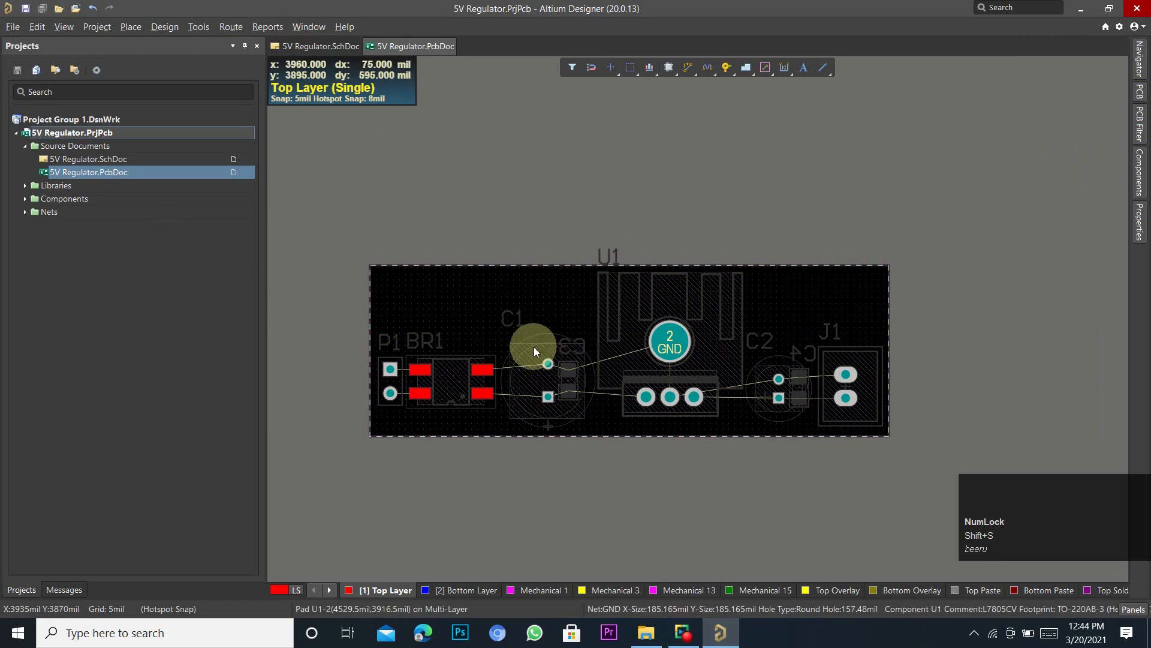
Zoom in on P1 and BR1 and start an interactive track at P1 pad 1.
{"action": "left_click", "coordinate": [689, 70]}
{"action": "scroll", "coordinate": [429, 390], "scroll_direction": "up", "scroll_amount": 5, "text": "ctrl"}
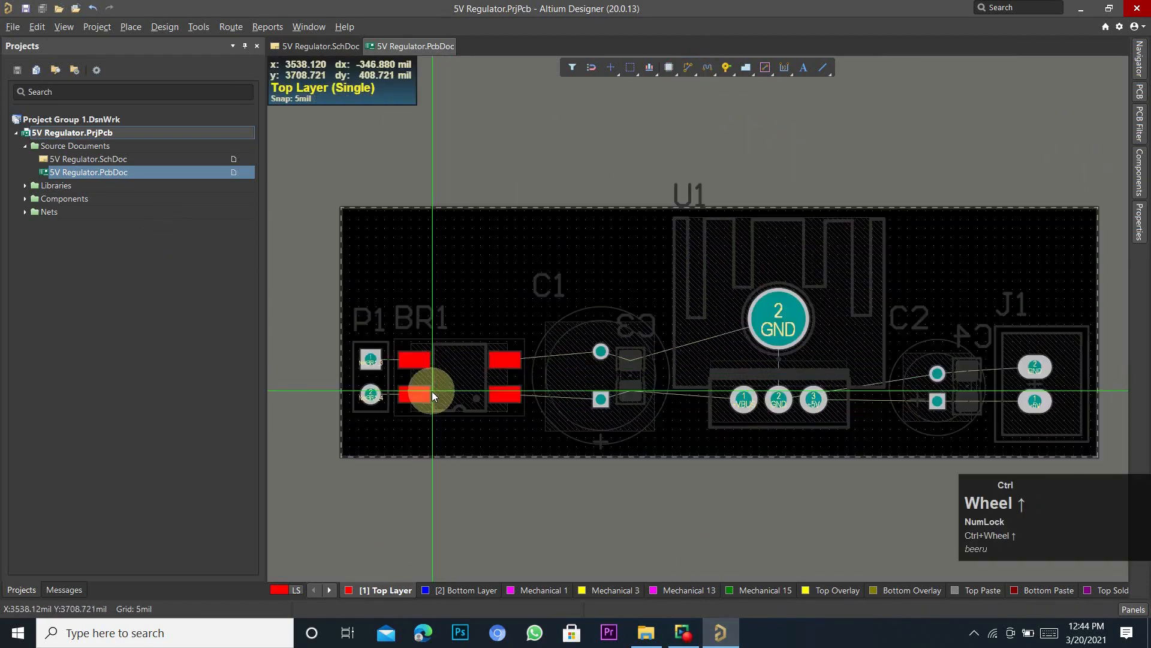
{"action": "right_click_drag", "start_coordinate": [481, 344], "coordinate": [653, 373]}
{"action": "scroll", "coordinate": [653, 373], "scroll_direction": "up", "scroll_amount": 2, "text": "ctrl"}
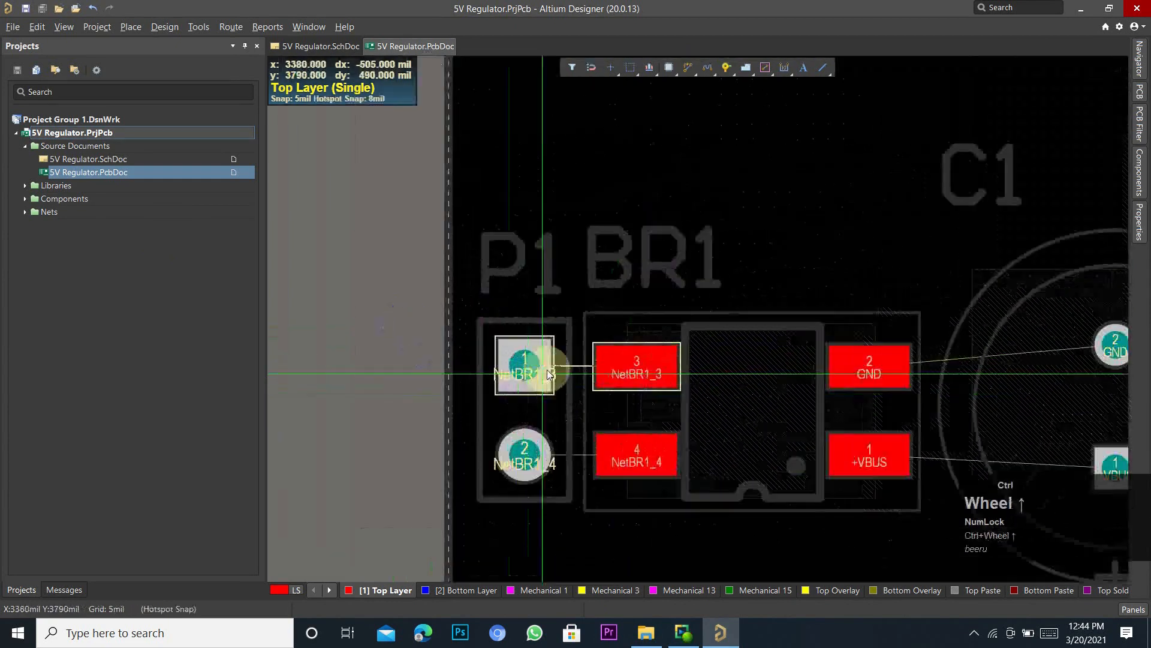
{"action": "left_click", "coordinate": [688, 67]}
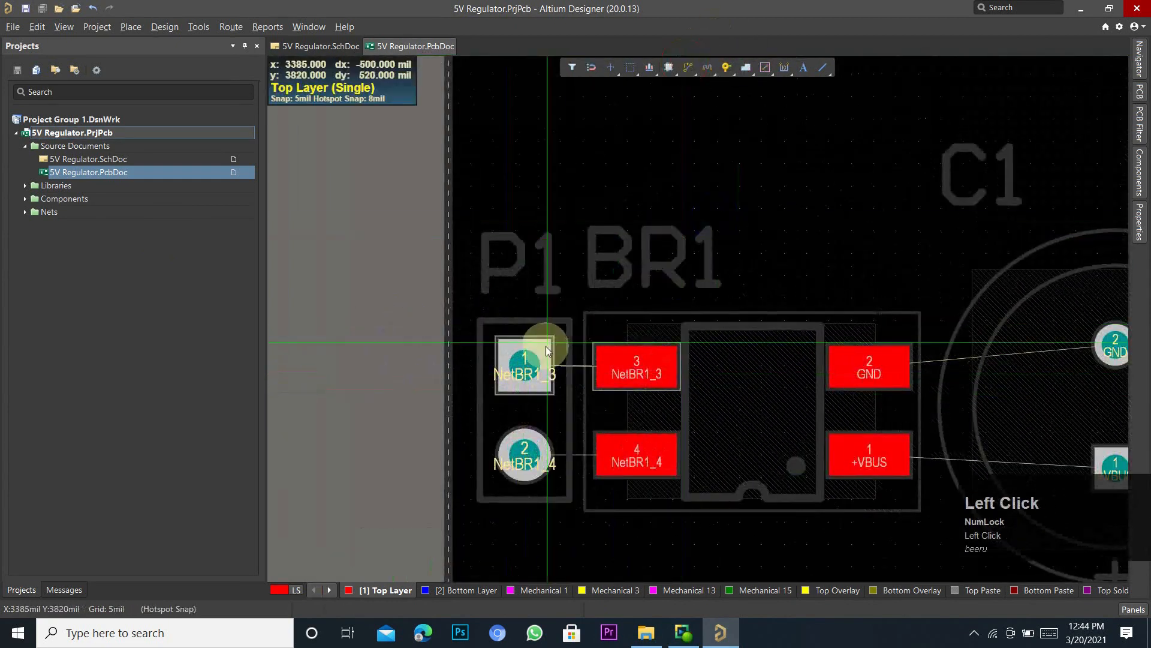
{"action": "left_click", "coordinate": [564, 370]}
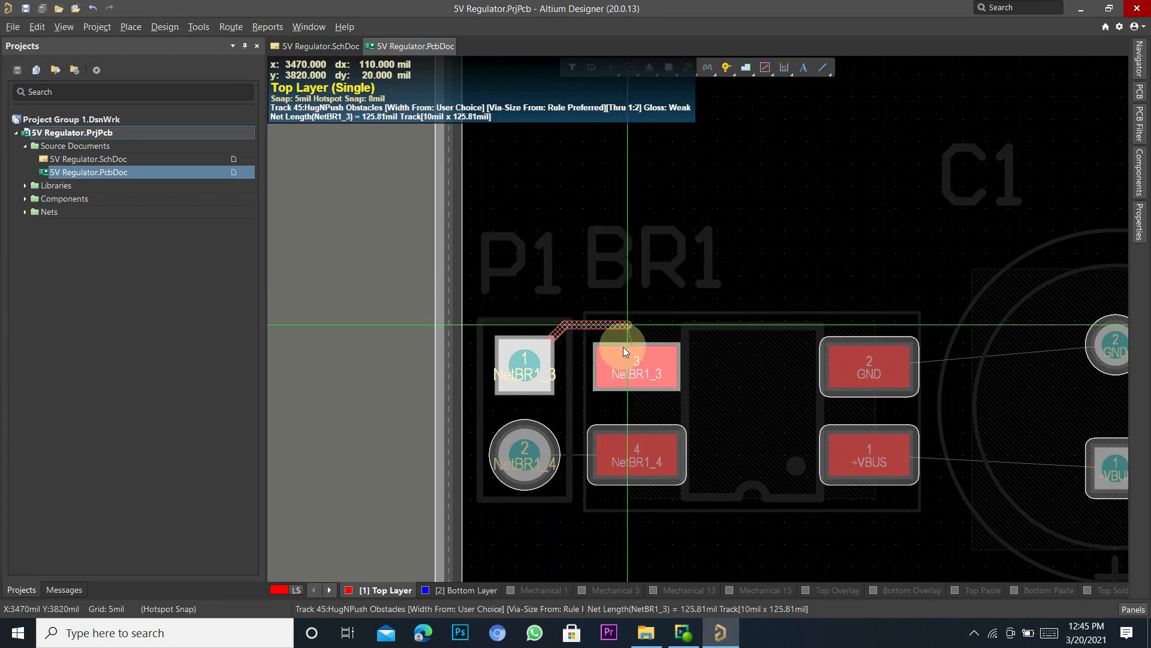
Set the routing track width to 30 in the track properties.
{"action": "key", "text": "Tab"}
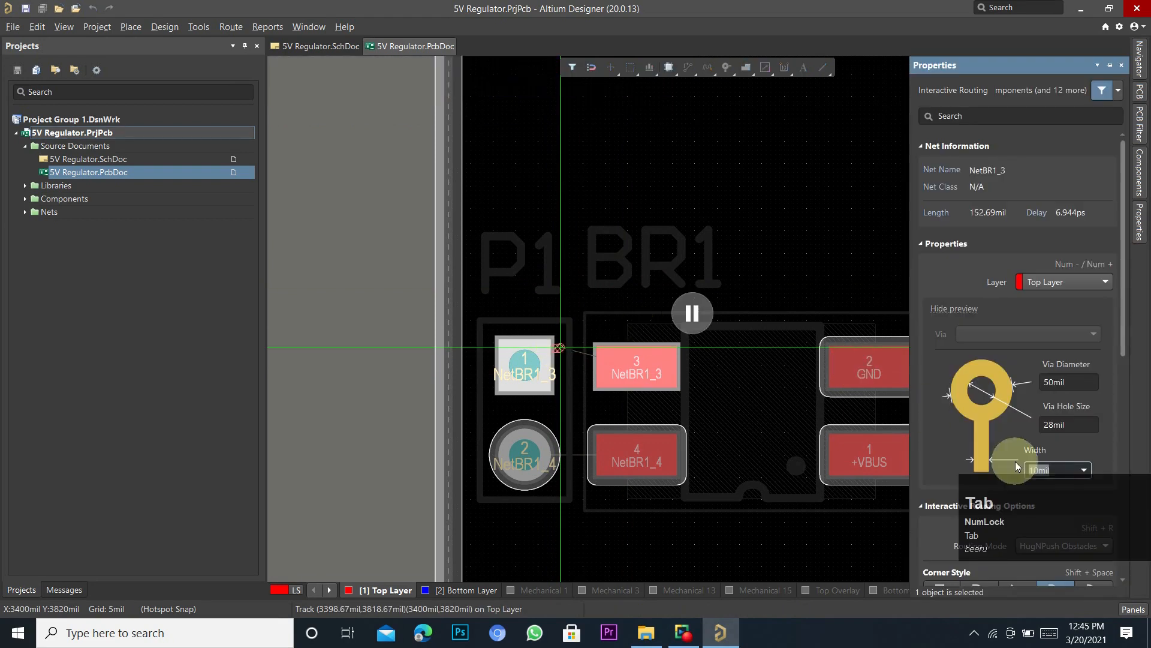
{"action": "left_click_drag", "start_coordinate": [1021, 498], "coordinate": [60, 589]}
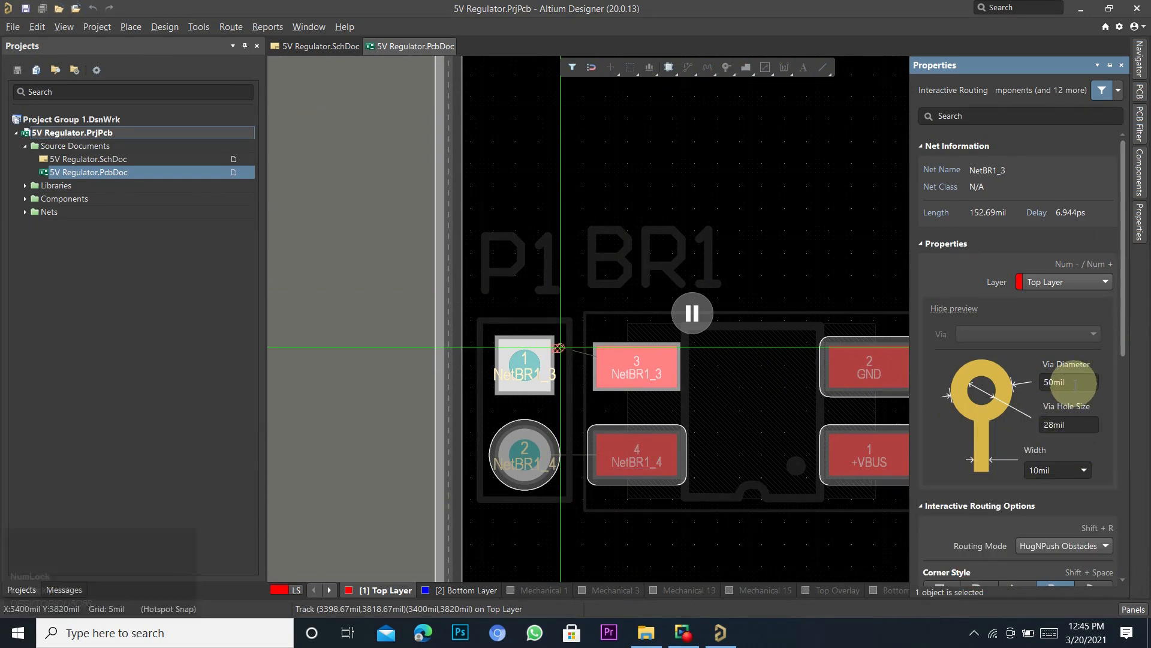
{"action": "left_click", "coordinate": [1066, 474]}
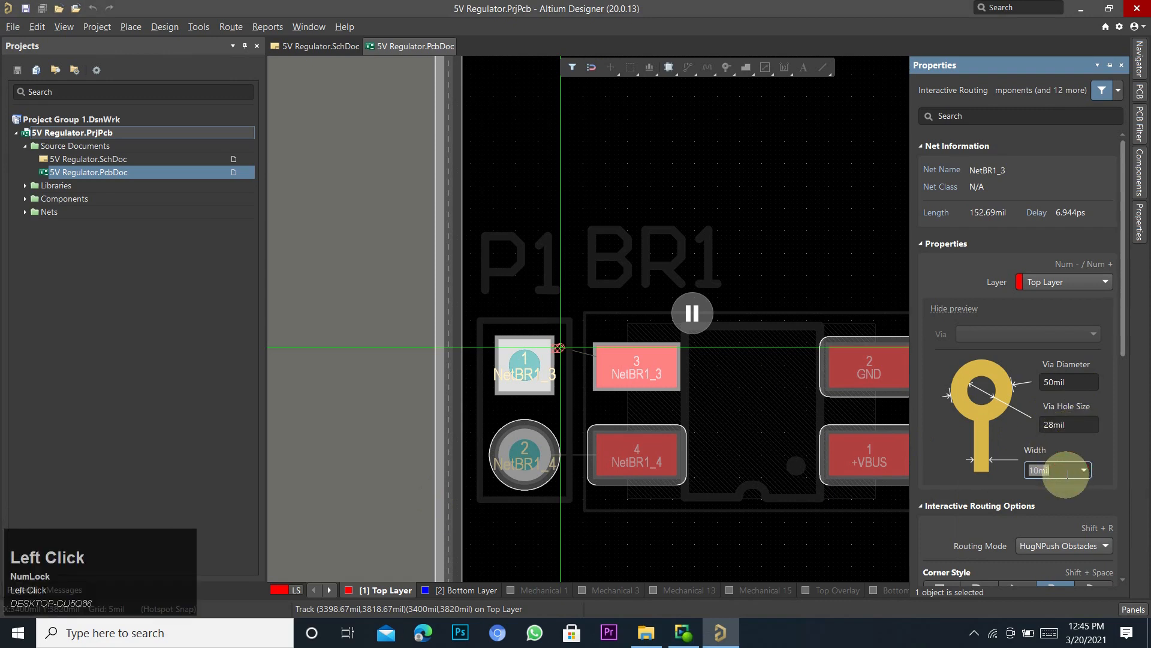
{"action": "type", "text": "4"}
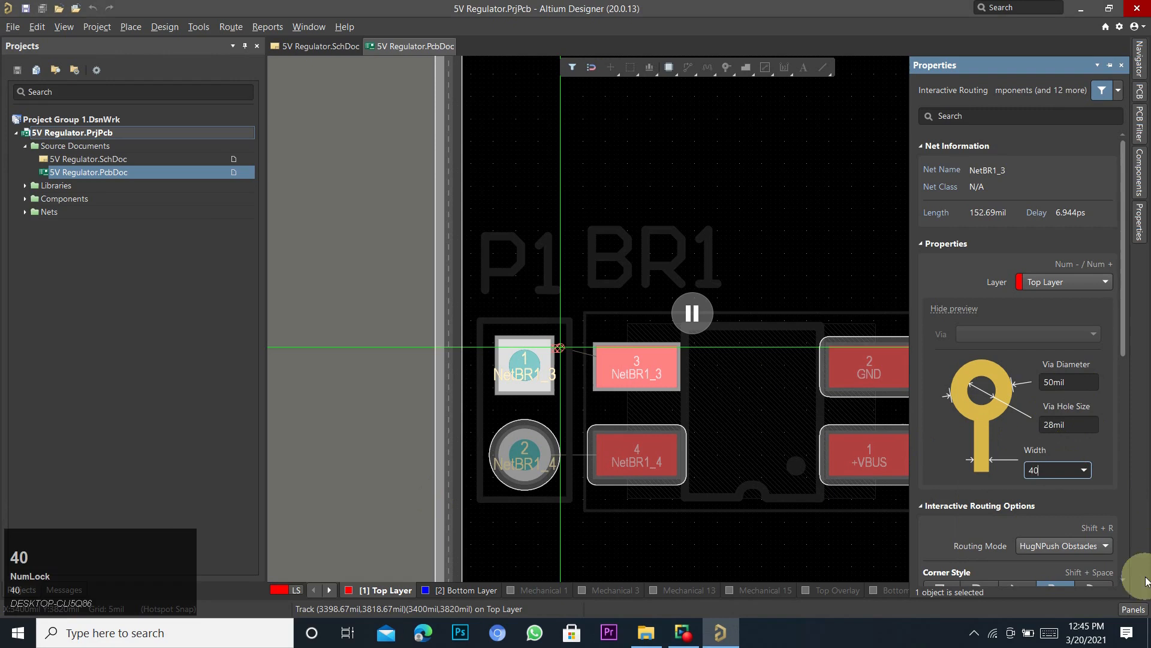
{"action": "type", "text": "0"}
{"action": "key", "text": "BackSpace"}
{"action": "key", "text": "BackSpace"}
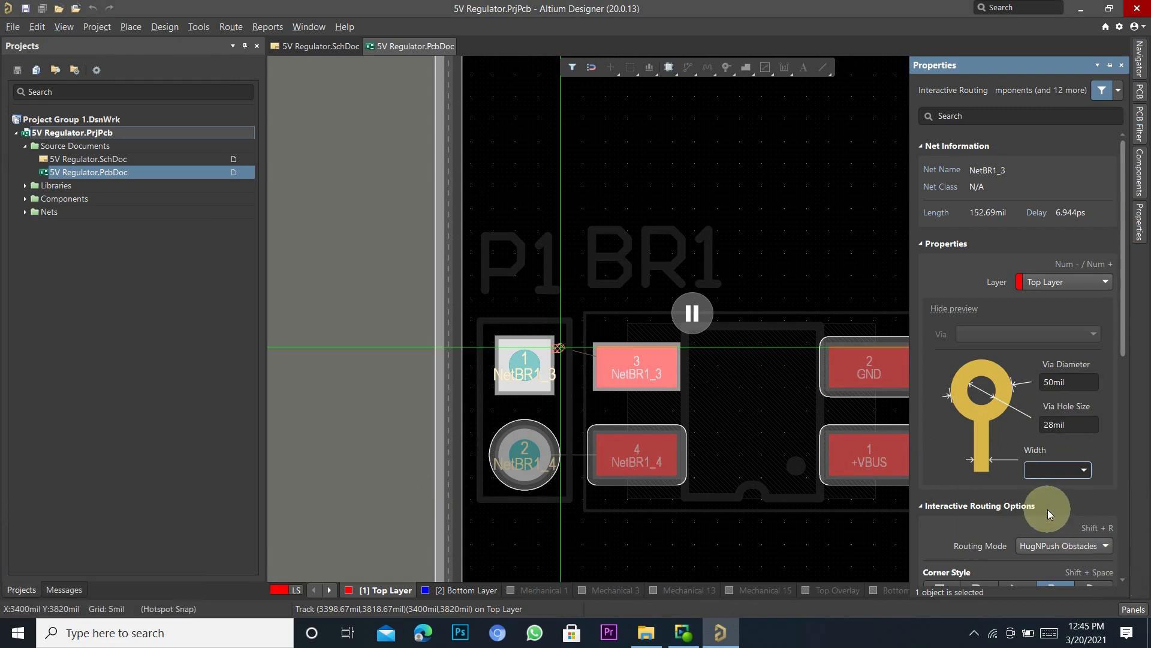
{"action": "type", "text": "30"}
{"action": "scroll", "coordinate": [1037, 509], "scroll_direction": "down", "scroll_amount": 3}
{"action": "scroll", "coordinate": [1039, 514], "scroll_direction": "down", "scroll_amount": 5}
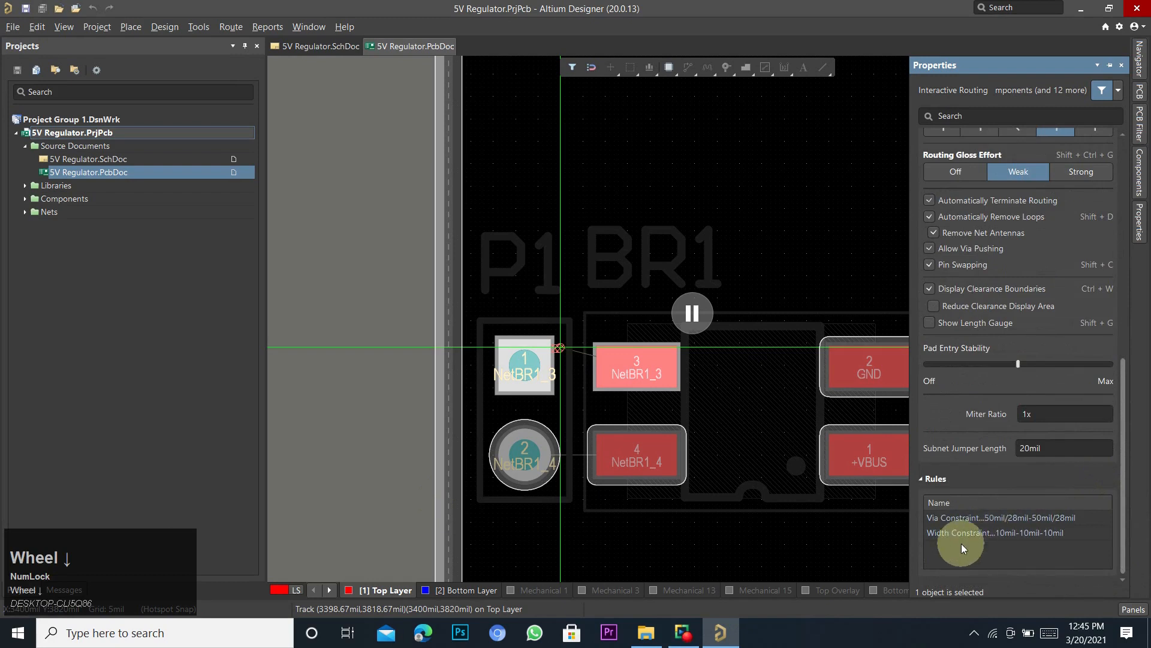
Edit the Width Constraint rule to 30mil preferred and 300mil maximum.
{"action": "left_click", "coordinate": [962, 543]}
{"action": "double_click", "coordinate": [972, 536]}
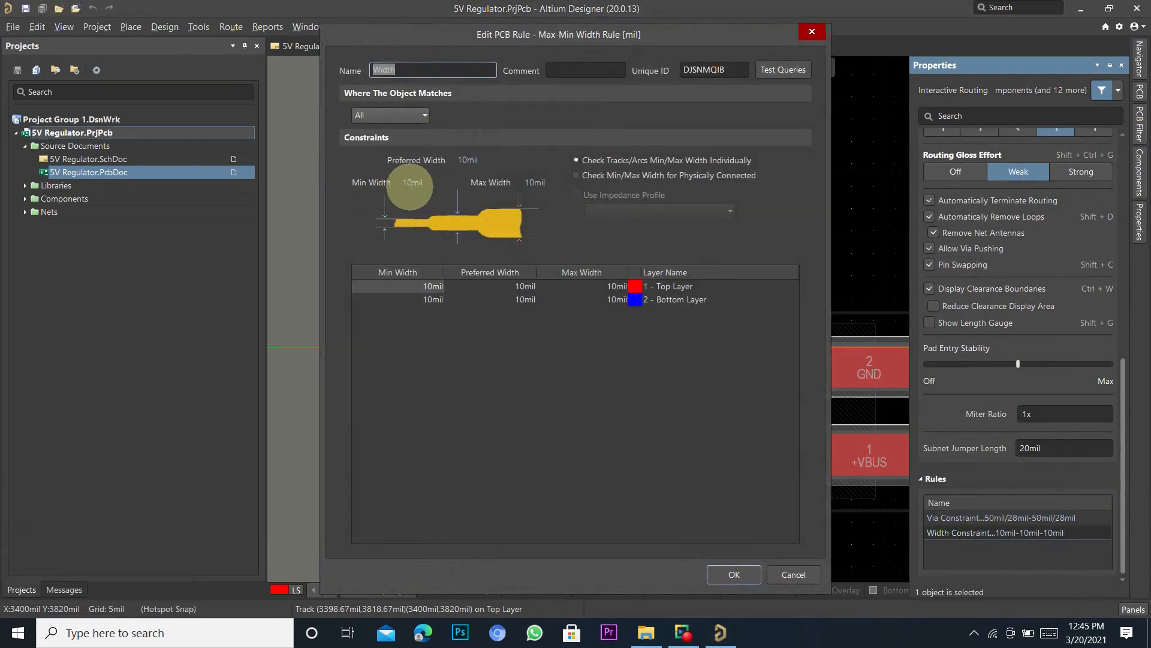
{"action": "left_click", "coordinate": [468, 160]}
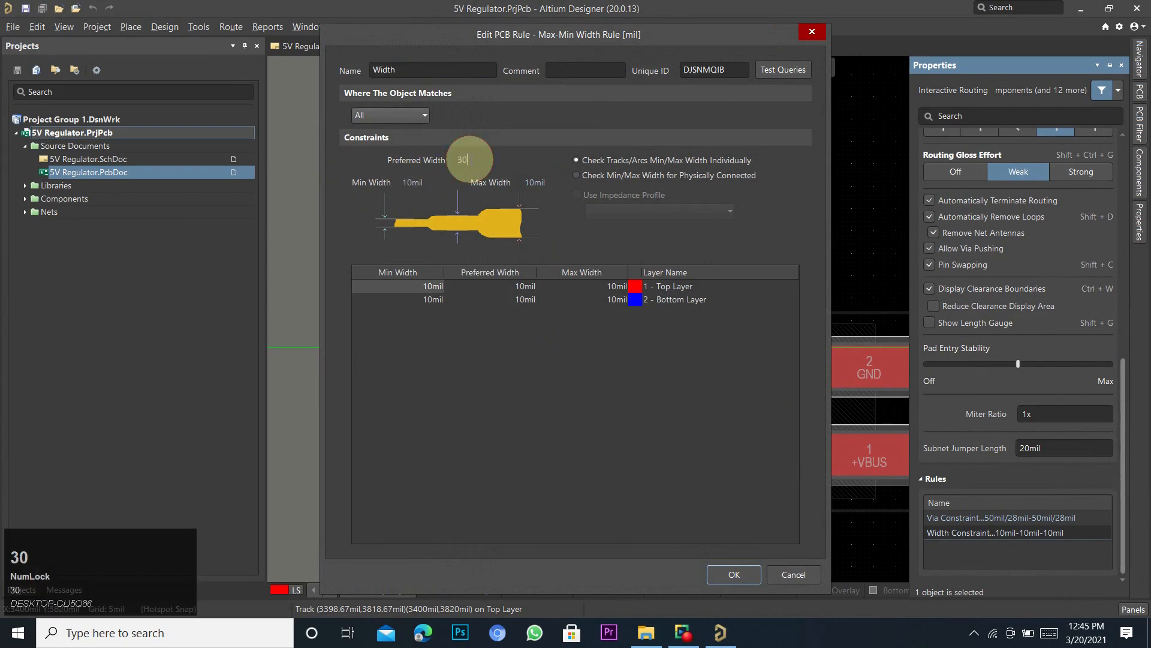
{"action": "type", "text": "30"}
{"action": "left_click", "coordinate": [534, 182]}
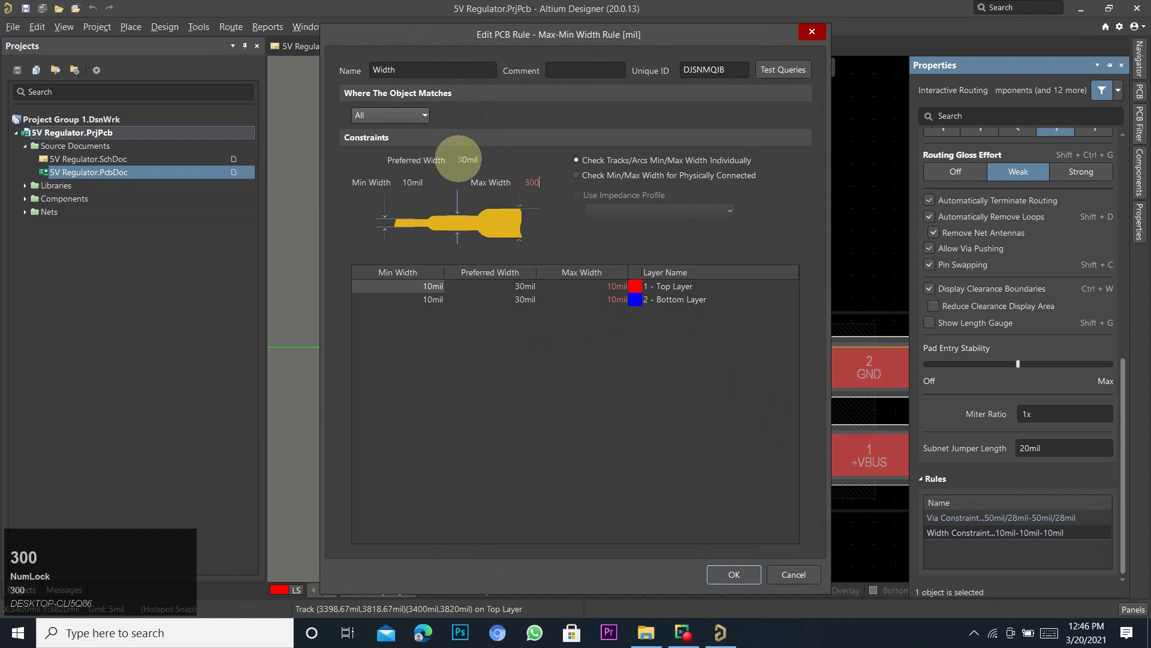
{"action": "left_click", "coordinate": [534, 182]}
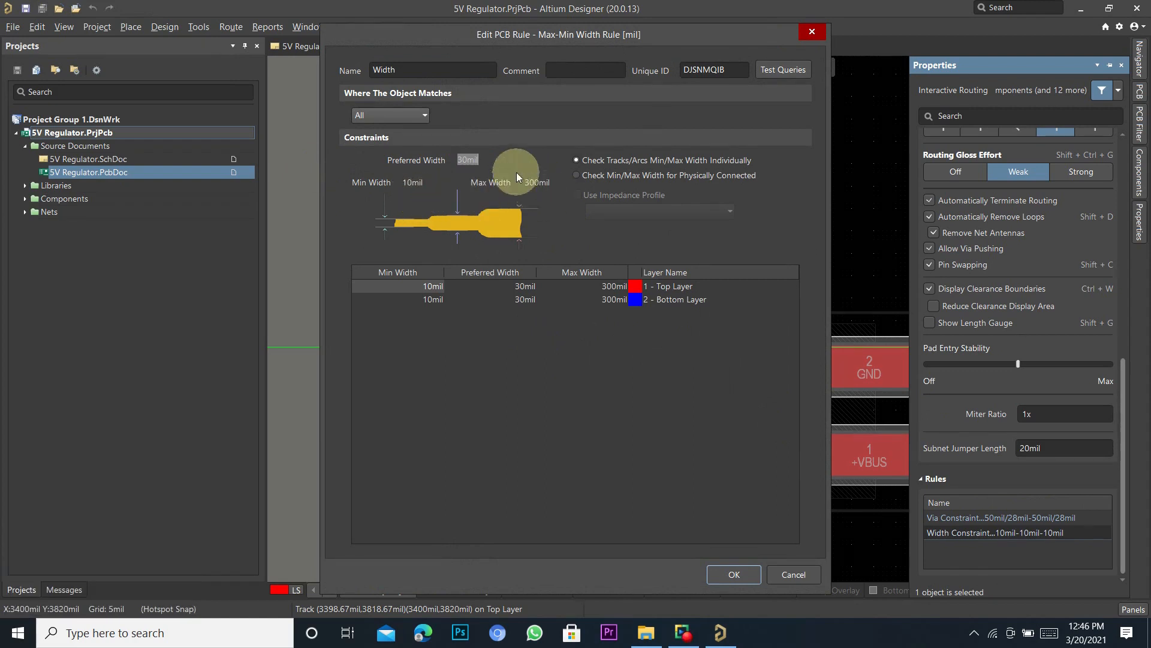
{"action": "left_click", "coordinate": [733, 573]}
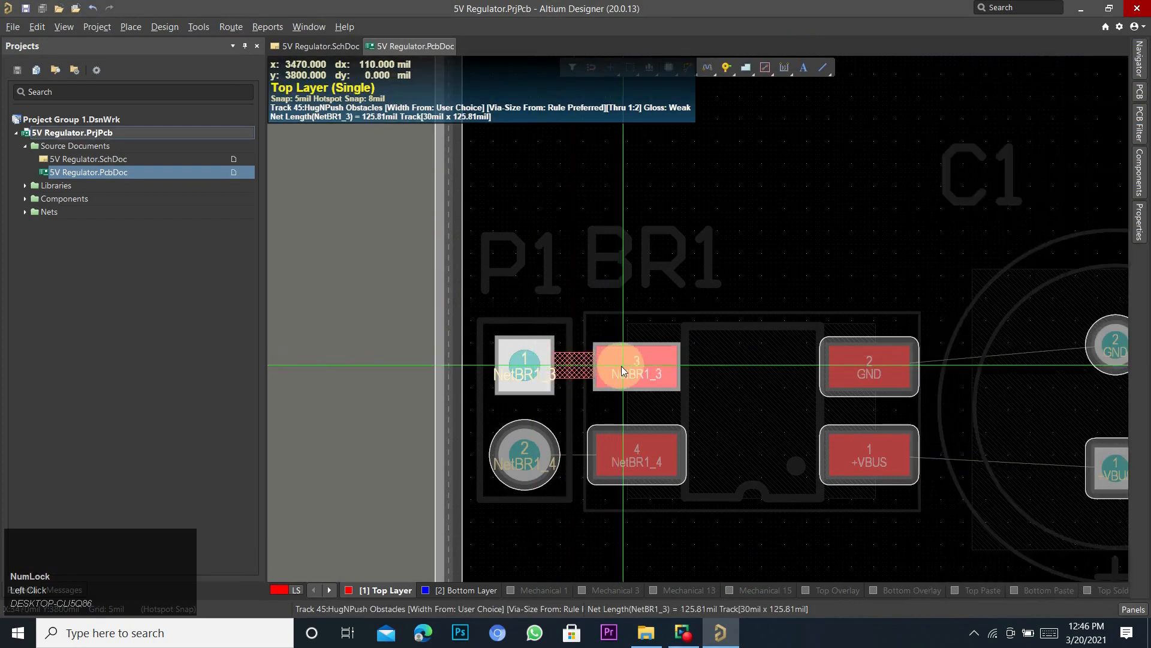
Set track width to 40mil and route P1 to BR1, pad 1 to 3 and pad 2 to 4.
{"action": "key", "text": "Tab"}
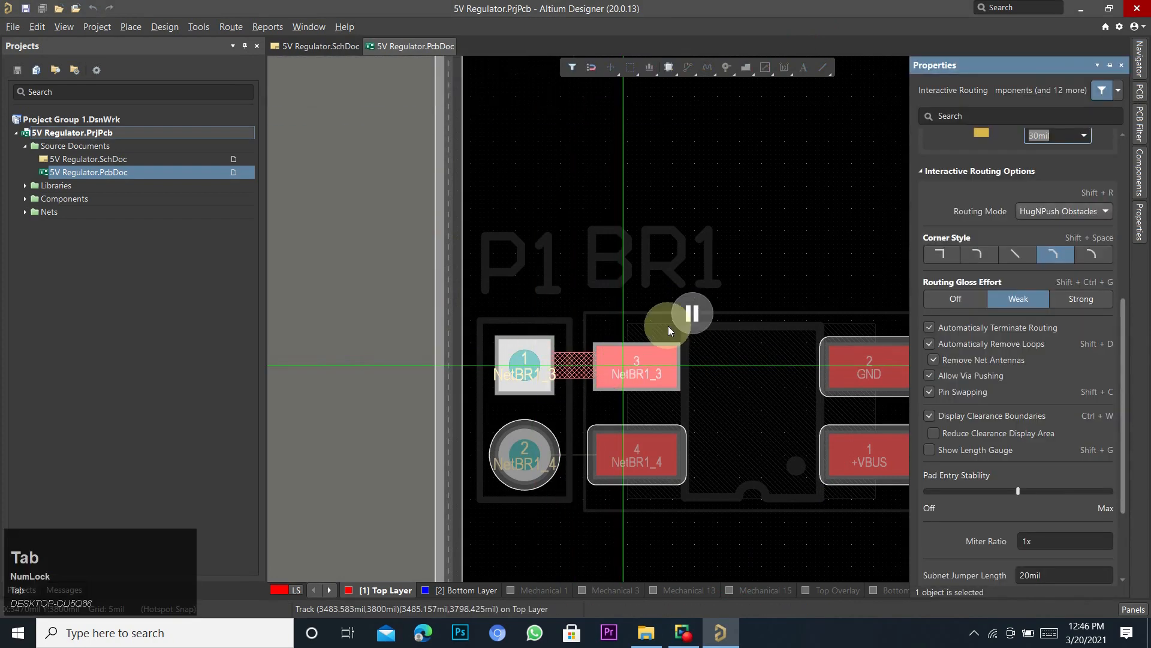
{"action": "type", "text": "40"}
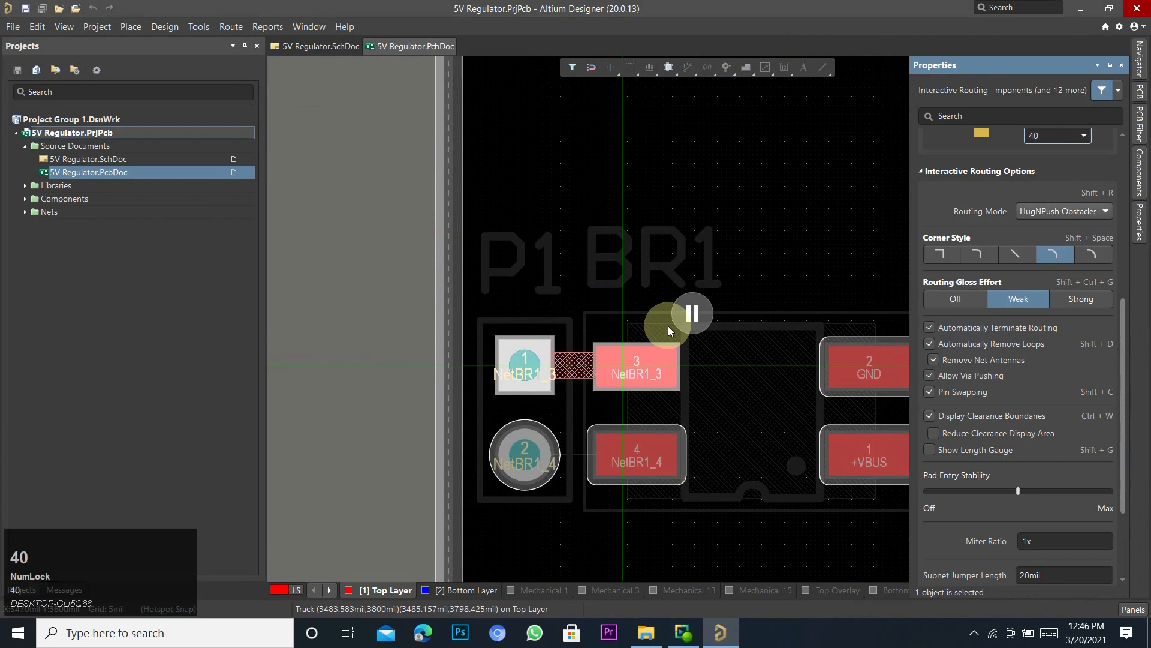
{"action": "key", "text": "Return"}
{"action": "left_click", "coordinate": [624, 364]}
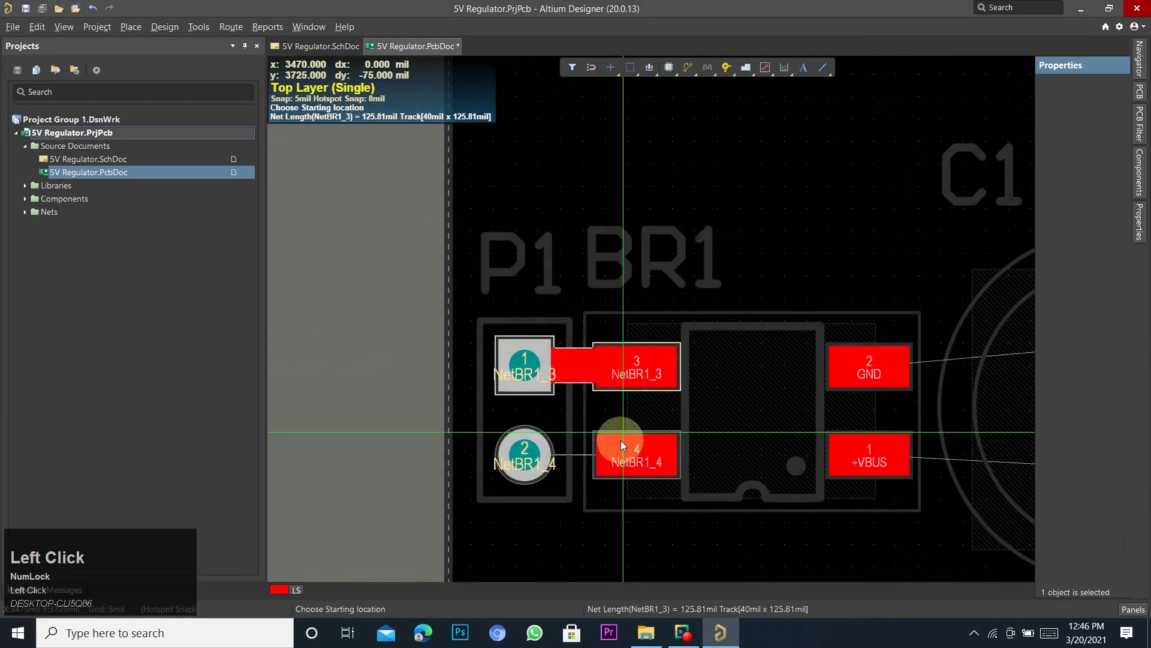
{"action": "left_click", "coordinate": [516, 467]}
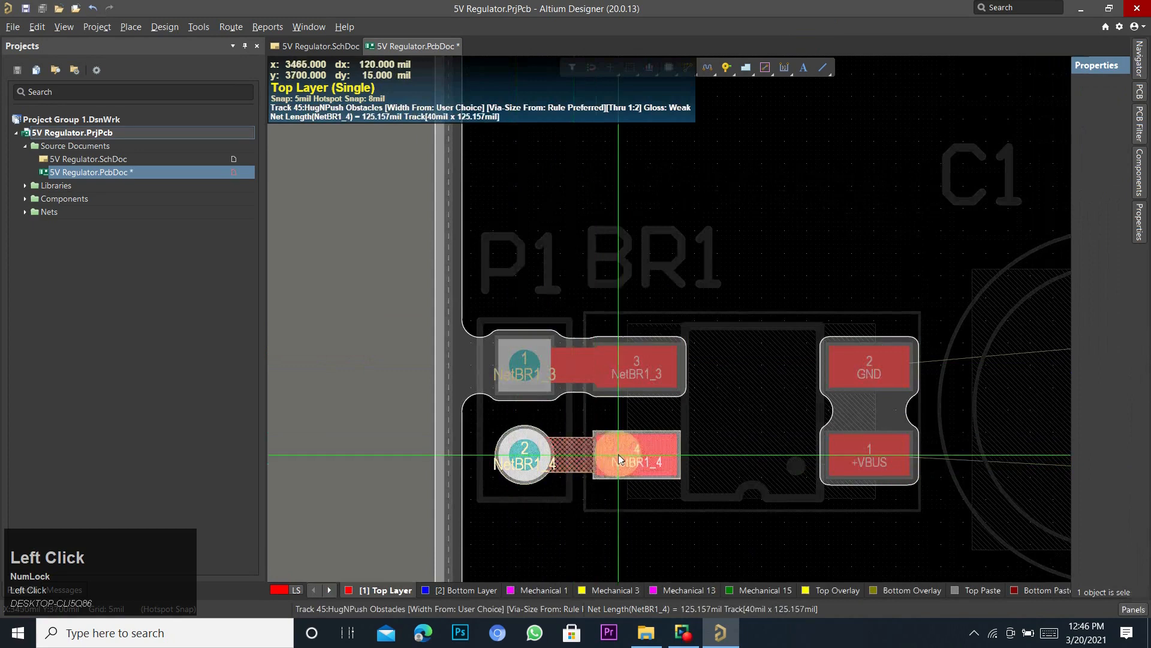
{"action": "left_click", "coordinate": [621, 455]}
Route BR1's GND and +VBUS pads to C1, and C1's +VBUS to the regulator's VBUS pin.
{"action": "right_click_drag", "start_coordinate": [815, 440], "coordinate": [539, 450]}
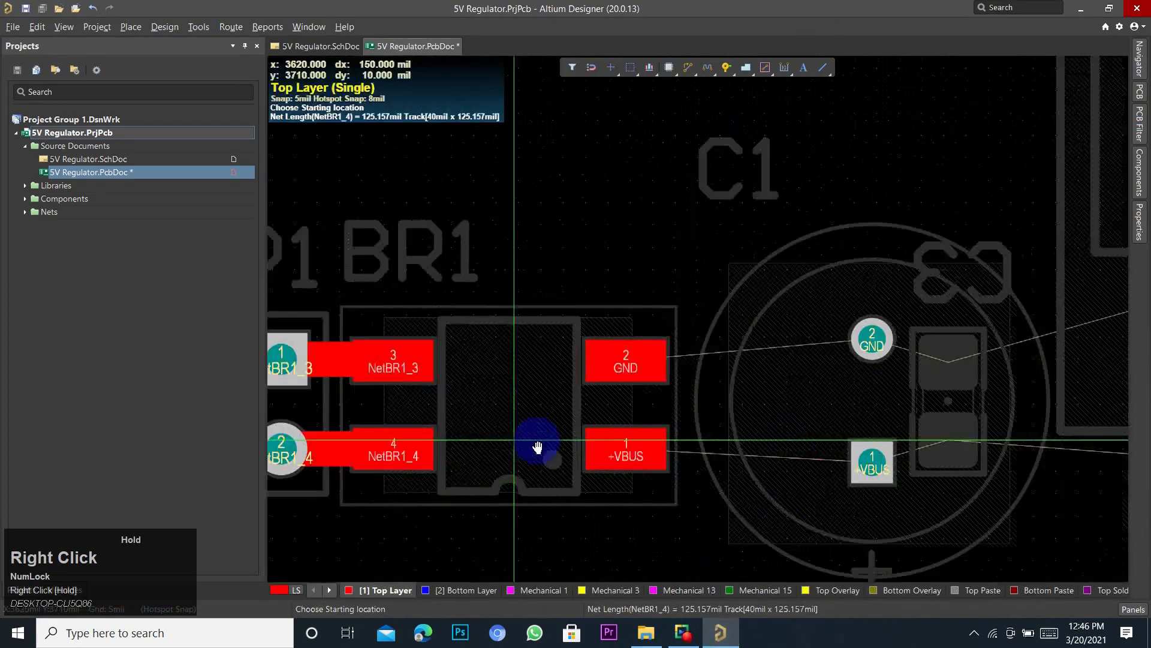
{"action": "left_click", "coordinate": [615, 367]}
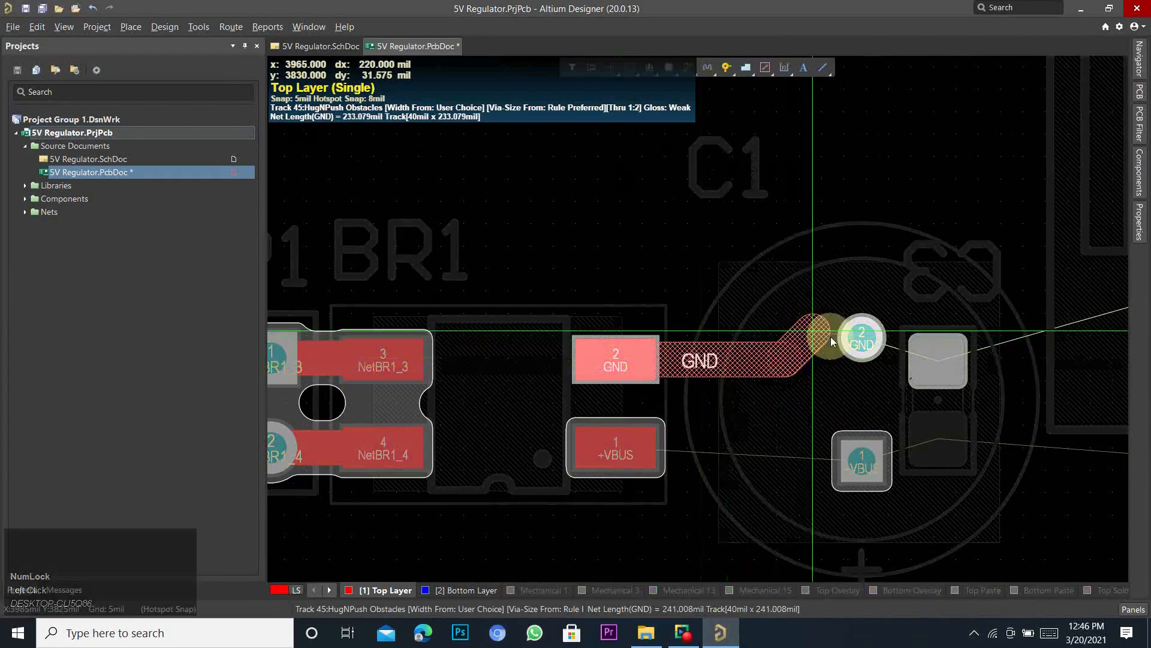
{"action": "left_click", "coordinate": [862, 338]}
{"action": "left_click", "coordinate": [614, 455]}
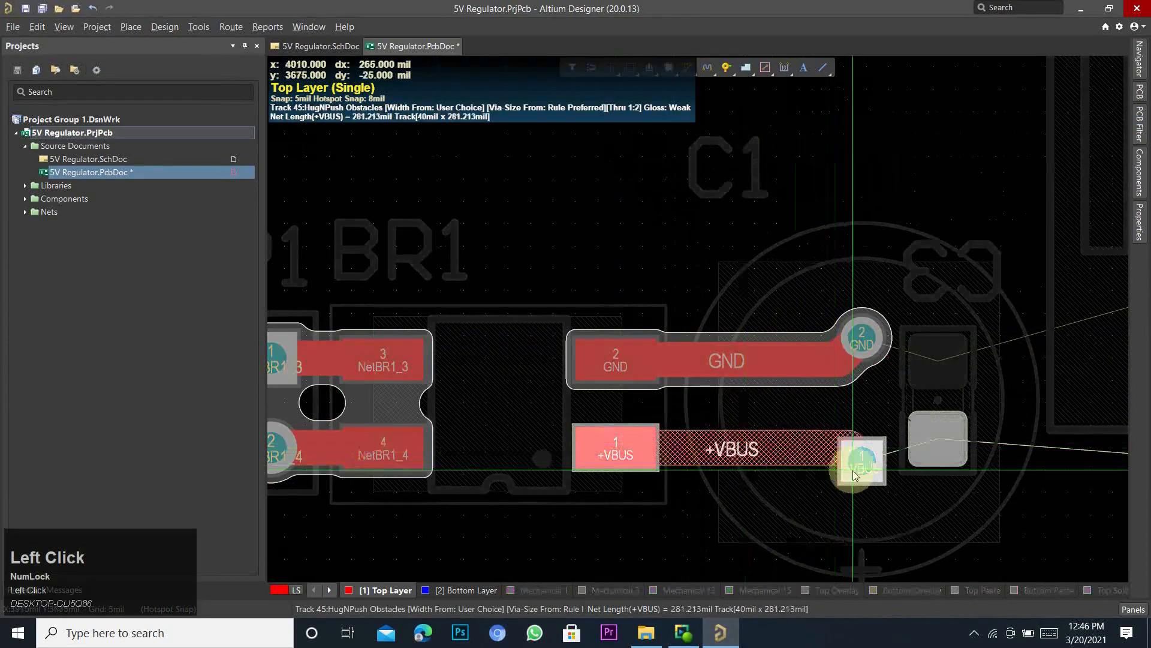
{"action": "left_click", "coordinate": [862, 462]}
{"action": "right_click", "coordinate": [930, 474]}
{"action": "right_click_drag", "start_coordinate": [931, 474], "coordinate": [386, 469]}
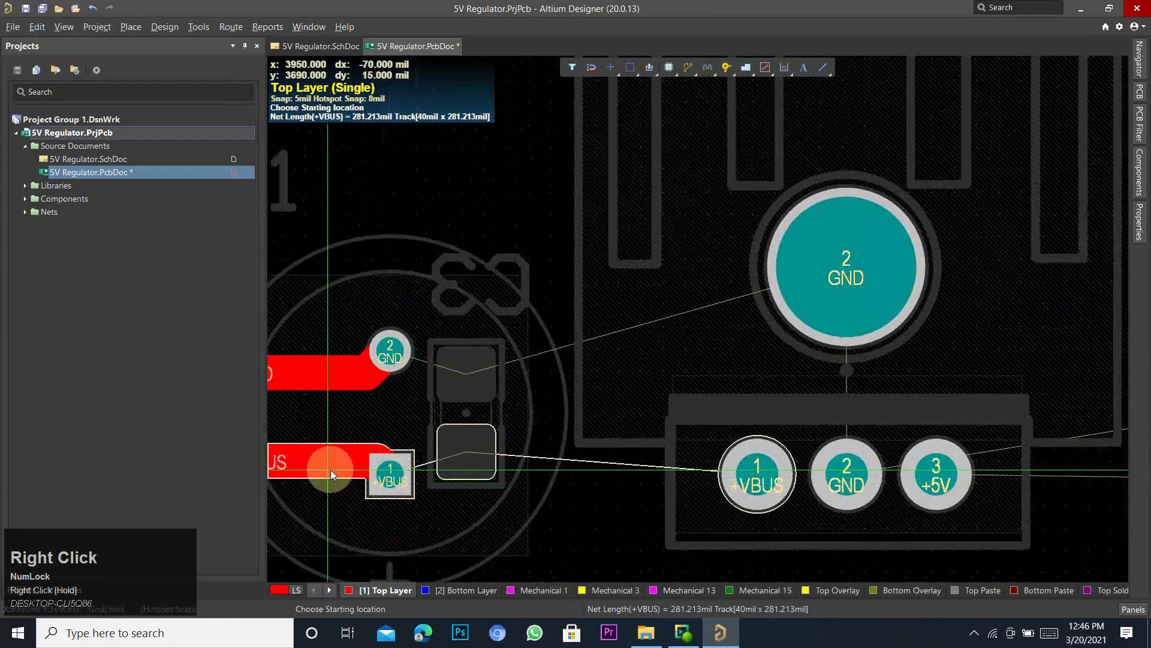
{"action": "left_click", "coordinate": [391, 474]}
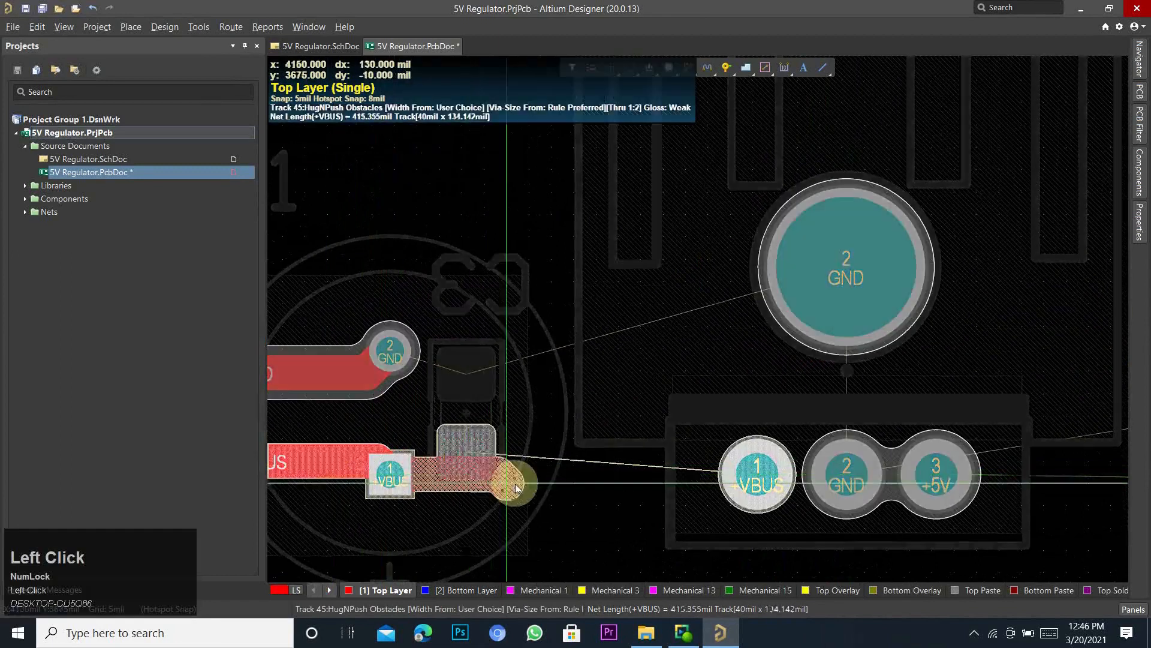
{"action": "left_click", "coordinate": [751, 478]}
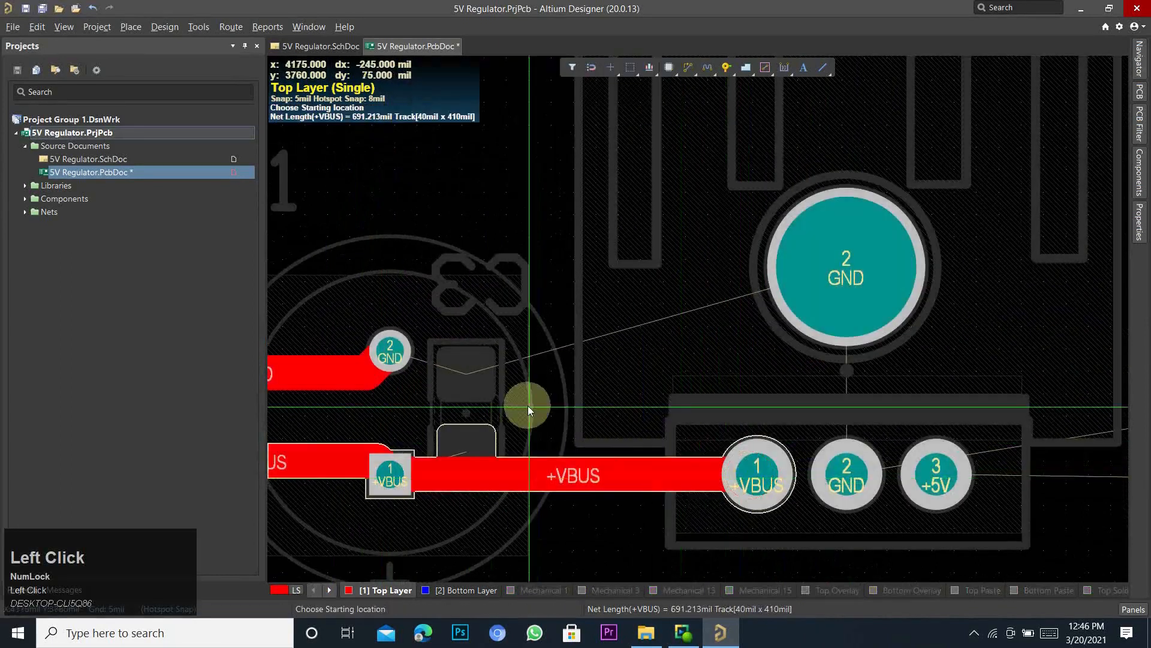
Connect C1's GND pad and the regulator's GND pin to the large GND tab.
{"action": "left_click", "coordinate": [393, 353]}
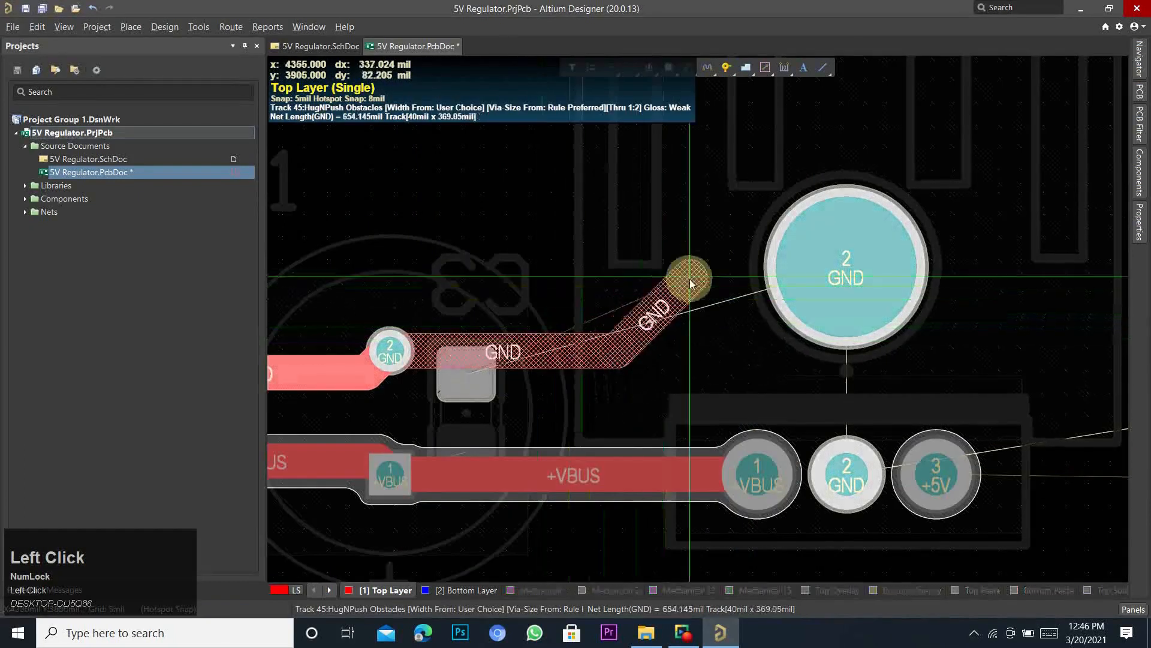
{"action": "key", "text": "space"}
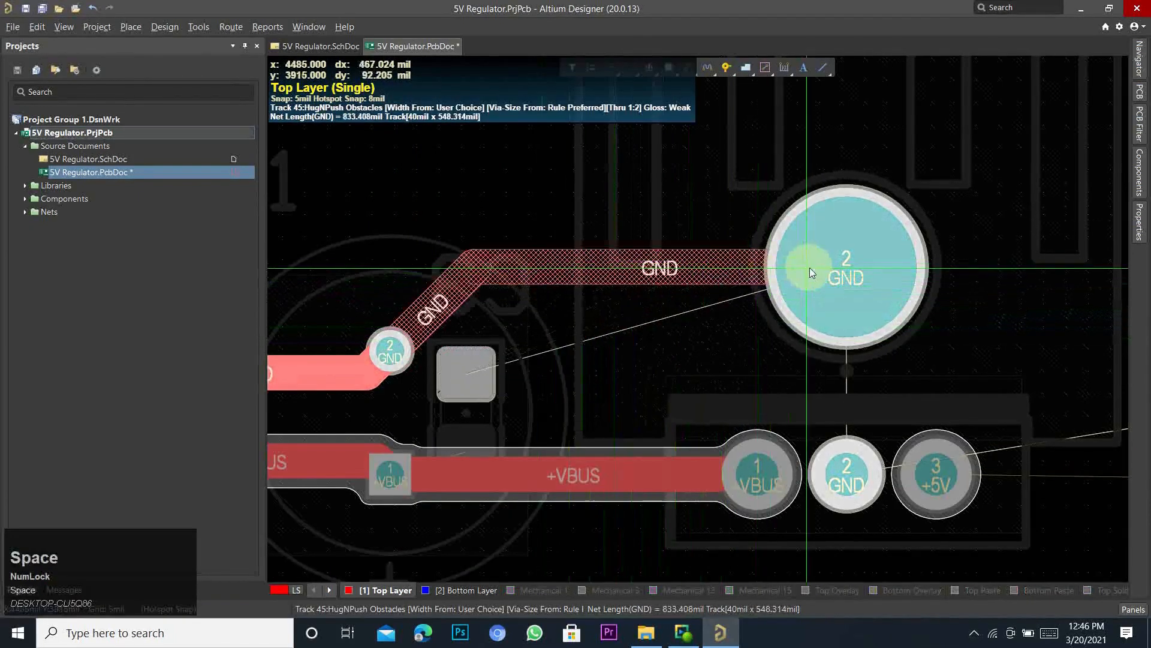
{"action": "left_click", "coordinate": [846, 275]}
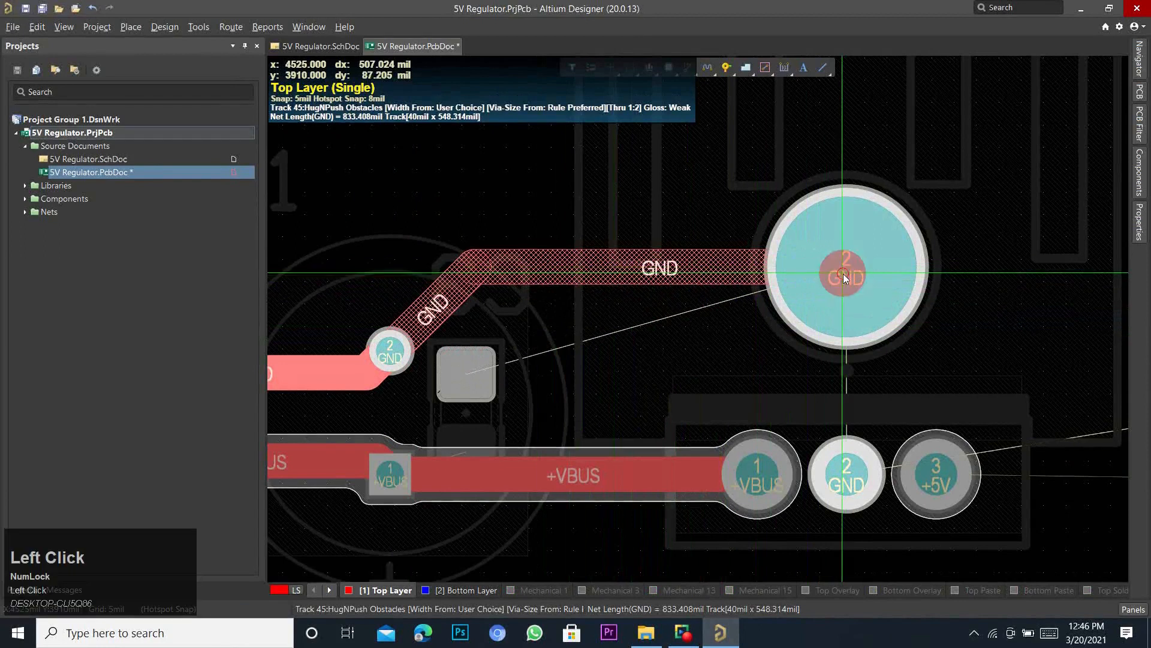
{"action": "left_click", "coordinate": [848, 483]}
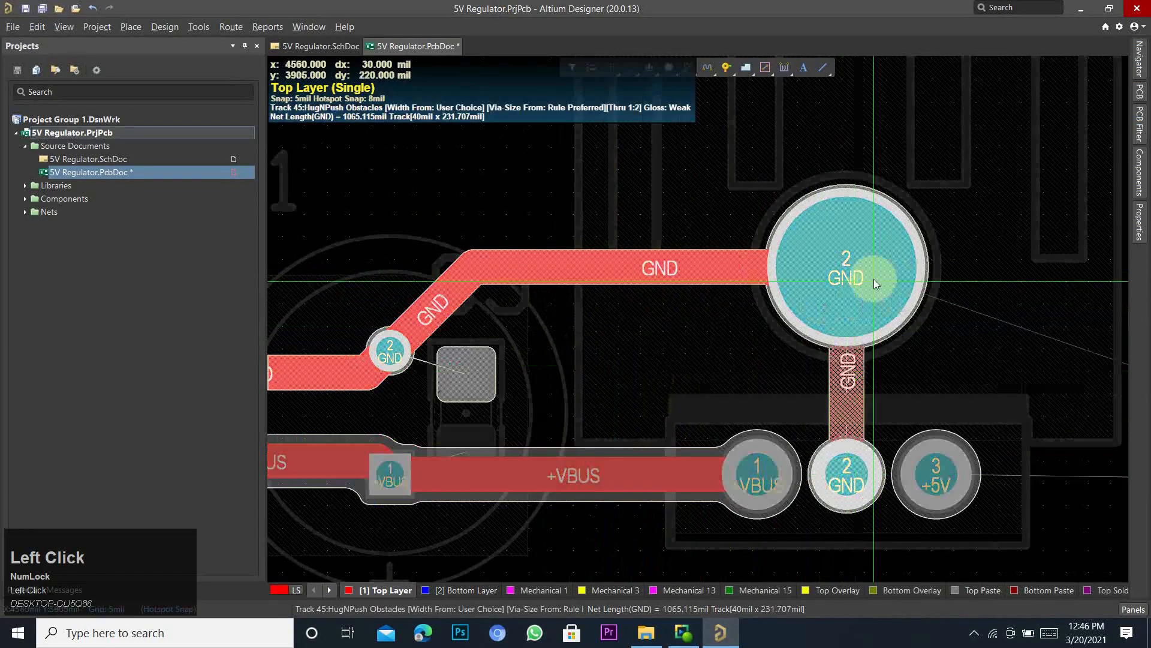
{"action": "left_click", "coordinate": [864, 287]}
Route +5V from the regulator's pin 3 to C4 and on to J1.
{"action": "right_click_drag", "start_coordinate": [887, 401], "coordinate": [387, 311]}
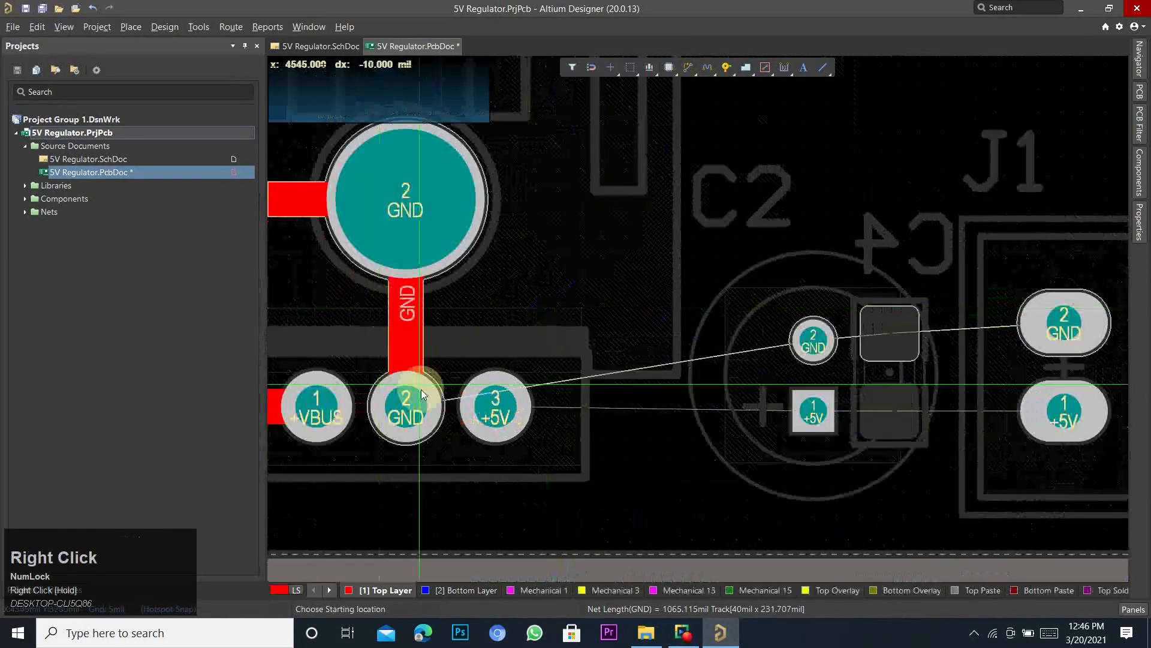
{"action": "left_click", "coordinate": [495, 408]}
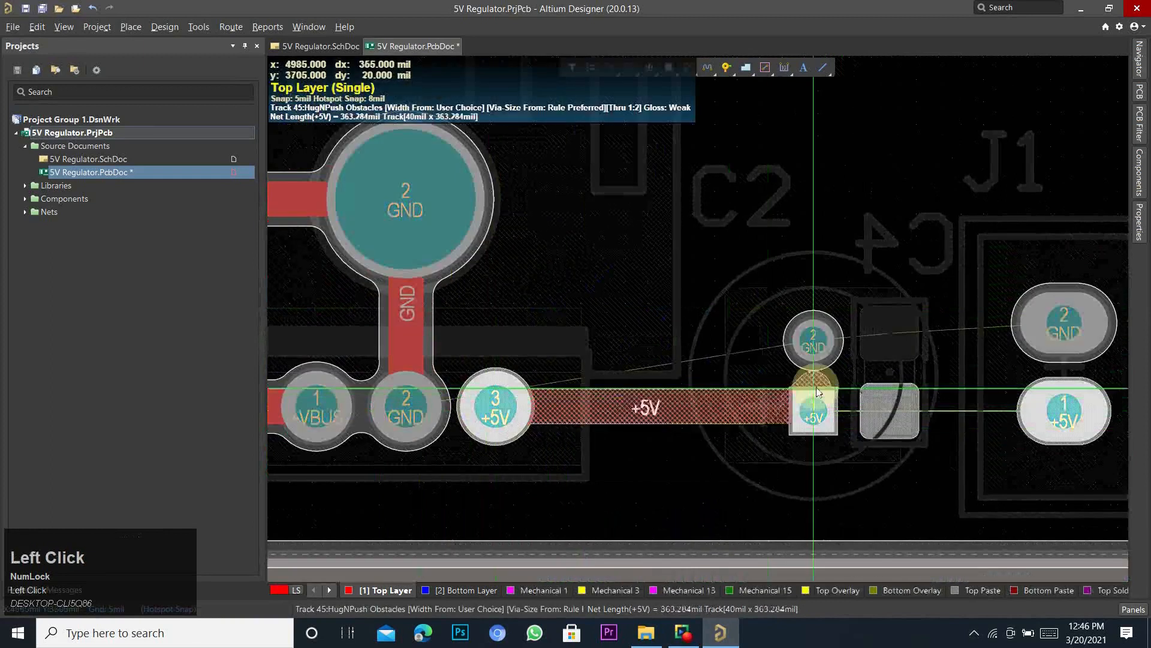
{"action": "right_click", "coordinate": [745, 411]}
{"action": "left_click", "coordinate": [814, 412]}
{"action": "left_click", "coordinate": [530, 393]}
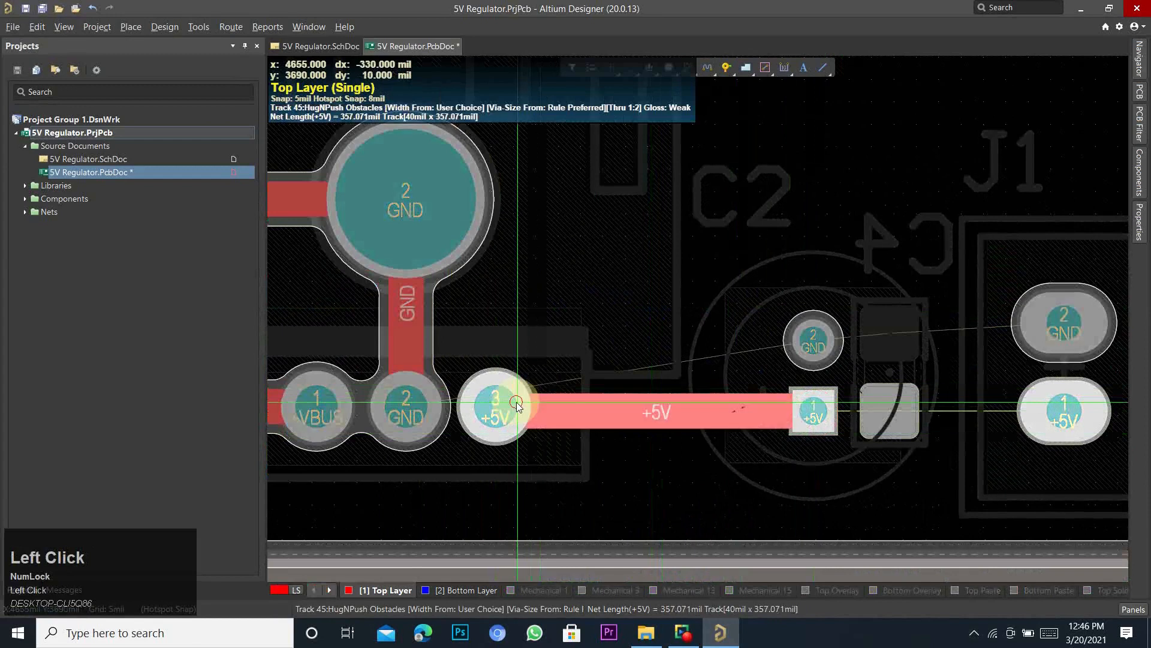
{"action": "left_click", "coordinate": [816, 413]}
{"action": "left_click", "coordinate": [1065, 411]}
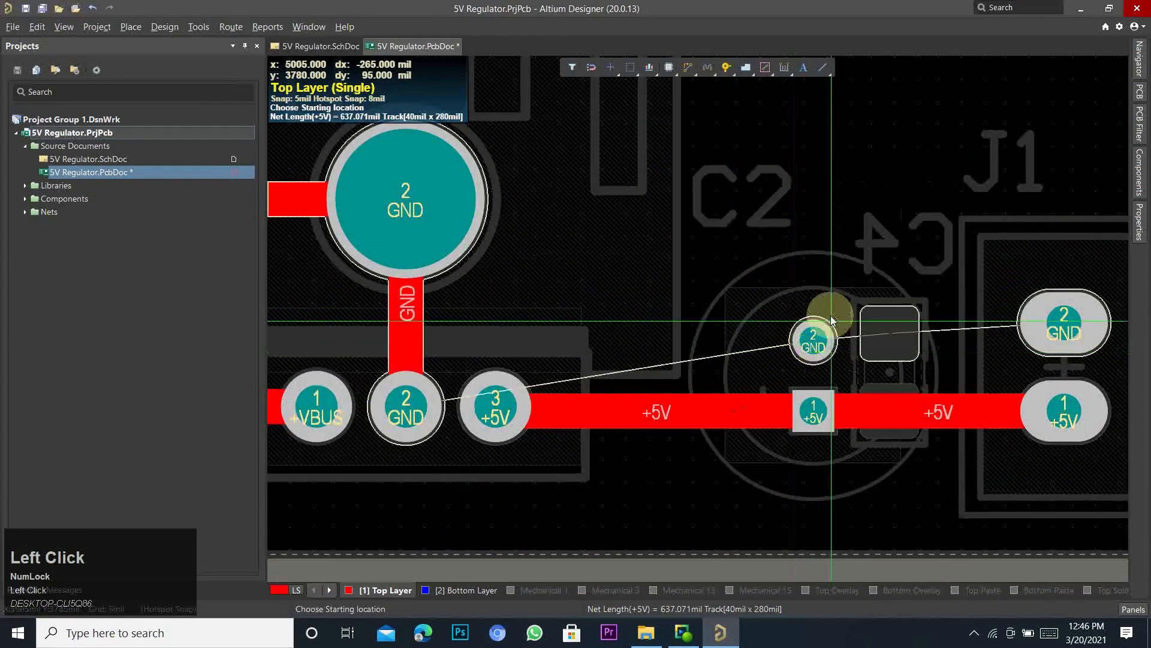
Run GND from J1 through C4 to the large GND tab, joining C4's GND pad.
{"action": "left_click", "coordinate": [1055, 320]}
{"action": "left_click", "coordinate": [816, 337]}
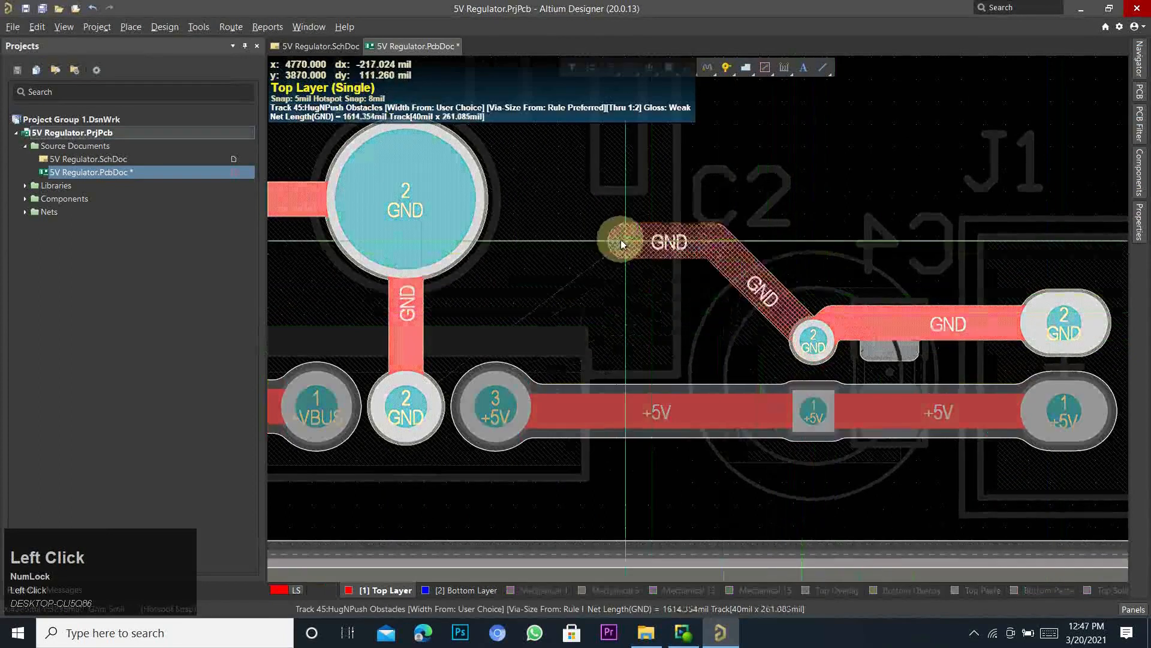
{"action": "left_click", "coordinate": [435, 193]}
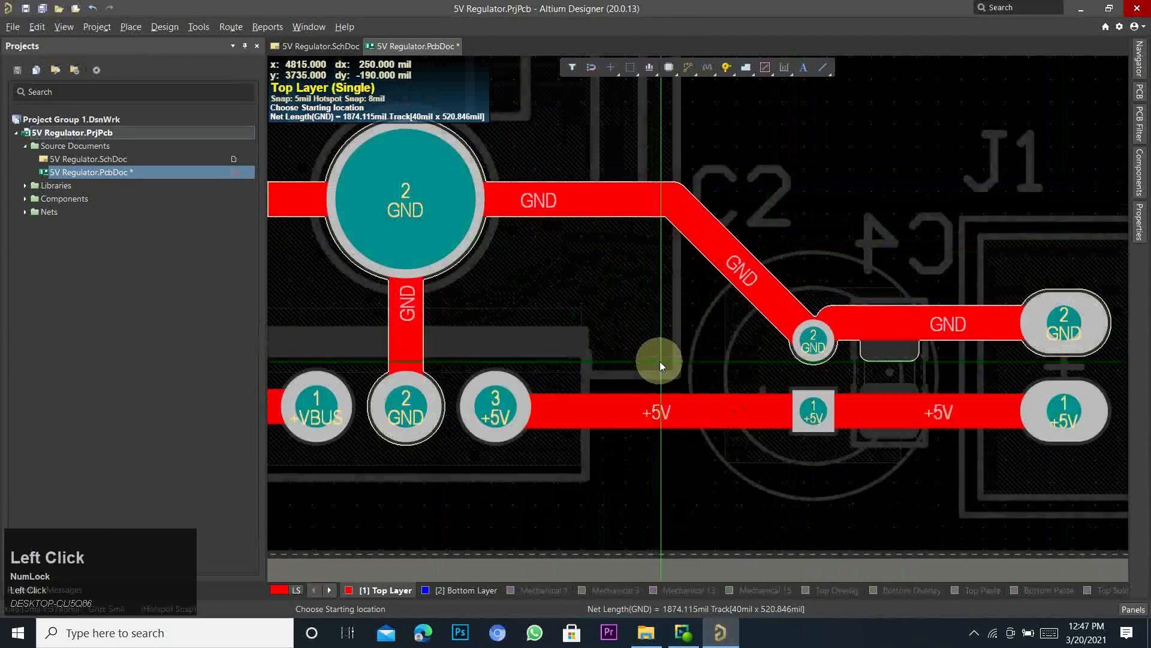
{"action": "scroll", "coordinate": [677, 319], "scroll_direction": "down", "scroll_amount": 2, "text": "ctrl"}
{"action": "scroll", "coordinate": [677, 319], "scroll_direction": "down", "scroll_amount": 1, "text": "ctrl"}
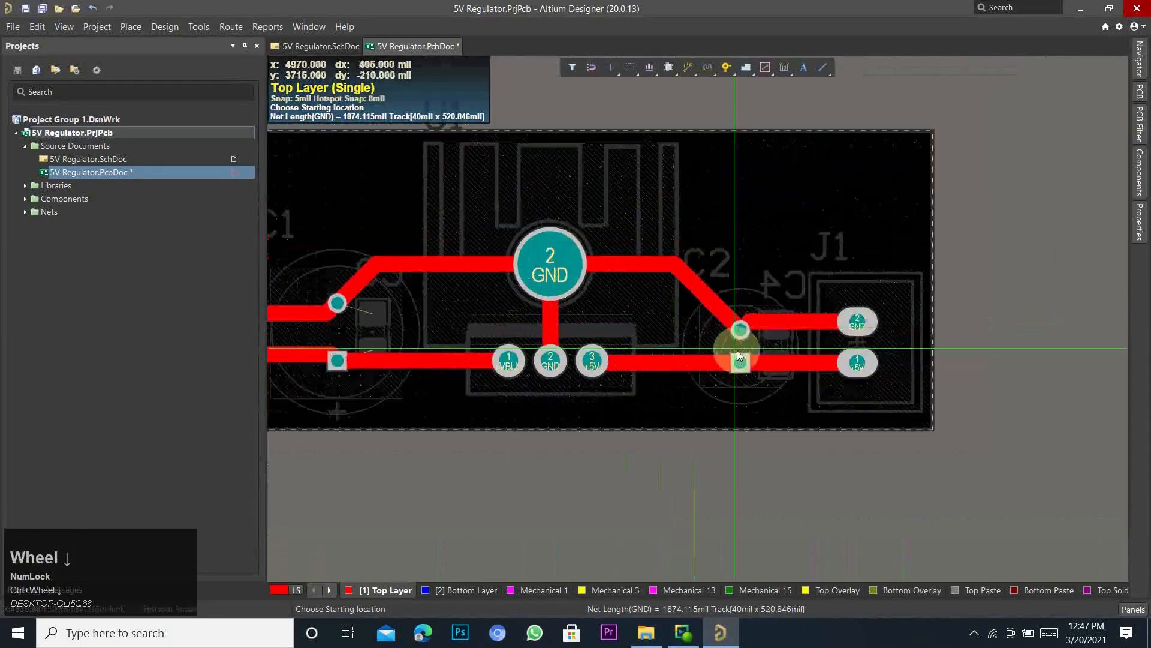
{"action": "scroll", "coordinate": [734, 333], "scroll_direction": "up", "scroll_amount": 3, "text": "ctrl"}
{"action": "left_click", "coordinate": [739, 330]}
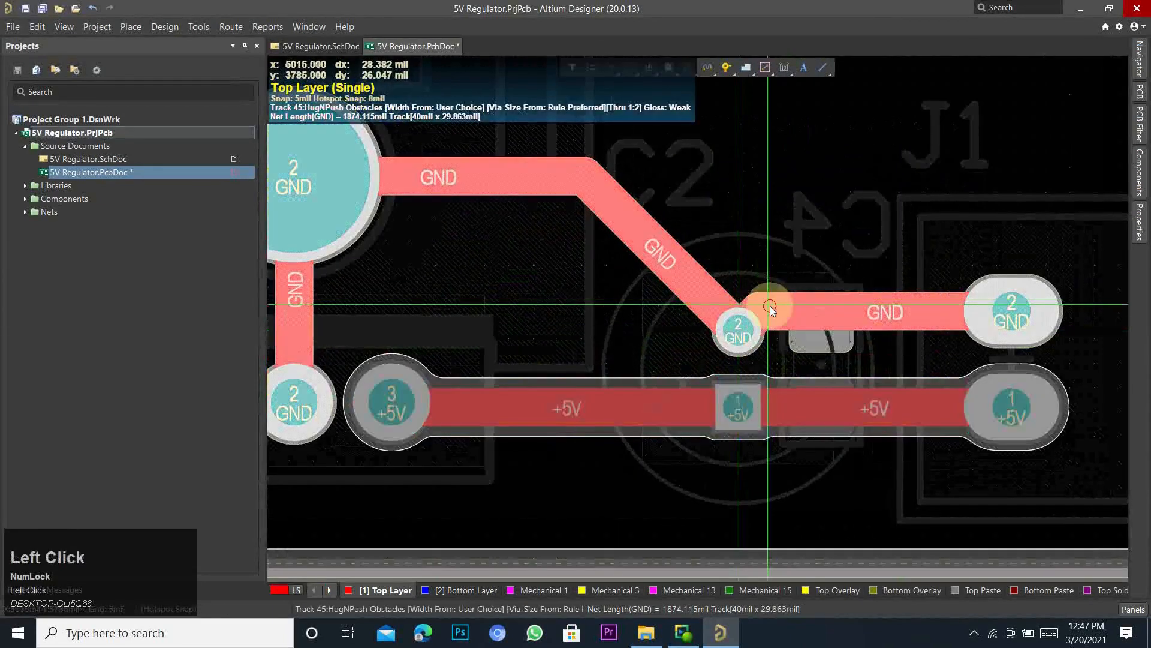
{"action": "left_click", "coordinate": [770, 306]}
{"action": "scroll", "coordinate": [737, 330], "scroll_direction": "down", "scroll_amount": 4, "text": "ctrl"}
{"action": "right_click_drag", "start_coordinate": [511, 329], "coordinate": [611, 457]}
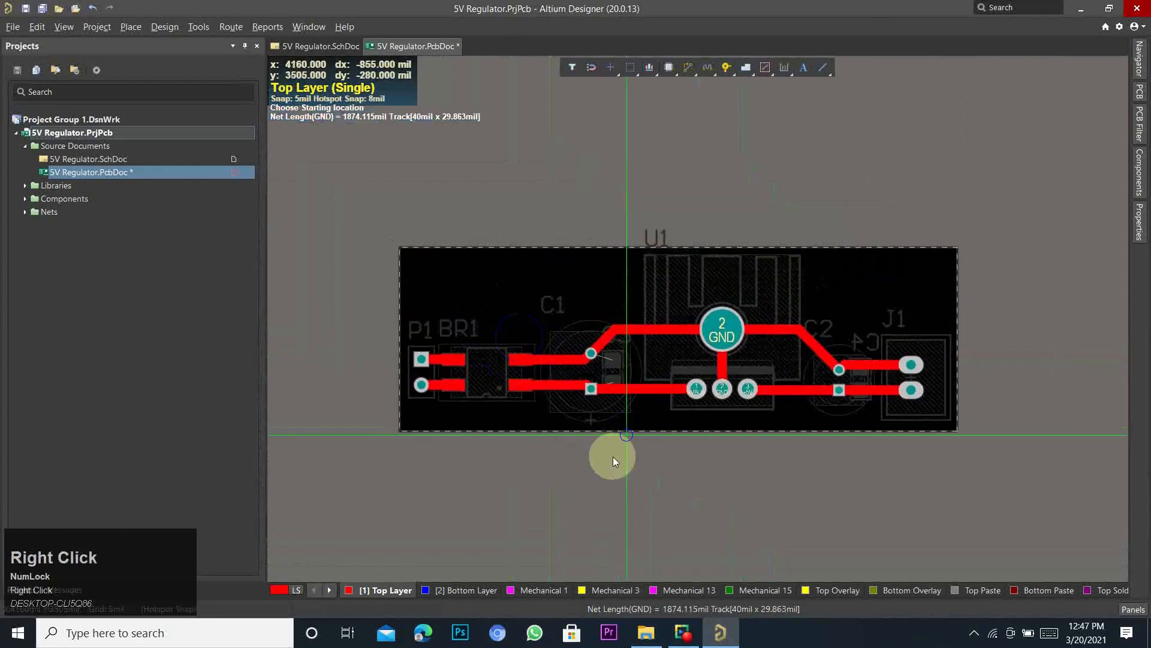
On Bottom Layer, route GND and +VBUS tracks to the SMD pads beside C1.
{"action": "left_click", "coordinate": [485, 590]}
{"action": "right_click_drag", "start_coordinate": [603, 392], "coordinate": [591, 390]}
{"action": "scroll", "coordinate": [602, 239], "scroll_direction": "up", "scroll_amount": 3, "text": "ctrl"}
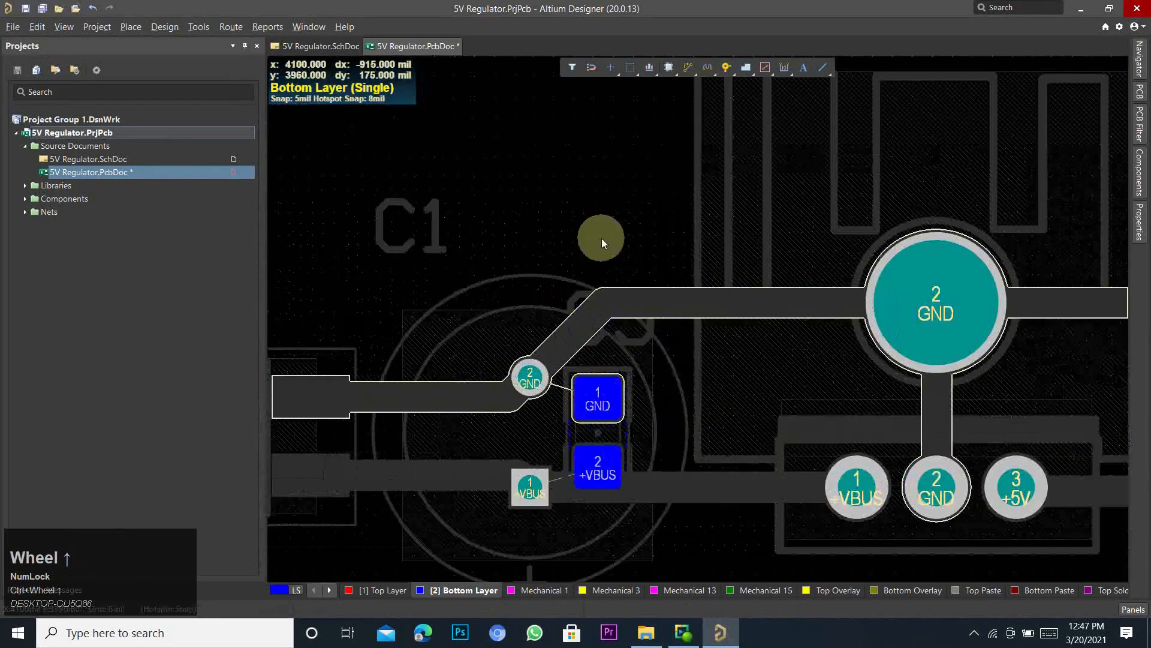
{"action": "left_click", "coordinate": [688, 67]}
{"action": "scroll", "coordinate": [513, 383], "scroll_direction": "up", "scroll_amount": 2, "text": "ctrl"}
{"action": "left_click", "coordinate": [513, 382]}
{"action": "left_click", "coordinate": [604, 396]}
{"action": "left_click", "coordinate": [564, 567]}
{"action": "left_click", "coordinate": [597, 504]}
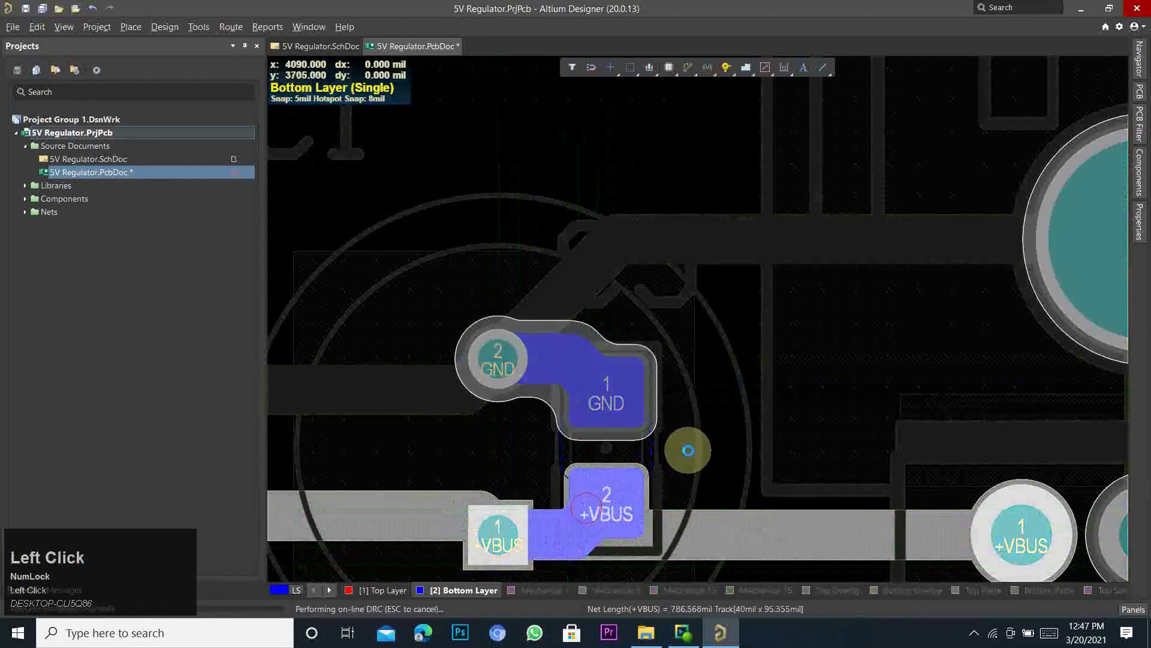
Route GND and +5V tracks to the SMD pads beside C4.
{"action": "scroll", "coordinate": [633, 419], "scroll_direction": "down", "scroll_amount": 5, "text": "ctrl"}
{"action": "right_click_drag", "start_coordinate": [727, 471], "coordinate": [467, 397]}
{"action": "scroll", "coordinate": [633, 411], "scroll_direction": "up", "scroll_amount": 4, "text": "ctrl"}
{"action": "left_click", "coordinate": [635, 373]}
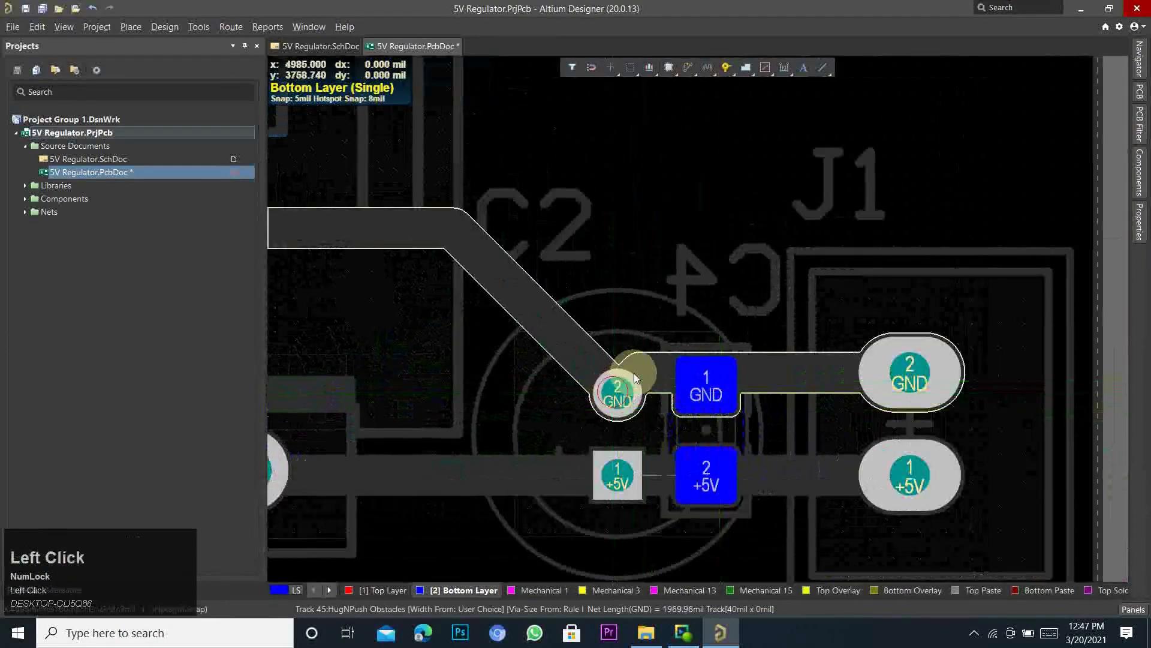
{"action": "left_click", "coordinate": [696, 379]}
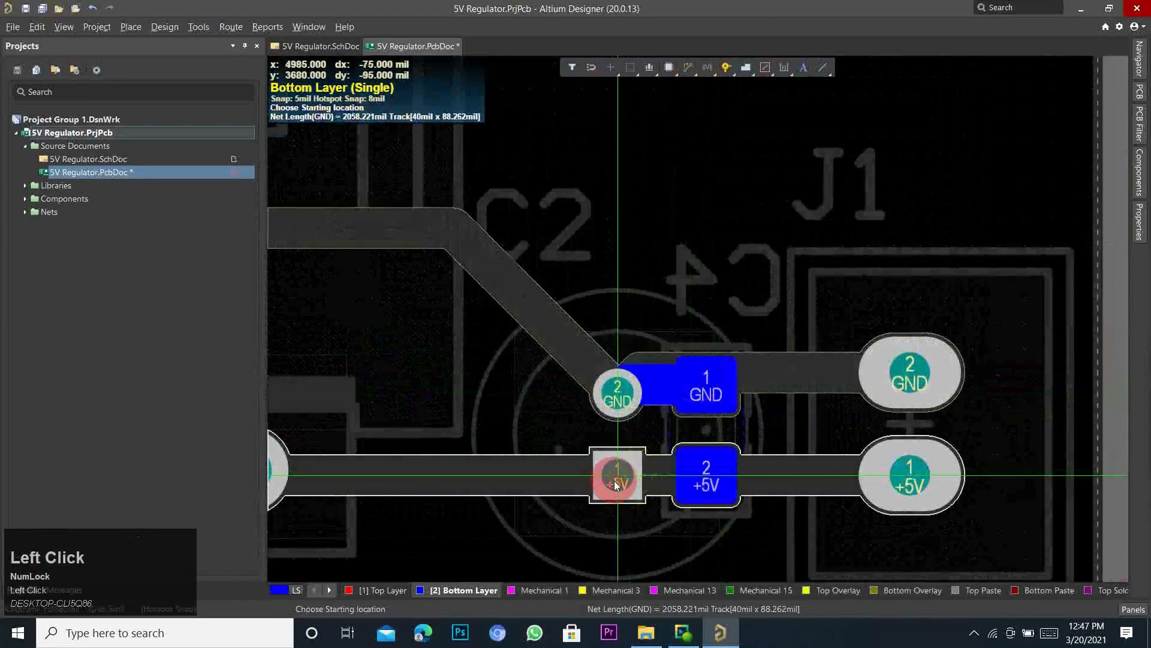
{"action": "left_click", "coordinate": [616, 483]}
{"action": "left_click", "coordinate": [706, 477]}
{"action": "scroll", "coordinate": [805, 280], "scroll_direction": "down", "scroll_amount": 5, "text": "ctrl"}
{"action": "scroll", "coordinate": [804, 280], "scroll_direction": "down", "scroll_amount": 1, "text": "ctrl"}
{"action": "right_click_drag", "start_coordinate": [670, 341], "coordinate": [698, 396]}
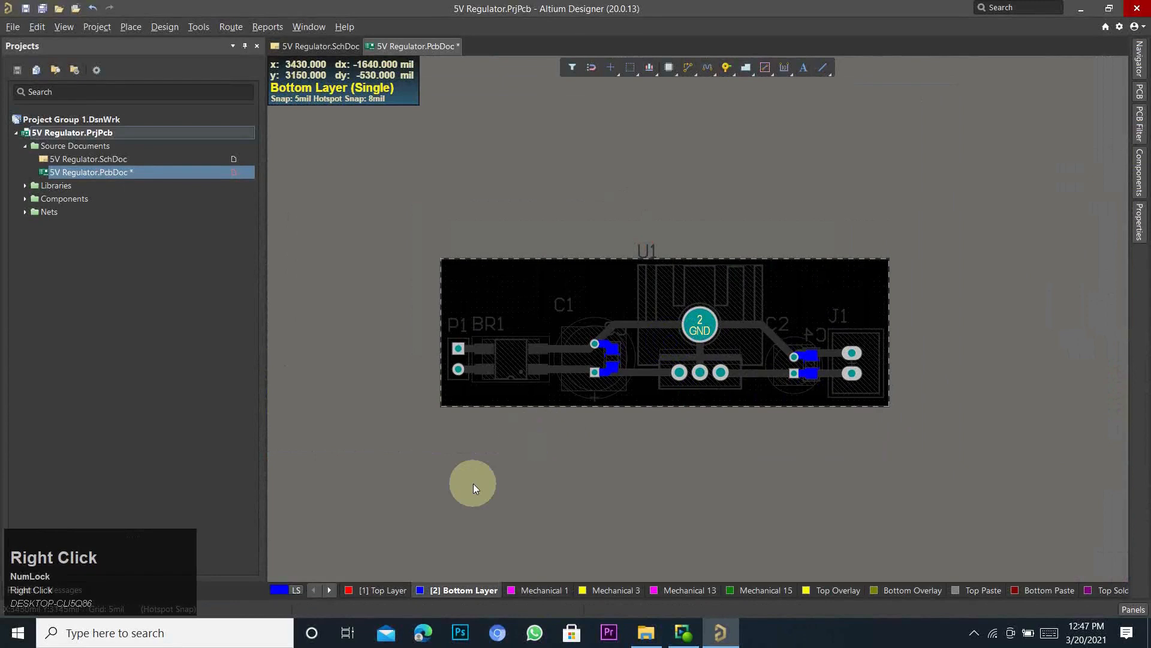
Return to Top Layer and save the PCB document.
{"action": "left_click", "coordinate": [393, 591]}
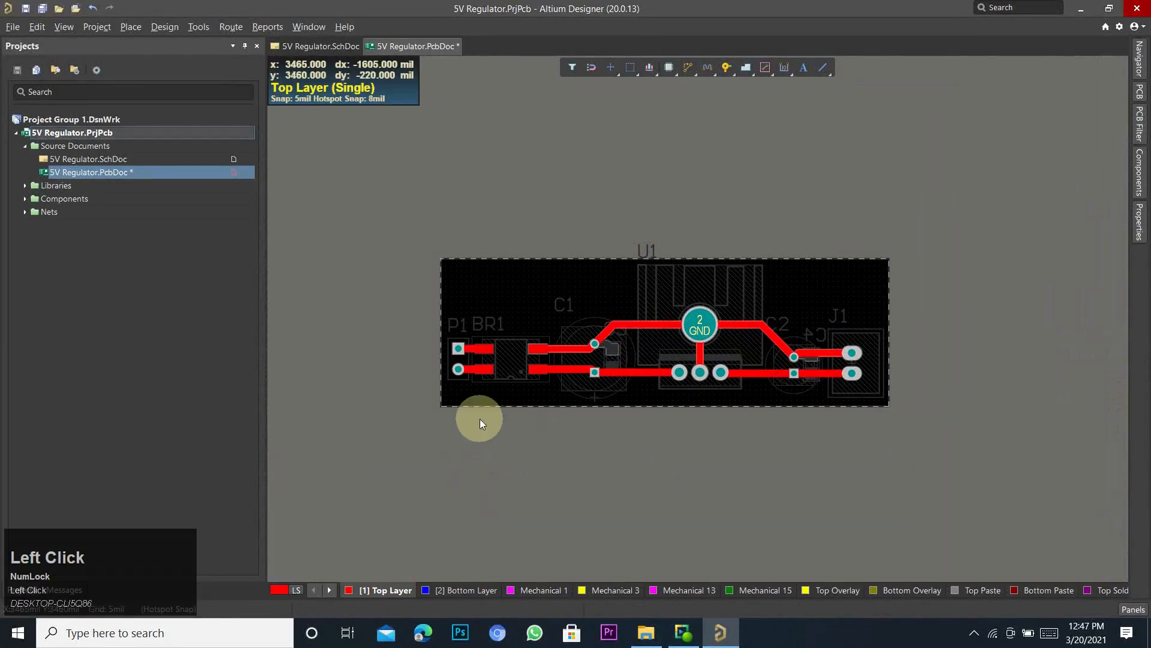
{"action": "scroll", "coordinate": [451, 346], "scroll_direction": "up", "scroll_amount": 2, "text": "ctrl"}
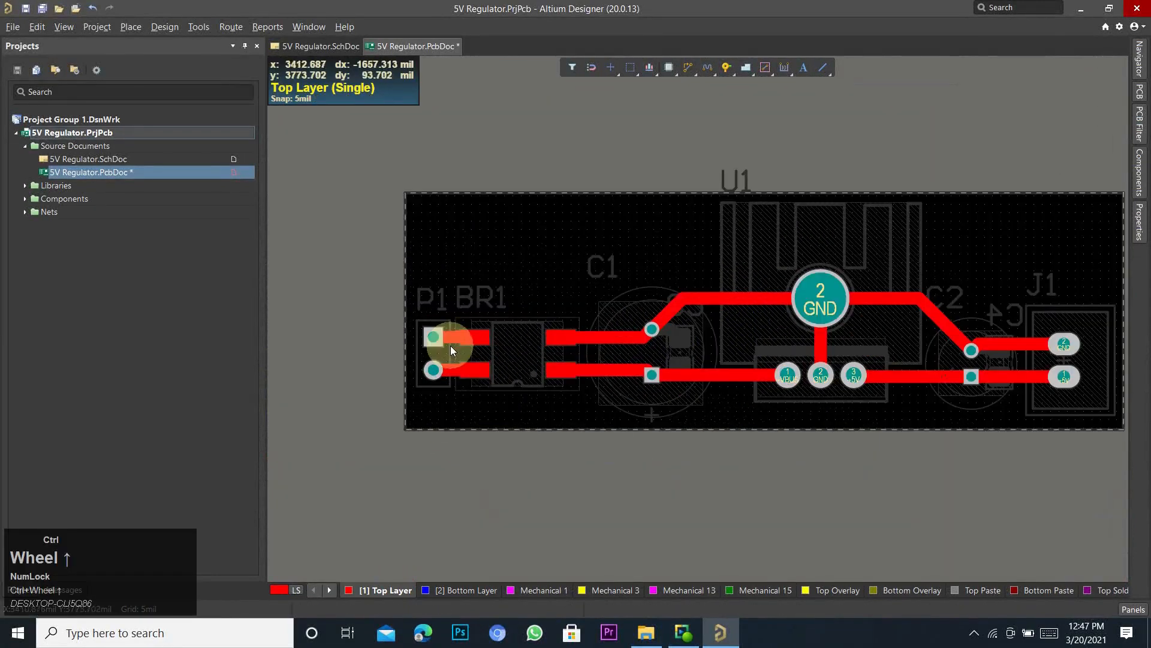
{"action": "right_click_drag", "start_coordinate": [491, 308], "coordinate": [568, 355]}
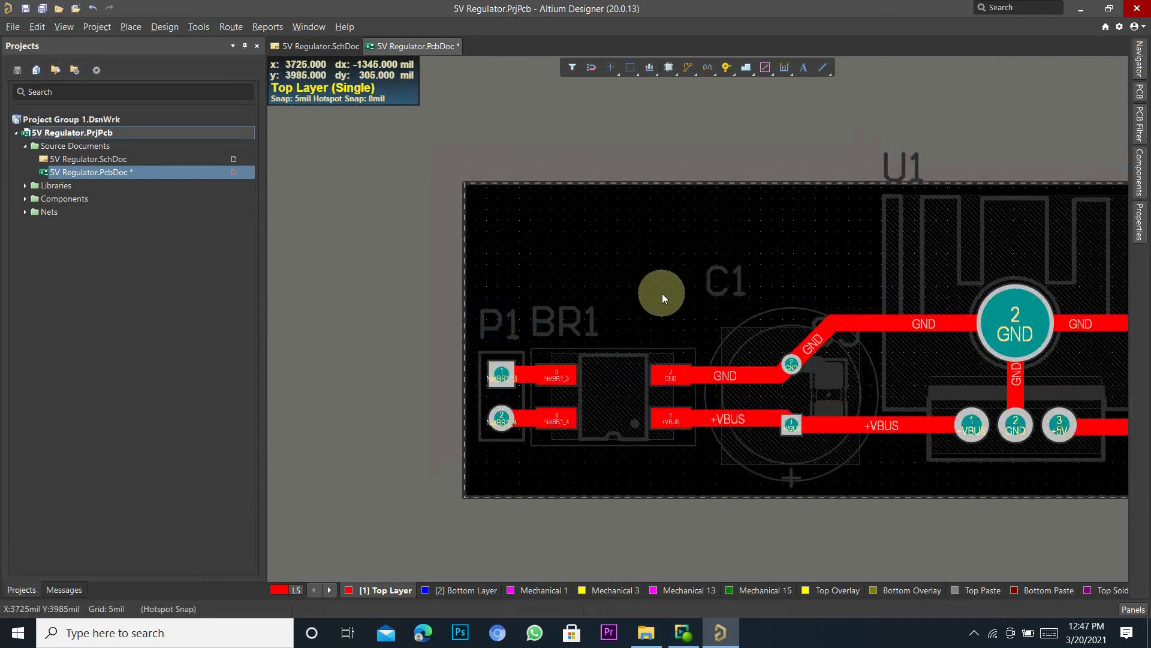
{"action": "right_click_drag", "start_coordinate": [662, 293], "coordinate": [583, 286]}
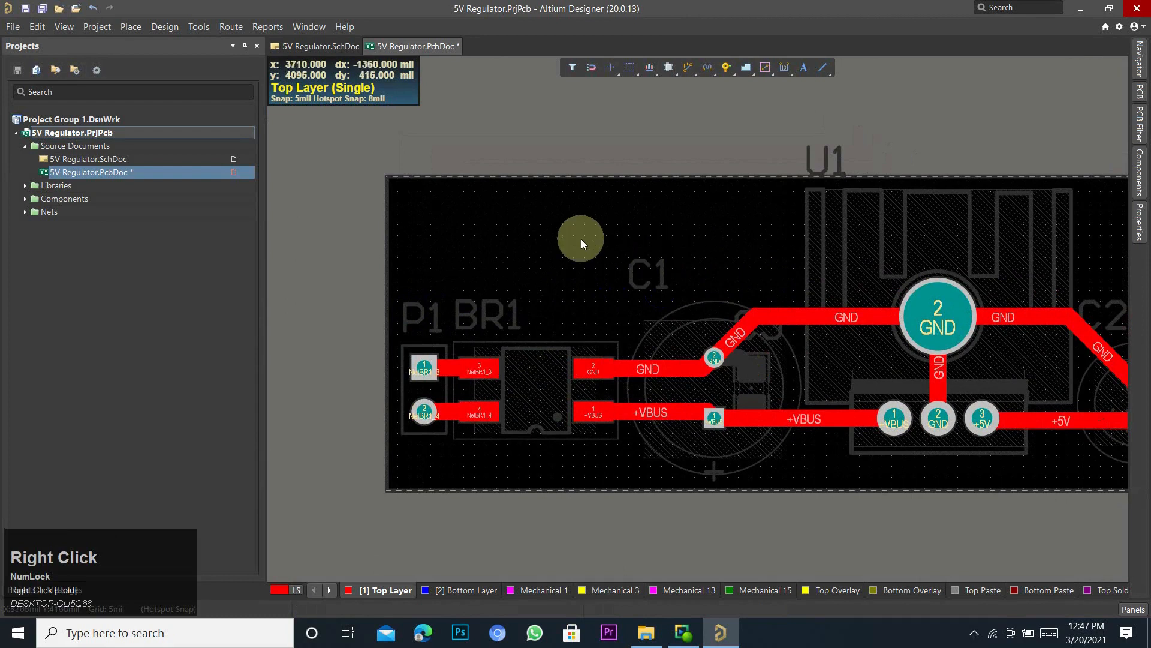
{"action": "left_click", "coordinate": [42, 9]}
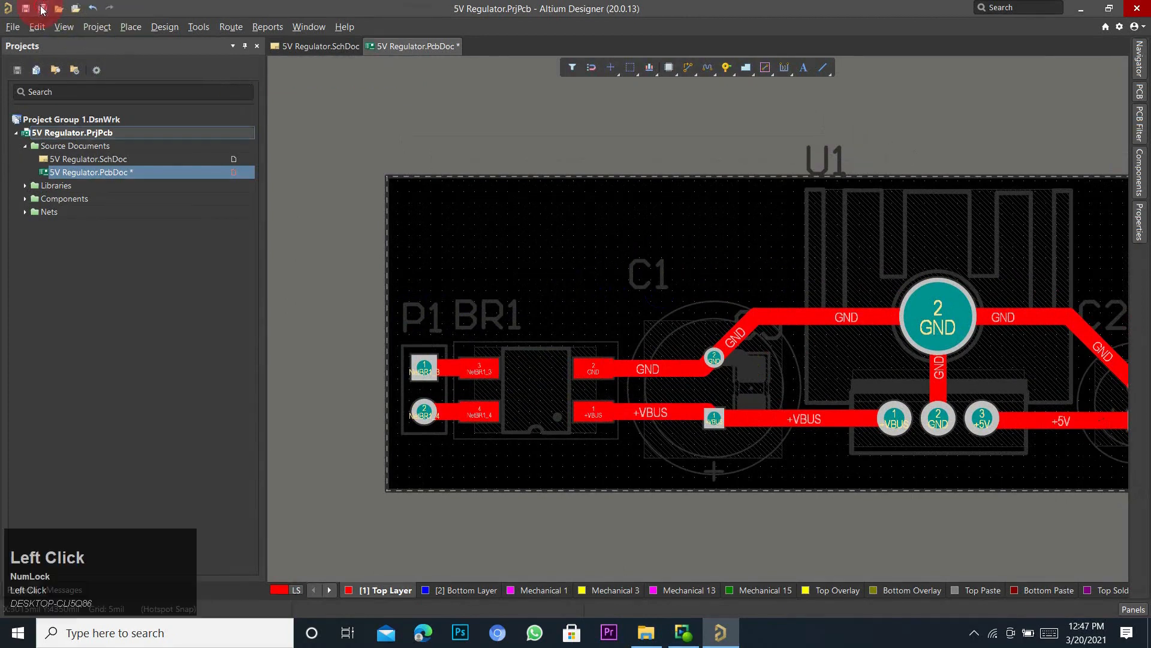
Place a solid copper region from P1's top pad around BR1 pad 3.
{"action": "right_click_drag", "start_coordinate": [531, 255], "coordinate": [439, 258]}
{"action": "left_click", "coordinate": [127, 26]}
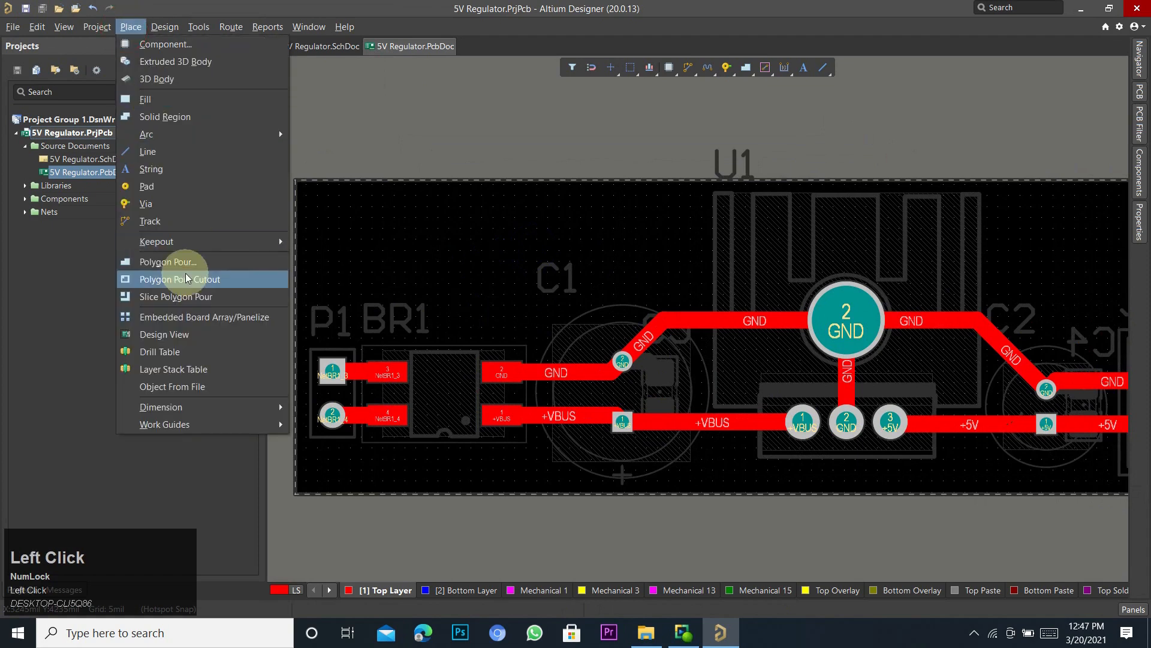
{"action": "left_click", "coordinate": [155, 116]}
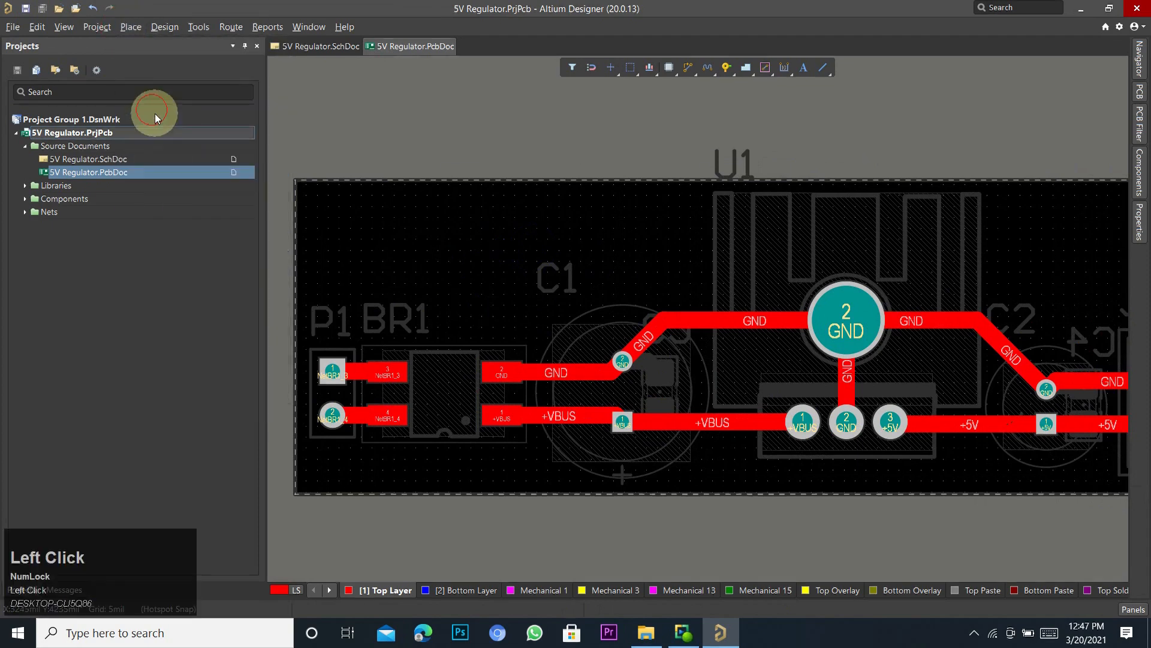
{"action": "right_click", "coordinate": [444, 358]}
{"action": "scroll", "coordinate": [367, 362], "scroll_direction": "up", "scroll_amount": 4, "text": "ctrl"}
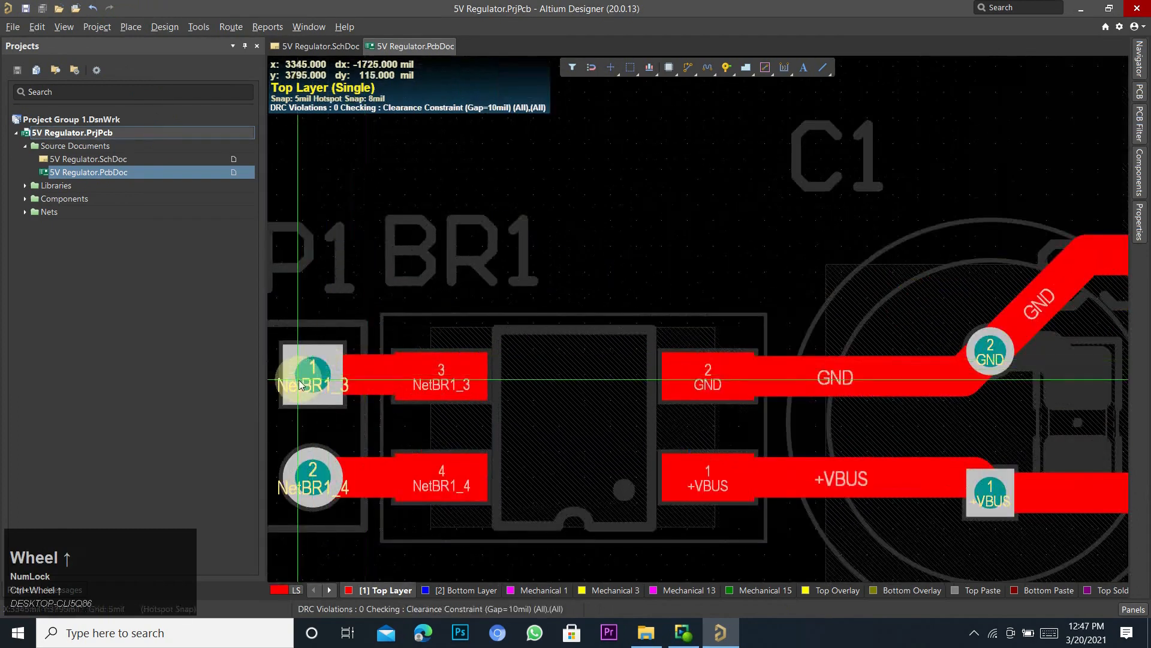
{"action": "left_click", "coordinate": [298, 376]}
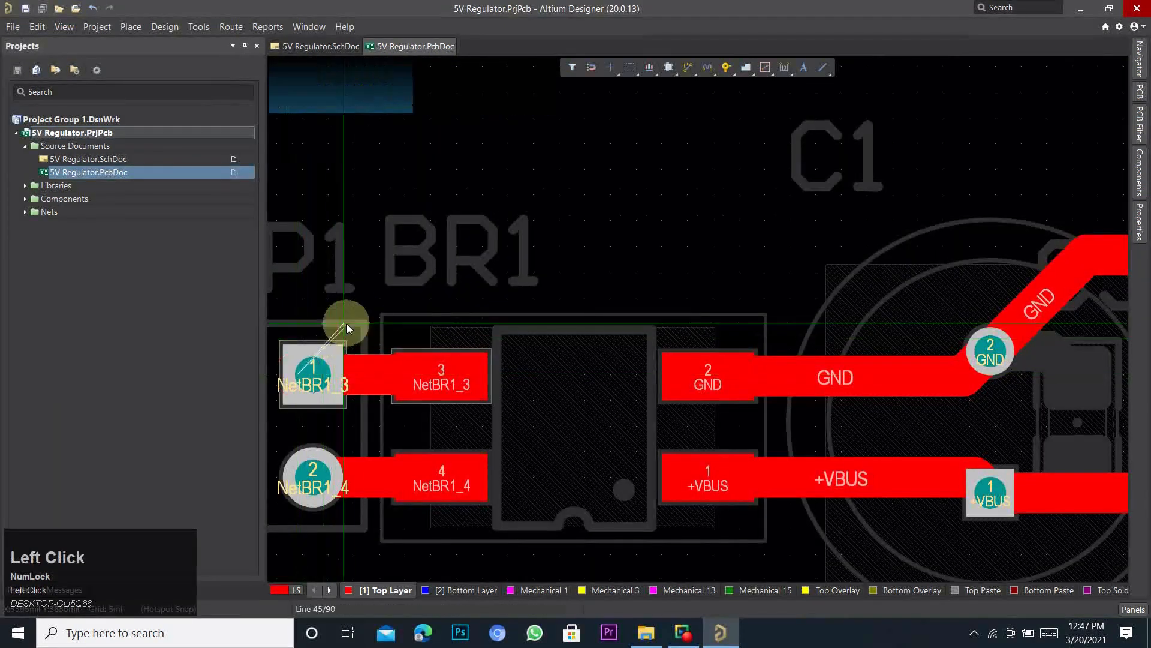
{"action": "left_click", "coordinate": [395, 328]}
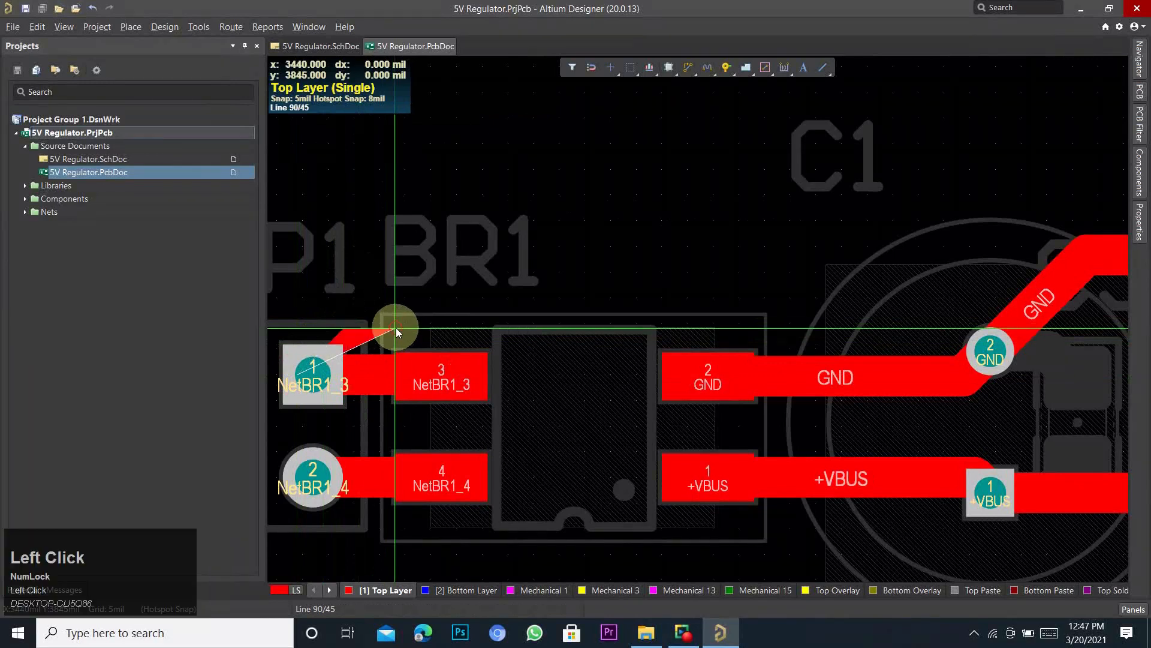
{"action": "left_click", "coordinate": [484, 352]}
{"action": "left_click", "coordinate": [471, 388]}
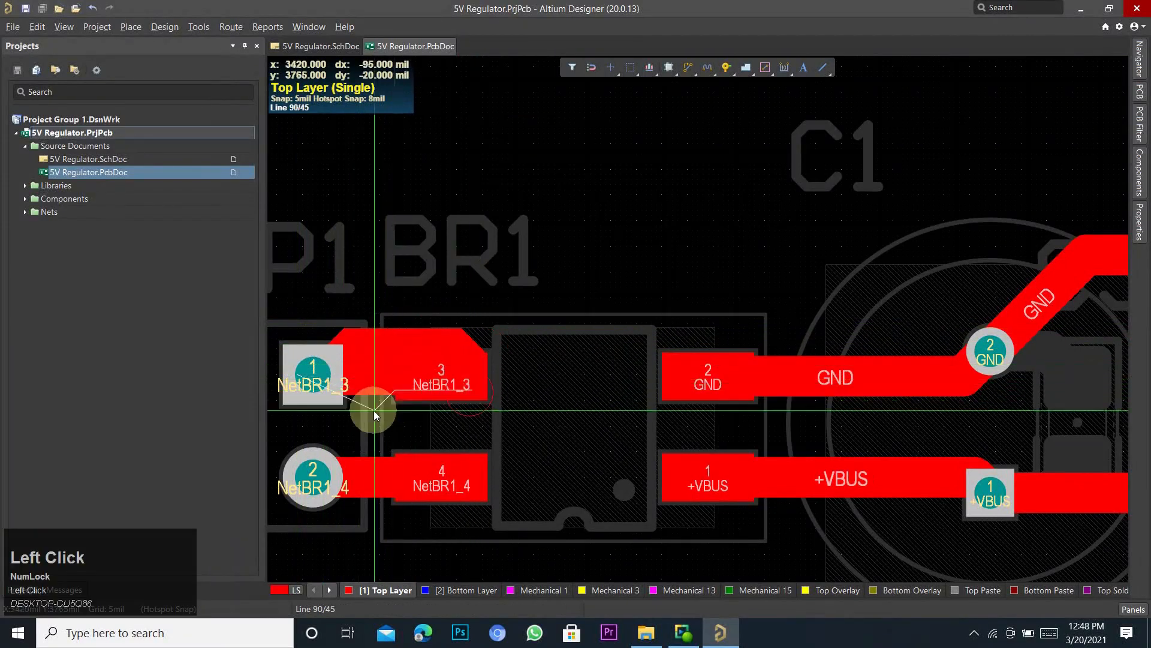
{"action": "key", "text": "space"}
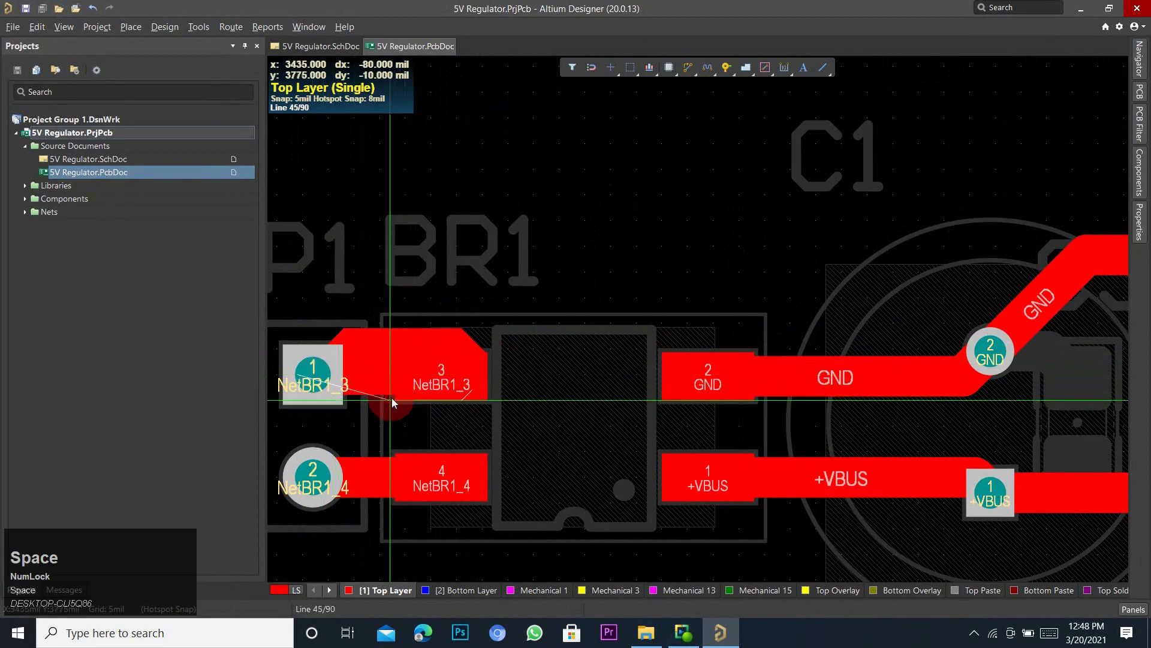
{"action": "left_click", "coordinate": [391, 398]}
{"action": "right_click", "coordinate": [391, 351]}
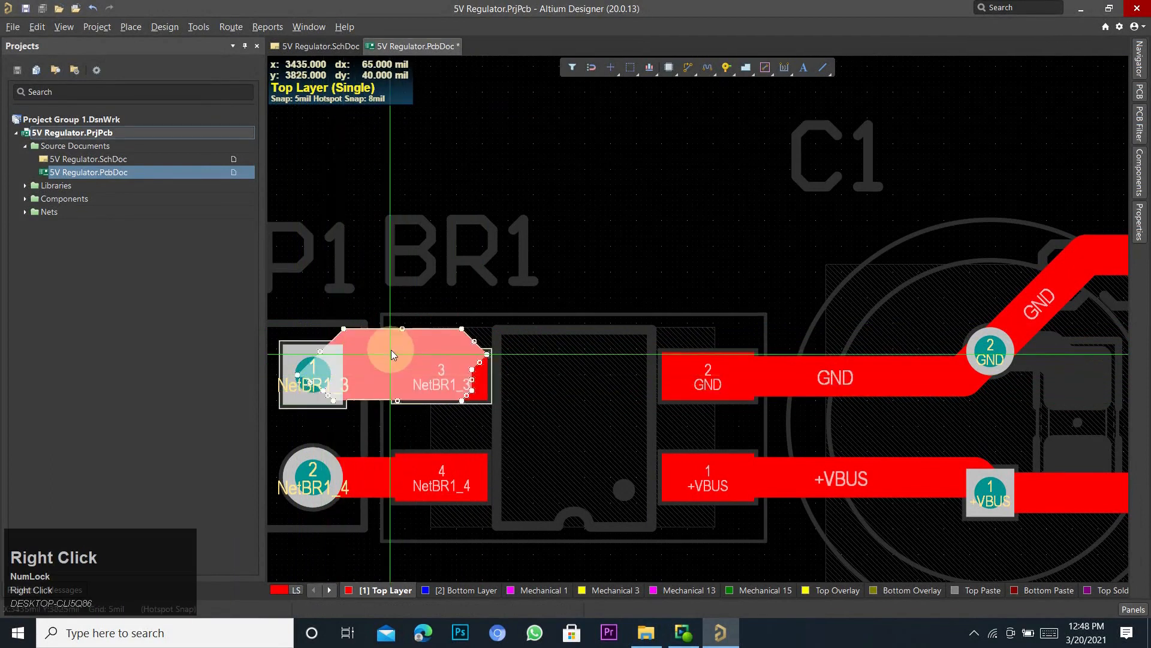
Save, then undo the copper region and save the board again.
{"action": "left_click", "coordinate": [556, 168]}
{"action": "right_click_drag", "start_coordinate": [571, 319], "coordinate": [669, 217]}
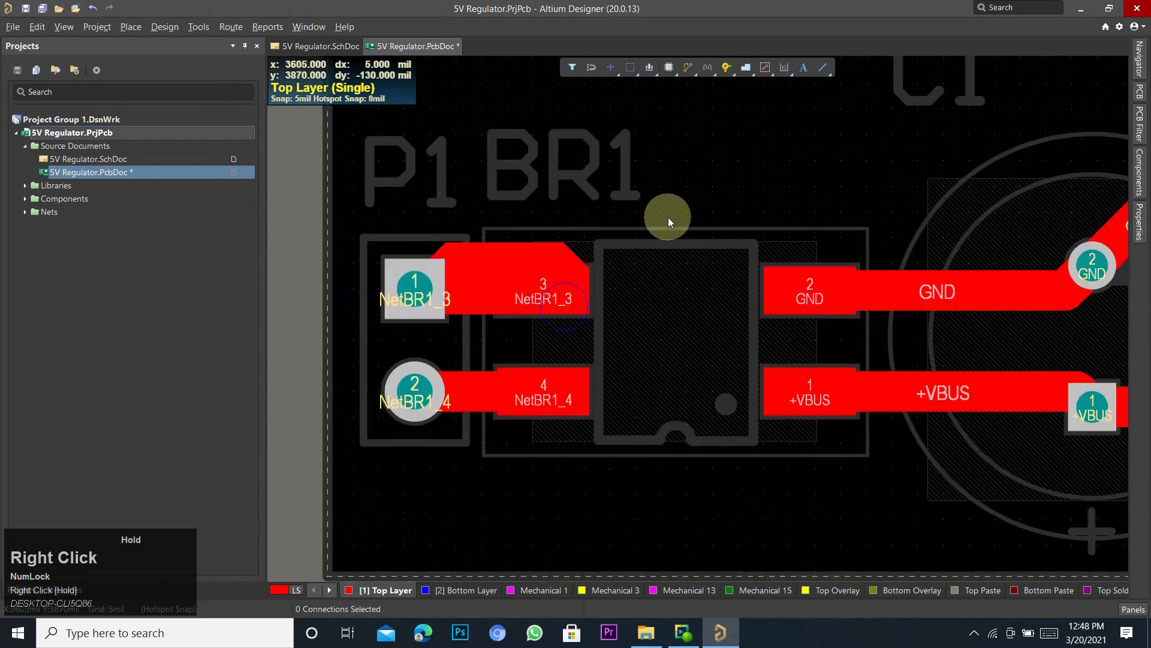
{"action": "right_click_drag", "start_coordinate": [543, 264], "coordinate": [468, 284]}
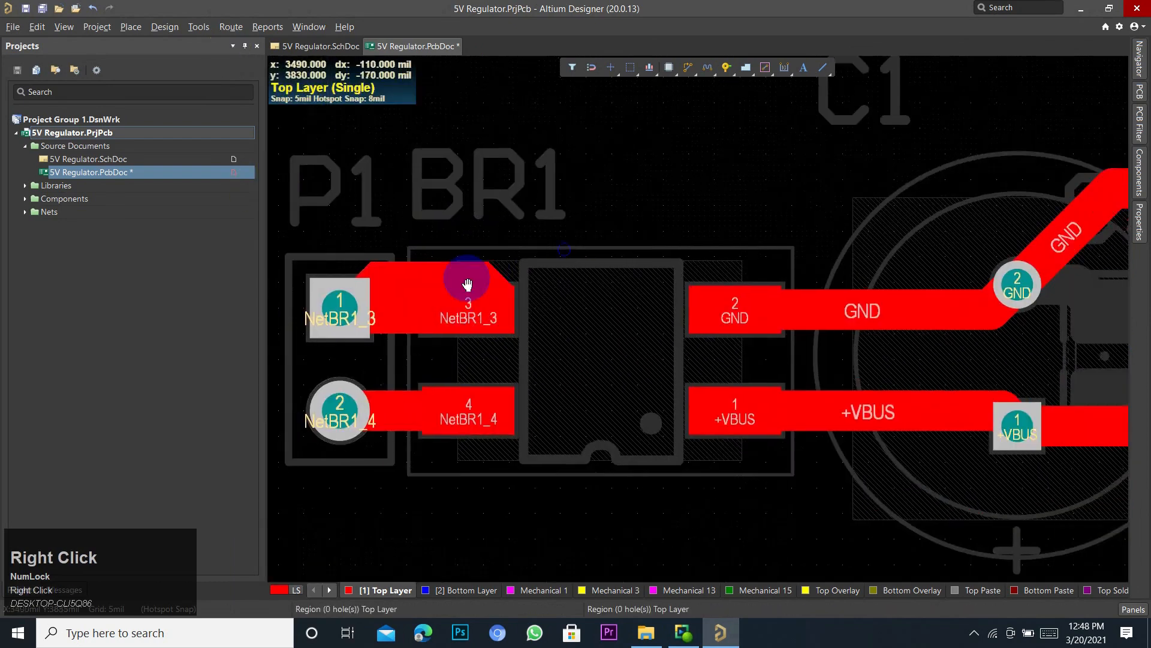
{"action": "scroll", "coordinate": [564, 257], "scroll_direction": "down", "scroll_amount": 5, "text": "ctrl"}
{"action": "right_click_drag", "start_coordinate": [926, 350], "coordinate": [725, 313]}
{"action": "right_click_drag", "start_coordinate": [387, 308], "coordinate": [471, 386]}
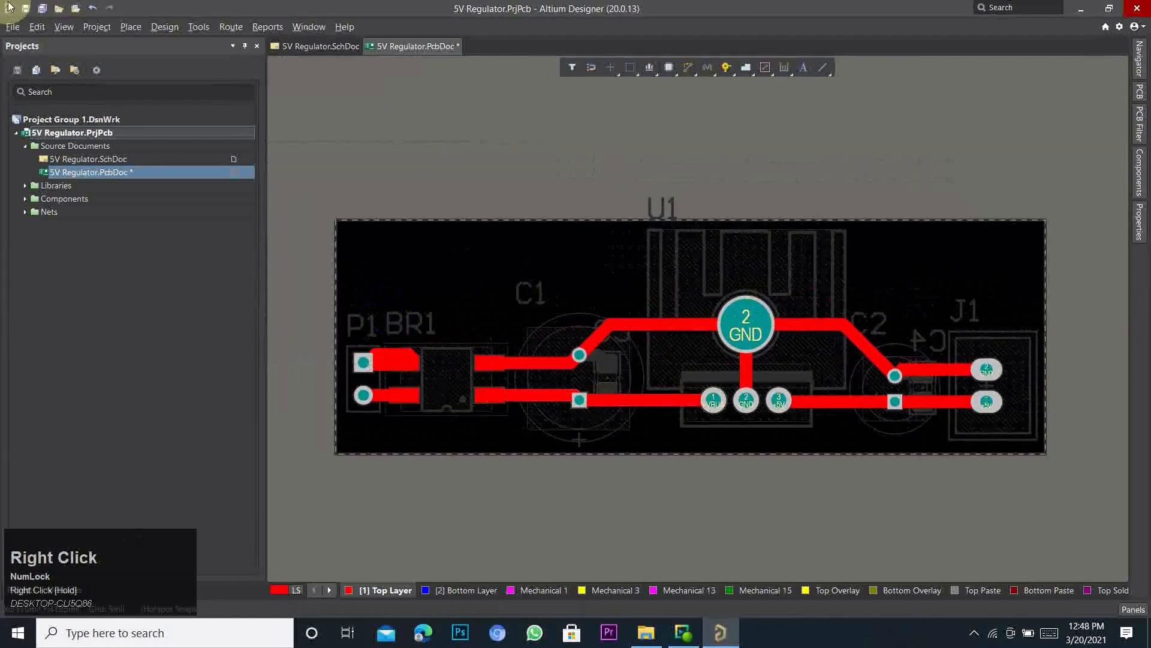
{"action": "left_click", "coordinate": [44, 10]}
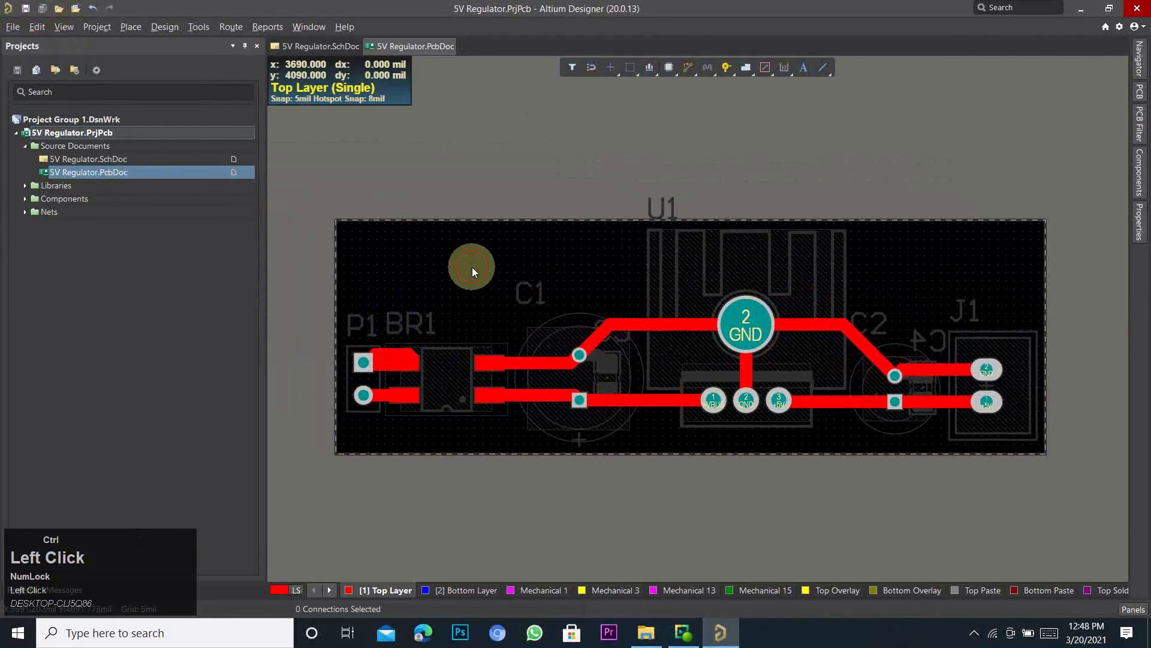
{"action": "key", "text": "ctrl+z"}
{"action": "key", "text": "ctrl+s"}
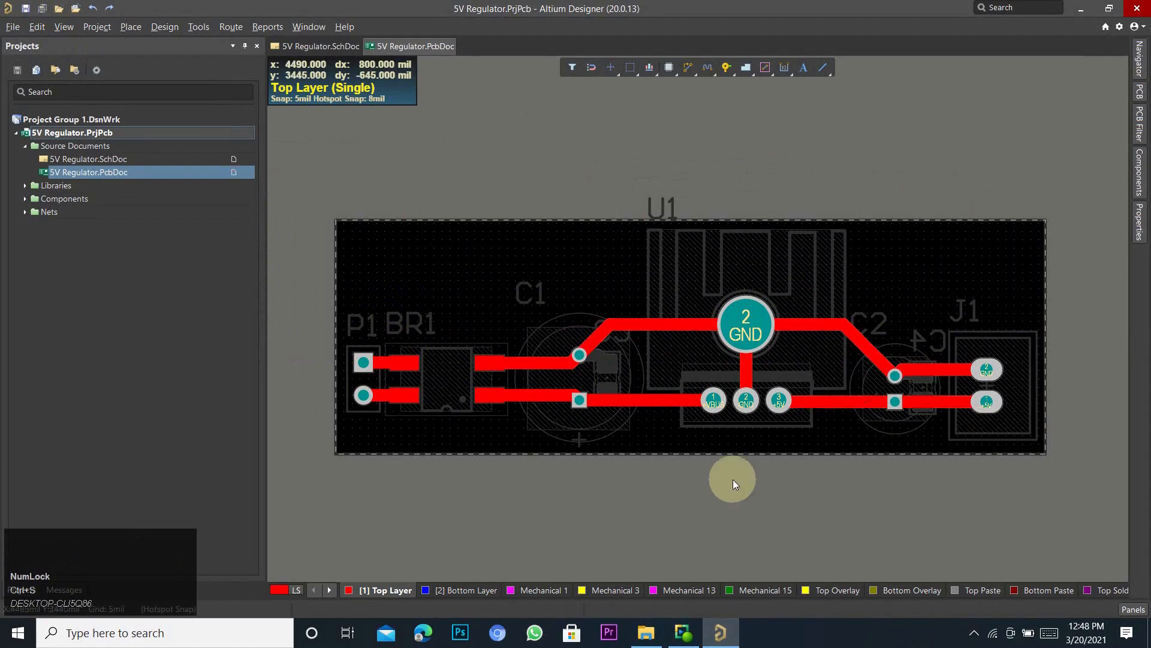
Reroute the GND track segment near C1, then undo that move.
{"action": "mouse_move", "coordinate": [593, 343]}
{"action": "left_mouse_down"}
{"action": "mouse_move", "coordinate": [745, 330]}
{"action": "mouse_move", "coordinate": [838, 337]}
{"action": "mouse_move", "coordinate": [818, 331]}
{"action": "mouse_move", "coordinate": [749, 359]}
{"action": "mouse_move", "coordinate": [833, 321]}
{"action": "mouse_move", "coordinate": [905, 314]}
{"action": "left_mouse_up"}
{"action": "left_click", "coordinate": [842, 355], "text": "ctrl"}
{"action": "key", "text": "ctrl+z"}
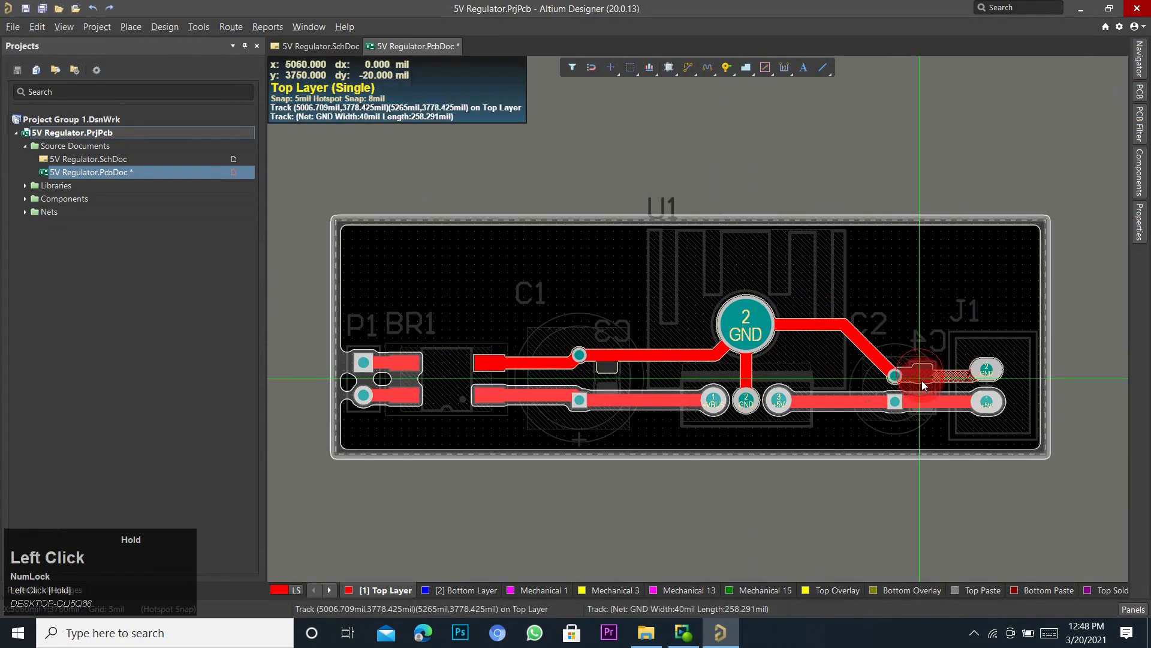
{"action": "scroll", "coordinate": [944, 379], "scroll_direction": "up", "scroll_amount": 2, "text": "ctrl"}
{"action": "scroll", "coordinate": [944, 379], "scroll_direction": "up", "scroll_amount": 1, "text": "ctrl"}
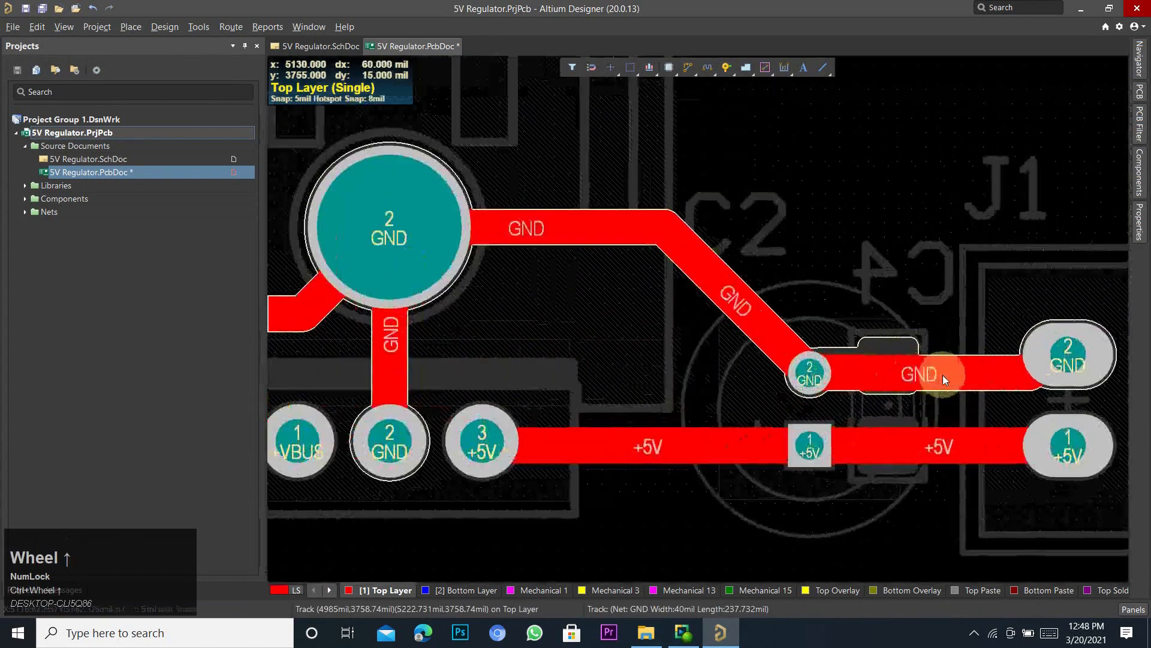
Reshape the GND tracks toward J1 and the regulator's big pad with 45° bends, then save.
{"action": "right_click_drag", "start_coordinate": [942, 376], "coordinate": [625, 231]}
{"action": "left_click_drag", "start_coordinate": [625, 230], "coordinate": [616, 244]}
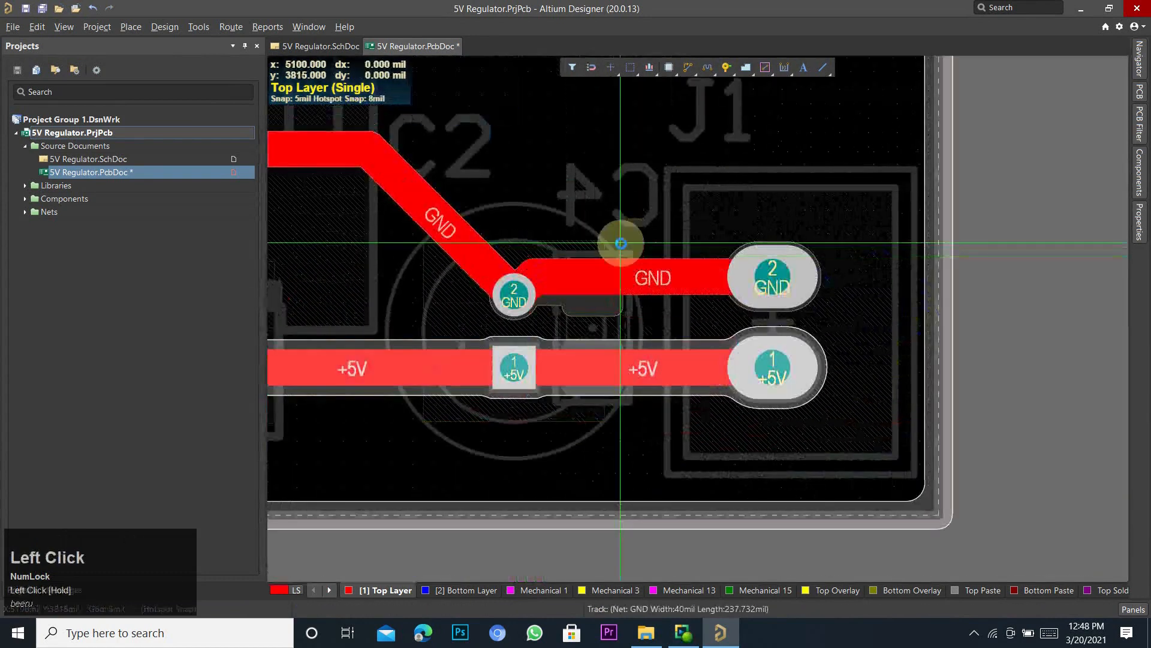
{"action": "mouse_move", "coordinate": [467, 237]}
{"action": "left_mouse_down"}
{"action": "mouse_move", "coordinate": [506, 223]}
{"action": "mouse_move", "coordinate": [502, 233]}
{"action": "mouse_move", "coordinate": [518, 216]}
{"action": "mouse_move", "coordinate": [425, 275]}
{"action": "left_mouse_up"}
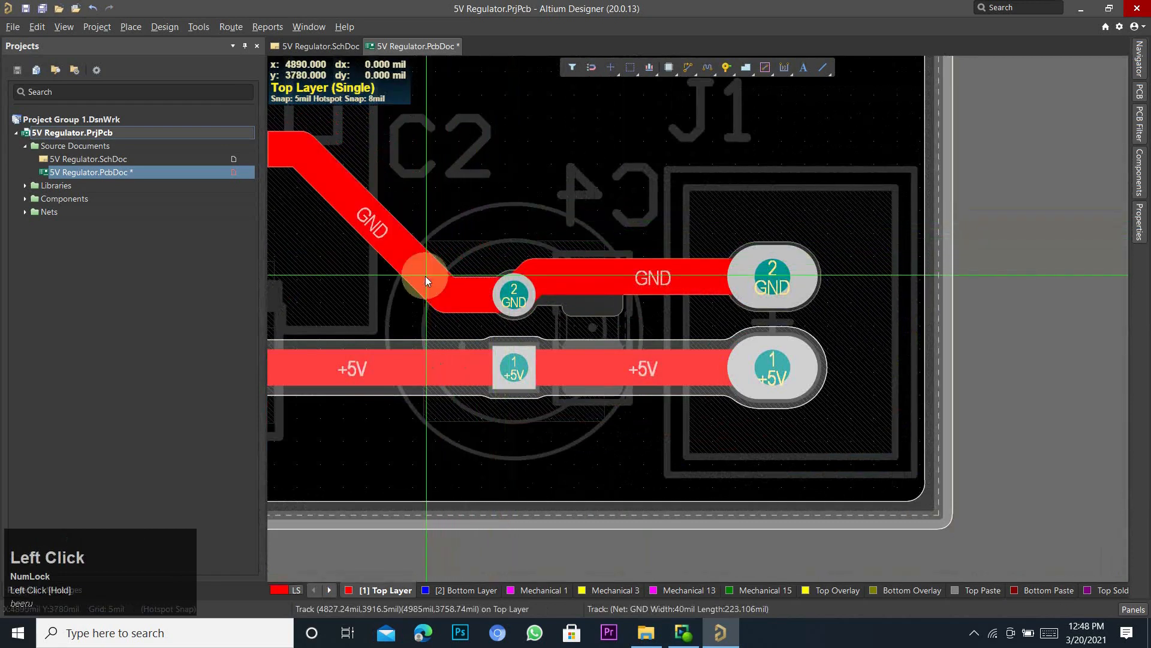
{"action": "right_click_drag", "start_coordinate": [484, 199], "coordinate": [904, 251]}
{"action": "scroll", "coordinate": [805, 261], "scroll_direction": "down", "scroll_amount": 2, "text": "ctrl"}
{"action": "right_click_drag", "start_coordinate": [545, 252], "coordinate": [729, 367]}
{"action": "left_click_drag", "start_coordinate": [719, 377], "coordinate": [504, 329]}
{"action": "right_click", "coordinate": [639, 337]}
{"action": "scroll", "coordinate": [674, 302], "scroll_direction": "down", "scroll_amount": 3}
{"action": "key", "text": "ctrl+s"}
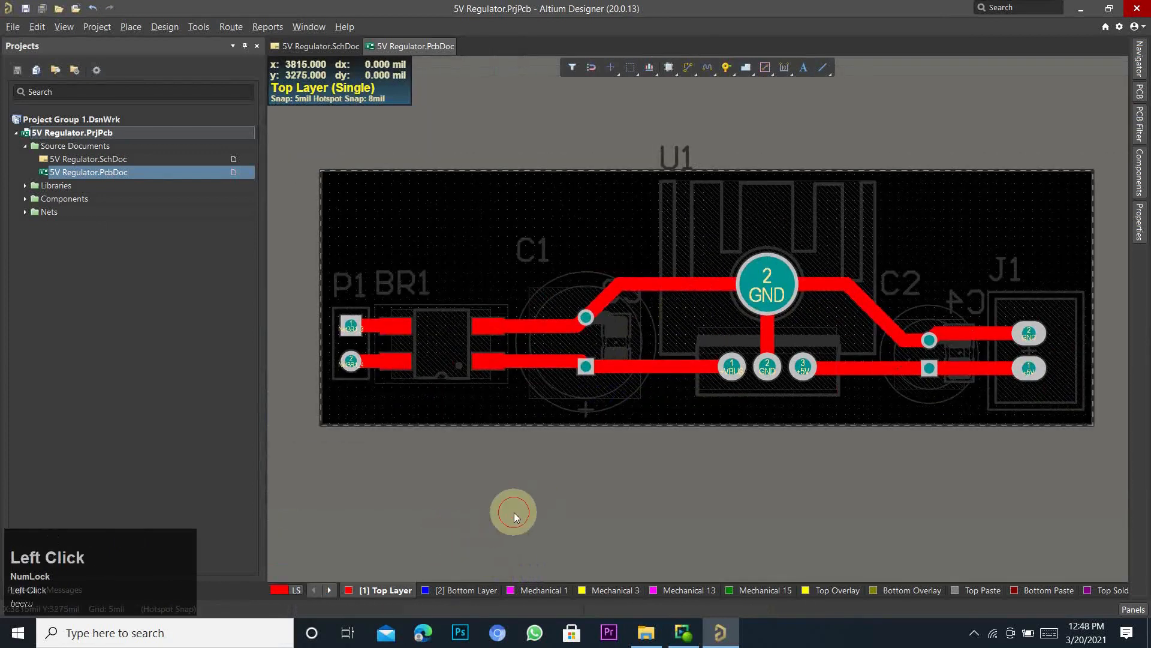
On the Top Overlay layer, change the P1 designator to a bold TrueType Arial font.
{"action": "left_click", "coordinate": [831, 590]}
{"action": "right_click_drag", "start_coordinate": [506, 388], "coordinate": [456, 372]}
{"action": "scroll", "coordinate": [456, 372], "scroll_direction": "up", "scroll_amount": 2}
{"action": "left_click", "coordinate": [434, 287]}
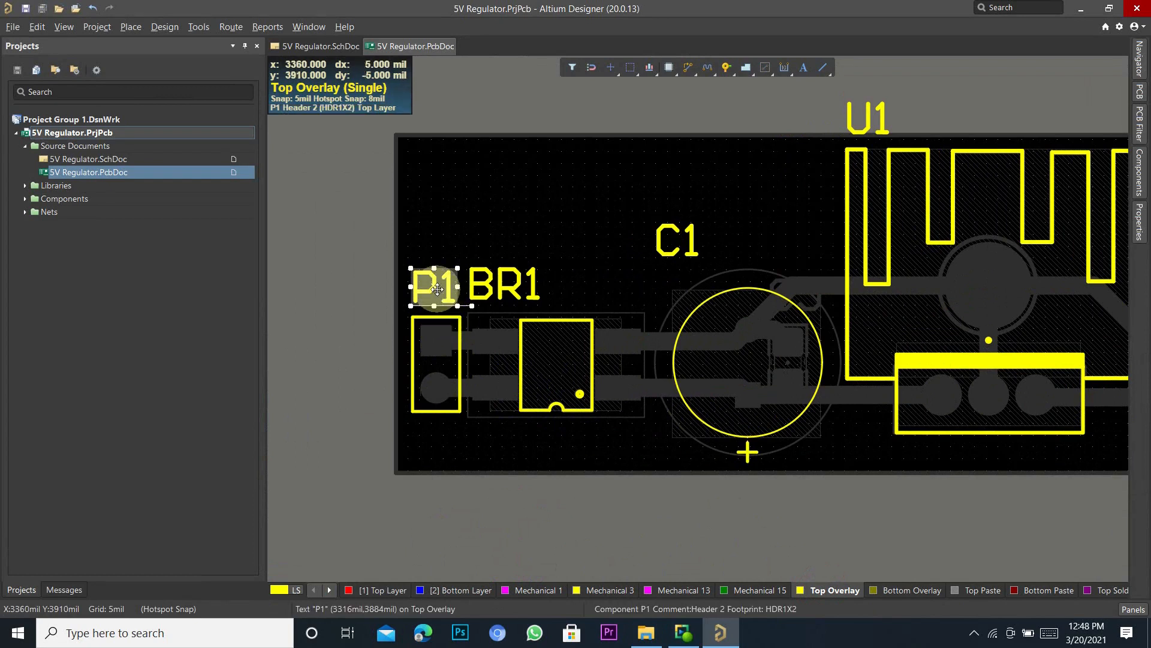
{"action": "key", "text": "Tab"}
{"action": "double_click", "coordinate": [437, 289]}
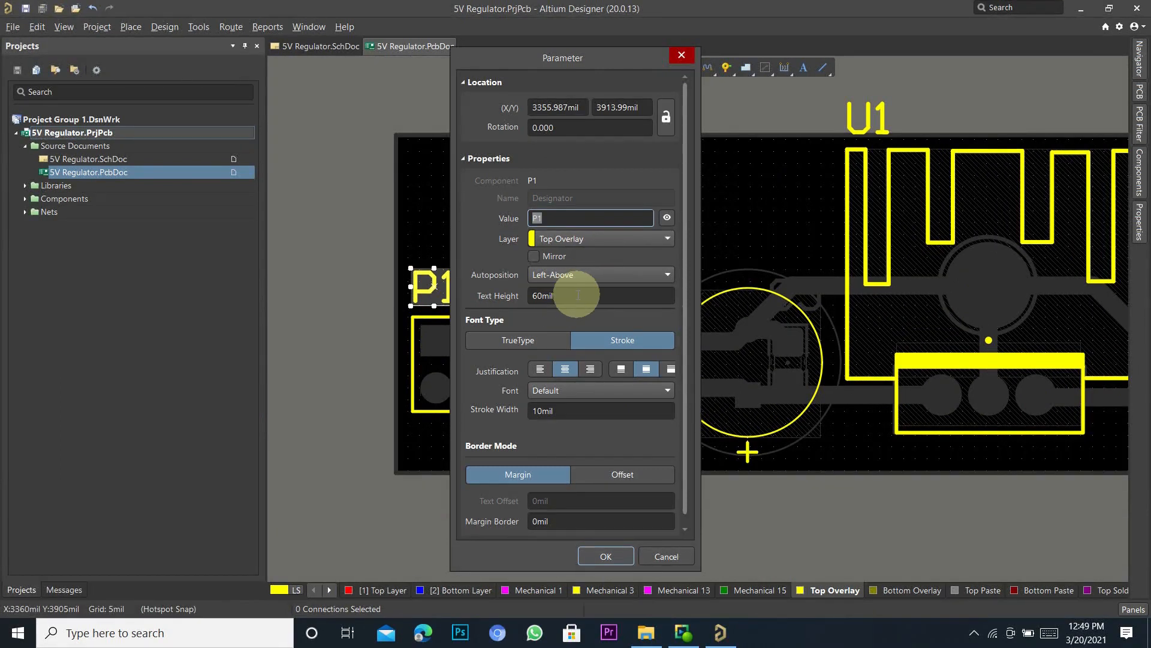
{"action": "left_click", "coordinate": [533, 341]}
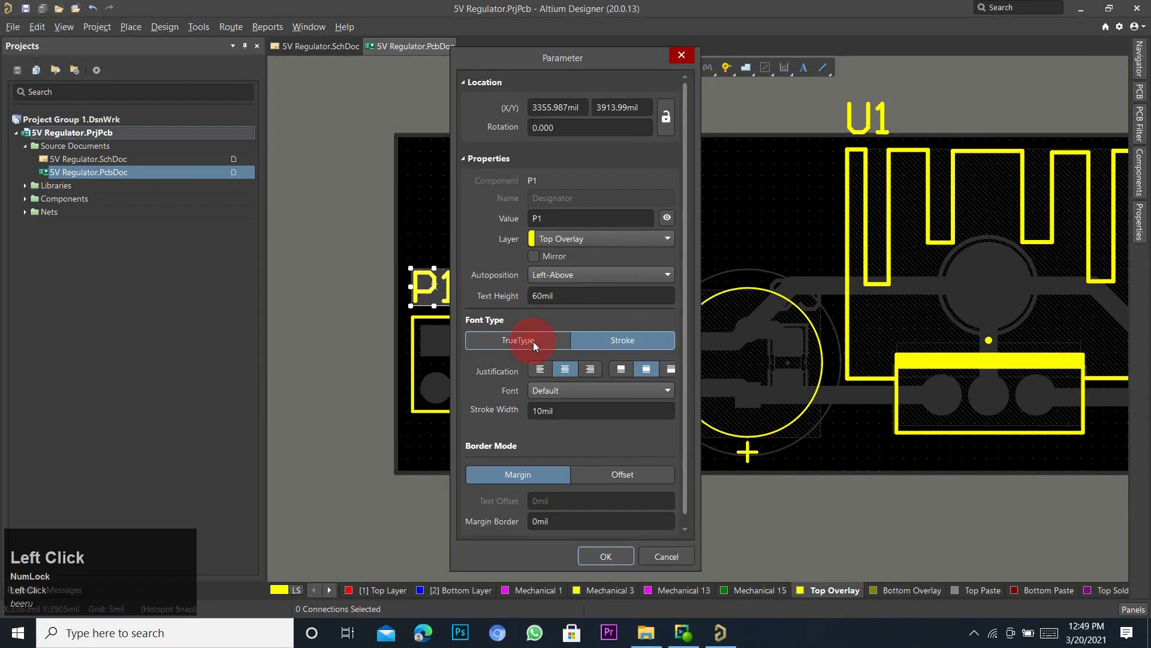
{"action": "left_click", "coordinate": [547, 405]}
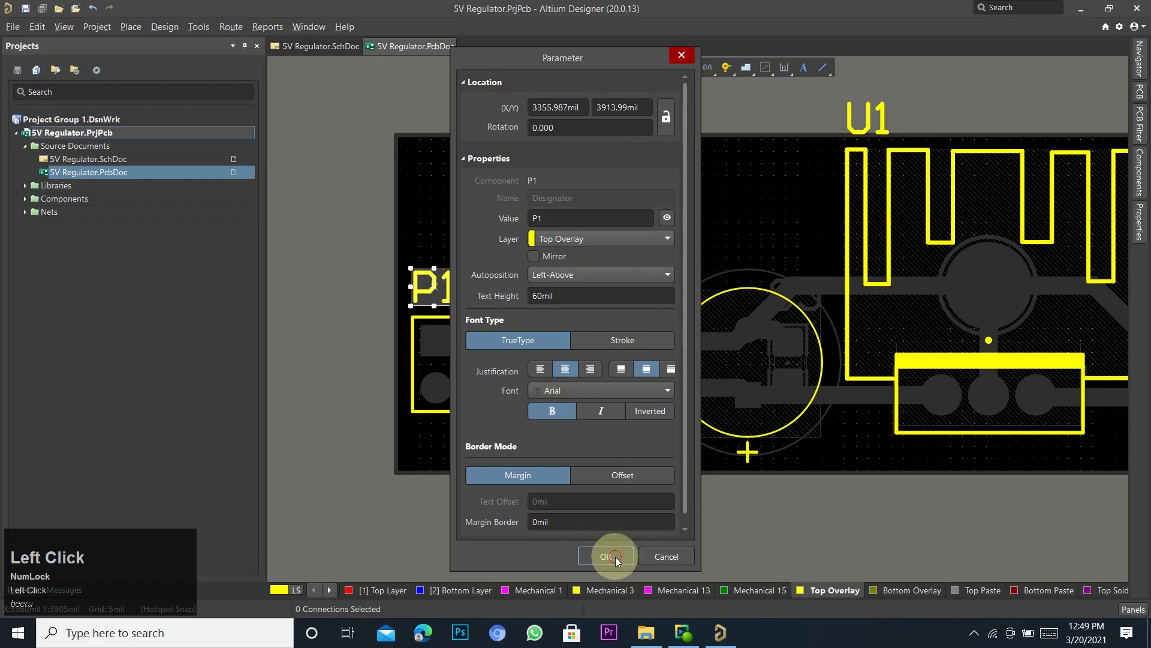
{"action": "left_click", "coordinate": [609, 555]}
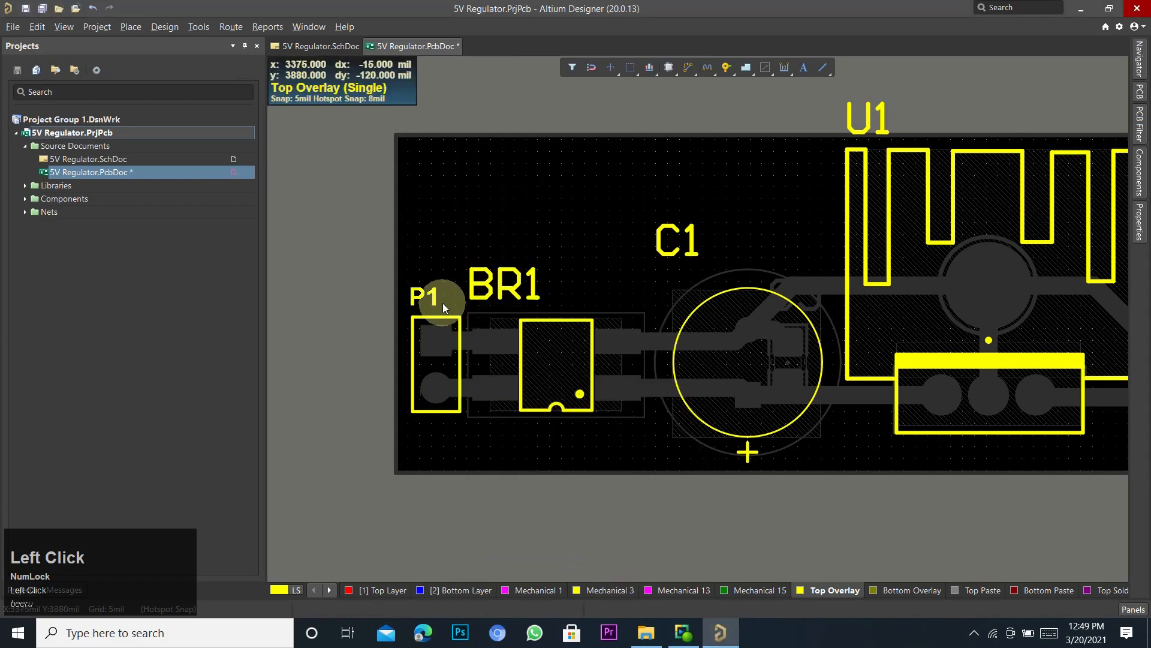
{"action": "left_click", "coordinate": [424, 297]}
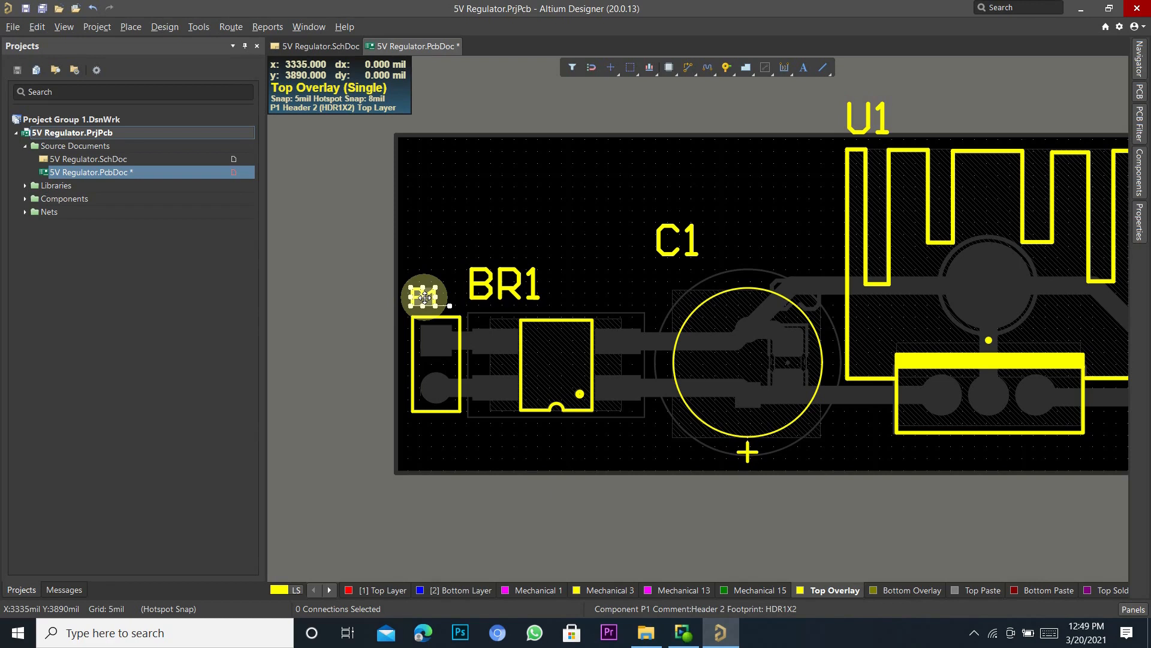
Select all designators with Find Similar Objects (String Type: Same) and switch them to TrueType.
{"action": "right_click", "coordinate": [425, 296]}
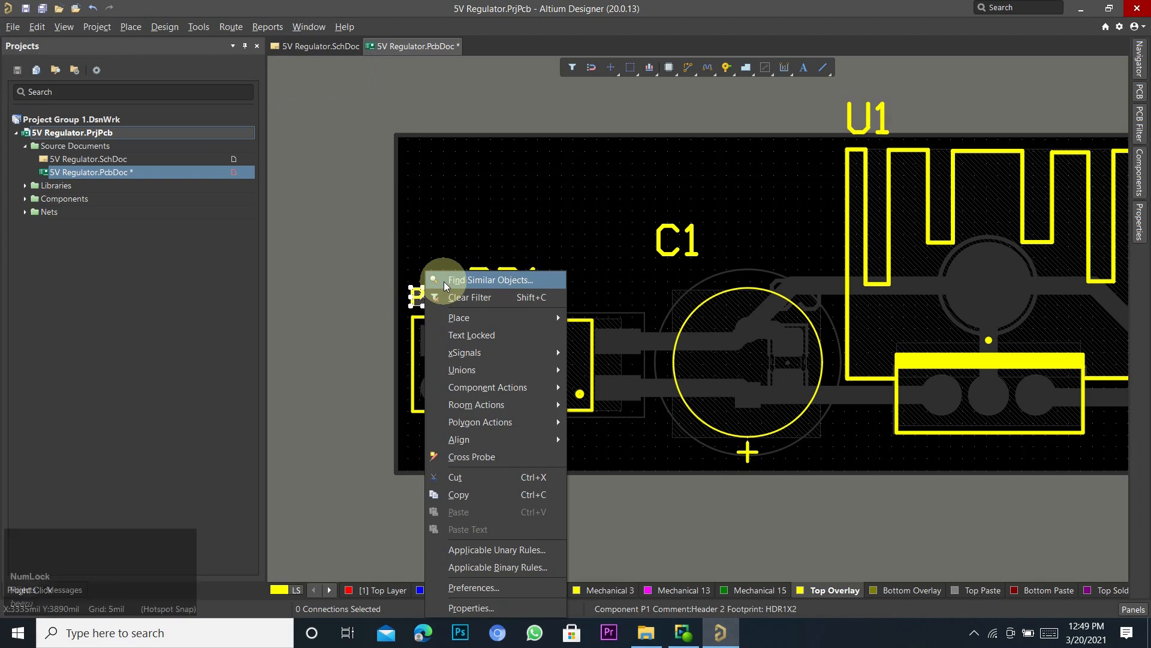
{"action": "left_click", "coordinate": [444, 285]}
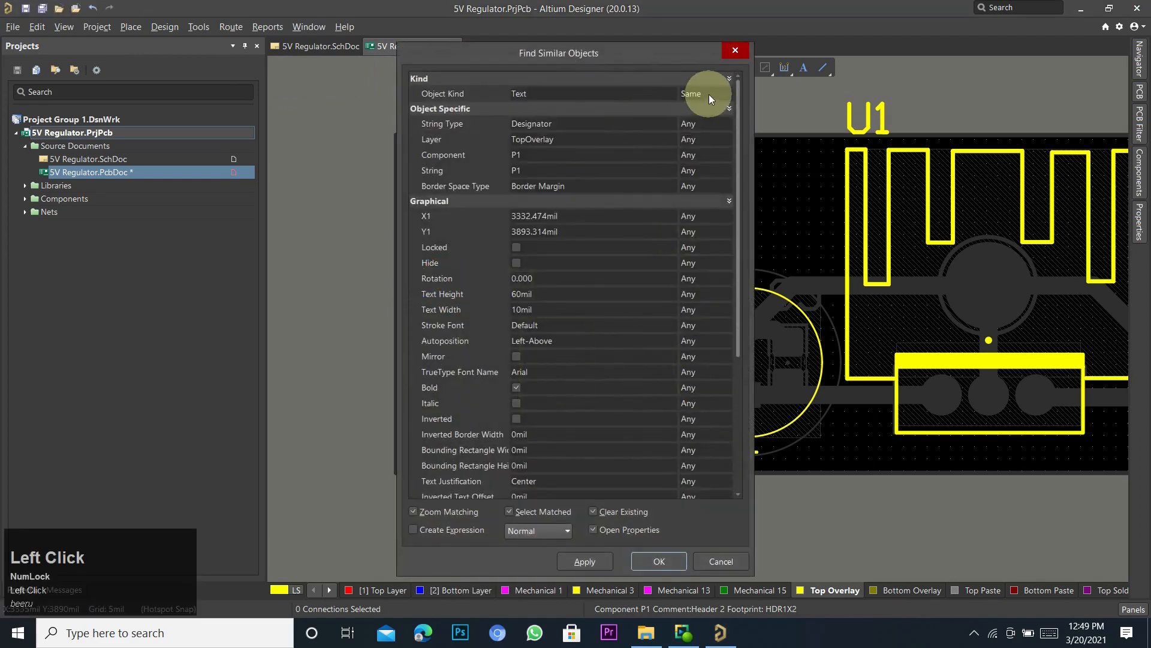
{"action": "left_click", "coordinate": [699, 123]}
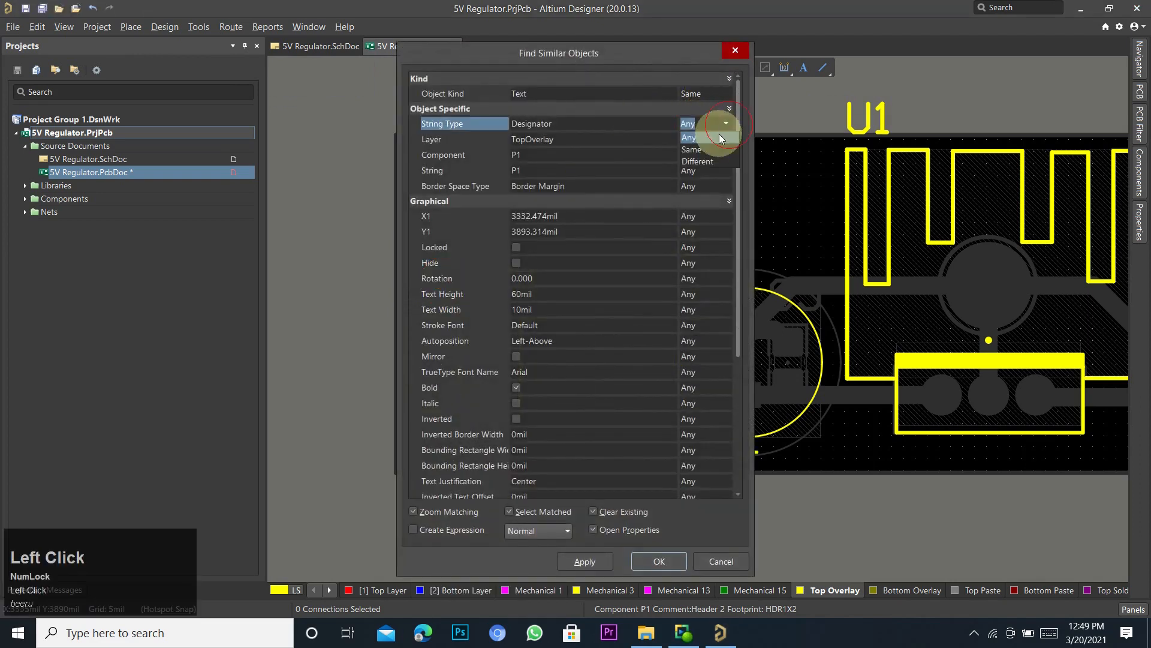
{"action": "left_click", "coordinate": [581, 561]}
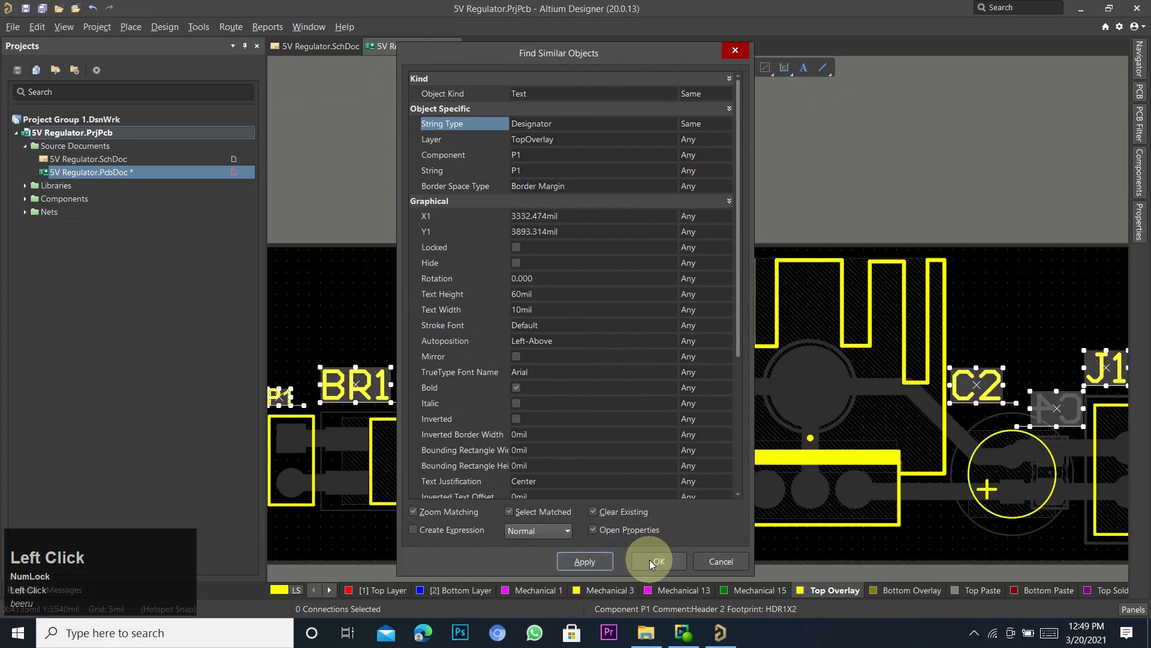
{"action": "left_click", "coordinate": [650, 561]}
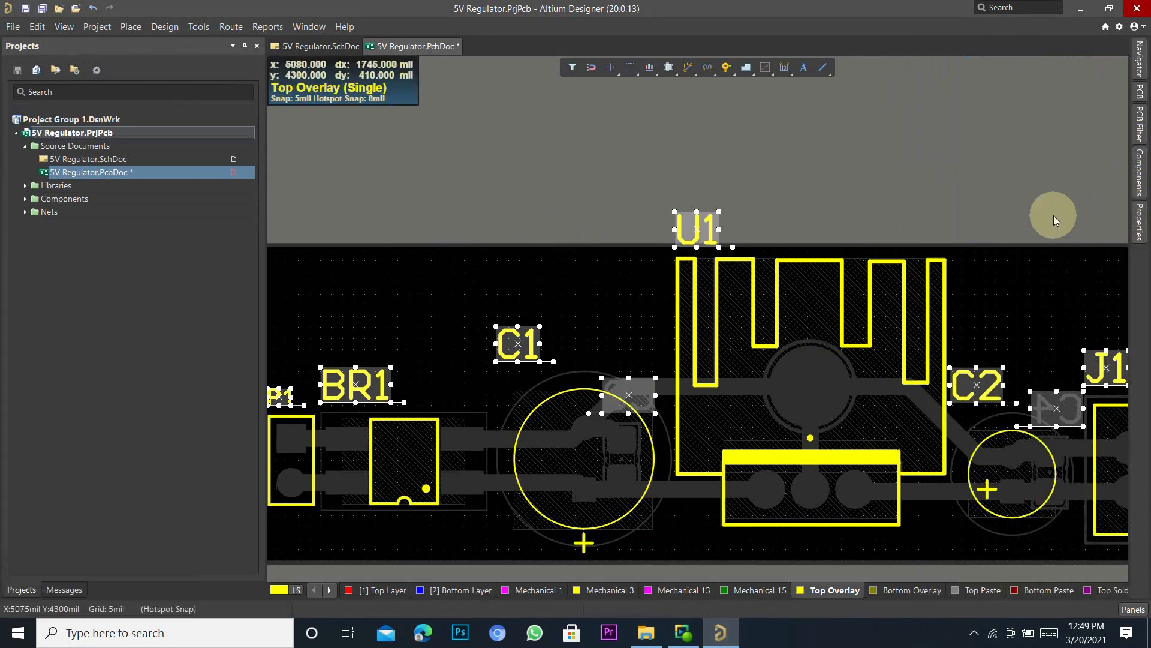
{"action": "left_click", "coordinate": [1140, 221]}
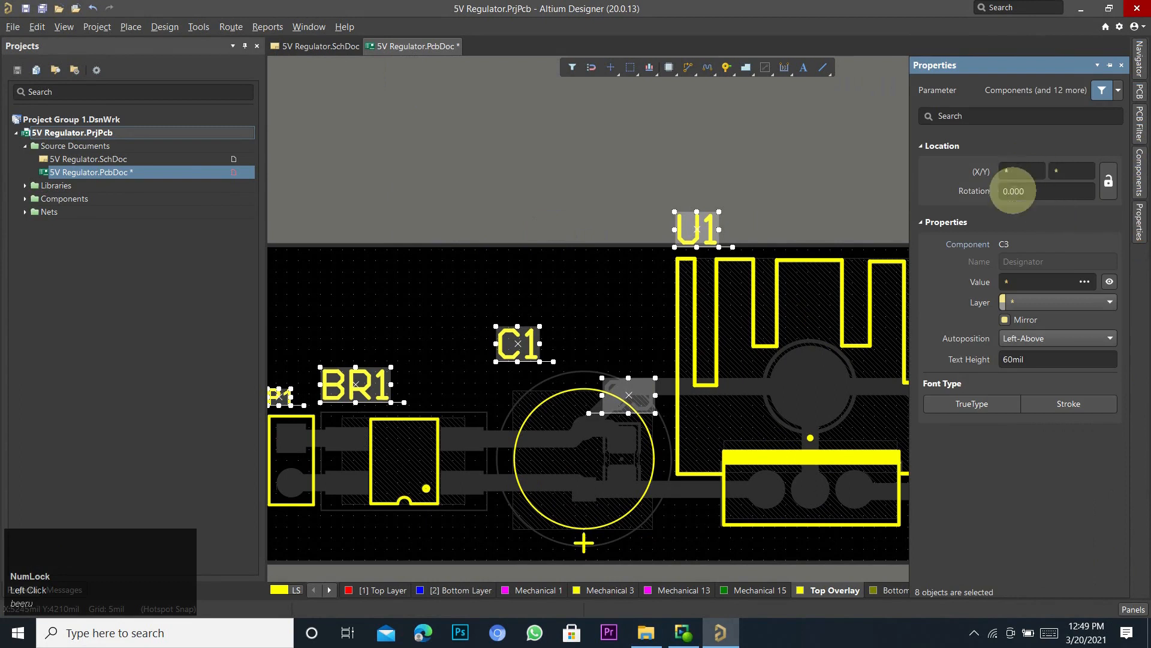
{"action": "left_click", "coordinate": [963, 408]}
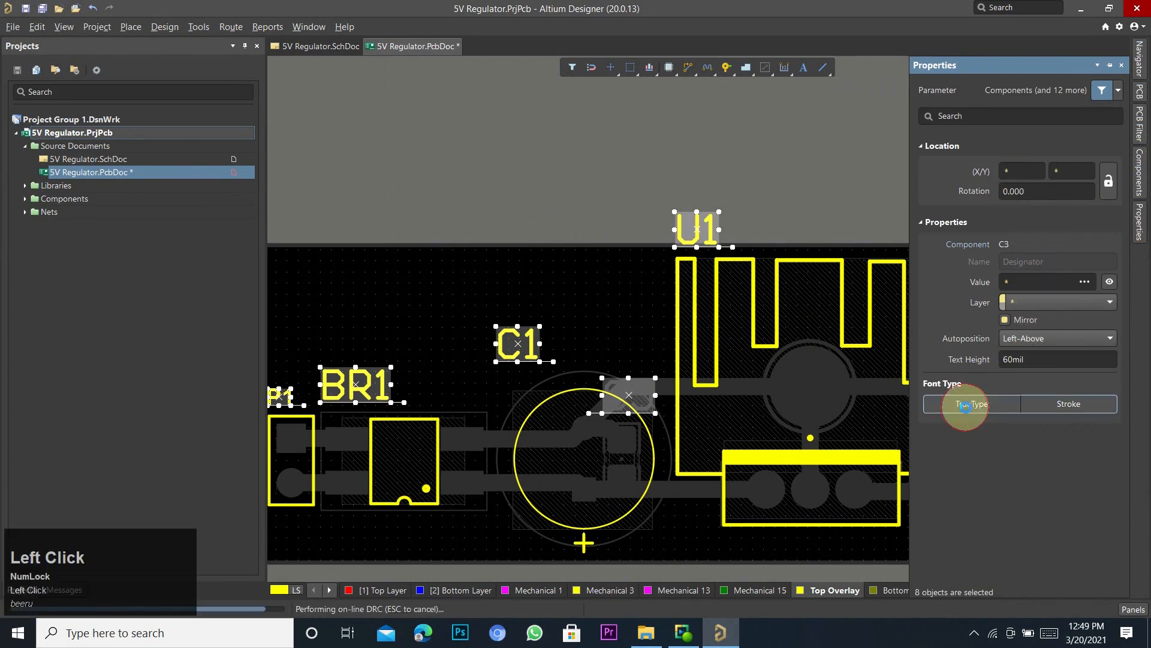
{"action": "right_click_drag", "start_coordinate": [599, 192], "coordinate": [699, 151]}
Deselect the designators, nudge P1, and move the BR1 label below its outline.
{"action": "left_click", "coordinate": [702, 150]}
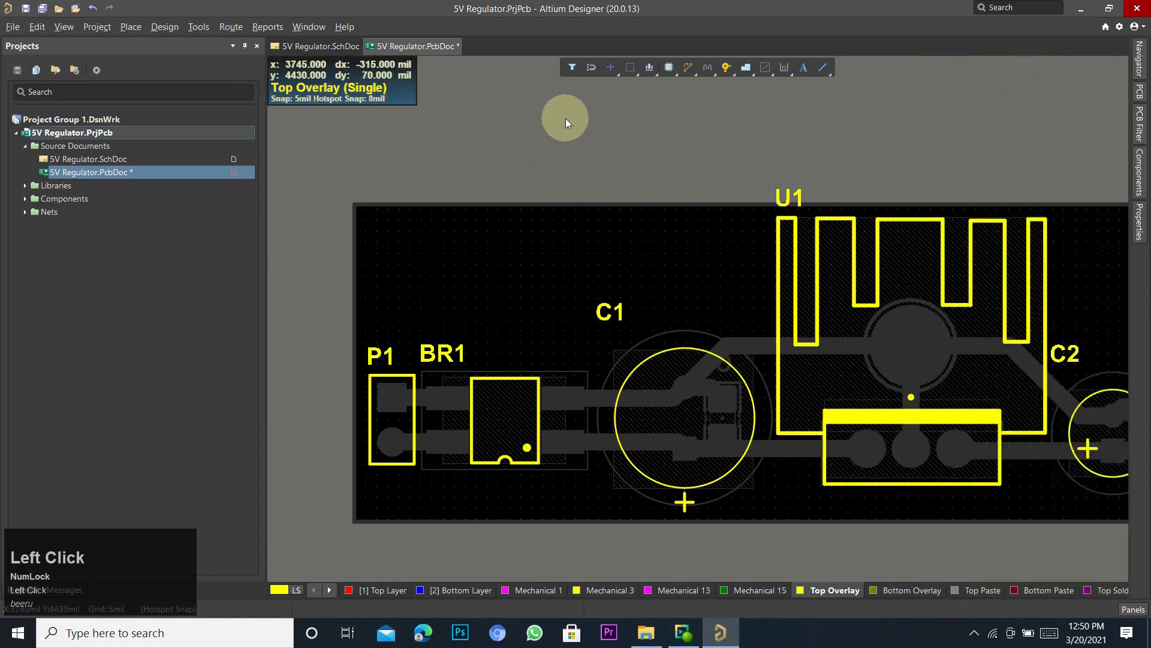
{"action": "scroll", "coordinate": [382, 360], "scroll_direction": "up", "scroll_amount": 2, "text": "ctrl"}
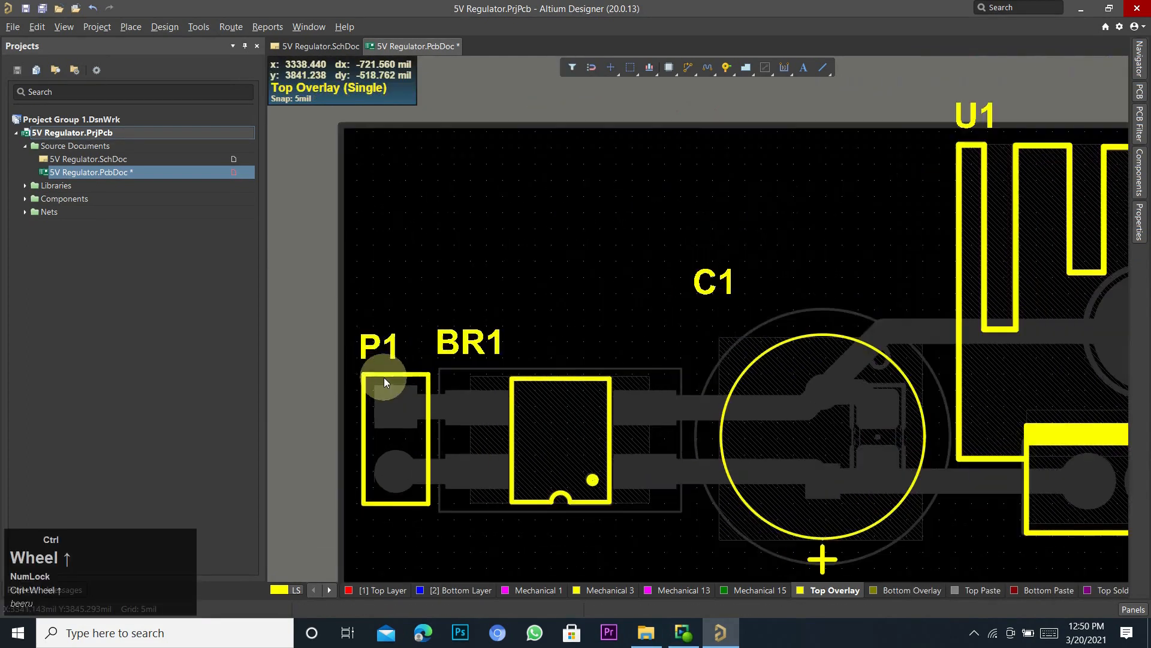
{"action": "mouse_move", "coordinate": [381, 353]}
{"action": "left_mouse_down"}
{"action": "mouse_move", "coordinate": [395, 351]}
{"action": "mouse_move", "coordinate": [379, 355]}
{"action": "left_mouse_up"}
{"action": "right_click_drag", "start_coordinate": [471, 360], "coordinate": [412, 329]}
{"action": "left_click_drag", "start_coordinate": [414, 309], "coordinate": [482, 498]}
{"action": "right_click_drag", "start_coordinate": [639, 370], "coordinate": [322, 342]}
Reposition the C1 designator and move the U1 label below the regulator.
{"action": "left_click_drag", "start_coordinate": [334, 237], "coordinate": [449, 233]}
{"action": "right_click_drag", "start_coordinate": [698, 249], "coordinate": [681, 305]}
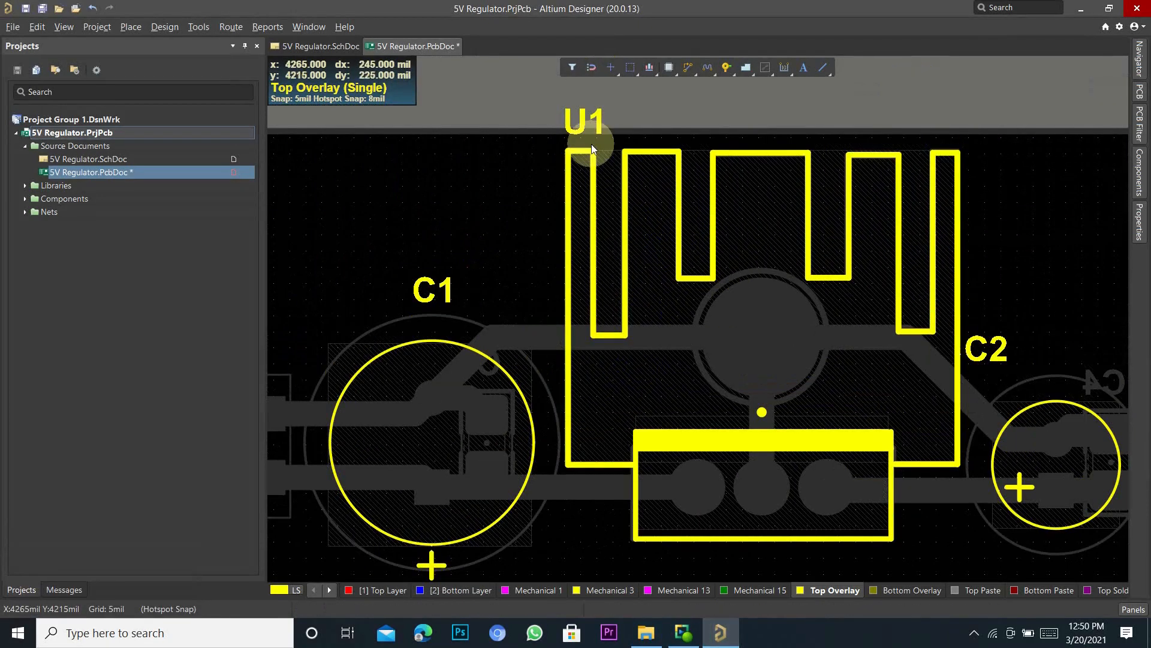
{"action": "left_click_drag", "start_coordinate": [590, 140], "coordinate": [537, 164]}
{"action": "right_click_drag", "start_coordinate": [873, 324], "coordinate": [441, 146]}
{"action": "right_click_drag", "start_coordinate": [534, 257], "coordinate": [888, 347]}
{"action": "right_click_drag", "start_coordinate": [646, 168], "coordinate": [720, 317]}
{"action": "left_click_drag", "start_coordinate": [476, 188], "coordinate": [543, 383]}
{"action": "right_click_drag", "start_coordinate": [890, 235], "coordinate": [413, 234]}
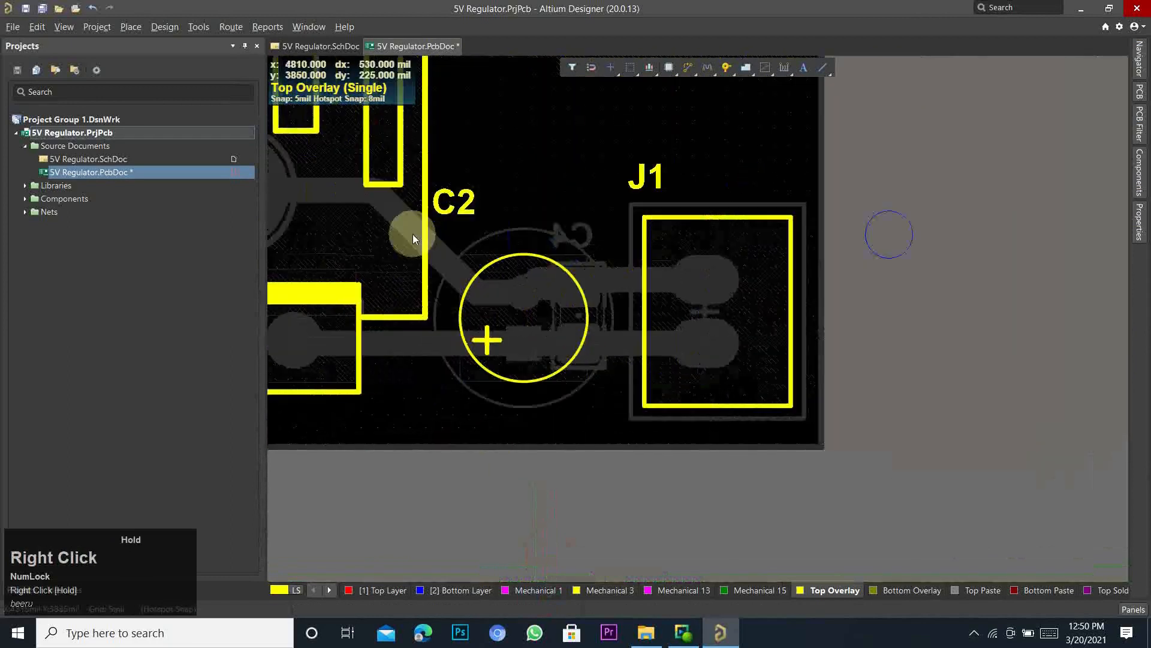
Place the C2 label above its part, shift J1's label right, and zoom out.
{"action": "left_click_drag", "start_coordinate": [452, 207], "coordinate": [521, 216]}
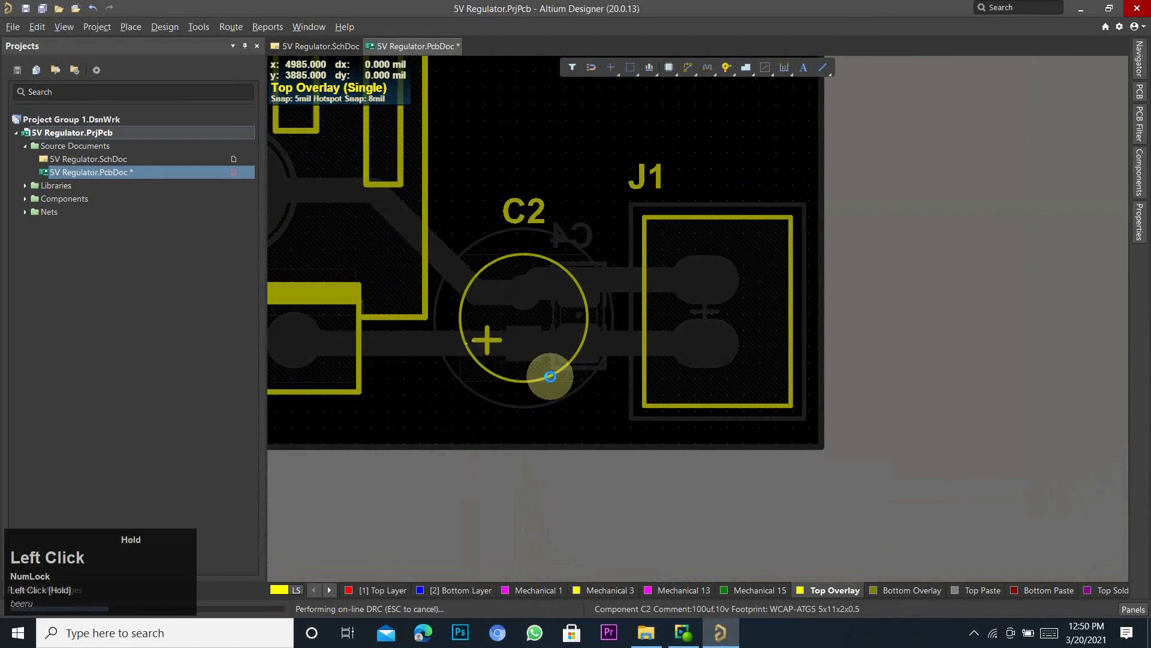
{"action": "right_click_drag", "start_coordinate": [547, 375], "coordinate": [508, 292]}
{"action": "mouse_move", "coordinate": [485, 304]}
{"action": "left_mouse_down"}
{"action": "mouse_move", "coordinate": [494, 347]}
{"action": "mouse_move", "coordinate": [539, 379]}
{"action": "mouse_move", "coordinate": [538, 397]}
{"action": "mouse_move", "coordinate": [539, 376]}
{"action": "left_mouse_up"}
{"action": "right_click_drag", "start_coordinate": [478, 351], "coordinate": [937, 322]}
{"action": "right_click_drag", "start_coordinate": [542, 290], "coordinate": [357, 348]}
{"action": "right_click_drag", "start_coordinate": [837, 233], "coordinate": [576, 213]}
{"action": "left_click_drag", "start_coordinate": [599, 207], "coordinate": [729, 222]}
{"action": "right_click_drag", "start_coordinate": [542, 182], "coordinate": [742, 235]}
{"action": "scroll", "coordinate": [734, 237], "scroll_direction": "down", "scroll_amount": 6, "text": "ctrl"}
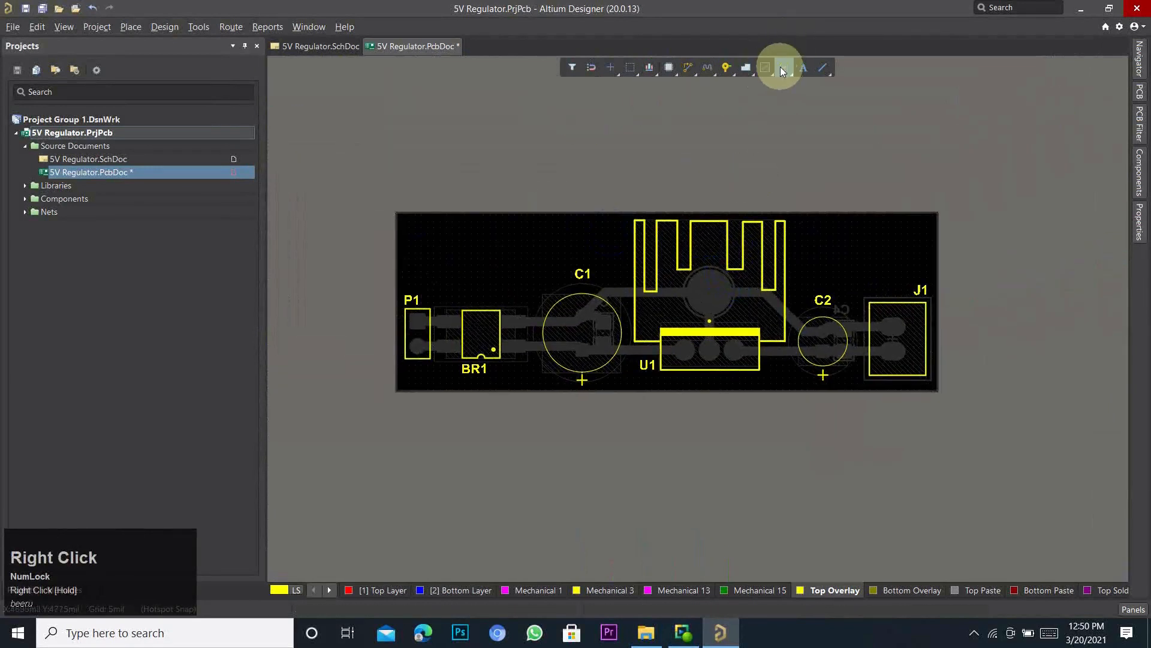
Start a text string and set its content to '5V Regulator'.
{"action": "left_click", "coordinate": [805, 71]}
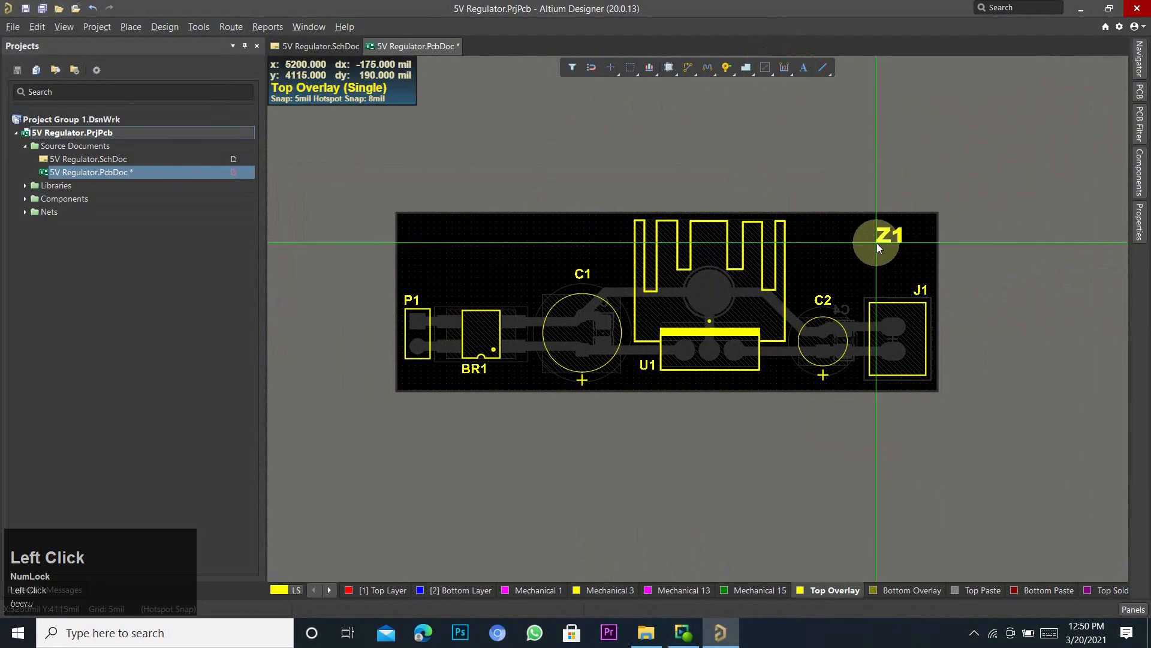
{"action": "right_click", "coordinate": [830, 183]}
{"action": "left_click", "coordinate": [804, 67]}
{"action": "left_click", "coordinate": [853, 229]}
{"action": "key", "text": "Tab"}
{"action": "type", "text": "5V reg"}
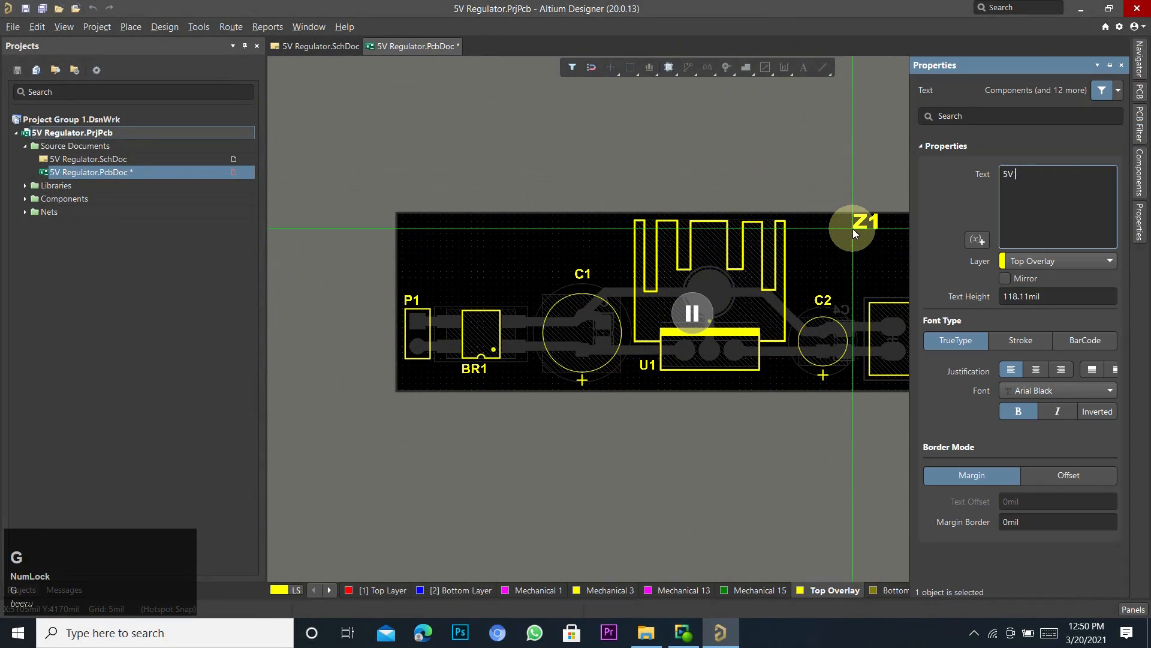
{"action": "type", "text": "Reg"}
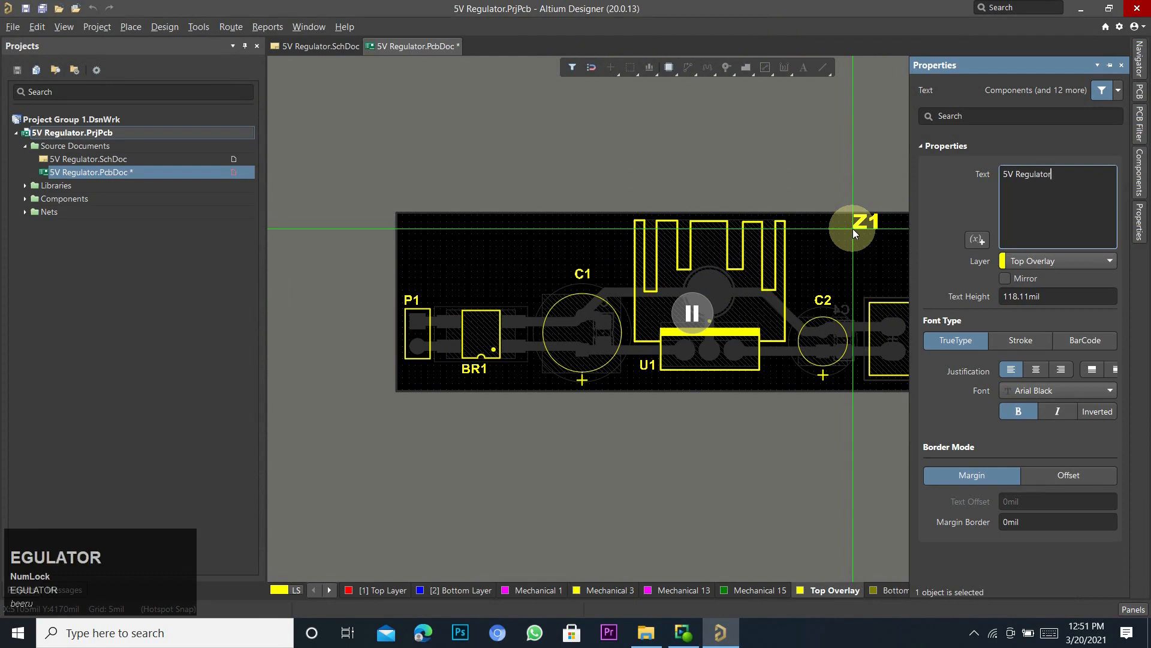
{"action": "type", "text": "ulator"}
{"action": "key", "text": "Return"}
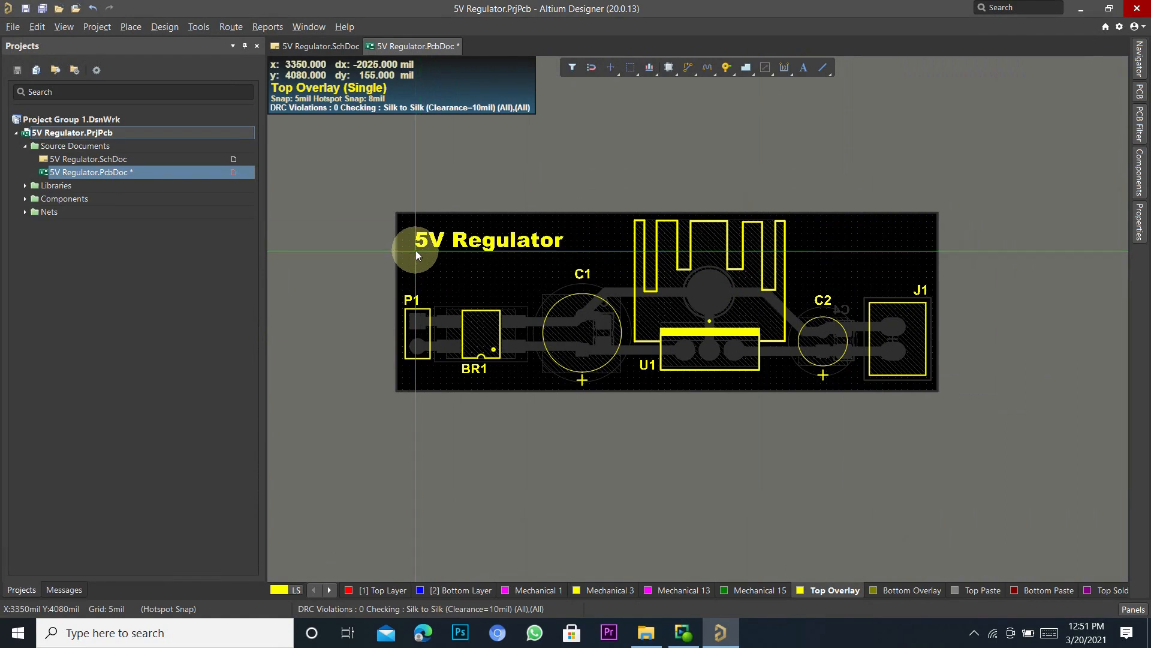
Drop the '5V Regulator' title at the board's top-left corner and save the PCB.
{"action": "left_click", "coordinate": [416, 250]}
{"action": "right_click", "coordinate": [826, 113]}
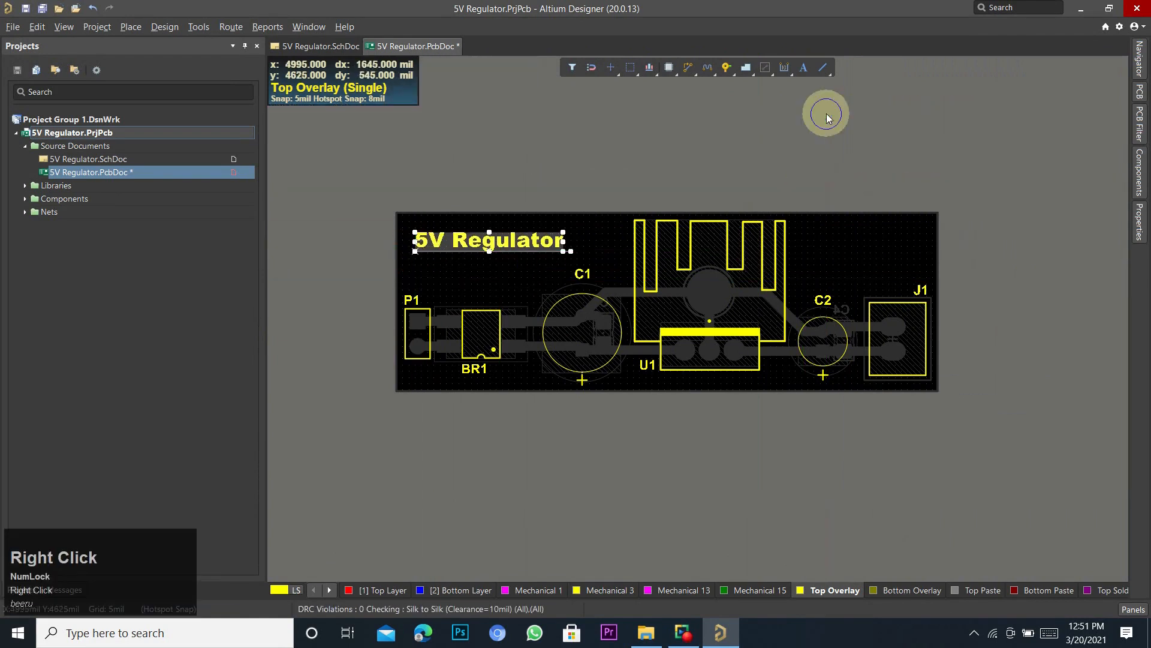
{"action": "left_click", "coordinate": [642, 180]}
{"action": "left_click", "coordinate": [42, 12]}
{"action": "right_click_drag", "start_coordinate": [675, 171], "coordinate": [654, 191]}
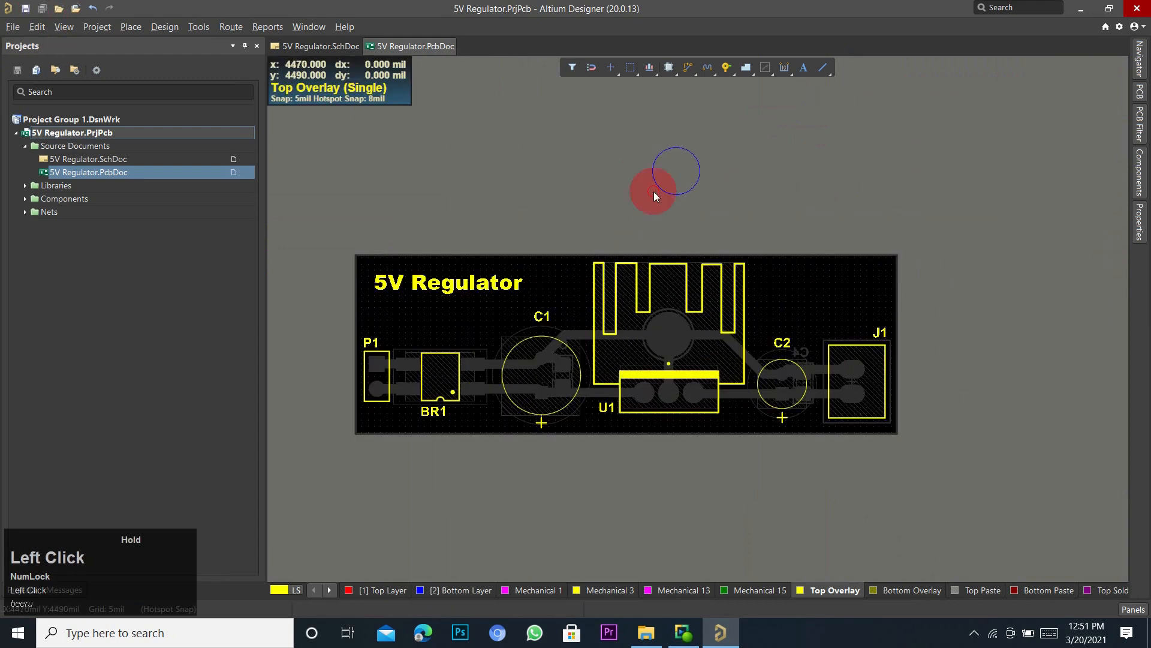
Leave single-layer mode, make Top Layer active, and switch the board to 3D view.
{"action": "key", "text": "shift+s"}
{"action": "key", "text": "shift+s"}
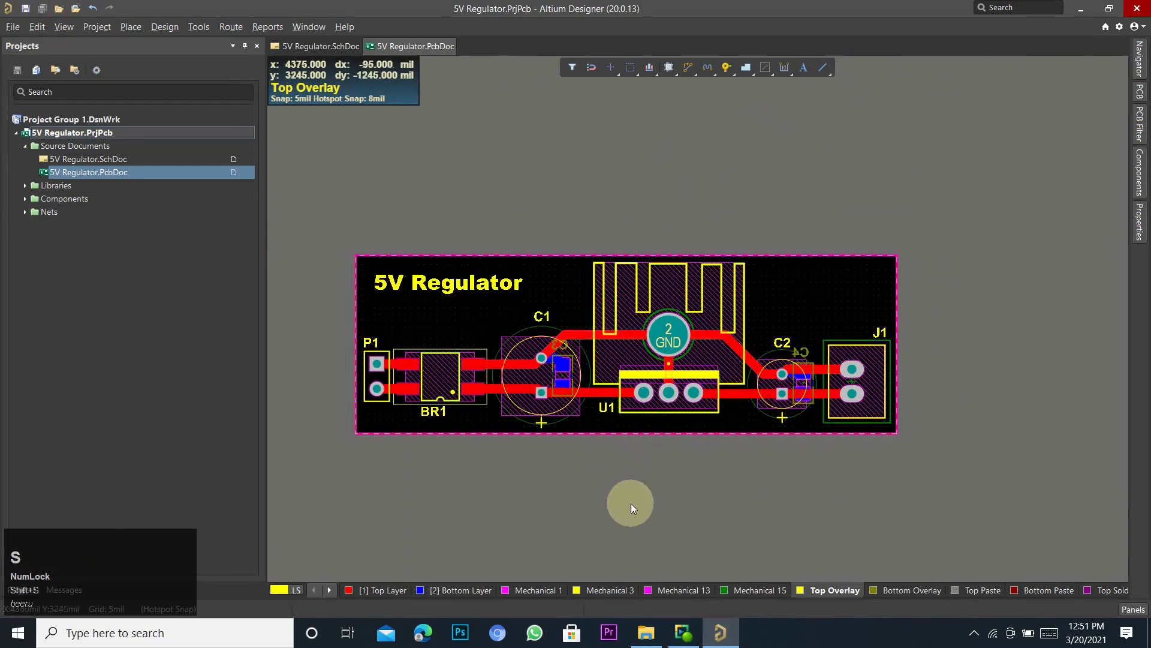
{"action": "right_click_drag", "start_coordinate": [631, 508], "coordinate": [663, 457]}
{"action": "left_click", "coordinate": [383, 590]}
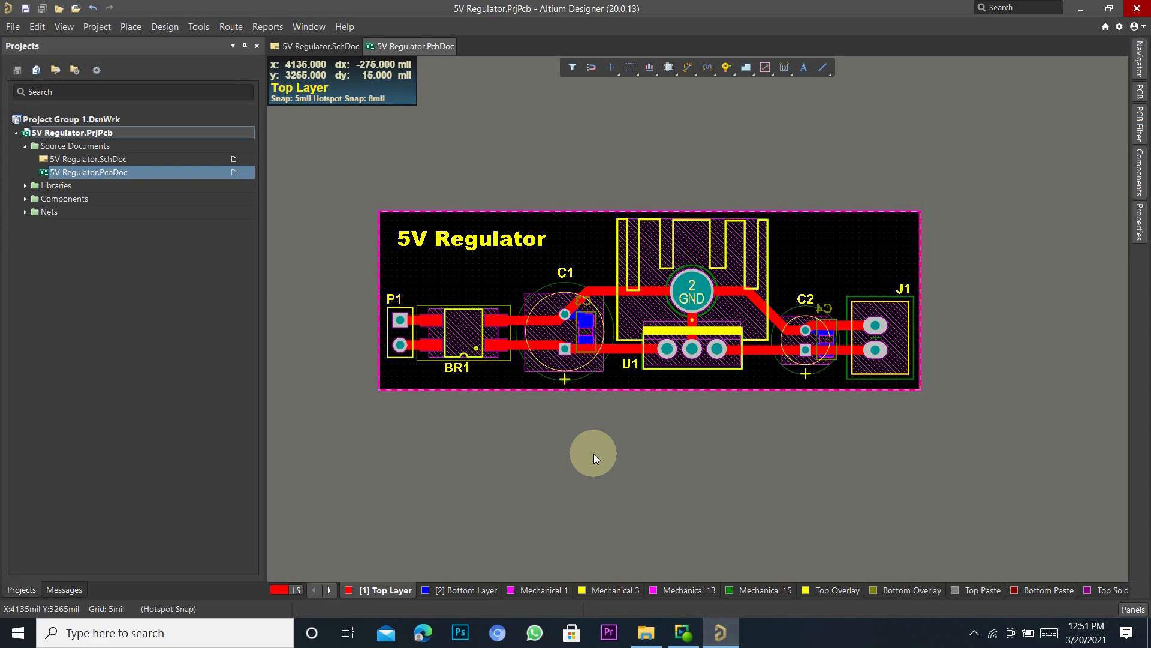
{"action": "key", "text": "3"}
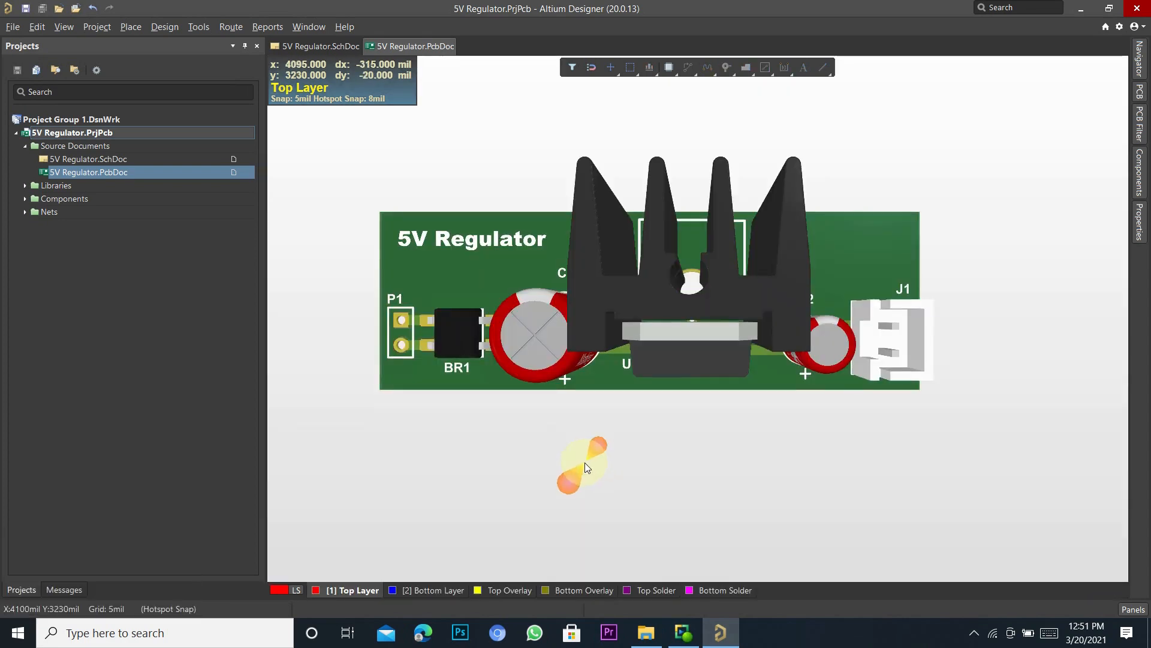
Rotate the 3D board through several angles including the underside, then return to 2D.
{"action": "key", "text": "shift"}
{"action": "key", "text": "shift"}
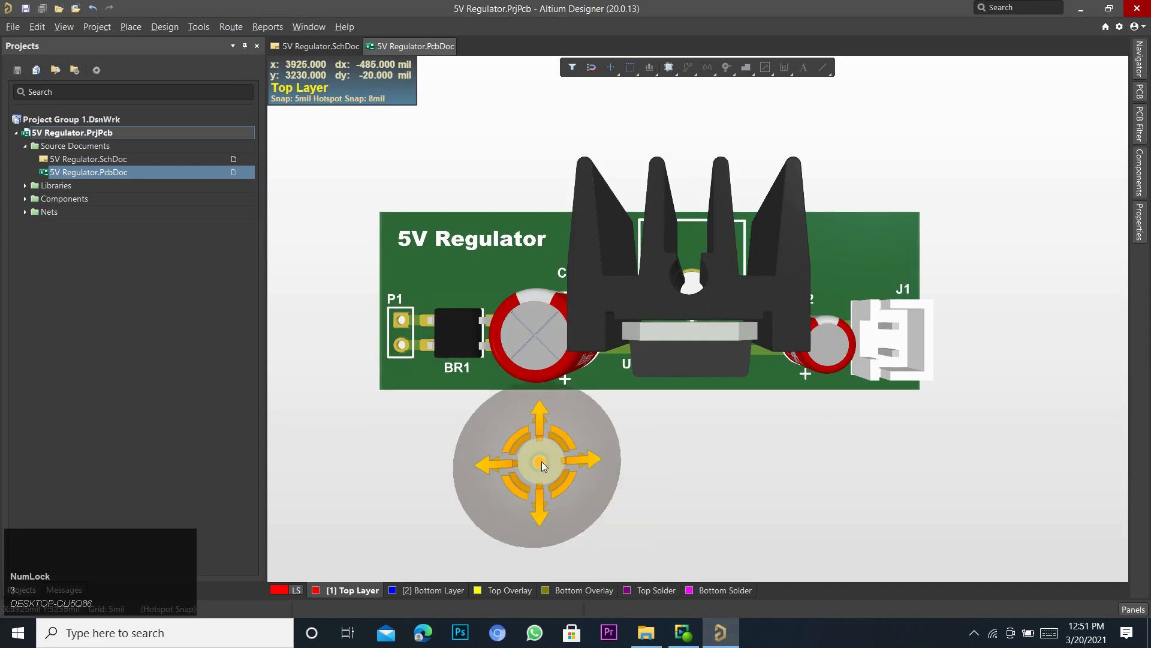
{"action": "right_click_drag", "start_coordinate": [541, 462], "coordinate": [624, 223], "text": "shift"}
{"action": "right_click_drag", "start_coordinate": [629, 439], "coordinate": [576, 527], "text": "shift"}
{"action": "right_click_drag", "start_coordinate": [741, 436], "coordinate": [656, 389], "text": "shift"}
{"action": "right_click_drag", "start_coordinate": [434, 380], "coordinate": [501, 307]}
{"action": "mouse_move", "coordinate": [751, 322]}
{"action": "right_mouse_down", "text": "shift"}
{"action": "mouse_move", "coordinate": [444, 303]}
{"action": "mouse_move", "coordinate": [799, 337]}
{"action": "mouse_move", "coordinate": [673, 302]}
{"action": "mouse_move", "coordinate": [674, 328]}
{"action": "right_mouse_up", "text": "shift"}
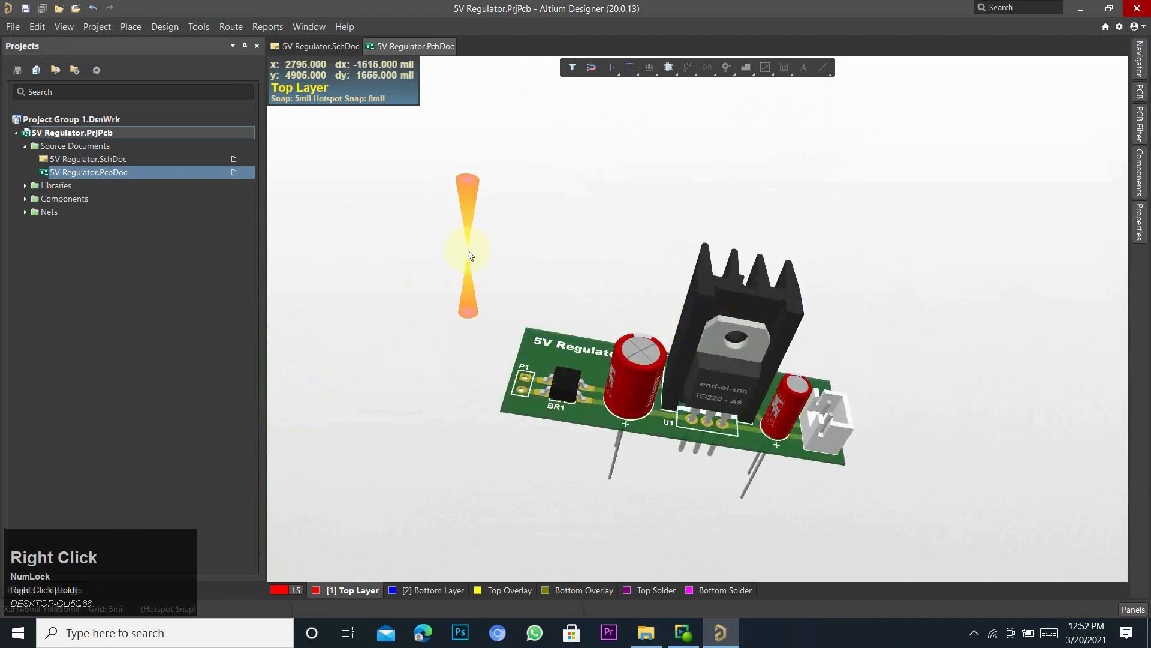
{"action": "key", "text": "2"}
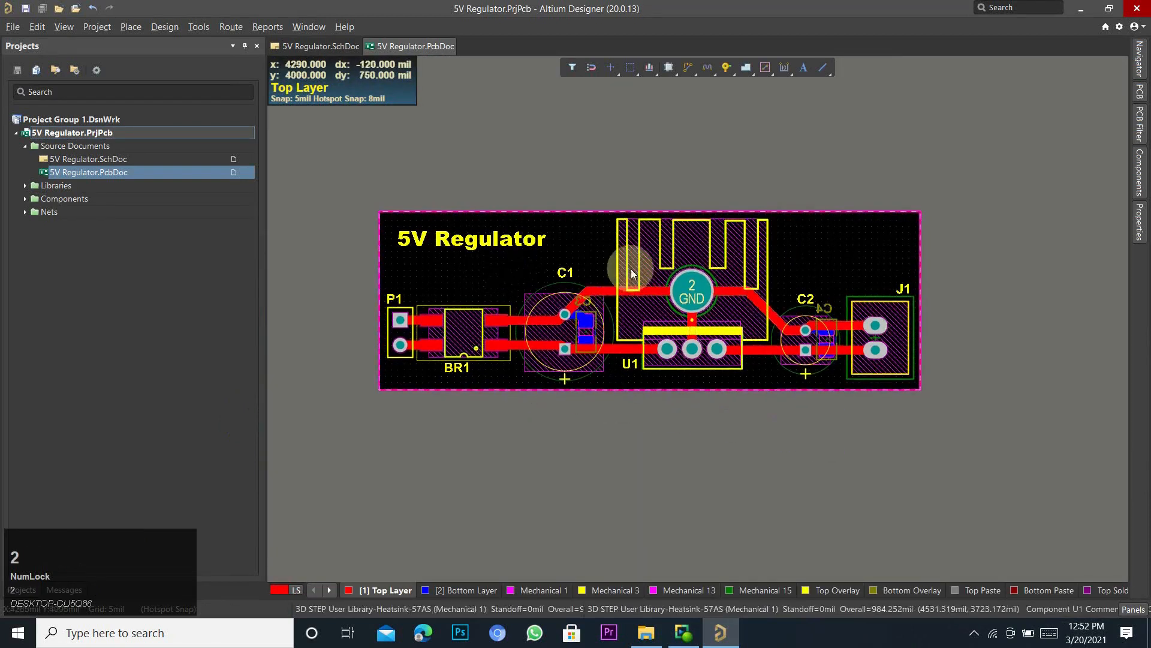
Launch Chrome maximized, search for 3dcontentcentral, and open the 3D ContentCentral site.
{"action": "left_click", "coordinate": [503, 639]}
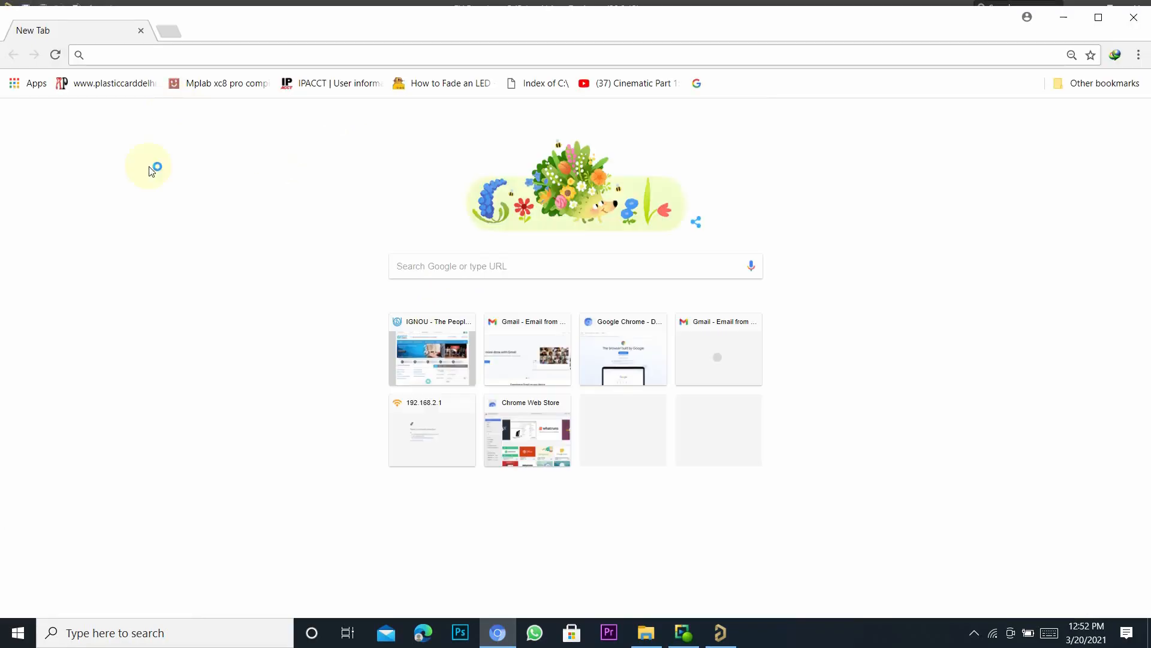
{"action": "left_click", "coordinate": [1098, 17]}
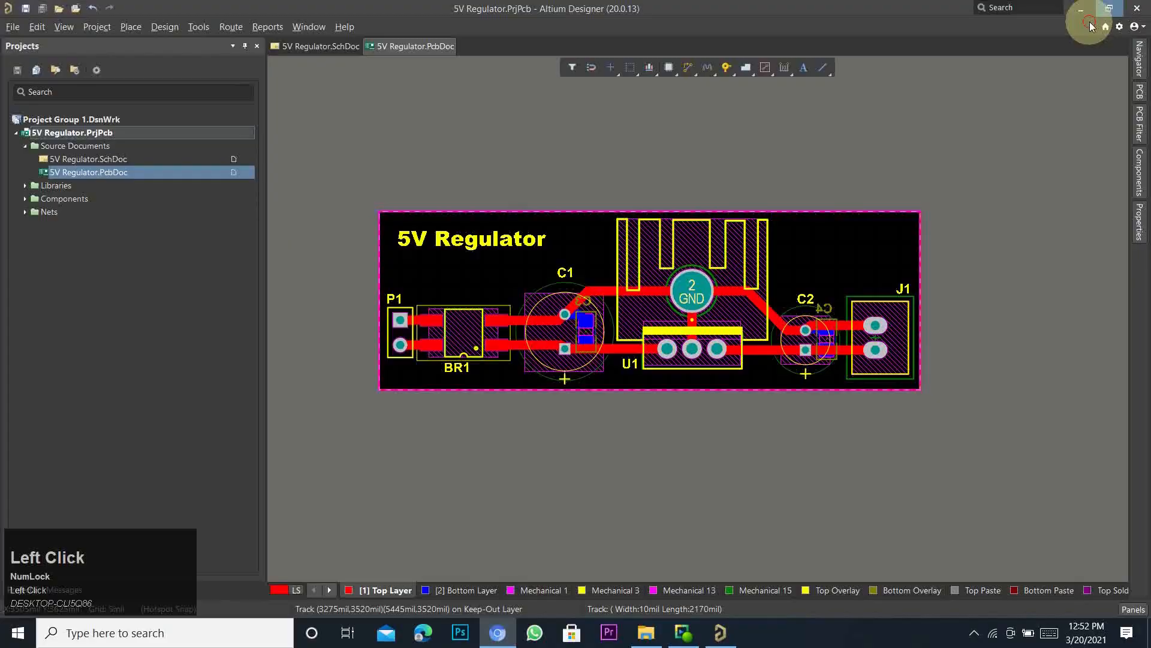
{"action": "type", "text": "3"}
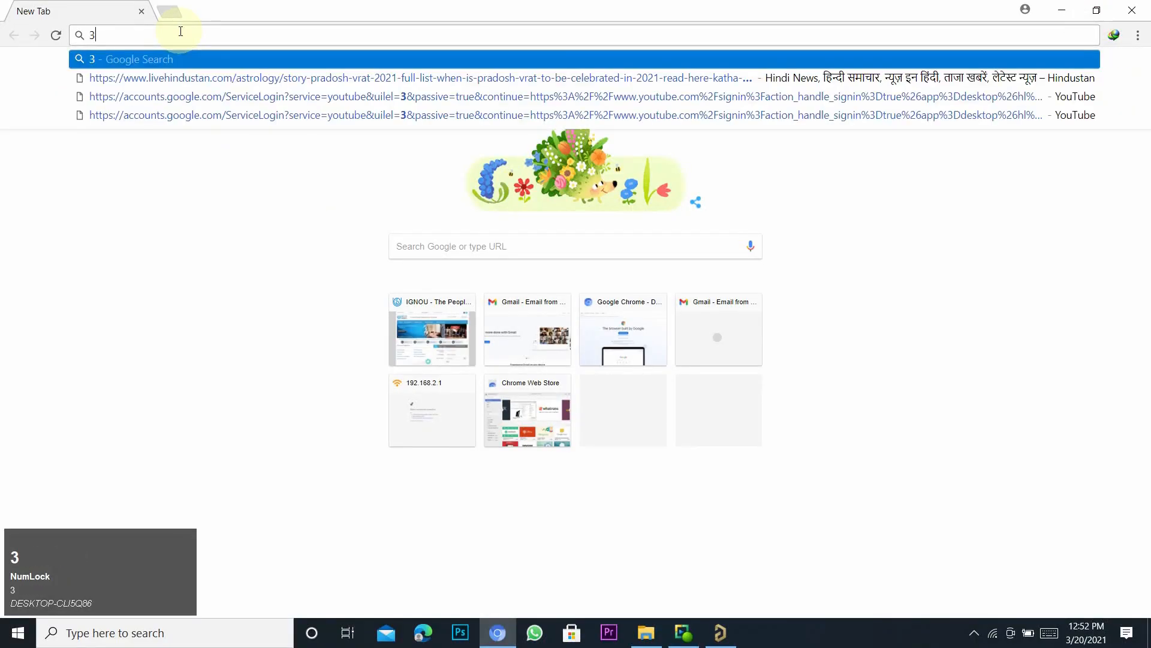
{"action": "type", "text": "dconte"}
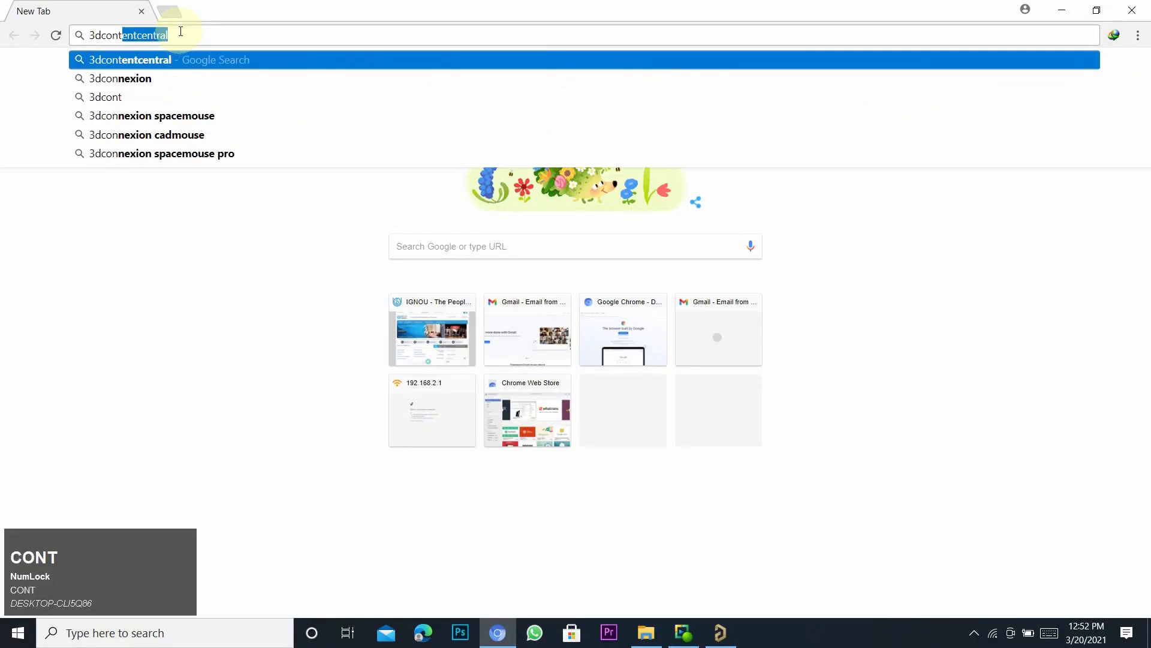
{"action": "key", "text": "Down"}
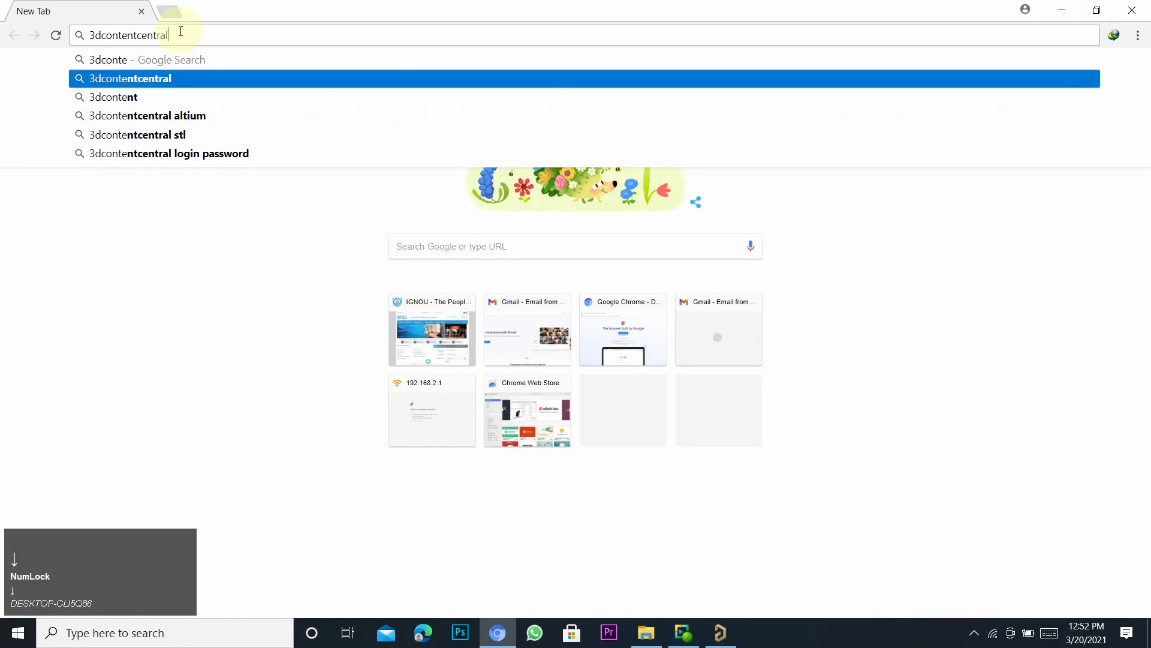
{"action": "key", "text": "Return"}
{"action": "left_click", "coordinate": [154, 170]}
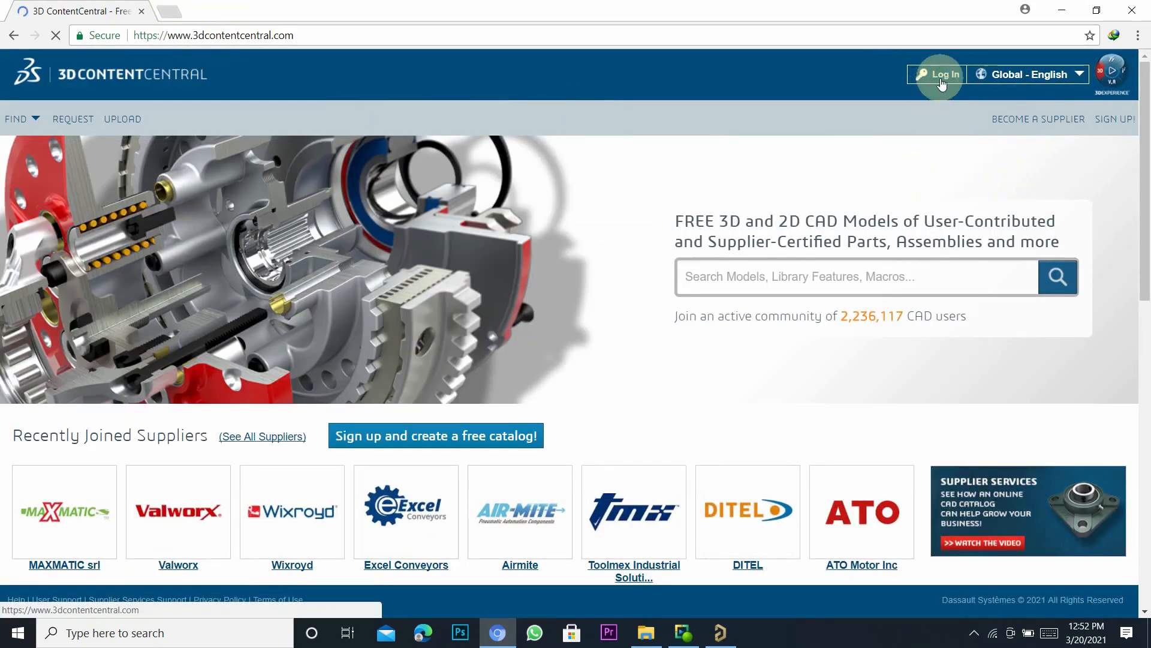
Search the catalogue for to-220 and accept the cookie notice.
{"action": "left_click", "coordinate": [818, 285]}
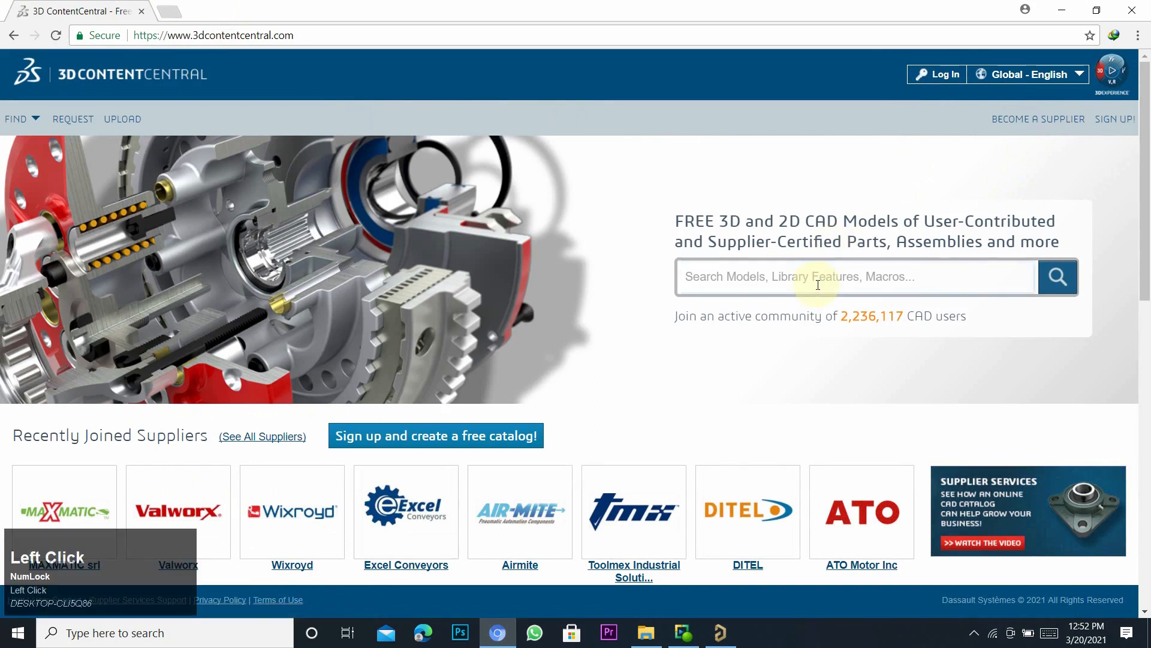
{"action": "type", "text": "t"}
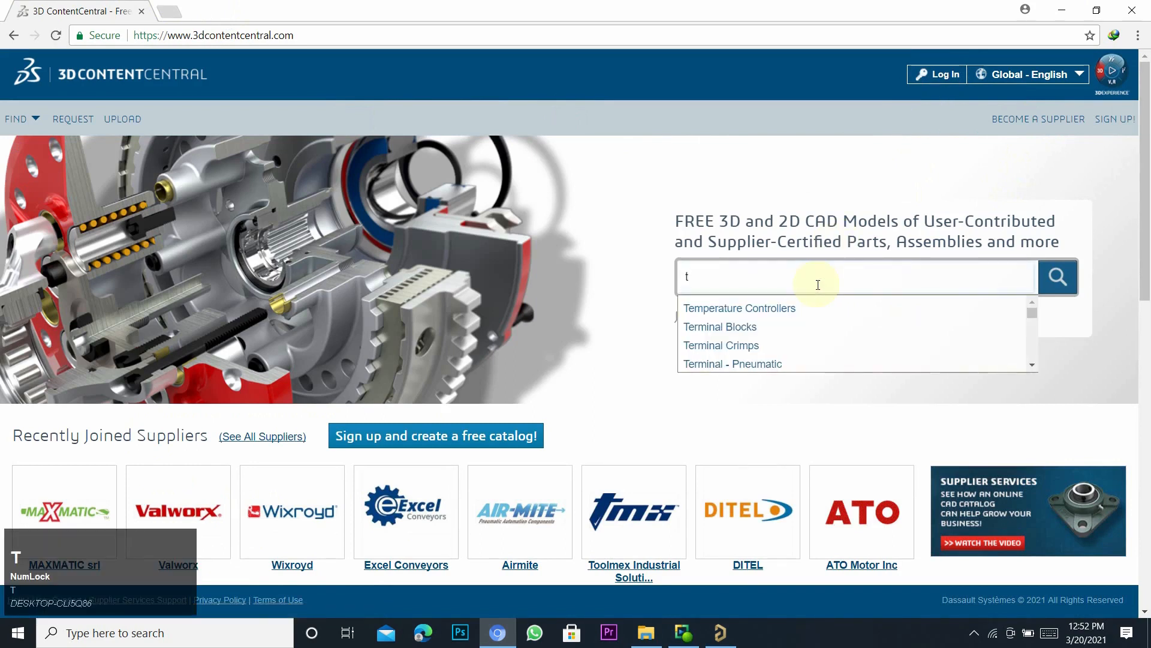
{"action": "type", "text": "o-220"}
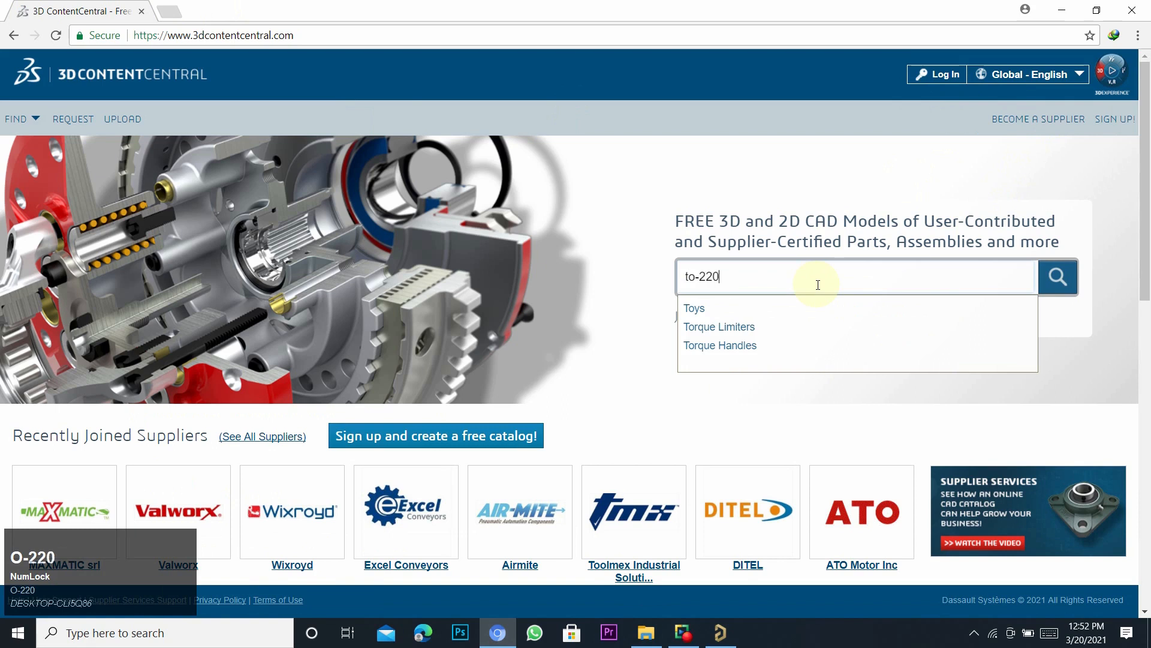
{"action": "key", "text": "Return"}
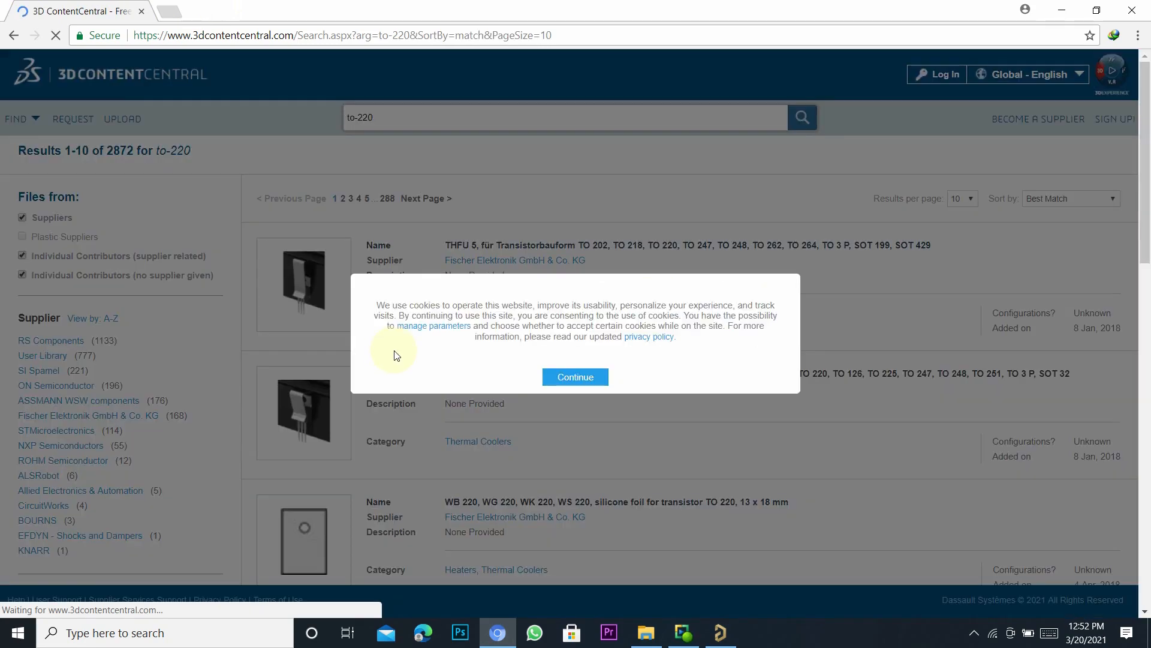
{"action": "left_click", "coordinate": [577, 377]}
{"action": "scroll", "coordinate": [479, 447], "scroll_direction": "down", "scroll_amount": 7}
{"action": "scroll", "coordinate": [475, 451], "scroll_direction": "down", "scroll_amount": 5}
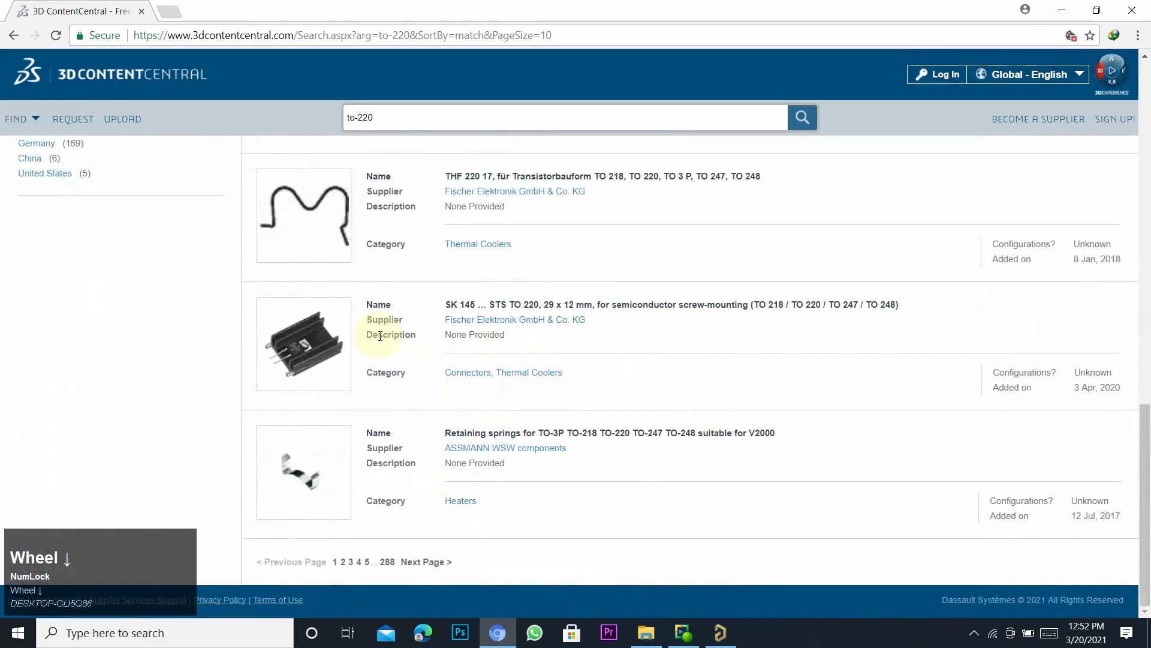
{"action": "scroll", "coordinate": [385, 334], "scroll_direction": "up", "scroll_amount": 10}
{"action": "scroll", "coordinate": [378, 345], "scroll_direction": "up", "scroll_amount": 4}
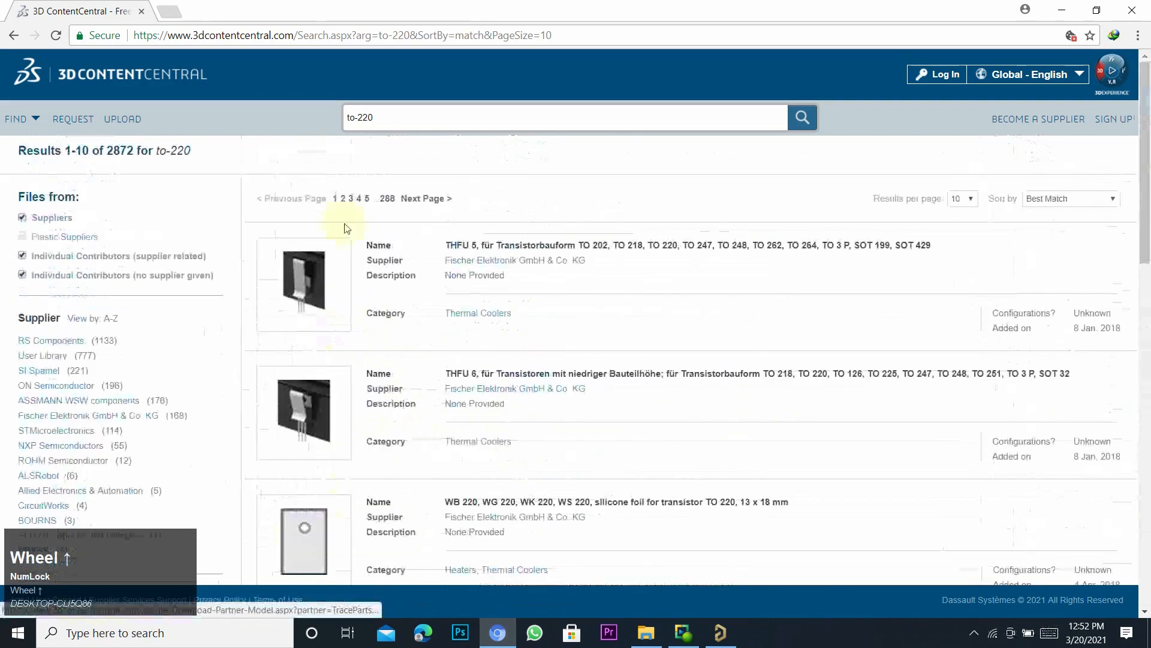
Change the search term to LM7805 and browse the four results, including the heat-sink model.
{"action": "double_click", "coordinate": [375, 115]}
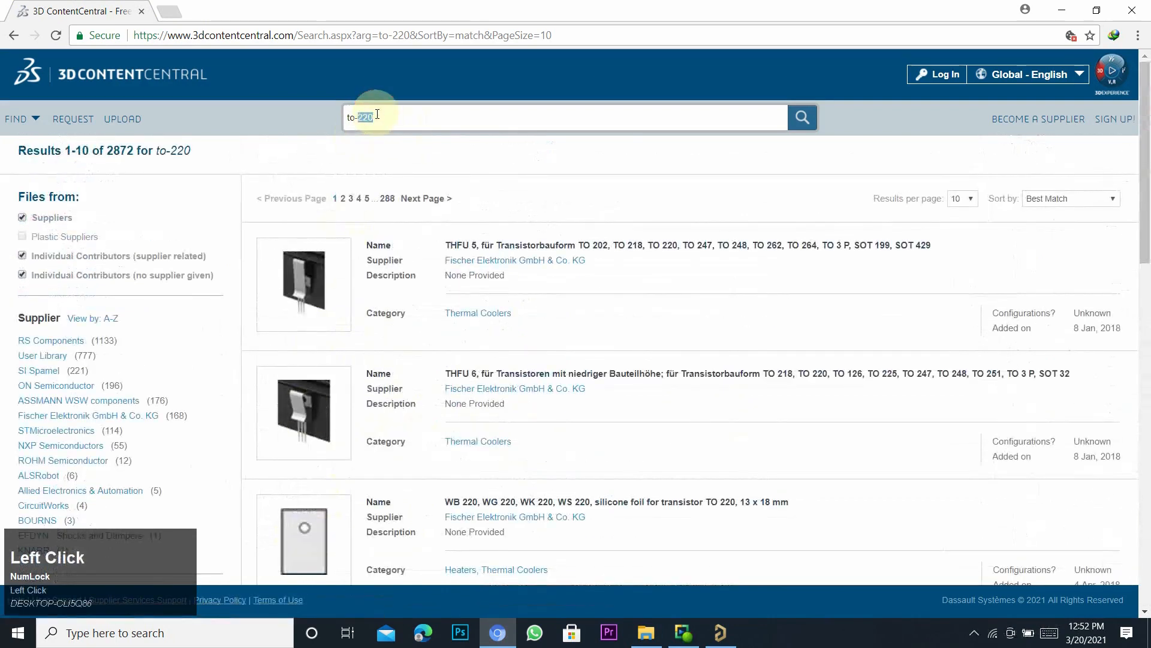
{"action": "key", "text": "BackSpace"}
{"action": "key", "text": "BackSpace"}
{"action": "key", "text": "BackSpace"}
{"action": "type", "text": "LM"}
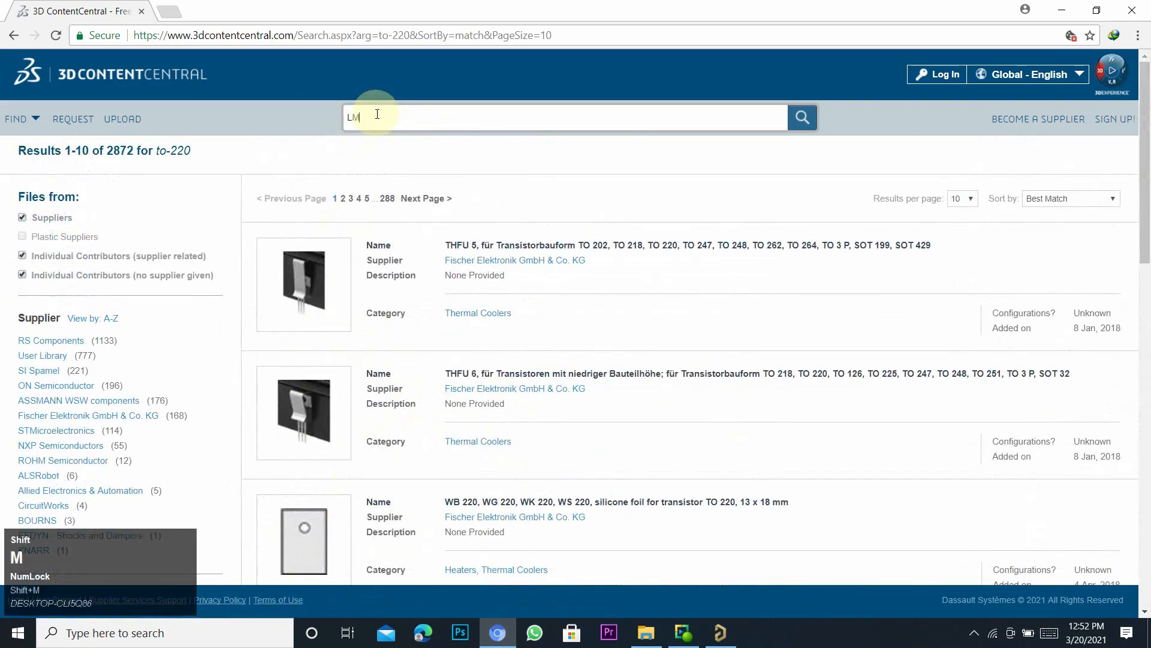
{"action": "type", "text": "7"}
{"action": "key", "text": "Return"}
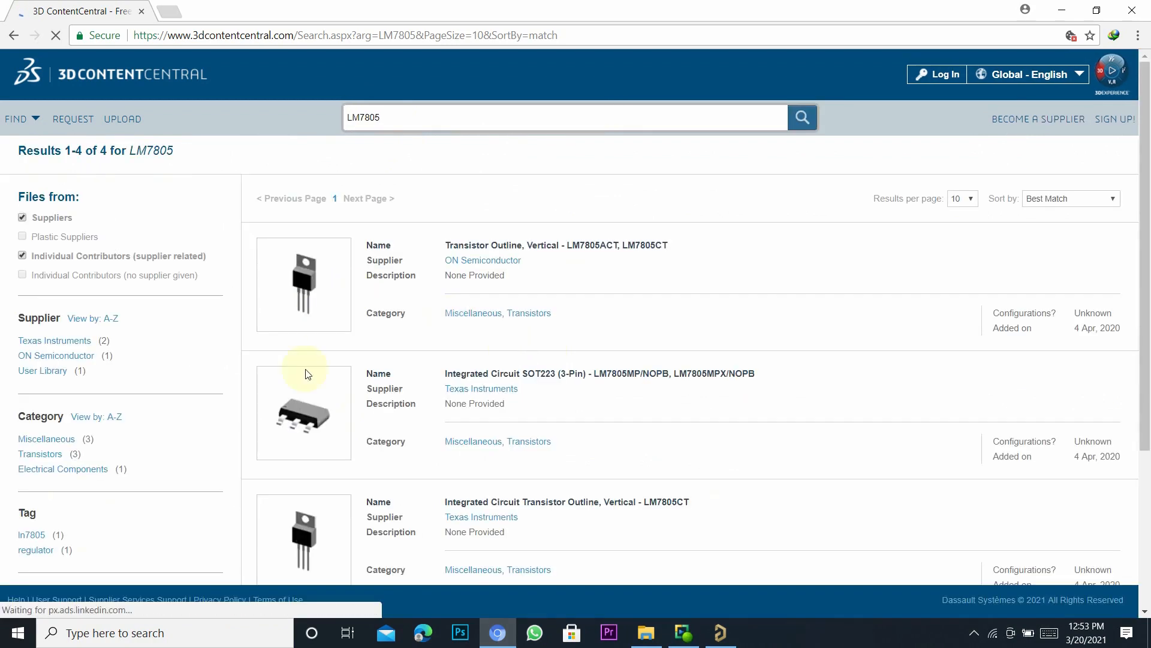
{"action": "scroll", "coordinate": [323, 450], "scroll_direction": "down", "scroll_amount": 1}
{"action": "scroll", "coordinate": [323, 450], "scroll_direction": "down", "scroll_amount": 4}
{"action": "scroll", "coordinate": [366, 387], "scroll_direction": "up", "scroll_amount": 5}
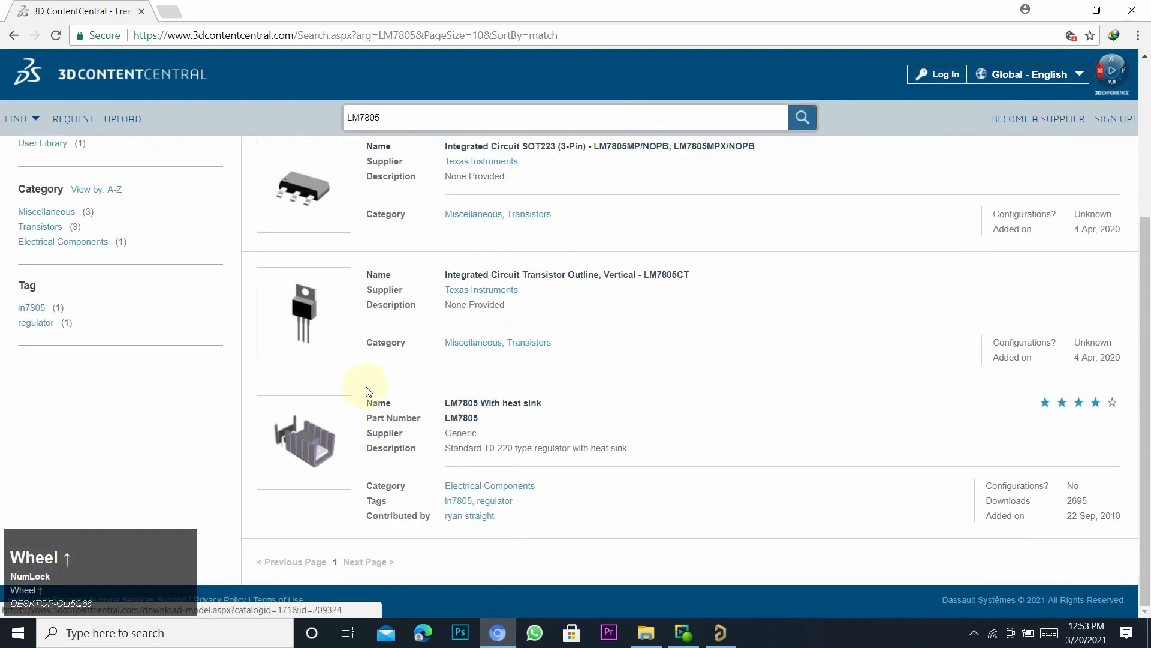
Open the first LM7805 result and log in with the saved account e-mail and password.
{"action": "left_click", "coordinate": [490, 244]}
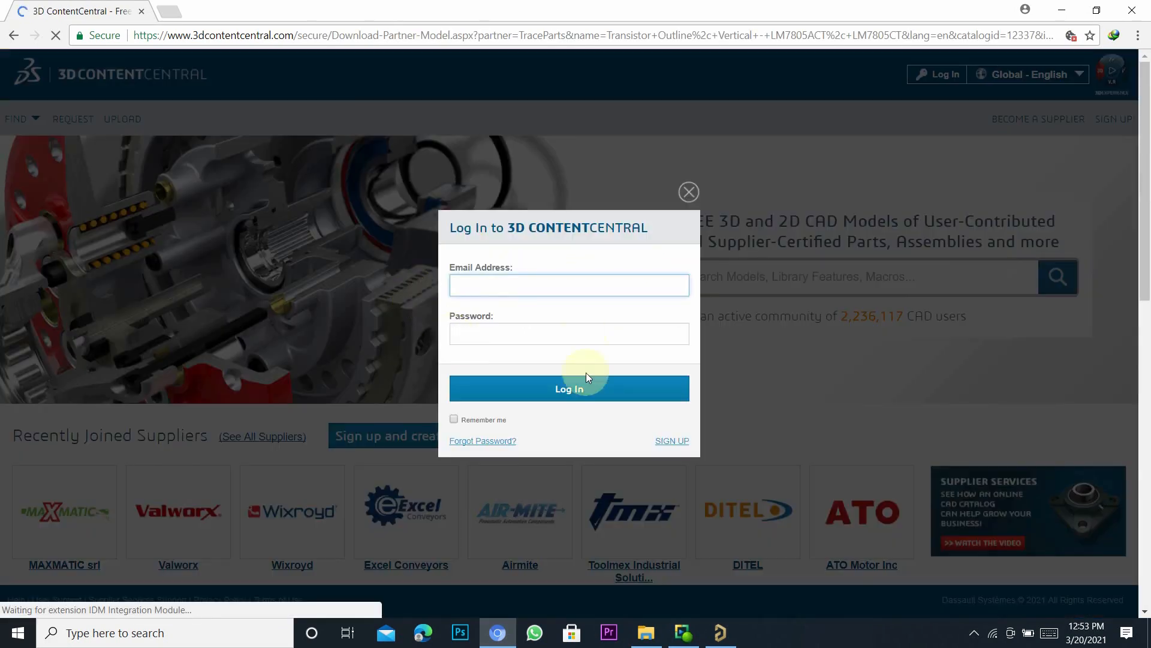
{"action": "left_click", "coordinate": [501, 289]}
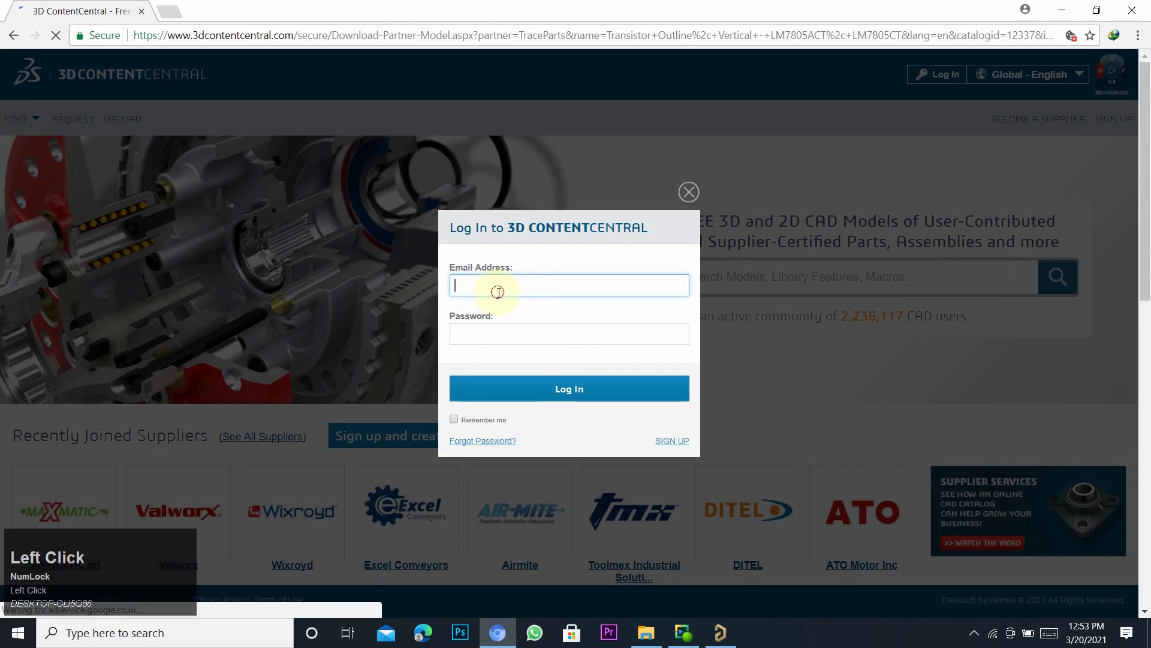
{"action": "type", "text": "a"}
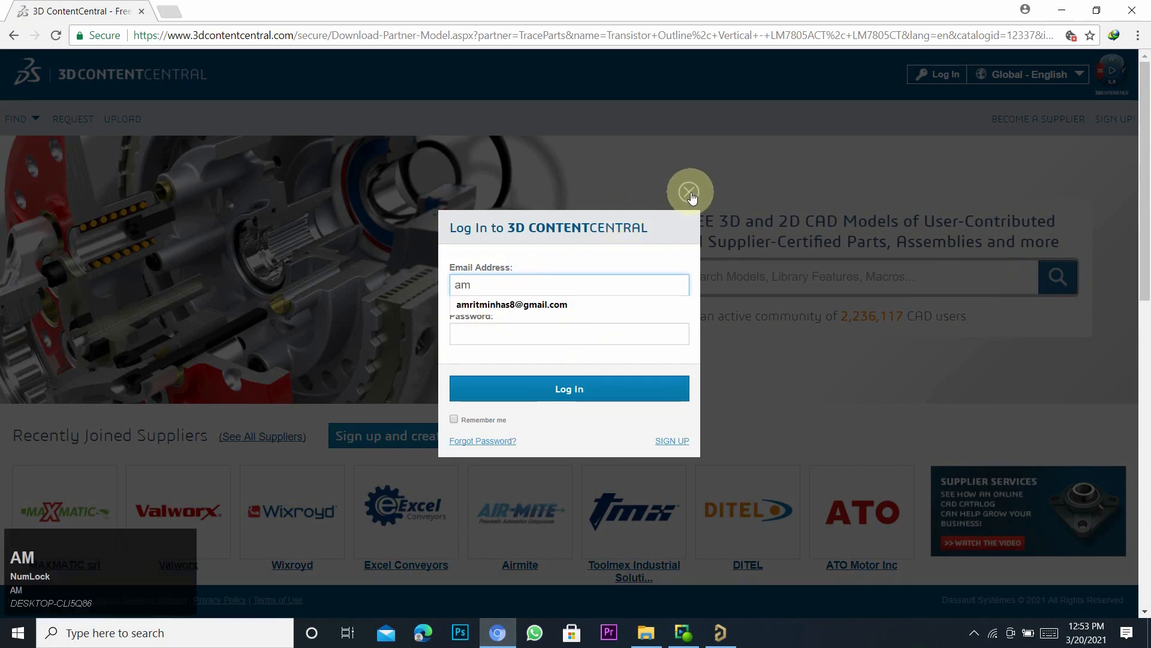
{"action": "type", "text": "m"}
{"action": "key", "text": "Down"}
{"action": "key", "text": "Return"}
{"action": "left_click", "coordinate": [578, 333]}
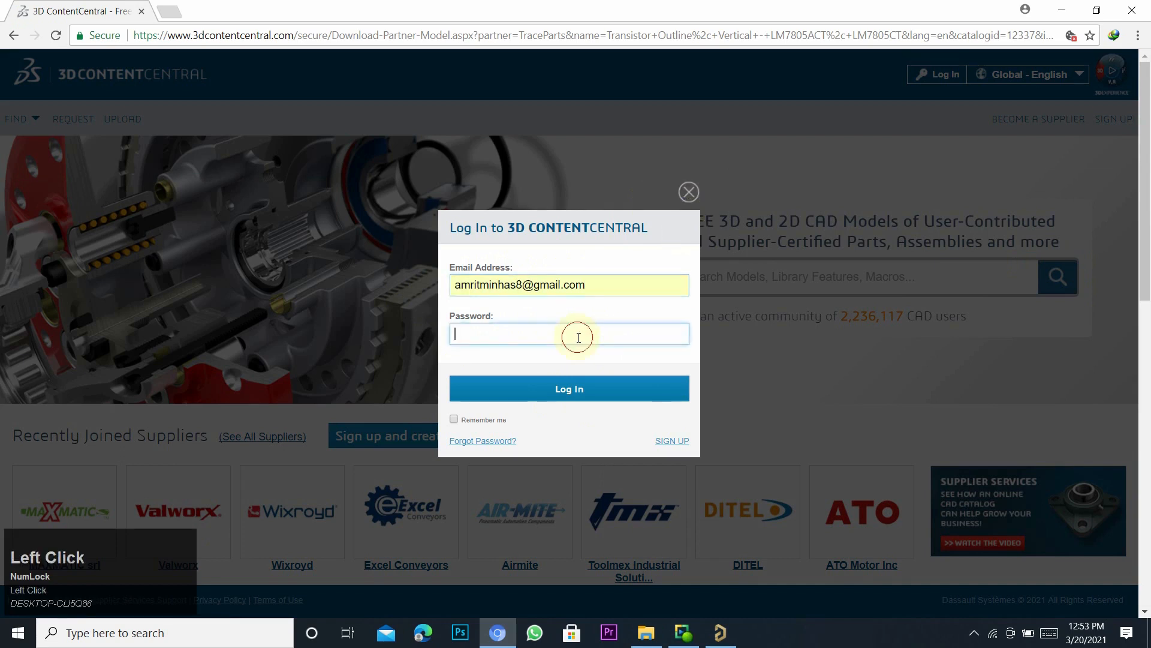
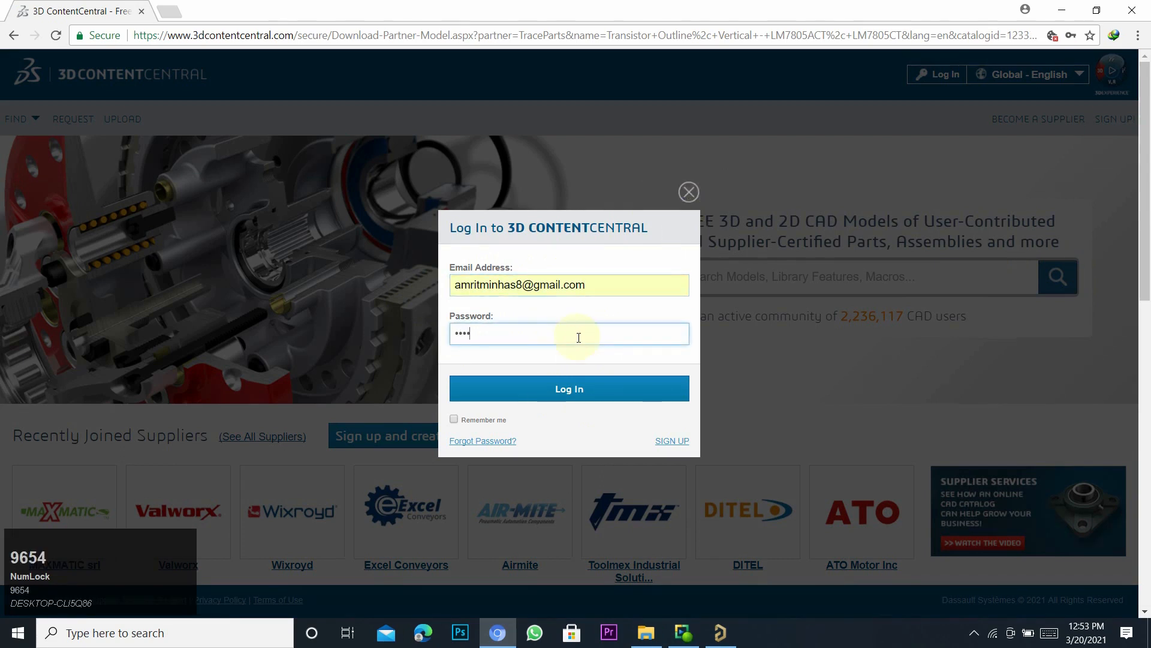
{"action": "key", "text": "Return"}
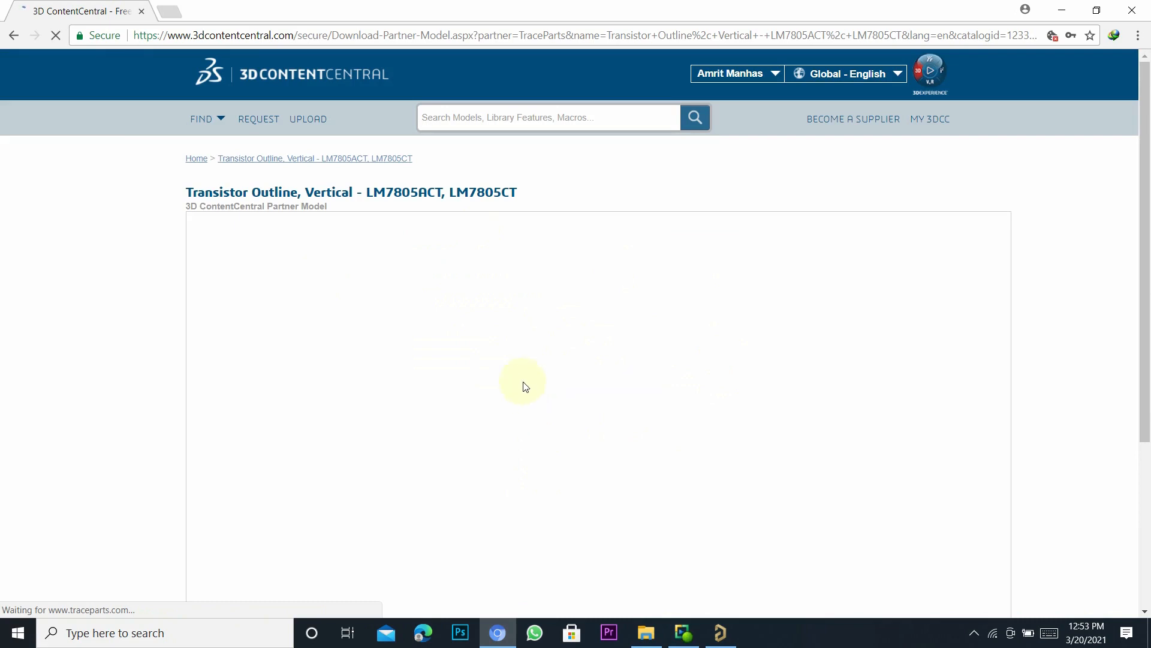
Pick STEP AP242 as the LM7805ACT TO-220 download format and start the file download.
{"action": "scroll", "coordinate": [527, 385], "scroll_direction": "down", "scroll_amount": 4}
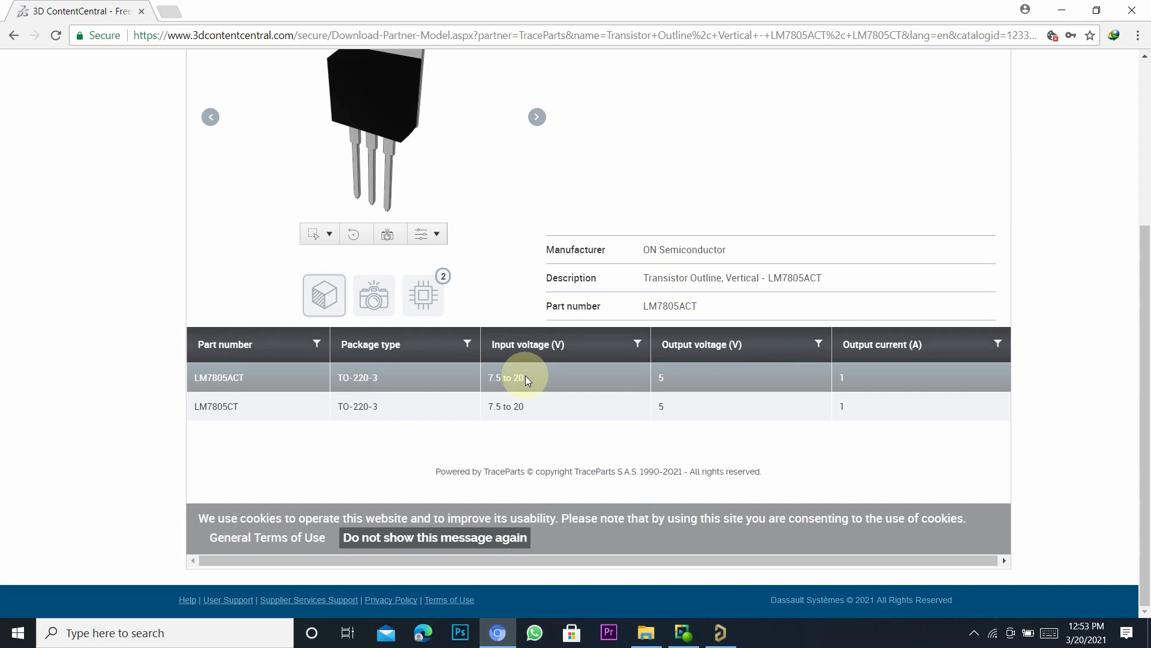
{"action": "scroll", "coordinate": [642, 341], "scroll_direction": "up", "scroll_amount": 4}
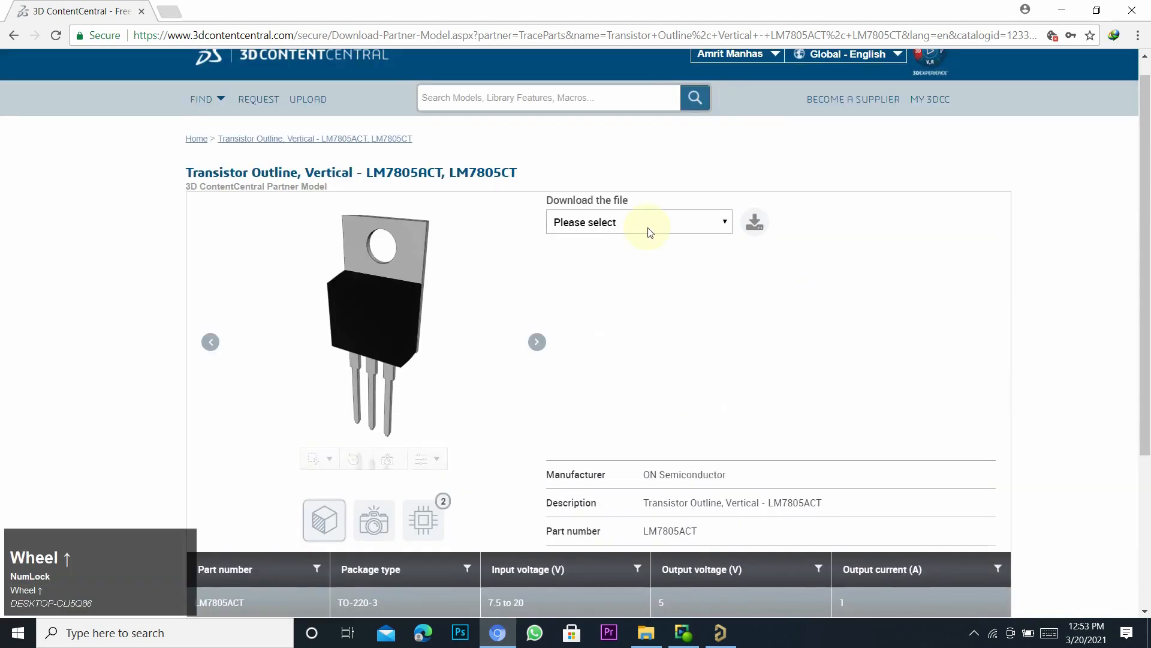
{"action": "left_click", "coordinate": [625, 231]}
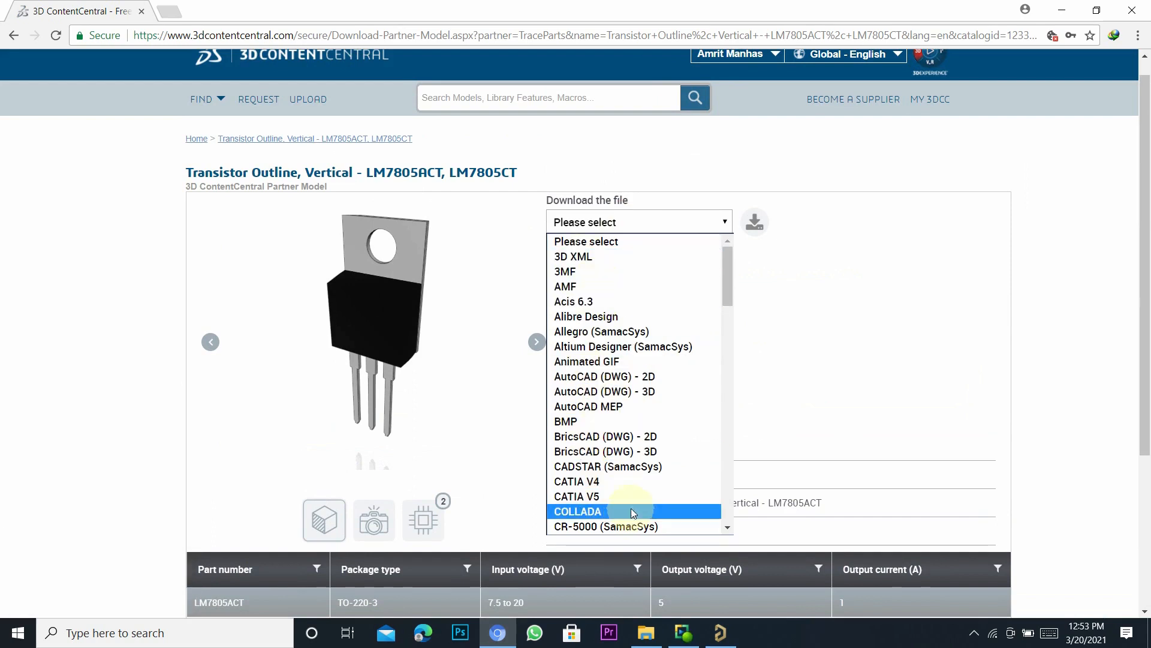
{"action": "scroll", "coordinate": [634, 478], "scroll_direction": "down", "scroll_amount": 7}
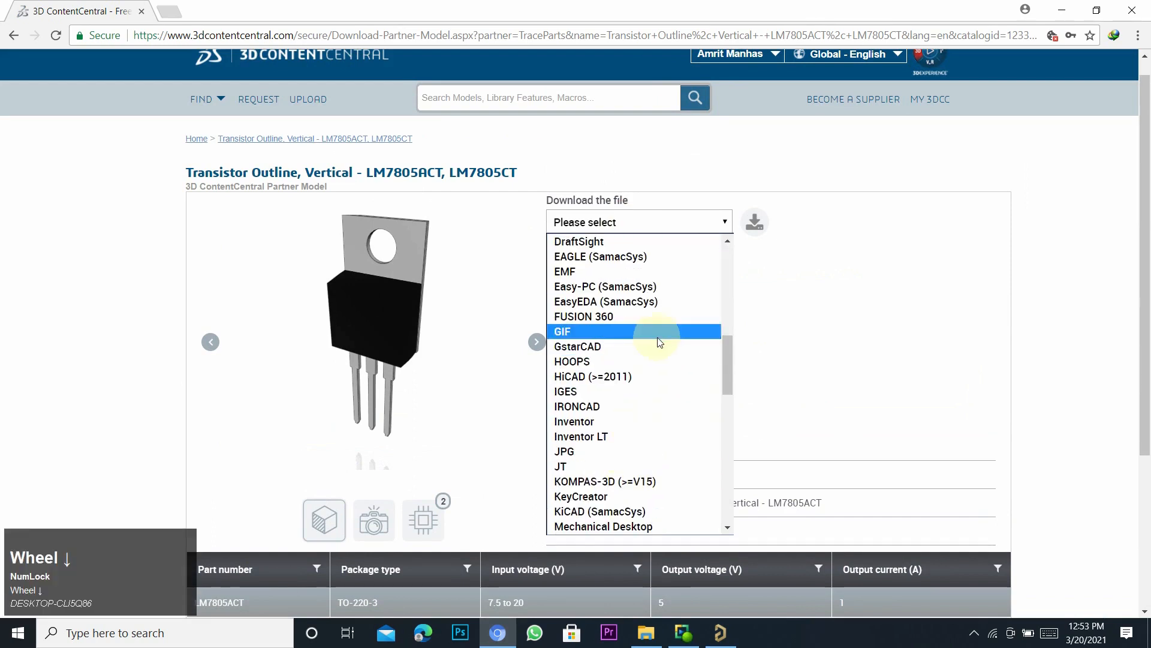
{"action": "scroll", "coordinate": [628, 324], "scroll_direction": "down", "scroll_amount": 7}
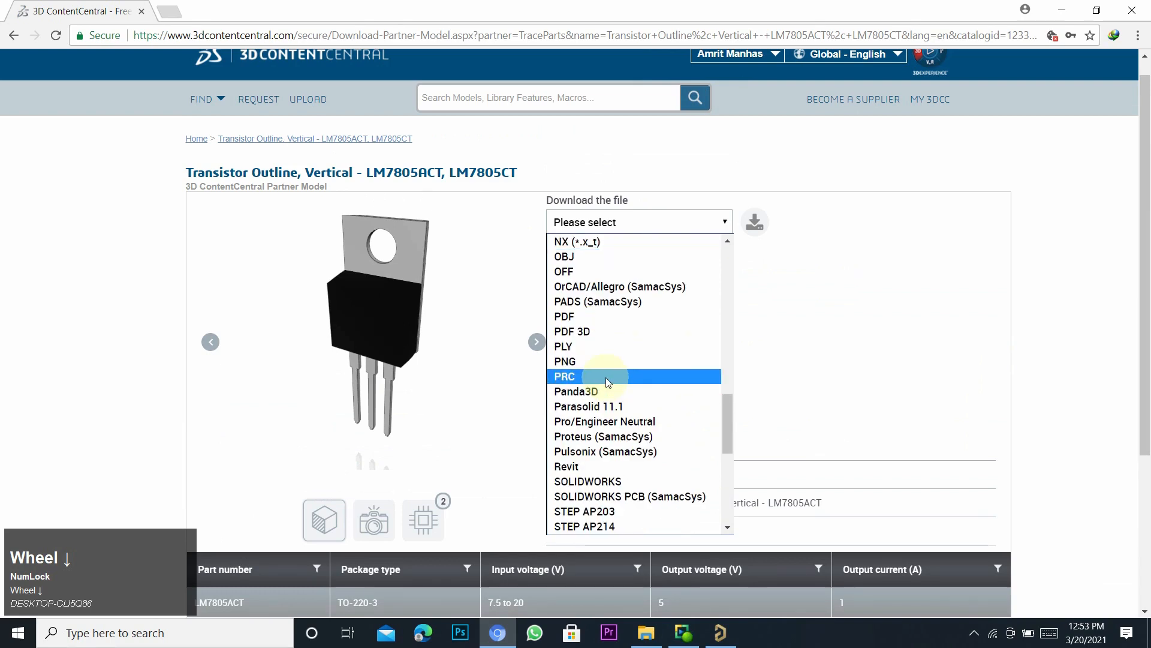
{"action": "scroll", "coordinate": [610, 390], "scroll_direction": "down", "scroll_amount": 5}
{"action": "scroll", "coordinate": [612, 348], "scroll_direction": "up", "scroll_amount": 3}
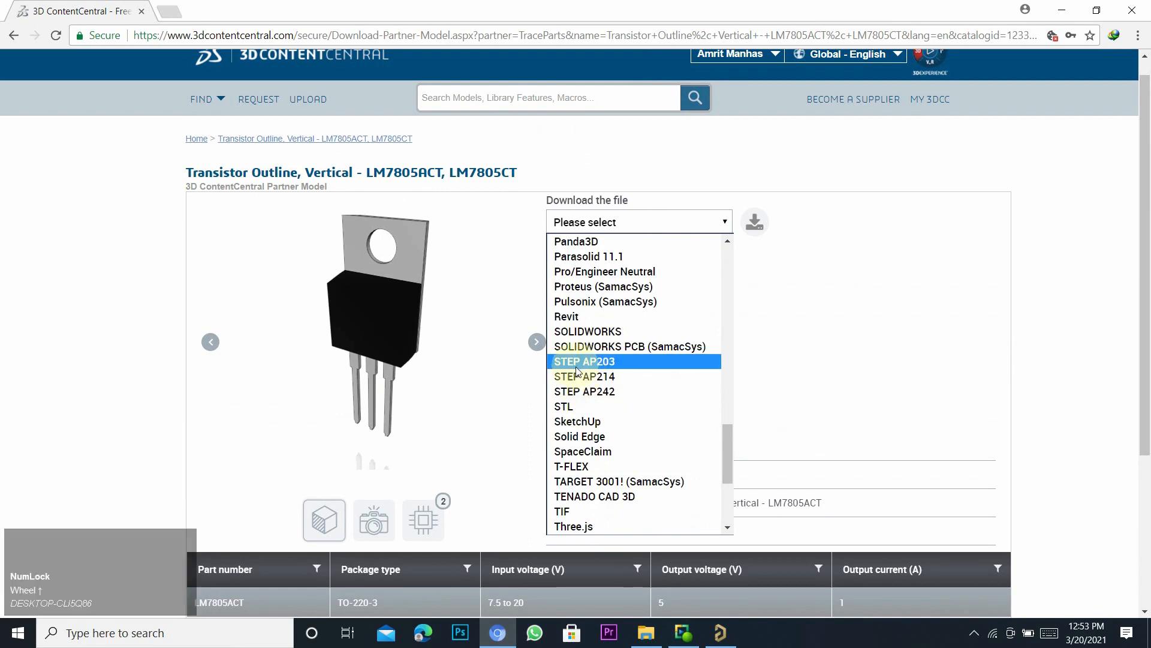
{"action": "left_click", "coordinate": [594, 393]}
{"action": "left_click", "coordinate": [757, 224]}
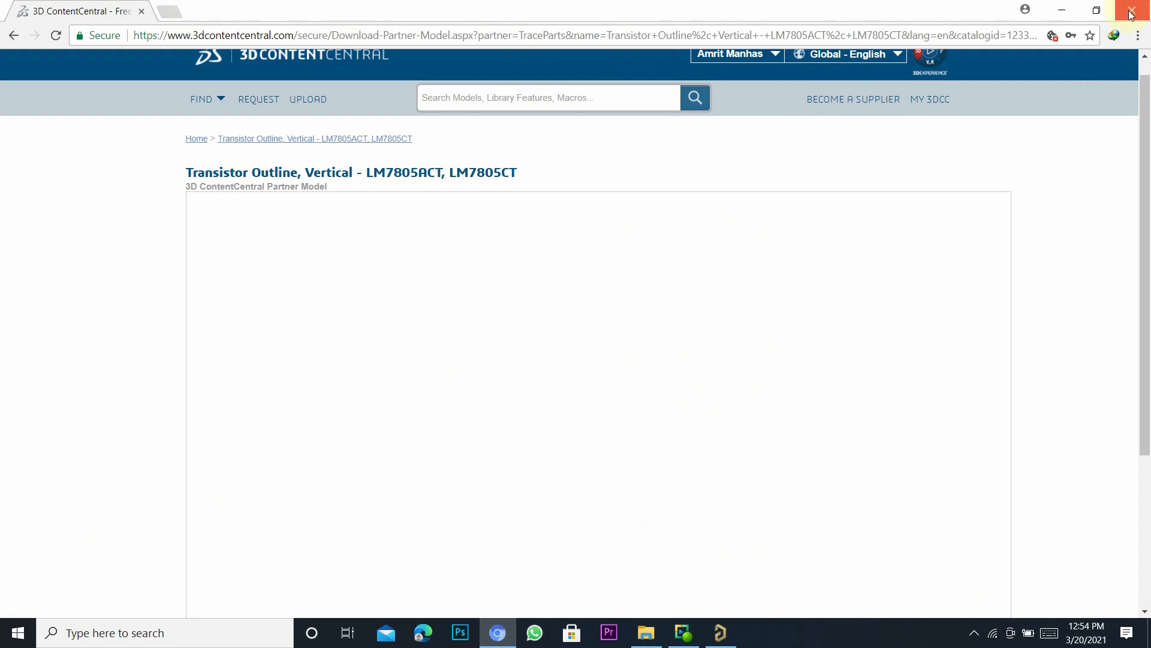
{"action": "scroll", "coordinate": [1069, 170], "scroll_direction": "down", "scroll_amount": 5}
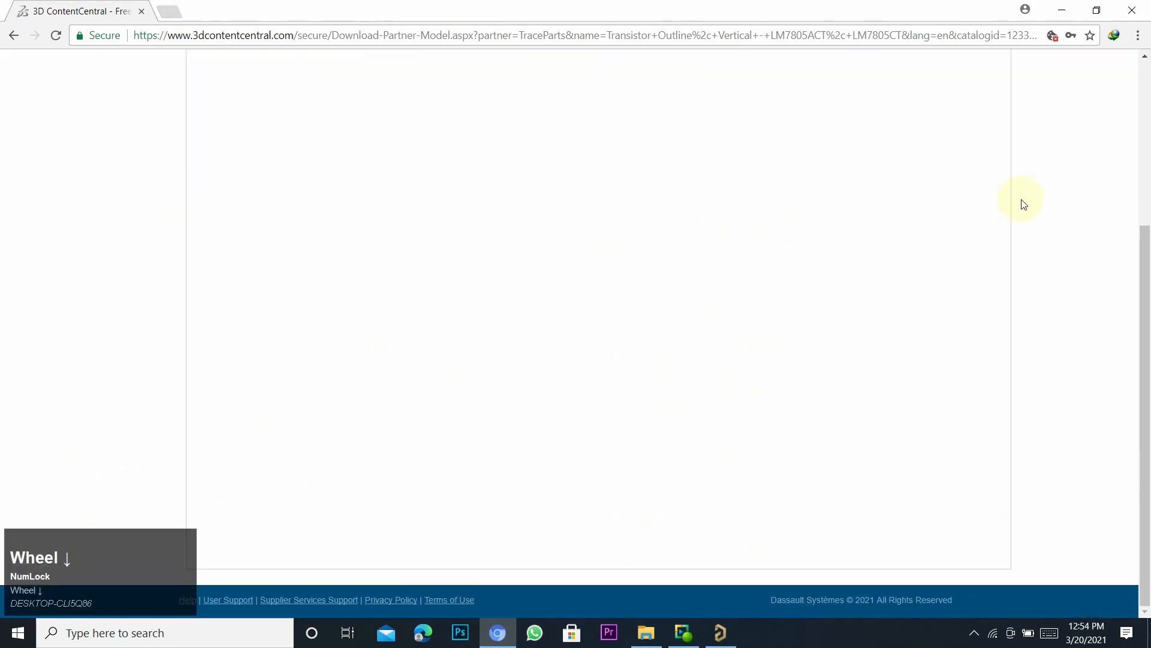
Close Chrome to return to the 5V Regulator PCB layout, nudge the view, then switch to the recorder.
{"action": "left_click", "coordinate": [1138, 8]}
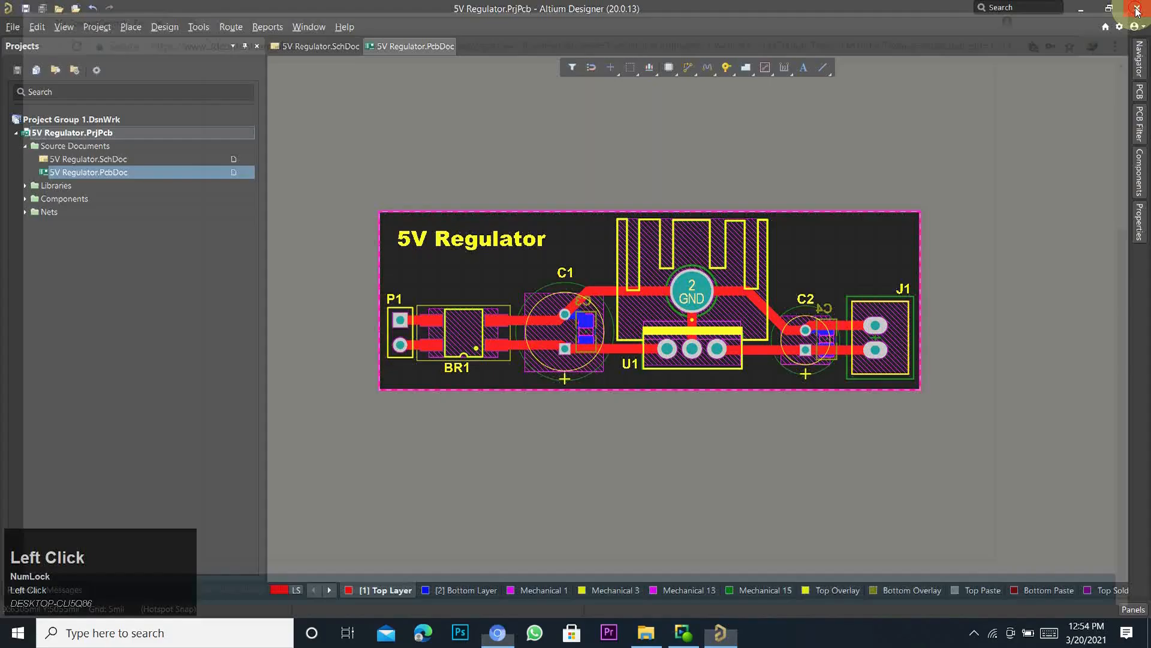
{"action": "right_click_drag", "start_coordinate": [904, 150], "coordinate": [903, 169]}
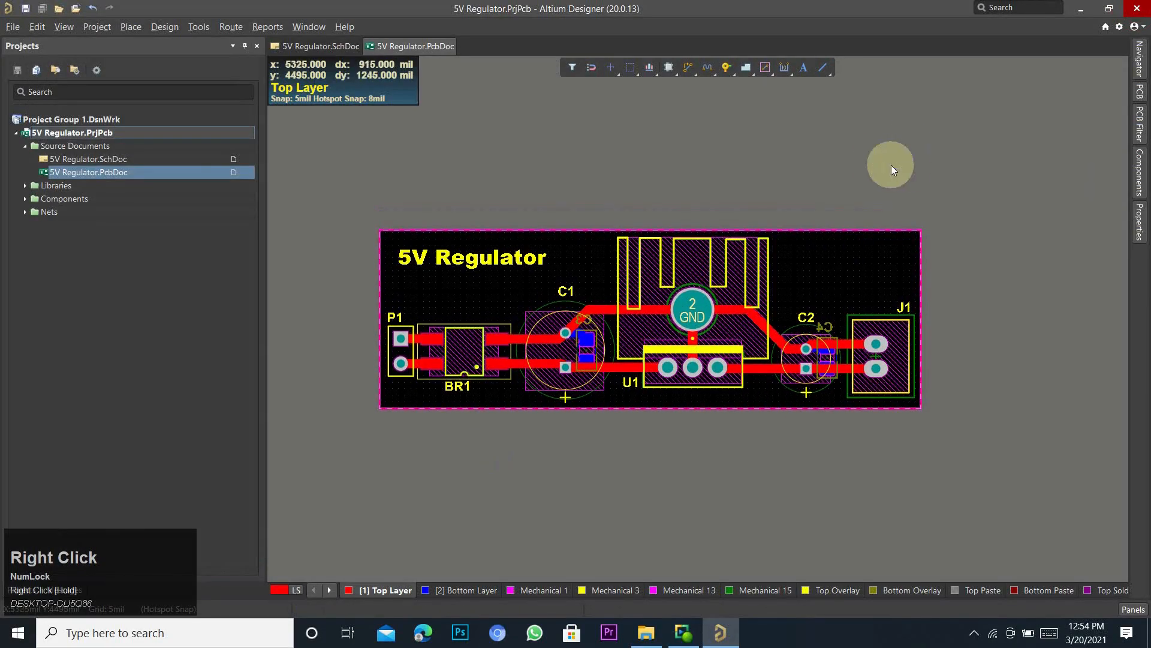
{"action": "left_click", "coordinate": [877, 162]}
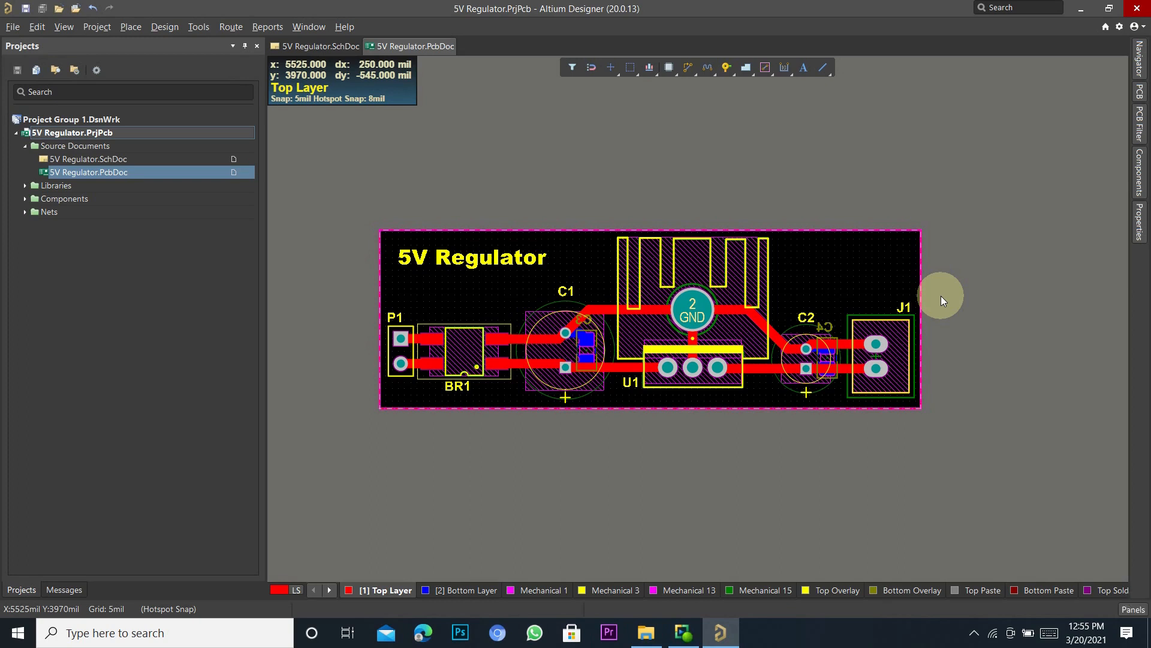
{"action": "left_click", "coordinate": [684, 633]}
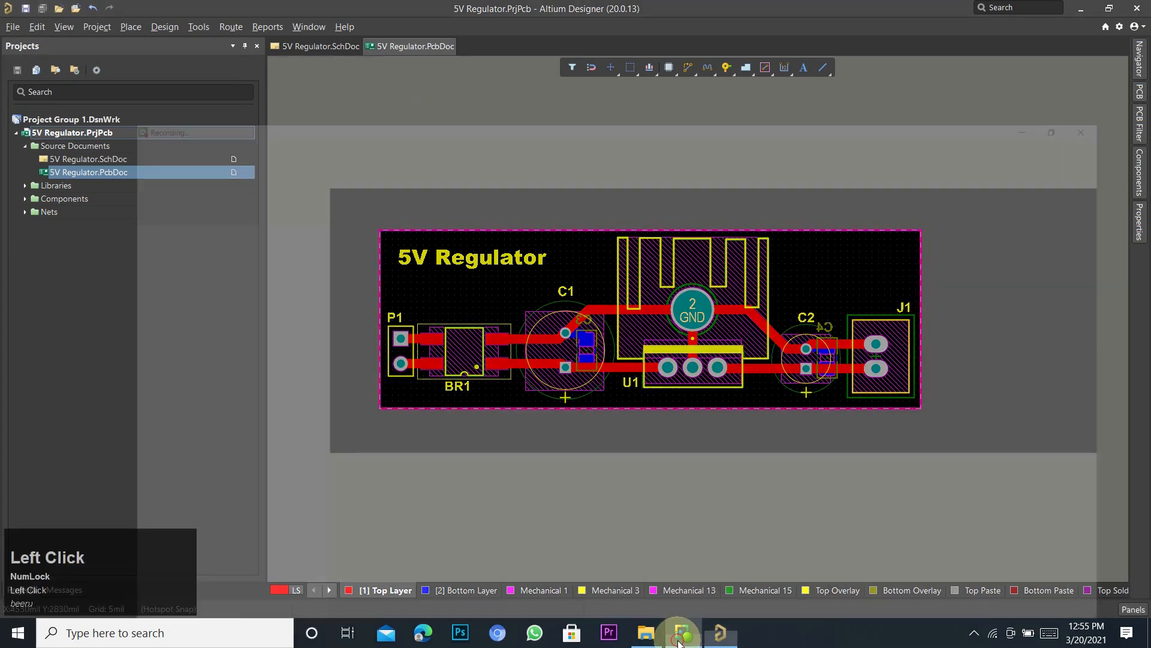